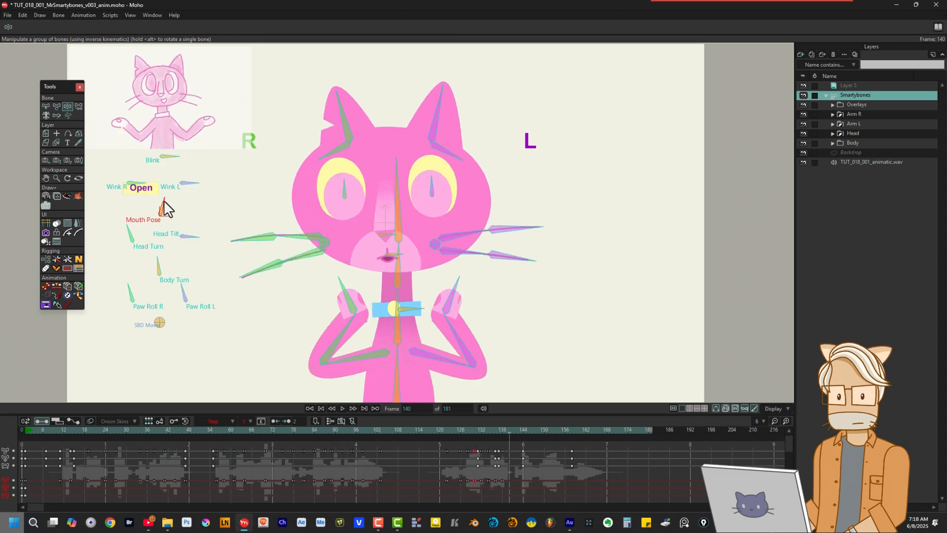
Move through the pink cat character's timeline and play it to examine the animated poses, controls and lip-sync keys.
{"action": "left_click", "coordinate": [531, 431]}
{"action": "left_click", "coordinate": [579, 429]}
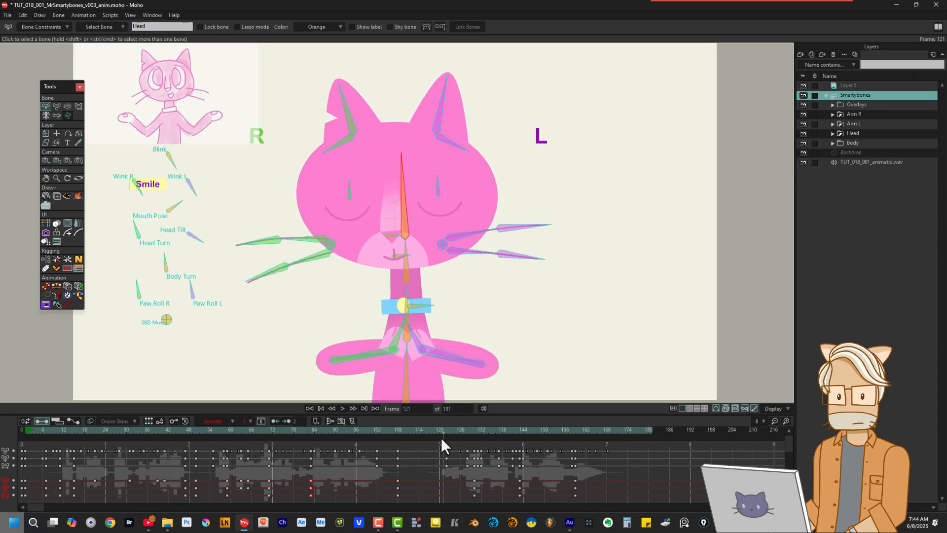
{"action": "left_click", "coordinate": [603, 431]}
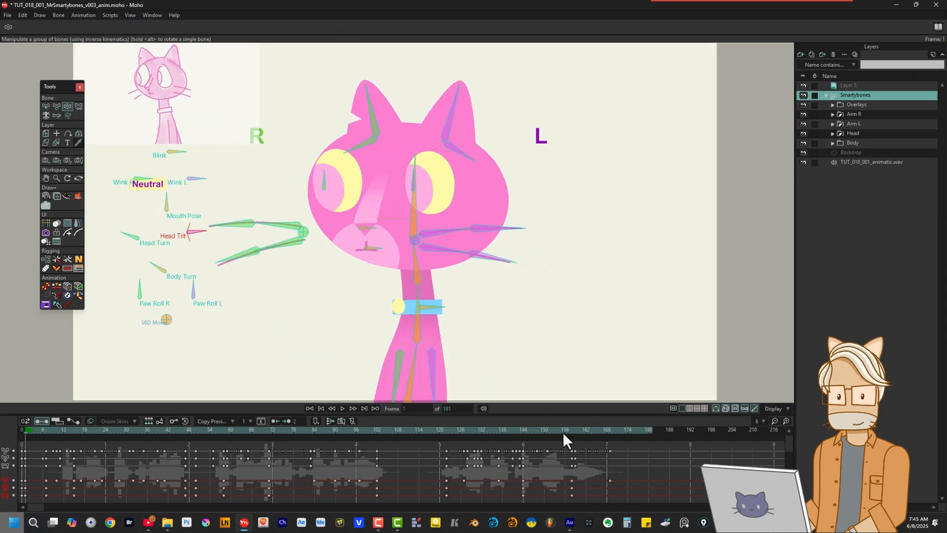
{"action": "key", "text": "t"}
{"action": "left_click", "coordinate": [29, 431]}
{"action": "left_click", "coordinate": [243, 432]}
{"action": "left_click", "coordinate": [207, 432]}
{"action": "left_click", "coordinate": [515, 432]}
{"action": "left_click_drag", "start_coordinate": [524, 474], "coordinate": [509, 492]}
{"action": "key", "text": "t"}
{"action": "key", "text": "b"}
{"action": "left_click", "coordinate": [500, 432]}
{"action": "key", "text": "t"}
{"action": "left_click", "coordinate": [307, 234]}
{"action": "left_click", "coordinate": [72, 432]}
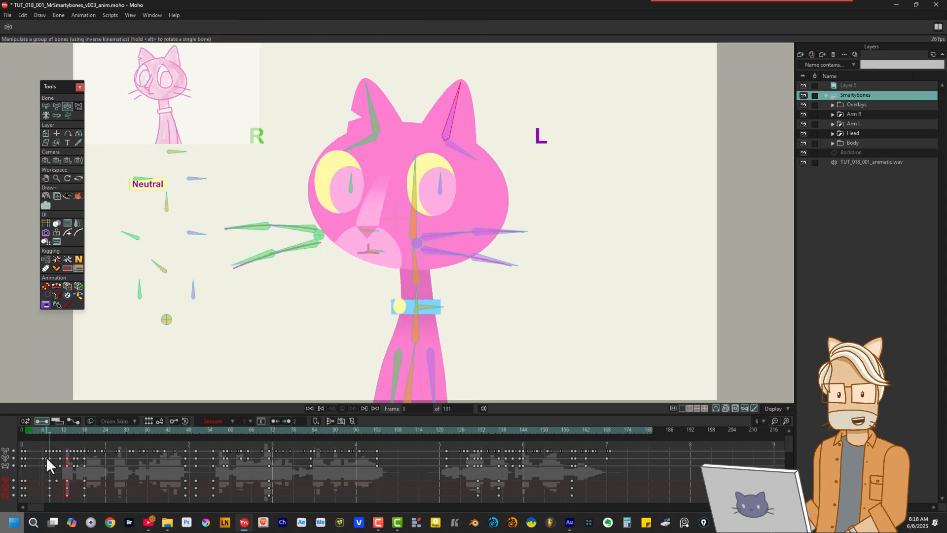
{"action": "left_click", "coordinate": [61, 430]}
{"action": "key", "text": "b"}
{"action": "key", "text": "z"}
{"action": "left_click", "coordinate": [248, 431]}
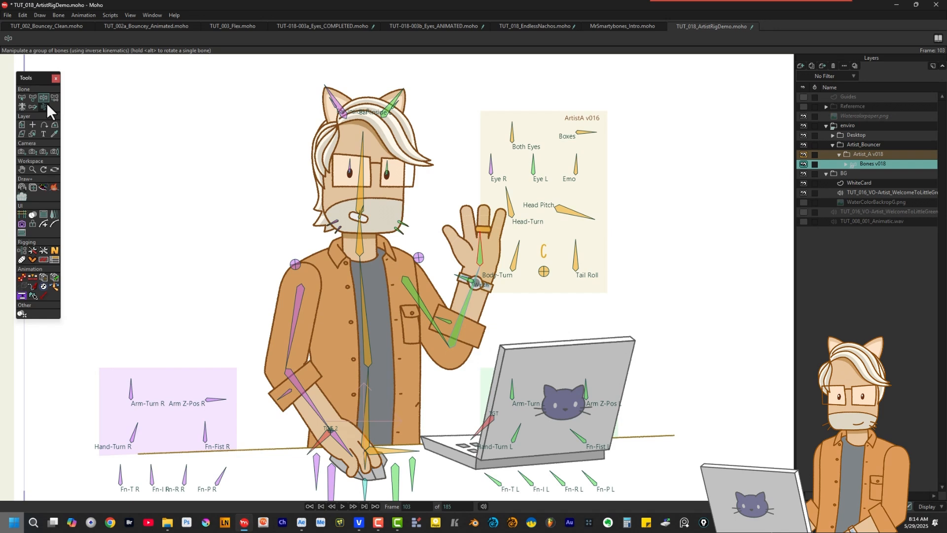
Try the artist rig's Head-Turn, Head Pitch, Fn-Fist L and Hand-Turn L bones at frame 103, undoing the hand changes.
{"action": "mouse_move", "coordinate": [508, 191]}
{"action": "left_mouse_down"}
{"action": "mouse_move", "coordinate": [499, 191]}
{"action": "mouse_move", "coordinate": [541, 211]}
{"action": "mouse_move", "coordinate": [488, 198]}
{"action": "mouse_move", "coordinate": [507, 187]}
{"action": "left_mouse_up"}
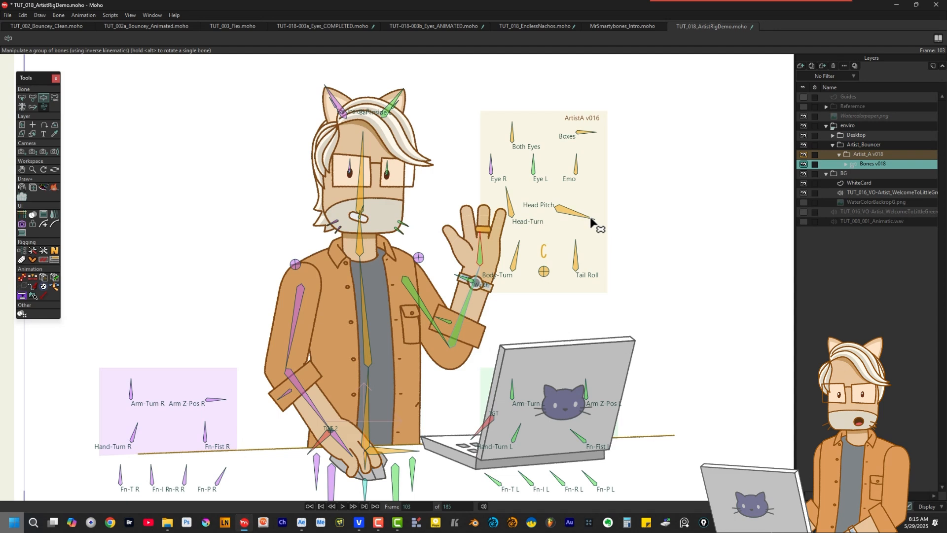
{"action": "left_click_drag", "start_coordinate": [594, 225], "coordinate": [590, 228]}
{"action": "left_click_drag", "start_coordinate": [575, 436], "coordinate": [575, 436]}
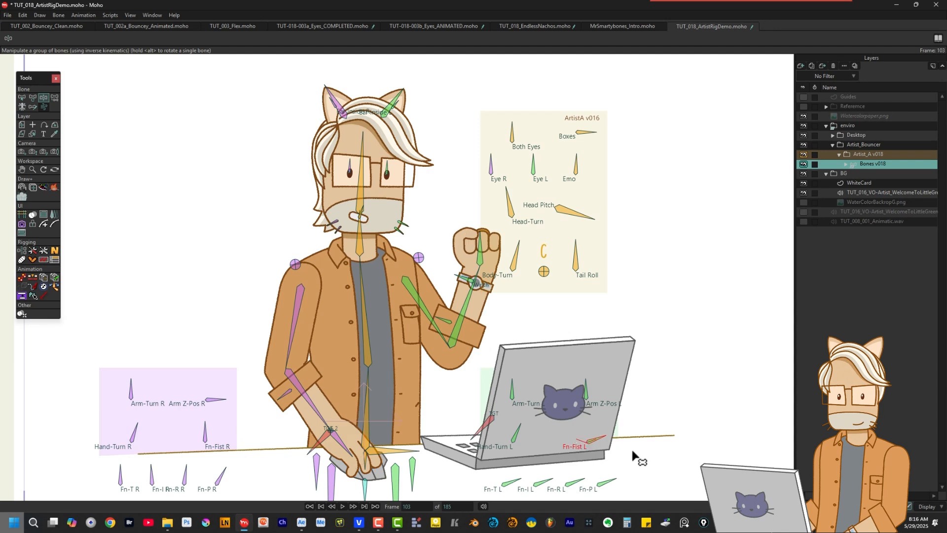
{"action": "key", "text": "ctrl+z"}
{"action": "left_click_drag", "start_coordinate": [519, 430], "coordinate": [520, 433]}
{"action": "key", "text": "ctrl+z"}
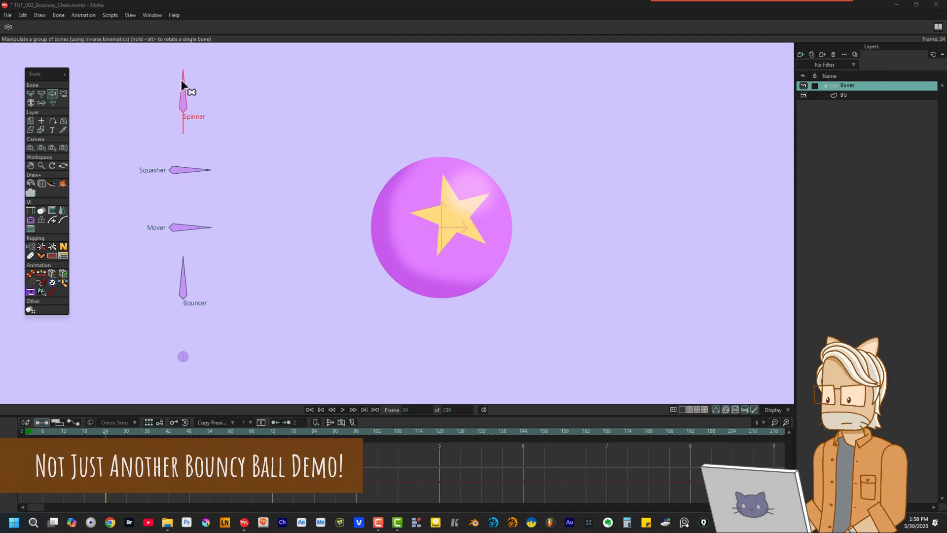
Try the ball rig's Spinner, Squasher and Mover bones at frame 24, restoring the ball's original pose.
{"action": "left_click_drag", "start_coordinate": [183, 84], "coordinate": [184, 142]}
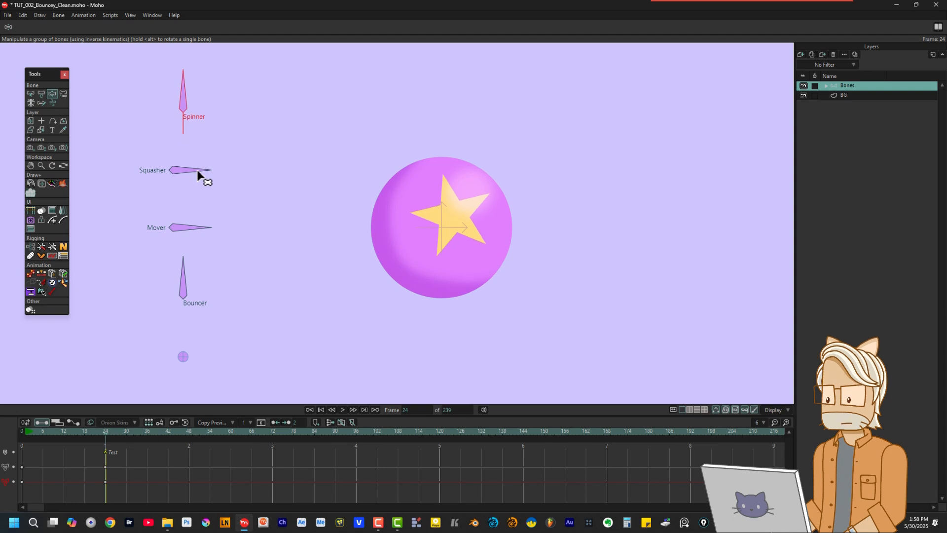
{"action": "mouse_move", "coordinate": [198, 168]}
{"action": "left_mouse_down"}
{"action": "mouse_move", "coordinate": [207, 189]}
{"action": "mouse_move", "coordinate": [191, 135]}
{"action": "mouse_move", "coordinate": [207, 189]}
{"action": "mouse_move", "coordinate": [191, 207]}
{"action": "mouse_move", "coordinate": [203, 226]}
{"action": "mouse_move", "coordinate": [185, 196]}
{"action": "mouse_move", "coordinate": [202, 224]}
{"action": "mouse_move", "coordinate": [190, 261]}
{"action": "mouse_move", "coordinate": [200, 199]}
{"action": "left_mouse_up"}
{"action": "key", "text": "ctrl+z"}
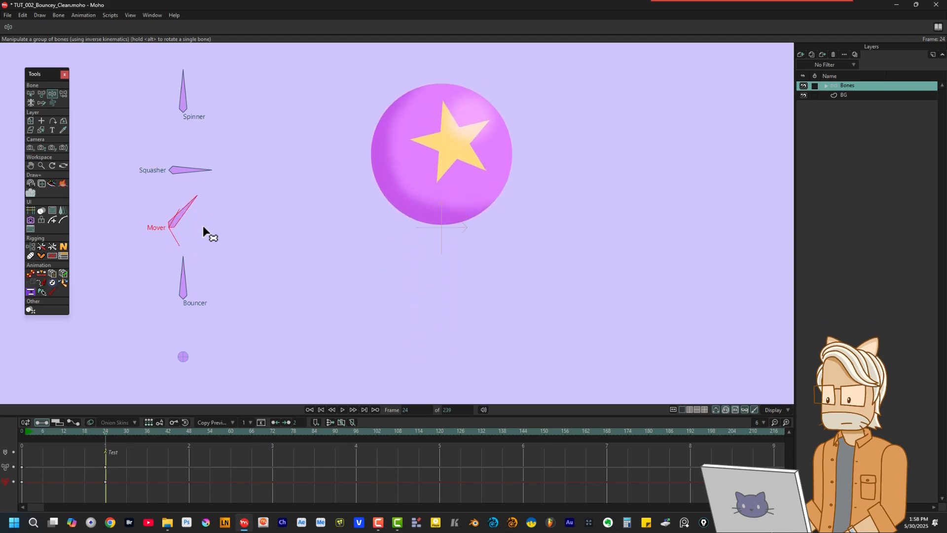
{"action": "key", "text": "ctrl+z"}
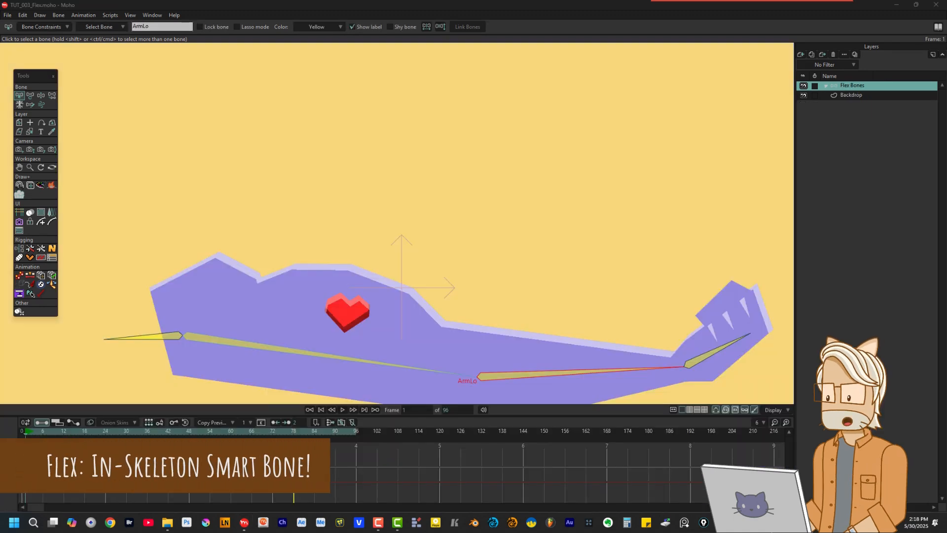
Scrub the arm flex animation to frame 68 and open the ArmLo smart bone action.
{"action": "left_click_drag", "start_coordinate": [26, 435], "coordinate": [258, 428]}
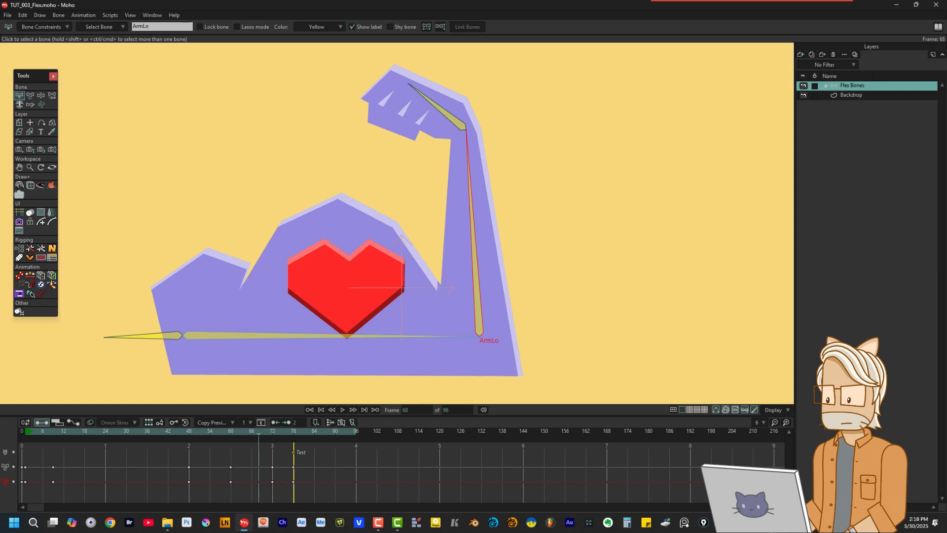
{"action": "left_click_drag", "start_coordinate": [233, 431], "coordinate": [258, 428]}
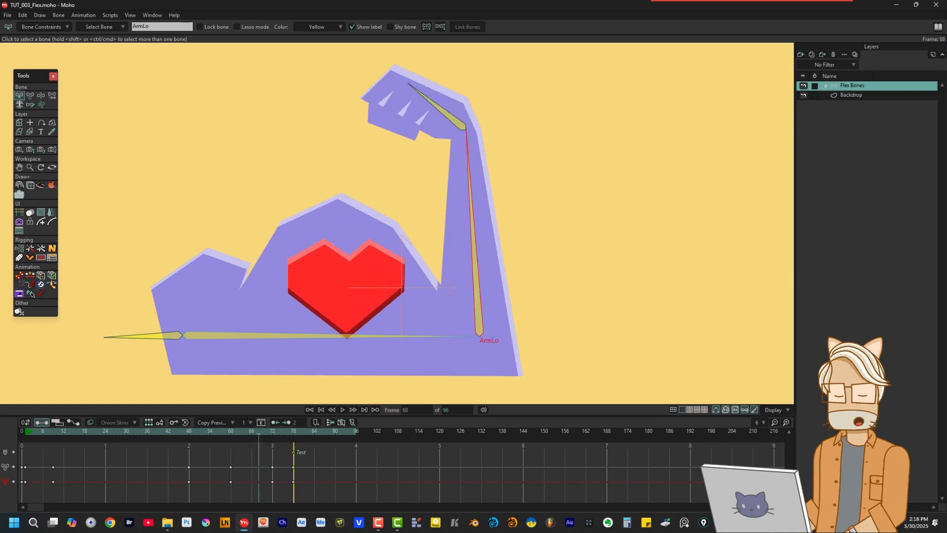
{"action": "left_click", "coordinate": [152, 15]}
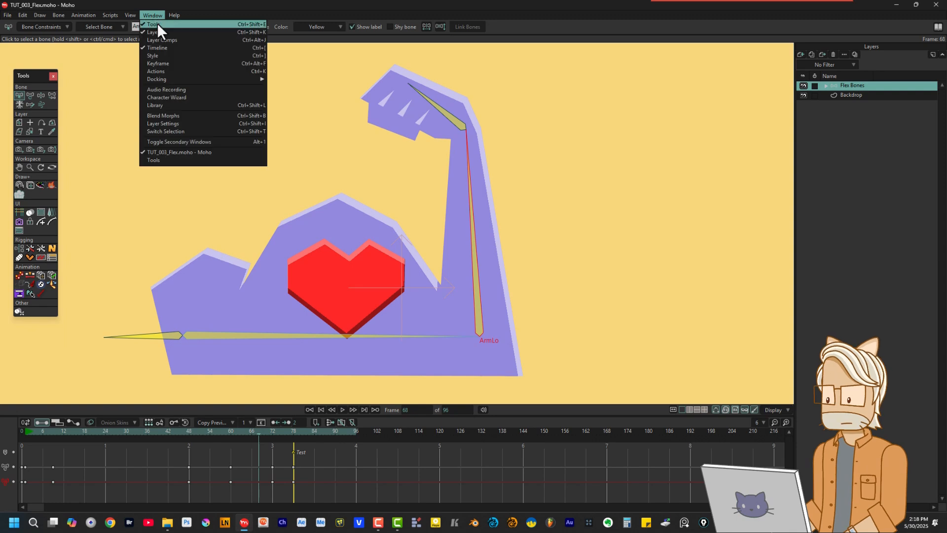
{"action": "left_click", "coordinate": [168, 72]}
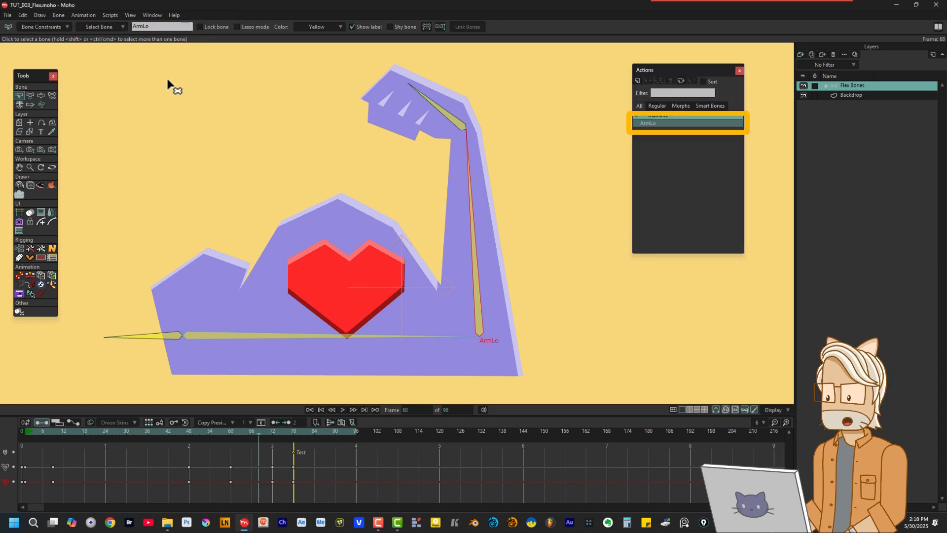
{"action": "double_click", "coordinate": [684, 123]}
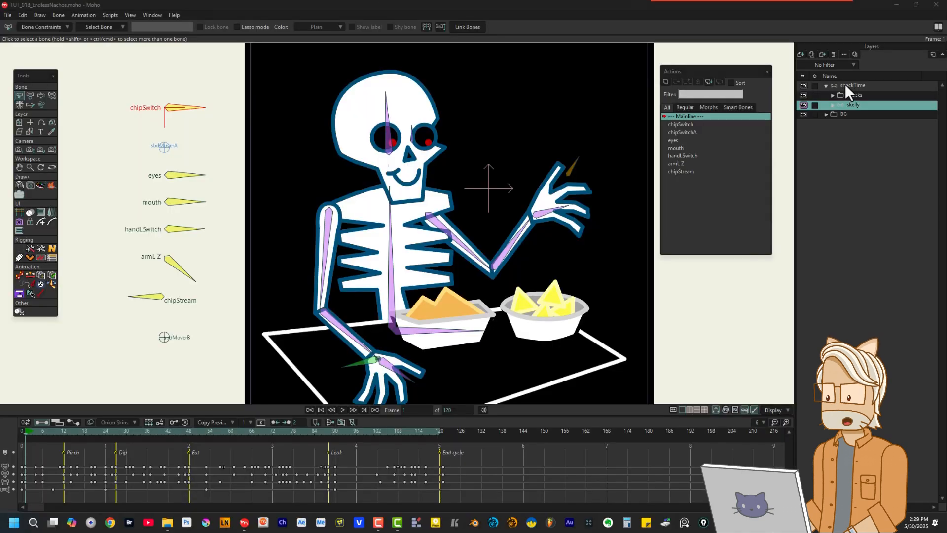
Compare the snackTime and skelly bone layers, and test skelly's eyes, mouth and handLSwitch bones.
{"action": "left_click", "coordinate": [847, 85]}
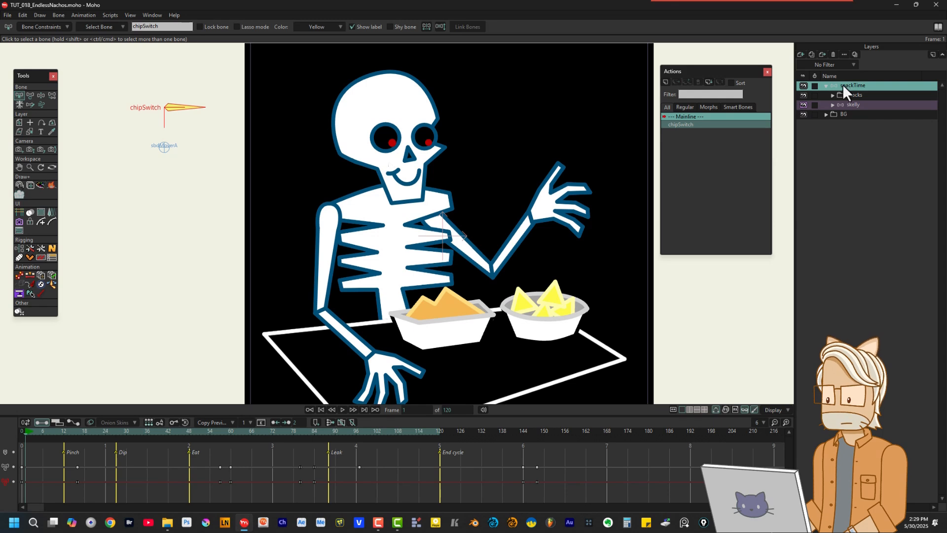
{"action": "left_click", "coordinate": [850, 105]}
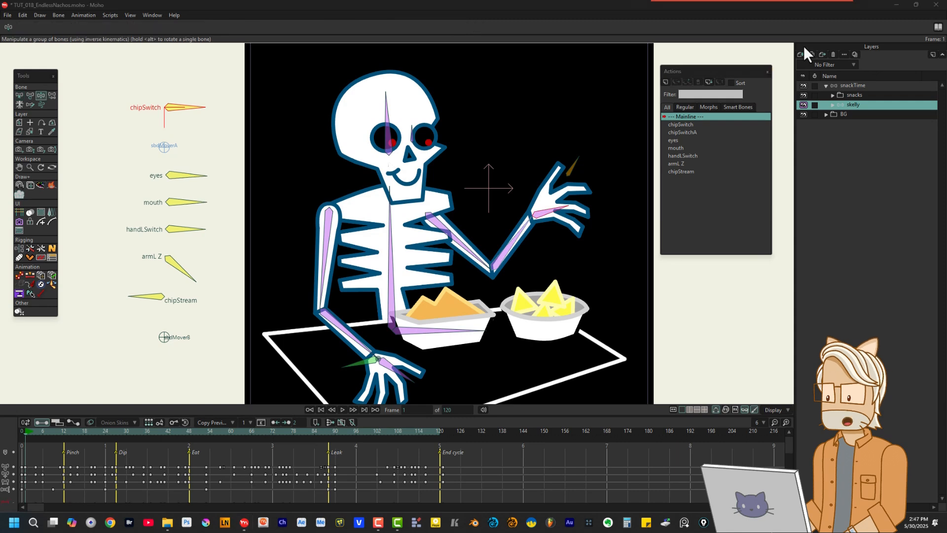
{"action": "left_click", "coordinate": [197, 182]}
{"action": "left_click_drag", "start_coordinate": [197, 182], "coordinate": [205, 203]}
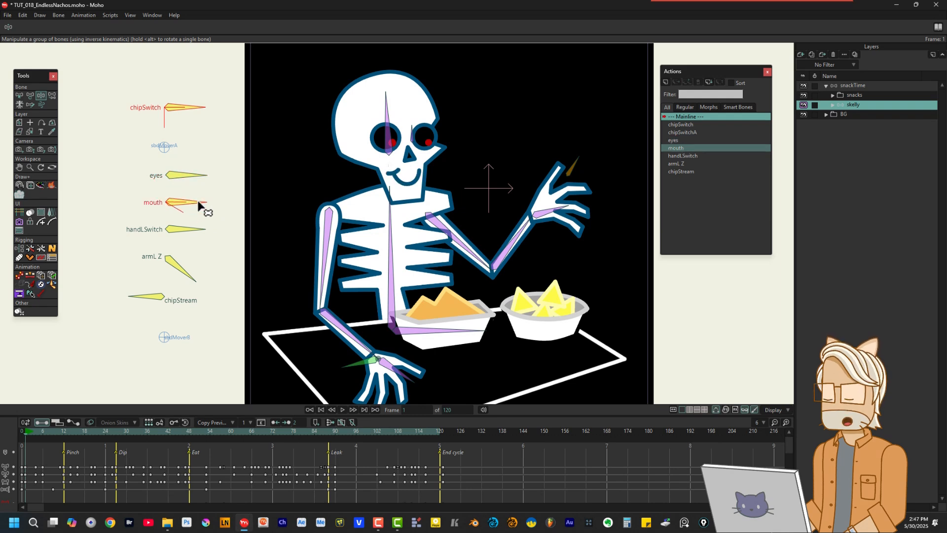
{"action": "left_click", "coordinate": [197, 232]}
{"action": "left_click_drag", "start_coordinate": [196, 233], "coordinate": [196, 232]}
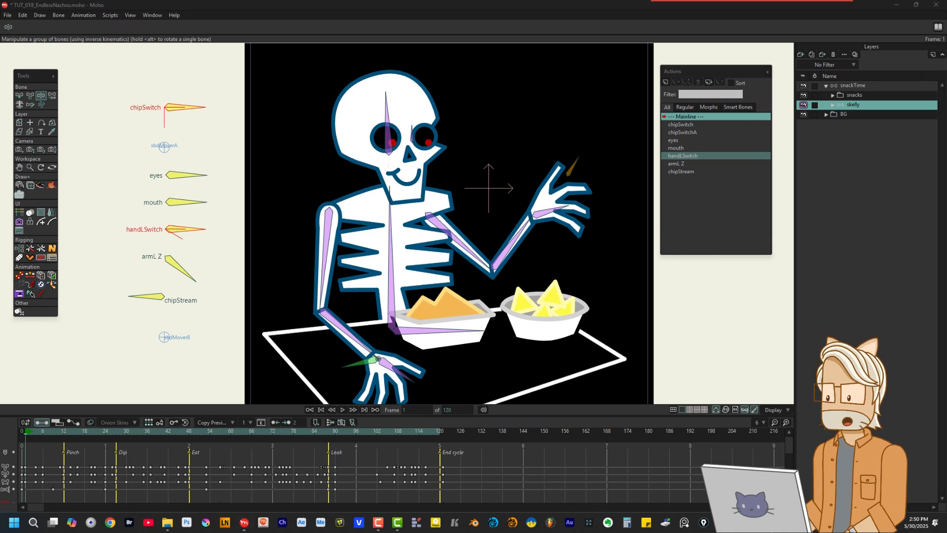
At frame 144, pose the skeleton's raised arm so that its hand rests against the forehead.
{"action": "left_click", "coordinate": [24, 432]}
{"action": "left_click_drag", "start_coordinate": [25, 432], "coordinate": [516, 442]}
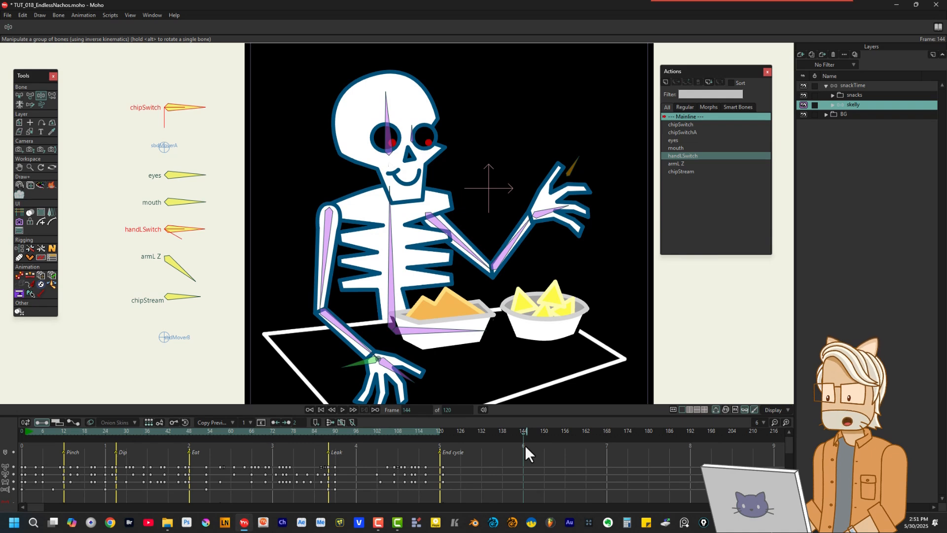
{"action": "left_click", "coordinate": [514, 245]}
{"action": "left_click_drag", "start_coordinate": [514, 245], "coordinate": [476, 181]}
{"action": "left_click_drag", "start_coordinate": [434, 113], "coordinate": [436, 113]}
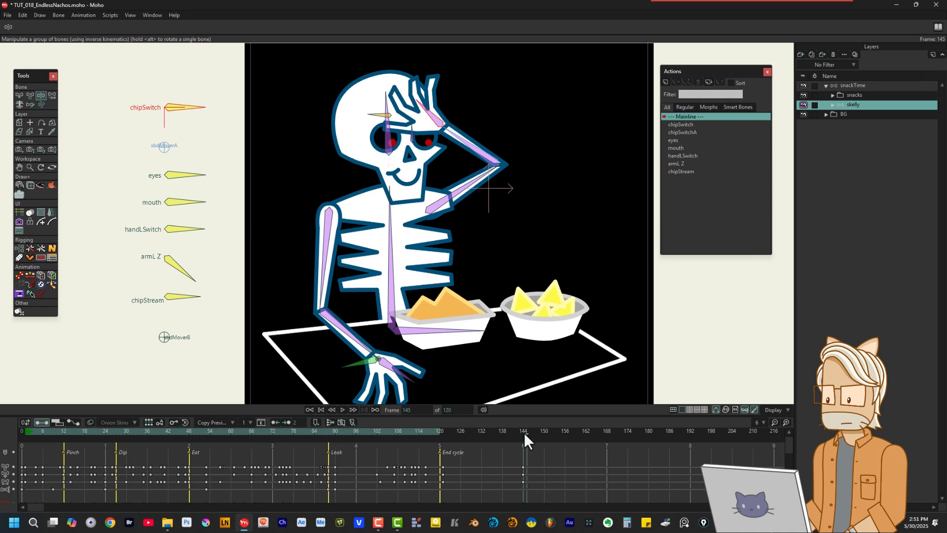
At frame 150, pose the arm with the hand lifted slightly away from the forehead.
{"action": "key", "text": "Right"}
{"action": "key", "text": "Right"}
{"action": "key", "text": "Right"}
{"action": "key", "text": "Right"}
{"action": "key", "text": "Right"}
{"action": "key", "text": "Right"}
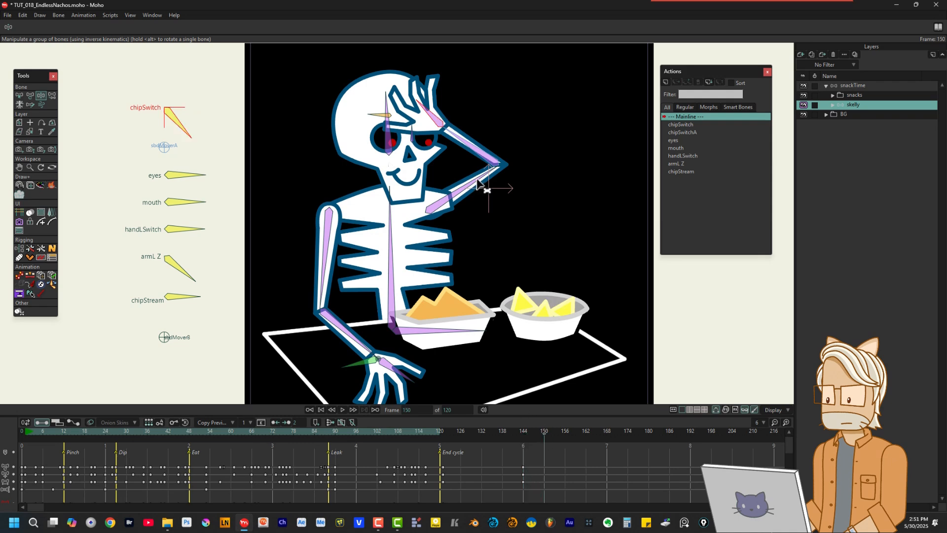
{"action": "left_click_drag", "start_coordinate": [484, 185], "coordinate": [468, 115]}
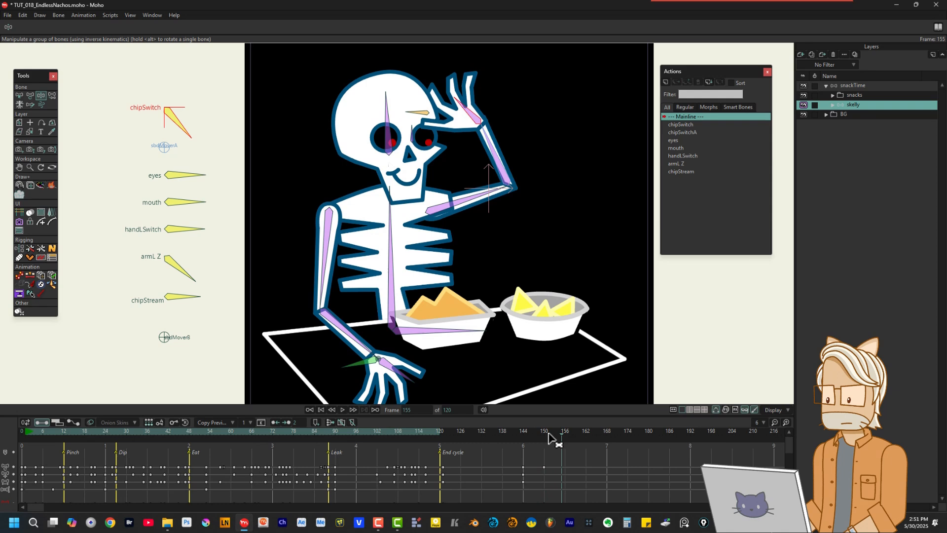
At frame 156, pose the arm and hand raised outward, and play the salute from frame 144.
{"action": "left_click_drag", "start_coordinate": [497, 203], "coordinate": [510, 97]}
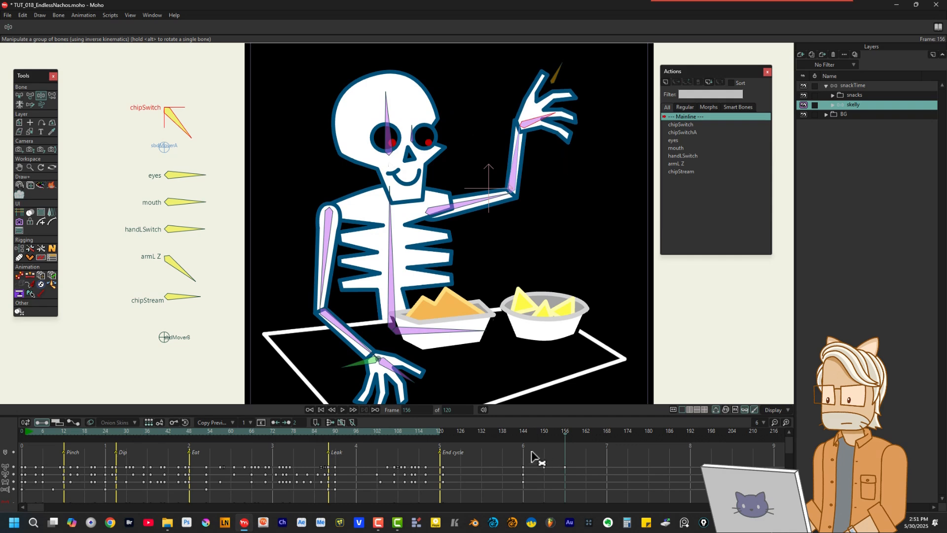
{"action": "left_click", "coordinate": [523, 433]}
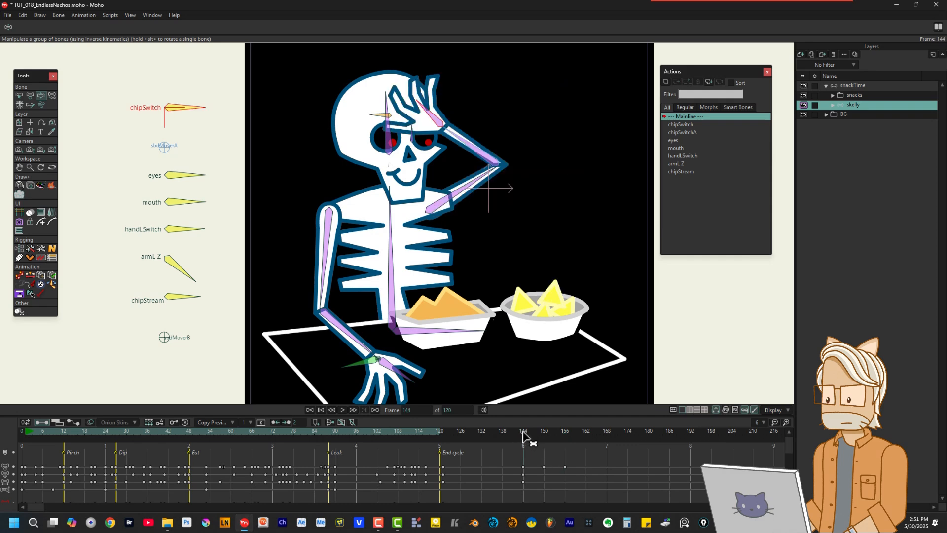
{"action": "key", "text": "space"}
{"action": "key", "text": "space"}
Try the armL Z bone at different angles on frame 144 and undo the changes to the arm's stacking order.
{"action": "left_click", "coordinate": [189, 275]}
{"action": "key", "text": "ctrl+z"}
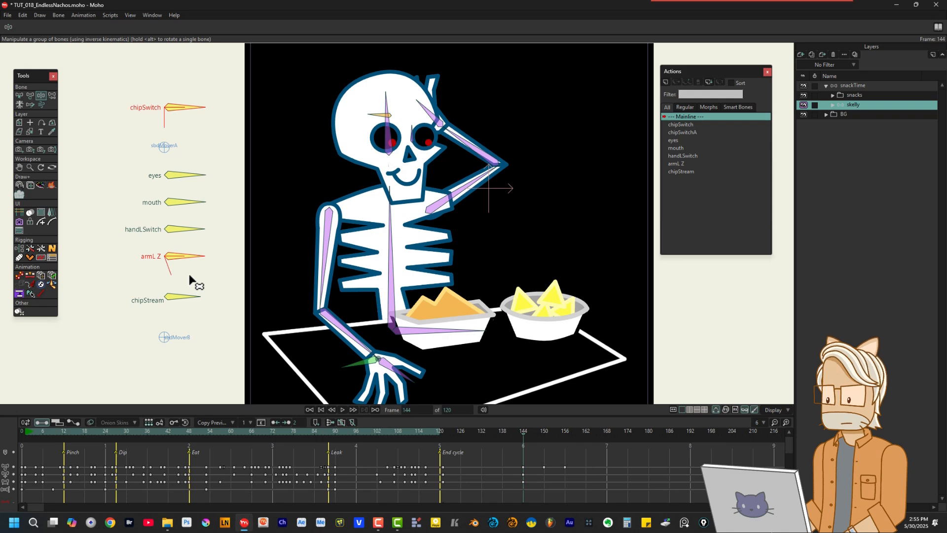
{"action": "left_click_drag", "start_coordinate": [189, 275], "coordinate": [189, 274]}
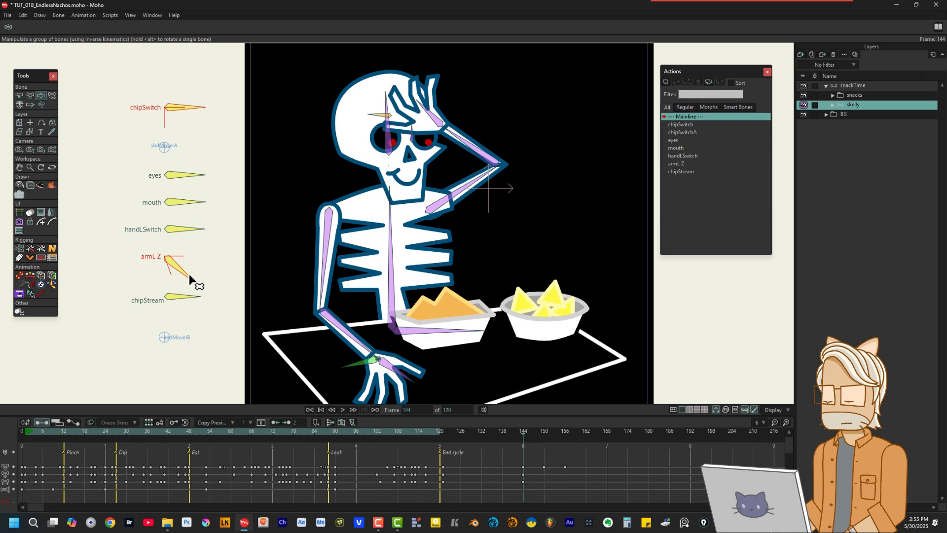
{"action": "left_click_drag", "start_coordinate": [190, 275], "coordinate": [177, 291]}
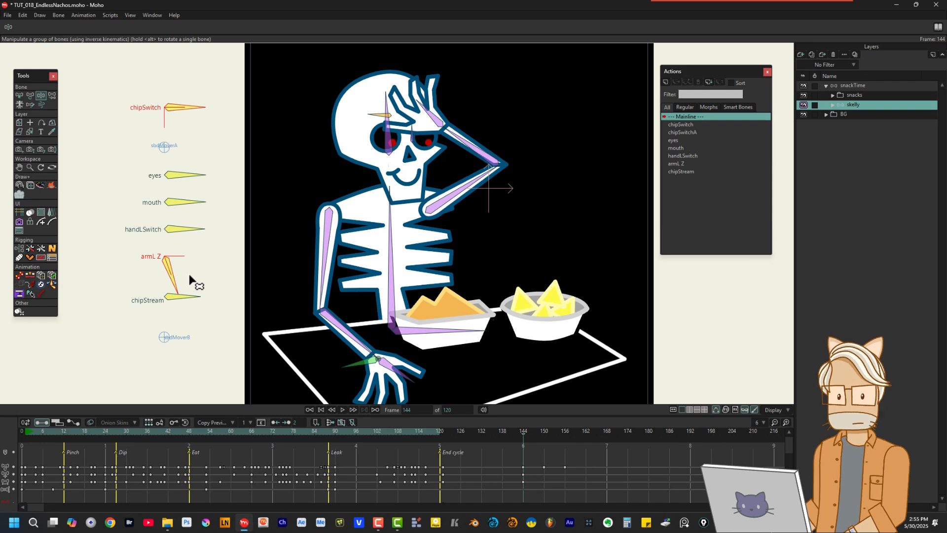
{"action": "key", "text": "ctrl+z"}
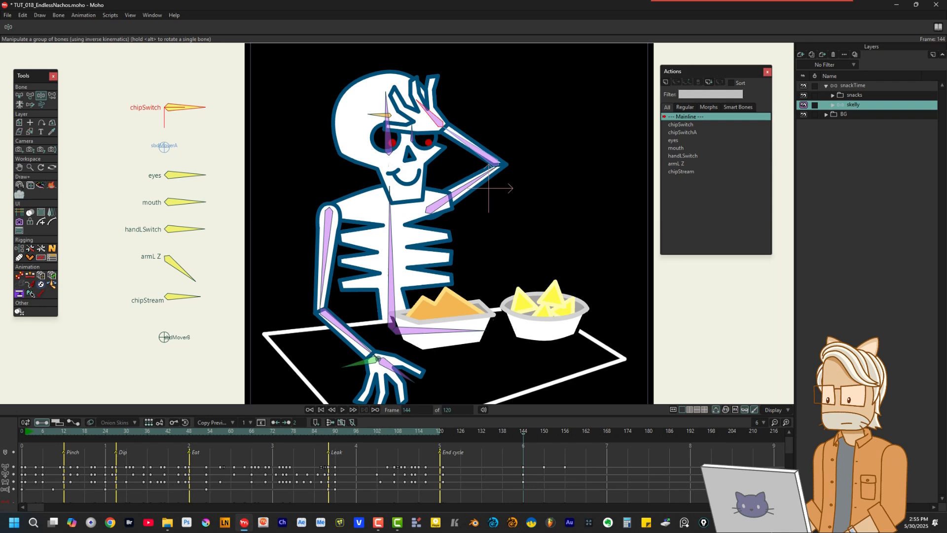
Swing the chipStream bone through its range and back to test it, and select the snackTime layer.
{"action": "left_click", "coordinate": [680, 171]}
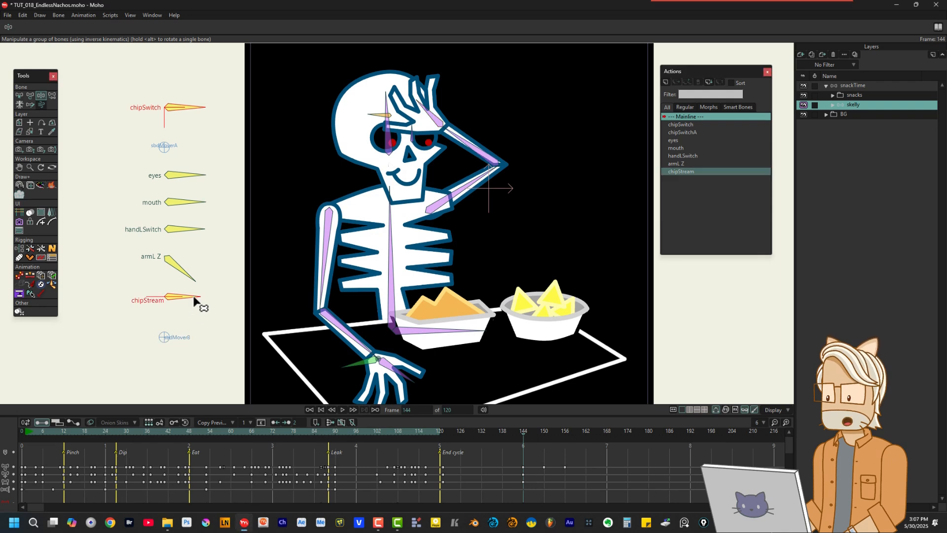
{"action": "left_click_drag", "start_coordinate": [199, 297], "coordinate": [101, 296]}
{"action": "left_click_drag", "start_coordinate": [97, 331], "coordinate": [197, 309]}
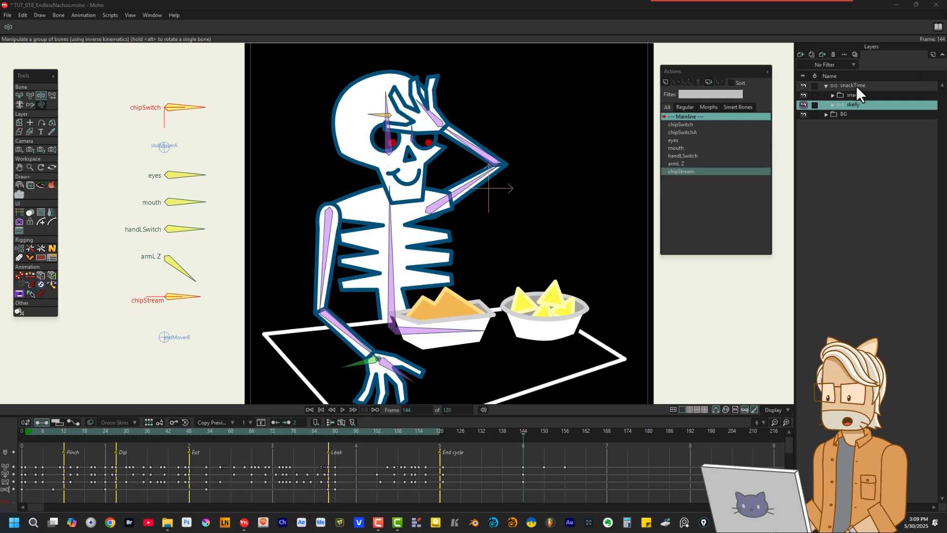
{"action": "left_click", "coordinate": [854, 85]}
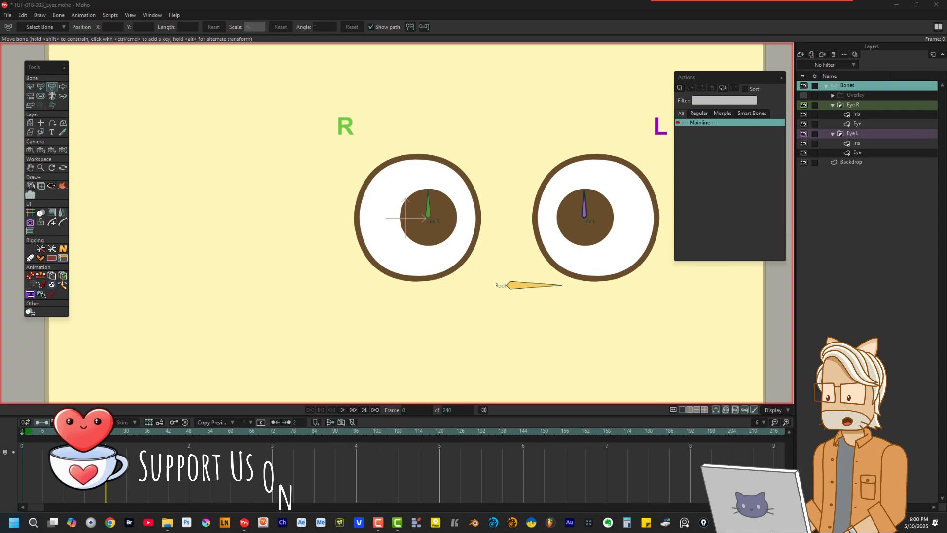
Choose Copy Previous Key as the default interpolation in the eyes file and go to frame 24.
{"action": "left_click", "coordinate": [402, 289]}
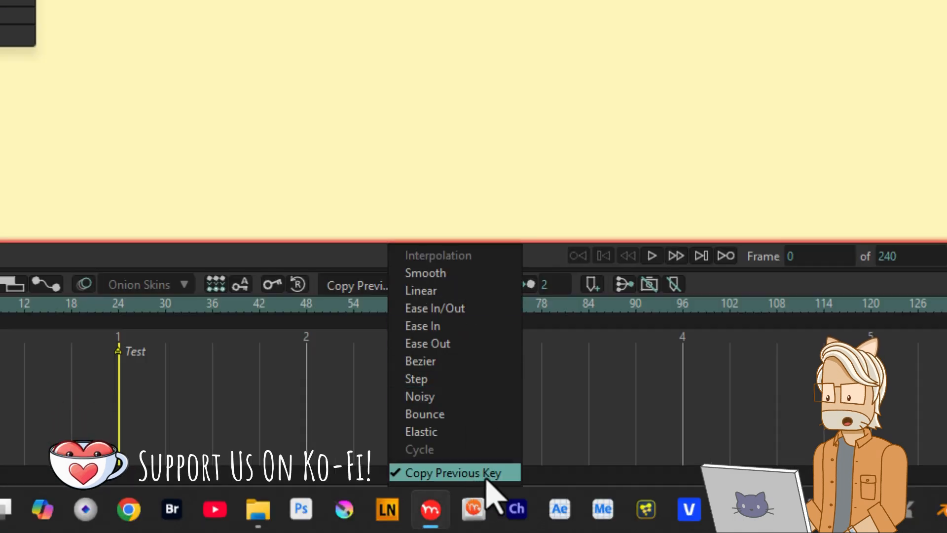
{"action": "left_click", "coordinate": [508, 474]}
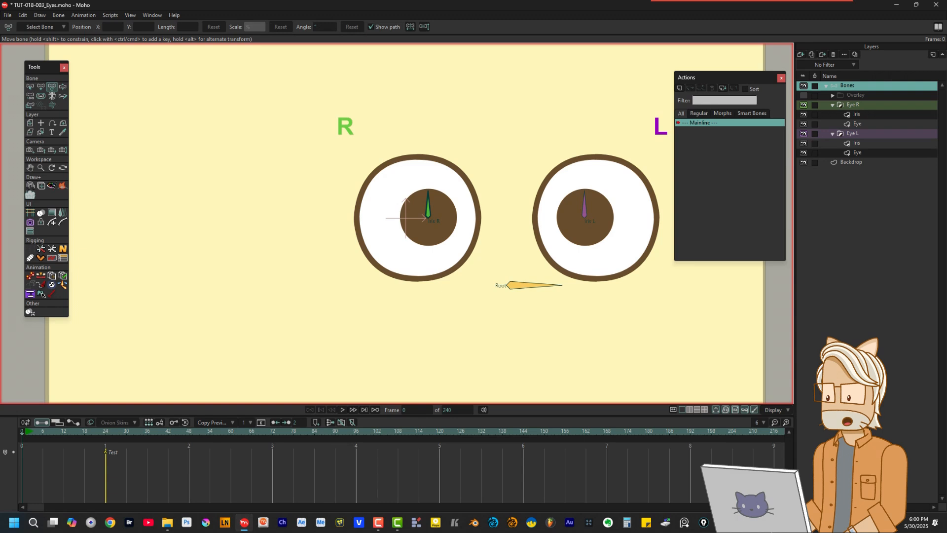
{"action": "left_click_drag", "start_coordinate": [25, 432], "coordinate": [105, 436]}
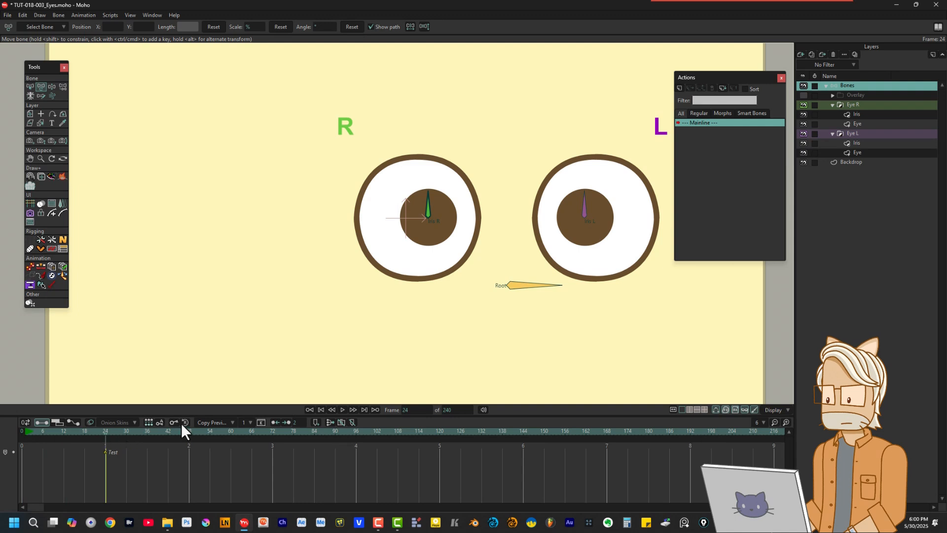
At frame 24, try moving the Root bone and both iris bones, and undo the iris move.
{"action": "left_click", "coordinate": [512, 285]}
{"action": "mouse_move", "coordinate": [511, 285]}
{"action": "left_mouse_down"}
{"action": "mouse_move", "coordinate": [457, 267]}
{"action": "mouse_move", "coordinate": [449, 302]}
{"action": "mouse_move", "coordinate": [513, 309]}
{"action": "mouse_move", "coordinate": [502, 282]}
{"action": "left_mouse_up"}
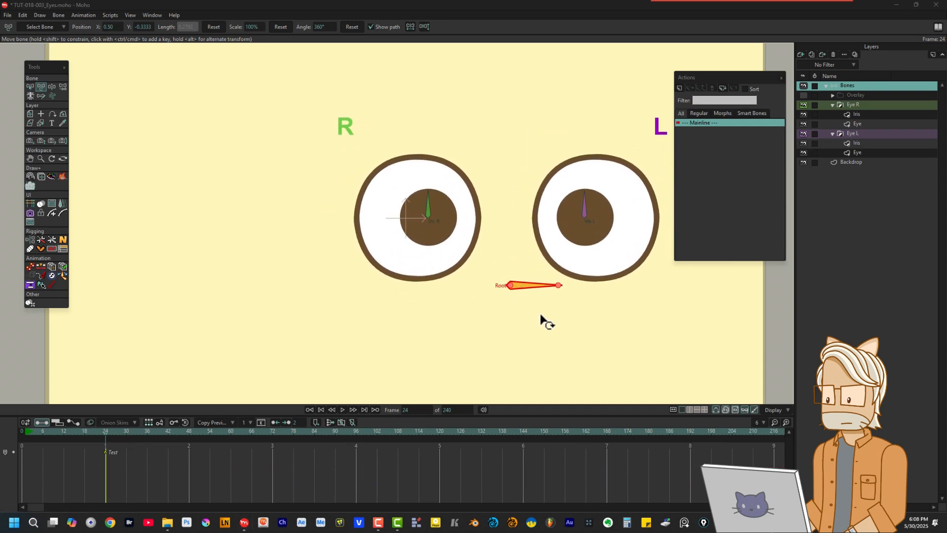
{"action": "left_click", "coordinate": [30, 85]}
{"action": "mouse_move", "coordinate": [400, 175]}
{"action": "left_mouse_down"}
{"action": "mouse_move", "coordinate": [599, 237]}
{"action": "mouse_move", "coordinate": [593, 229]}
{"action": "mouse_move", "coordinate": [632, 221]}
{"action": "mouse_move", "coordinate": [548, 217]}
{"action": "mouse_move", "coordinate": [562, 225]}
{"action": "mouse_move", "coordinate": [613, 210]}
{"action": "left_mouse_up"}
{"action": "key", "text": "t"}
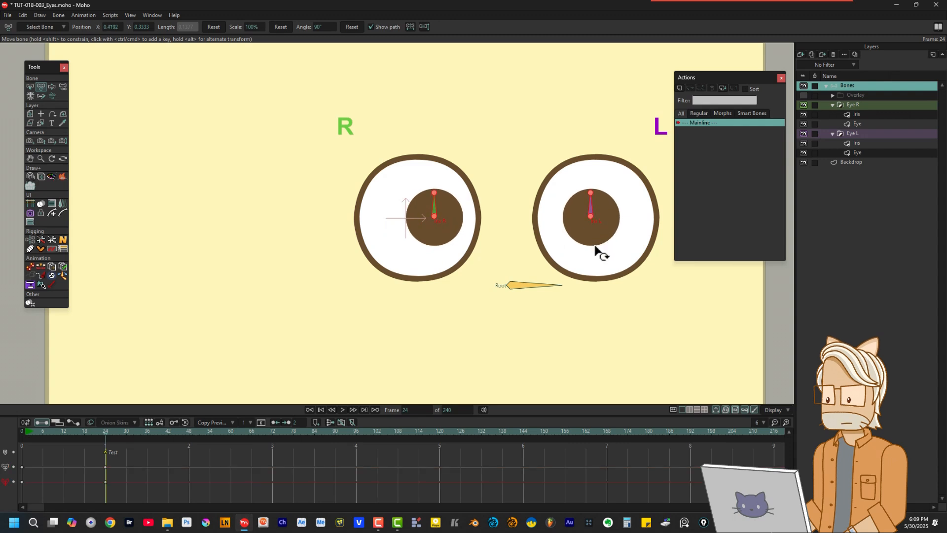
{"action": "key", "text": "ctrl+z"}
{"action": "left_click", "coordinate": [30, 86]}
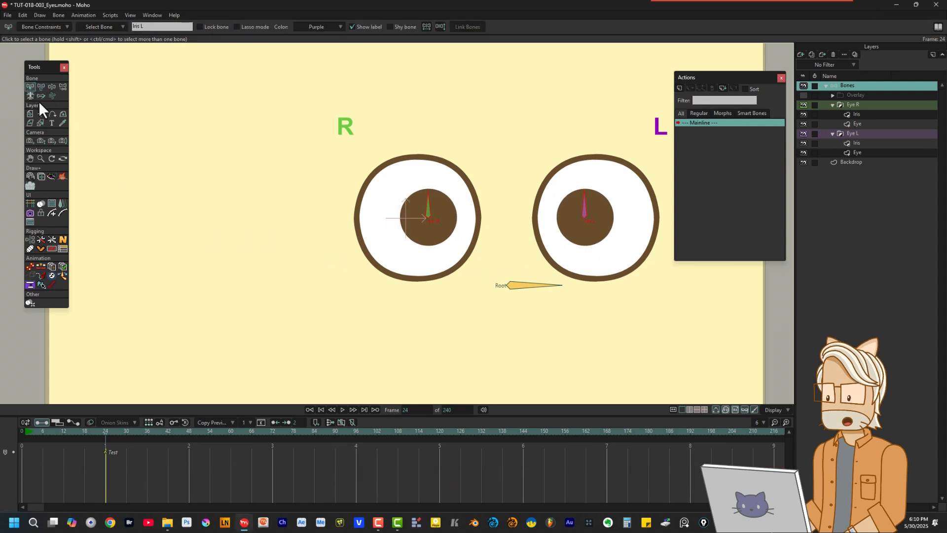
Select the Root bone, show the Overlay layer with the bone placement guides, and go to frame 0.
{"action": "left_click", "coordinate": [503, 278]}
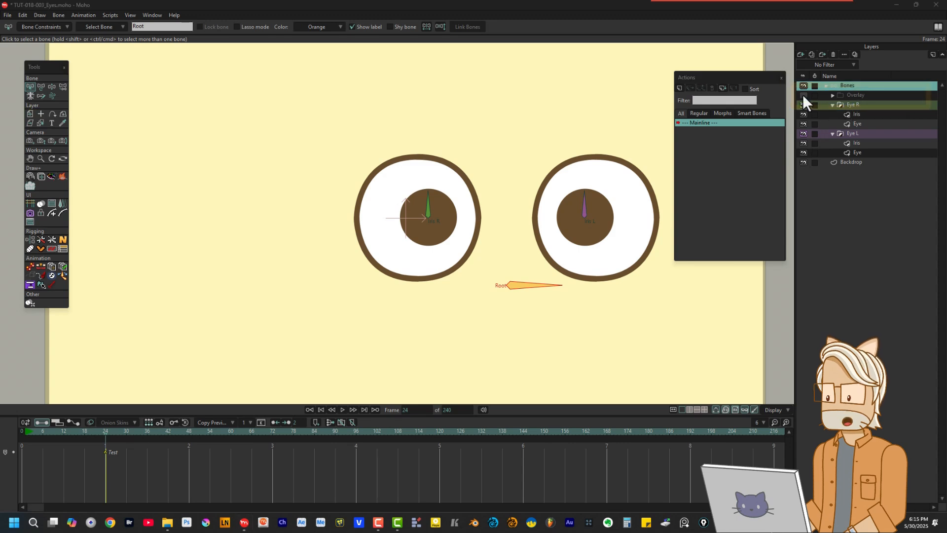
{"action": "left_click", "coordinate": [803, 94]}
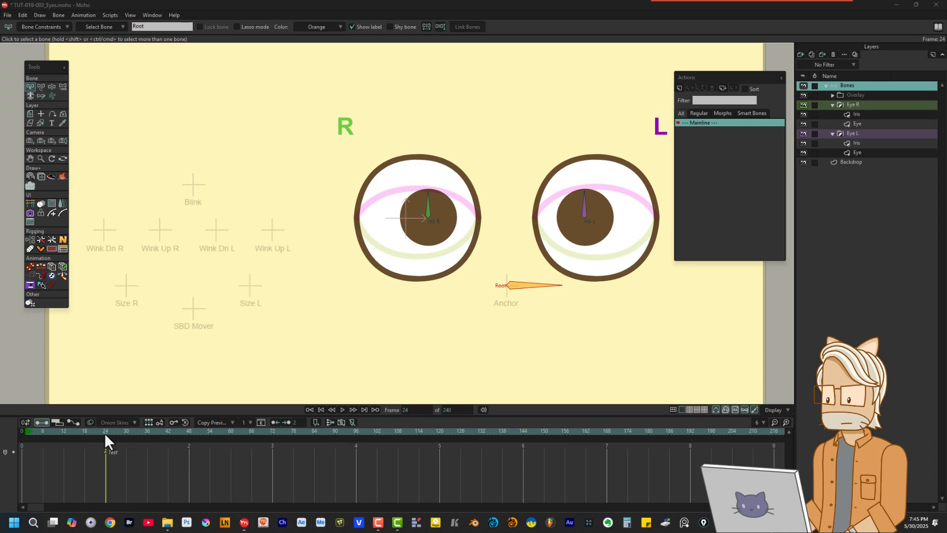
{"action": "left_click_drag", "start_coordinate": [104, 433], "coordinate": [22, 439]}
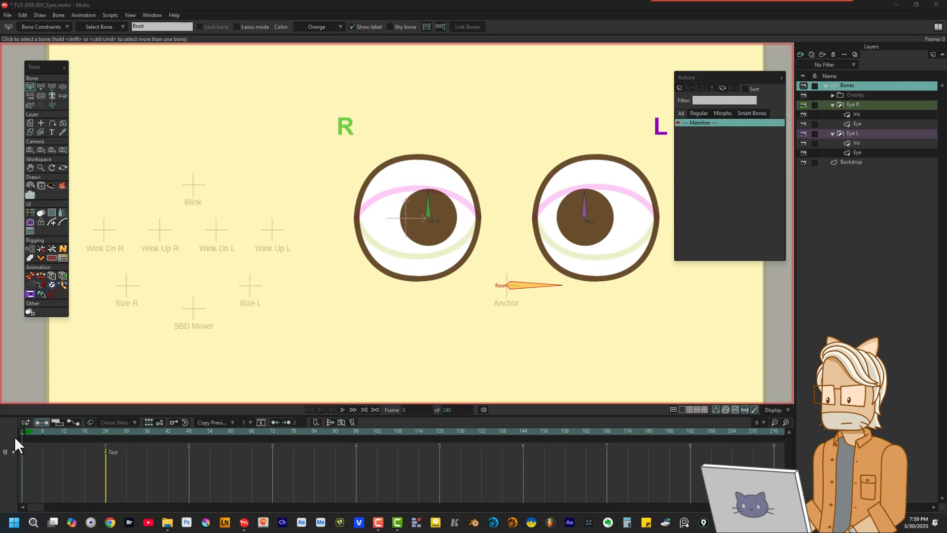
Add a short horizontal bone from the Anchor marker, pointing away from the Root bone, and name it Anchor.
{"action": "left_click", "coordinate": [40, 85]}
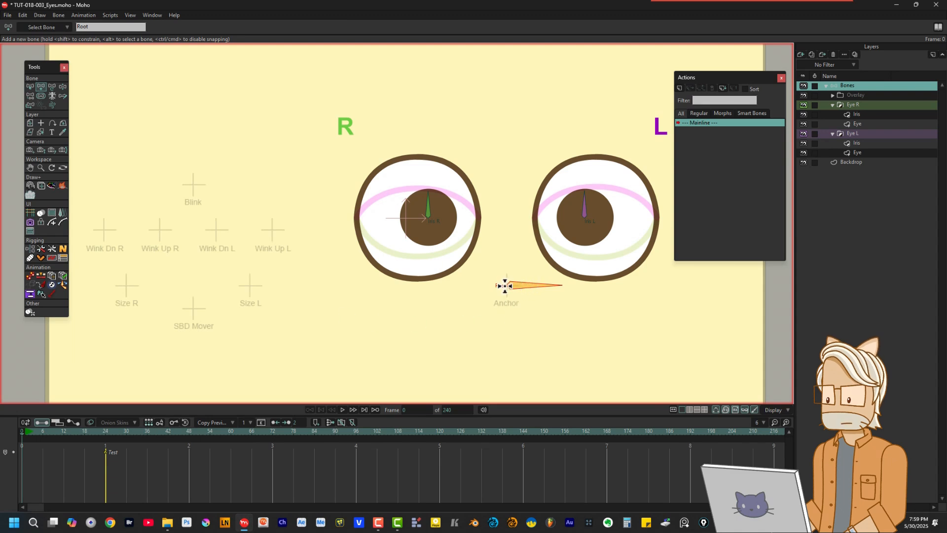
{"action": "left_click_drag", "start_coordinate": [507, 286], "coordinate": [476, 285]}
{"action": "double_click", "coordinate": [112, 29]}
{"action": "type", "text": "Anchor"}
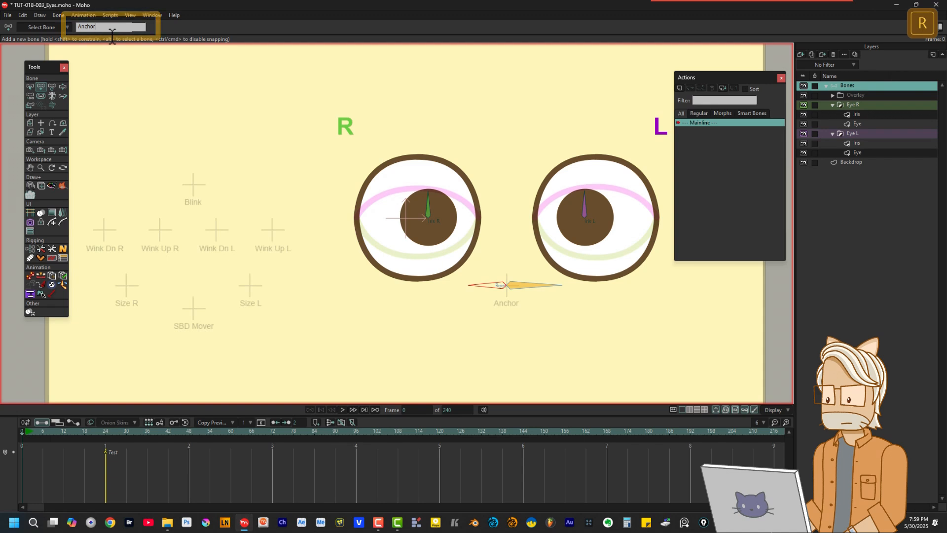
{"action": "key", "text": "Return"}
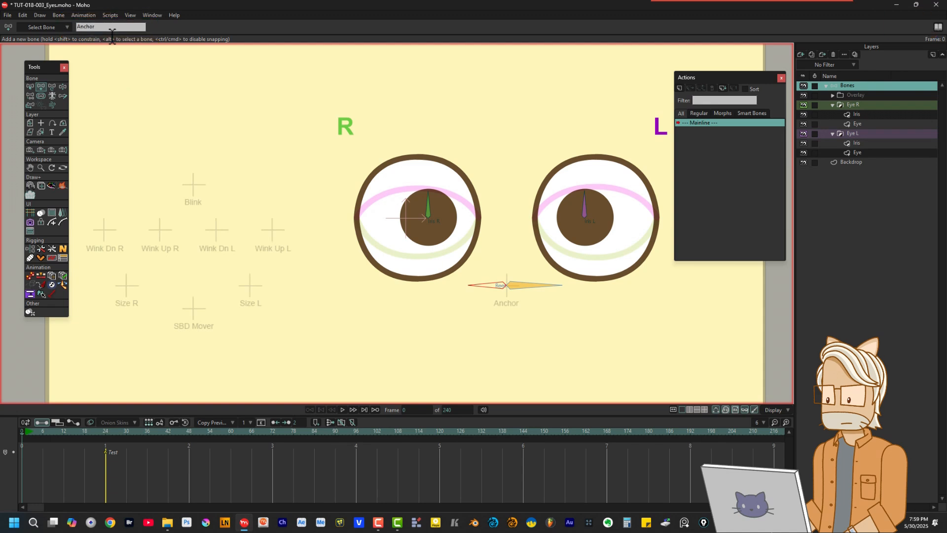
Show the Anchor bone's label and enable Independent angle in its constraints.
{"action": "left_click", "coordinate": [31, 85]}
{"action": "left_click", "coordinate": [352, 27]}
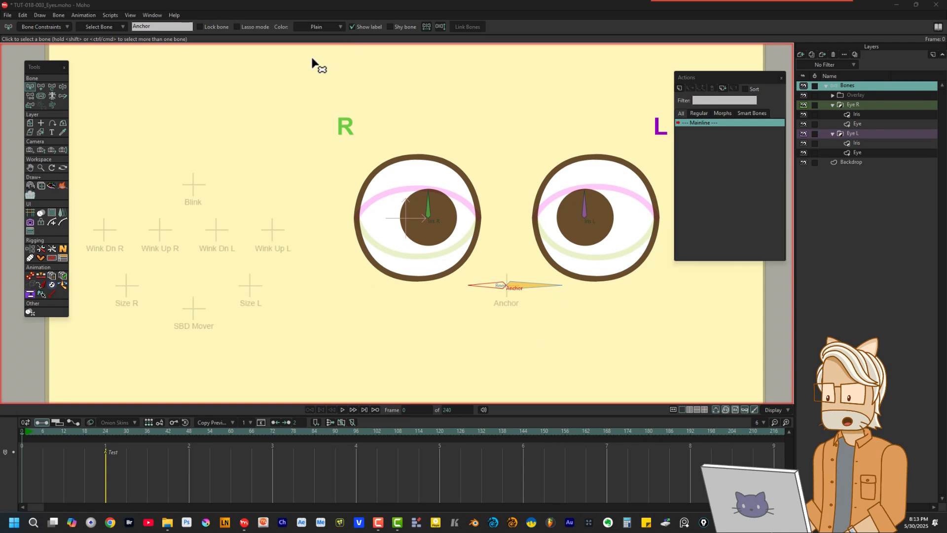
{"action": "left_click", "coordinate": [55, 27]}
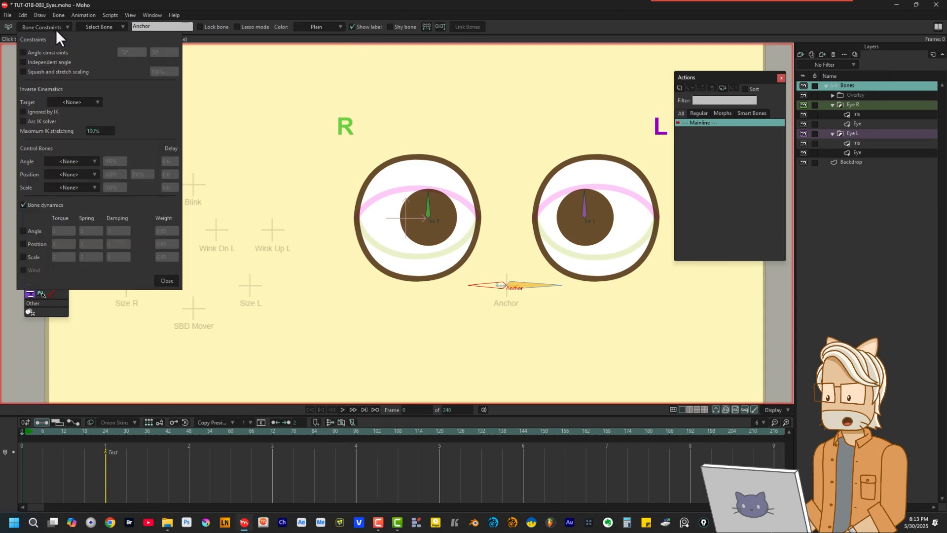
{"action": "left_click", "coordinate": [23, 62]}
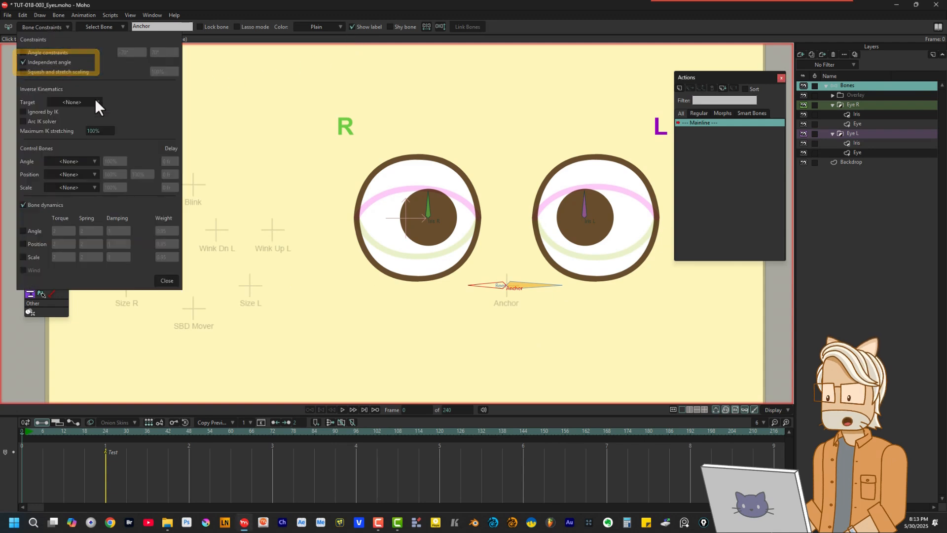
{"action": "left_click", "coordinate": [166, 281]}
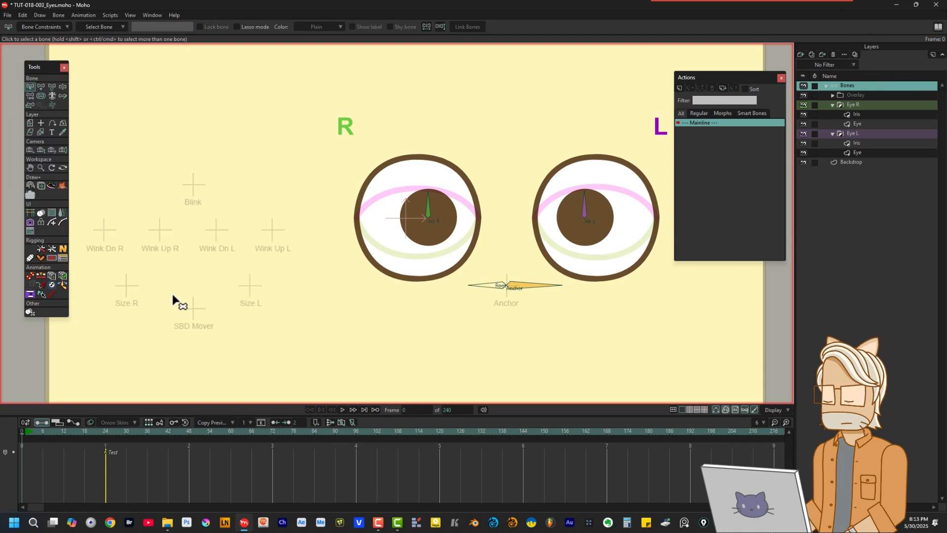
Enable the grid and check the grid snapping option.
{"action": "key", "text": "ctrl+g"}
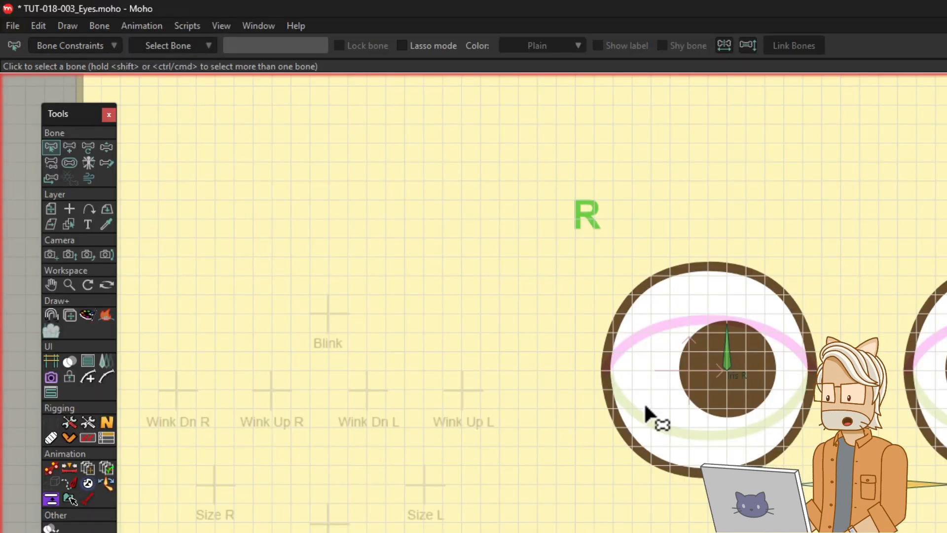
{"action": "left_click", "coordinate": [132, 16]}
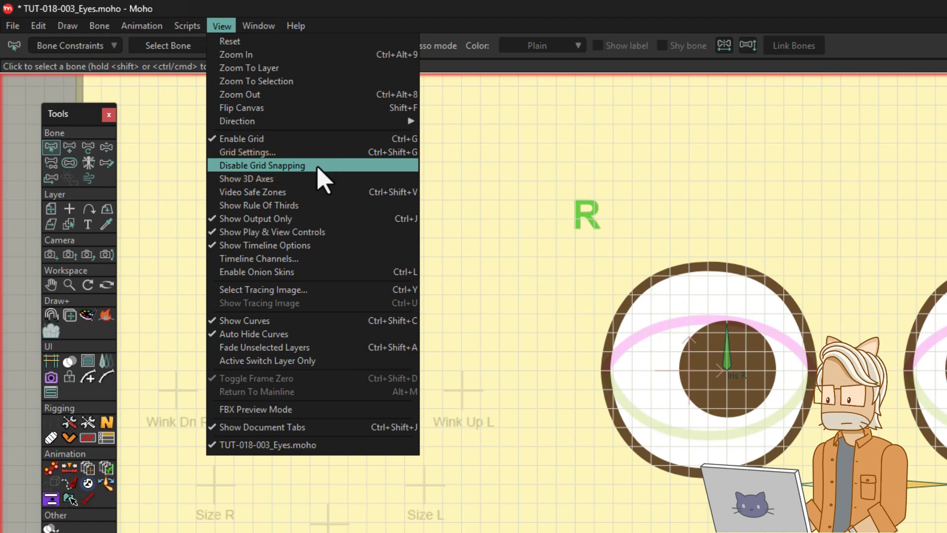
{"action": "left_click", "coordinate": [464, 185]}
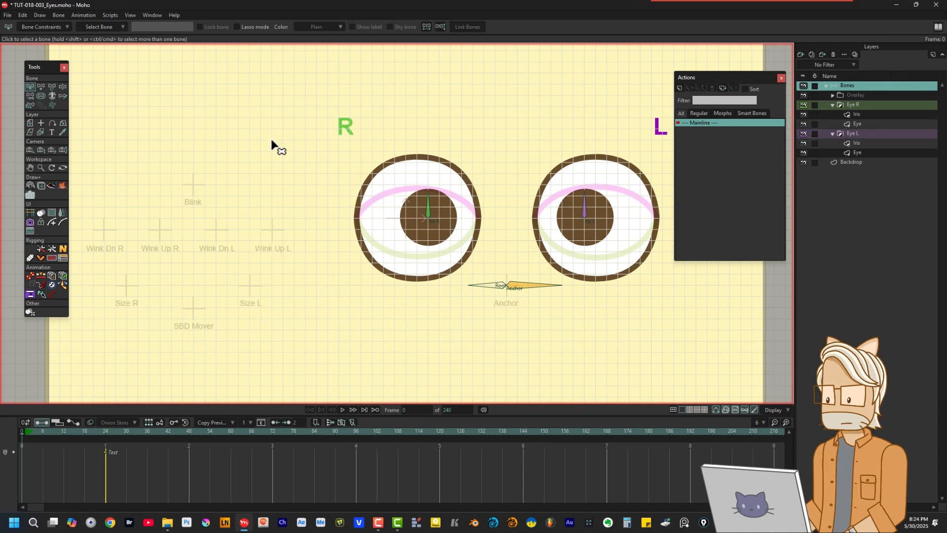
Add a pin bone without length at the SBD Mover marker and name it SBD Mover.
{"action": "left_click", "coordinate": [41, 86]}
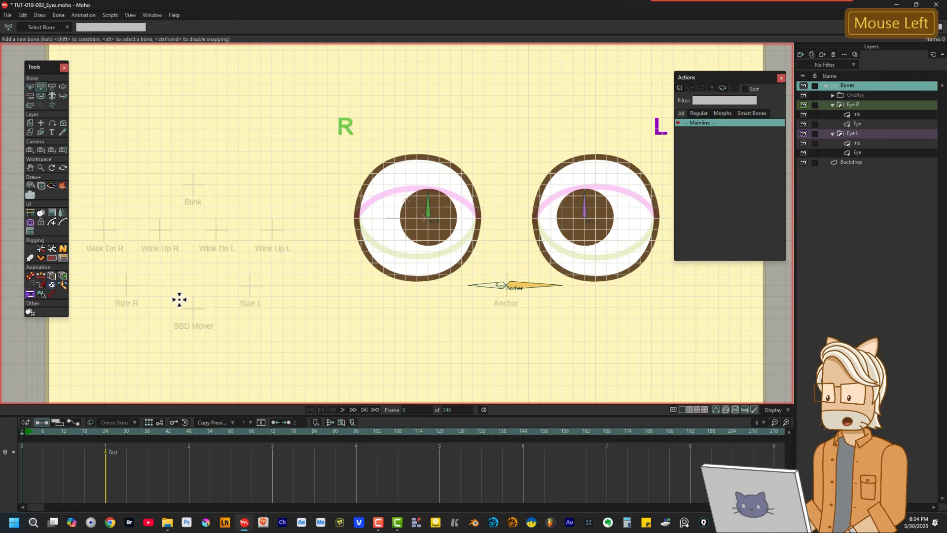
{"action": "left_click_drag", "start_coordinate": [193, 307], "coordinate": [198, 318]}
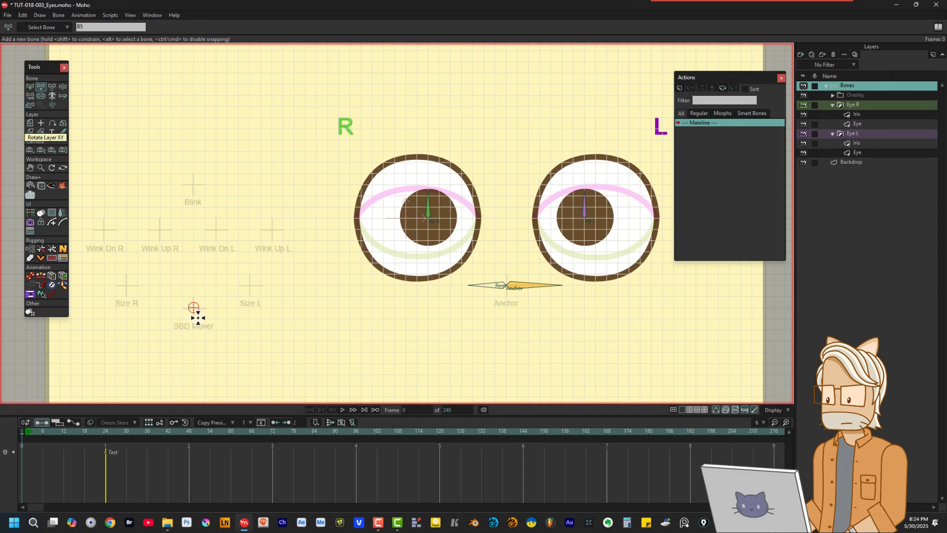
{"action": "double_click", "coordinate": [104, 28]}
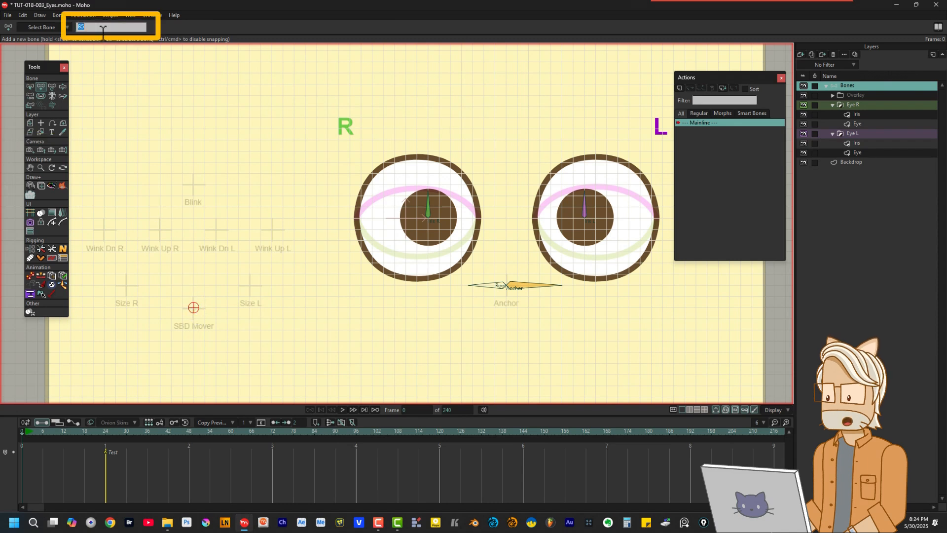
{"action": "type", "text": "SB"}
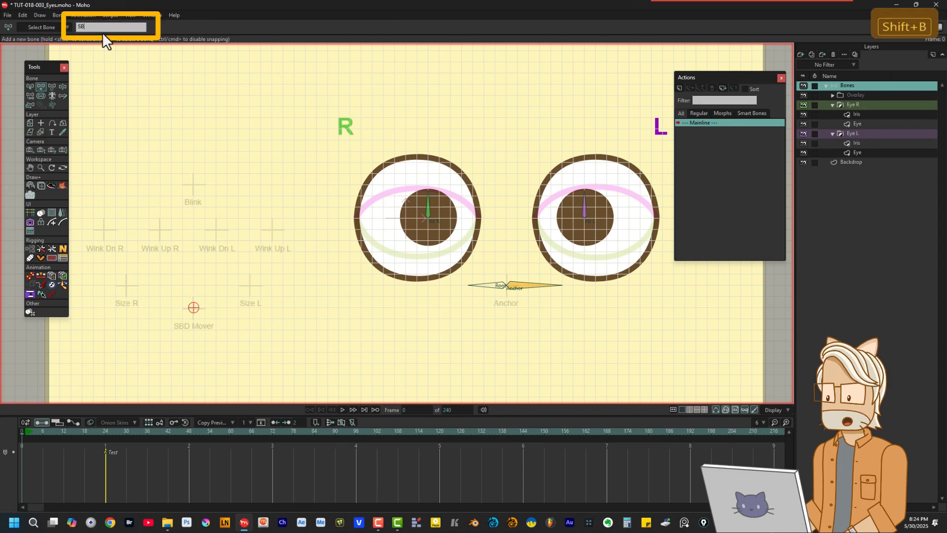
{"action": "type", "text": "D Mover"}
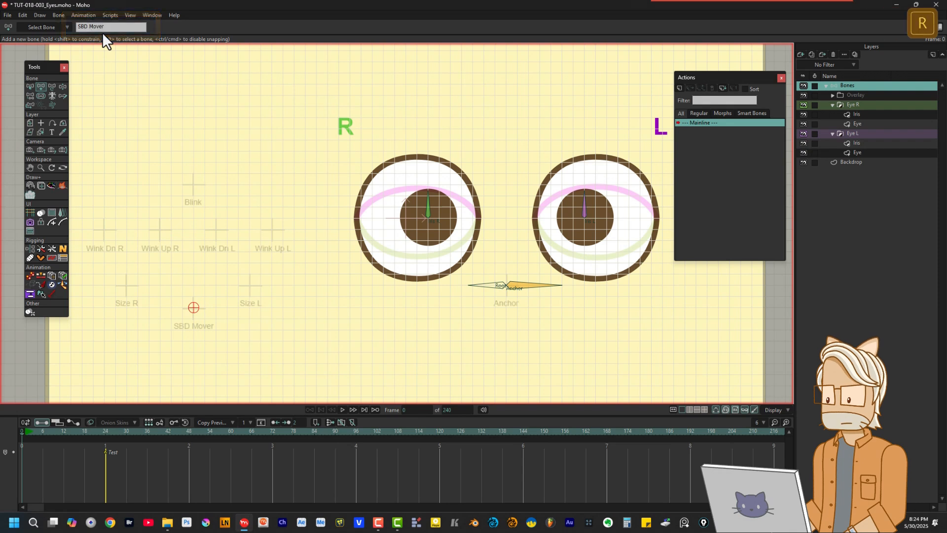
{"action": "key", "text": "Return"}
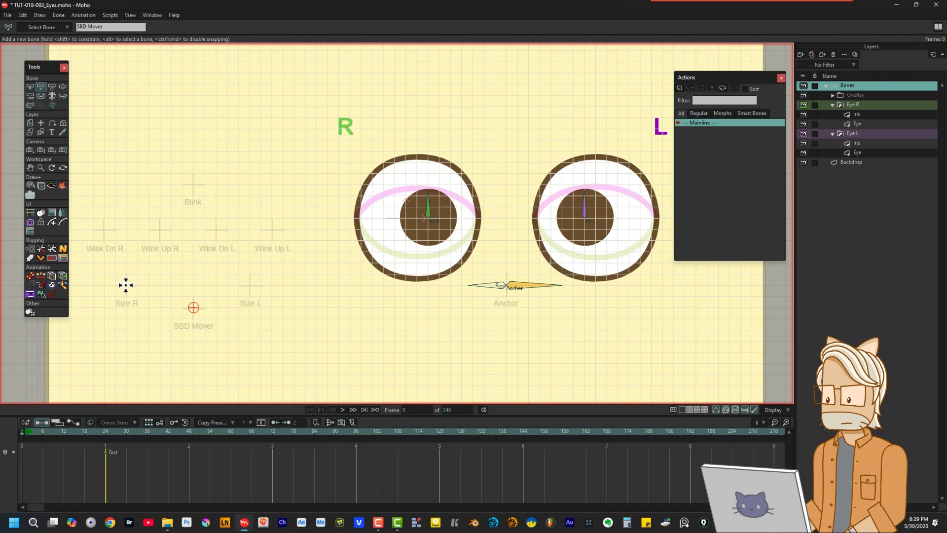
Add an upright bone starting at the Size R marker and name it Size R.
{"action": "left_click_drag", "start_coordinate": [127, 284], "coordinate": [127, 253]}
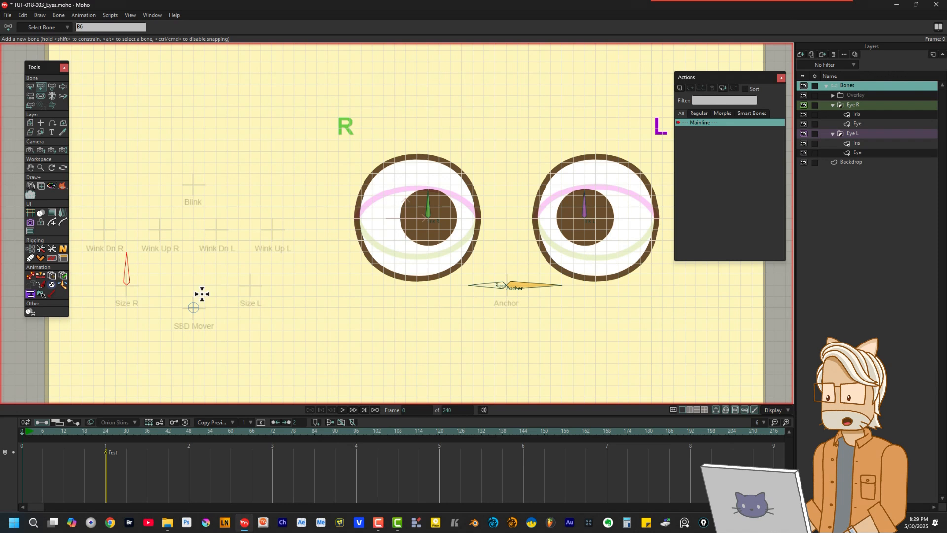
{"action": "double_click", "coordinate": [118, 28]}
{"action": "type", "text": "Size R"}
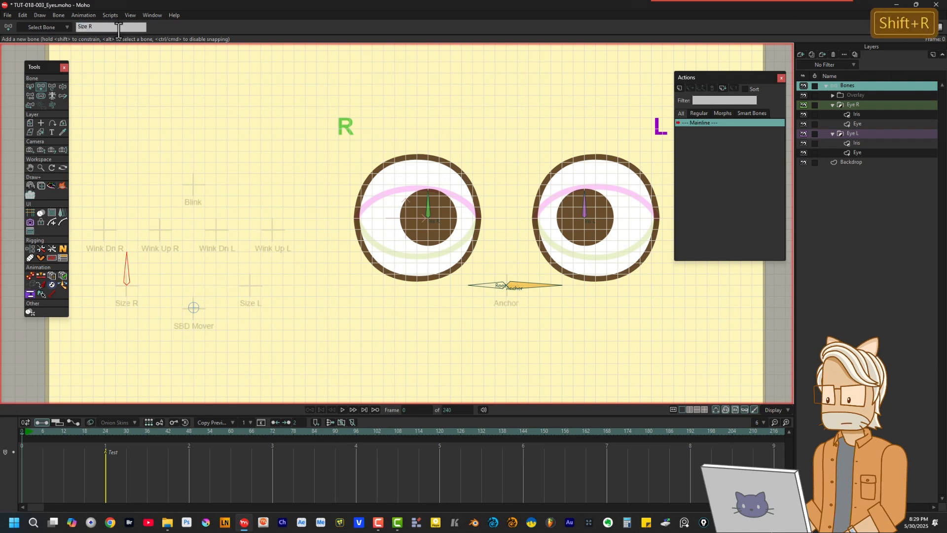
{"action": "key", "text": "Return"}
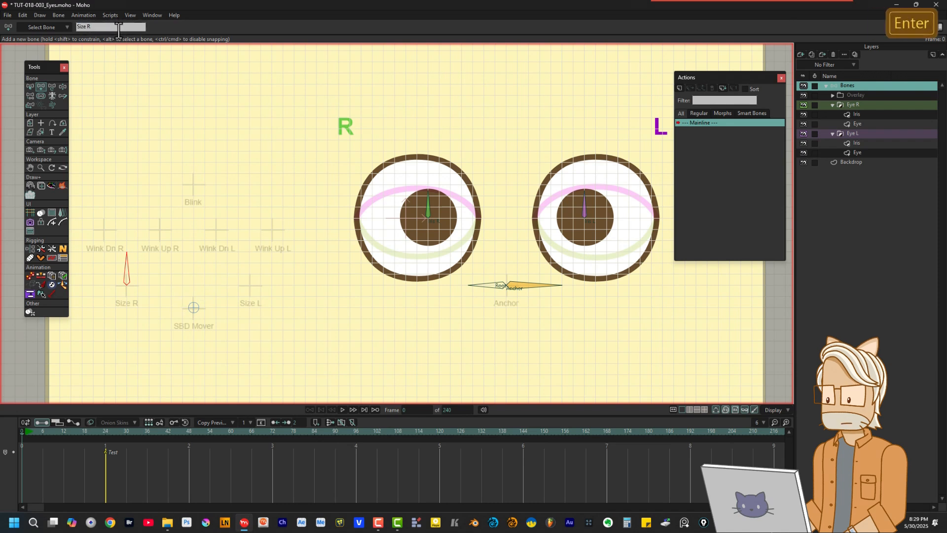
Add an upright bone starting at the Size L marker and name it Size L.
{"action": "left_click", "coordinate": [250, 286]}
{"action": "left_click_drag", "start_coordinate": [250, 286], "coordinate": [249, 251]}
{"action": "double_click", "coordinate": [118, 28]}
{"action": "type", "text": "Size L"}
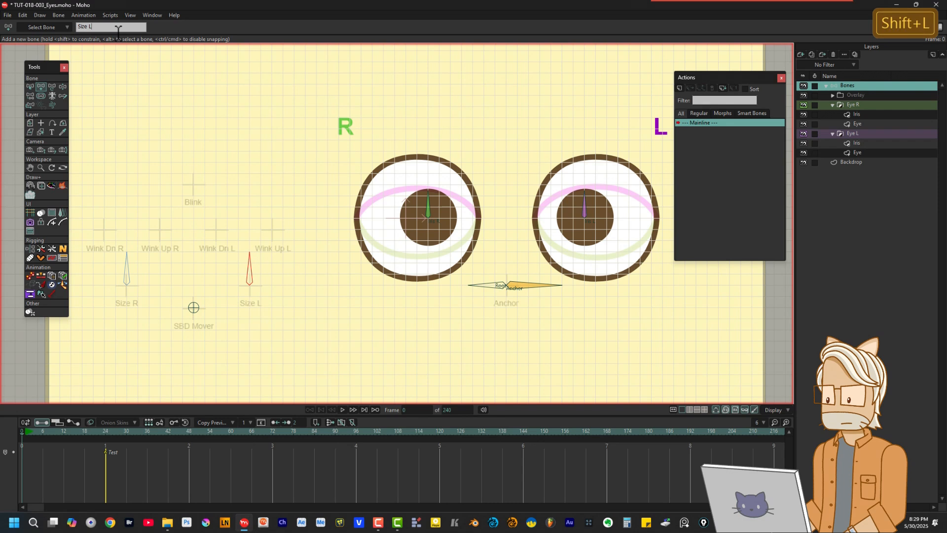
{"action": "key", "text": "Return"}
Add an upright bone starting at the Wink Dn R marker and name it Wink Dn R.
{"action": "left_click_drag", "start_coordinate": [104, 229], "coordinate": [105, 196]}
{"action": "left_click", "coordinate": [118, 27]}
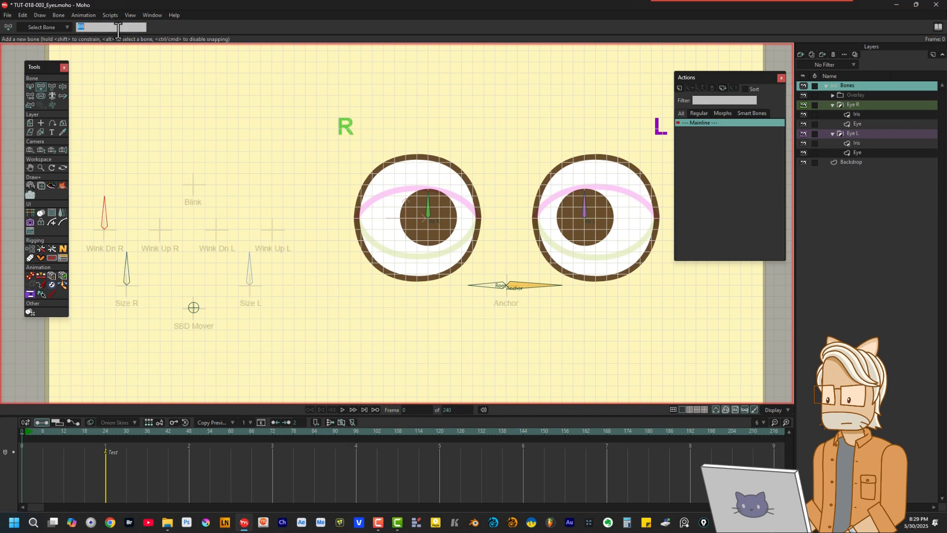
{"action": "type", "text": "Wink Dn R"}
{"action": "key", "text": "Return"}
Add an upright bone starting at the Wink Up R marker and name it Wink Up R.
{"action": "left_click_drag", "start_coordinate": [160, 227], "coordinate": [160, 196]}
{"action": "left_click", "coordinate": [114, 27]}
{"action": "type", "text": "Wink Up R"}
{"action": "key", "text": "Return"}
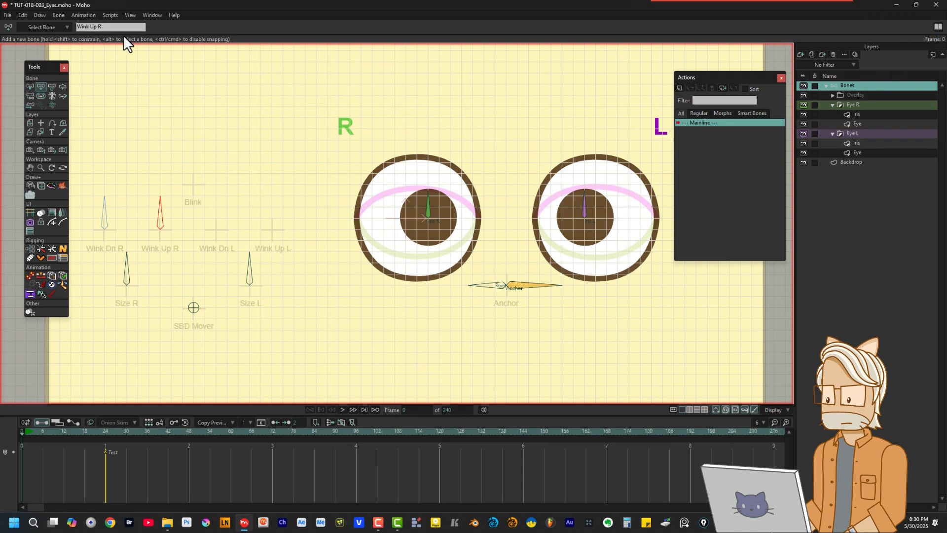
Add an upright bone starting at the Wink Dn L marker and name it Wink Dn L.
{"action": "left_click_drag", "start_coordinate": [216, 229], "coordinate": [216, 196]}
{"action": "type", "text": "Wink Dn"}
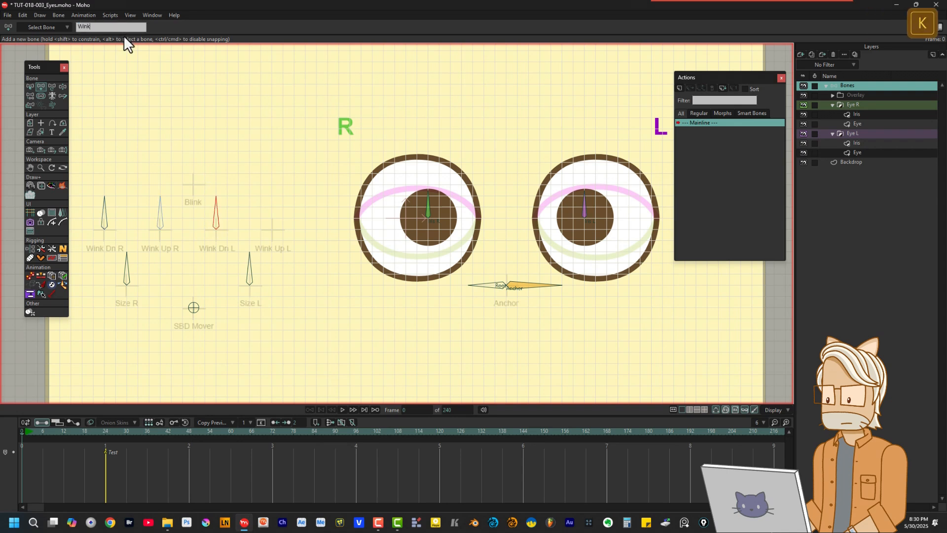
{"action": "type", "text": "L"}
{"action": "key", "text": "Return"}
Add an upright bone starting at the Wink Up L marker and name it Wink Up L.
{"action": "left_click", "coordinate": [273, 227]}
{"action": "left_click_drag", "start_coordinate": [274, 227], "coordinate": [271, 196]}
{"action": "double_click", "coordinate": [113, 29]}
{"action": "type", "text": "Wink Up "}
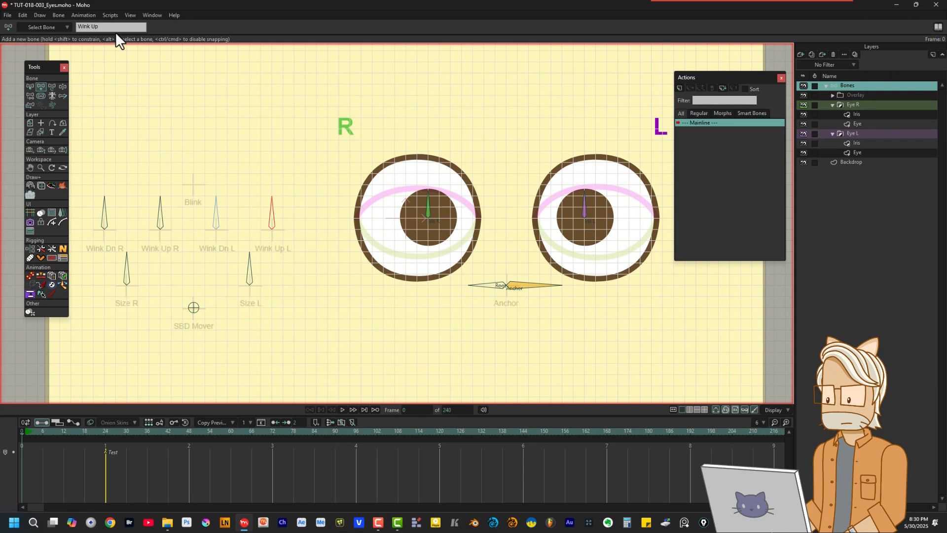
{"action": "type", "text": "L"}
{"action": "key", "text": "Return"}
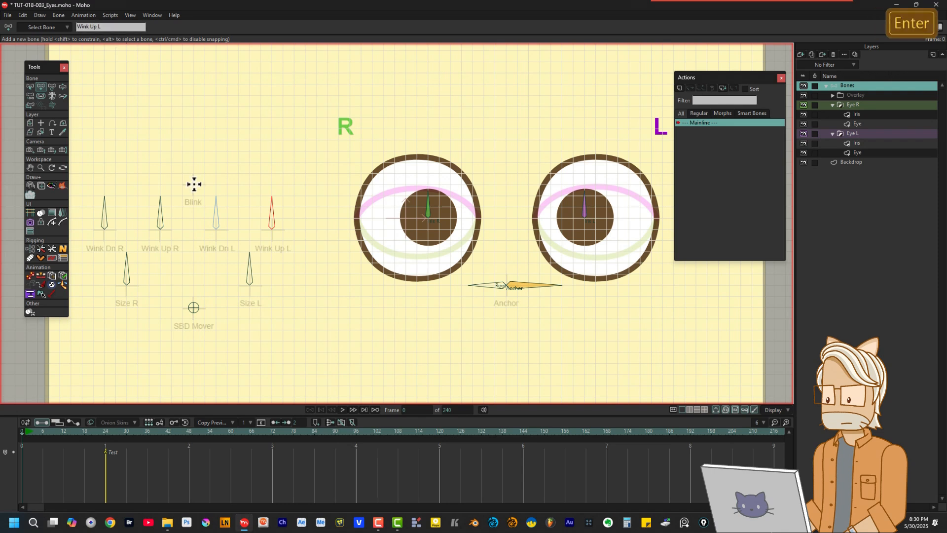
Add an upright bone starting at the Blink marker and name it Blink.
{"action": "left_click", "coordinate": [193, 184]}
{"action": "left_click_drag", "start_coordinate": [193, 184], "coordinate": [197, 150]}
{"action": "double_click", "coordinate": [128, 27]}
{"action": "type", "text": "Blink"}
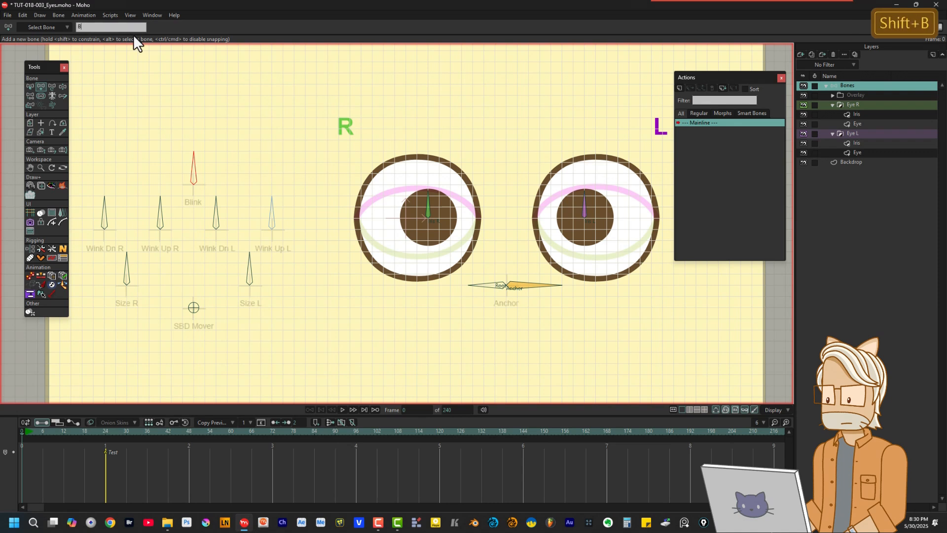
{"action": "key", "text": "Return"}
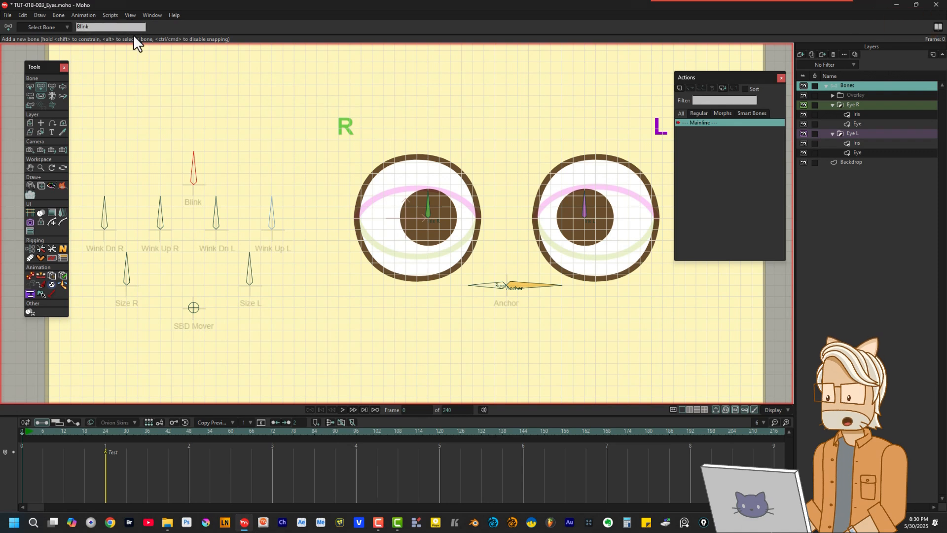
Hide the grid and show the name labels of all seven blink, wink and size dial bones.
{"action": "key", "text": "ctrl+g"}
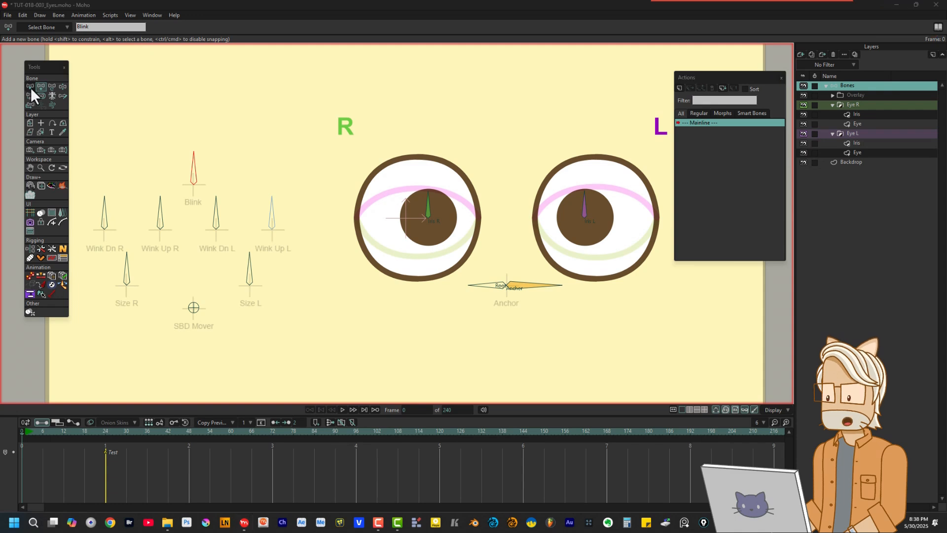
{"action": "left_click", "coordinate": [30, 87]}
{"action": "left_click_drag", "start_coordinate": [87, 153], "coordinate": [314, 284]}
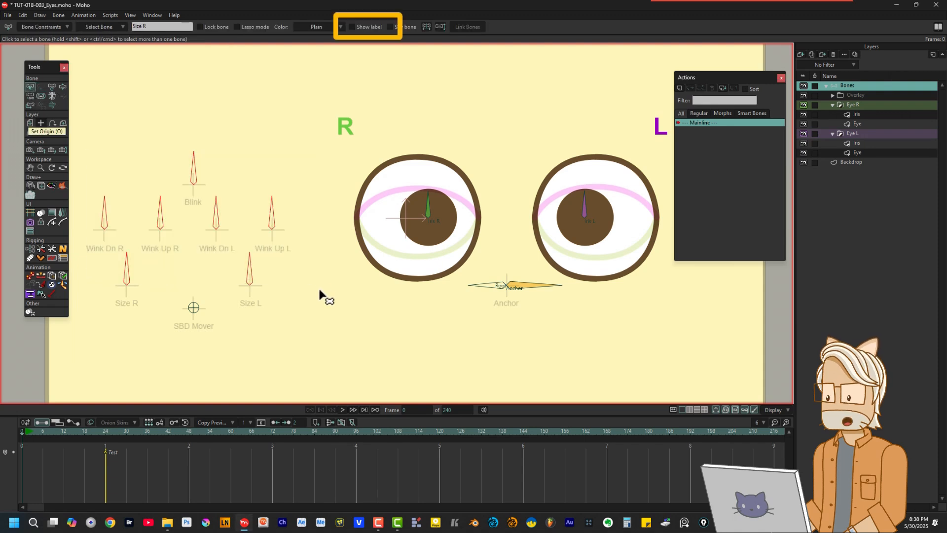
{"action": "left_click", "coordinate": [352, 27]}
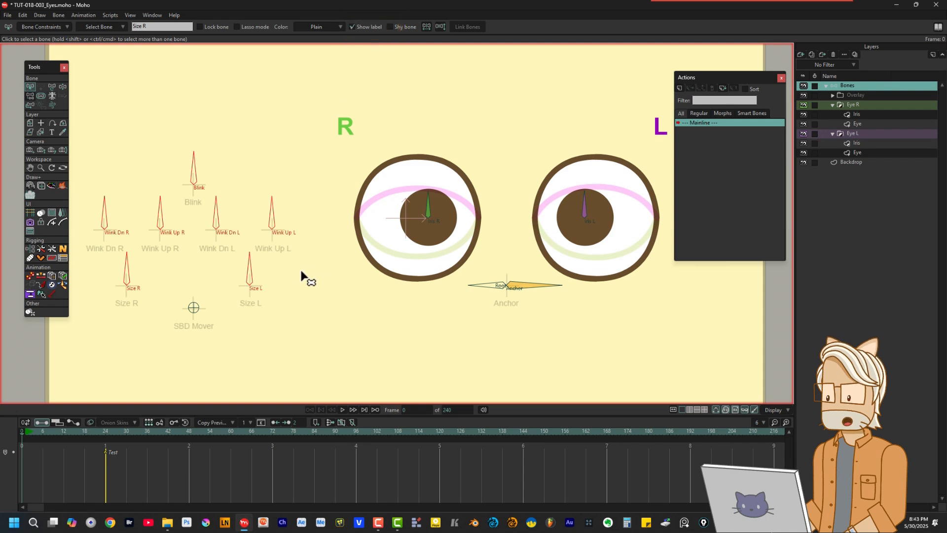
Parent all seven dial bones to the SBD Mover bone, and check how SBD Mover, Anchor and Root are linked.
{"action": "left_click", "coordinate": [29, 95]}
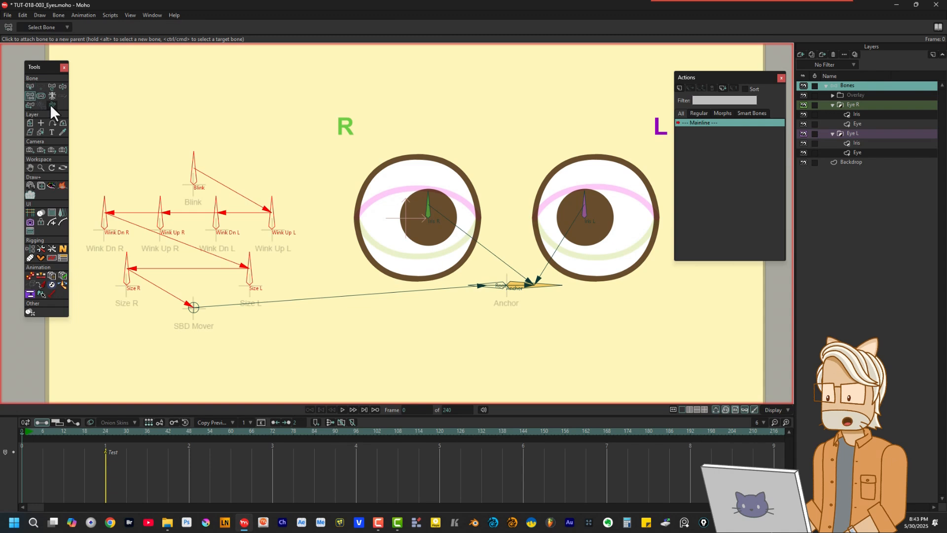
{"action": "left_click", "coordinate": [195, 309]}
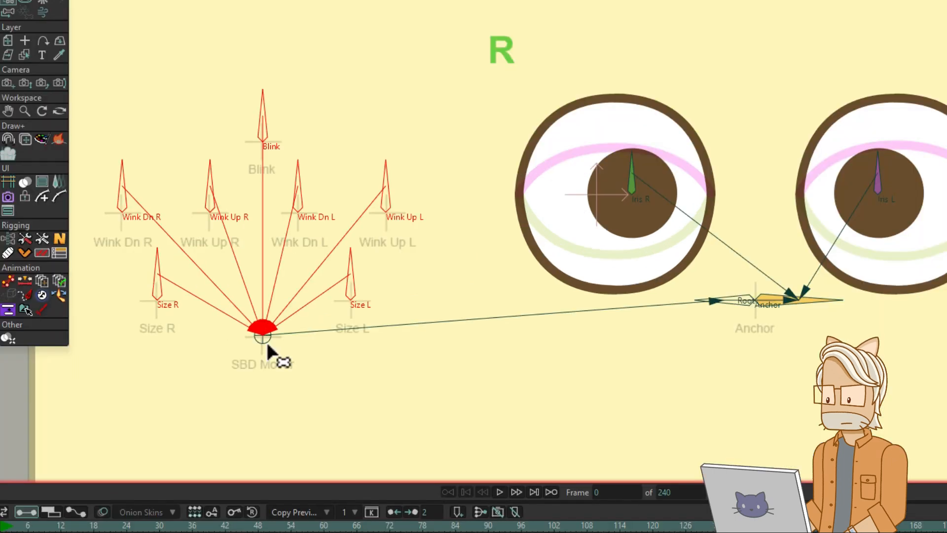
{"action": "left_click", "coordinate": [265, 341], "text": "alt"}
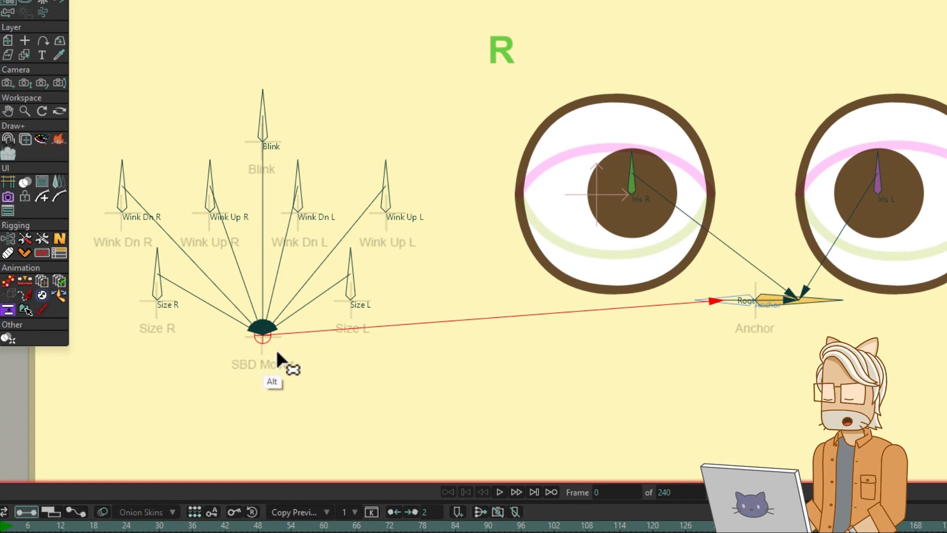
{"action": "left_click", "coordinate": [740, 304], "text": "alt"}
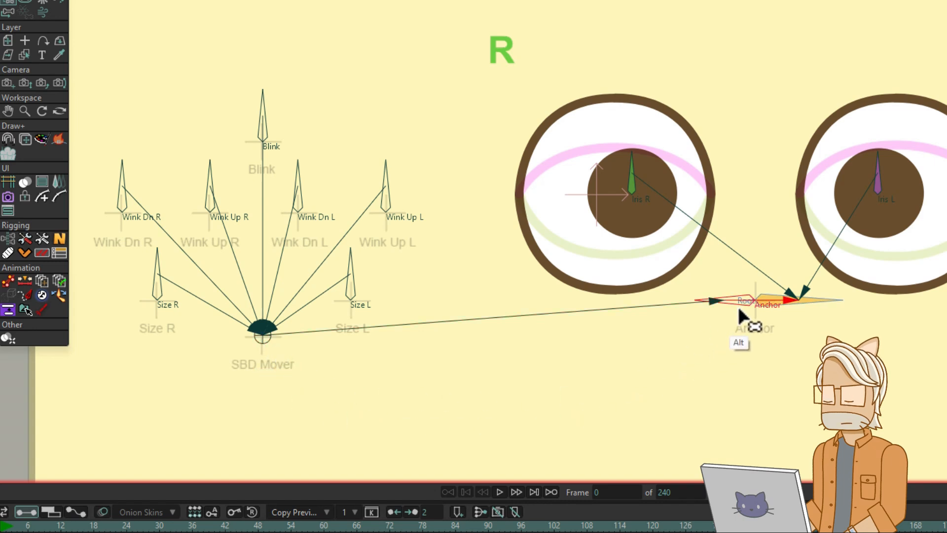
{"action": "left_click", "coordinate": [827, 302], "text": "alt"}
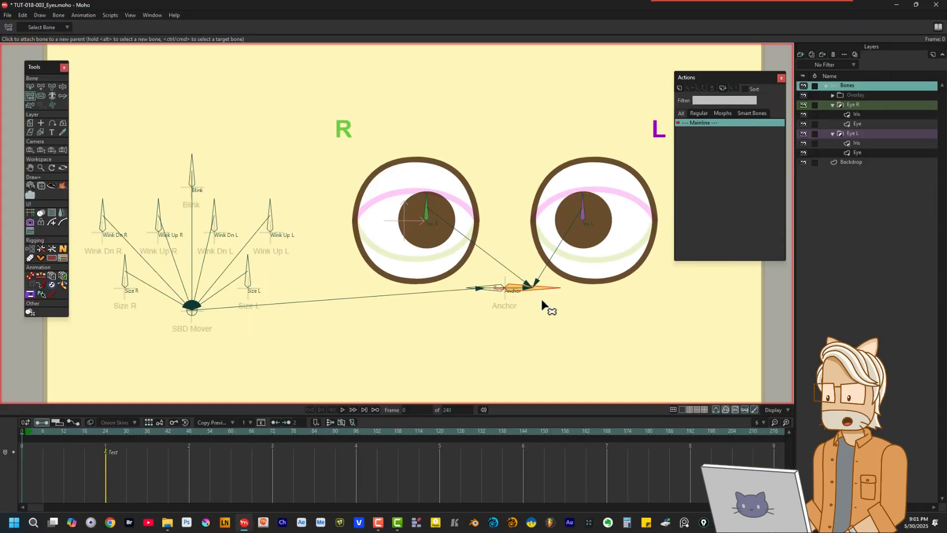
Set the bone strength to 0 for all seven dial bones, SBD Mover and Anchor.
{"action": "left_click", "coordinate": [30, 86]}
{"action": "mouse_move", "coordinate": [90, 147]}
{"action": "left_mouse_down"}
{"action": "mouse_move", "coordinate": [180, 237]}
{"action": "mouse_move", "coordinate": [266, 274]}
{"action": "mouse_move", "coordinate": [292, 306]}
{"action": "mouse_move", "coordinate": [90, 148]}
{"action": "left_mouse_up"}
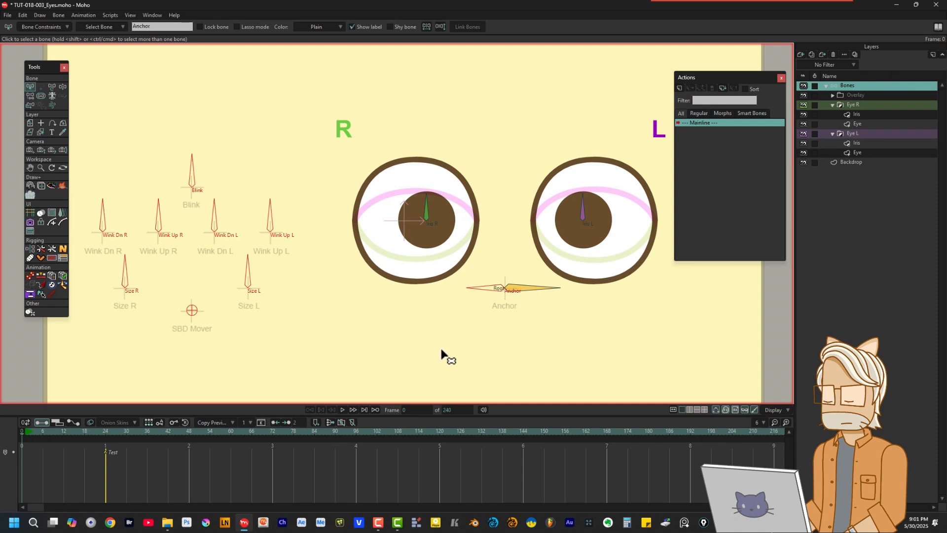
{"action": "left_click", "coordinate": [41, 95]}
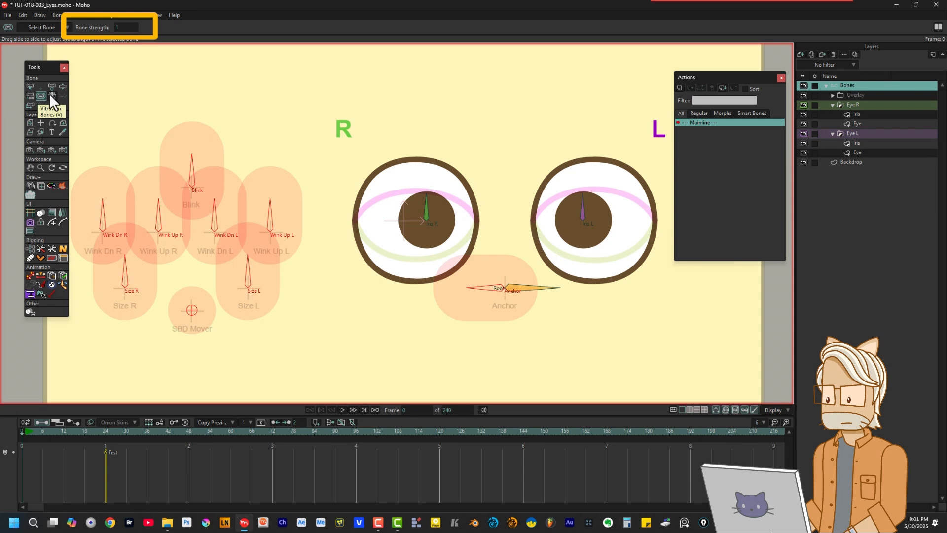
{"action": "left_click", "coordinate": [125, 27]}
{"action": "type", "text": "0"}
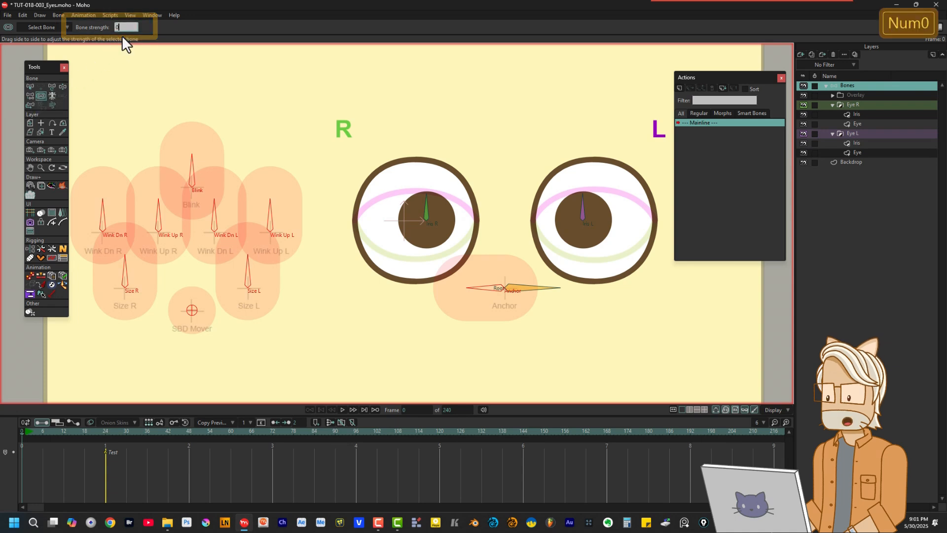
{"action": "key", "text": "Return"}
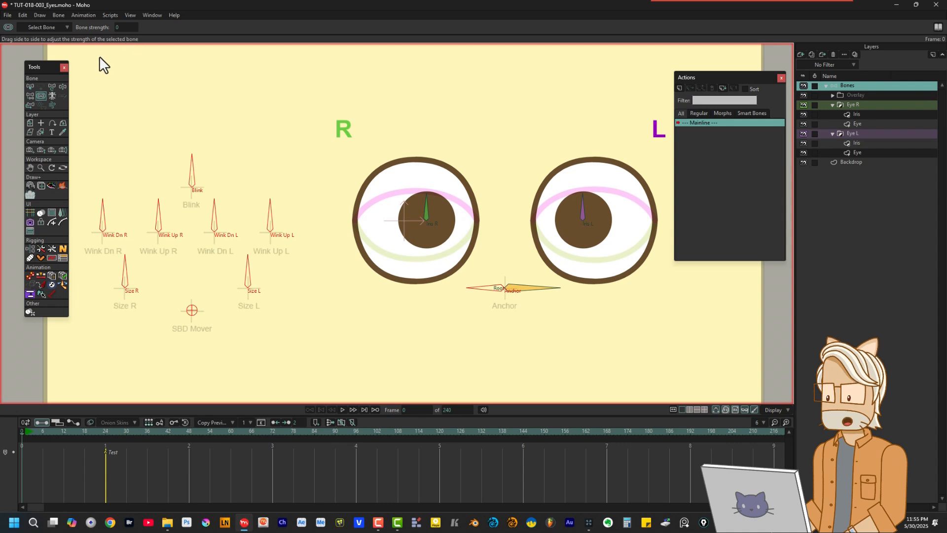
Color the Wink Dn R, Wink Up R and Size R bones green, and the Wink Dn L, Wink Up L and Size L bones purple.
{"action": "left_click", "coordinate": [30, 86]}
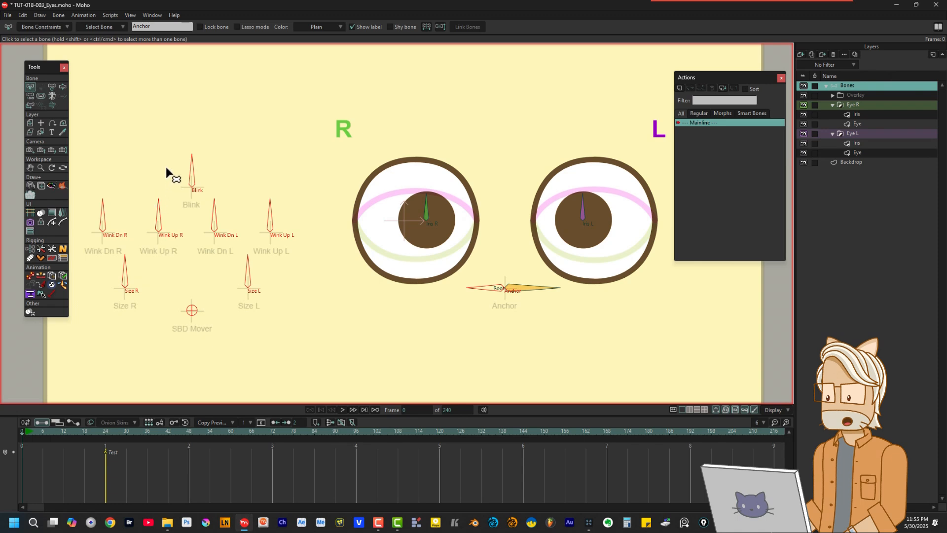
{"action": "left_click_drag", "start_coordinate": [171, 160], "coordinate": [84, 330]}
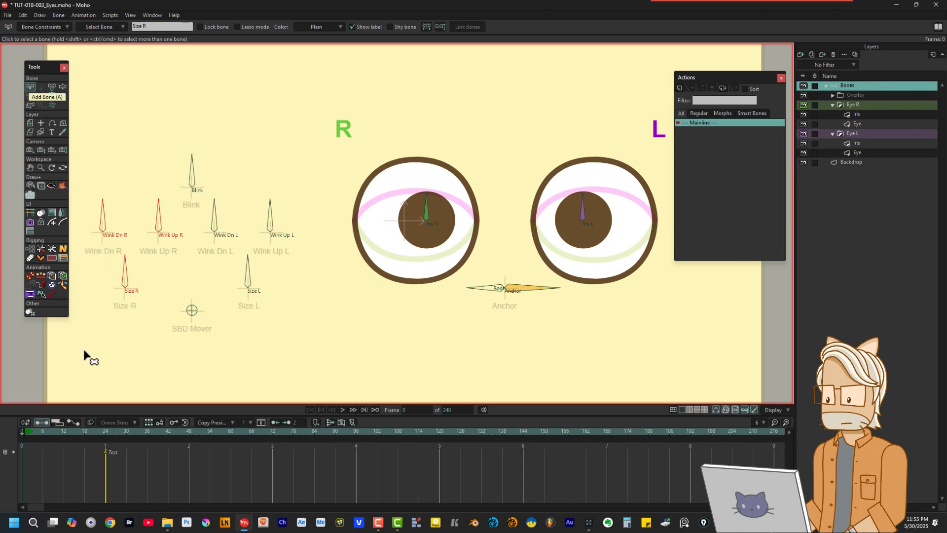
{"action": "left_click", "coordinate": [330, 26]}
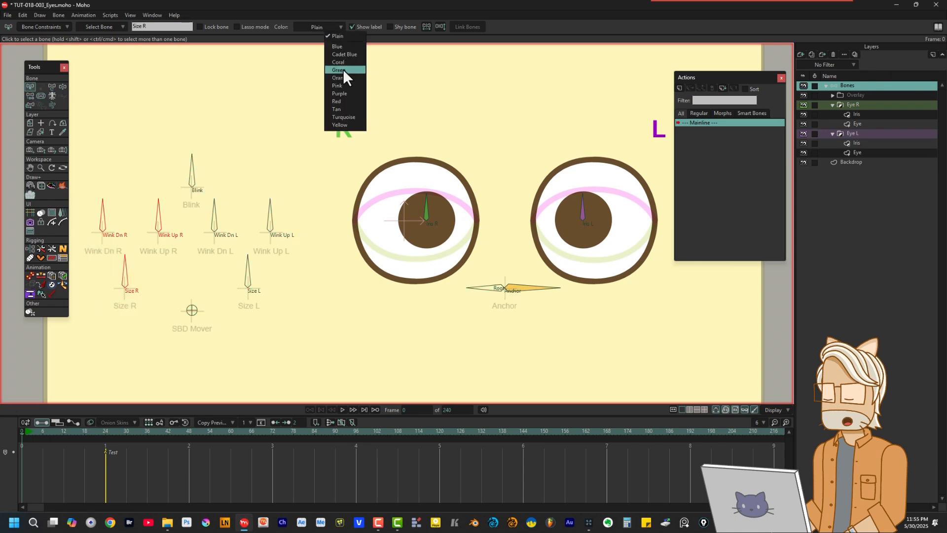
{"action": "left_click", "coordinate": [343, 70]}
{"action": "left_click_drag", "start_coordinate": [212, 155], "coordinate": [296, 317]}
{"action": "left_click", "coordinate": [322, 26]}
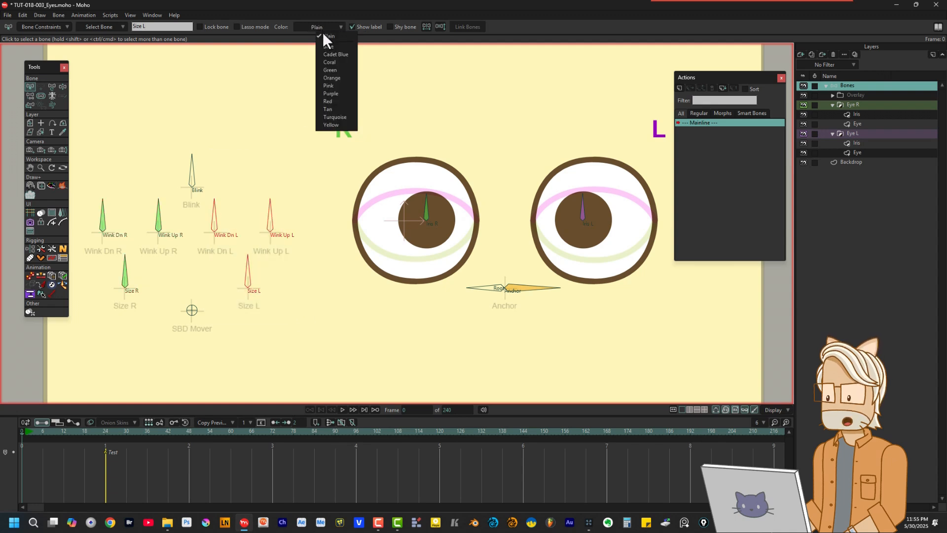
{"action": "left_click", "coordinate": [335, 91]}
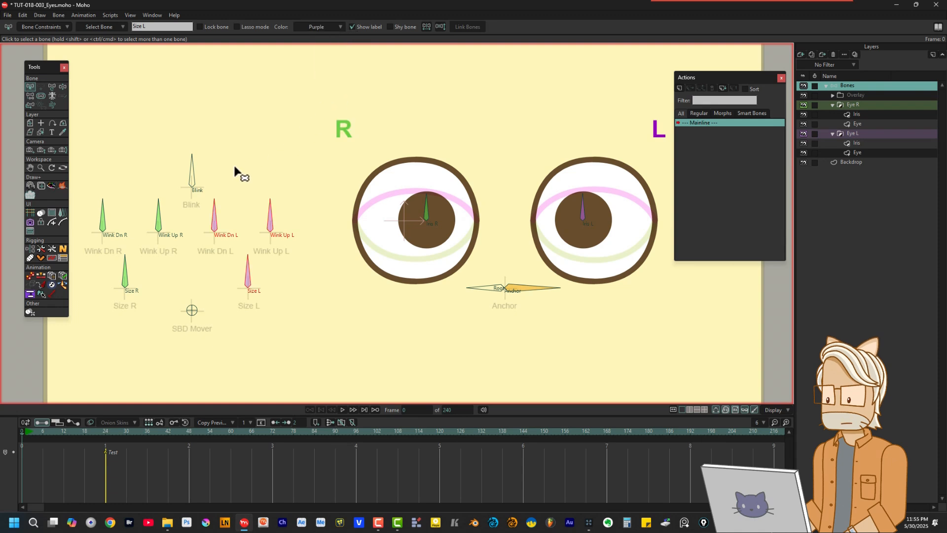
Color the Blink, SBD Mover and Anchor bones orange.
{"action": "left_click_drag", "start_coordinate": [198, 140], "coordinate": [198, 321]}
{"action": "left_click", "coordinate": [330, 26]}
{"action": "left_click", "coordinate": [344, 78]}
{"action": "left_click", "coordinate": [487, 286]}
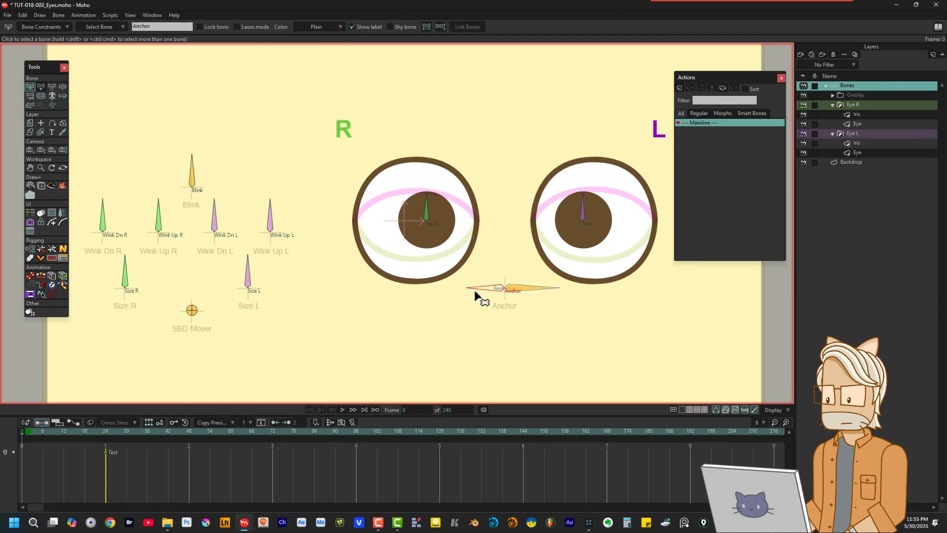
{"action": "left_click", "coordinate": [326, 26]}
{"action": "left_click", "coordinate": [348, 78]}
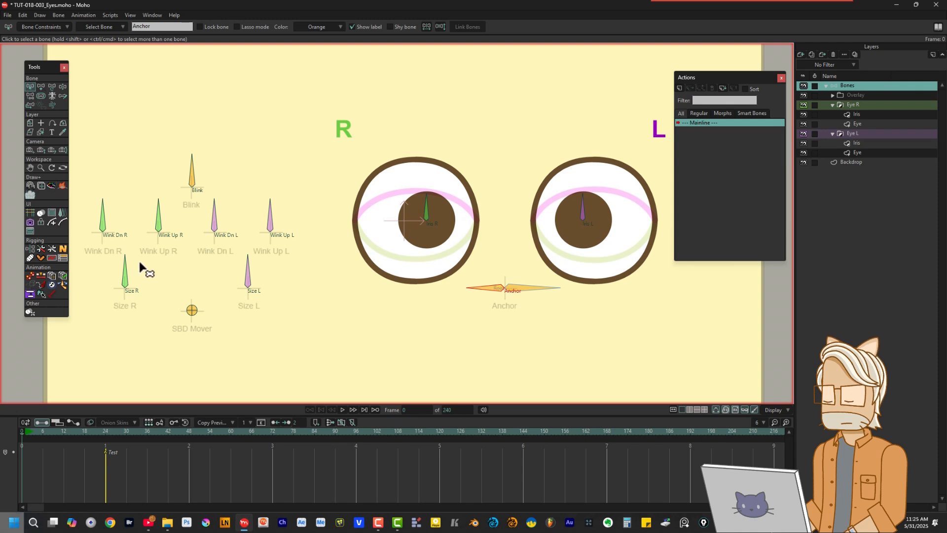
Enable angle constraints of -70° to 70° on the Size R bone.
{"action": "left_click", "coordinate": [141, 266]}
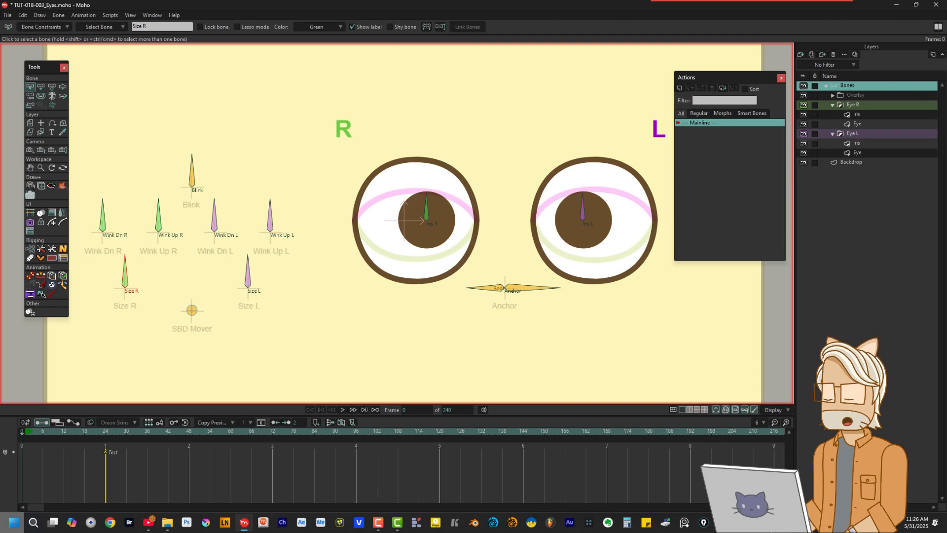
{"action": "left_click", "coordinate": [52, 28]}
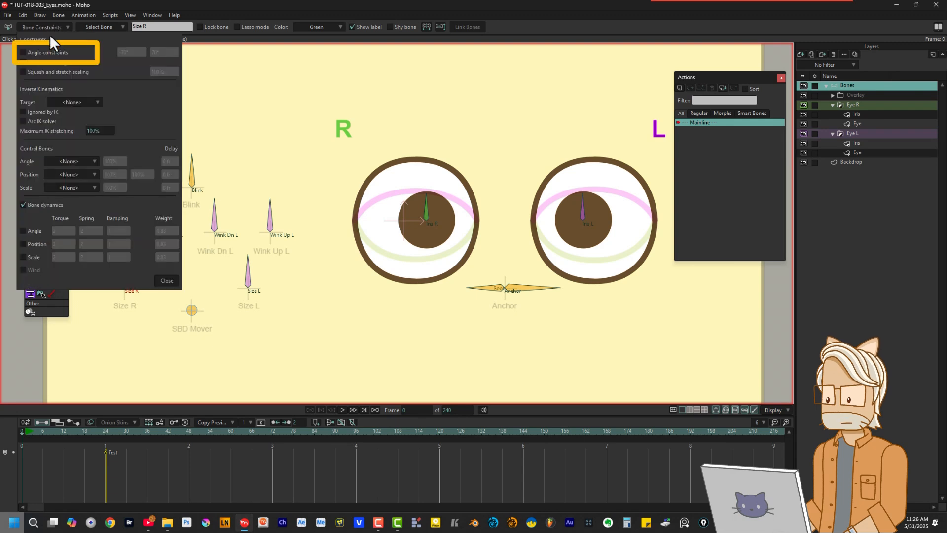
{"action": "left_click", "coordinate": [26, 51]}
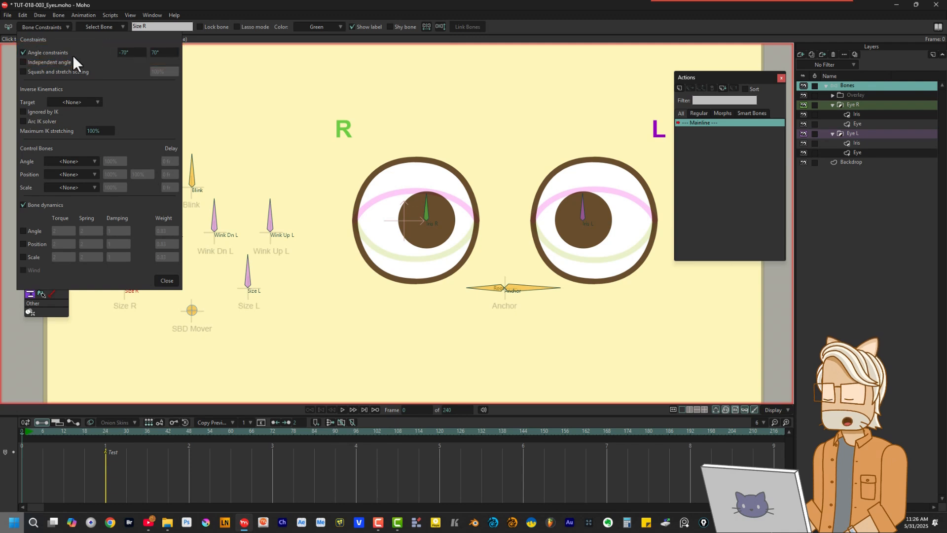
{"action": "left_click", "coordinate": [171, 282]}
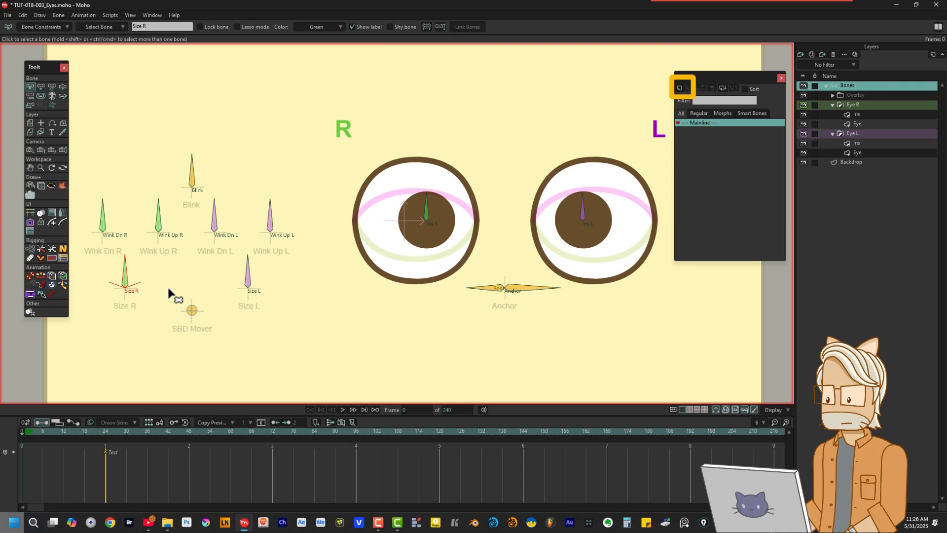
{"action": "left_click", "coordinate": [679, 88]}
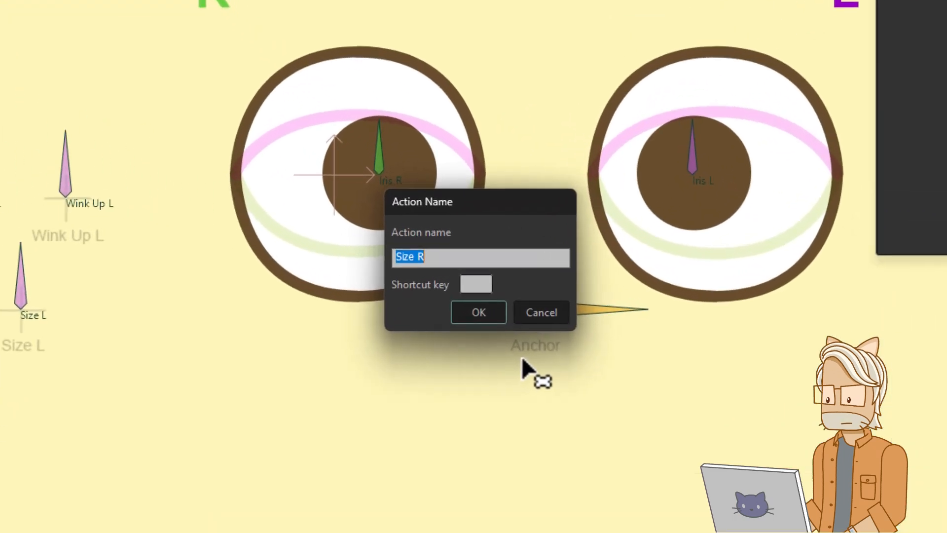
{"action": "left_click", "coordinate": [488, 320]}
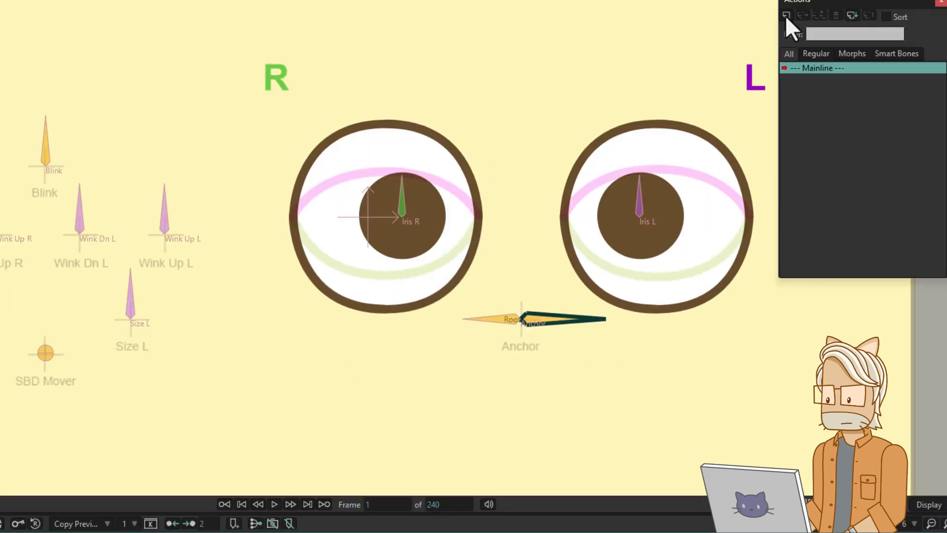
{"action": "left_click", "coordinate": [785, 16]}
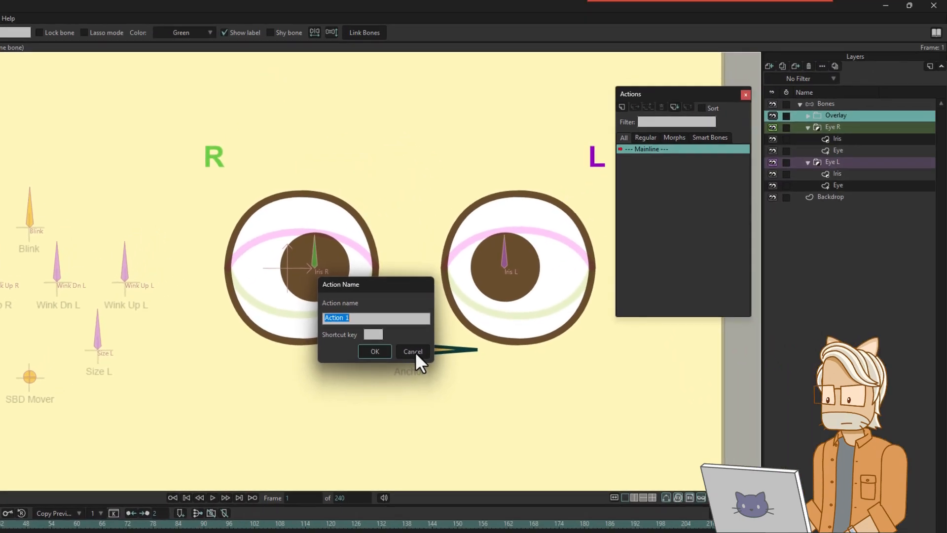
{"action": "left_click", "coordinate": [525, 322]}
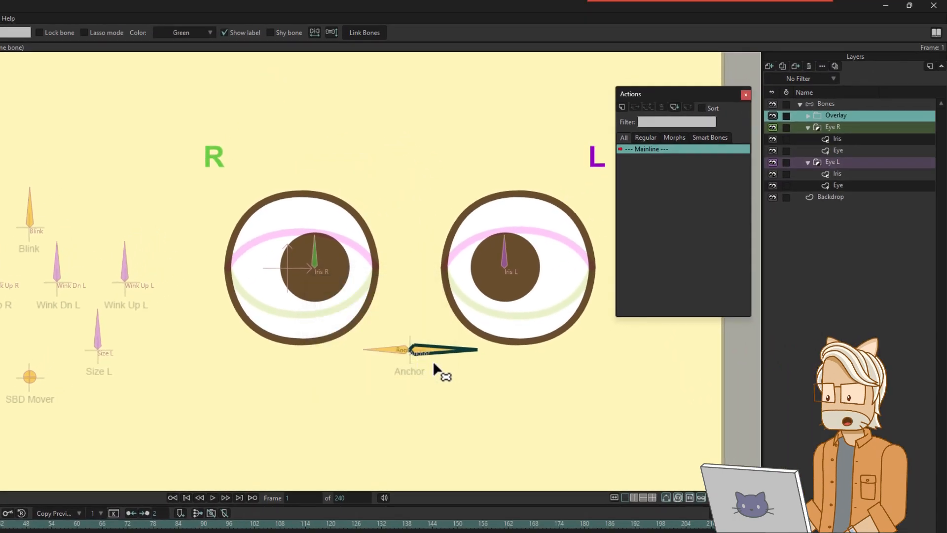
Create a smart bone action named Size R on the Bones layer for the Size R bone.
{"action": "left_click", "coordinate": [826, 102]}
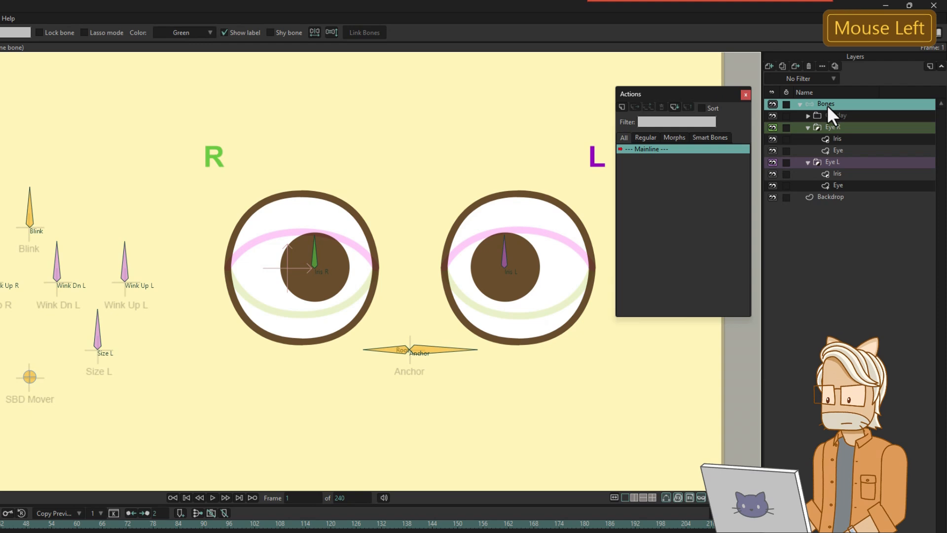
{"action": "left_click", "coordinate": [621, 107]}
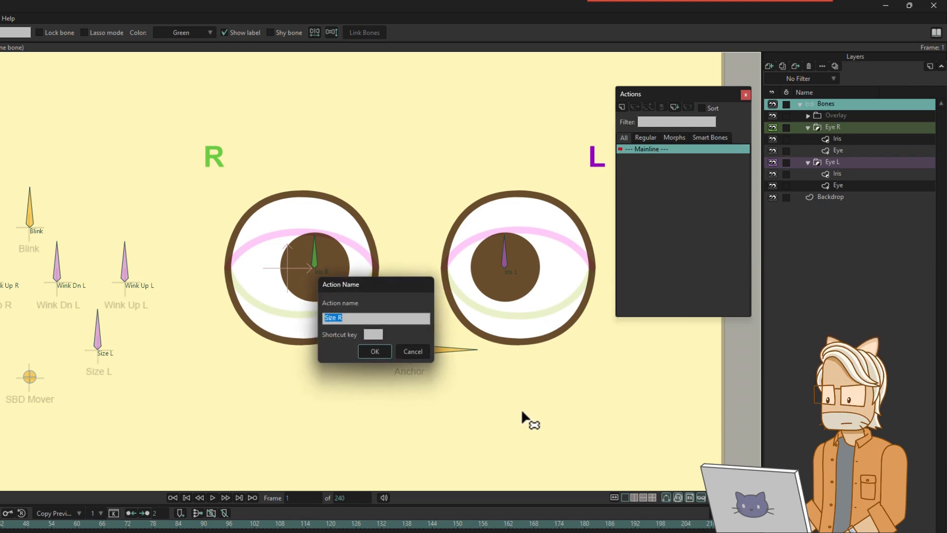
{"action": "left_click", "coordinate": [374, 351]}
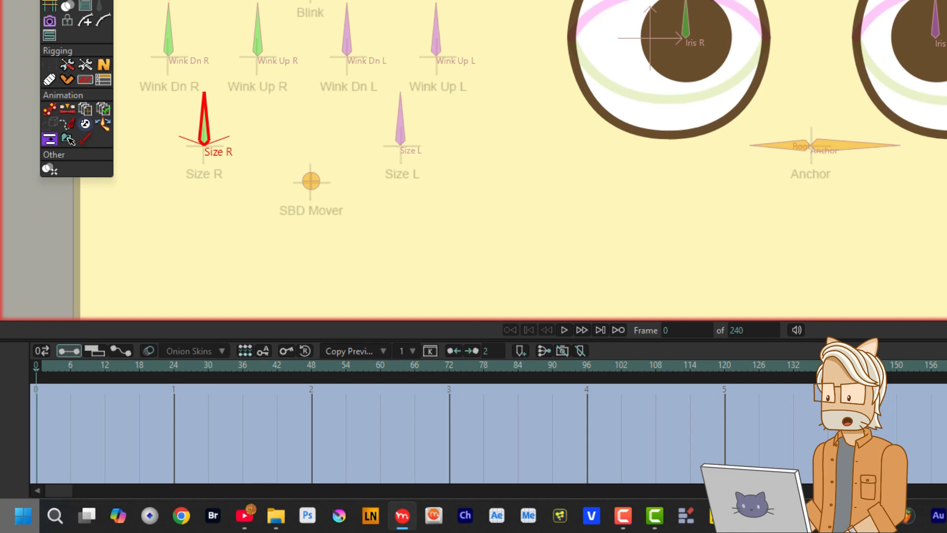
At frame 48 of the Size R action, rotate the Size R bone clockwise to its angle limit.
{"action": "left_click_drag", "start_coordinate": [37, 371], "coordinate": [116, 378]}
{"action": "left_click_drag", "start_coordinate": [206, 383], "coordinate": [312, 383]}
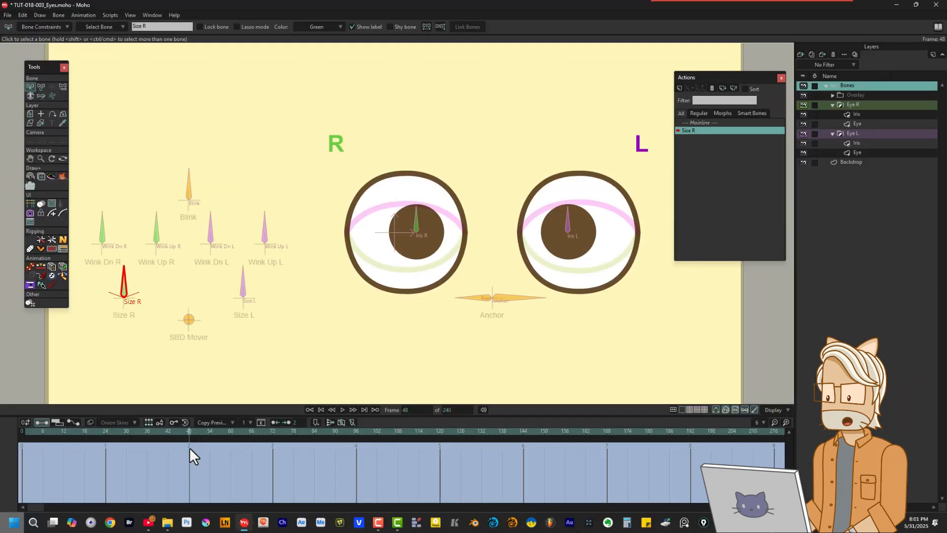
{"action": "left_click", "coordinate": [42, 86]}
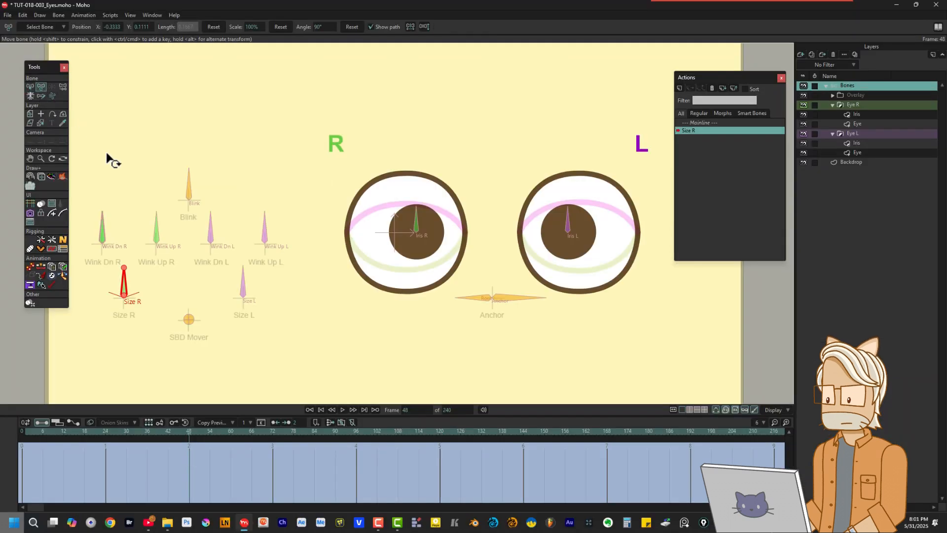
{"action": "left_click_drag", "start_coordinate": [124, 275], "coordinate": [180, 322]}
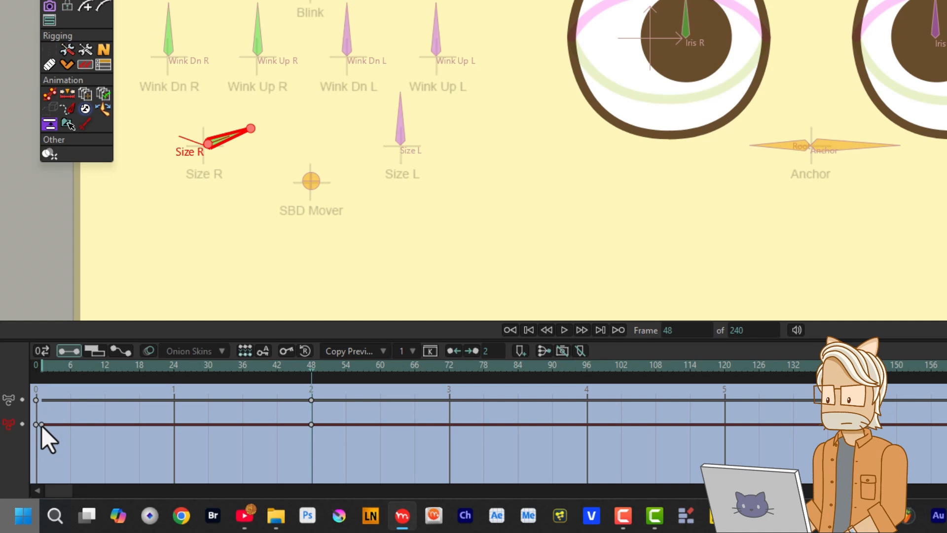
Set the Size R bone's keyframes at frames 1 and 48 of the Size R action to Linear interpolation.
{"action": "left_click", "coordinate": [41, 426], "text": "alt"}
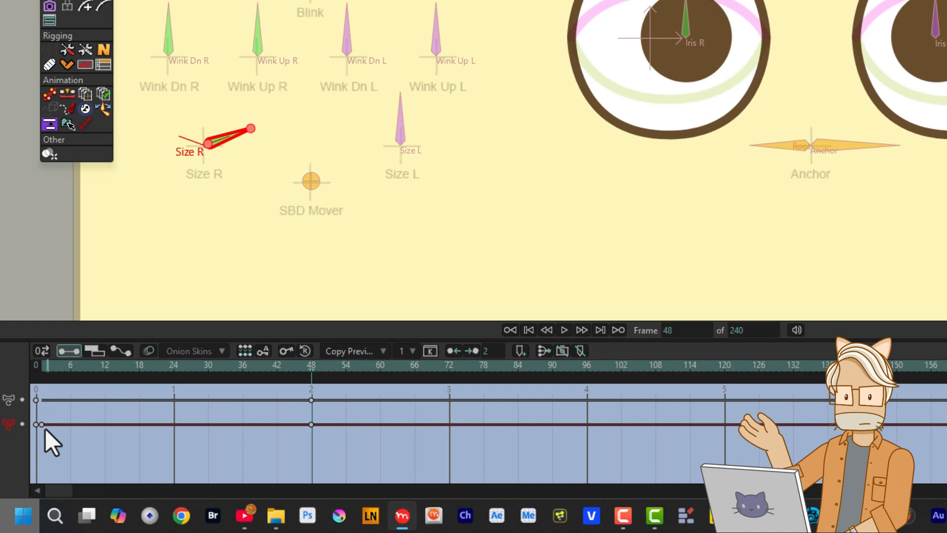
{"action": "right_click", "coordinate": [42, 425]}
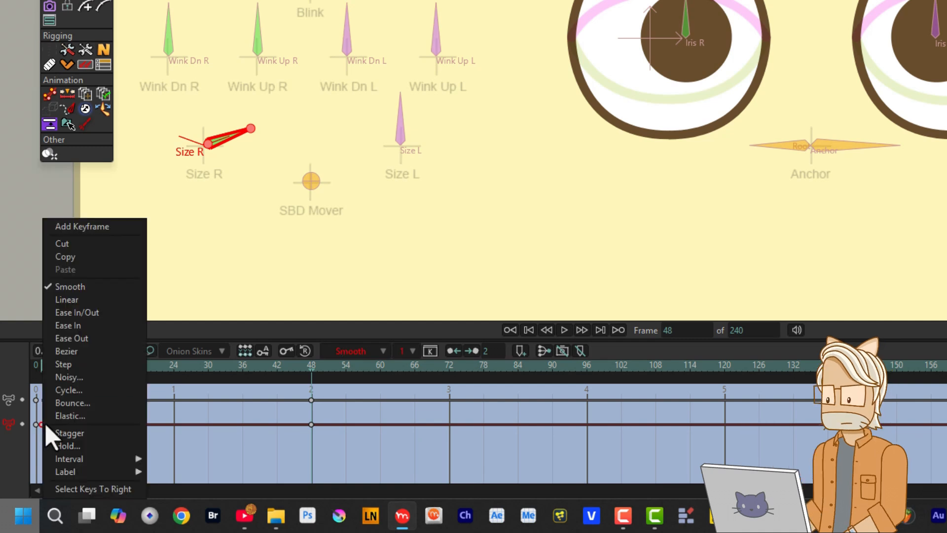
{"action": "left_click", "coordinate": [93, 488]}
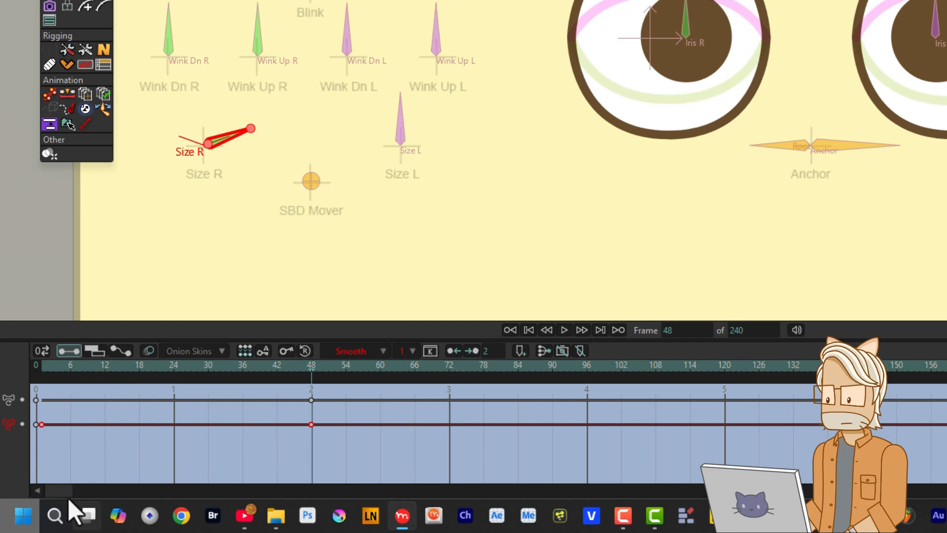
{"action": "right_click", "coordinate": [41, 425]}
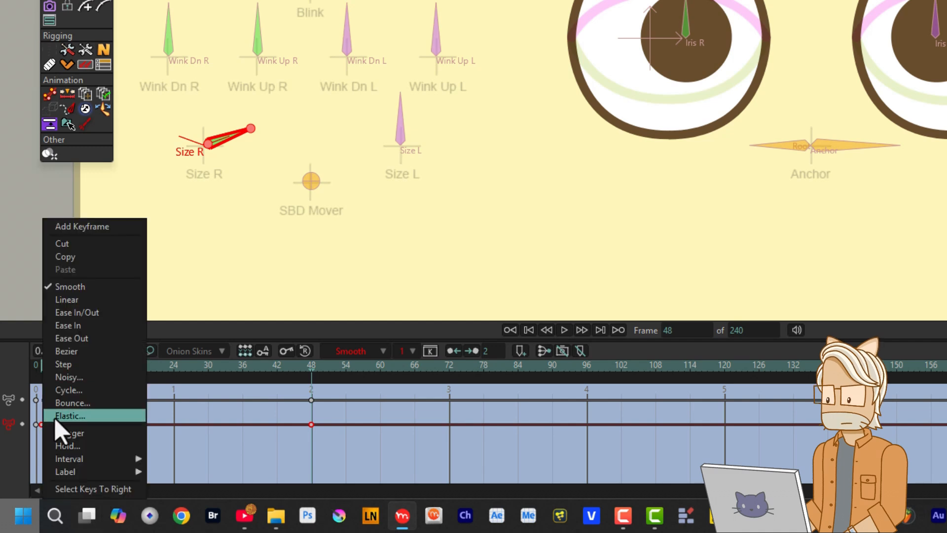
{"action": "left_click", "coordinate": [84, 300]}
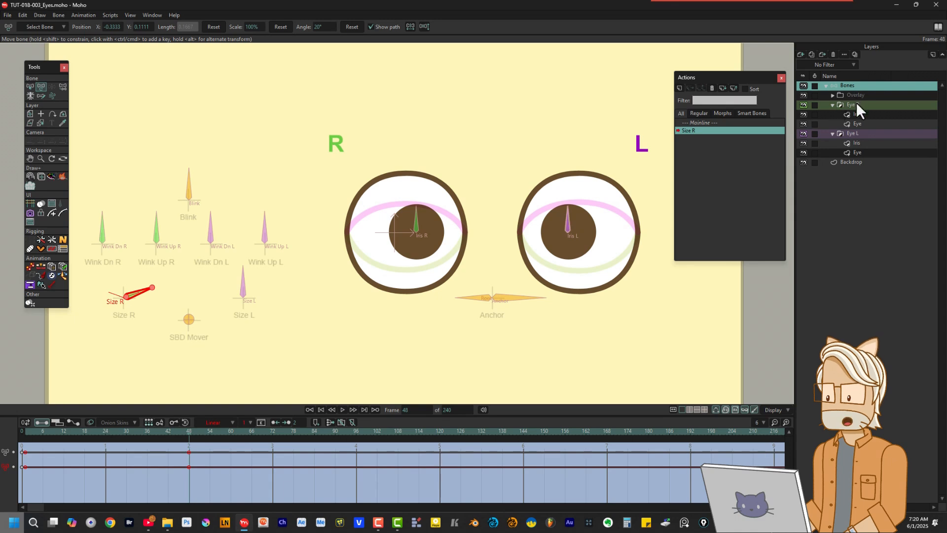
Add a Transform Layer keyframe at frame 1 of the Size R action on the Iris layer of Eye R.
{"action": "left_click", "coordinate": [862, 114]}
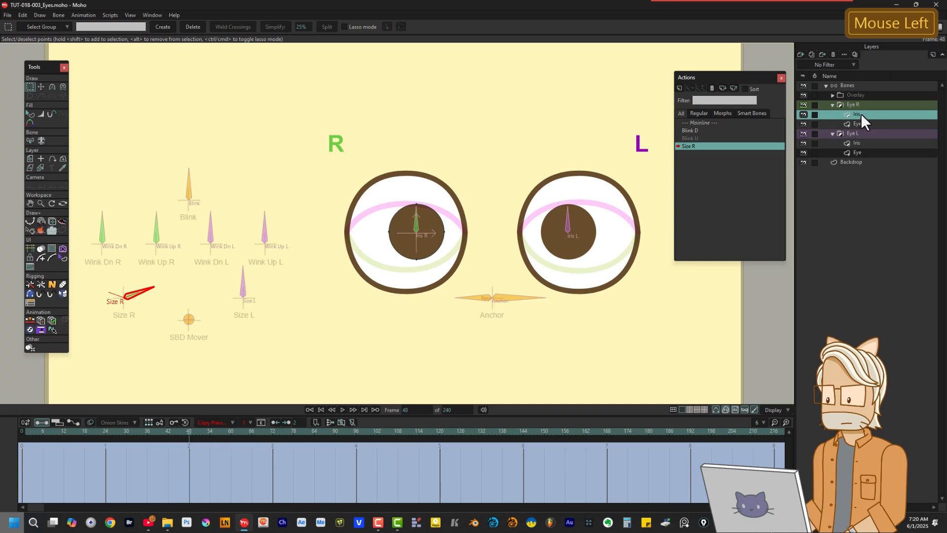
{"action": "left_click", "coordinate": [30, 158]}
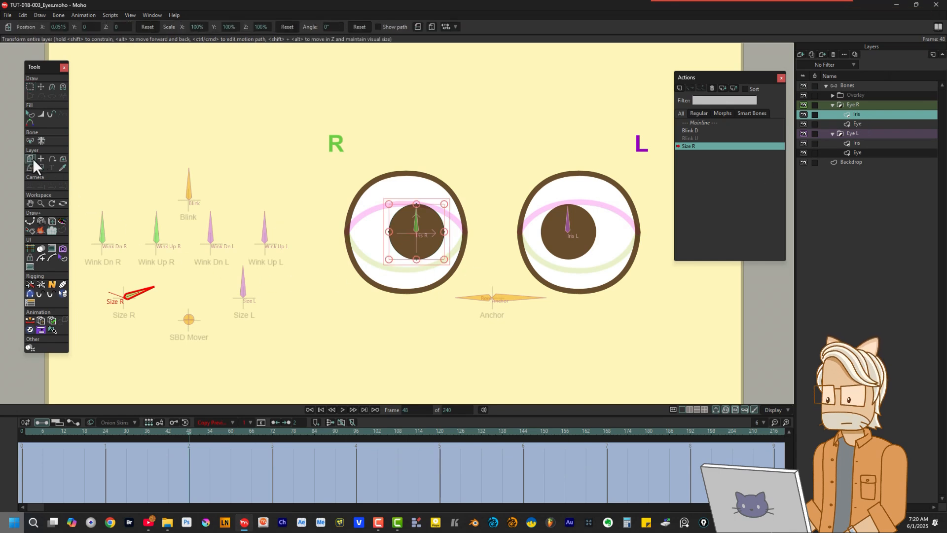
{"action": "left_click_drag", "start_coordinate": [188, 431], "coordinate": [25, 432]}
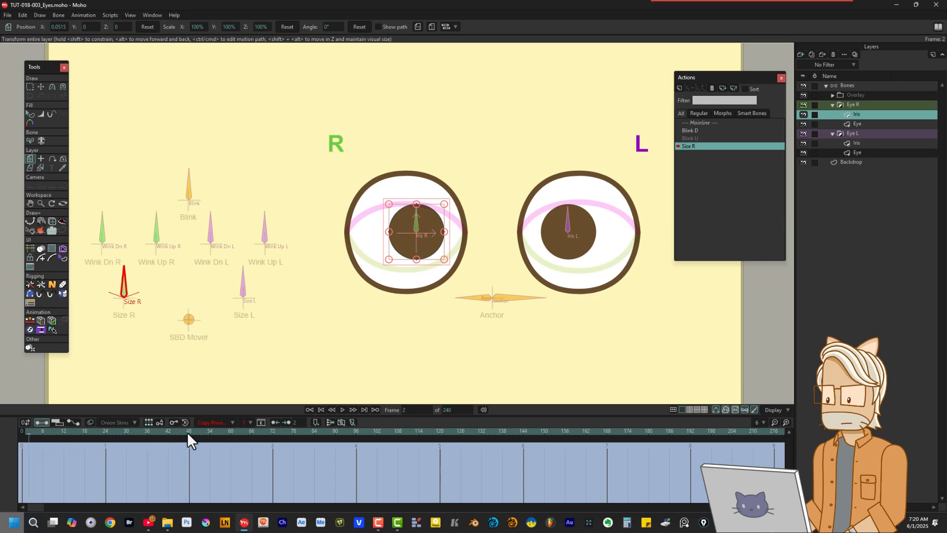
{"action": "left_click", "coordinate": [443, 202]}
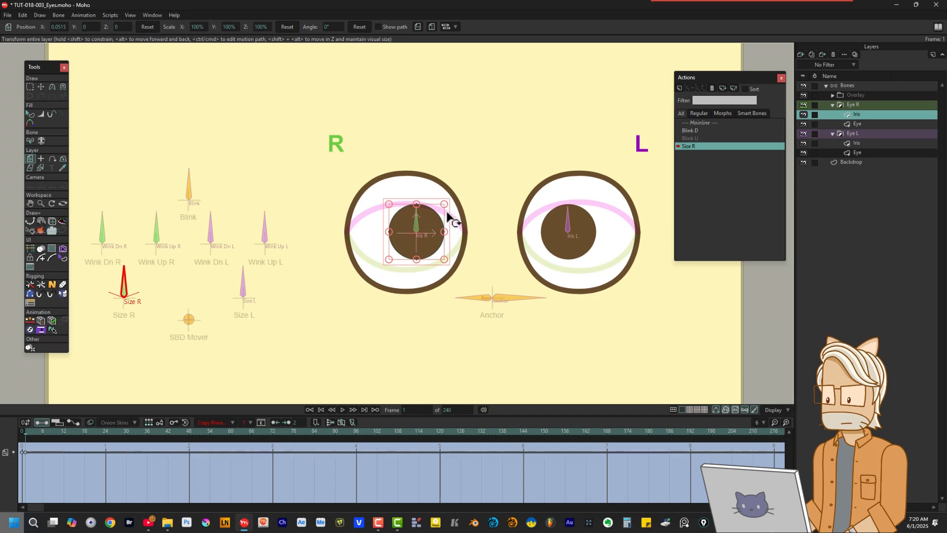
At frame 48 of the Size R action, scale the Eye R Iris layer to 30% in X, Y and Z.
{"action": "key", "text": "space"}
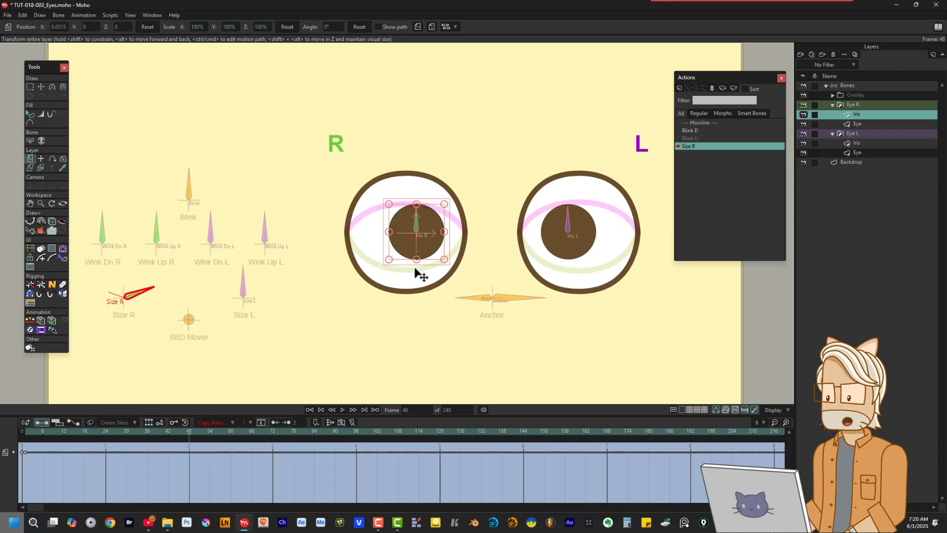
{"action": "left_click_drag", "start_coordinate": [444, 204], "coordinate": [429, 220]}
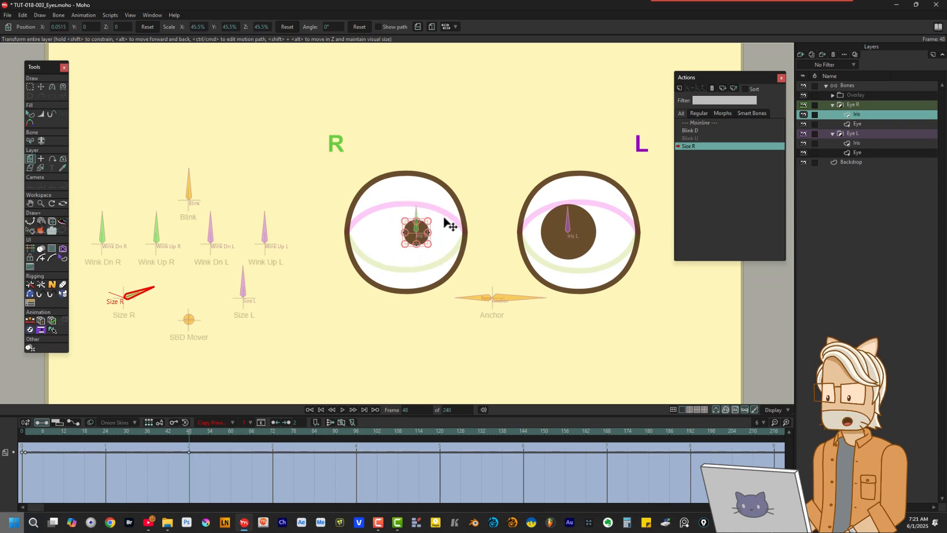
{"action": "left_click", "coordinate": [202, 27]}
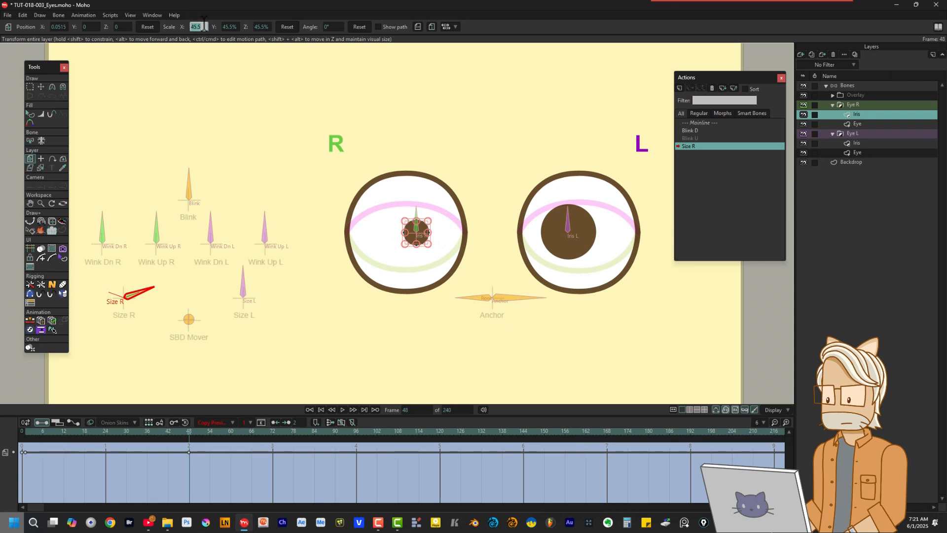
{"action": "type", "text": "30"}
{"action": "key", "text": "Tab"}
{"action": "type", "text": "30"}
{"action": "key", "text": "Tab"}
{"action": "type", "text": "30"}
{"action": "key", "text": "Return"}
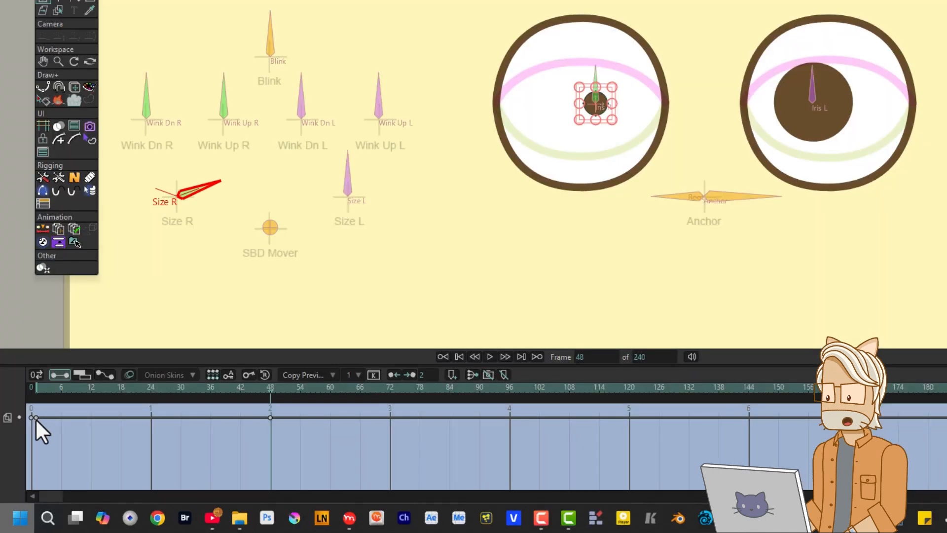
Set the Eye R Iris layer's keyframes at frames 1 and 48 to Linear, and scrub between them to check the scaling.
{"action": "right_click", "coordinate": [36, 419]}
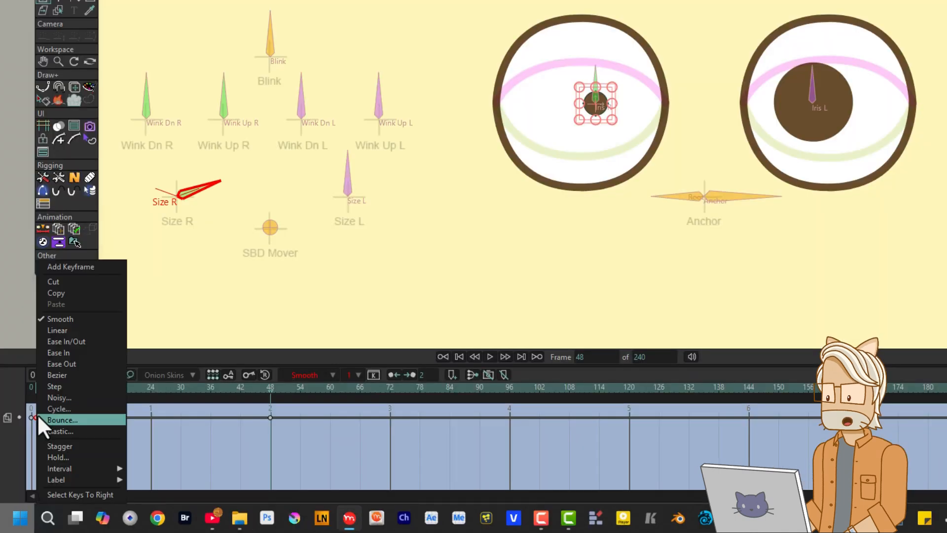
{"action": "left_click", "coordinate": [85, 496]}
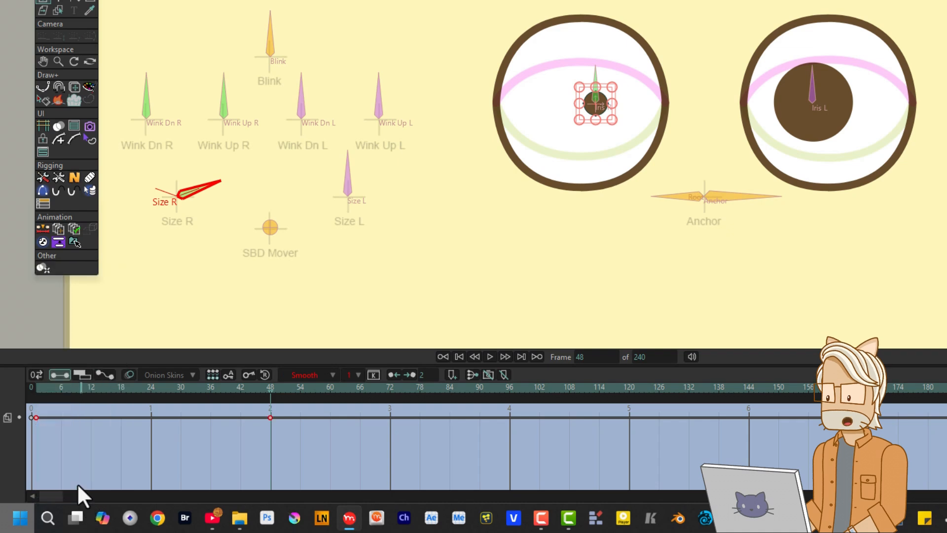
{"action": "right_click", "coordinate": [34, 419]}
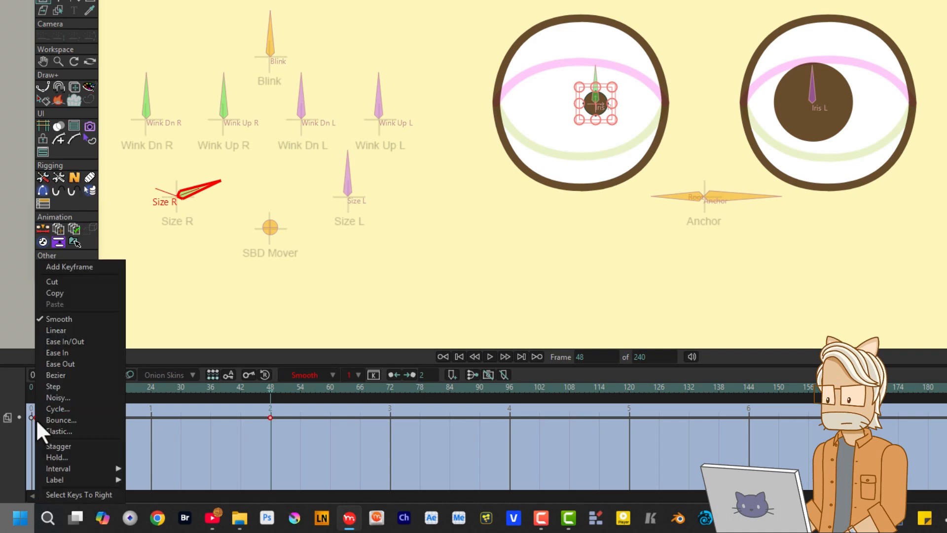
{"action": "left_click", "coordinate": [73, 330]}
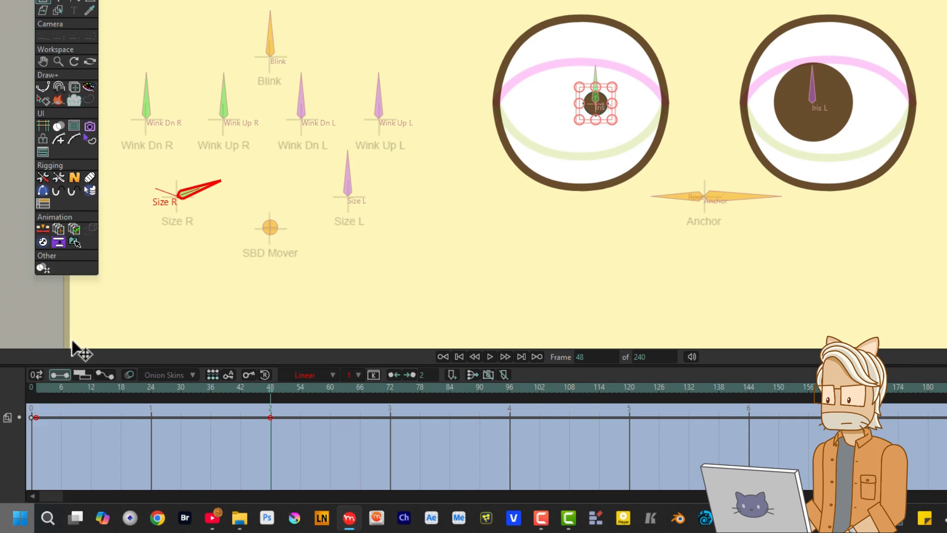
{"action": "left_click", "coordinate": [37, 391]}
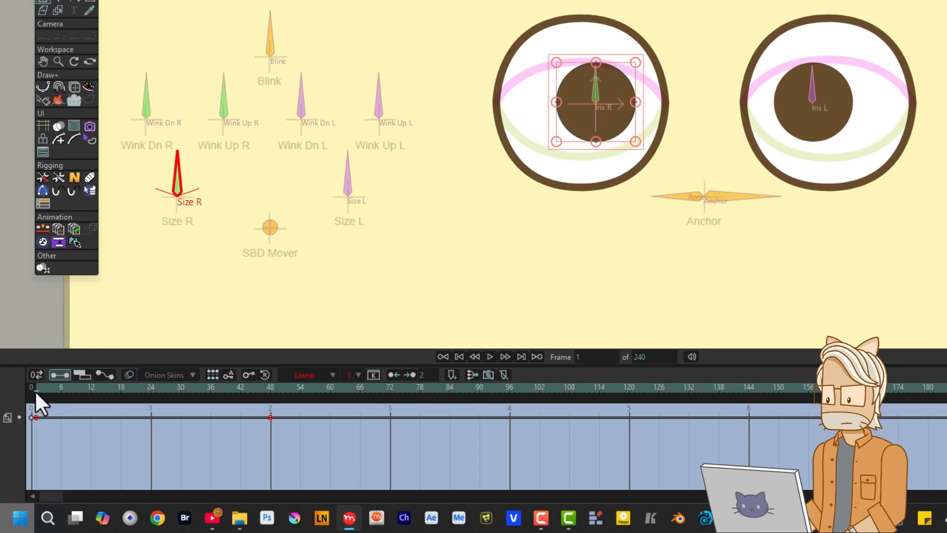
{"action": "left_click_drag", "start_coordinate": [36, 394], "coordinate": [271, 398]}
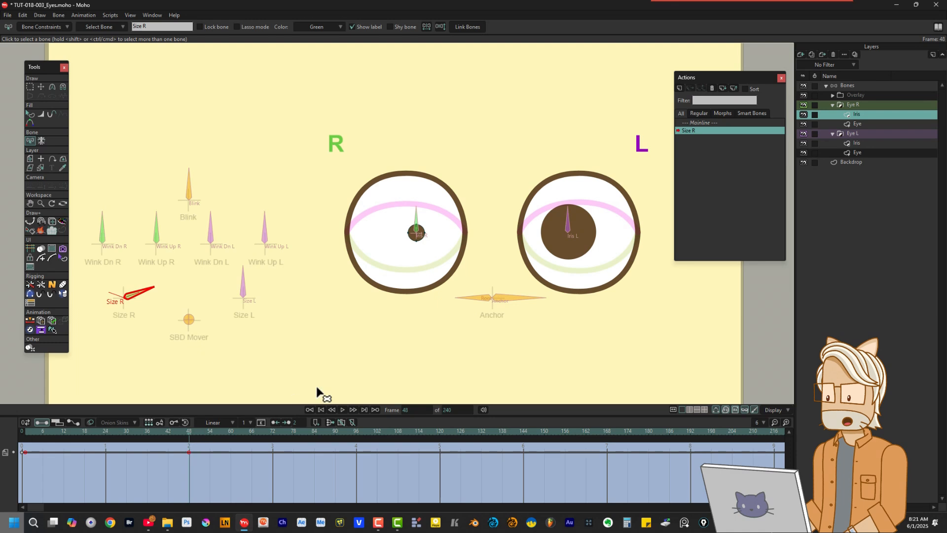
Return to the Mainline and test the Size R dial on the Bones layer with the Manipulate Bones tool.
{"action": "double_click", "coordinate": [712, 122]}
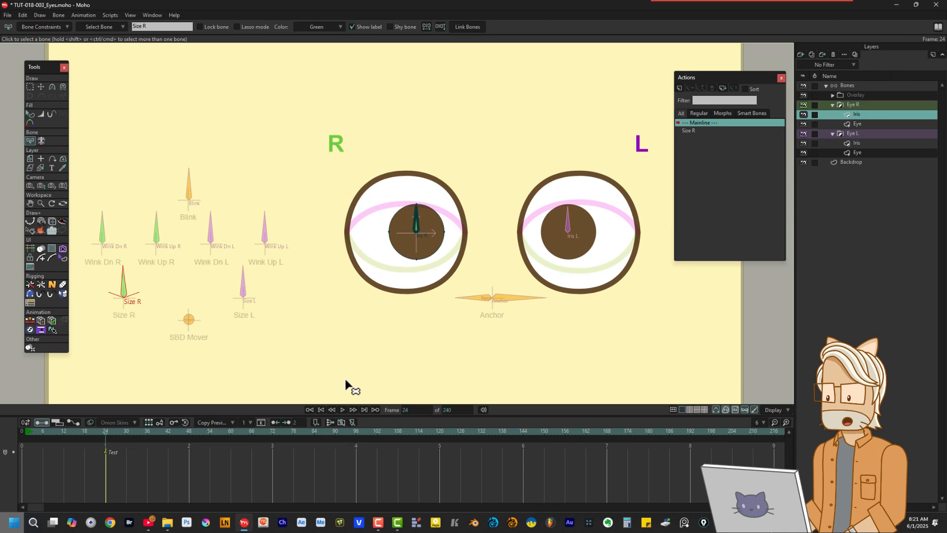
{"action": "left_click", "coordinate": [25, 432]}
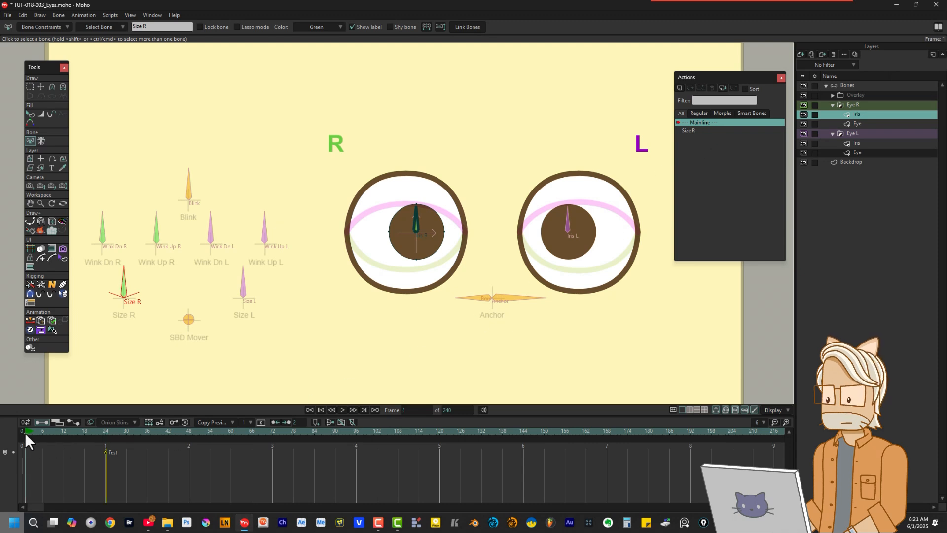
{"action": "key", "text": "space"}
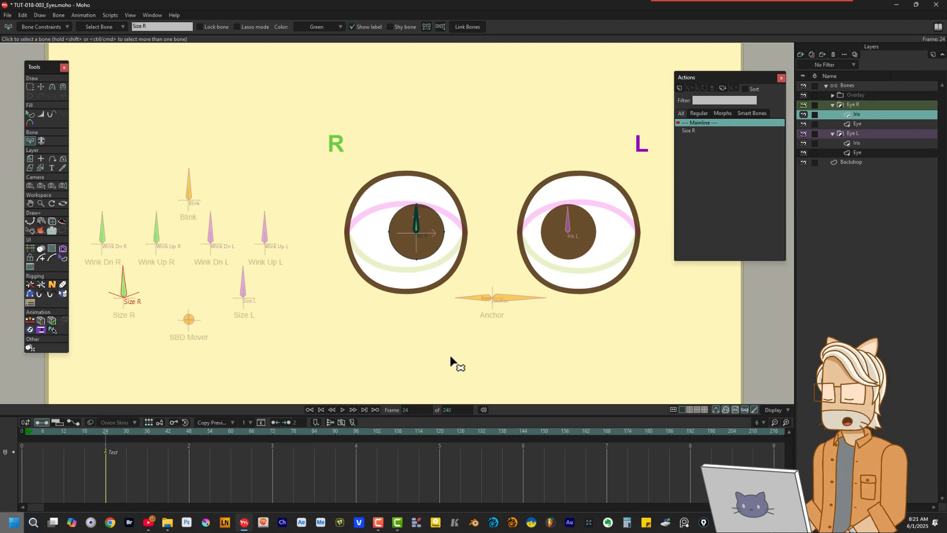
{"action": "left_click", "coordinate": [849, 85]}
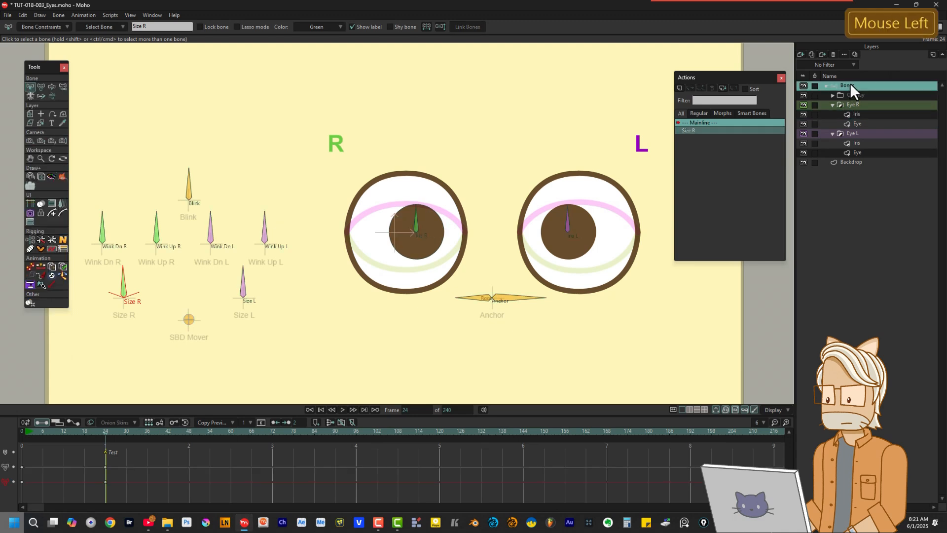
{"action": "left_click", "coordinate": [52, 87]}
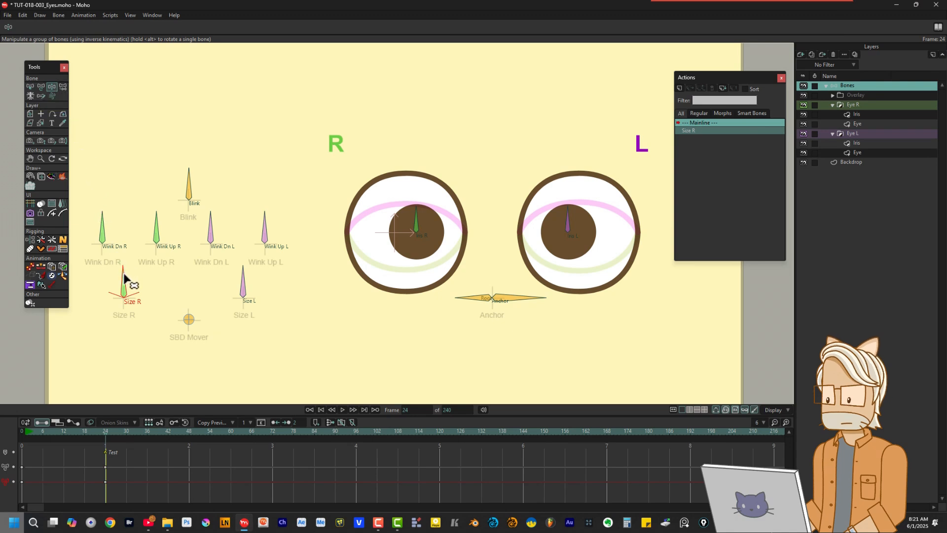
{"action": "left_click_drag", "start_coordinate": [123, 272], "coordinate": [131, 279]}
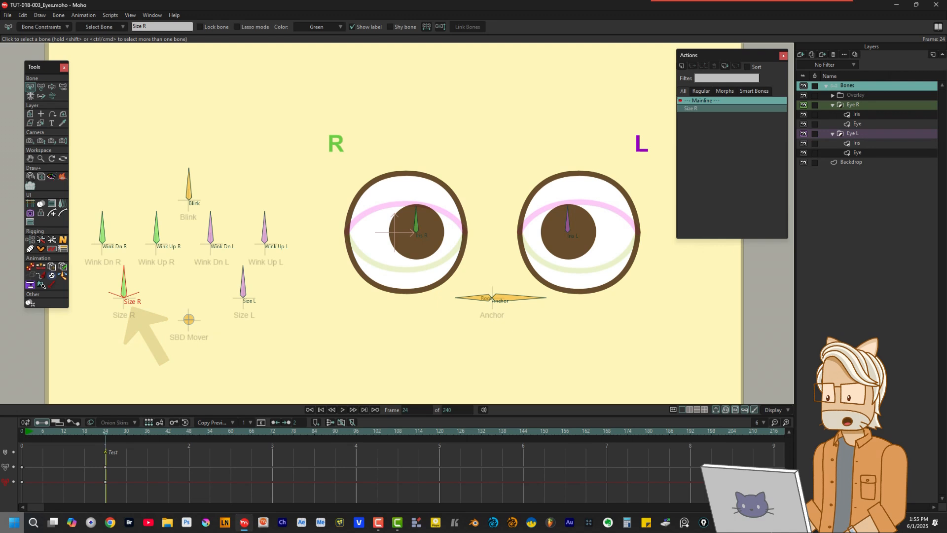
Create a second action named Size R 2 and, at frame 48, rotate the Size R bone counterclockwise to its limit of 160°.
{"action": "left_click", "coordinate": [682, 65]}
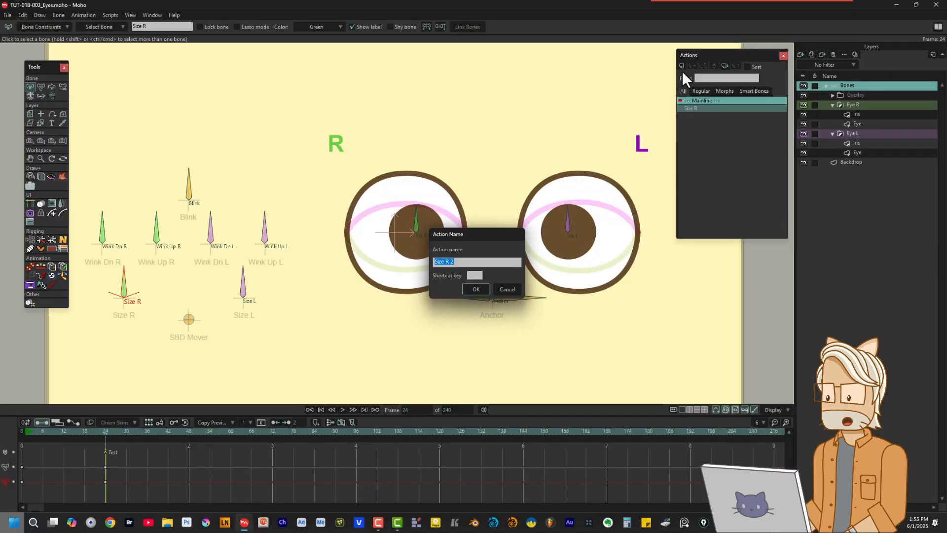
{"action": "left_click", "coordinate": [475, 290]}
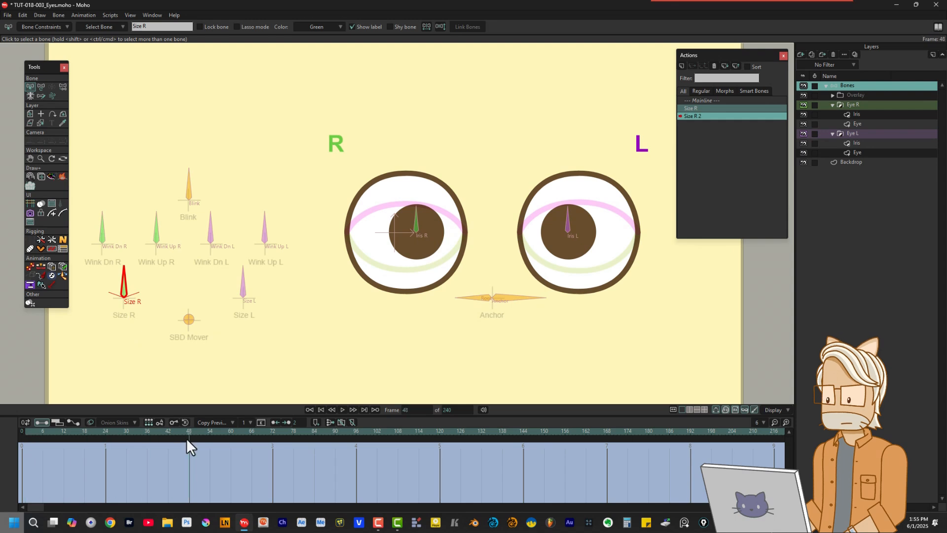
{"action": "left_click", "coordinate": [41, 87]}
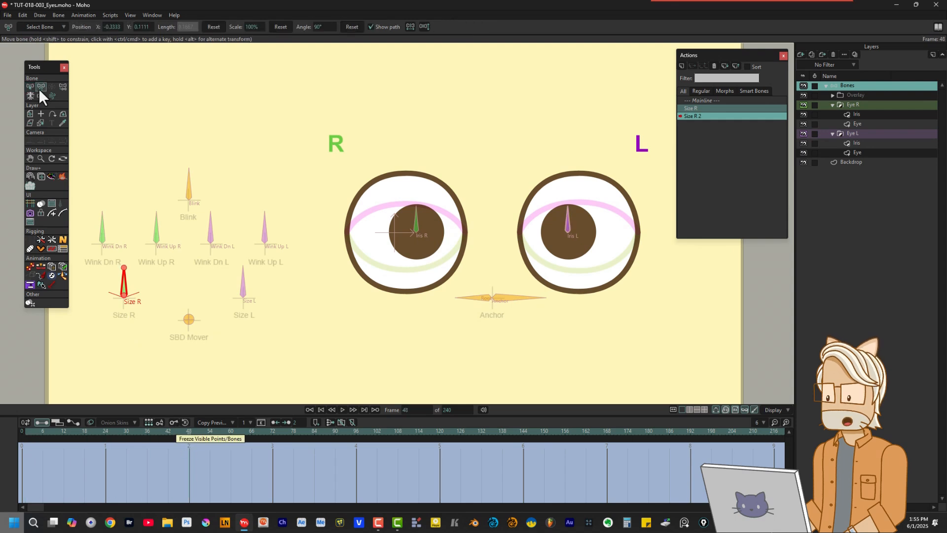
{"action": "left_click_drag", "start_coordinate": [126, 281], "coordinate": [97, 296]}
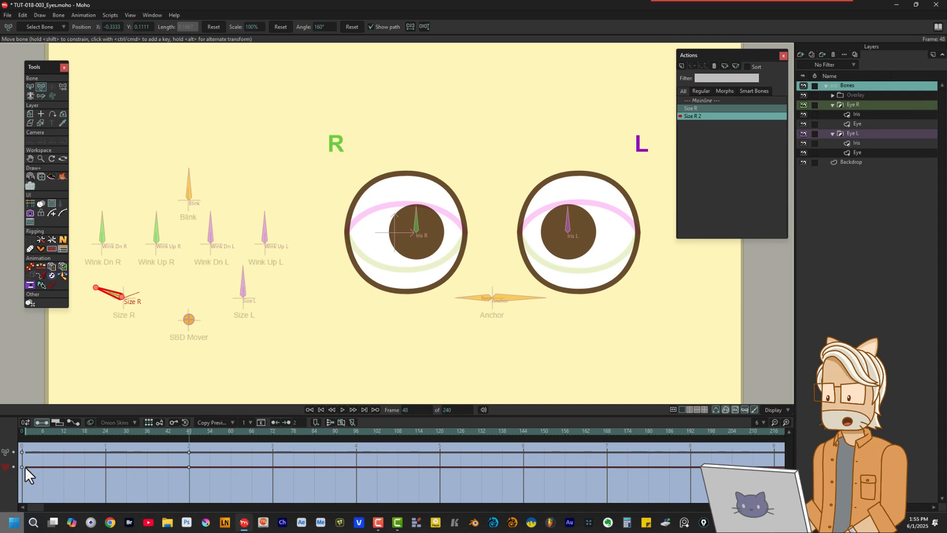
Set the Size R bone's keyframes at frames 1 and 48 of the Size R 2 action to Linear interpolation.
{"action": "left_click_drag", "start_coordinate": [25, 467], "coordinate": [27, 468]}
{"action": "right_click", "coordinate": [24, 466]}
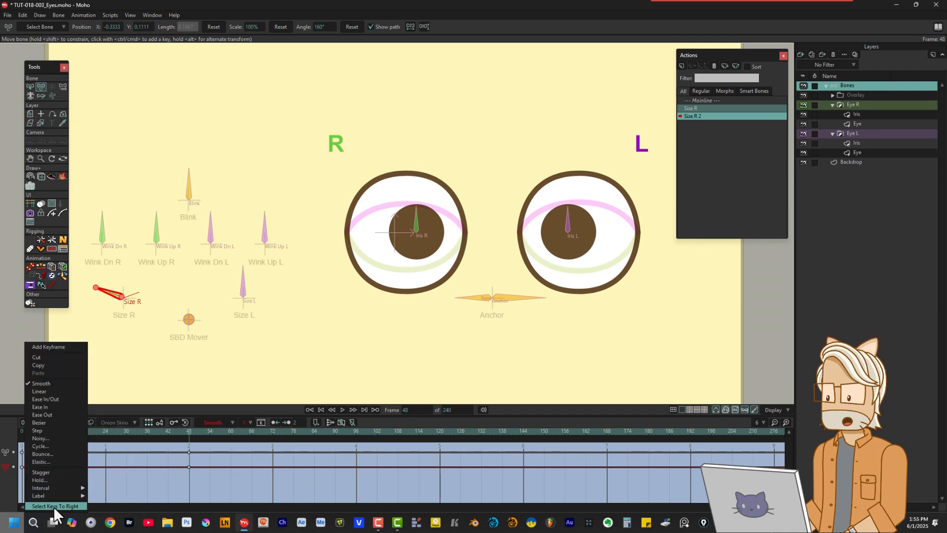
{"action": "left_click", "coordinate": [53, 506]}
{"action": "right_click", "coordinate": [24, 466]}
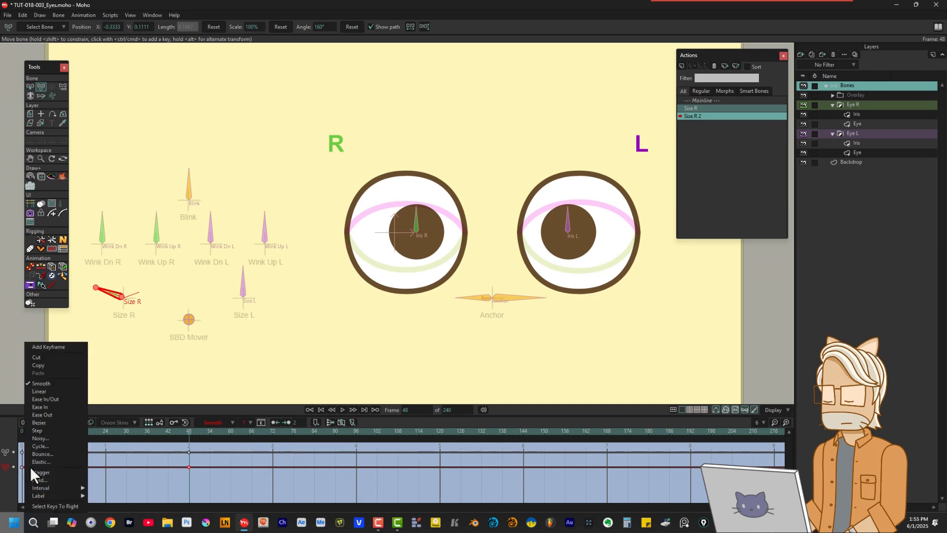
{"action": "left_click", "coordinate": [43, 391]}
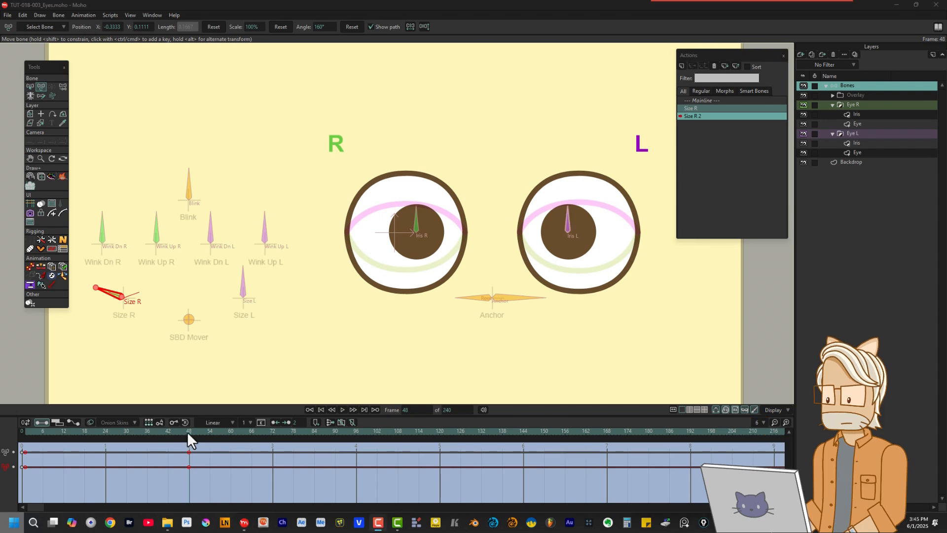
At frame 1 of the Size R 2 action, scale the Eye R Iris layer to 98.4% with Transform Layer.
{"action": "left_click_drag", "start_coordinate": [187, 431], "coordinate": [25, 437]}
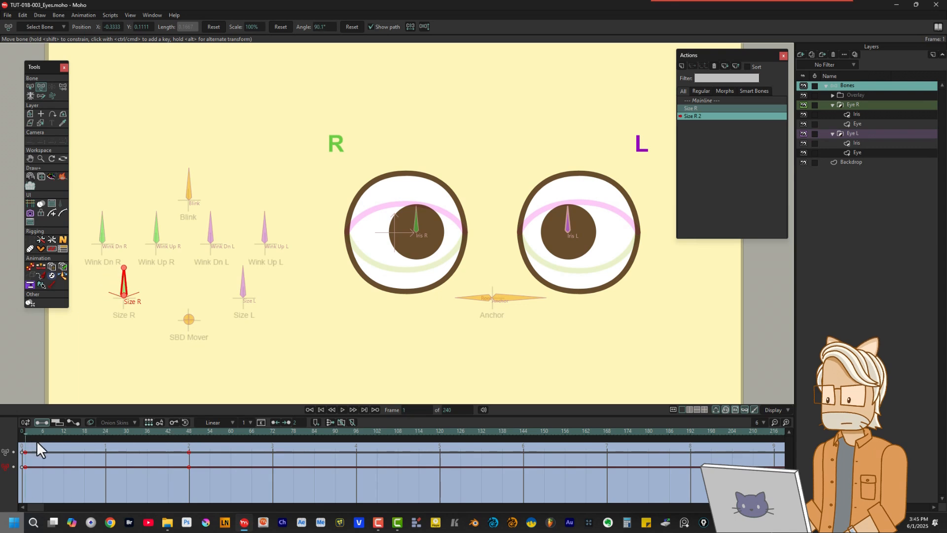
{"action": "left_click", "coordinate": [856, 113]}
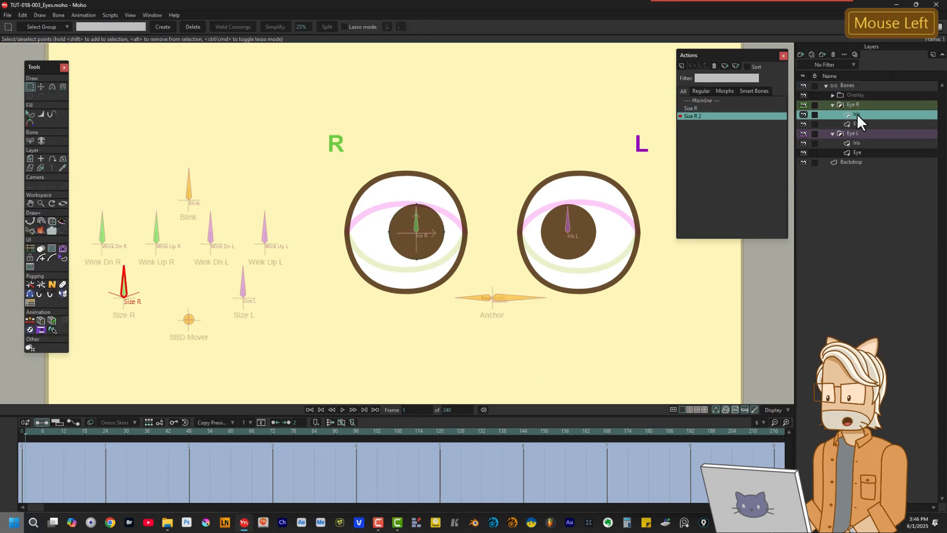
{"action": "left_click", "coordinate": [30, 157]}
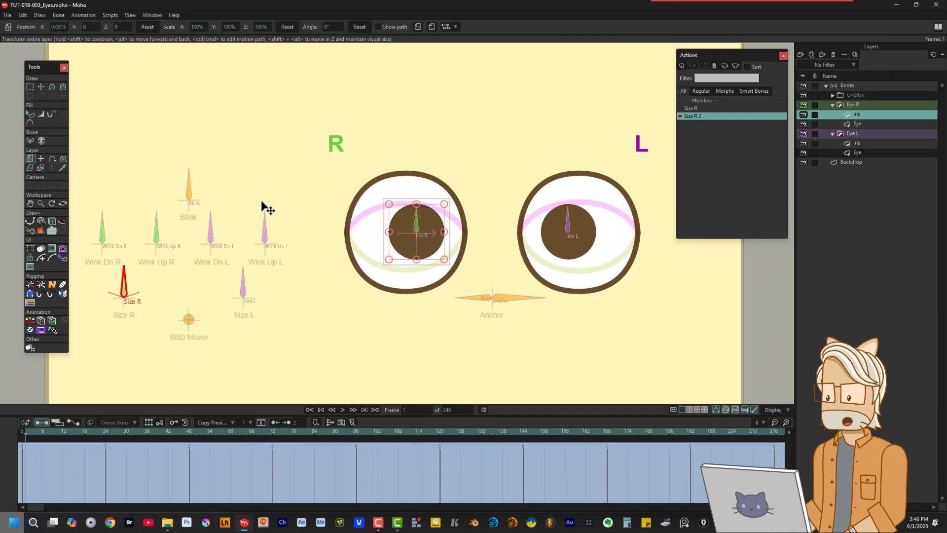
{"action": "left_click_drag", "start_coordinate": [445, 204], "coordinate": [444, 208]}
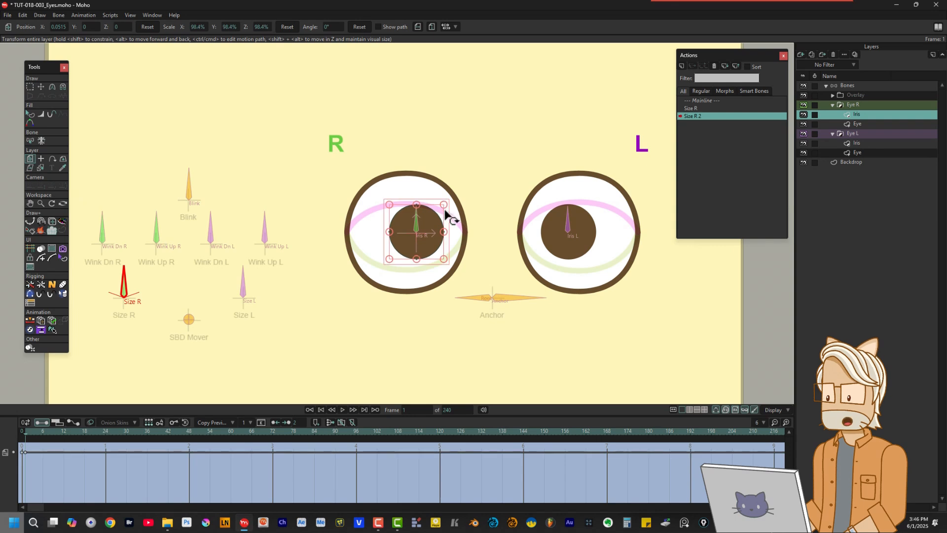
At frame 48, enlarge the Eye R Iris layer by setting its X, Y and Z scale to 200%.
{"action": "key", "text": "space"}
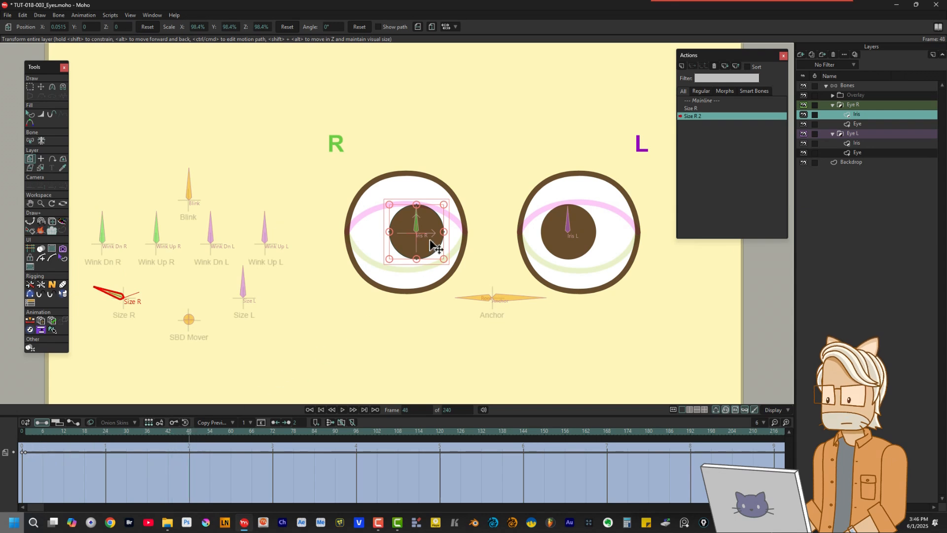
{"action": "left_click", "coordinate": [443, 203]}
{"action": "left_click", "coordinate": [443, 203]}
{"action": "left_click", "coordinate": [443, 203]}
{"action": "left_click_drag", "start_coordinate": [444, 203], "coordinate": [469, 182]}
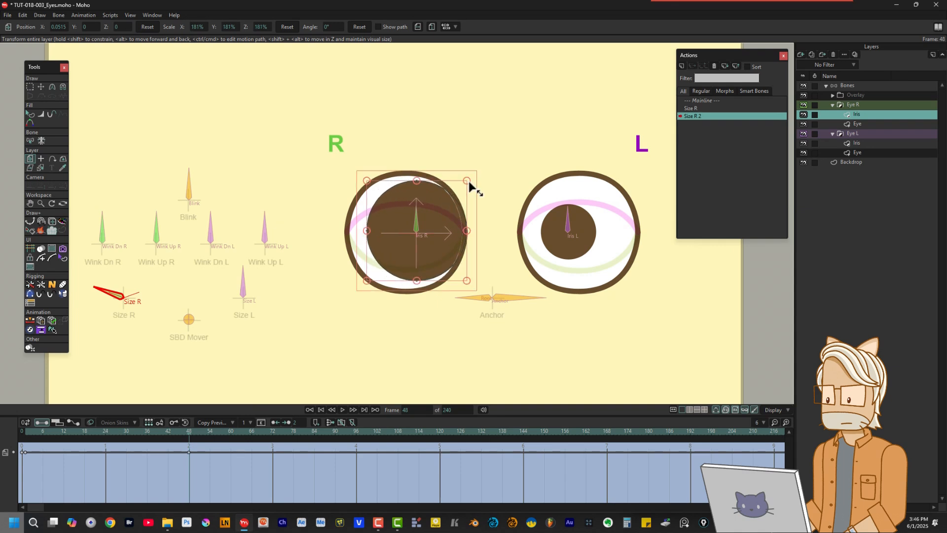
{"action": "left_click", "coordinate": [199, 26]}
{"action": "type", "text": "200"}
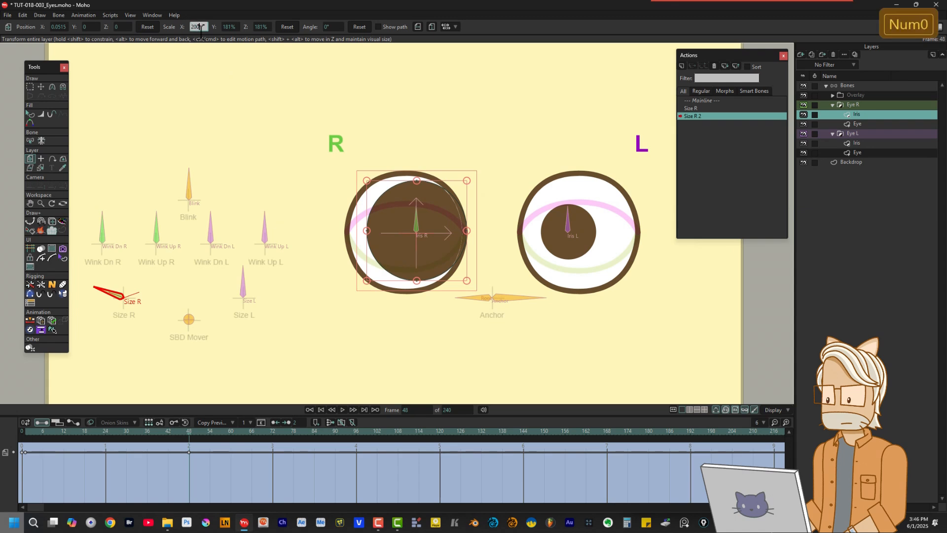
{"action": "key", "text": "Tab"}
{"action": "type", "text": "200"}
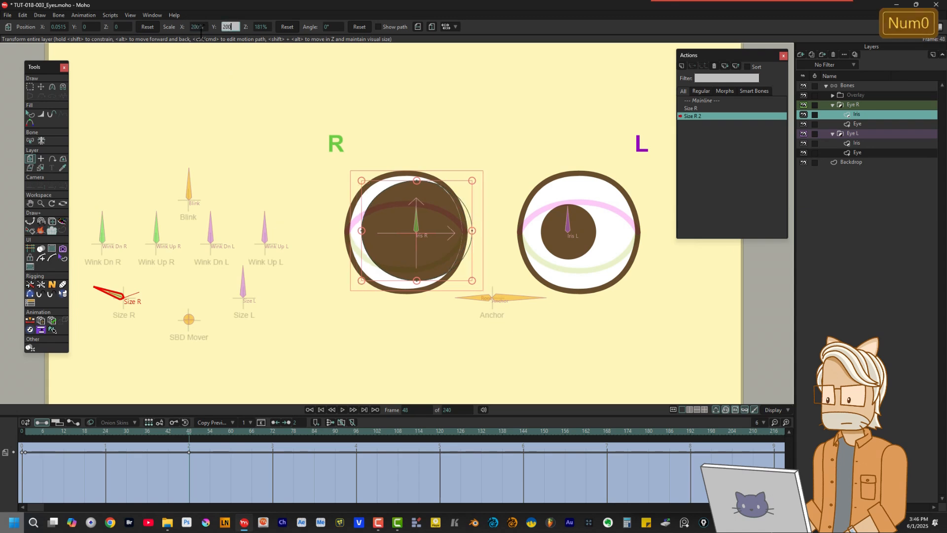
{"action": "key", "text": "Tab"}
{"action": "type", "text": "200"}
{"action": "key", "text": "Return"}
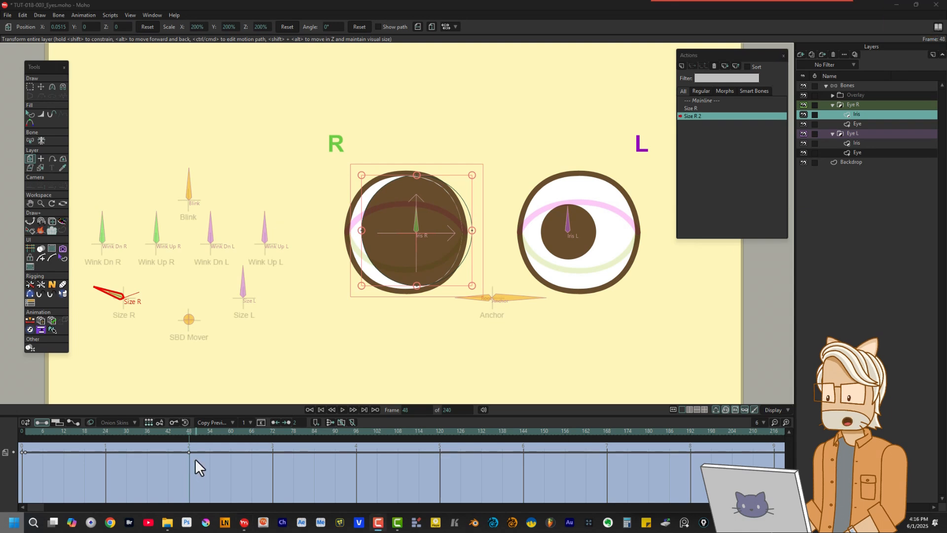
Set the Eye R Iris layer's keyframes at frames 1 and 48 to Linear, and scrub between them to check the enlargement.
{"action": "right_click", "coordinate": [24, 453]}
{"action": "left_click", "coordinate": [59, 506]}
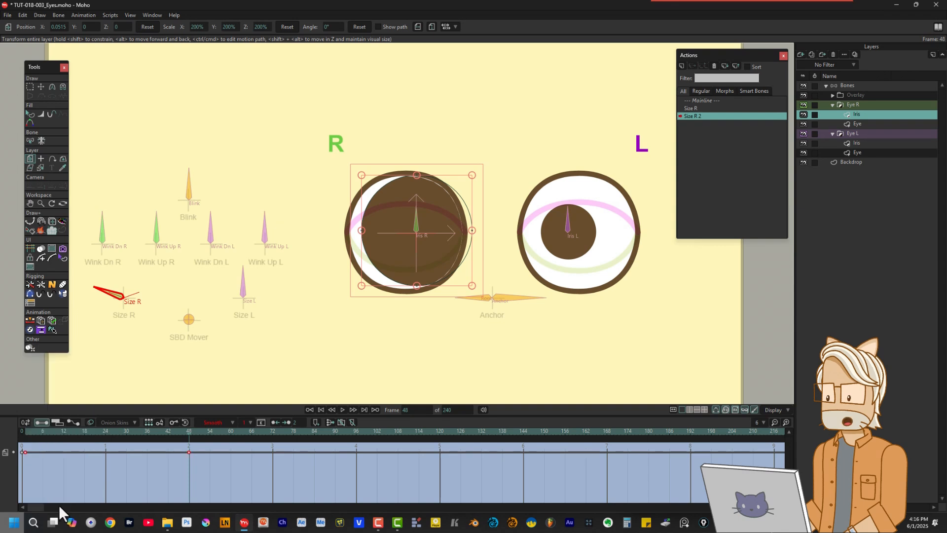
{"action": "right_click", "coordinate": [25, 452]}
{"action": "left_click", "coordinate": [50, 391]}
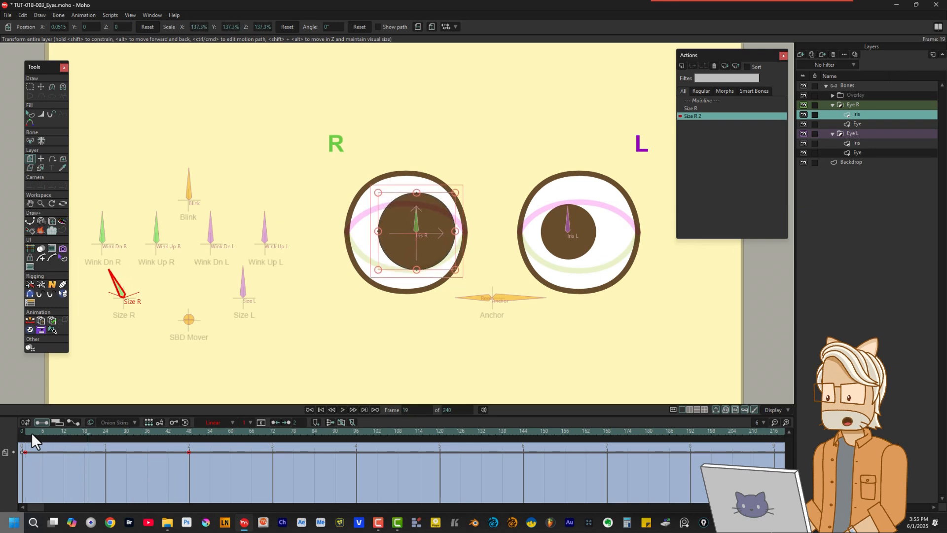
{"action": "scroll", "coordinate": [31, 432], "scroll_direction": "up", "scroll_amount": 11}
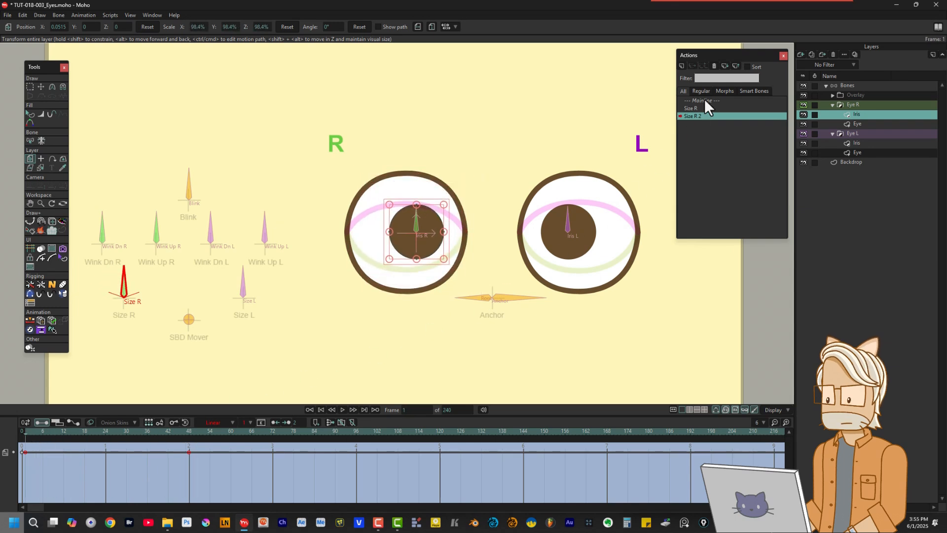
Return to the Mainline, test the Size R dial on the Bones layer with Manipulate Bones, and undo the test rotation.
{"action": "left_click", "coordinate": [704, 100]}
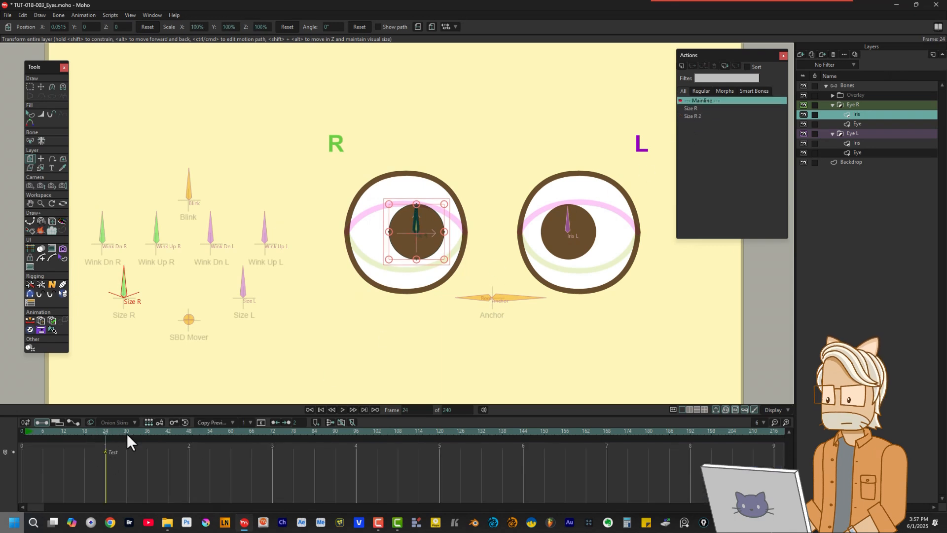
{"action": "left_click", "coordinate": [852, 86]}
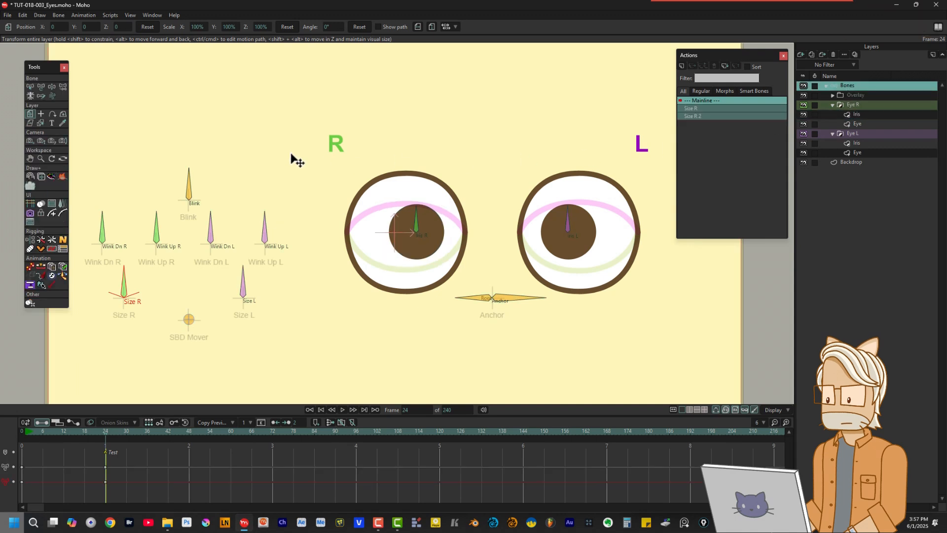
{"action": "left_click", "coordinate": [52, 86]}
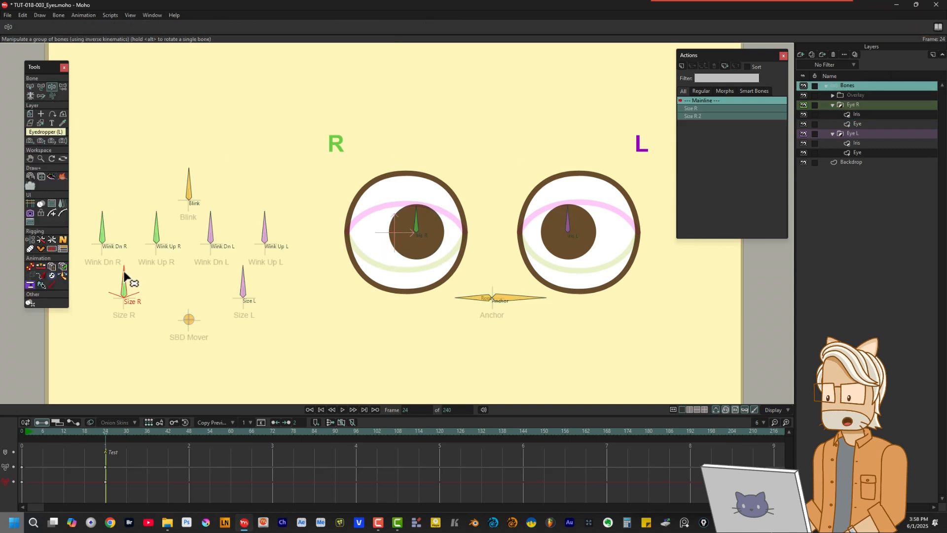
{"action": "left_click_drag", "start_coordinate": [125, 274], "coordinate": [125, 274]}
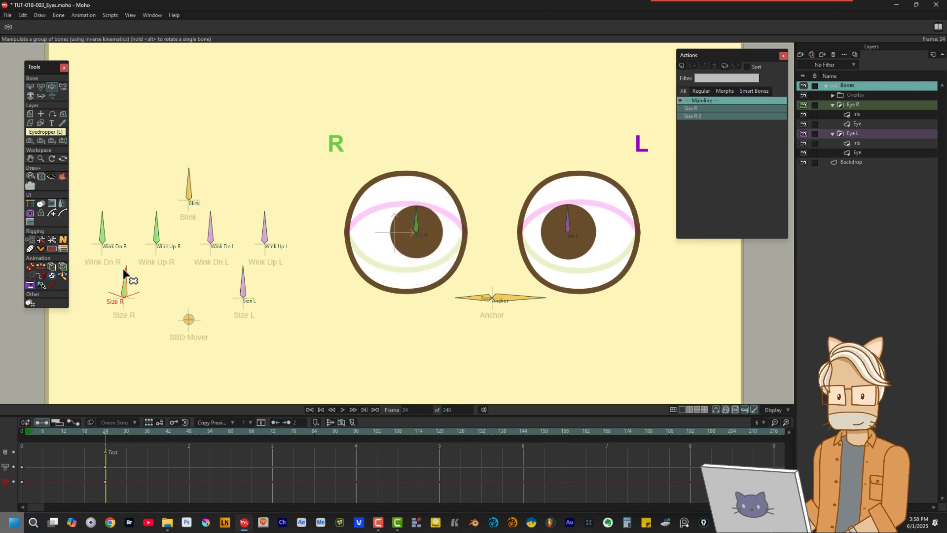
{"action": "key", "text": "ctrl+z"}
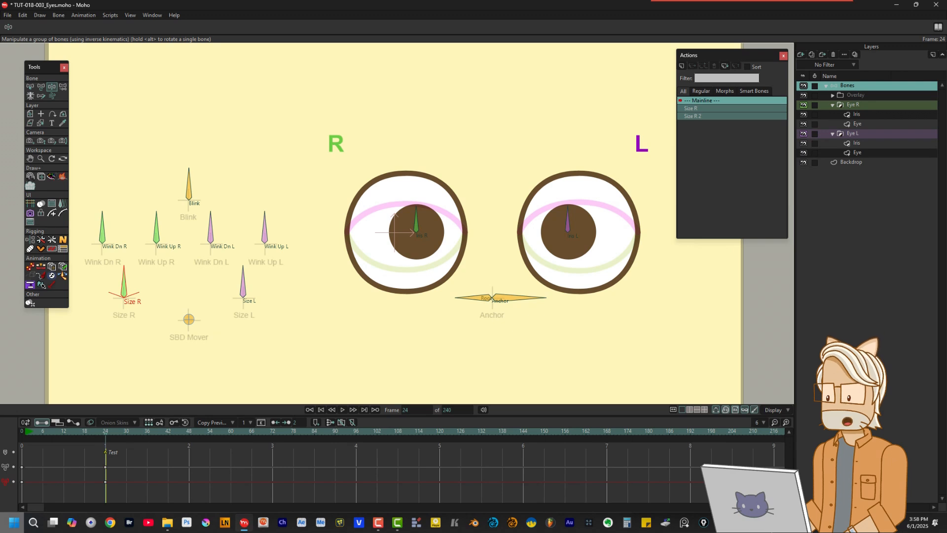
Enable angle constraints of -70° to 0° on the Wink Dn R bone and deselect it.
{"action": "left_click", "coordinate": [30, 86]}
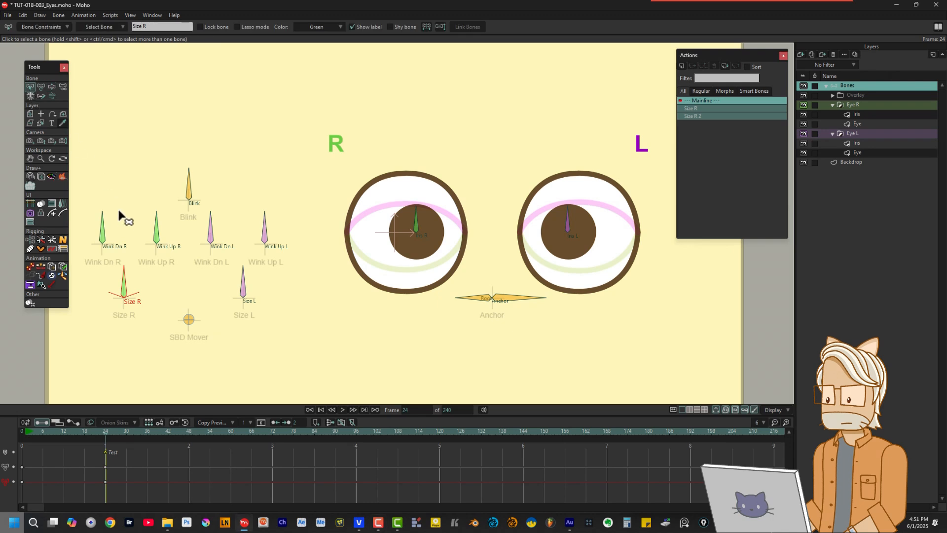
{"action": "left_click", "coordinate": [104, 229]}
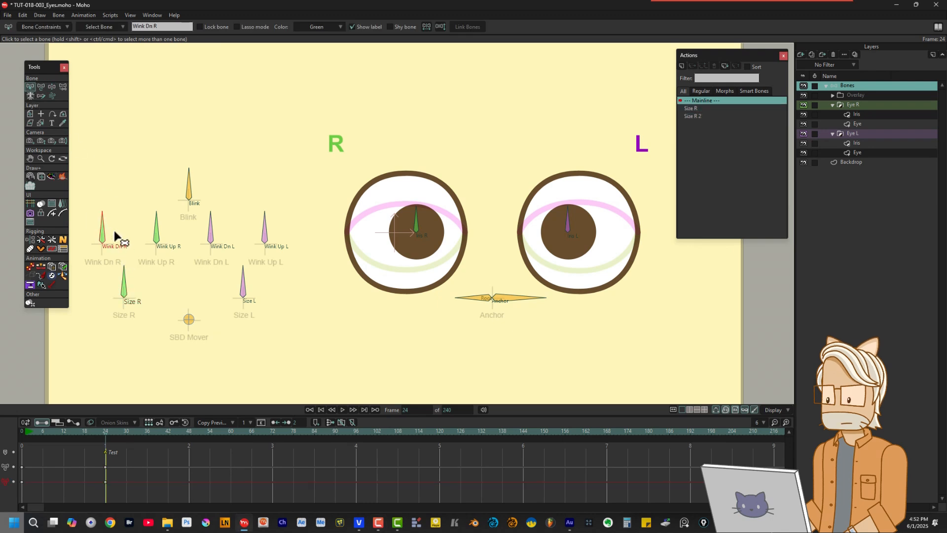
{"action": "left_click", "coordinate": [51, 28]}
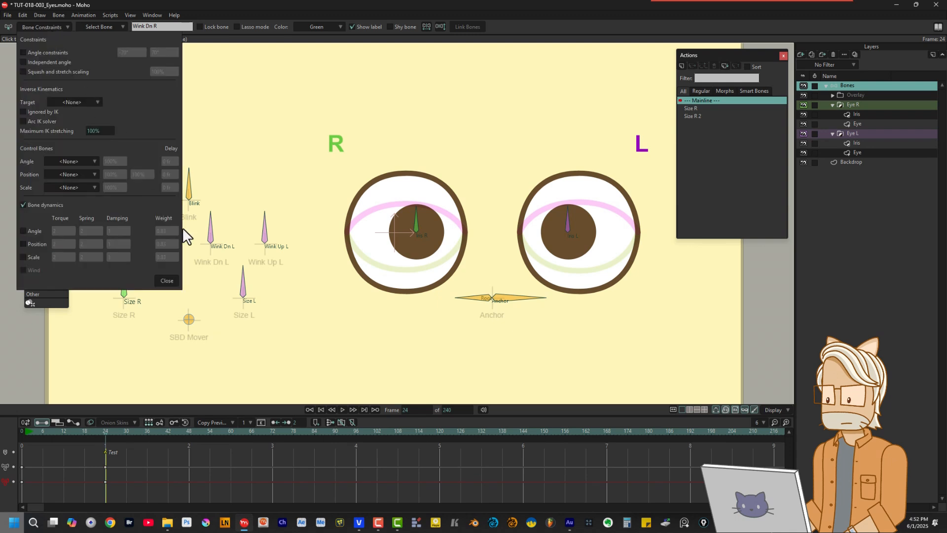
{"action": "left_click_drag", "start_coordinate": [213, 282], "coordinate": [328, 186]}
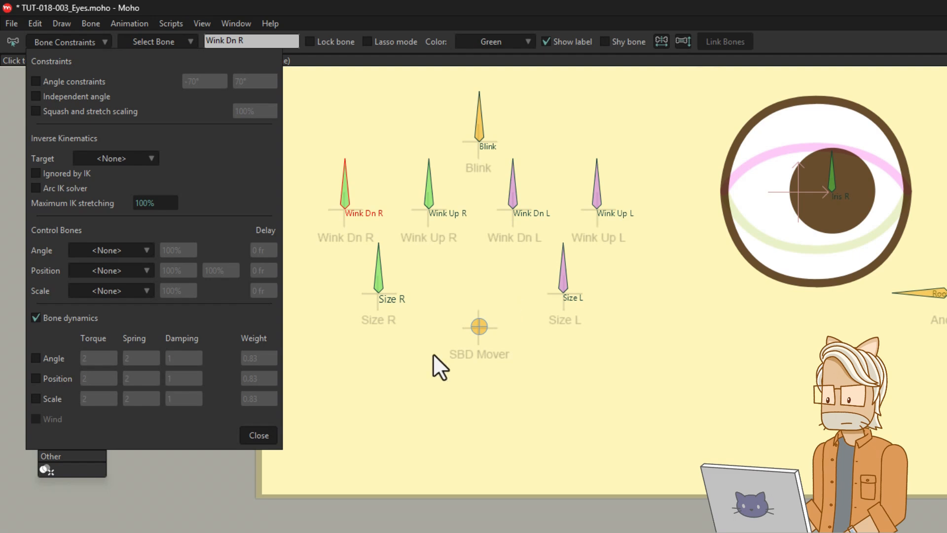
{"action": "left_click", "coordinate": [35, 81]}
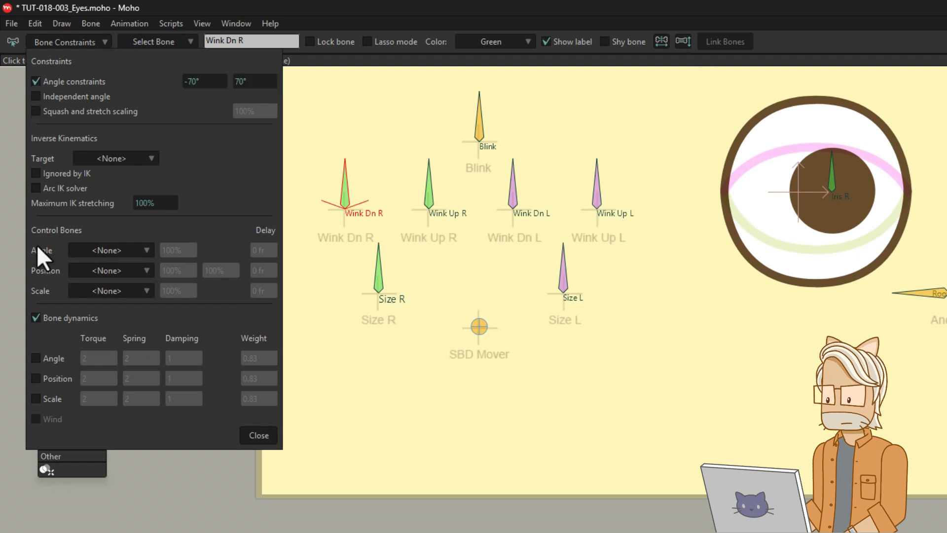
{"action": "left_click", "coordinate": [266, 81]}
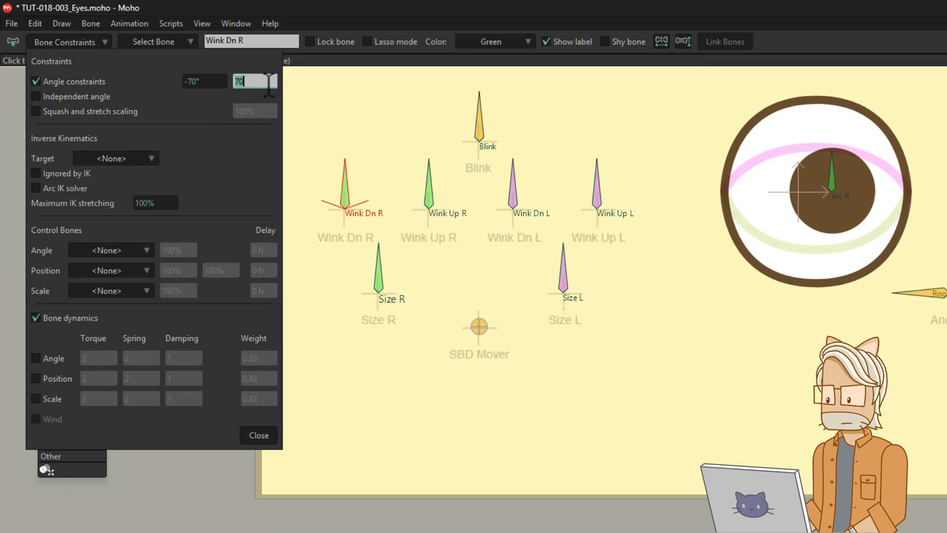
{"action": "type", "text": "0"}
{"action": "left_click", "coordinate": [259, 435]}
{"action": "left_click", "coordinate": [263, 444]}
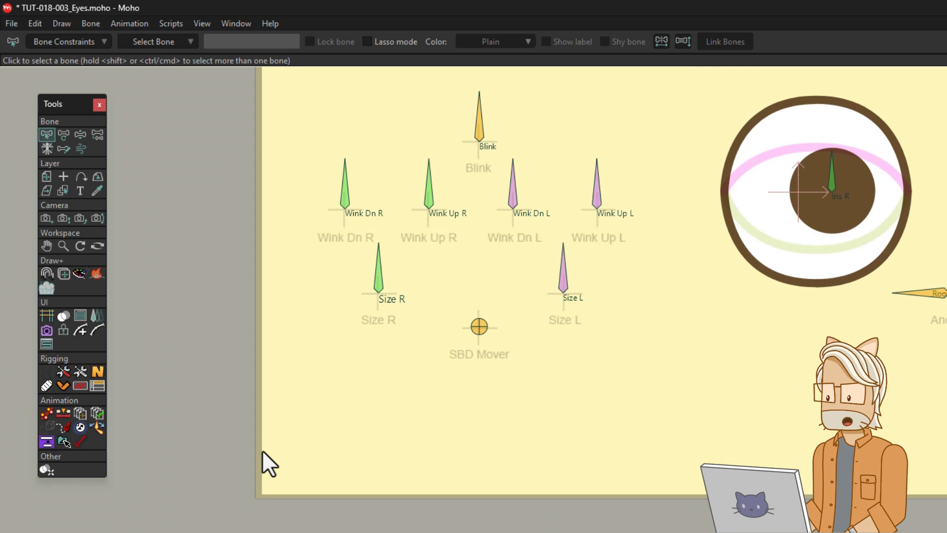
Enable angle constraints of -70° to 0° on the Wink Up R, Wink Dn L and Wink Up L bones together.
{"action": "left_click_drag", "start_coordinate": [418, 179], "coordinate": [625, 223]}
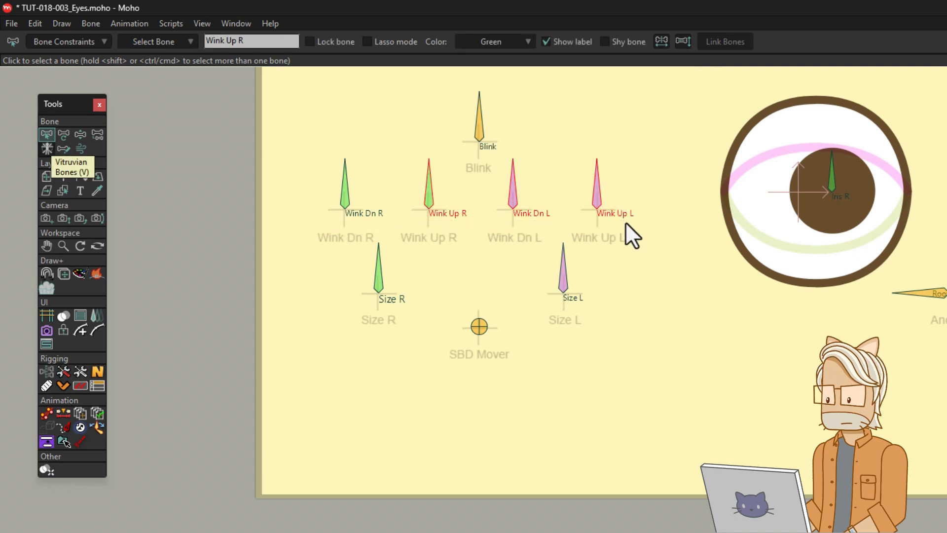
{"action": "left_click", "coordinate": [70, 42]}
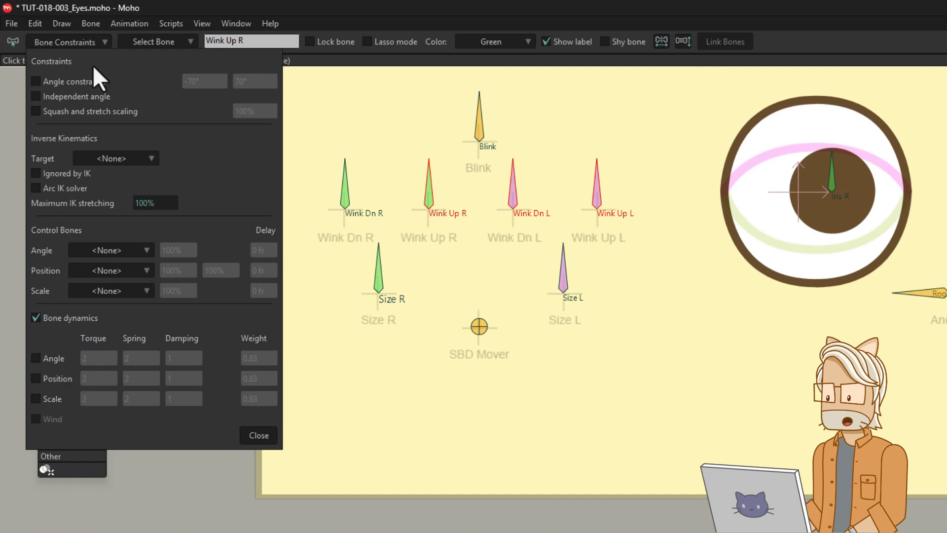
{"action": "left_click", "coordinate": [71, 82]}
{"action": "left_click", "coordinate": [244, 83]}
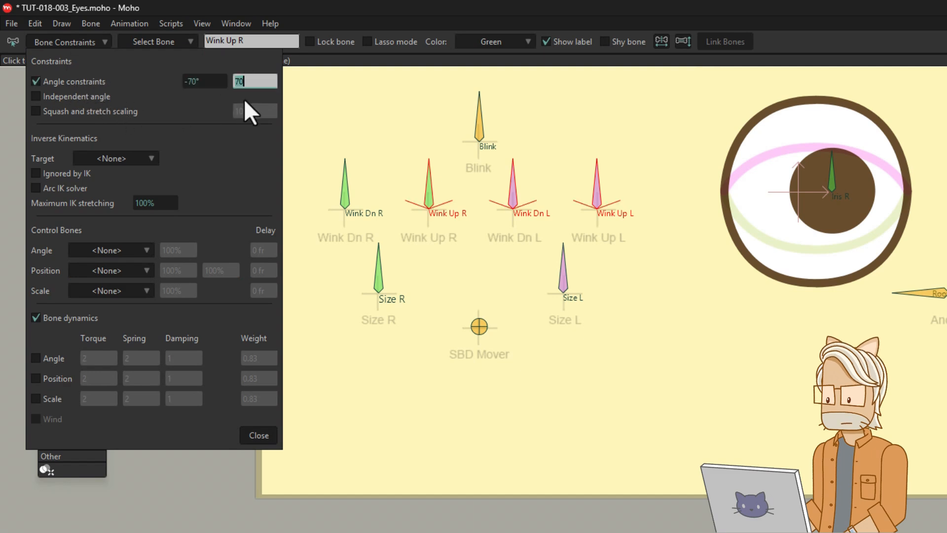
{"action": "key", "text": "Tab"}
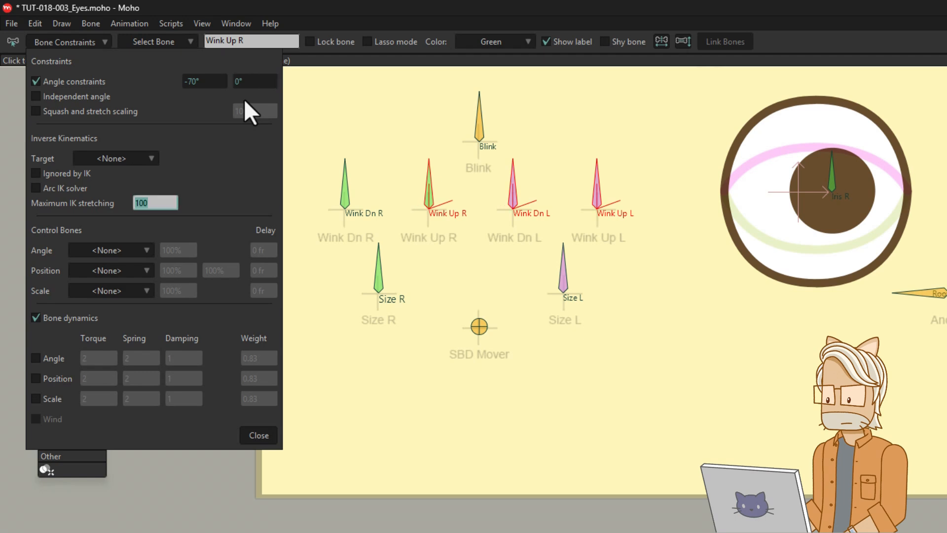
{"action": "left_click", "coordinate": [258, 436]}
{"action": "left_click", "coordinate": [259, 440]}
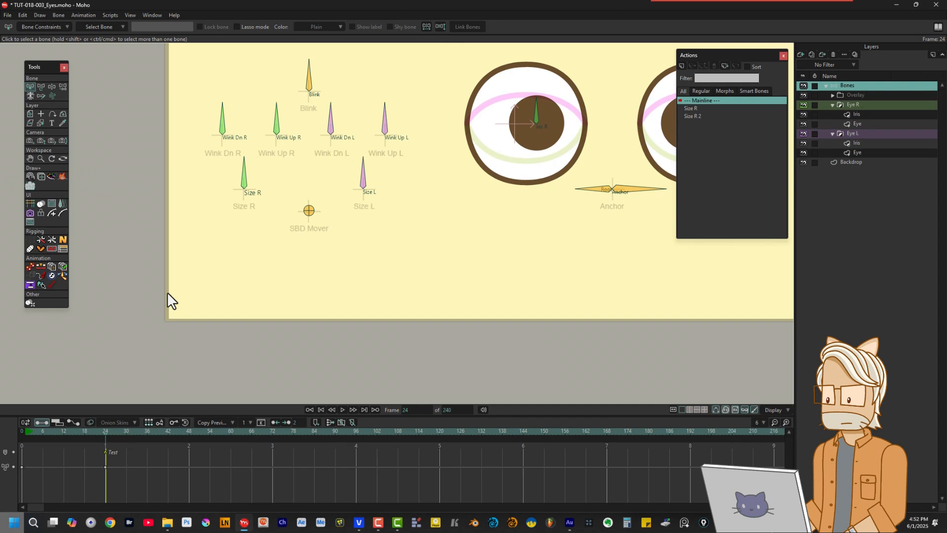
{"action": "left_click_drag", "start_coordinate": [480, 253], "coordinate": [505, 228]}
{"action": "left_click_drag", "start_coordinate": [370, 357], "coordinate": [371, 353]}
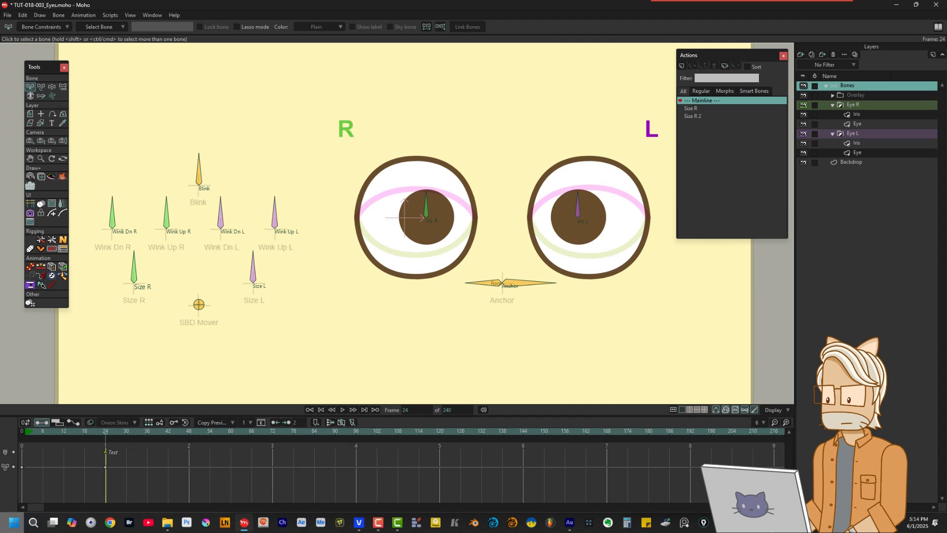
Create an action named Wink Dn R for the matching bone and, at frame 48, rotate the bone clockwise to its limit of 20°.
{"action": "left_click", "coordinate": [104, 213]}
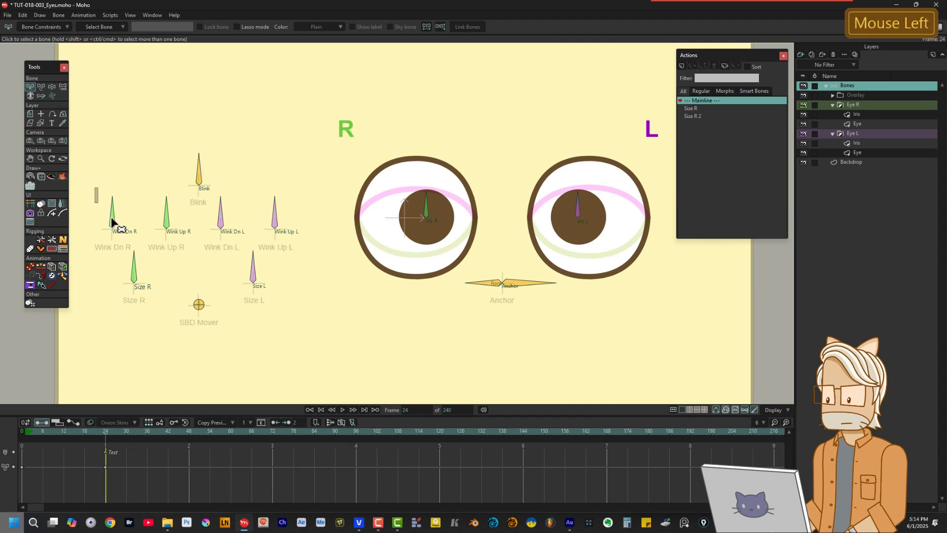
{"action": "left_click", "coordinate": [681, 66]}
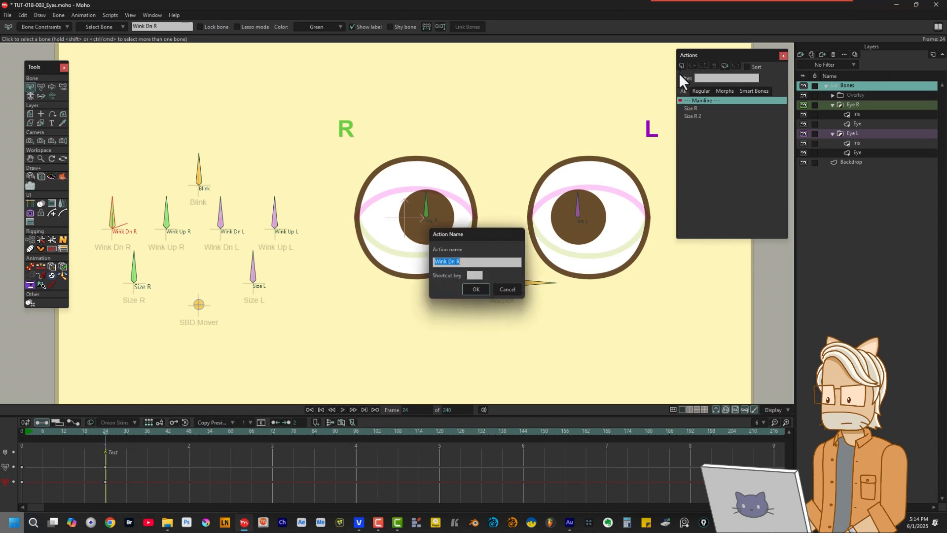
{"action": "left_click", "coordinate": [477, 289]}
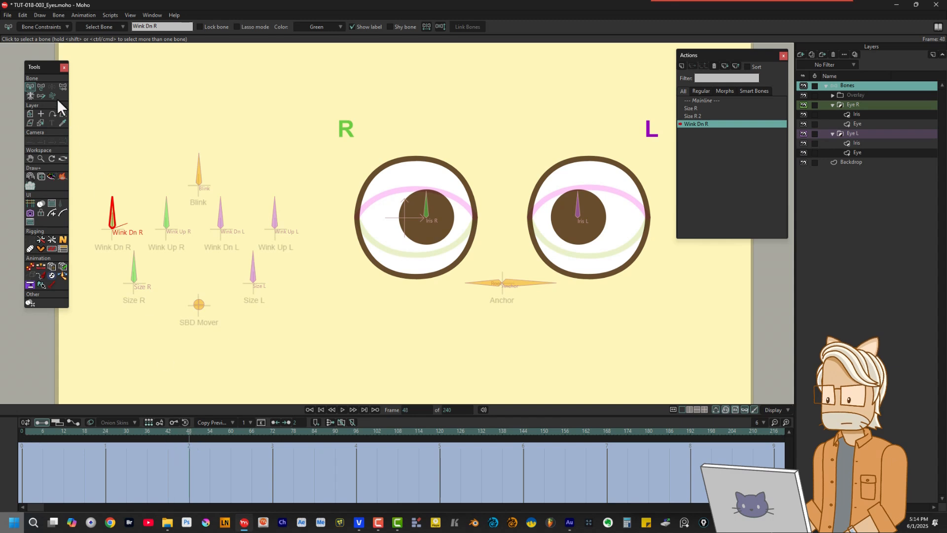
{"action": "left_click", "coordinate": [41, 87]}
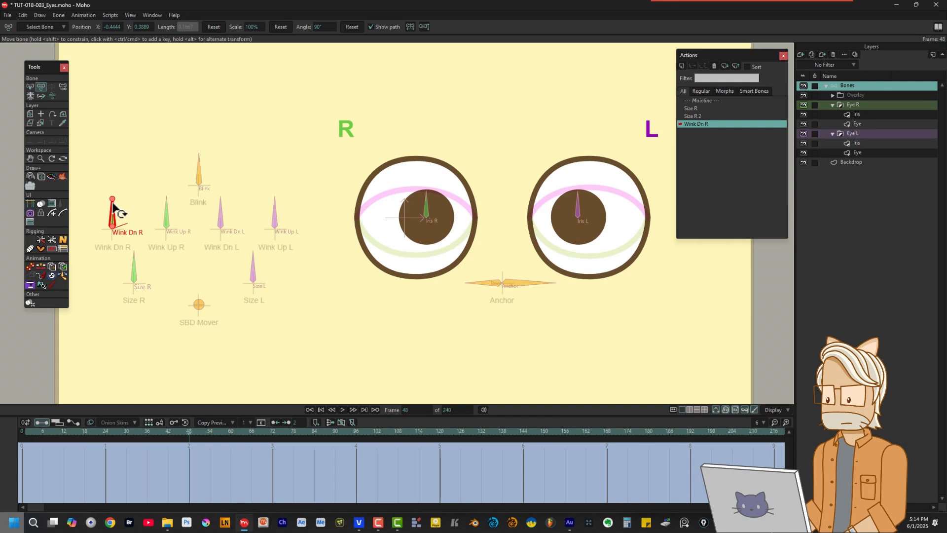
{"action": "left_click_drag", "start_coordinate": [116, 216], "coordinate": [114, 210]}
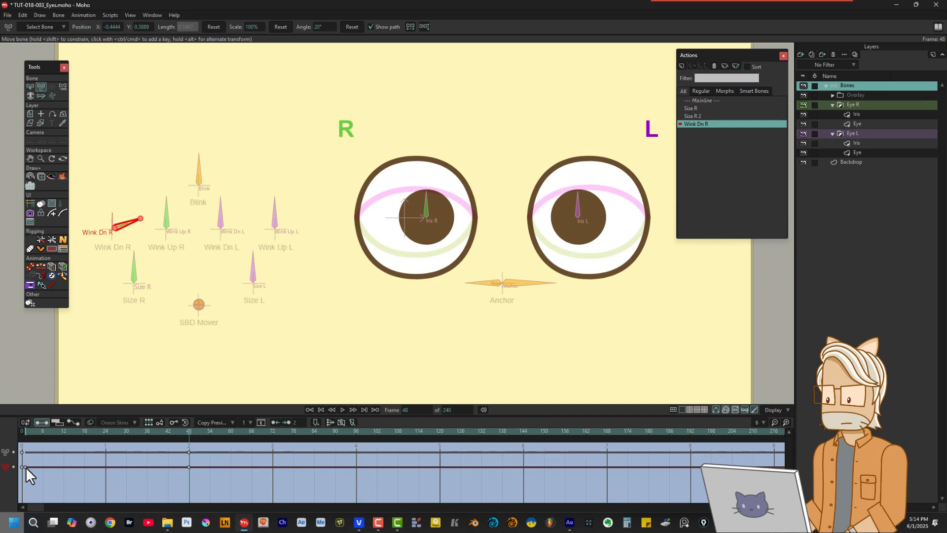
Set the Wink Dn R bone's keyframes at frames 1 and 48 to Linear interpolation.
{"action": "right_click", "coordinate": [25, 467]}
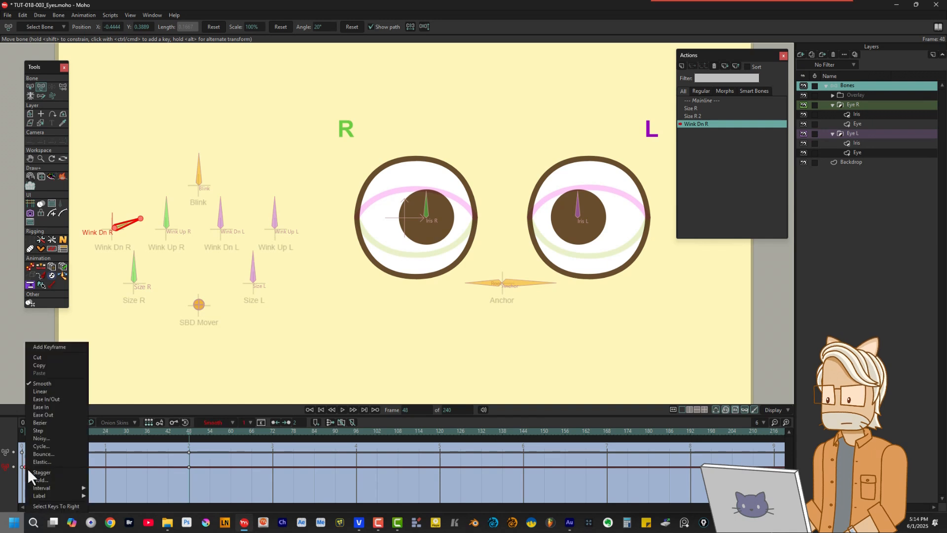
{"action": "left_click", "coordinate": [48, 507]}
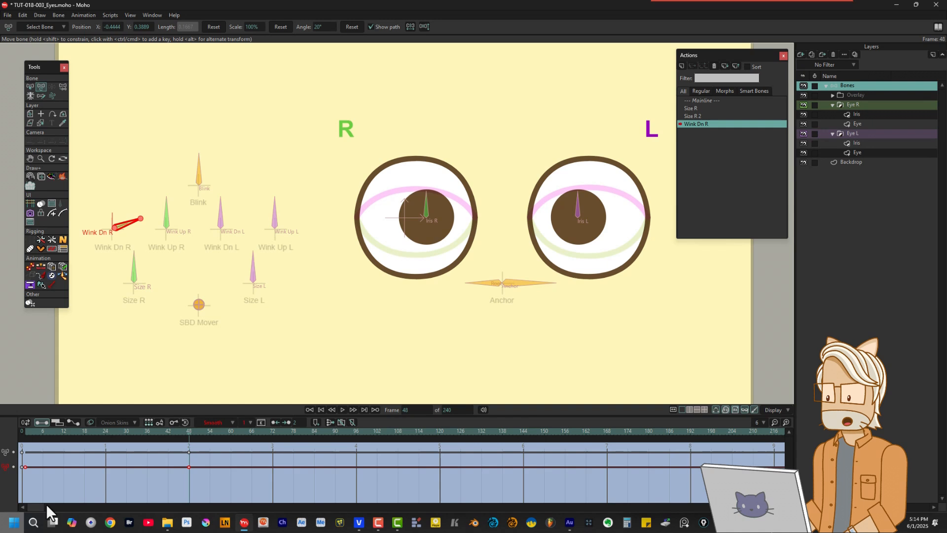
{"action": "right_click", "coordinate": [24, 466]}
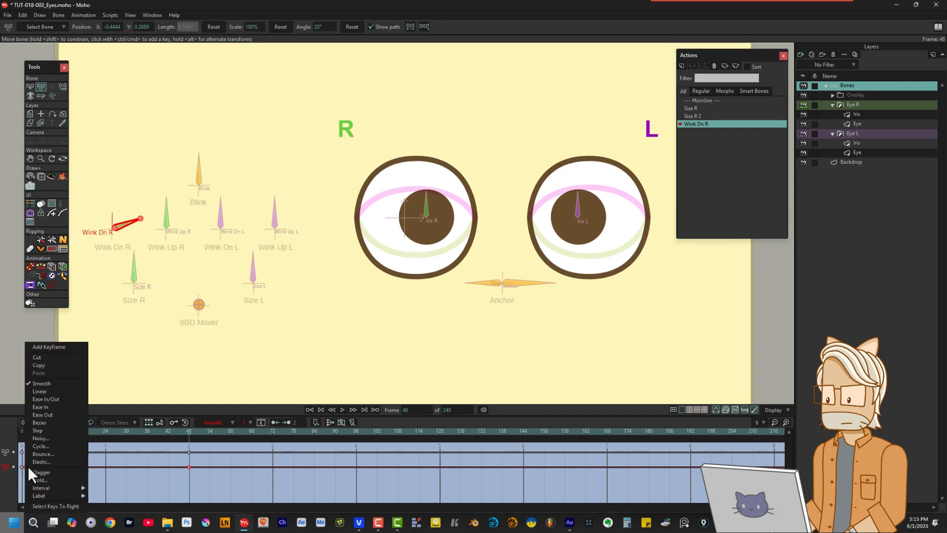
{"action": "left_click", "coordinate": [48, 391]}
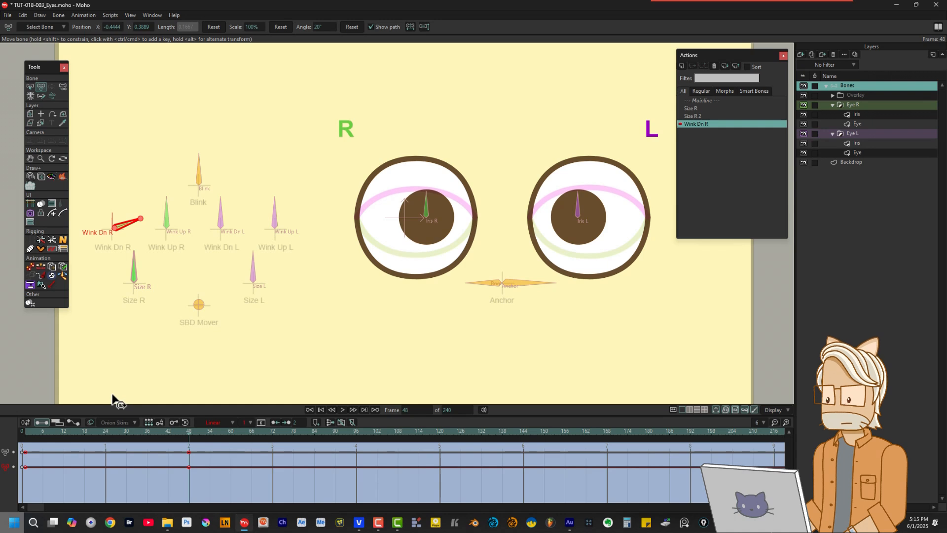
On the Eye layer inside Eye R, freeze all points with keyframes at frame 1 of the Wink Dn R action.
{"action": "left_click", "coordinate": [860, 123]}
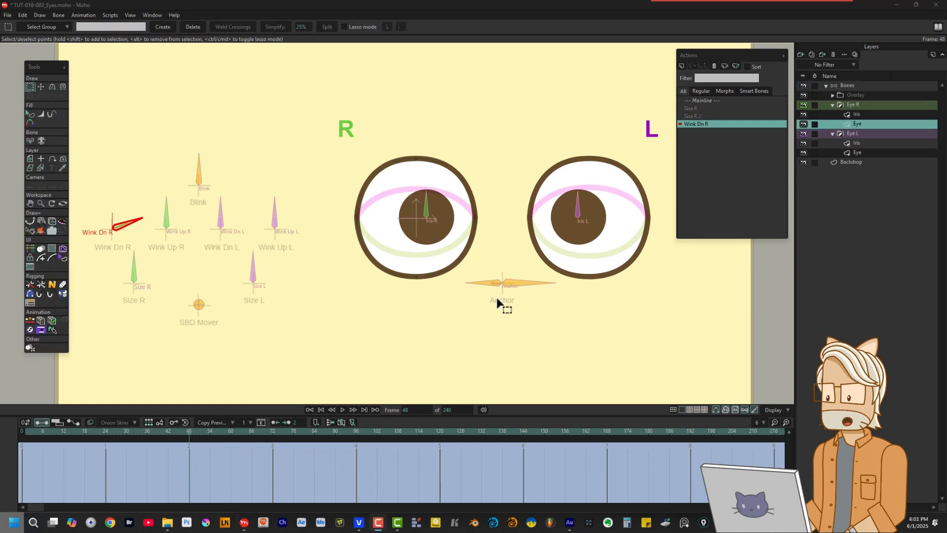
{"action": "left_click_drag", "start_coordinate": [187, 431], "coordinate": [25, 443]}
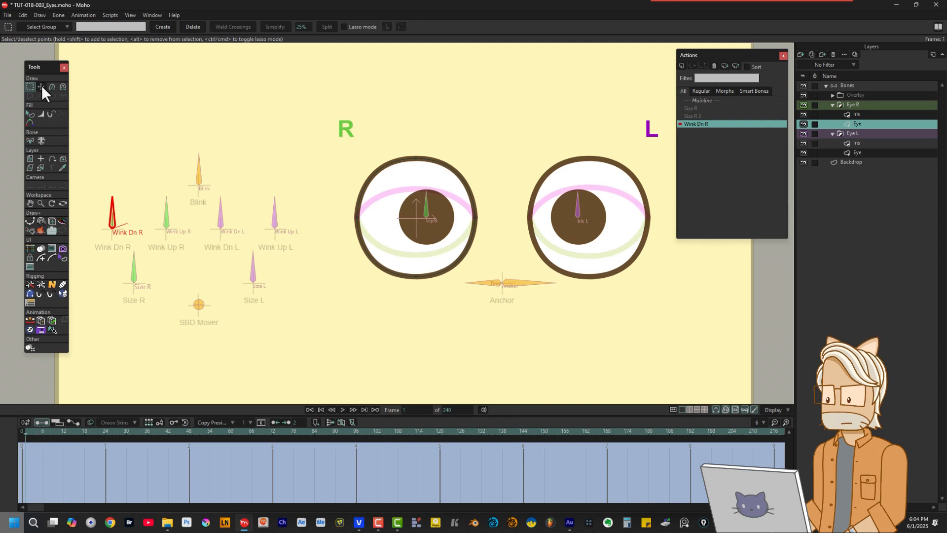
{"action": "left_click", "coordinate": [40, 85]}
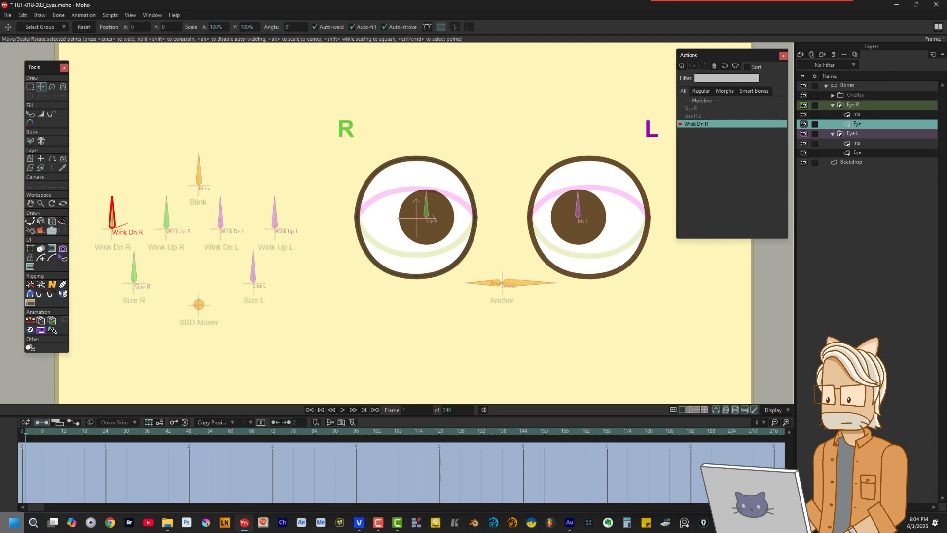
{"action": "key", "text": "ctrl+f"}
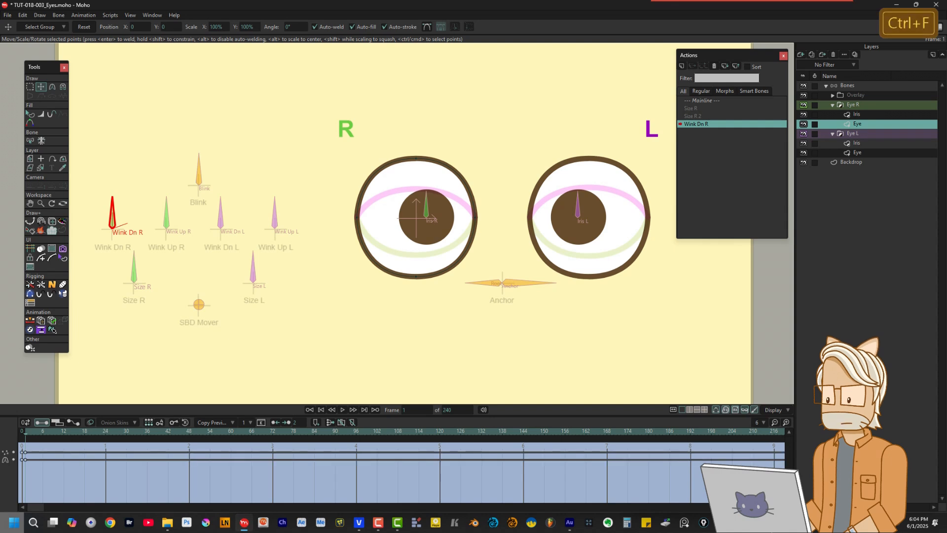
{"action": "key", "text": "space"}
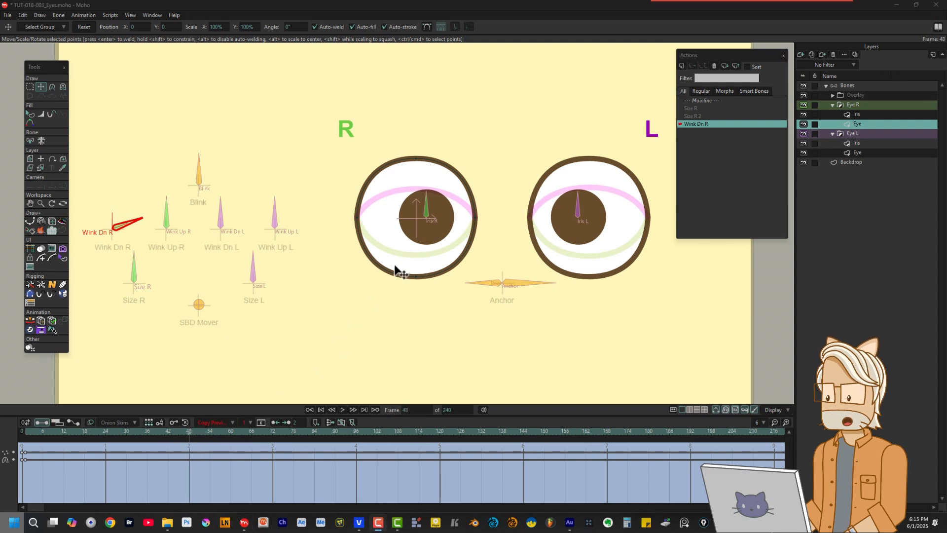
At frame 48, close Eye R downward by moving its upper and lower points onto the green guide curve, the lower one at Y about -0.185.
{"action": "left_click", "coordinate": [417, 158]}
{"action": "left_click_drag", "start_coordinate": [416, 158], "coordinate": [420, 249]}
{"action": "left_click_drag", "start_coordinate": [417, 300], "coordinate": [420, 279]}
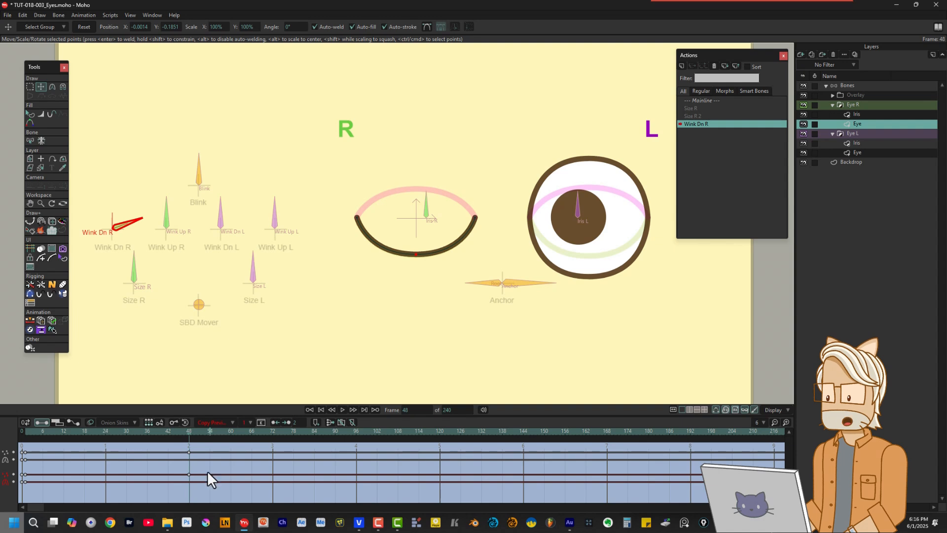
Set the eye points' keyframes in the Wink Dn R action to Linear interpolation and scrub the timeline back to frame 0.
{"action": "left_click_drag", "start_coordinate": [211, 467], "coordinate": [25, 490]}
{"action": "right_click", "coordinate": [25, 481]}
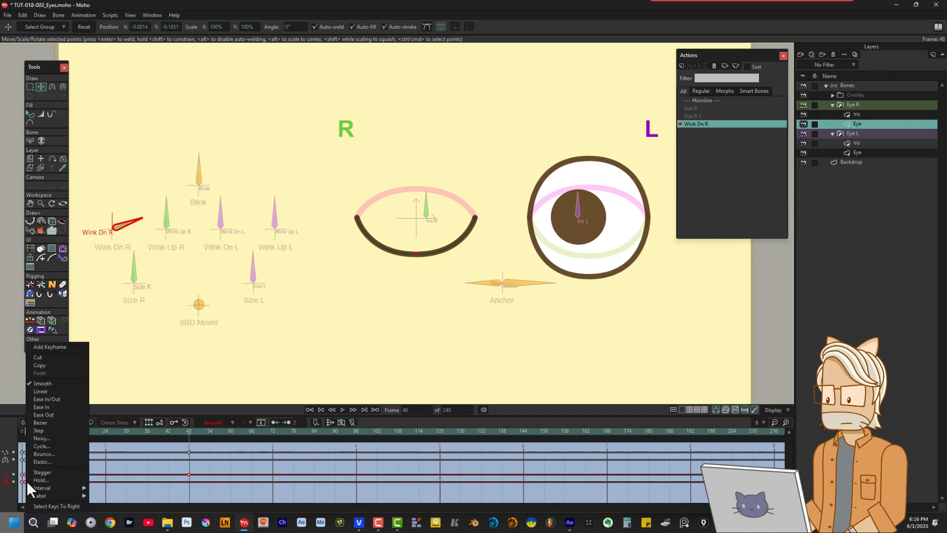
{"action": "left_click", "coordinate": [49, 391]}
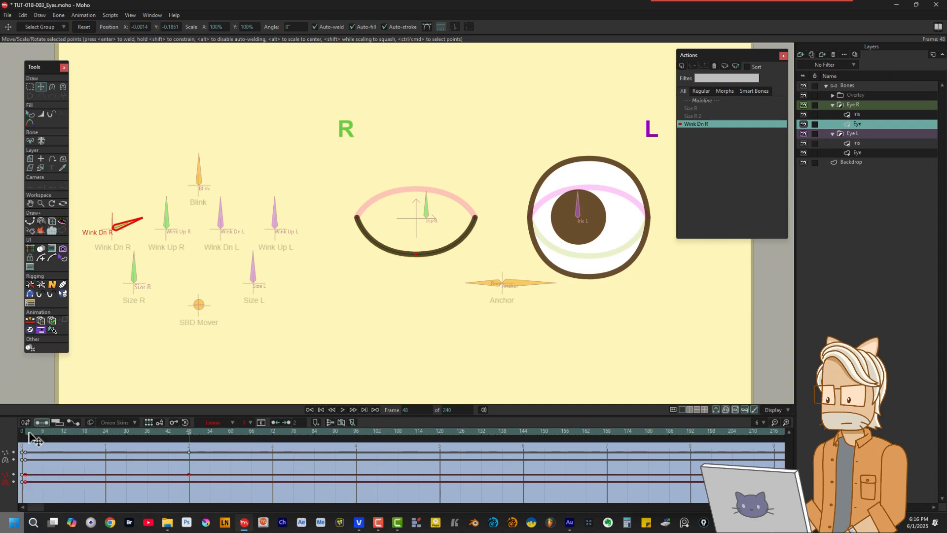
{"action": "left_click", "coordinate": [77, 434]}
{"action": "mouse_move", "coordinate": [77, 434]}
{"action": "left_mouse_down"}
{"action": "mouse_move", "coordinate": [187, 434]}
{"action": "mouse_move", "coordinate": [21, 434]}
{"action": "left_mouse_up"}
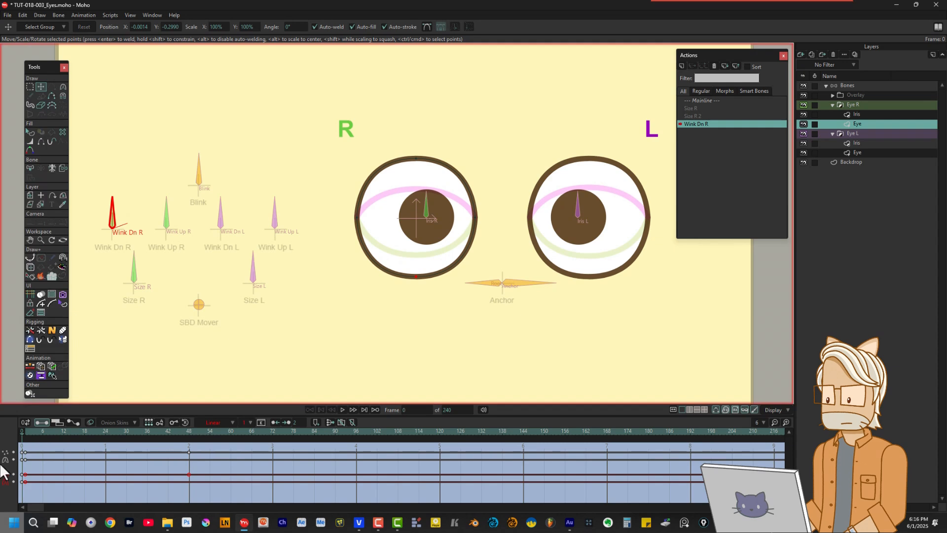
Return to the Mainline and test the Wink Dn R dial on the Bones layer with Manipulate Bones.
{"action": "left_click", "coordinate": [709, 99]}
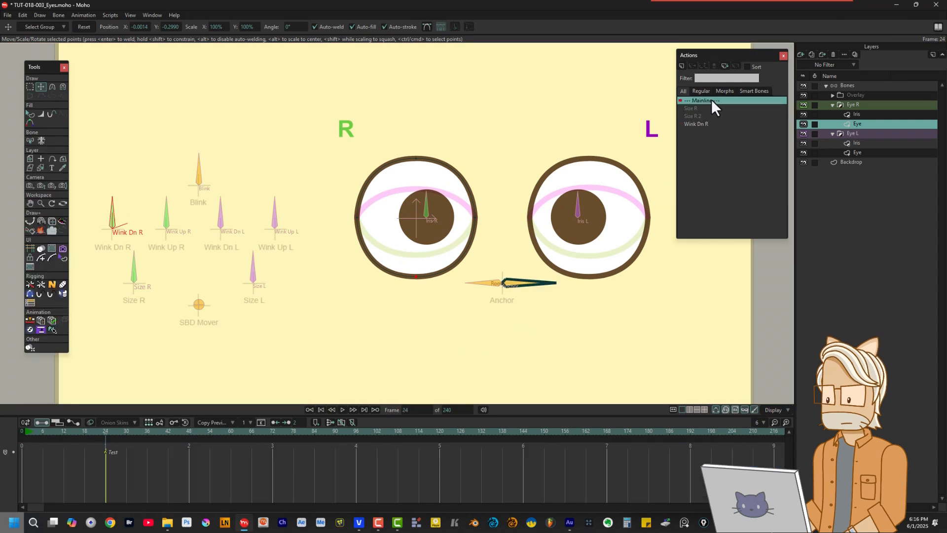
{"action": "left_click", "coordinate": [847, 86]}
{"action": "left_click", "coordinate": [52, 87]}
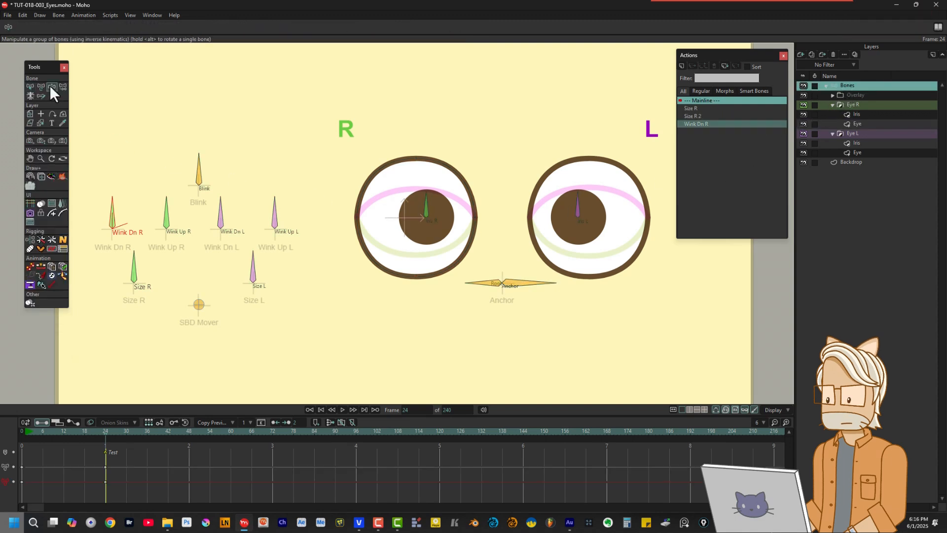
{"action": "mouse_move", "coordinate": [113, 203]}
{"action": "left_mouse_down"}
{"action": "mouse_move", "coordinate": [114, 211]}
{"action": "mouse_move", "coordinate": [113, 204]}
{"action": "left_mouse_up"}
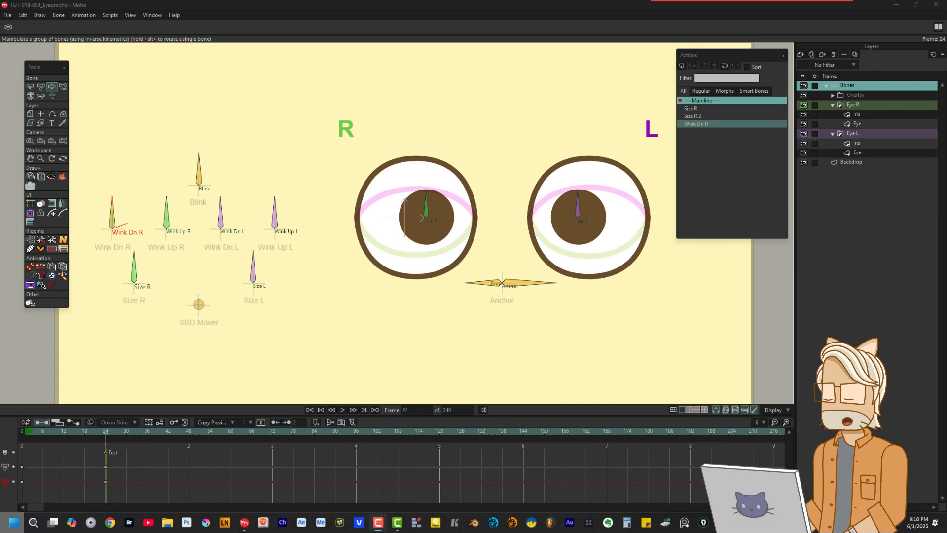
Create an action named Wink Up R for the matching bone and, at frame 48, rotate the bone clockwise to its limit of 20°.
{"action": "left_click", "coordinate": [30, 86]}
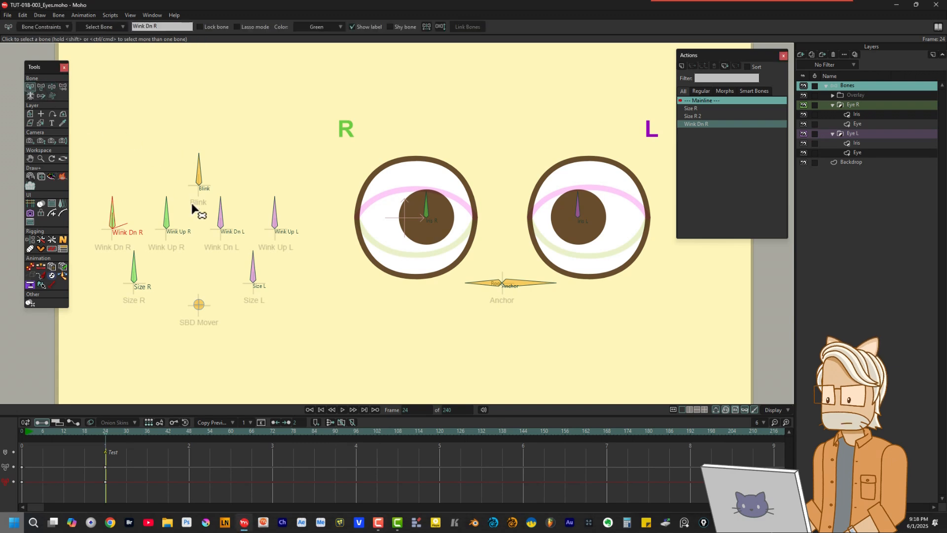
{"action": "left_click", "coordinate": [158, 198]}
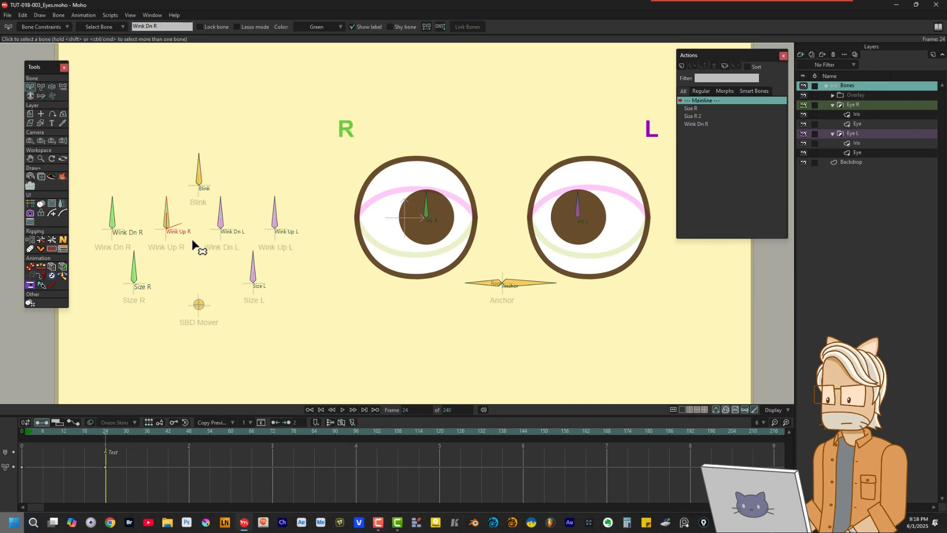
{"action": "left_click", "coordinate": [683, 66]}
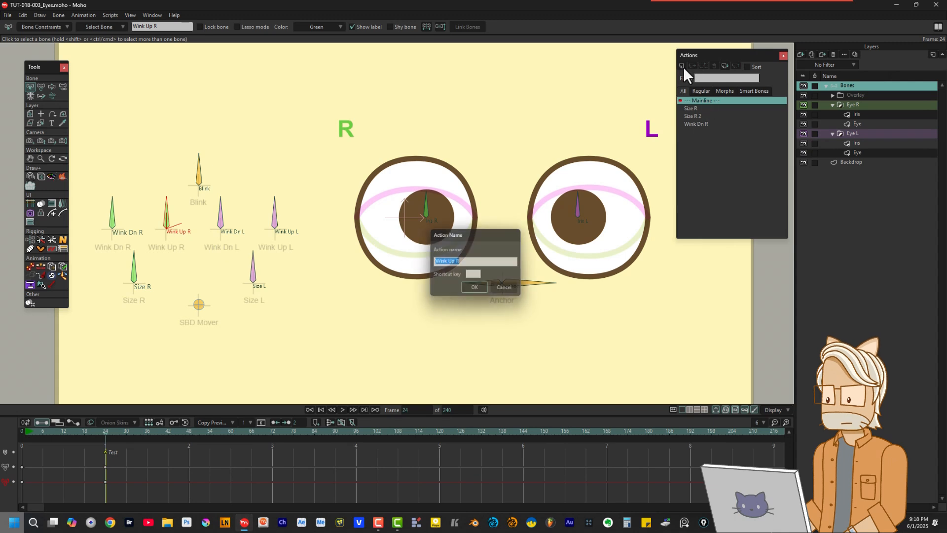
{"action": "left_click", "coordinate": [477, 289]}
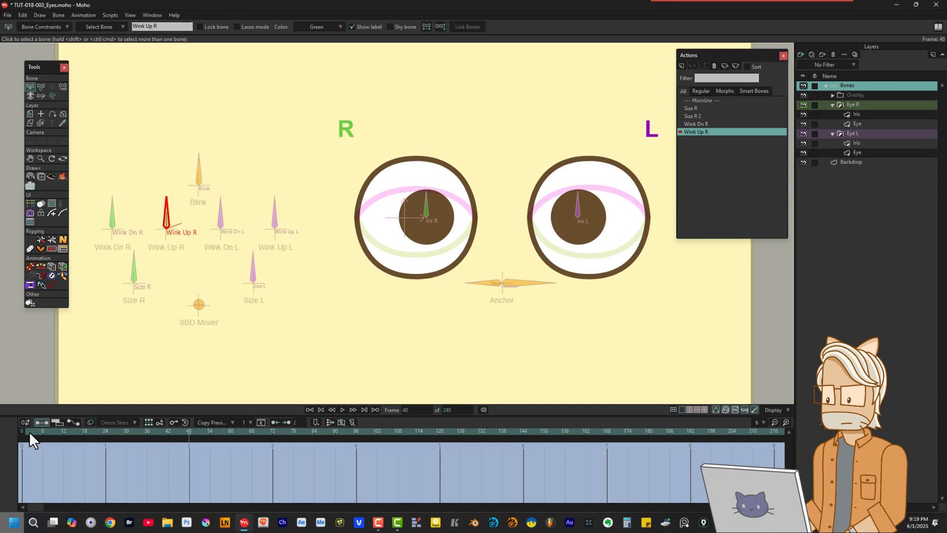
{"action": "left_click", "coordinate": [39, 87]}
{"action": "left_click_drag", "start_coordinate": [168, 212], "coordinate": [190, 218]}
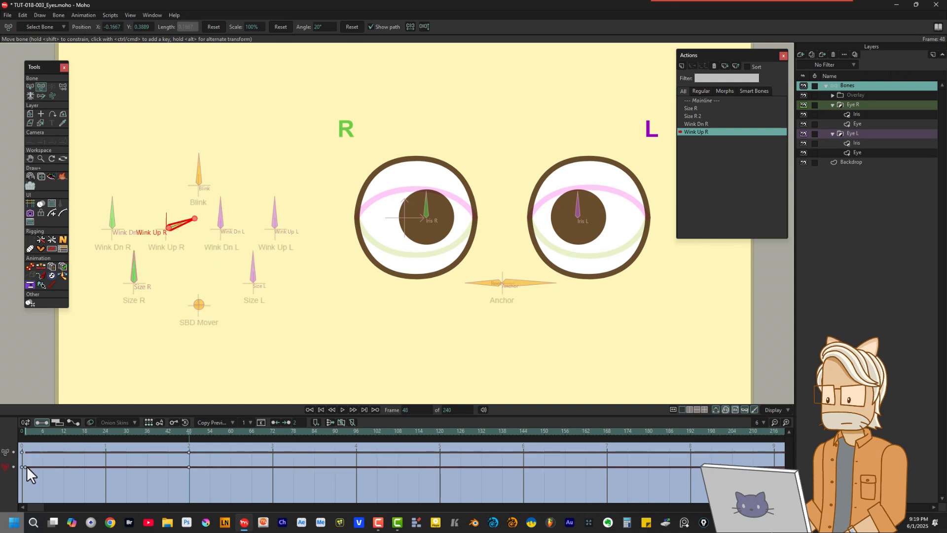
Set the Wink Up R bone's keyframes at frames 1 and 48 to Linear interpolation.
{"action": "mouse_move", "coordinate": [197, 464]}
{"action": "left_mouse_down"}
{"action": "mouse_move", "coordinate": [52, 480]}
{"action": "mouse_move", "coordinate": [28, 473]}
{"action": "left_mouse_up"}
{"action": "right_click", "coordinate": [24, 466]}
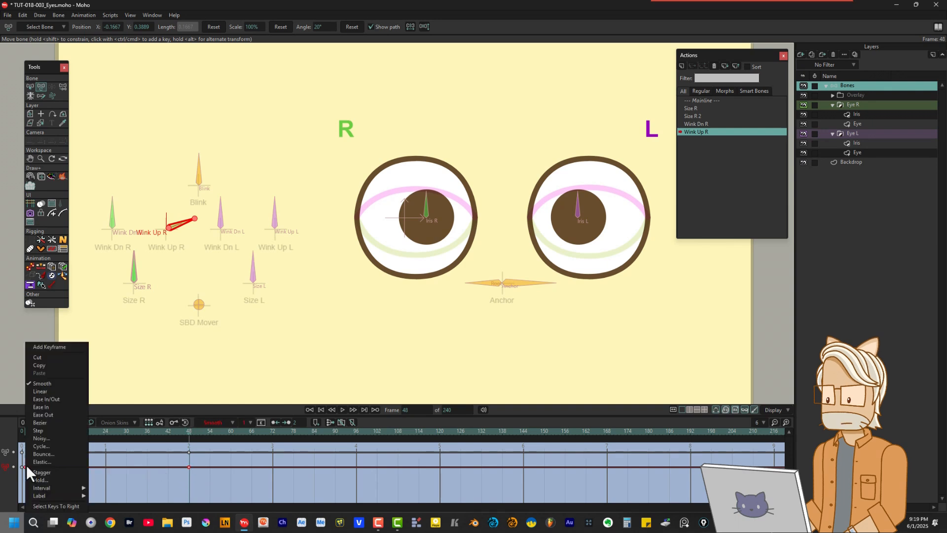
{"action": "left_click", "coordinate": [49, 391]}
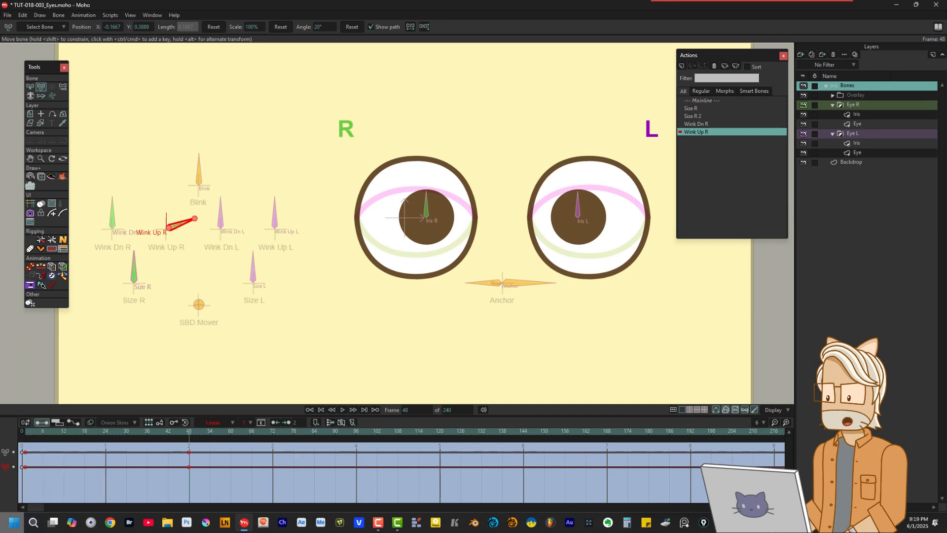
On the Eye layer inside Eye R, freeze all points with keyframes at frame 1 of the Wink Up R action.
{"action": "left_click", "coordinate": [856, 124]}
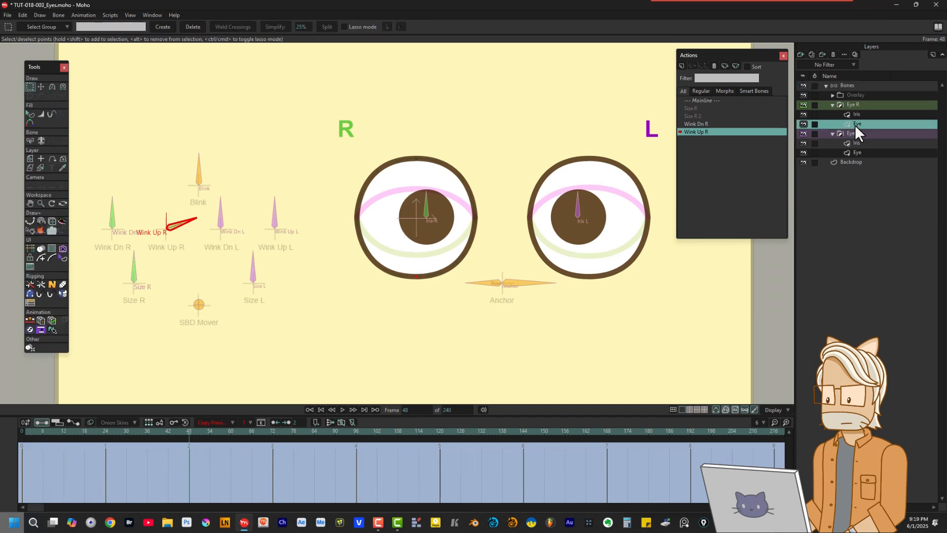
{"action": "left_click", "coordinate": [41, 87]}
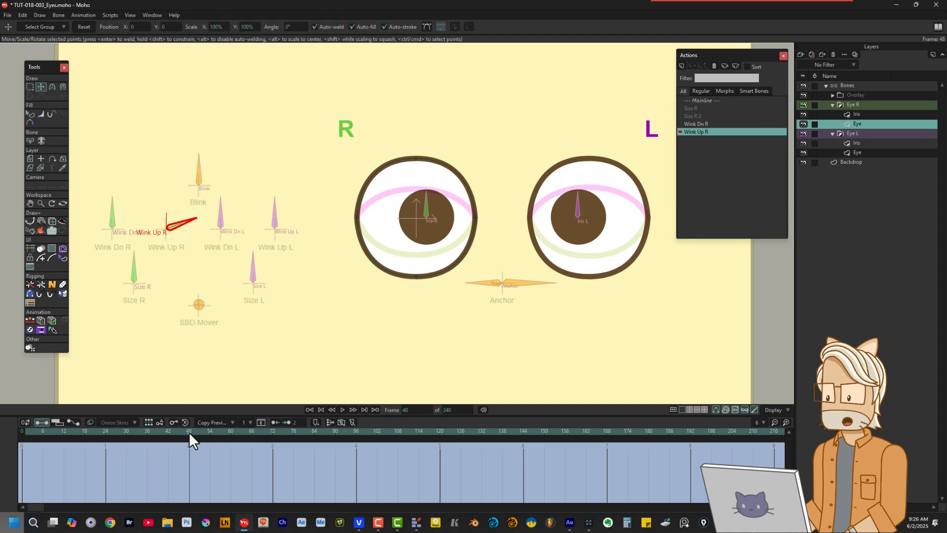
{"action": "left_click_drag", "start_coordinate": [188, 432], "coordinate": [25, 444]}
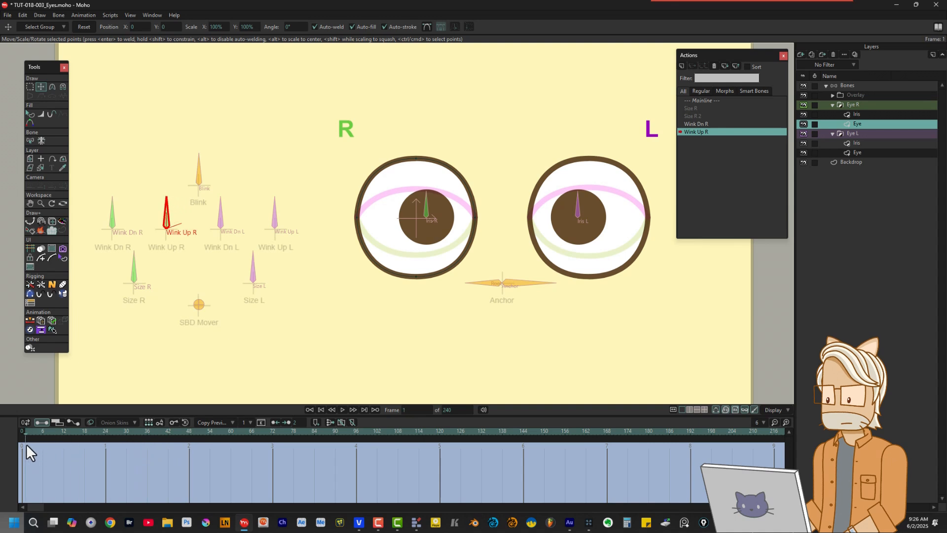
{"action": "key", "text": "ctrl+f"}
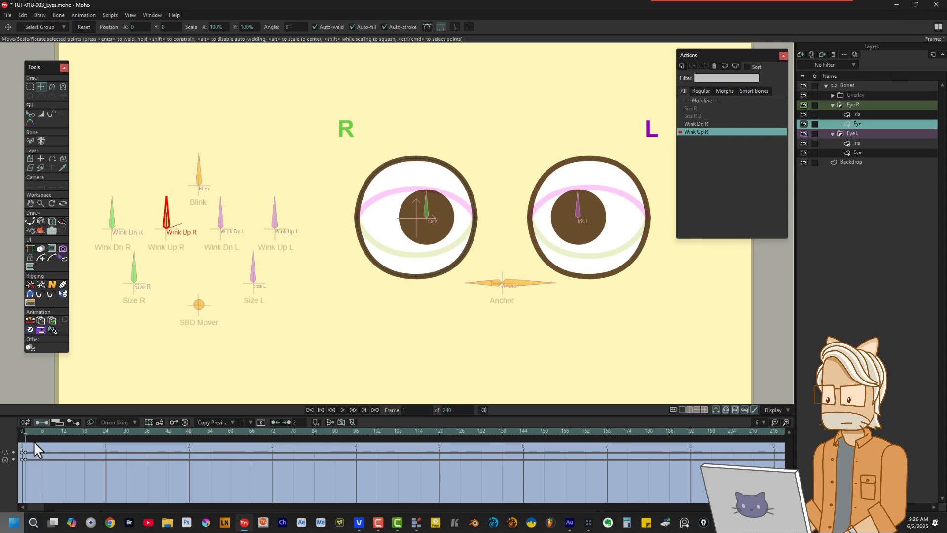
{"action": "key", "text": "space"}
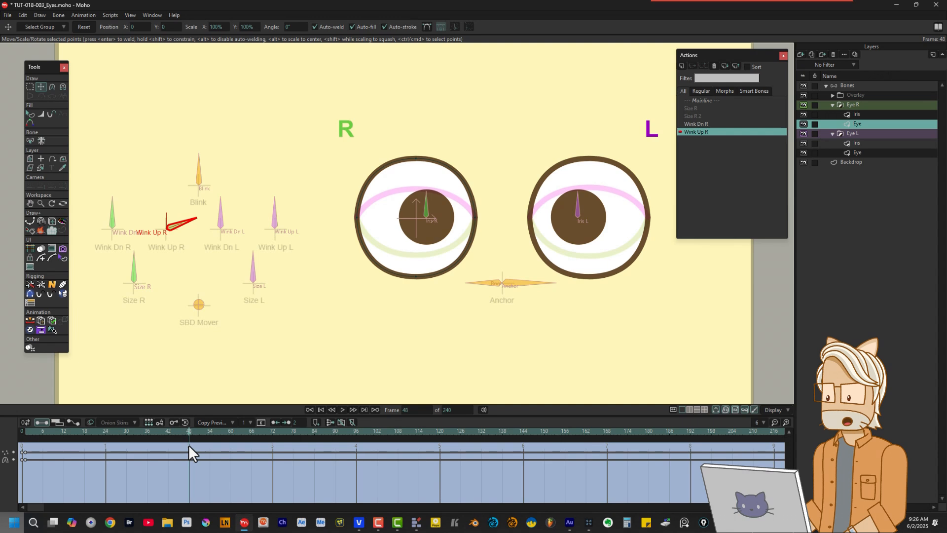
At frame 48, close Eye R upward by moving its upper and lower points onto the pink guide curve, the lower one at Y about 0.151.
{"action": "left_click", "coordinate": [418, 144], "text": "shift"}
{"action": "left_click_drag", "start_coordinate": [418, 145], "coordinate": [417, 298]}
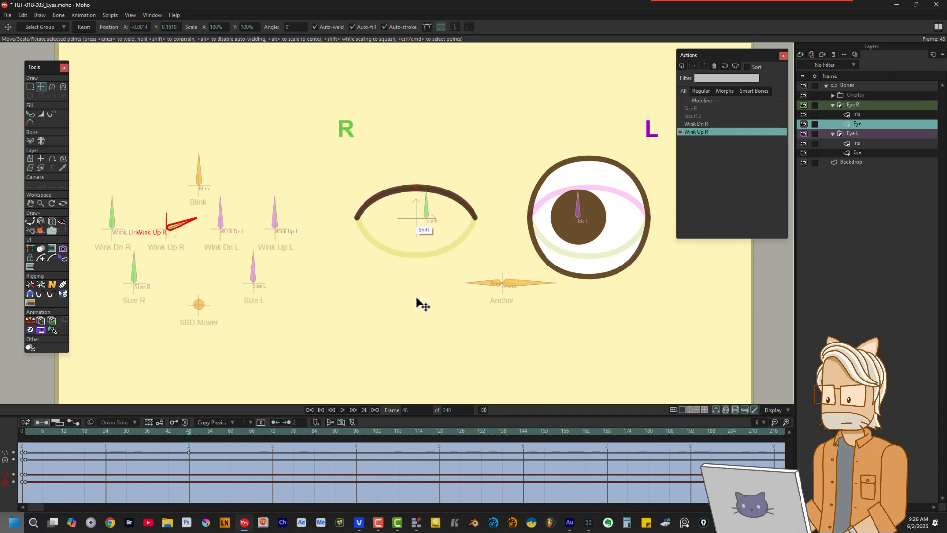
{"action": "key", "text": "z"}
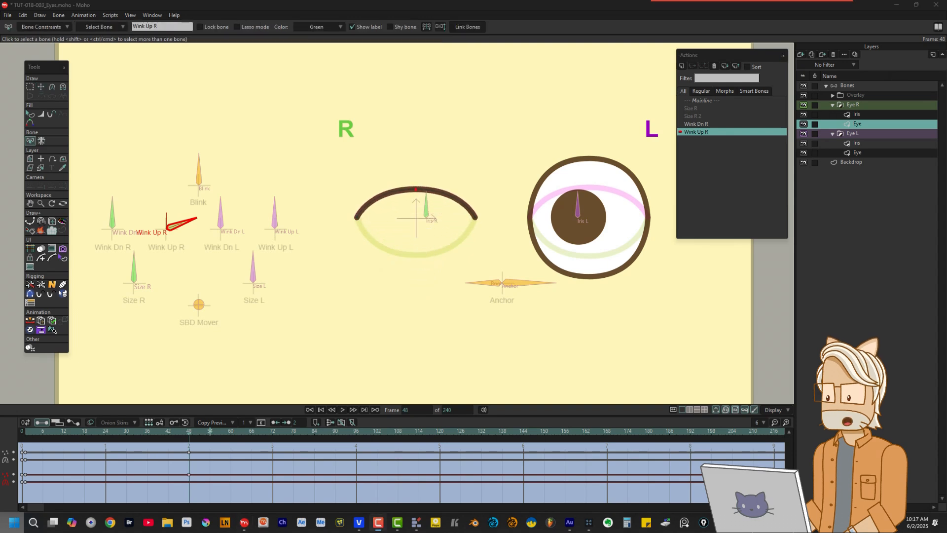
Set the eye points' keyframes in the Wink Up R action to Linear interpolation and scrub from frame 1 to preview the wink.
{"action": "left_click_drag", "start_coordinate": [209, 446], "coordinate": [27, 491]}
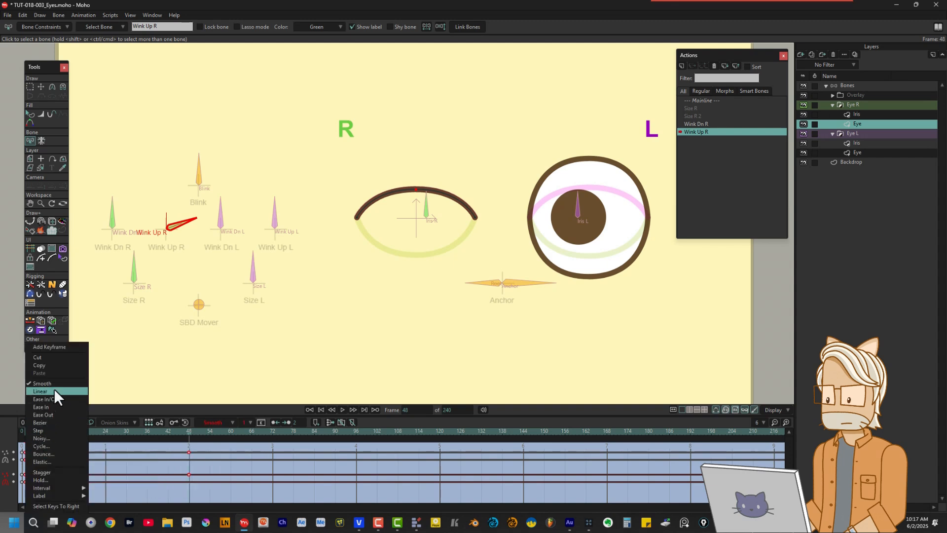
{"action": "left_click", "coordinate": [54, 390]}
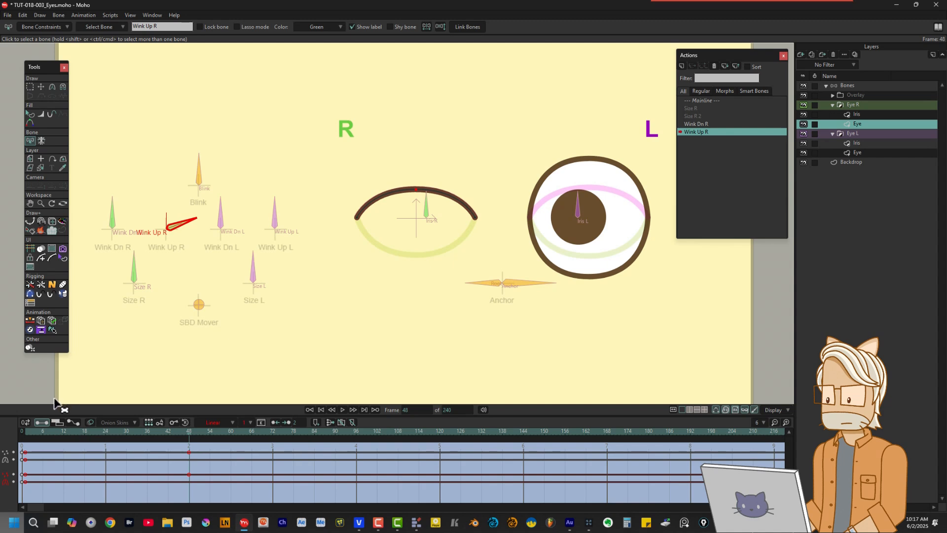
{"action": "left_click", "coordinate": [24, 433]}
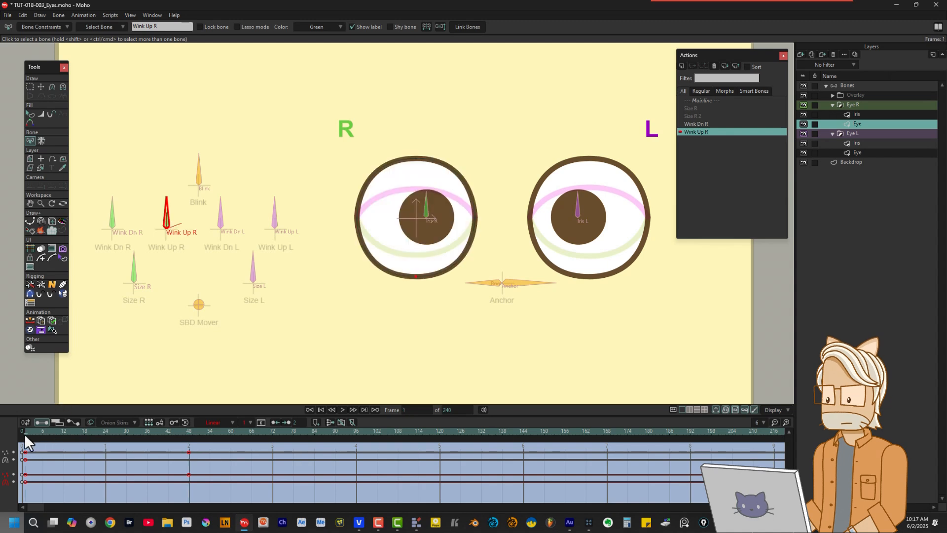
{"action": "scroll", "coordinate": [25, 432], "scroll_direction": "down", "scroll_amount": 20}
{"action": "scroll", "coordinate": [25, 432], "scroll_direction": "up", "scroll_amount": 20}
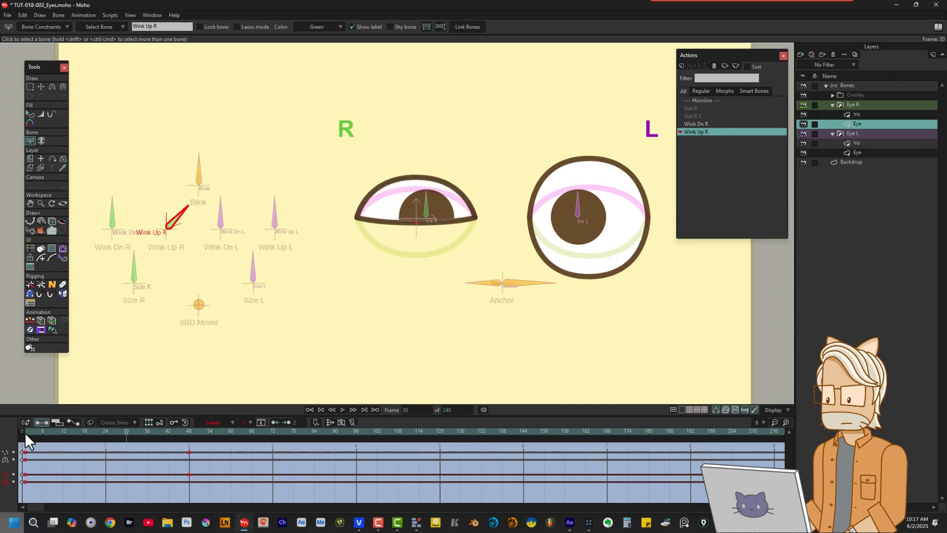
{"action": "scroll", "coordinate": [25, 432], "scroll_direction": "down", "scroll_amount": 20}
{"action": "scroll", "coordinate": [25, 432], "scroll_direction": "up", "scroll_amount": 20}
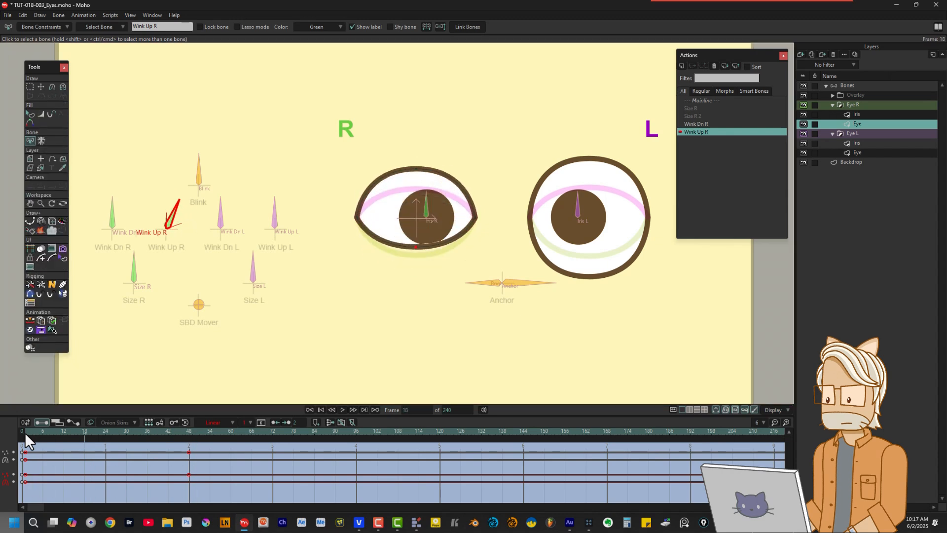
Return to the Mainline, select the Bones layer and swing the Wink Up R bone to test its wink on Eye R.
{"action": "left_click", "coordinate": [710, 99]}
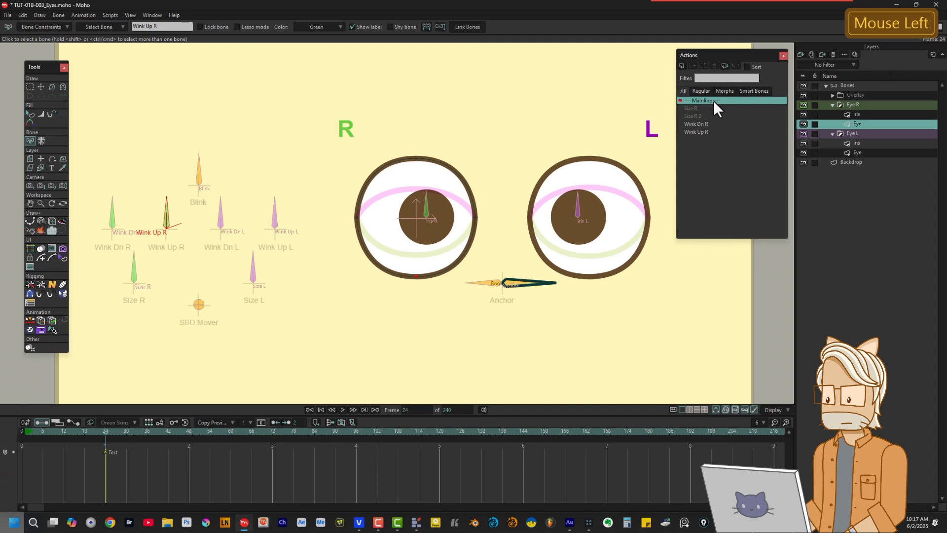
{"action": "left_click", "coordinate": [839, 85]}
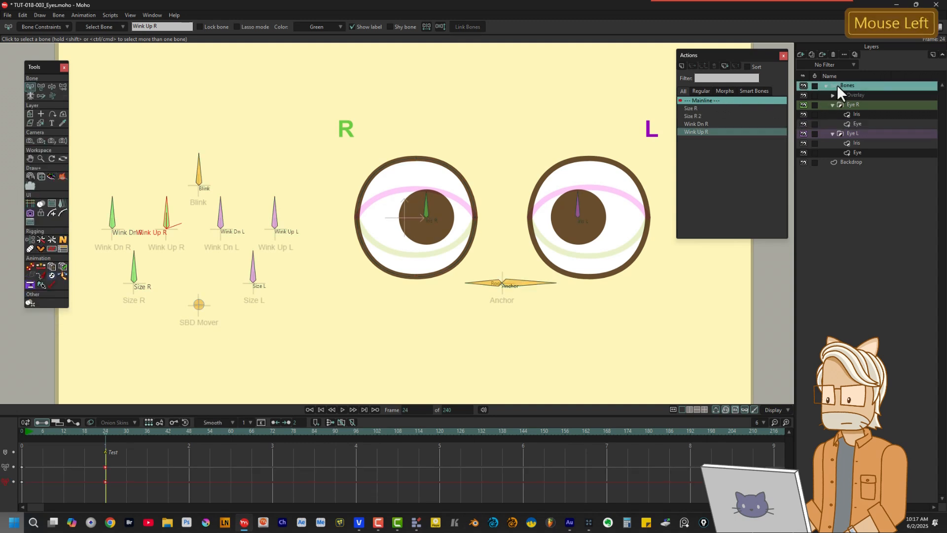
{"action": "left_click", "coordinate": [52, 86]}
{"action": "left_click_drag", "start_coordinate": [168, 208], "coordinate": [167, 208]}
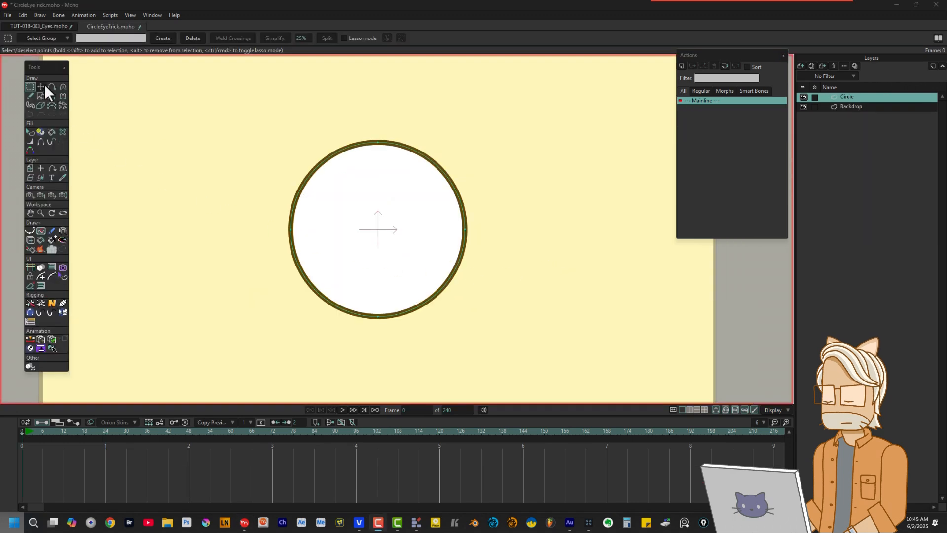
In the CircleEyeTrick document, try moving the circle's top point down to the bottom and its bottom point up to the top, undoing each move.
{"action": "left_click", "coordinate": [41, 86]}
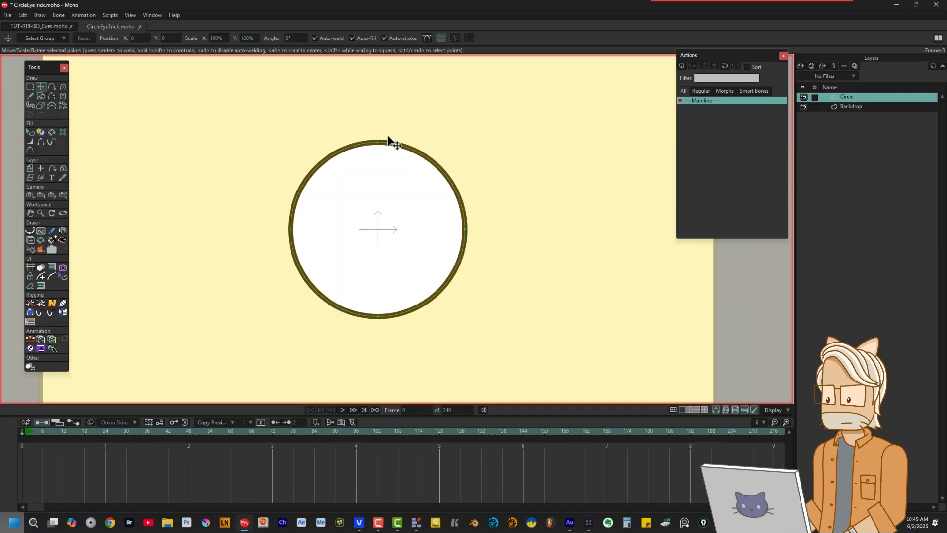
{"action": "left_click_drag", "start_coordinate": [386, 131], "coordinate": [389, 294]}
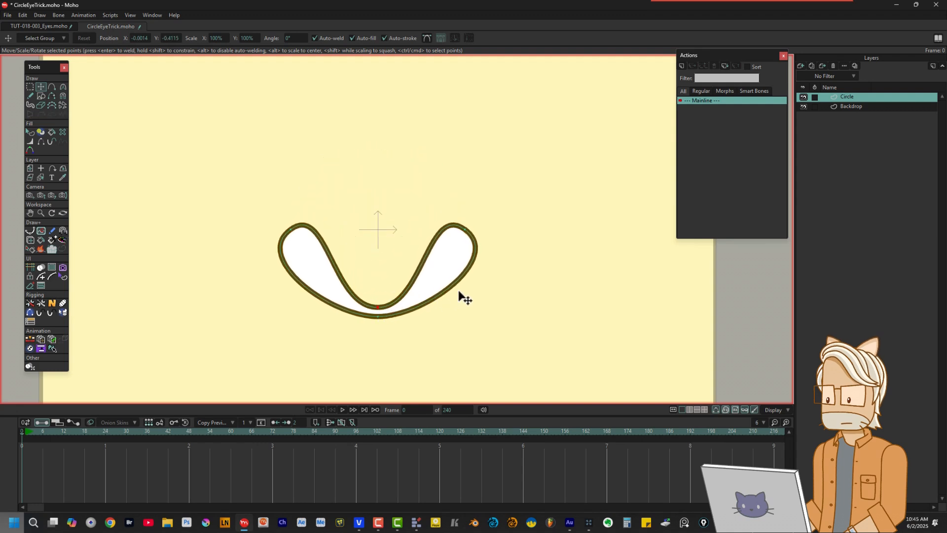
{"action": "key", "text": "ctrl+z"}
{"action": "left_click_drag", "start_coordinate": [384, 338], "coordinate": [383, 196]}
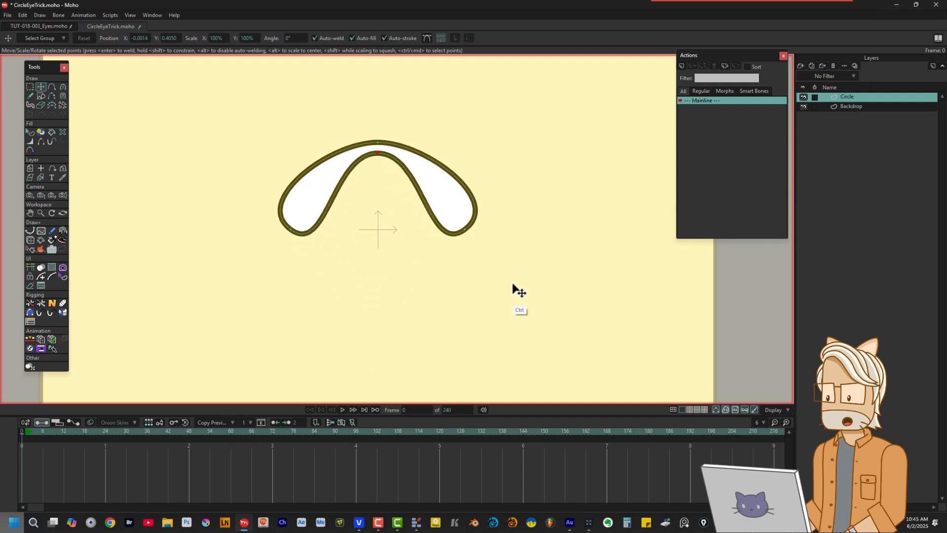
{"action": "key", "text": "ctrl+z"}
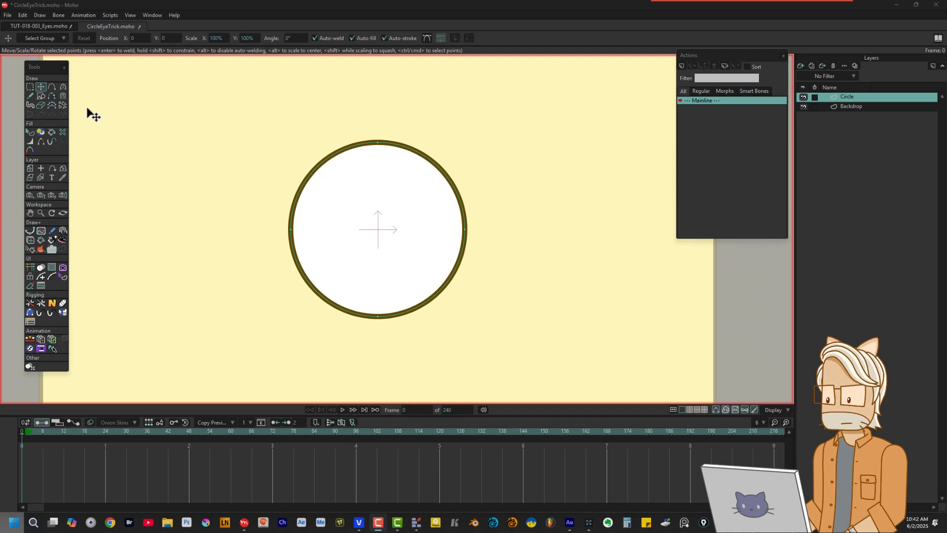
Peak the circle's two side points to give them sharp corners with a curvature of 0.
{"action": "left_click", "coordinate": [63, 87]}
{"action": "left_click_drag", "start_coordinate": [277, 218], "coordinate": [493, 254]}
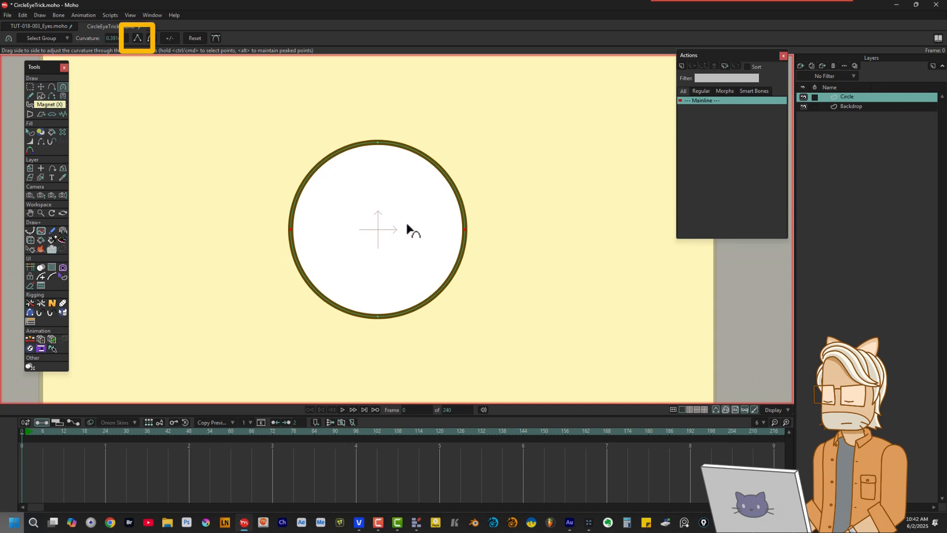
{"action": "left_click", "coordinate": [137, 37]}
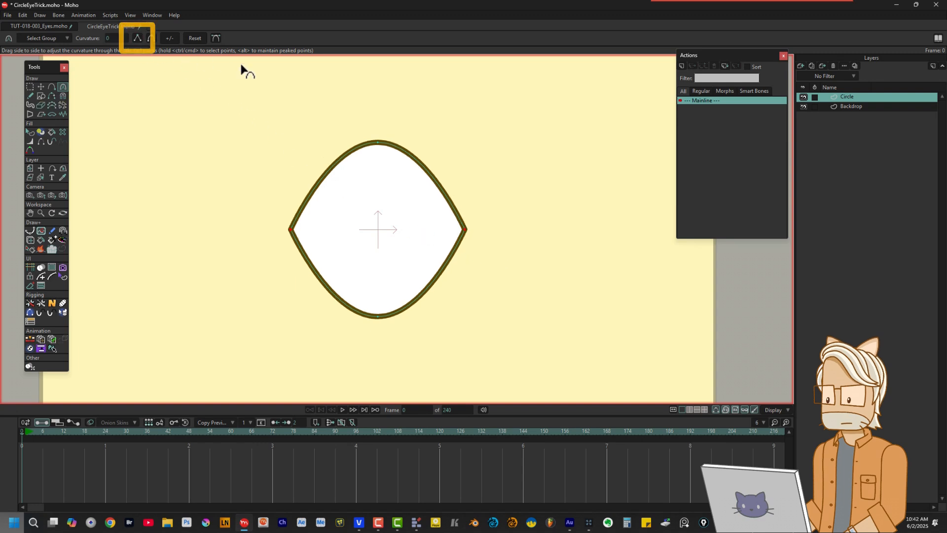
Increase the curvature of the circle's top and bottom points until the outline is nearly round again, and deselect them.
{"action": "left_click_drag", "start_coordinate": [392, 124], "coordinate": [357, 343]}
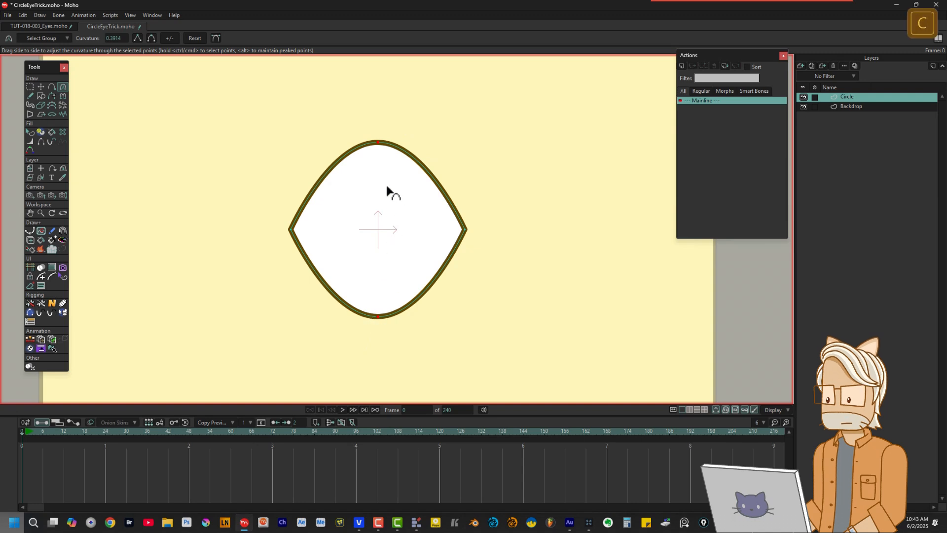
{"action": "mouse_move", "coordinate": [377, 143]}
{"action": "left_mouse_down"}
{"action": "mouse_move", "coordinate": [633, 164]}
{"action": "mouse_move", "coordinate": [581, 187]}
{"action": "left_mouse_up"}
{"action": "key", "text": "Escape"}
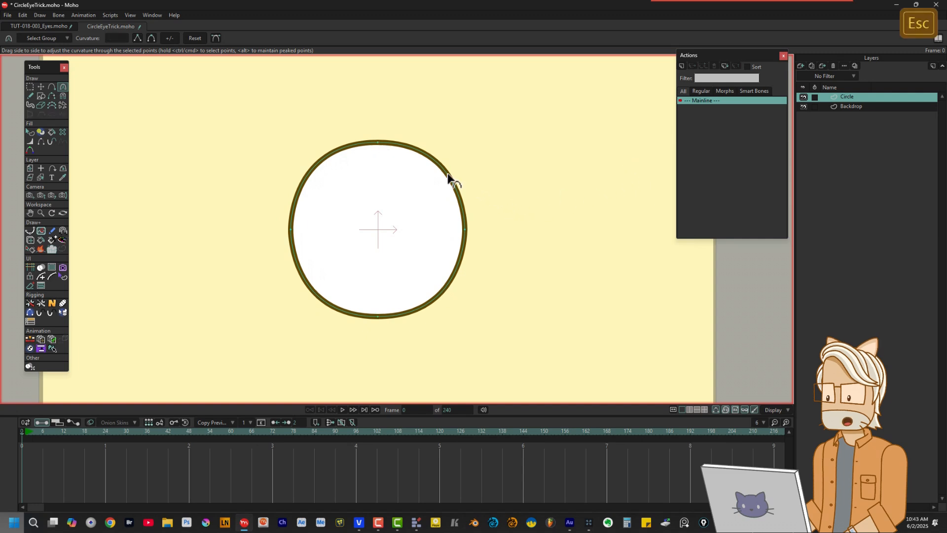
Test closing the peaked circle by moving its top point down and its bottom point up, undoing each move.
{"action": "key", "text": "t"}
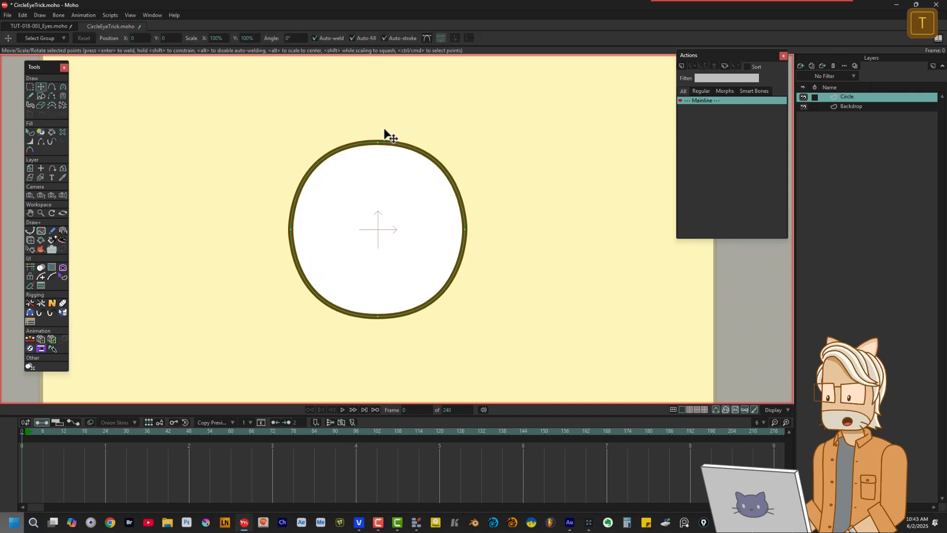
{"action": "left_click_drag", "start_coordinate": [386, 129], "coordinate": [379, 292]}
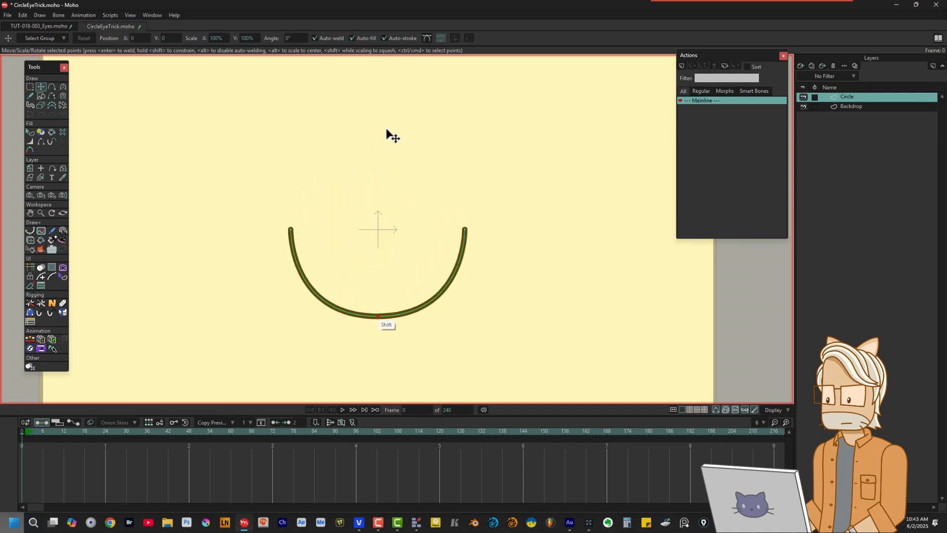
{"action": "key", "text": "ctrl+z"}
{"action": "mouse_move", "coordinate": [383, 339]}
{"action": "left_mouse_down"}
{"action": "mouse_move", "coordinate": [382, 182]}
{"action": "mouse_move", "coordinate": [395, 173]}
{"action": "left_mouse_up"}
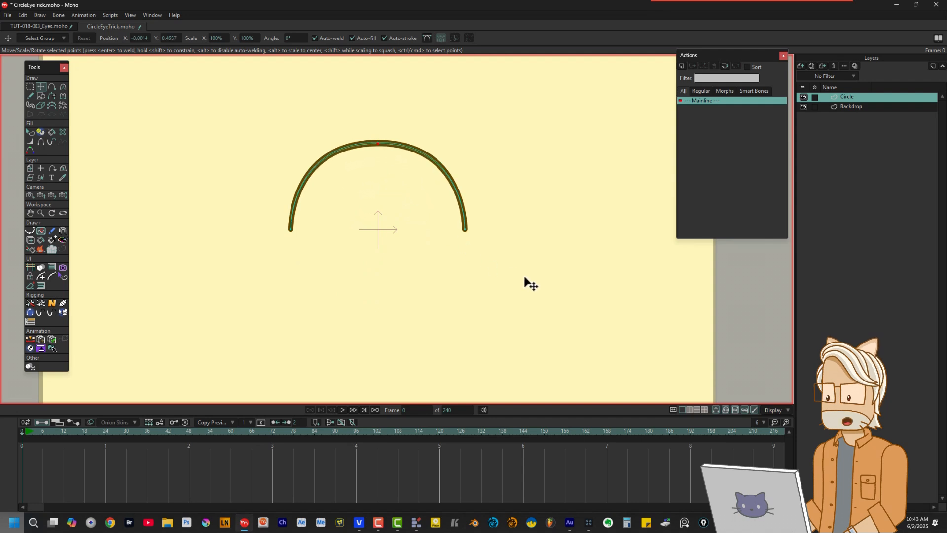
{"action": "key", "text": "ctrl+z"}
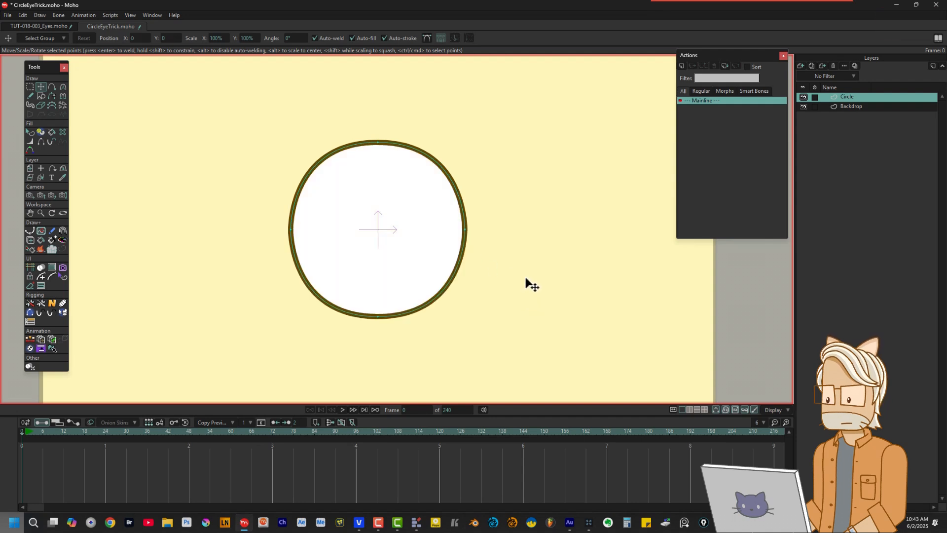
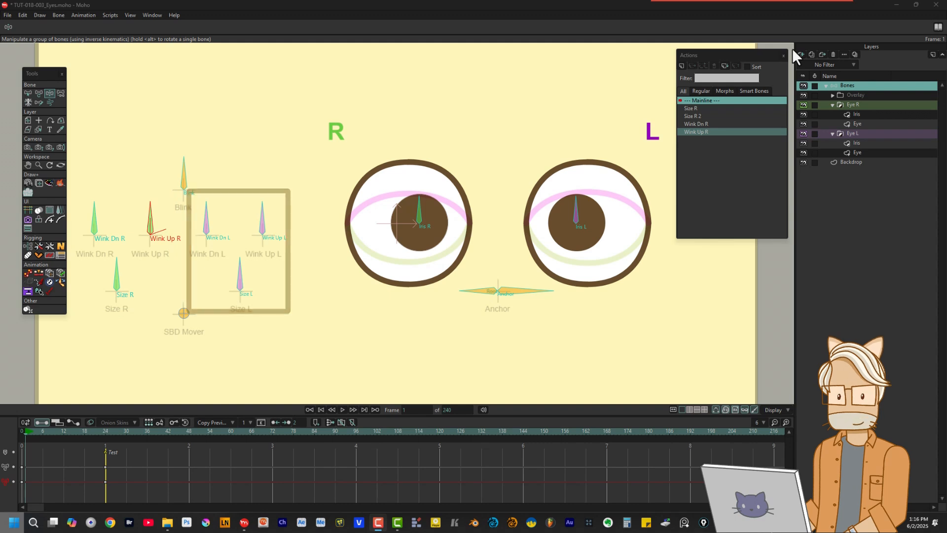
Back in the TUT-018-003_Eyes document, select the Size L bone and enable its angle constraints.
{"action": "left_click", "coordinate": [30, 93]}
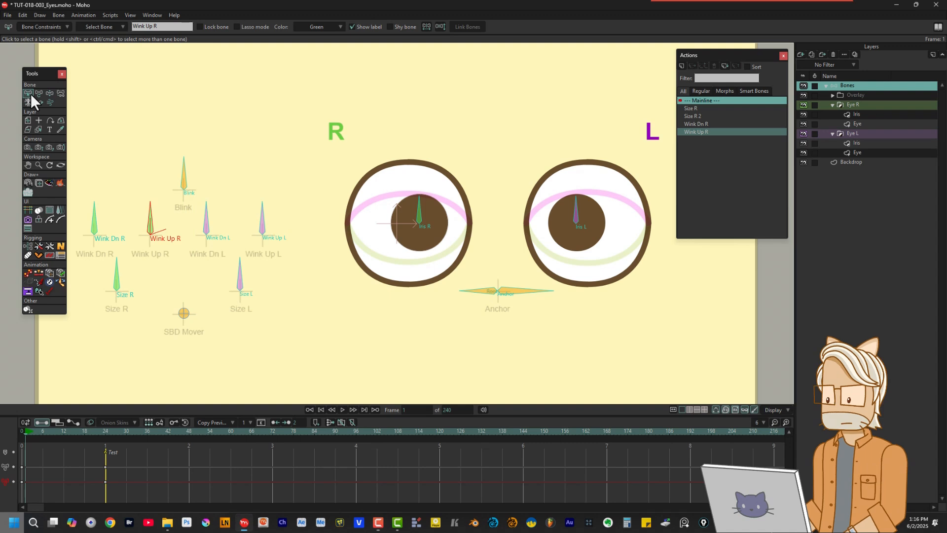
{"action": "left_click", "coordinate": [237, 279]}
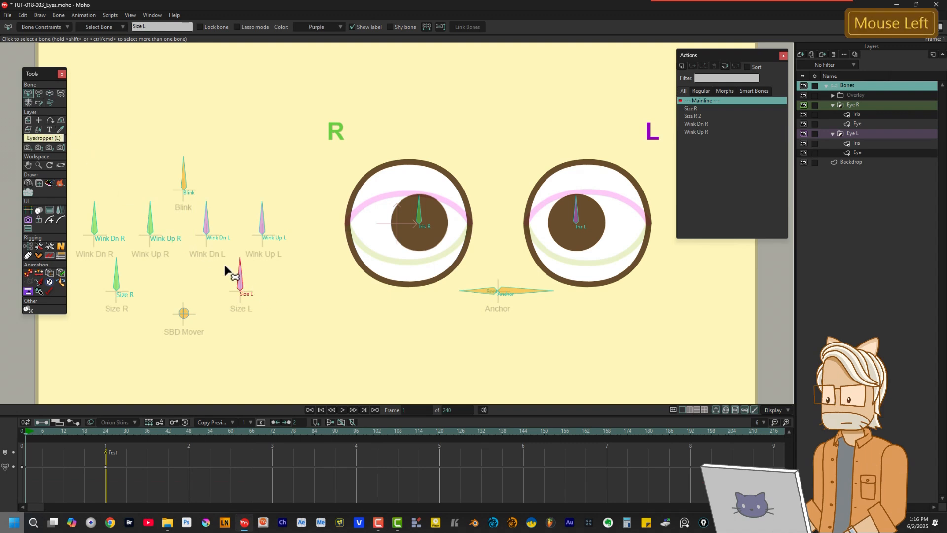
{"action": "left_click", "coordinate": [48, 26]}
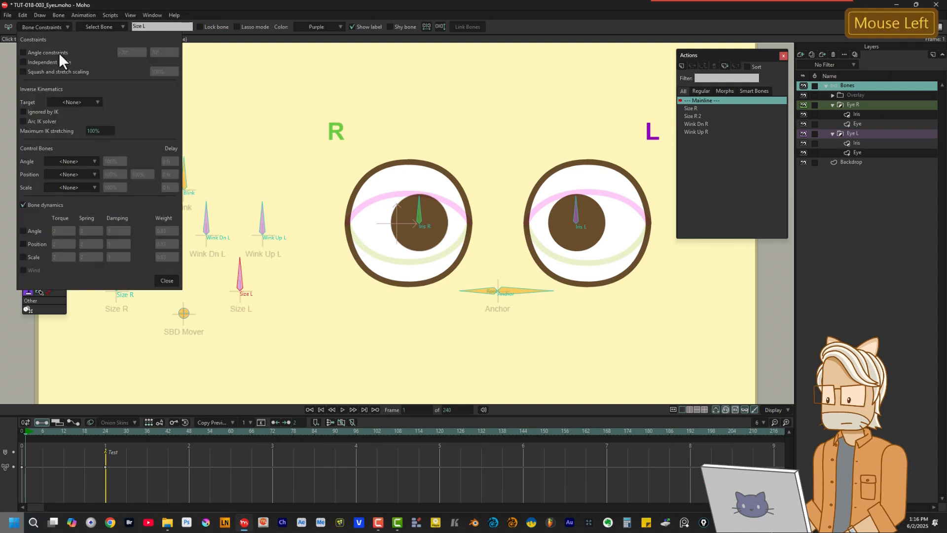
{"action": "left_click", "coordinate": [58, 52]}
{"action": "left_click", "coordinate": [166, 281]}
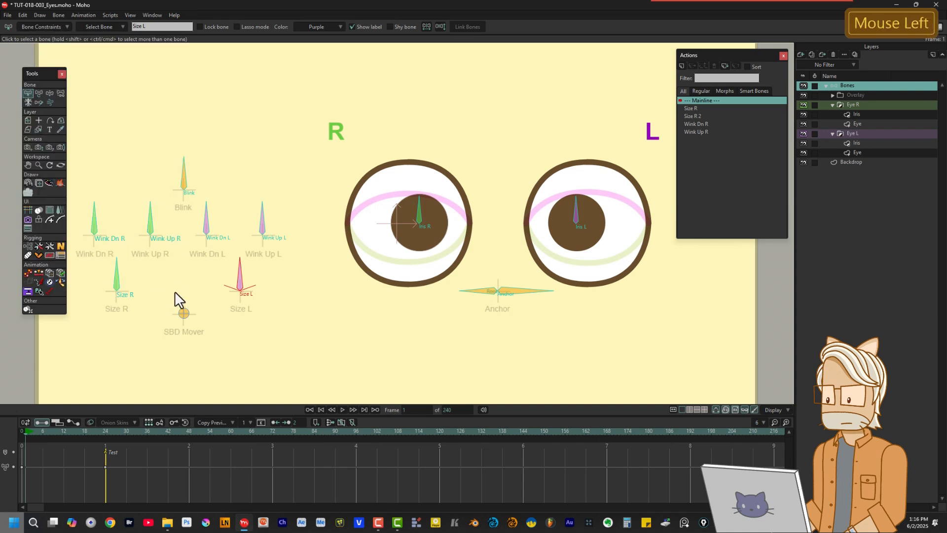
Create two smart bone actions for the Size L bone, named Size L and Size L 2.
{"action": "left_click", "coordinate": [682, 65]}
{"action": "left_click", "coordinate": [477, 289]}
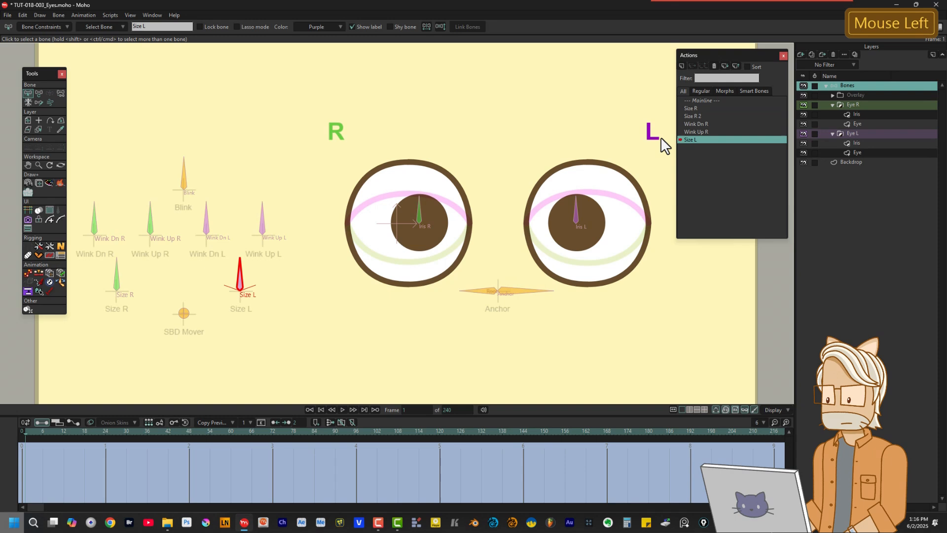
{"action": "left_click", "coordinate": [682, 66]}
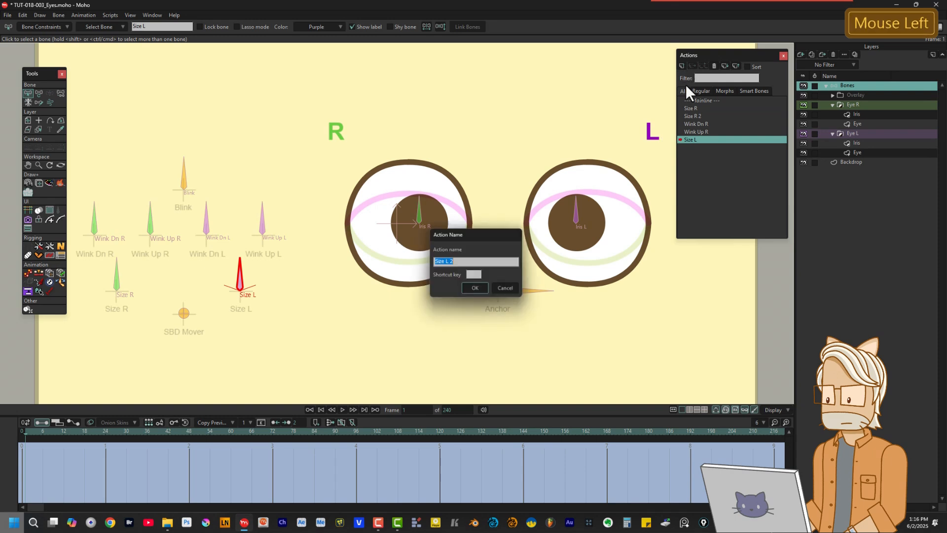
{"action": "left_click", "coordinate": [477, 289]}
In the Size L action, rotate the Size L bone clockwise to its 20° limit at frame 48.
{"action": "left_click", "coordinate": [700, 139]}
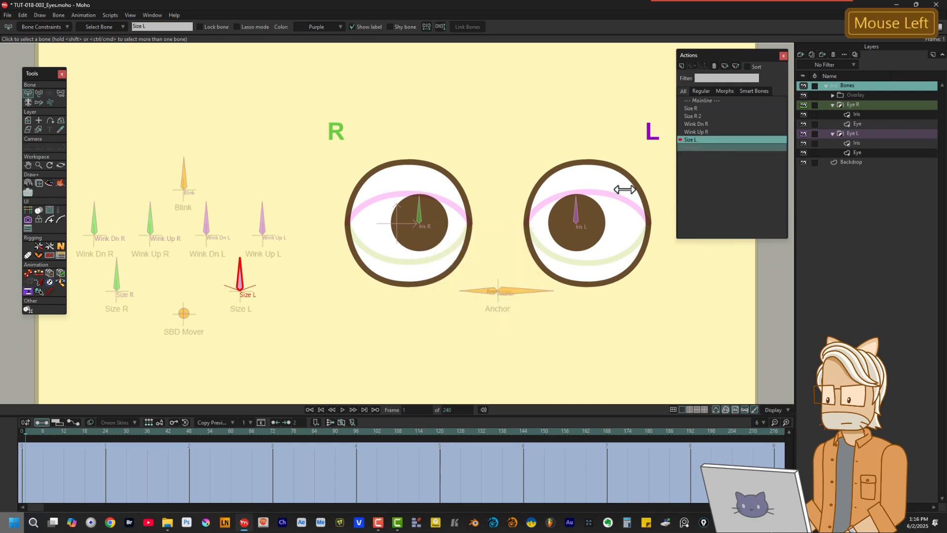
{"action": "left_click_drag", "start_coordinate": [33, 432], "coordinate": [81, 433]}
{"action": "left_click", "coordinate": [39, 92]}
{"action": "left_click_drag", "start_coordinate": [241, 277], "coordinate": [276, 309]}
Set the Size L bone's keyframes at frames 1 and 48 of the Size L action to Linear interpolation.
{"action": "left_click", "coordinate": [25, 466]}
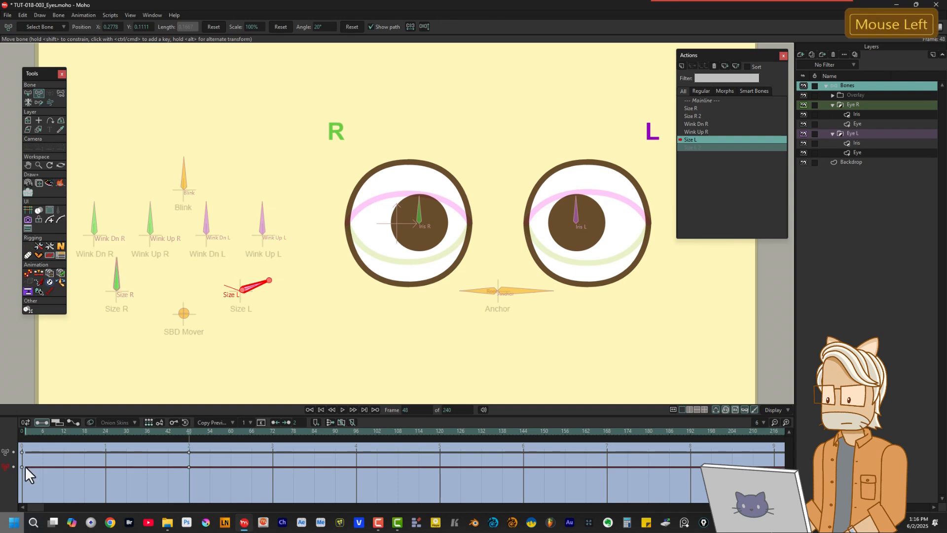
{"action": "right_click", "coordinate": [25, 466]}
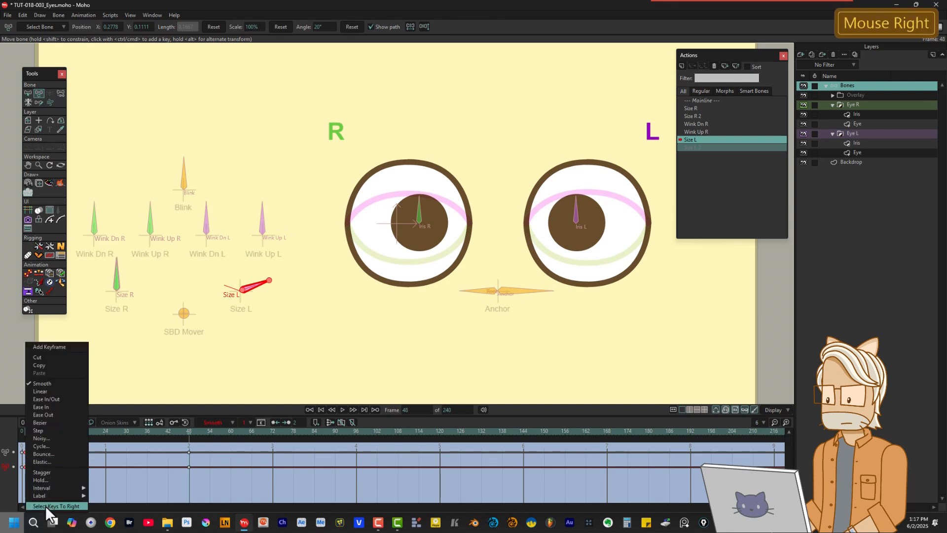
{"action": "left_click", "coordinate": [45, 506]}
{"action": "right_click", "coordinate": [25, 466]}
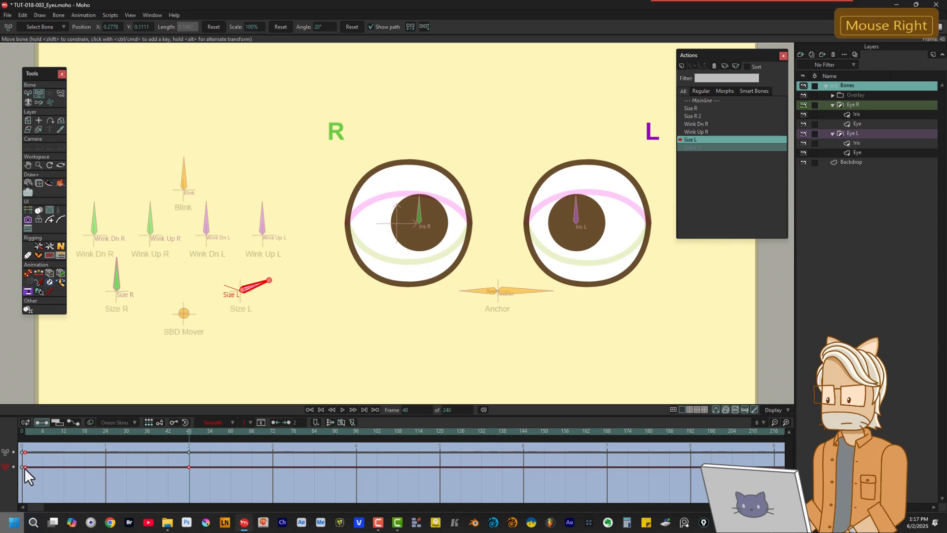
{"action": "left_click", "coordinate": [41, 390]}
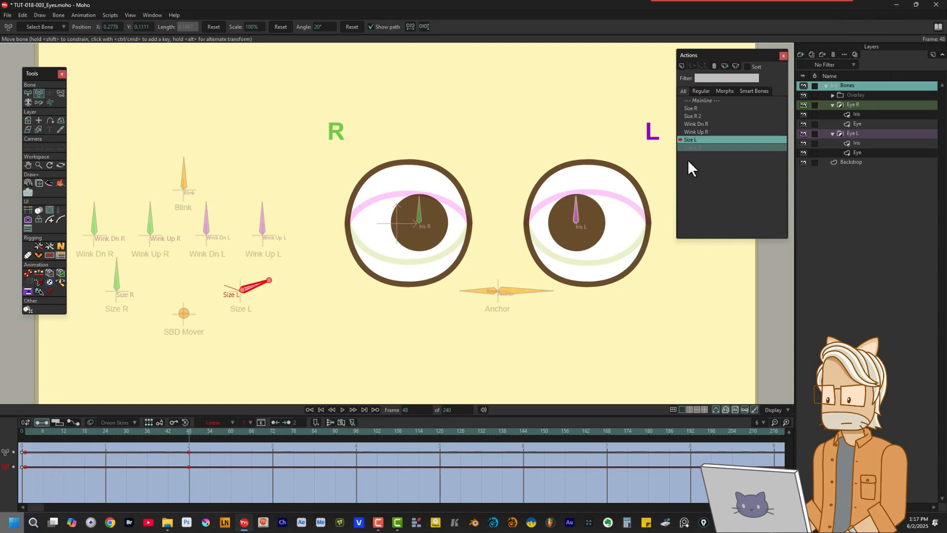
In the Size L 2 action, rotate the Size L bone counterclockwise to its 160° limit at frame 48.
{"action": "double_click", "coordinate": [696, 147]}
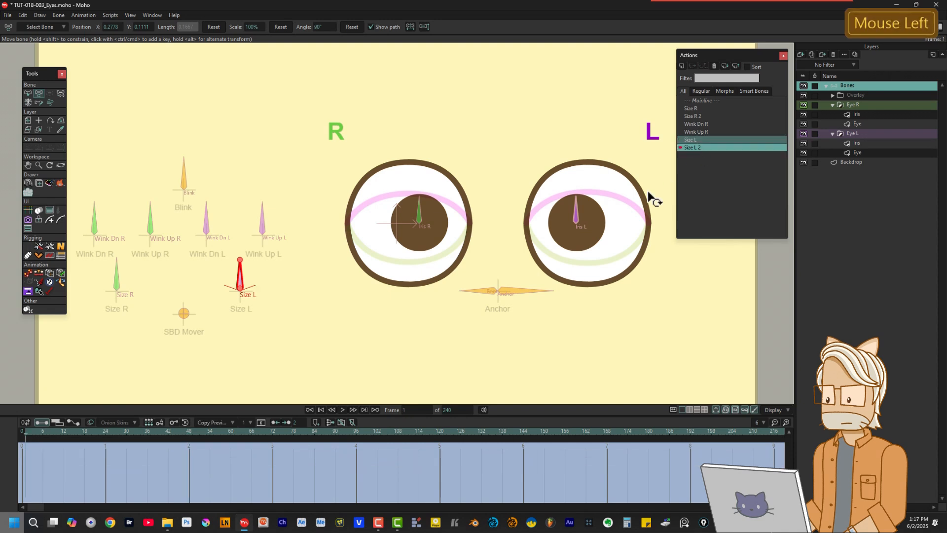
{"action": "left_click_drag", "start_coordinate": [31, 434], "coordinate": [187, 439]}
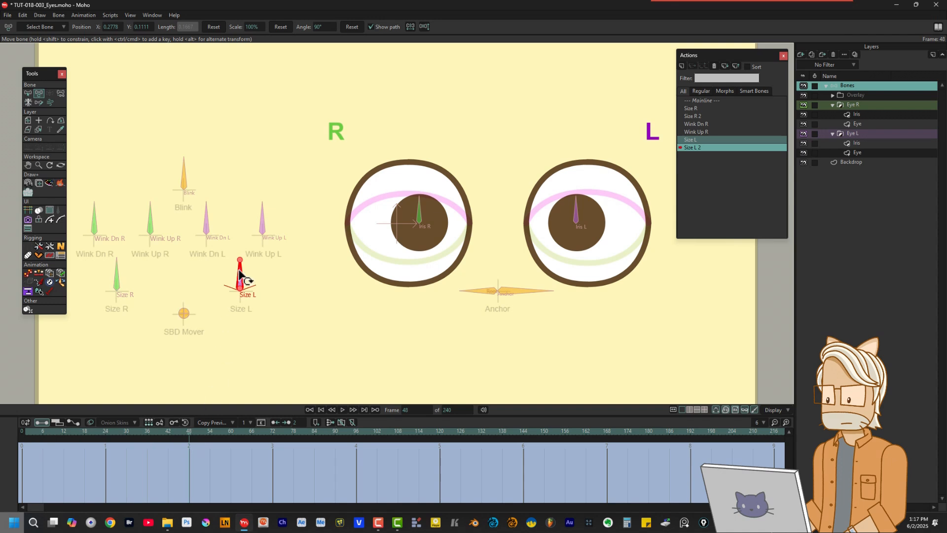
{"action": "left_click_drag", "start_coordinate": [241, 275], "coordinate": [195, 313]}
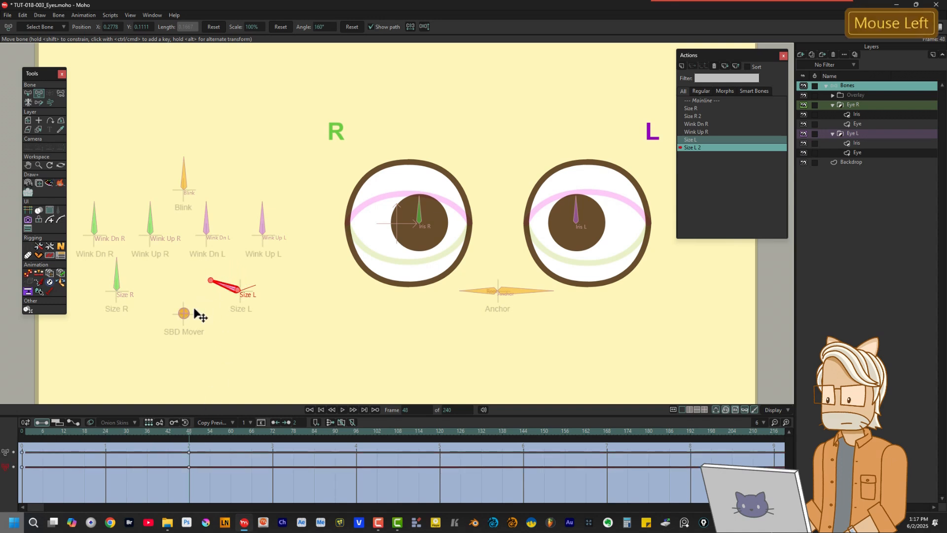
Set the Size L bone's keyframes at frames 1 and 48 of the Size L 2 action to Linear interpolation.
{"action": "left_click", "coordinate": [25, 467]}
{"action": "right_click", "coordinate": [24, 464]}
{"action": "left_click", "coordinate": [49, 508]}
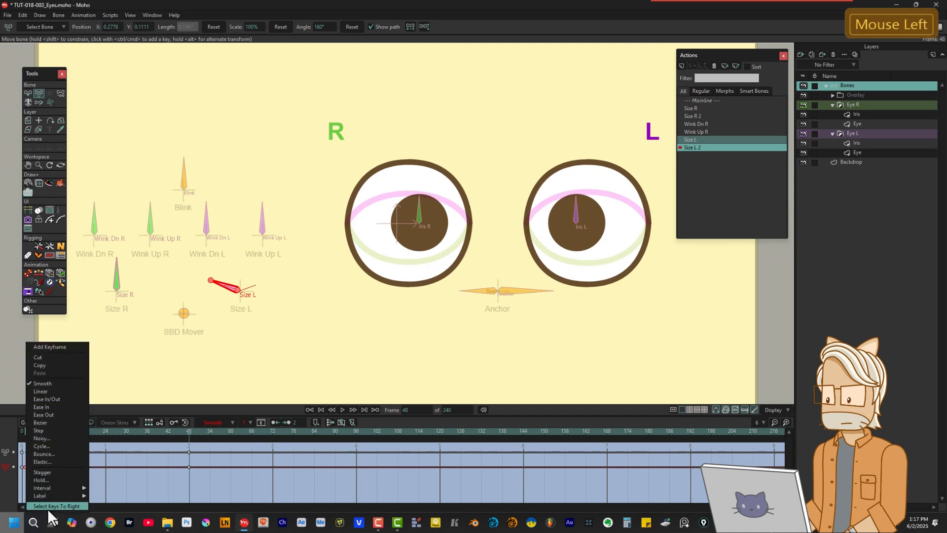
{"action": "left_click", "coordinate": [50, 507]}
{"action": "right_click", "coordinate": [25, 466]}
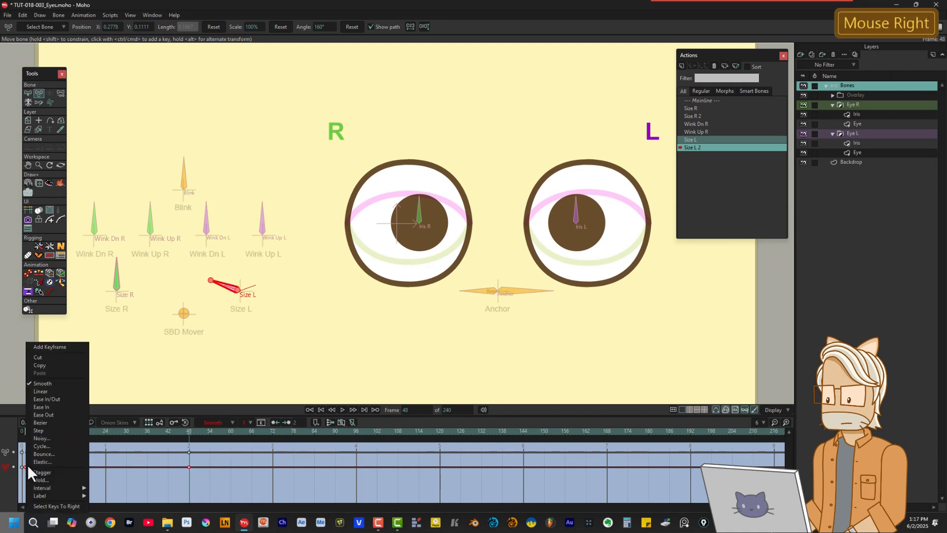
{"action": "left_click", "coordinate": [40, 391]}
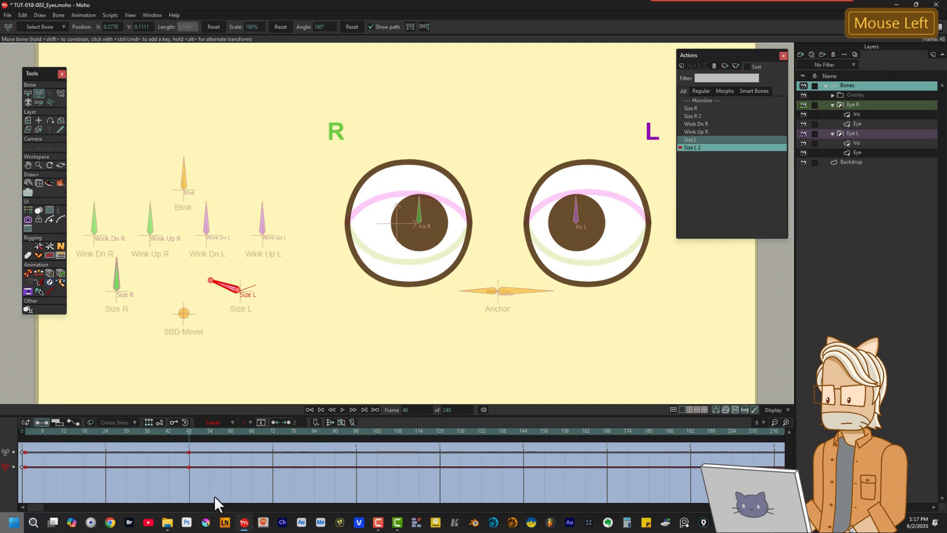
In the Size L action, keyframe the left eye's Iris layer at frame 1 with its scale at about 99.3%.
{"action": "left_click", "coordinate": [705, 140]}
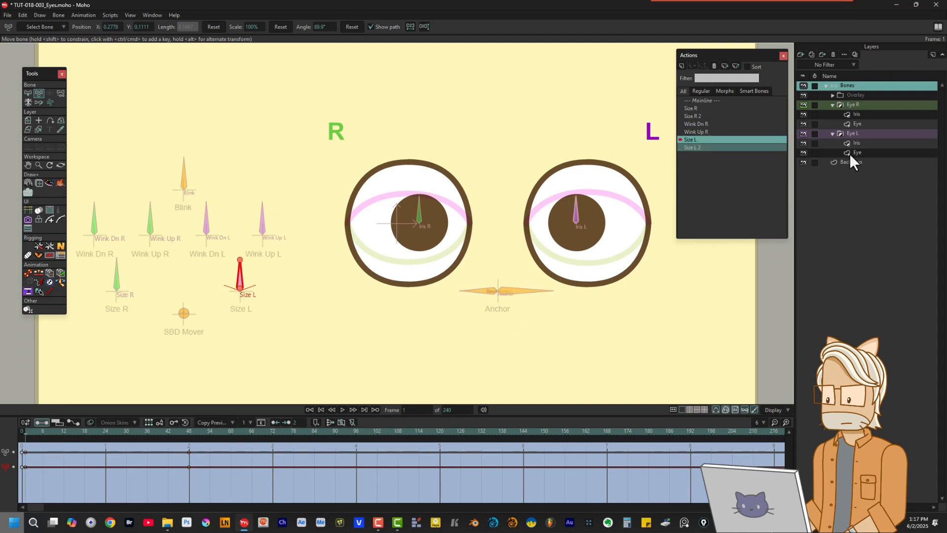
{"action": "left_click", "coordinate": [859, 143]}
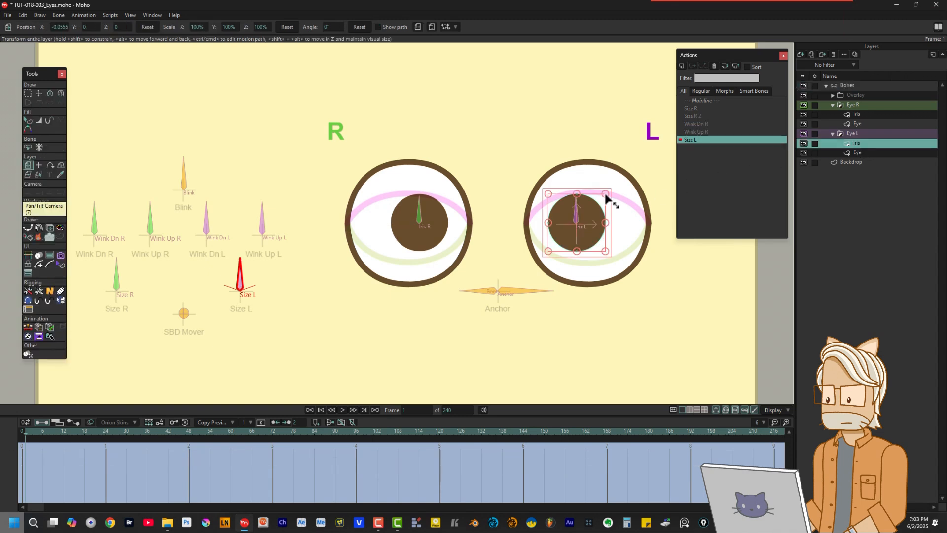
{"action": "left_click_drag", "start_coordinate": [606, 199], "coordinate": [606, 199]}
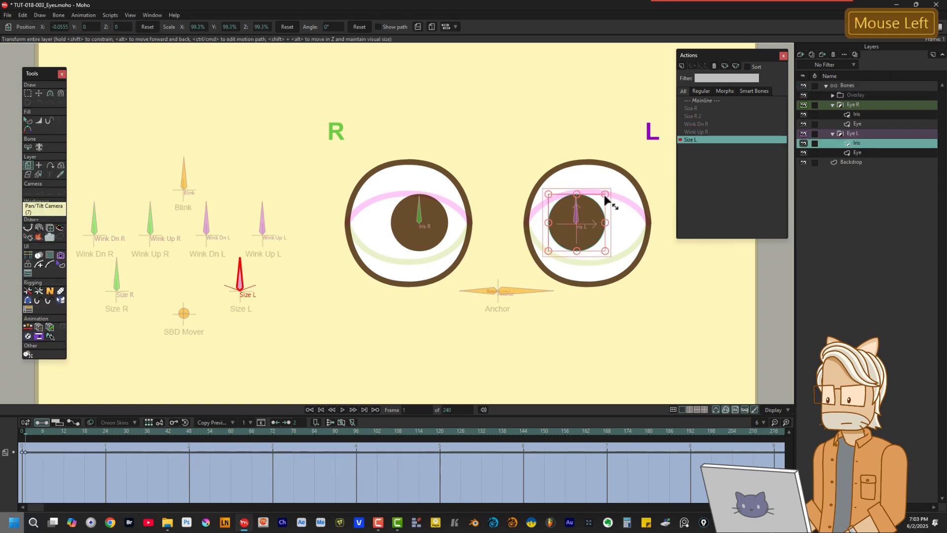
Scale the left Iris layer down to 30% in X, Y and Z at frame 48 of the Size L action.
{"action": "left_click_drag", "start_coordinate": [34, 430], "coordinate": [188, 428]}
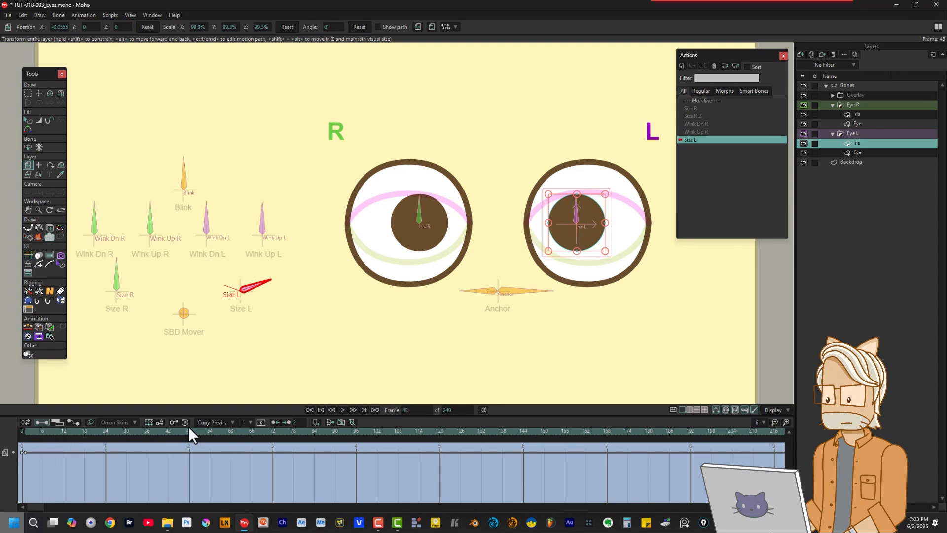
{"action": "left_click_drag", "start_coordinate": [606, 194], "coordinate": [587, 218]}
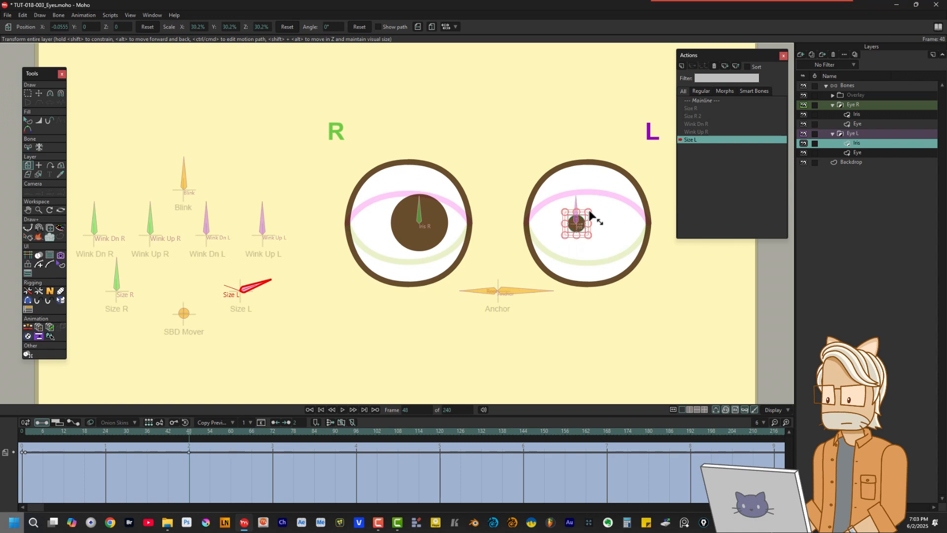
{"action": "left_click", "coordinate": [204, 28]}
{"action": "type", "text": "30"}
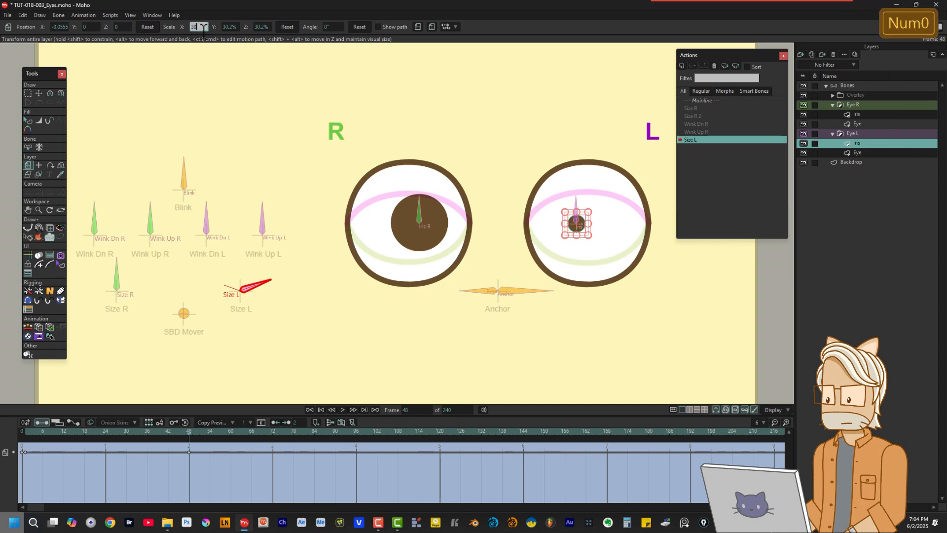
{"action": "key", "text": "Tab"}
{"action": "type", "text": "30"}
{"action": "key", "text": "Tab"}
{"action": "type", "text": "30"}
{"action": "key", "text": "Tab"}
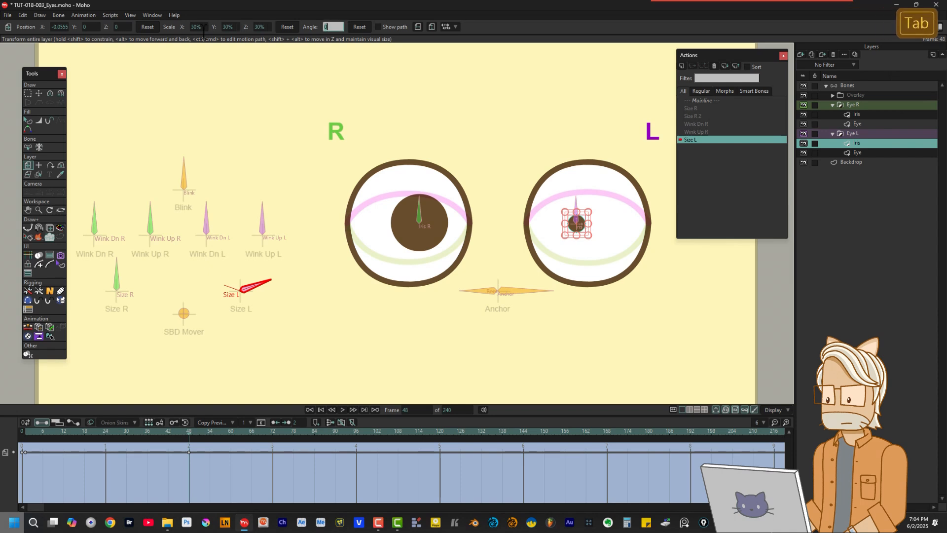
Set the left Iris layer's scale keyframes at frames 1 and 48 of the Size L action to Linear interpolation.
{"action": "left_click_drag", "start_coordinate": [202, 447], "coordinate": [25, 457]}
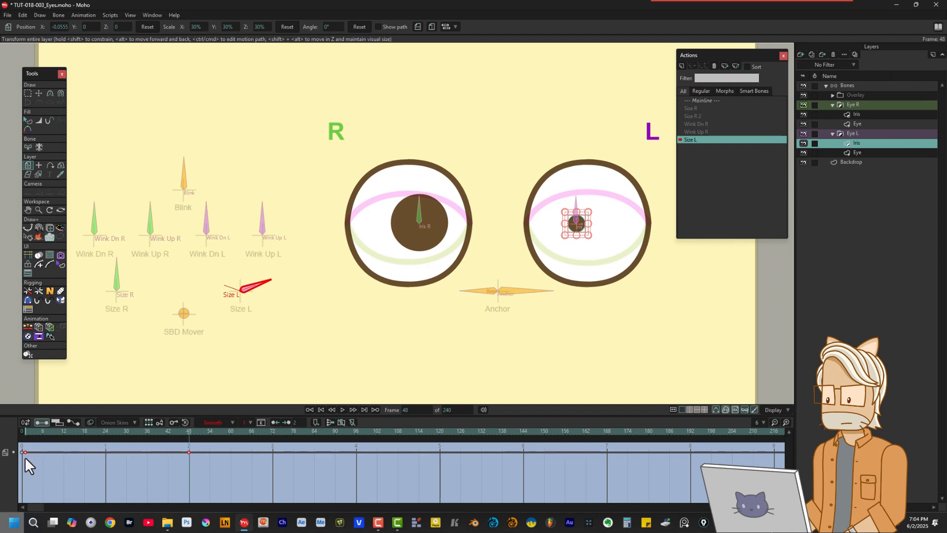
{"action": "right_click", "coordinate": [25, 452]}
{"action": "left_click", "coordinate": [46, 390]}
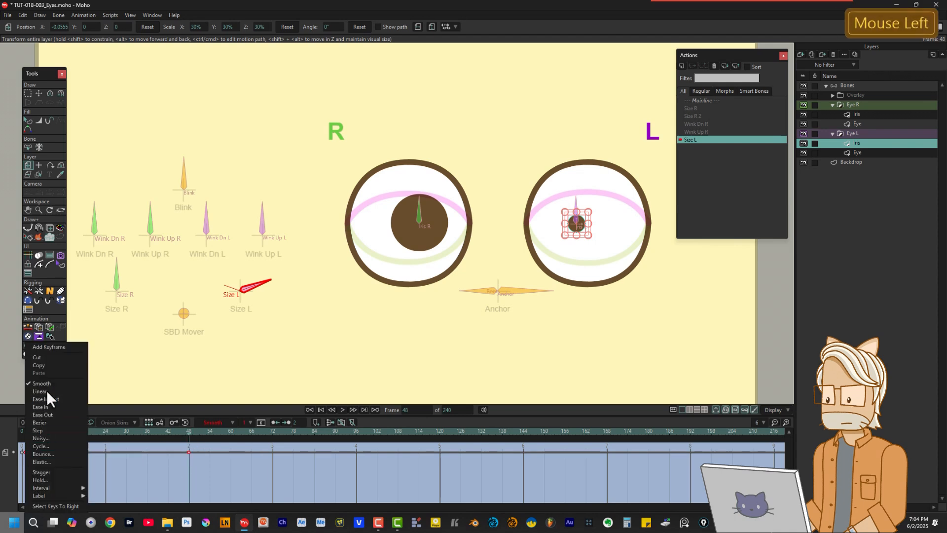
In the Size L 2 action, keyframe the left Iris layer at frame 1 with its scale at about 99.3%.
{"action": "left_click_drag", "start_coordinate": [185, 433], "coordinate": [25, 434]}
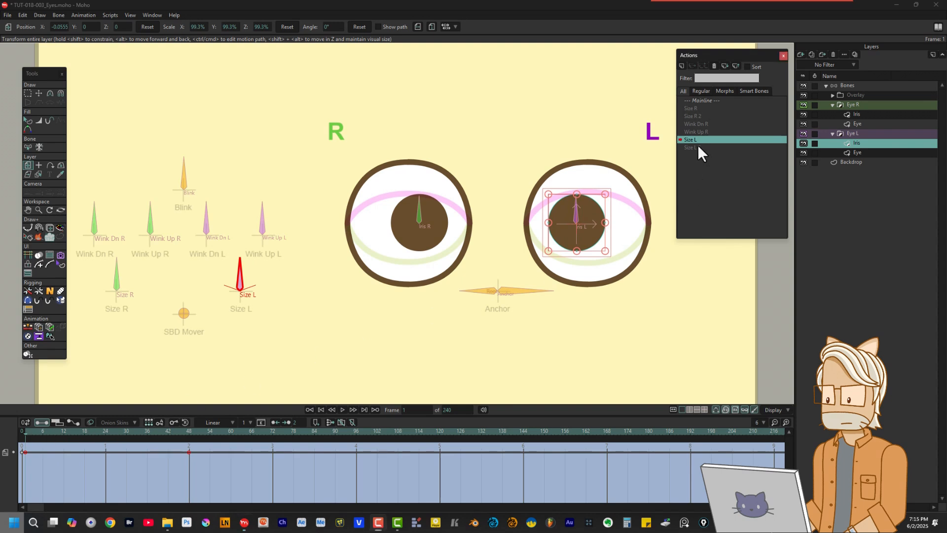
{"action": "left_click", "coordinate": [697, 145]}
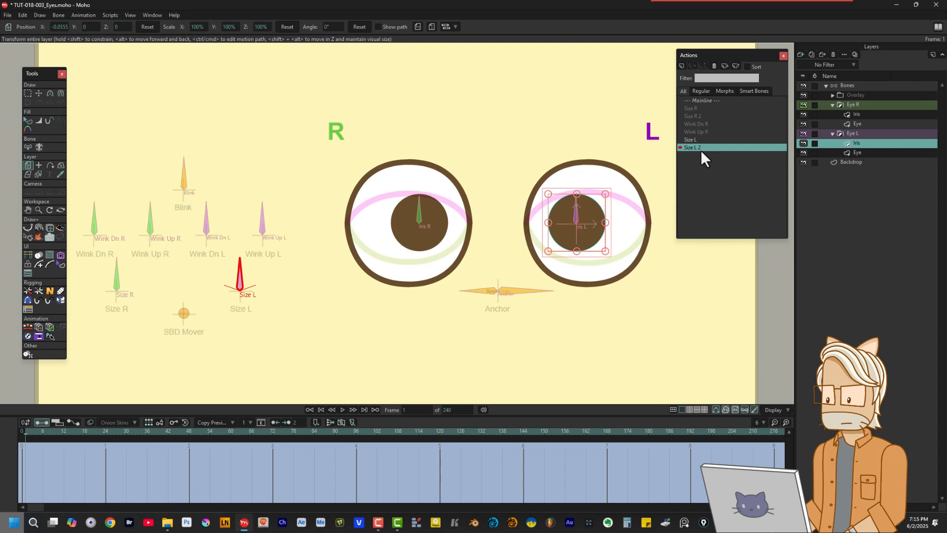
{"action": "left_click_drag", "start_coordinate": [606, 195], "coordinate": [608, 197]}
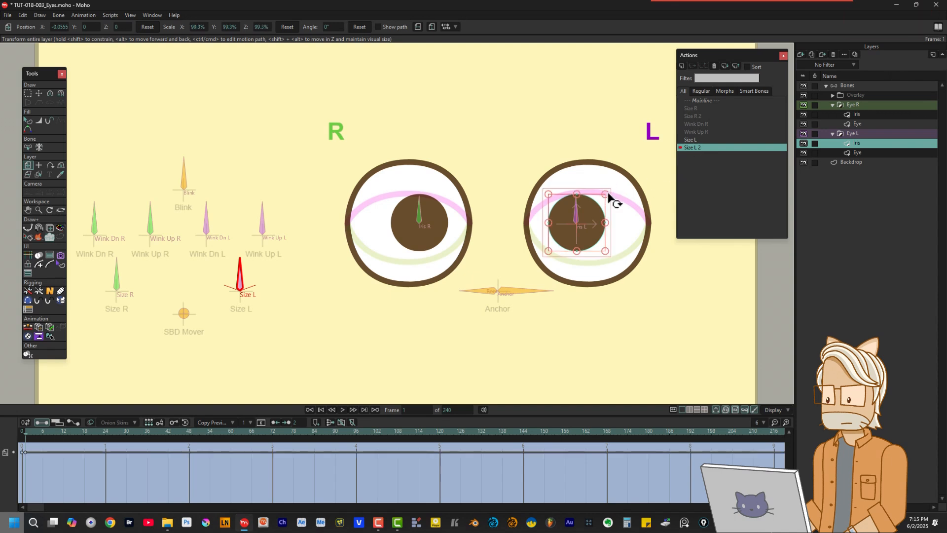
Scale the left Iris layer up to 200% in X, Y and Z at frame 48 of the Size L 2 action.
{"action": "left_click_drag", "start_coordinate": [32, 433], "coordinate": [187, 442]}
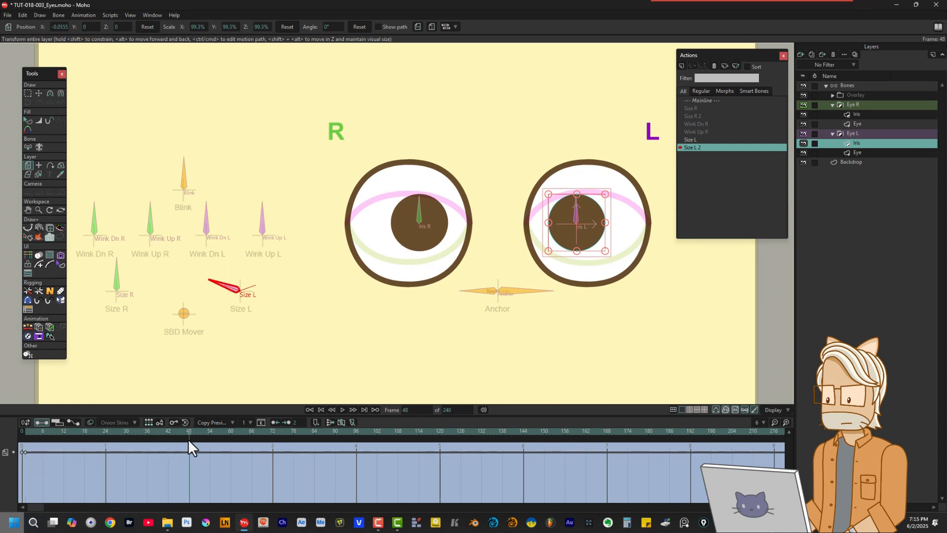
{"action": "left_click", "coordinate": [606, 195]}
{"action": "left_click_drag", "start_coordinate": [607, 195], "coordinate": [636, 176]}
{"action": "left_click_drag", "start_coordinate": [636, 176], "coordinate": [636, 175]}
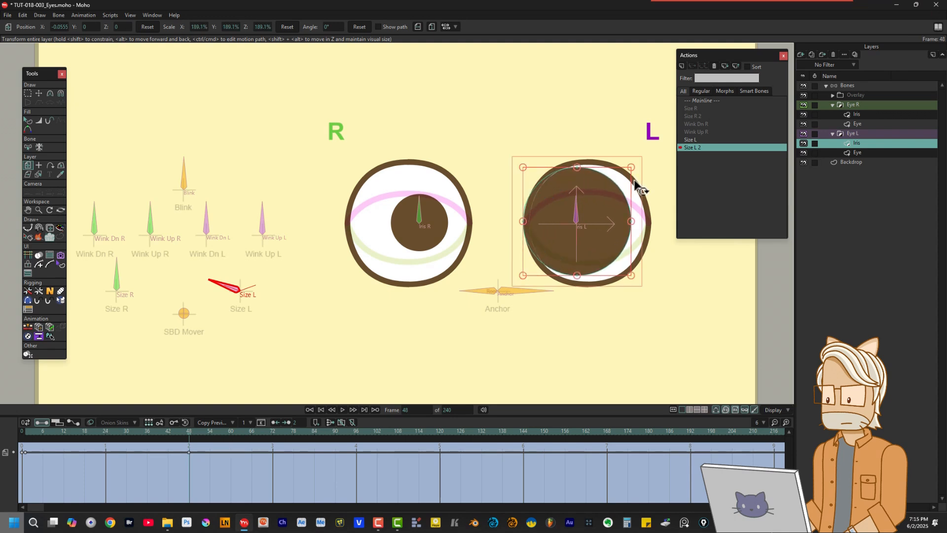
{"action": "left_click", "coordinate": [198, 27]}
{"action": "type", "text": "200"}
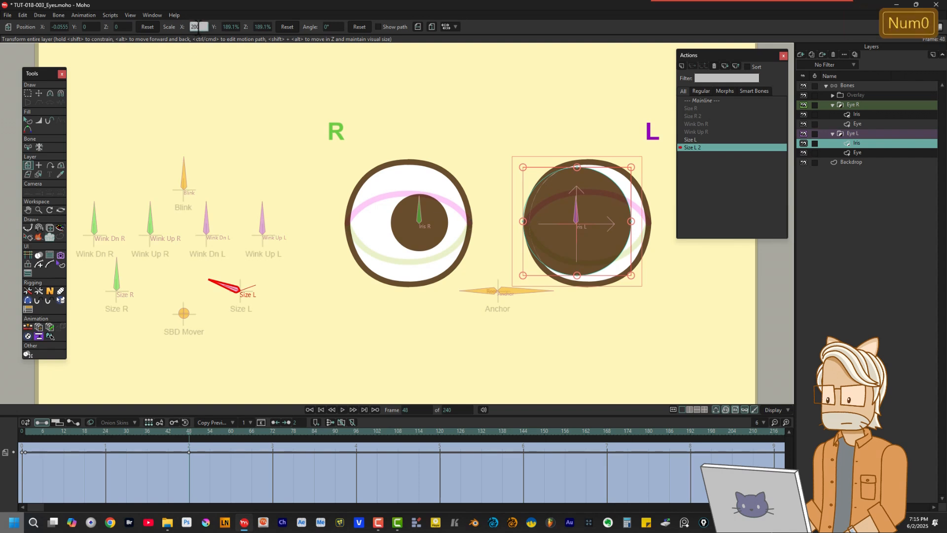
{"action": "key", "text": "Tab"}
{"action": "type", "text": "200"}
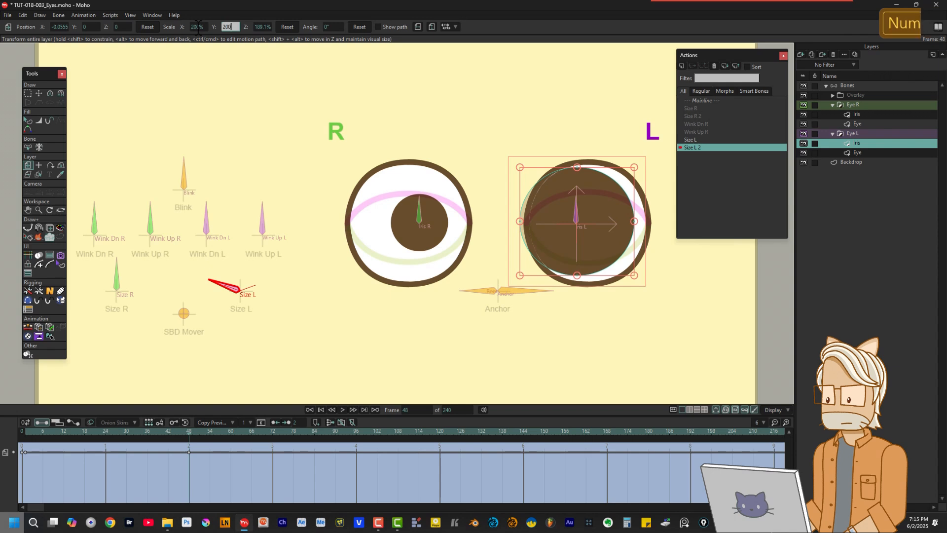
{"action": "key", "text": "Tab"}
{"action": "type", "text": "200"}
{"action": "key", "text": "Return"}
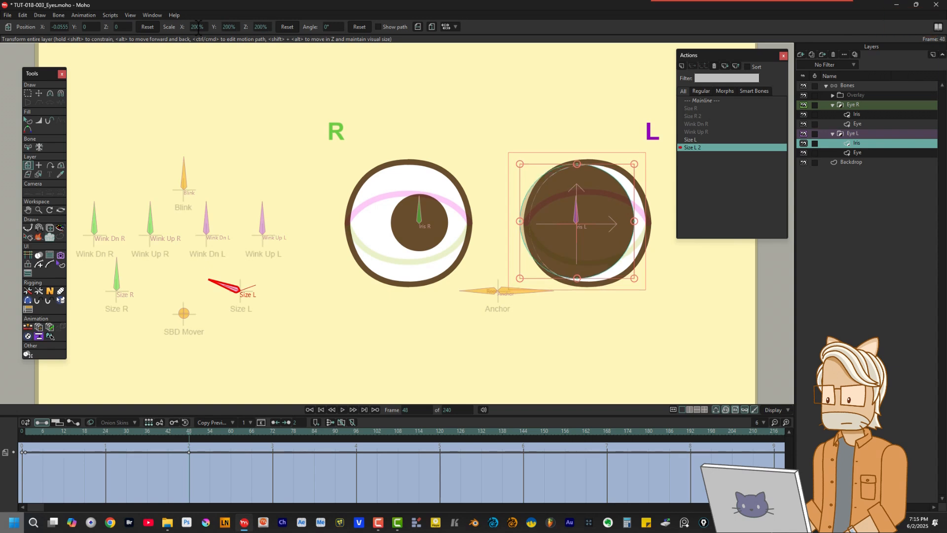
Set the left Iris layer's scale keyframes at frames 1 and 48 of the Size L 2 action to Linear interpolation.
{"action": "left_click_drag", "start_coordinate": [198, 449], "coordinate": [26, 472]}
{"action": "right_click", "coordinate": [25, 452]}
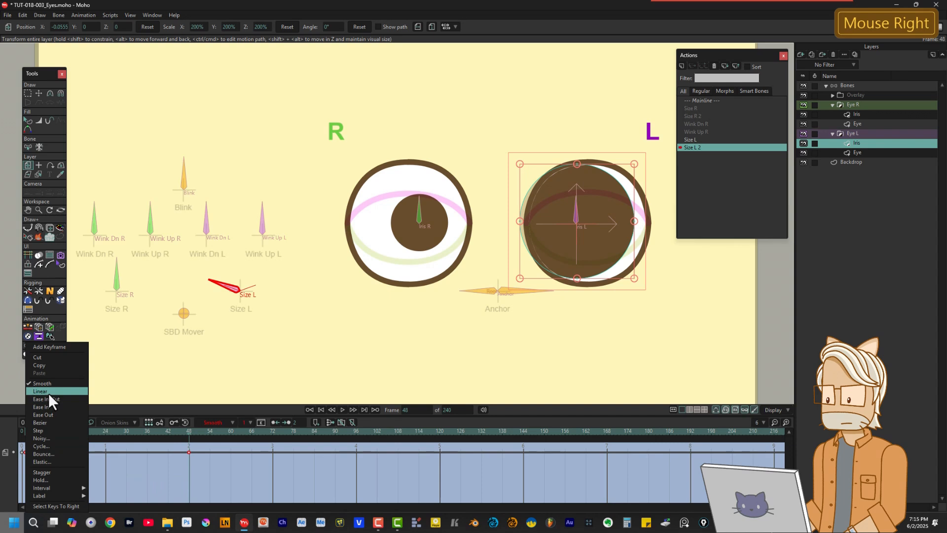
{"action": "left_click", "coordinate": [48, 391]}
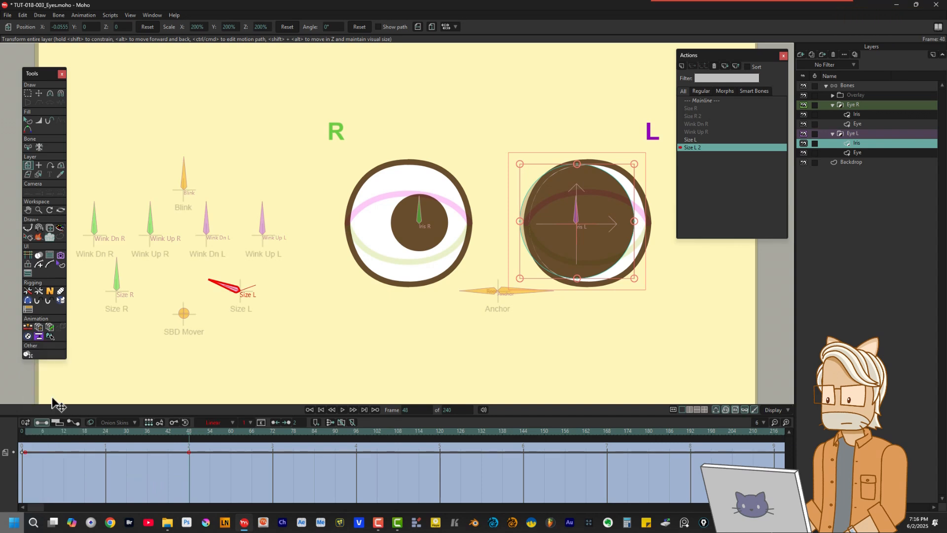
Create a smart bone action named Wink Dn L for the Wink Dn L bone on the Bones layer.
{"action": "mouse_move", "coordinate": [33, 432]}
{"action": "left_mouse_down"}
{"action": "mouse_move", "coordinate": [193, 438]}
{"action": "mouse_move", "coordinate": [30, 431]}
{"action": "mouse_move", "coordinate": [191, 427]}
{"action": "mouse_move", "coordinate": [25, 440]}
{"action": "left_mouse_up"}
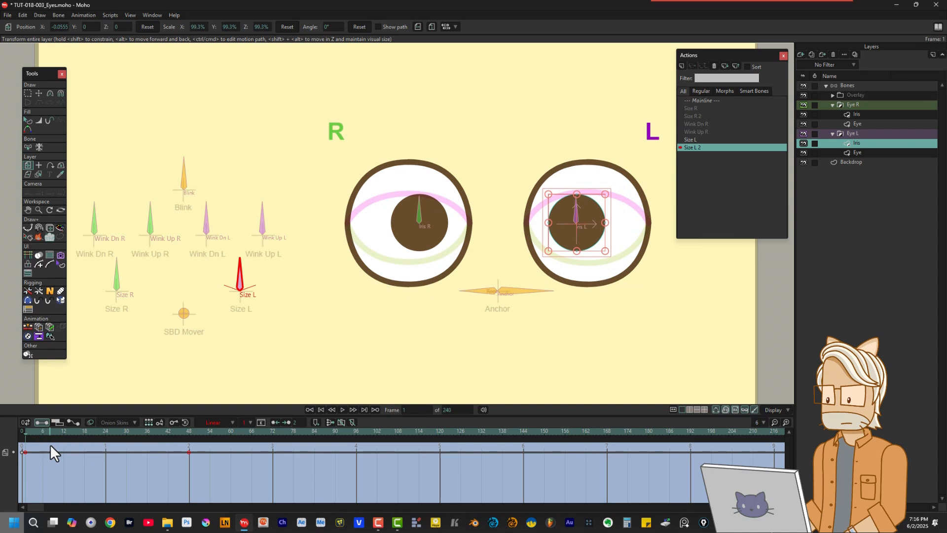
{"action": "left_click", "coordinate": [852, 85]}
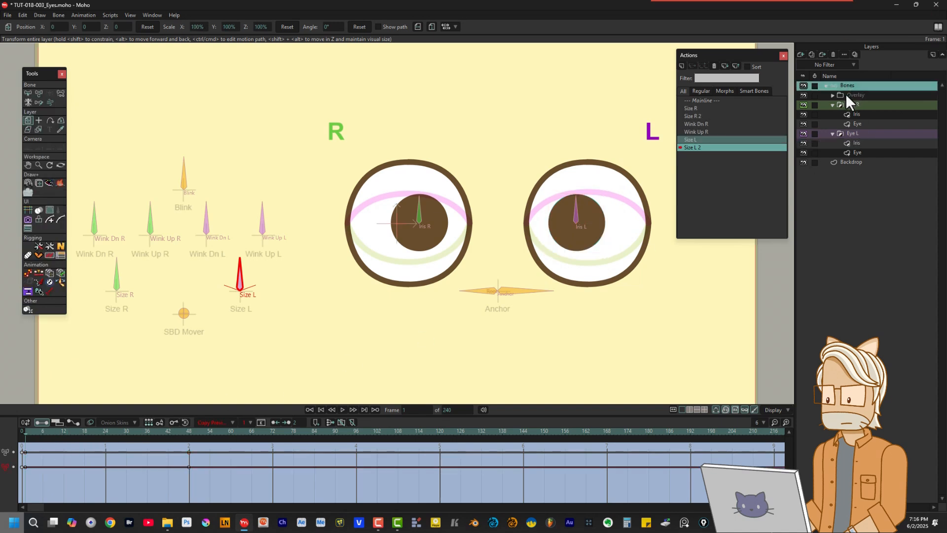
{"action": "left_click", "coordinate": [27, 93]}
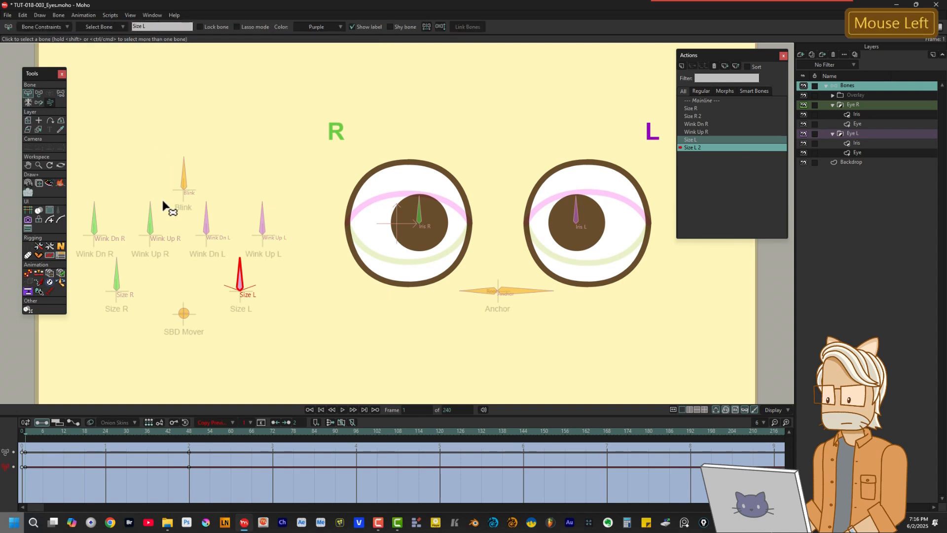
{"action": "left_click", "coordinate": [206, 219]}
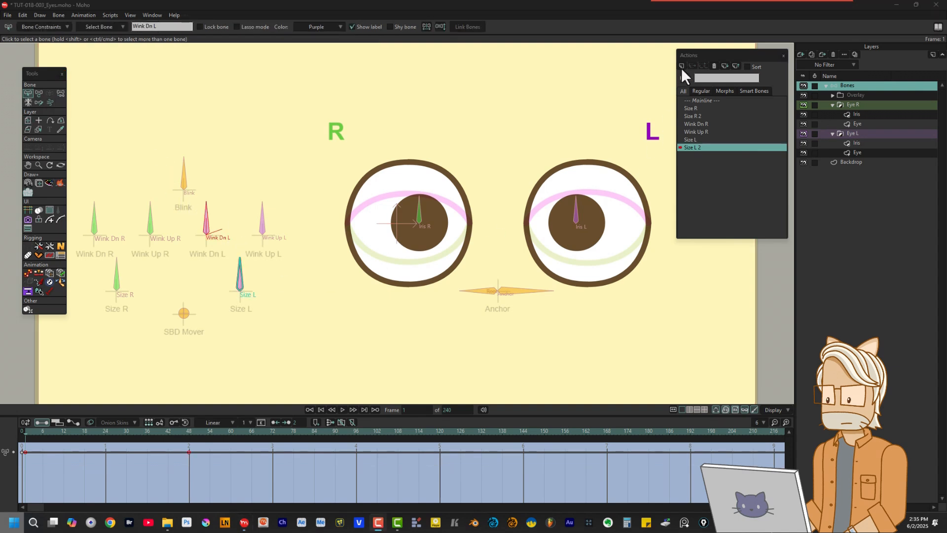
{"action": "left_click", "coordinate": [682, 65]}
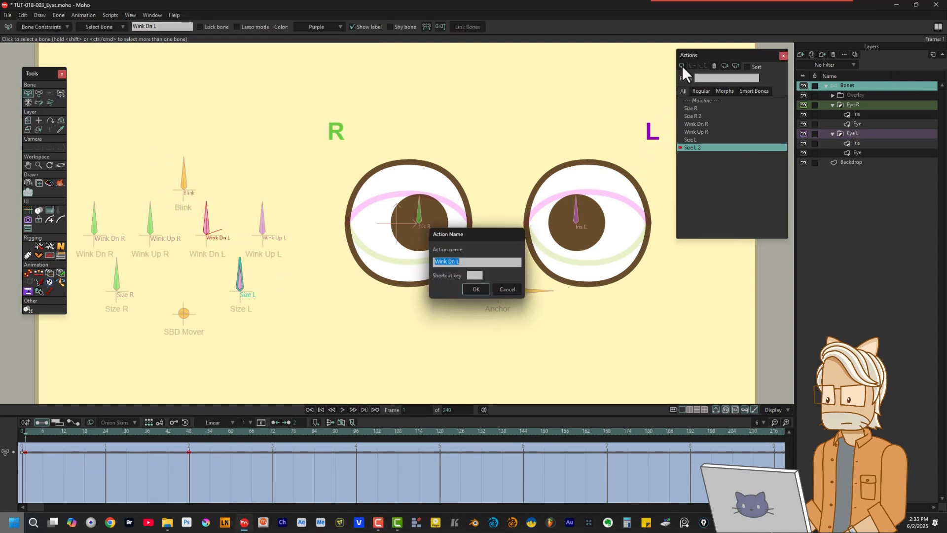
{"action": "left_click", "coordinate": [476, 289]}
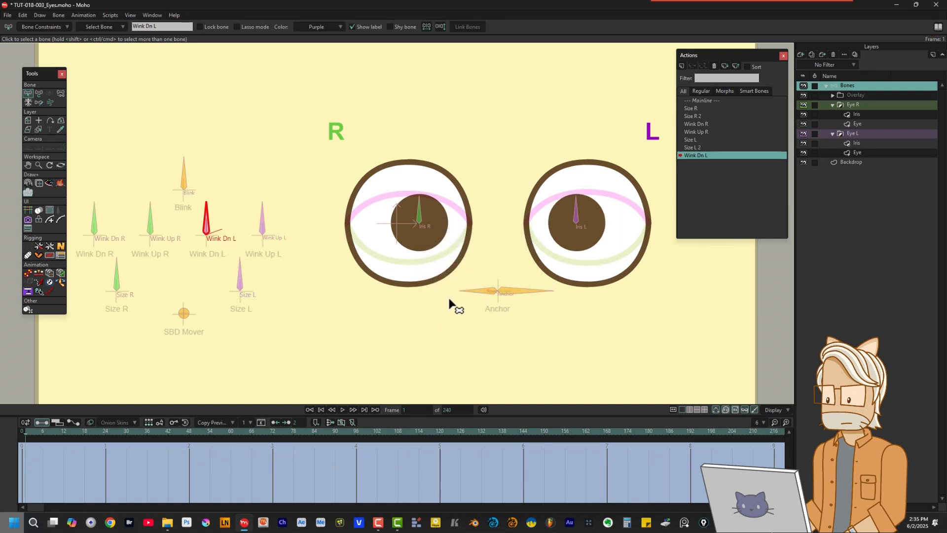
In the Wink Dn L action, rotate the Wink Dn L bone clockwise to its limit at frame 48.
{"action": "left_click_drag", "start_coordinate": [38, 433], "coordinate": [188, 433]}
{"action": "left_click", "coordinate": [39, 94]}
{"action": "left_click_drag", "start_coordinate": [207, 220], "coordinate": [253, 252]}
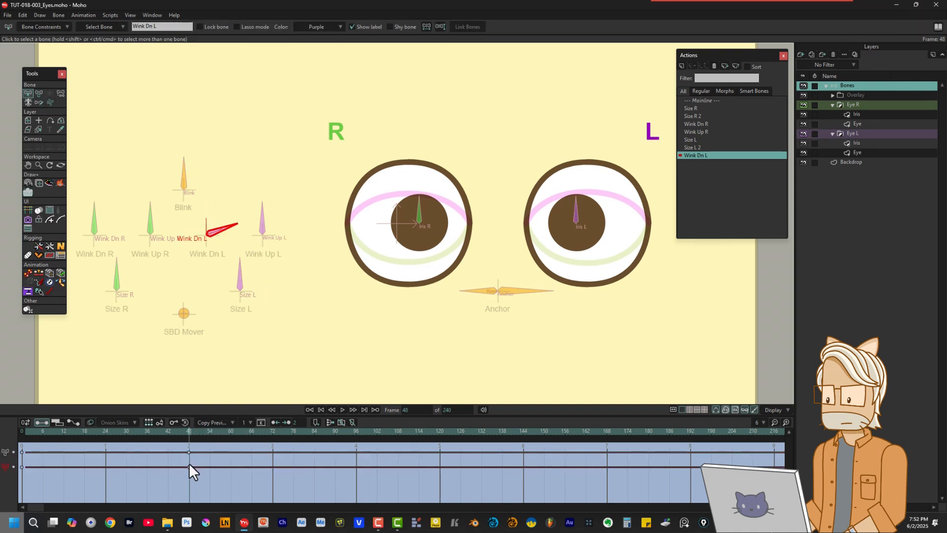
Set the Wink Dn L bone's keyframes at frames 1 and 48 of the Wink Dn L action to Linear interpolation.
{"action": "left_click", "coordinate": [25, 467]}
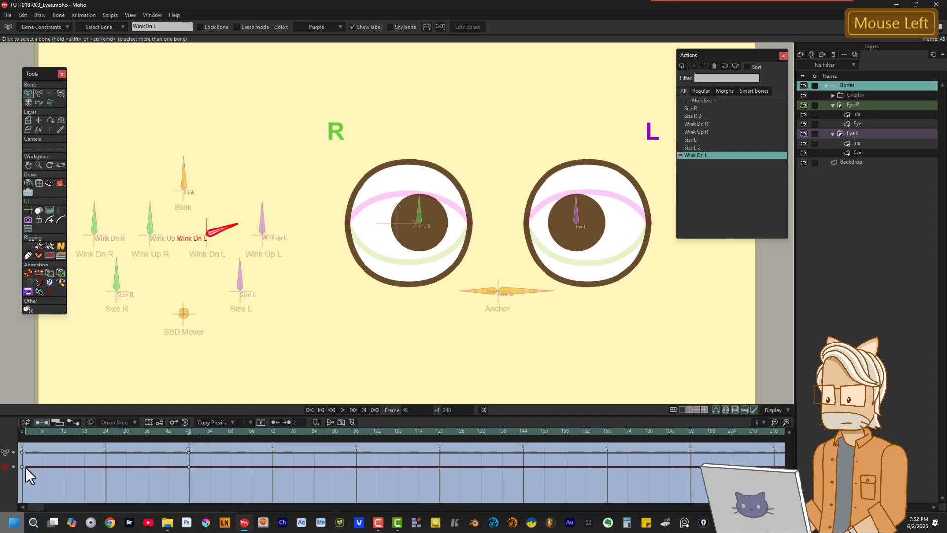
{"action": "right_click", "coordinate": [25, 467]}
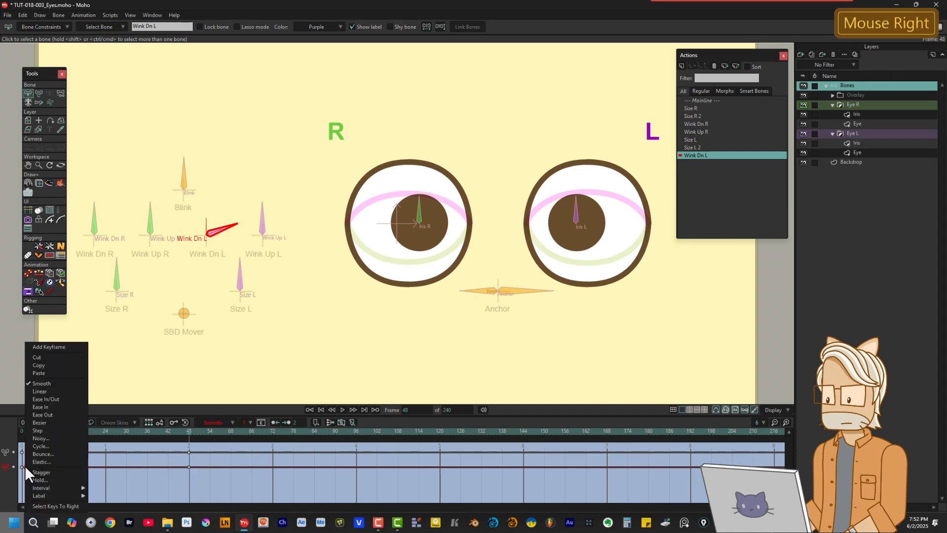
{"action": "left_click", "coordinate": [52, 506]}
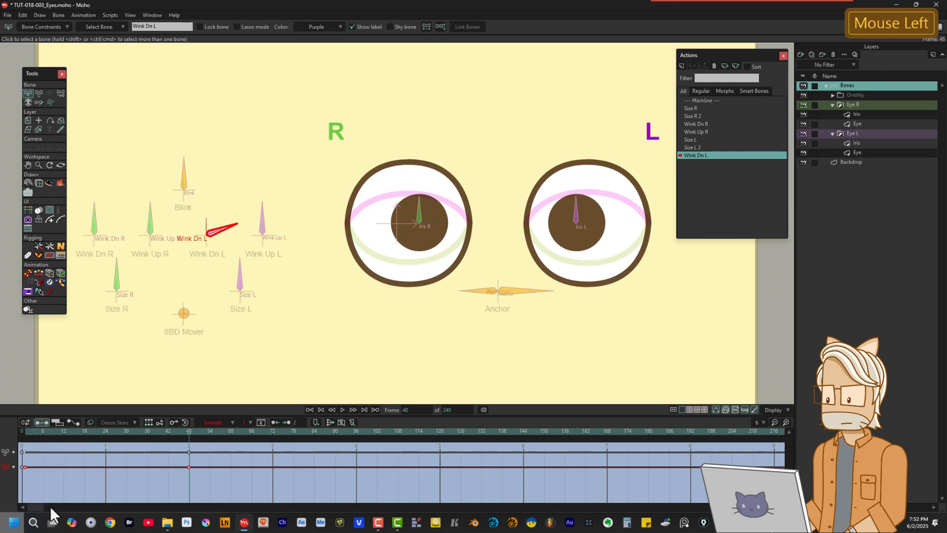
{"action": "right_click", "coordinate": [25, 467]}
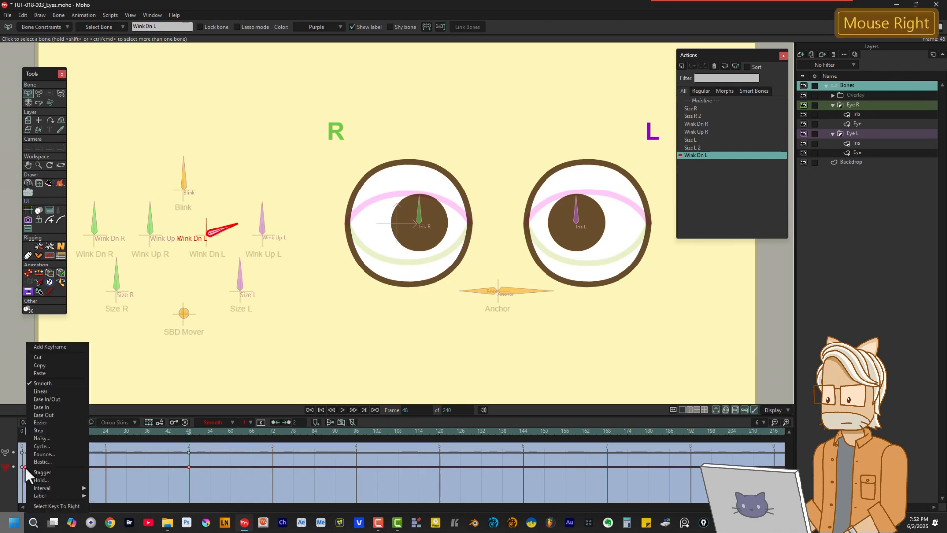
{"action": "left_click", "coordinate": [49, 391]}
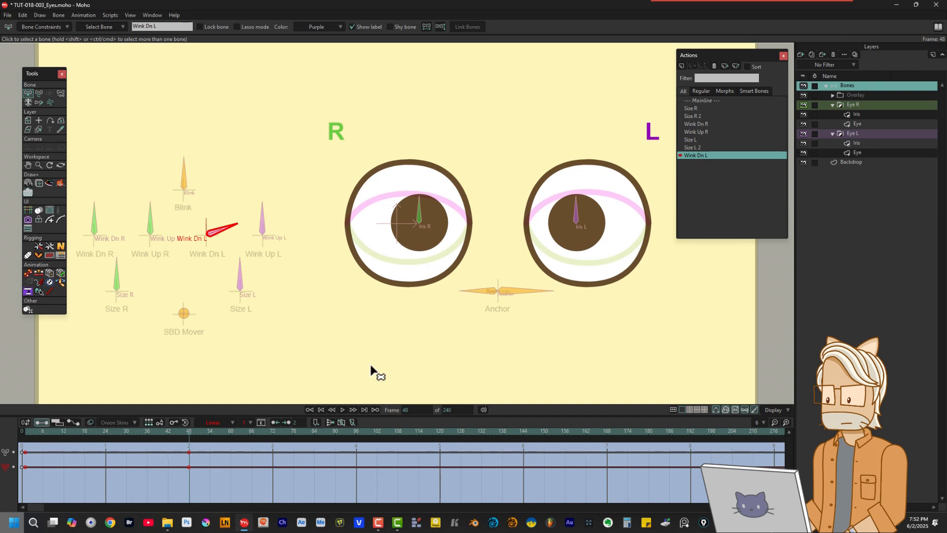
Freeze the left Eye layer's points with keyframes at frame 1 of the Wink Dn L action and go to frame 48.
{"action": "left_click", "coordinate": [858, 152]}
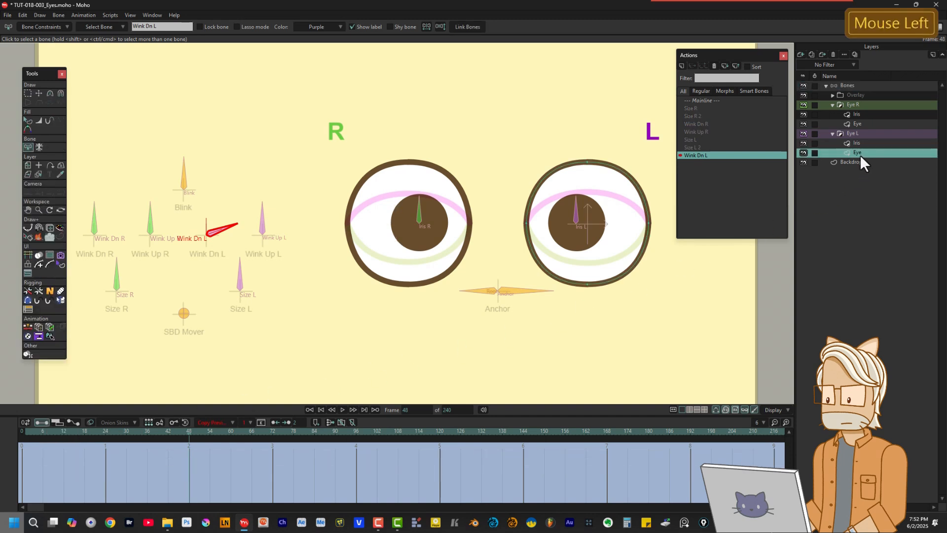
{"action": "left_click_drag", "start_coordinate": [186, 430], "coordinate": [23, 450]}
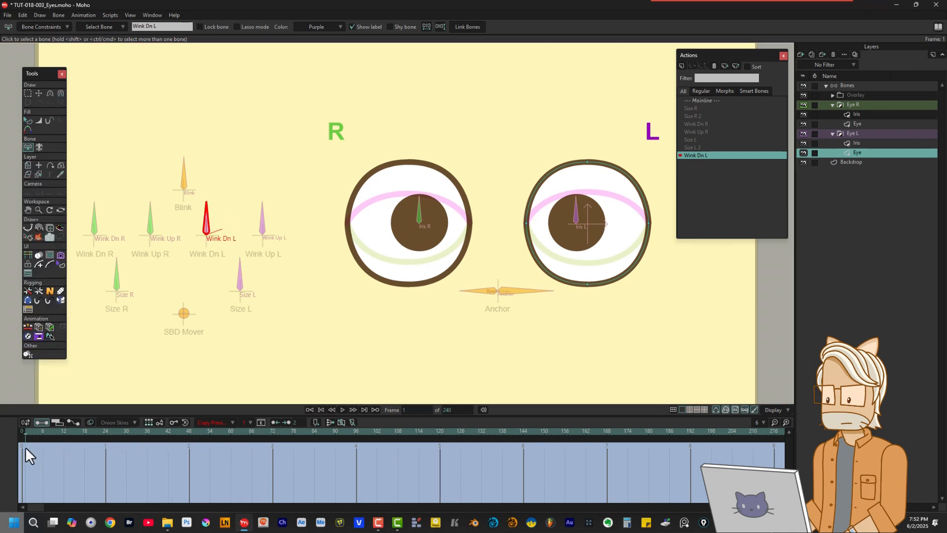
{"action": "key", "text": "ctrl+v"}
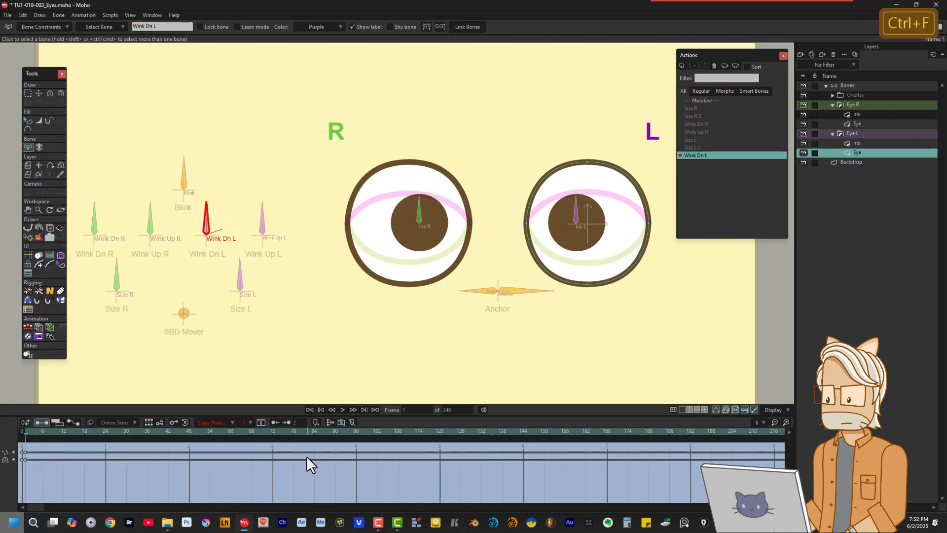
{"action": "left_click_drag", "start_coordinate": [49, 430], "coordinate": [188, 437]}
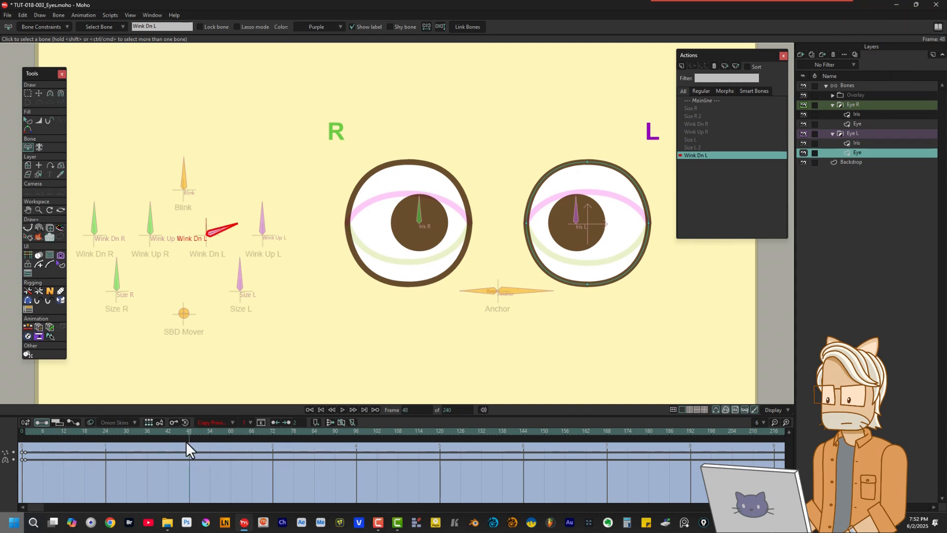
At frame 48 of the Wink Dn L action, move the left Eye's top and bottom points onto the lower eyelid guide curve.
{"action": "left_click", "coordinate": [39, 93]}
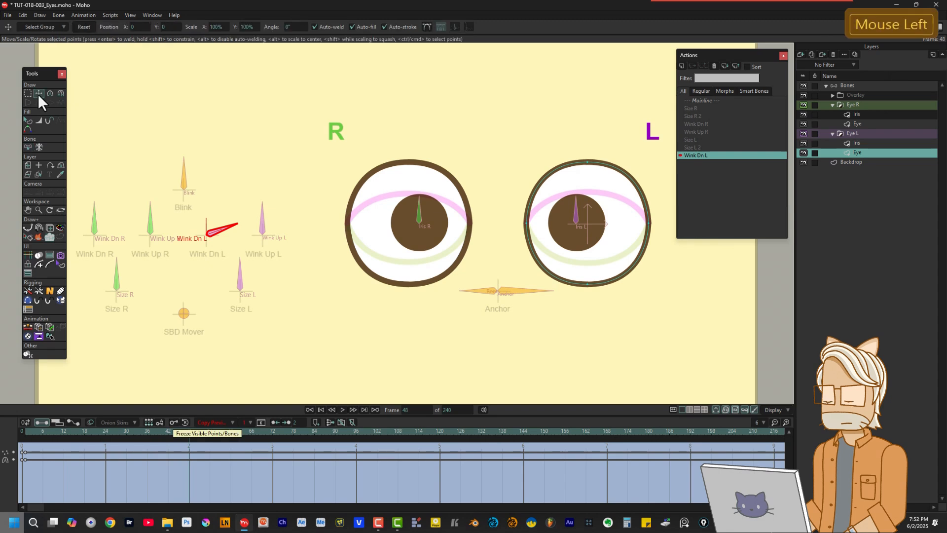
{"action": "left_click_drag", "start_coordinate": [598, 157], "coordinate": [602, 262]}
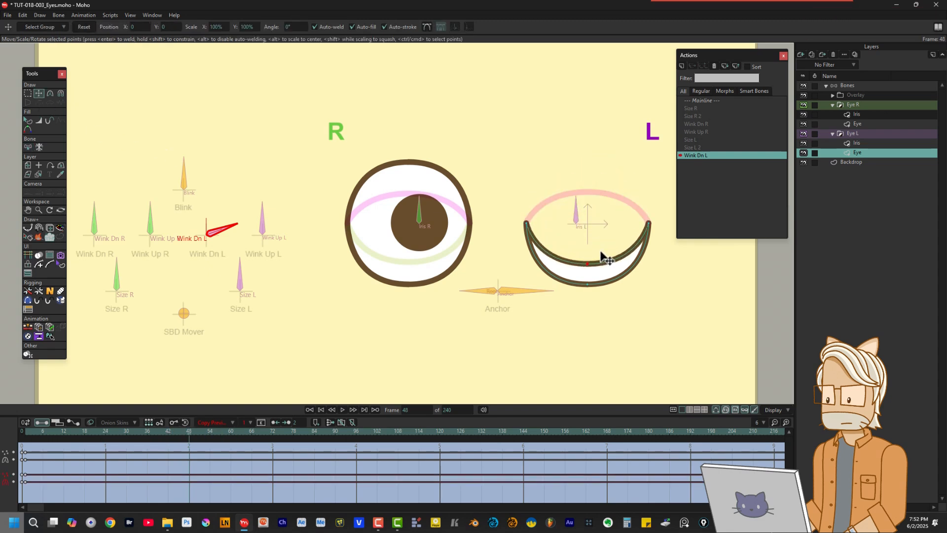
{"action": "left_click_drag", "start_coordinate": [597, 311], "coordinate": [599, 297]}
Set the left Eye layer's keyframes at frames 1 and 48 of the Wink Dn L action to Linear and save the file.
{"action": "left_click_drag", "start_coordinate": [211, 446], "coordinate": [26, 492]}
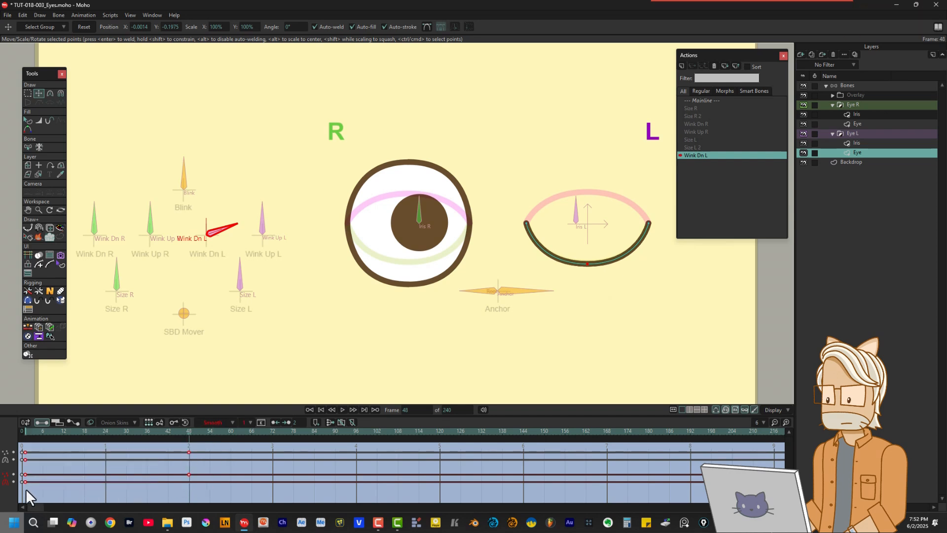
{"action": "right_click", "coordinate": [25, 481]}
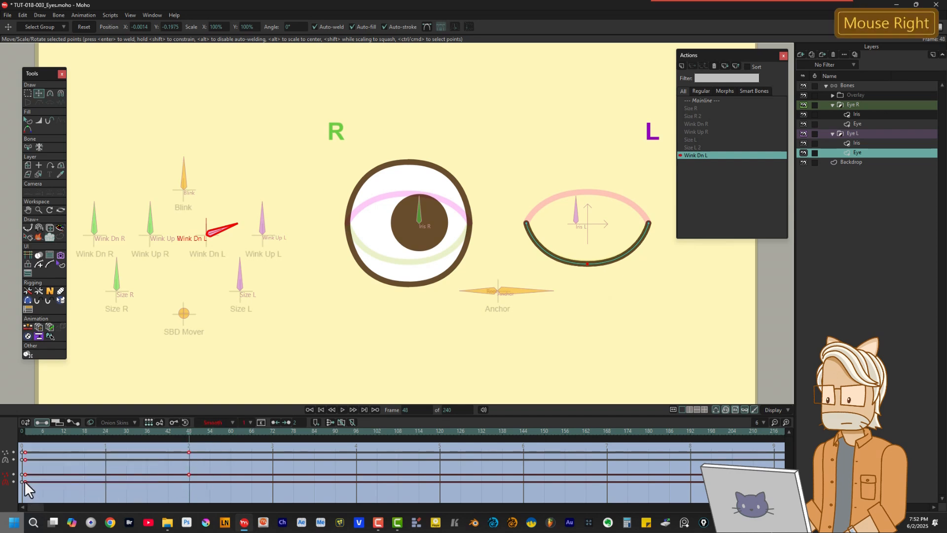
{"action": "left_click", "coordinate": [52, 391]}
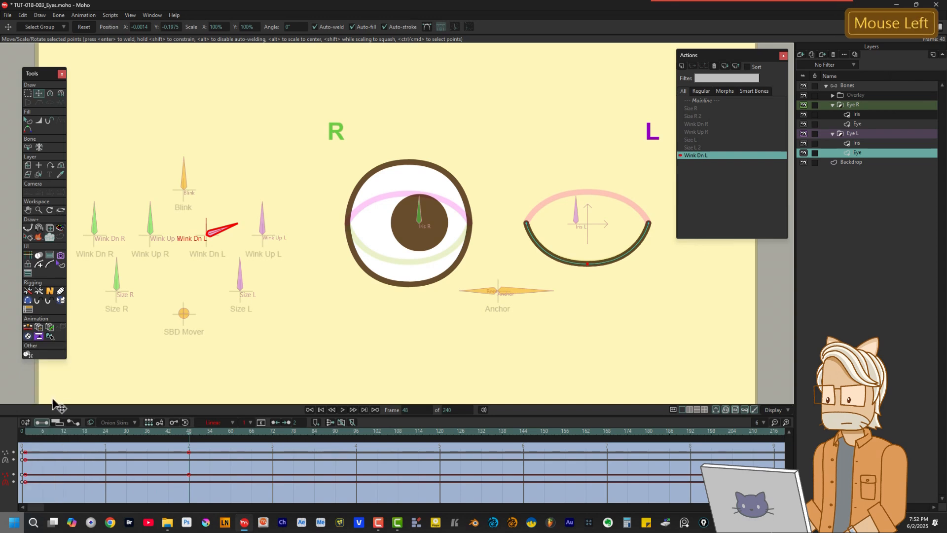
{"action": "key", "text": "ctrl+s"}
{"action": "mouse_move", "coordinate": [188, 431]}
{"action": "left_mouse_down"}
{"action": "mouse_move", "coordinate": [8, 427]}
{"action": "mouse_move", "coordinate": [188, 447]}
{"action": "left_mouse_up"}
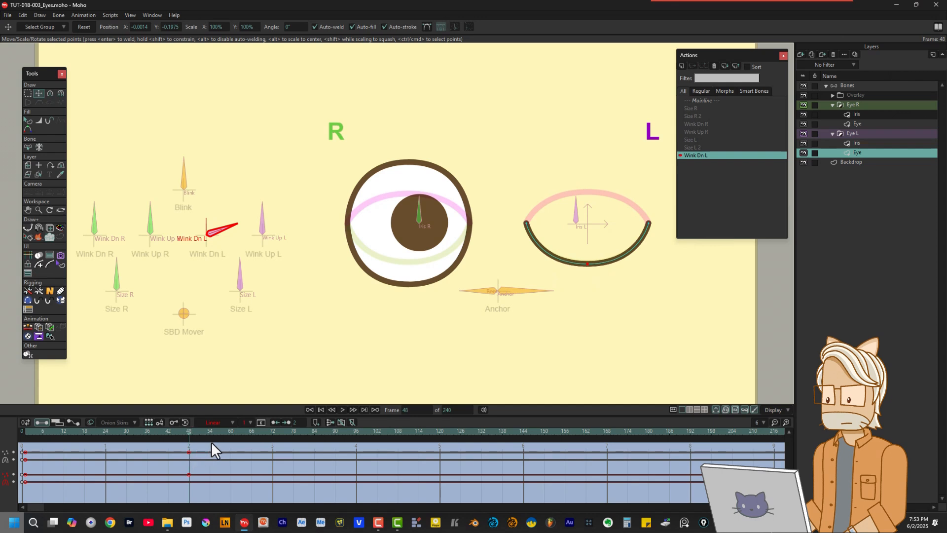
Create a smart bone action named Wink Up L for the Wink Up L bone on the Bones layer.
{"action": "left_click", "coordinate": [845, 85]}
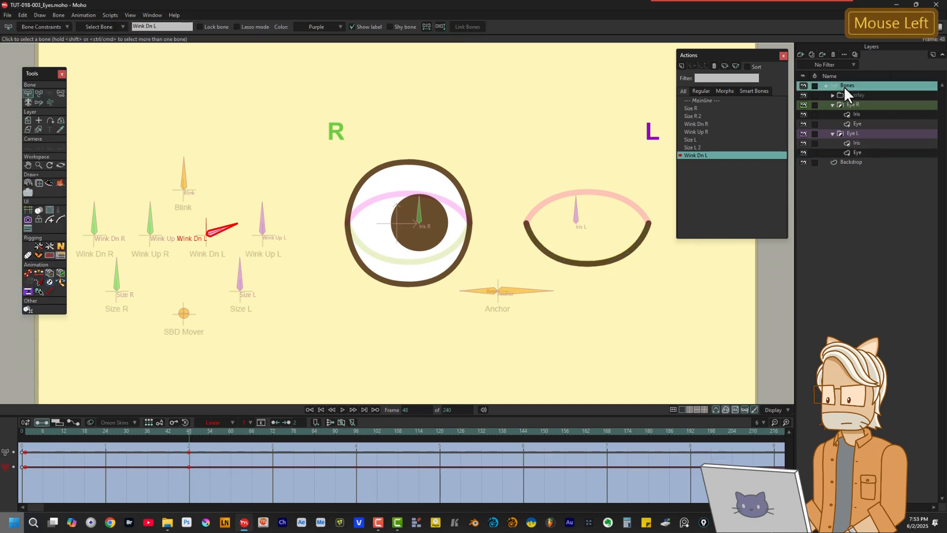
{"action": "left_click", "coordinate": [29, 92]}
{"action": "left_click_drag", "start_coordinate": [254, 197], "coordinate": [289, 261]}
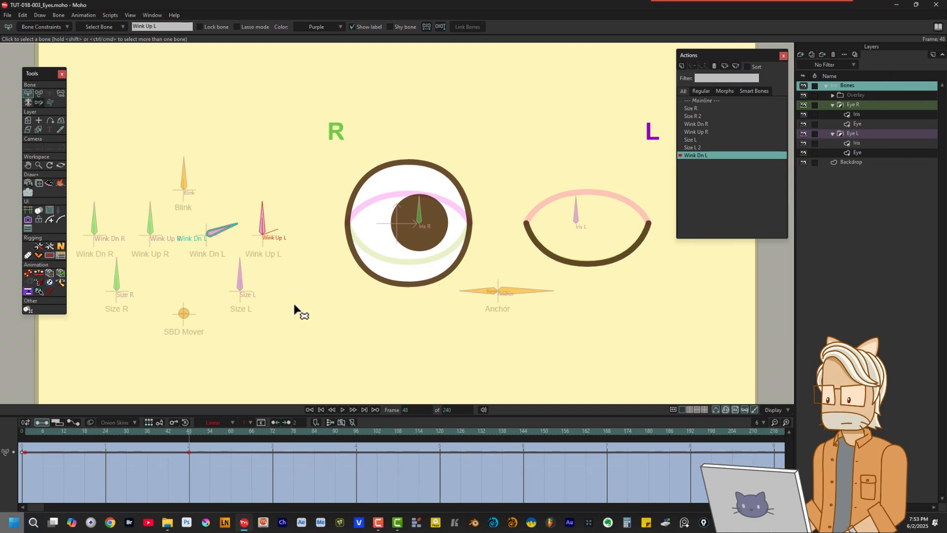
{"action": "left_click", "coordinate": [682, 66]}
{"action": "left_click", "coordinate": [475, 289]}
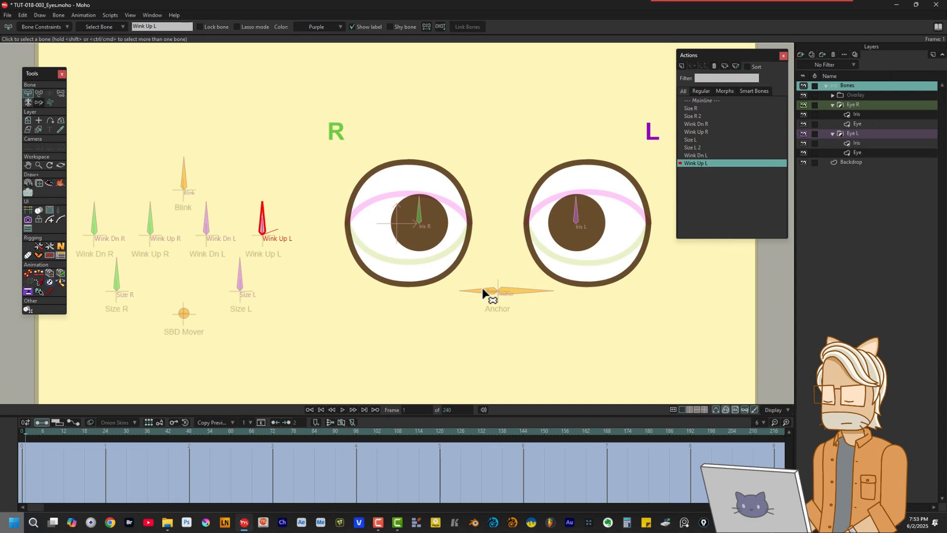
In the Wink Up L action, rotate the Wink Up L bone clockwise to 20° at frame 48 and set its keyframes to Linear interpolation.
{"action": "left_click", "coordinate": [38, 93]}
{"action": "left_click_drag", "start_coordinate": [269, 220], "coordinate": [305, 266]}
{"action": "left_click", "coordinate": [24, 466]}
{"action": "right_click", "coordinate": [24, 466]}
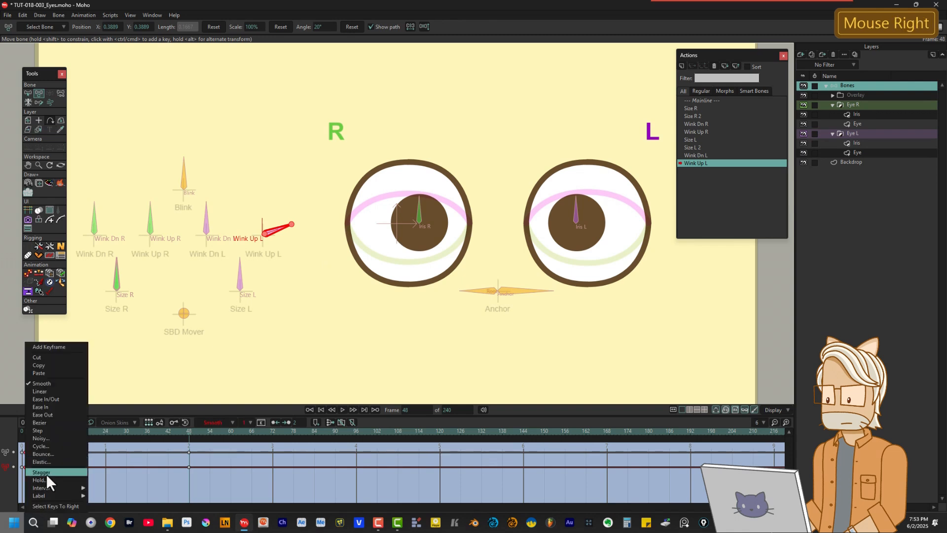
{"action": "left_click", "coordinate": [56, 506]}
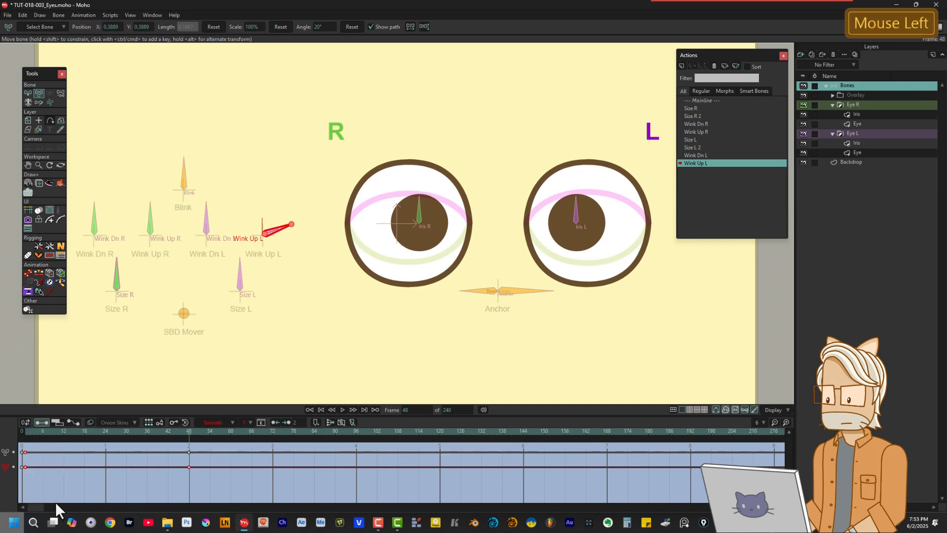
{"action": "right_click", "coordinate": [26, 467]}
{"action": "left_click", "coordinate": [43, 391]}
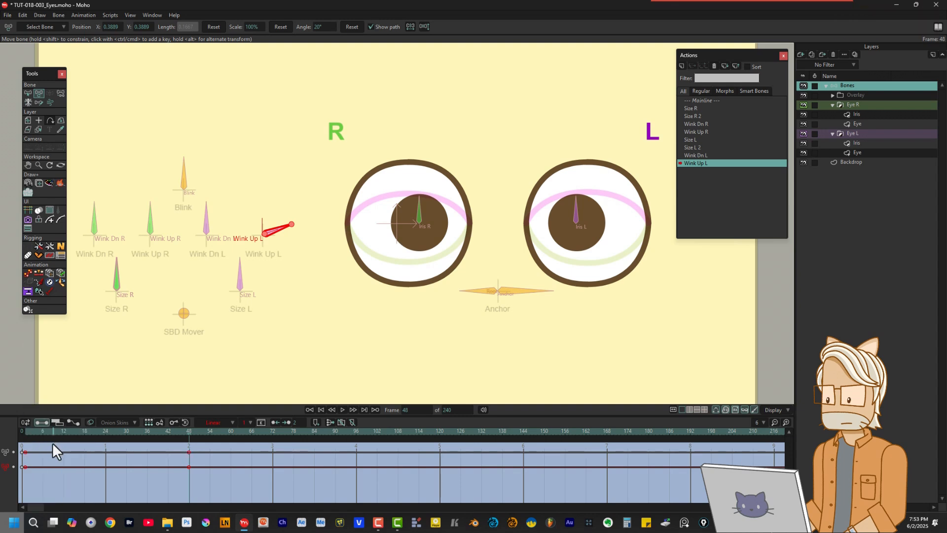
Freeze the left Eye layer's points with keyframes at frame 1 of the Wink Up L action and go to frame 48.
{"action": "left_click", "coordinate": [856, 153]}
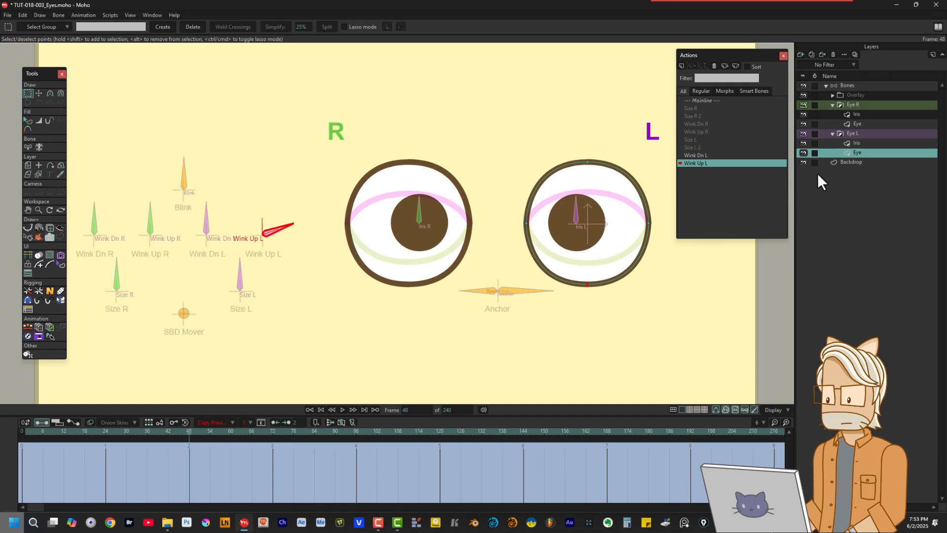
{"action": "left_click", "coordinate": [25, 433]}
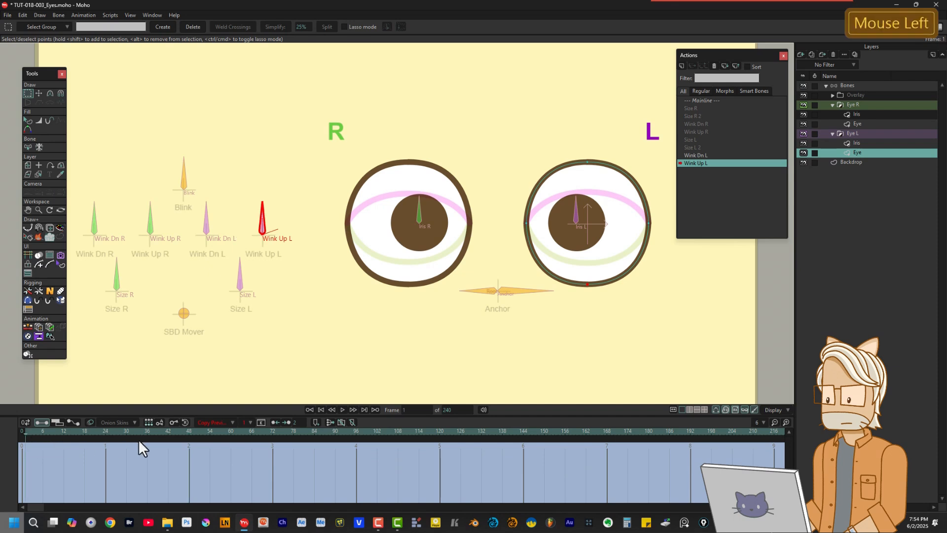
{"action": "key", "text": "ctrl+f"}
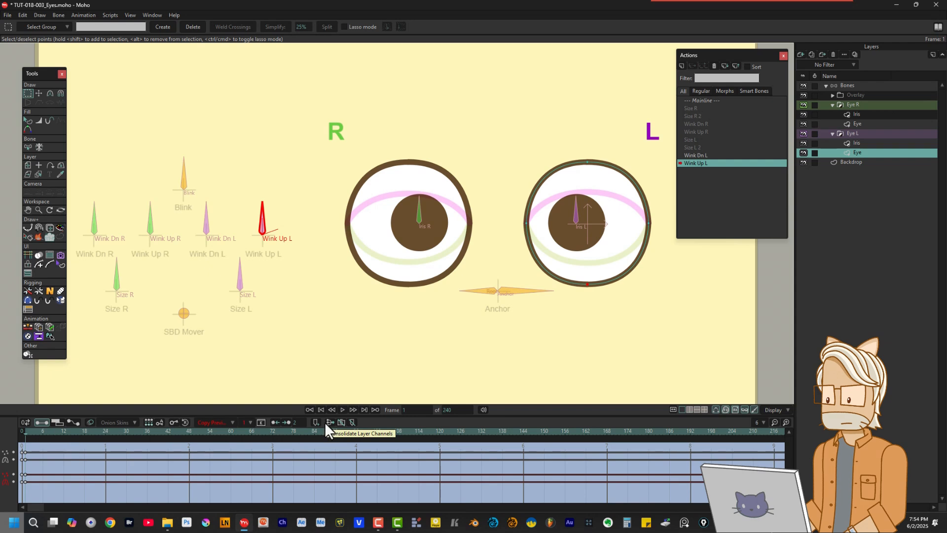
{"action": "left_click", "coordinate": [189, 430]}
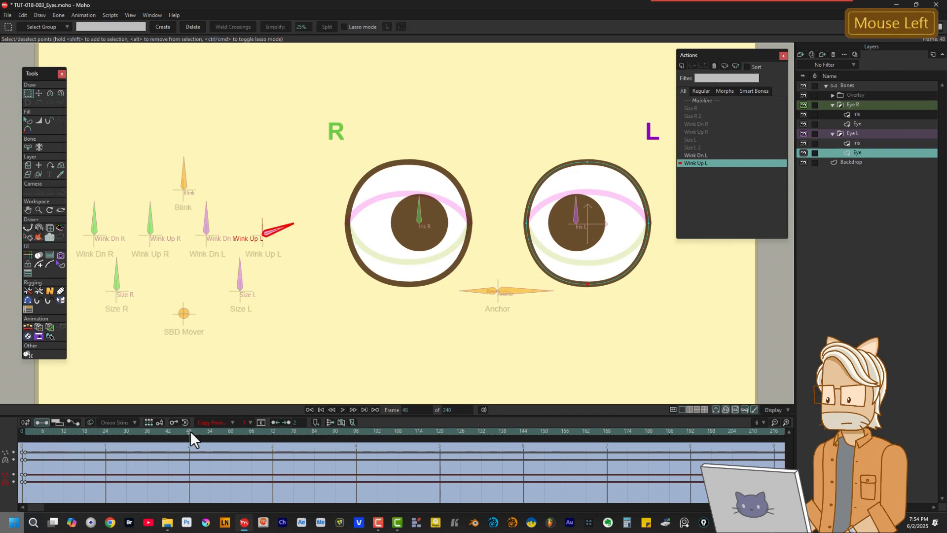
At frame 48 of the Wink Up L action, move the left Eye's bottom and top points onto the upper eyelid guide curve.
{"action": "left_click", "coordinate": [39, 93]}
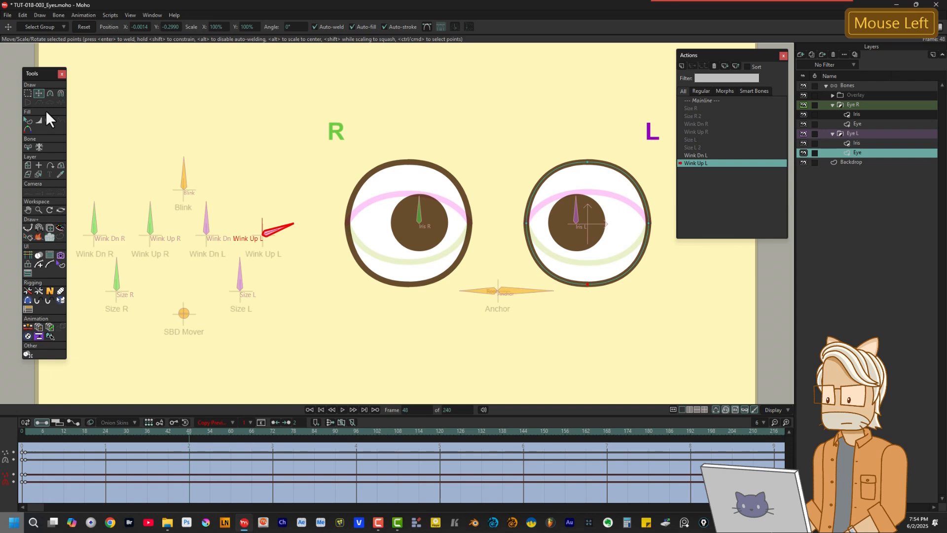
{"action": "left_click_drag", "start_coordinate": [594, 306], "coordinate": [602, 214]}
{"action": "left_click_drag", "start_coordinate": [605, 144], "coordinate": [610, 175]}
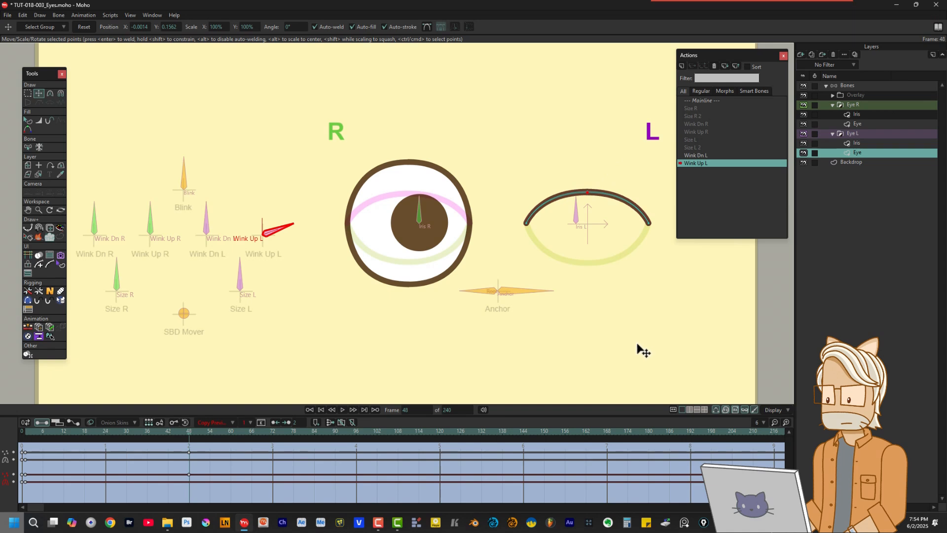
Set the left Eye layer's keyframes at frames 1 and 48 of the Wink Up L action to Linear and scrub through the motion.
{"action": "left_click_drag", "start_coordinate": [201, 448], "coordinate": [25, 487]}
{"action": "right_click", "coordinate": [25, 472]}
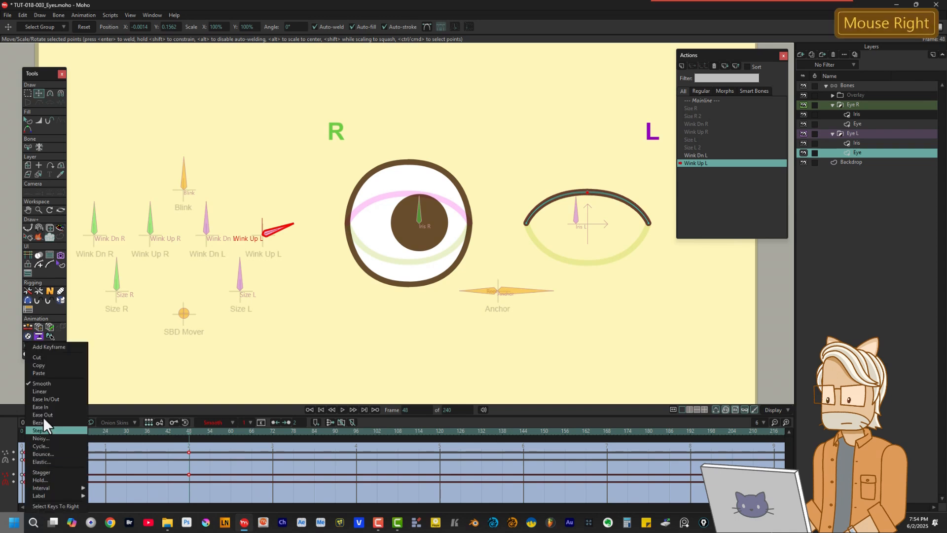
{"action": "left_click", "coordinate": [51, 390]}
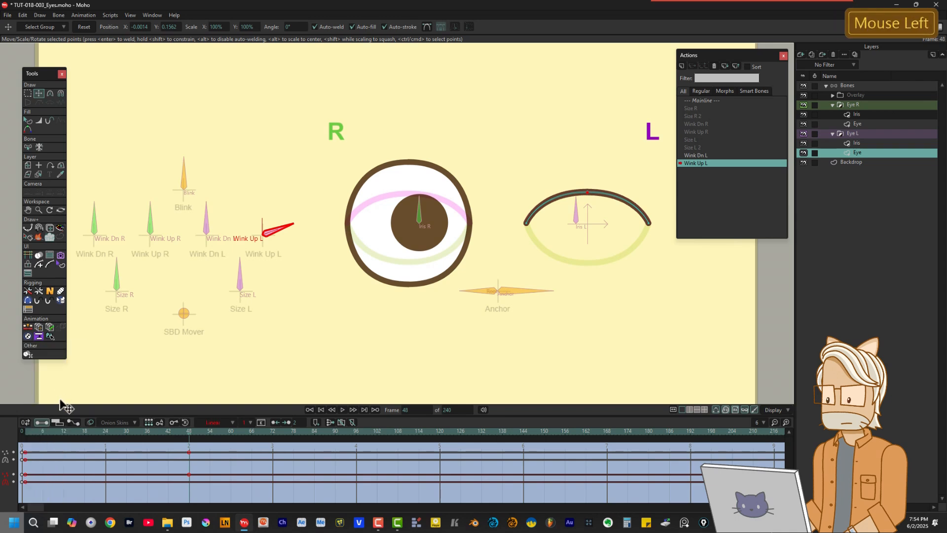
{"action": "left_click", "coordinate": [32, 432]}
{"action": "left_click_drag", "start_coordinate": [32, 433], "coordinate": [215, 458]}
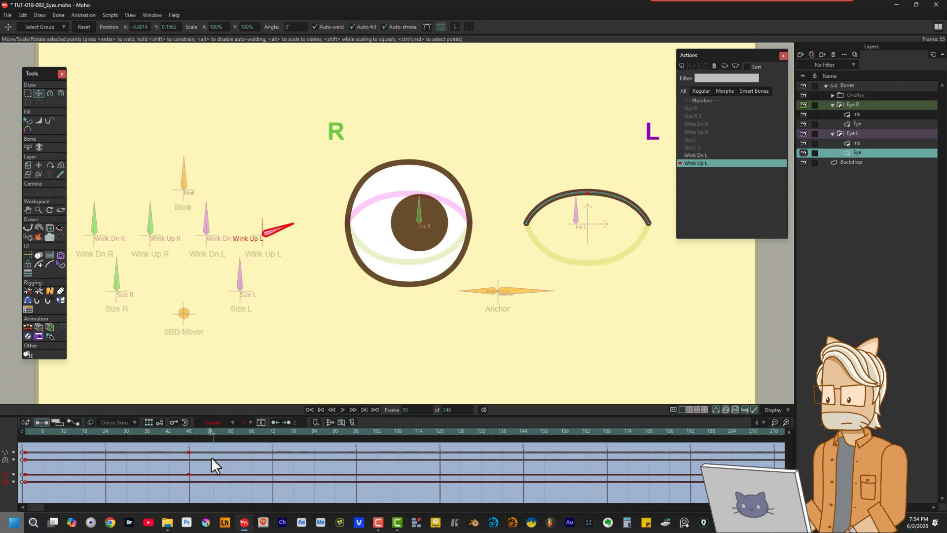
Return to the Mainline at frame 24 and test the Size and Wink bone dials of both eyes with Manipulate Bones.
{"action": "left_click", "coordinate": [708, 100]}
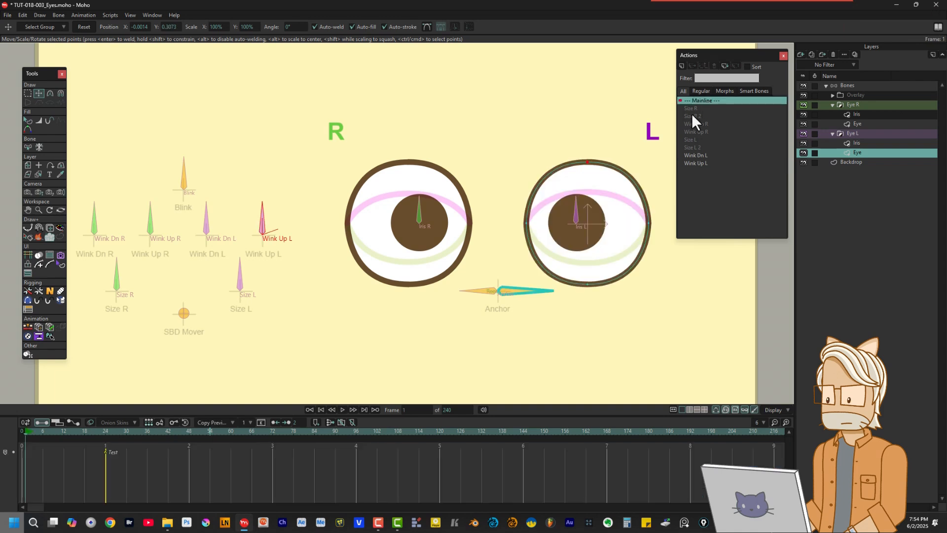
{"action": "left_click_drag", "start_coordinate": [46, 433], "coordinate": [109, 434]}
{"action": "left_click", "coordinate": [847, 85]}
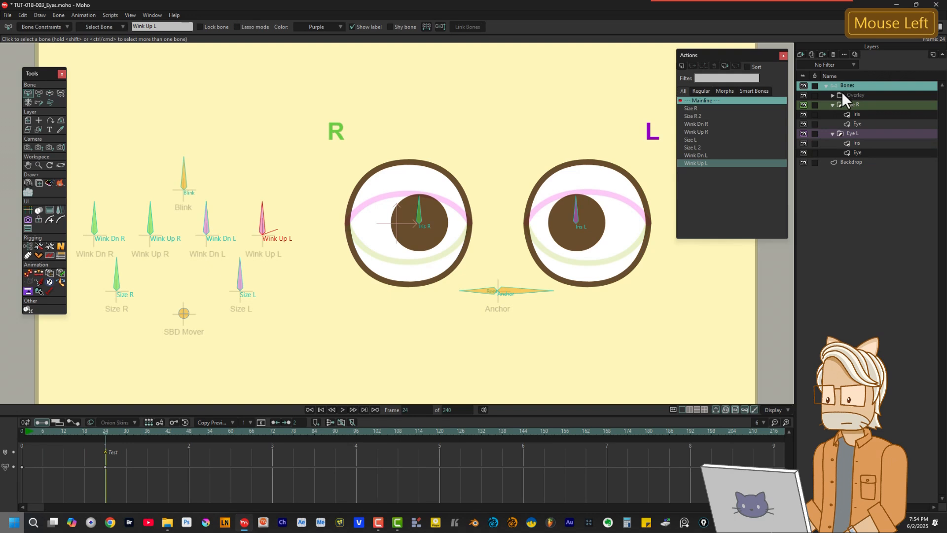
{"action": "left_click", "coordinate": [50, 94]}
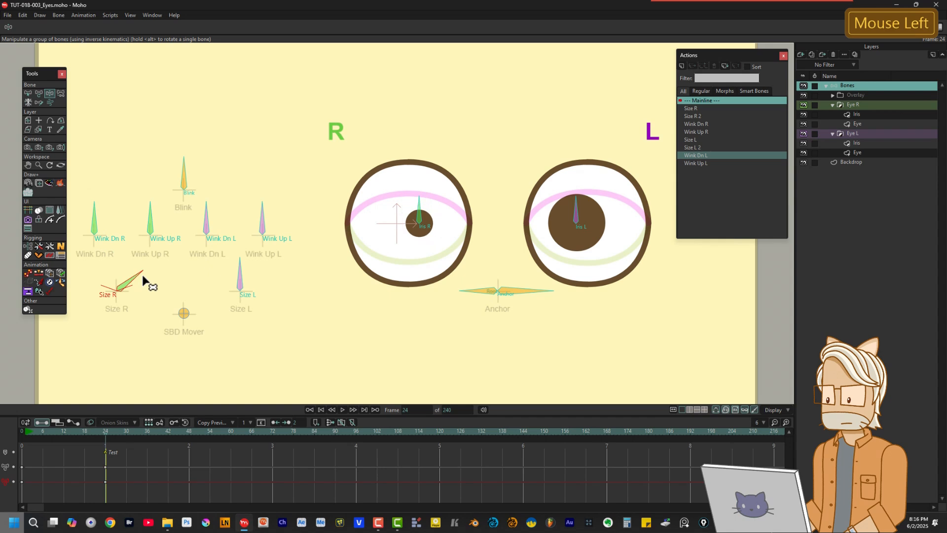
{"action": "left_click_drag", "start_coordinate": [143, 277], "coordinate": [117, 247]}
{"action": "left_click_drag", "start_coordinate": [241, 273], "coordinate": [249, 253]}
{"action": "left_click_drag", "start_coordinate": [95, 207], "coordinate": [197, 196]}
{"action": "left_click_drag", "start_coordinate": [264, 216], "coordinate": [239, 190]}
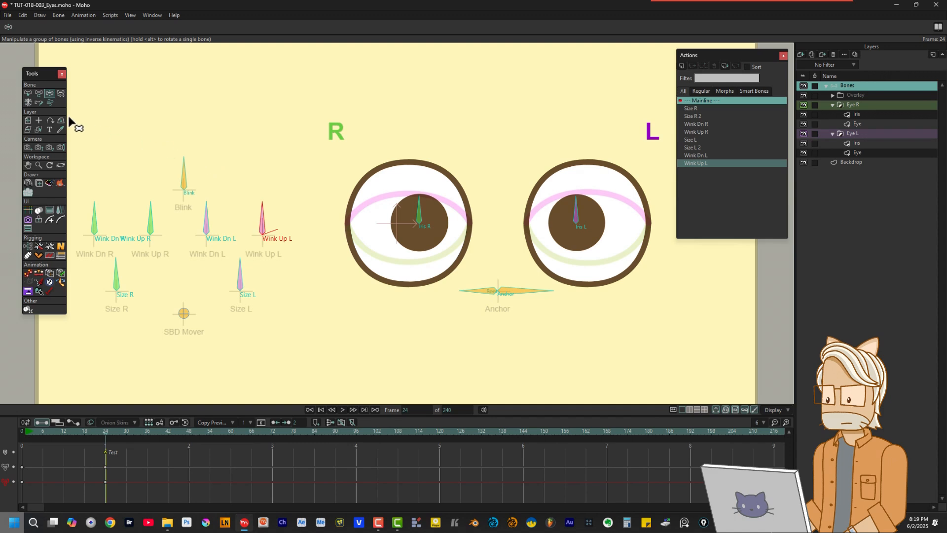
Enable angle constraints for the Blink bone.
{"action": "left_click", "coordinate": [27, 93]}
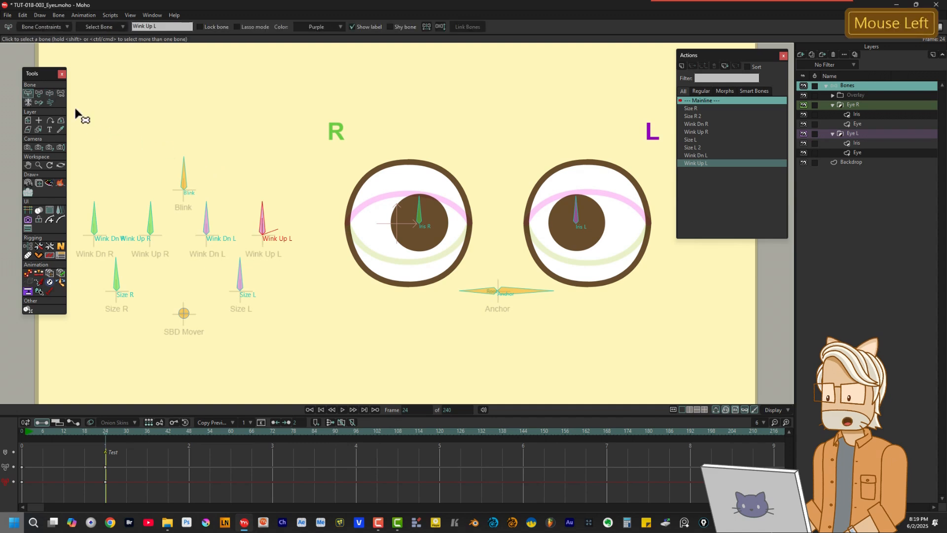
{"action": "left_click", "coordinate": [181, 159]}
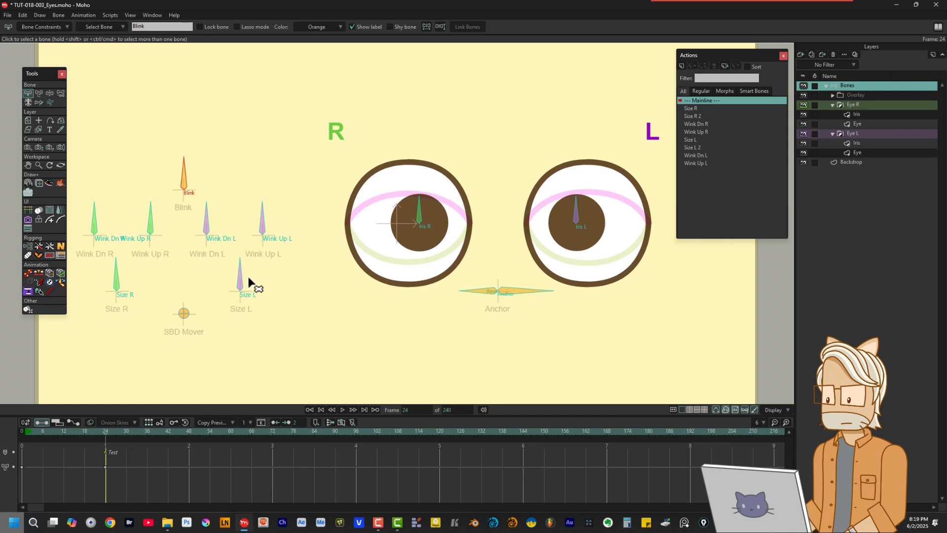
{"action": "left_click", "coordinate": [49, 27]}
{"action": "left_click", "coordinate": [25, 52]}
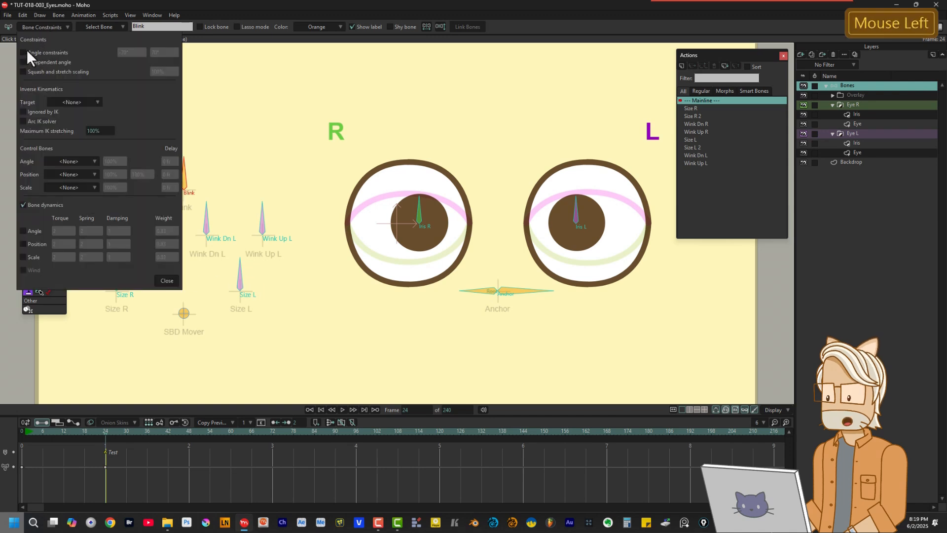
{"action": "left_click", "coordinate": [167, 280]}
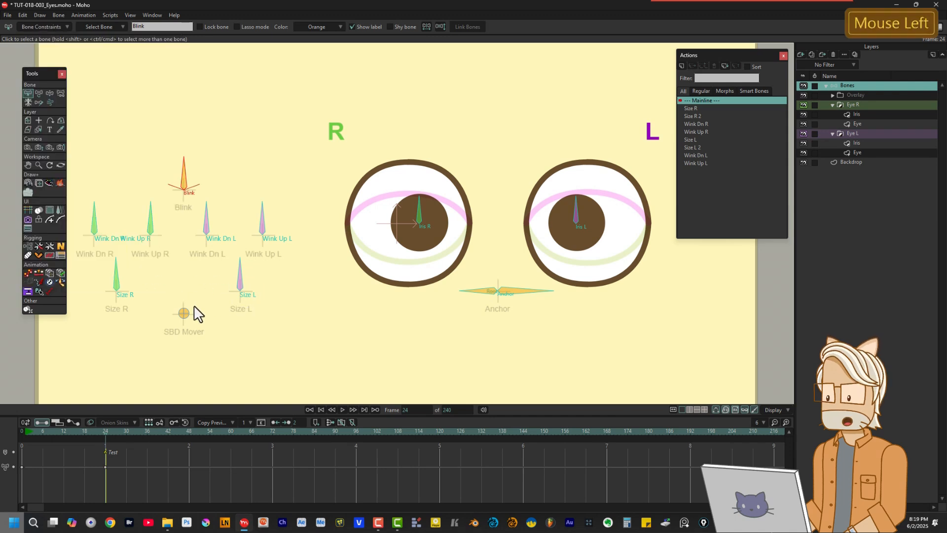
Create a smart bone action named Blink for the Blink bone and rotate the bone clockwise to 20° at frame 48.
{"action": "left_click", "coordinate": [681, 65]}
{"action": "left_click", "coordinate": [477, 289]}
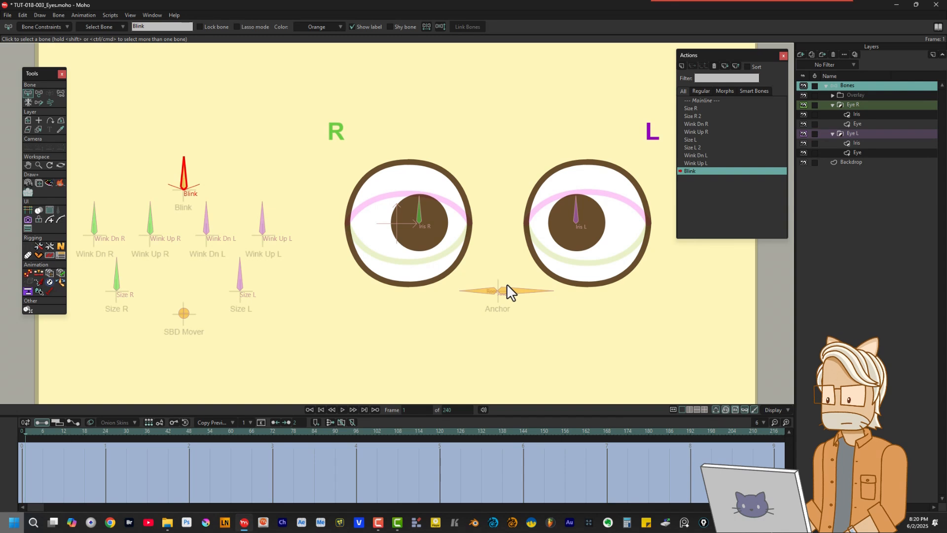
{"action": "left_click", "coordinate": [100, 431]}
{"action": "left_click", "coordinate": [38, 94]}
{"action": "left_click_drag", "start_coordinate": [184, 168], "coordinate": [220, 201]}
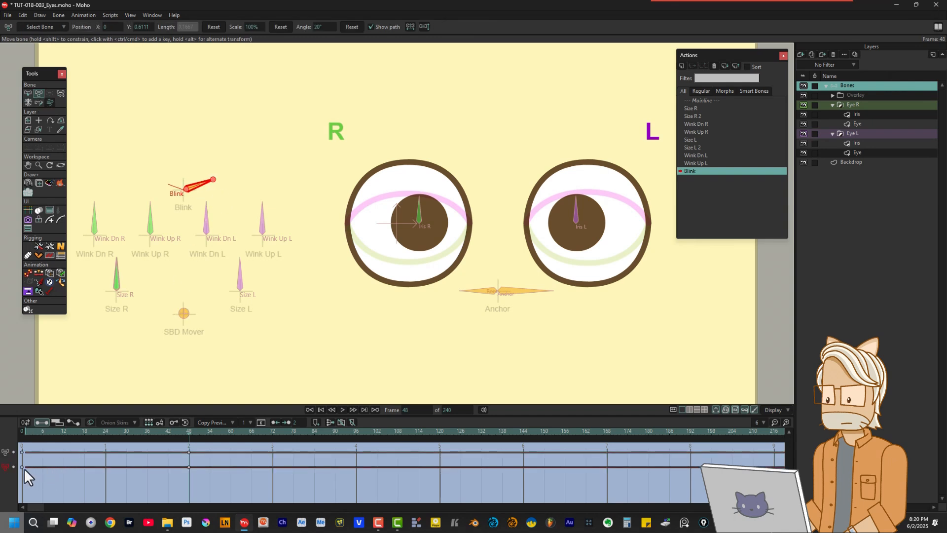
Set the Blink bone's keyframes at frames 1 and 48 of the Blink action to Linear interpolation.
{"action": "left_click", "coordinate": [24, 467]}
{"action": "right_click", "coordinate": [25, 465]}
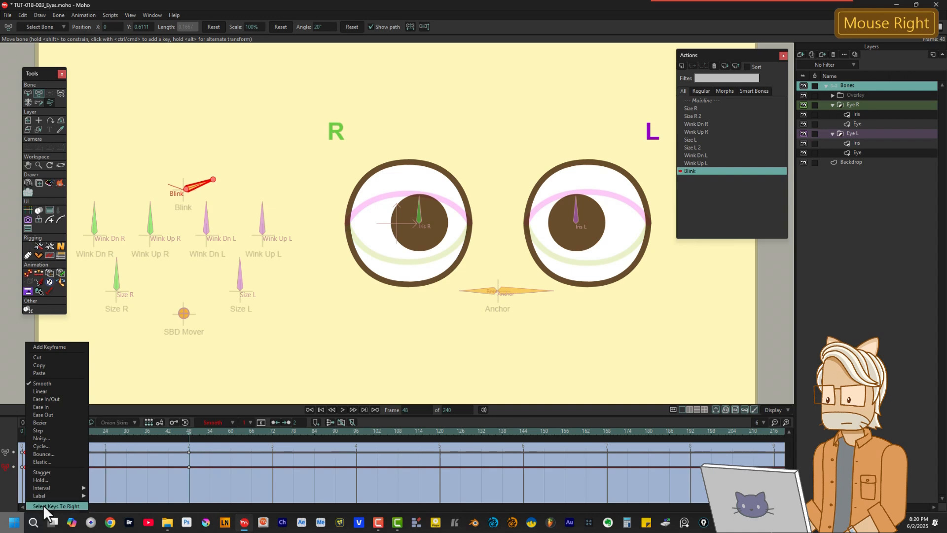
{"action": "left_click", "coordinate": [43, 501]}
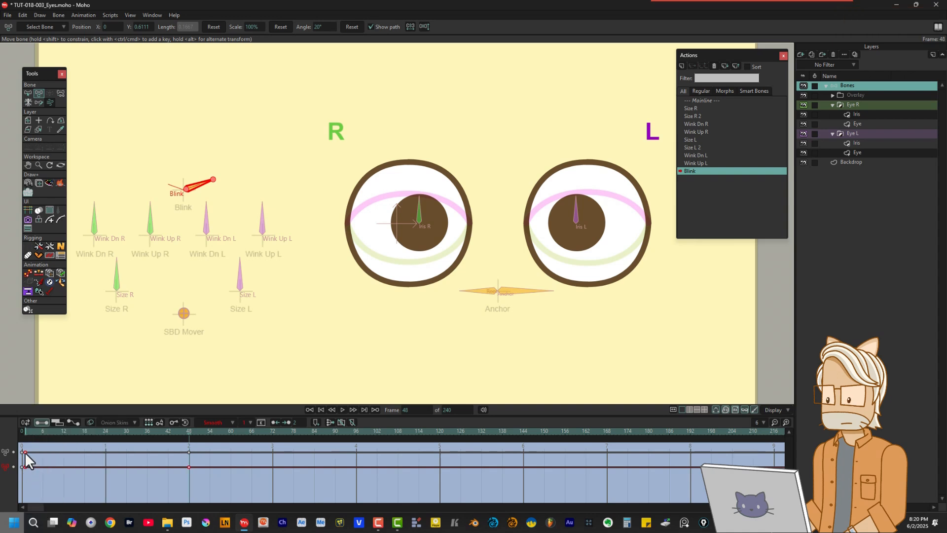
{"action": "right_click", "coordinate": [25, 452]}
{"action": "left_click", "coordinate": [48, 392]}
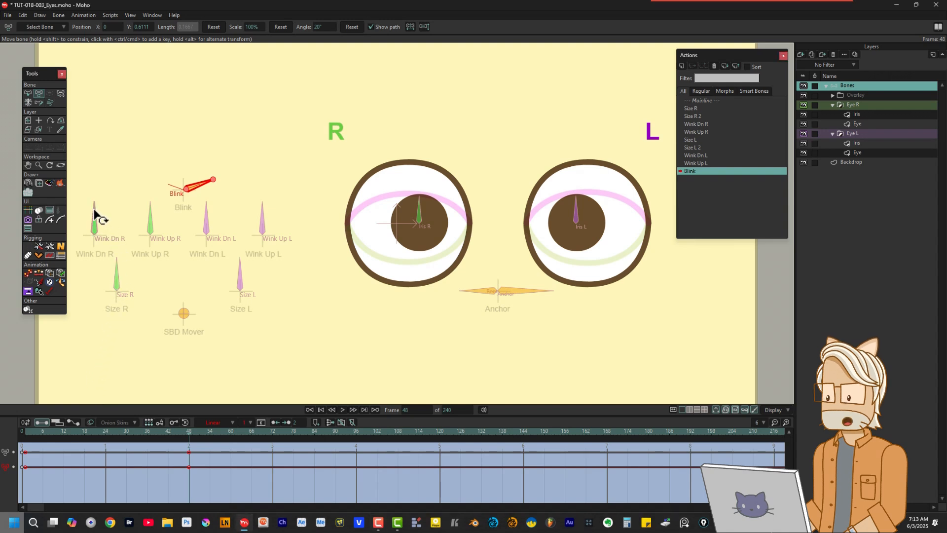
At frame 48 of the Blink action, rotate the Wink Dn R and Wink Dn L bones clockwise to their limits to close both eyes.
{"action": "left_click_drag", "start_coordinate": [94, 212], "coordinate": [150, 232]}
{"action": "left_click_drag", "start_coordinate": [206, 219], "coordinate": [237, 238]}
{"action": "left_click", "coordinate": [28, 94]}
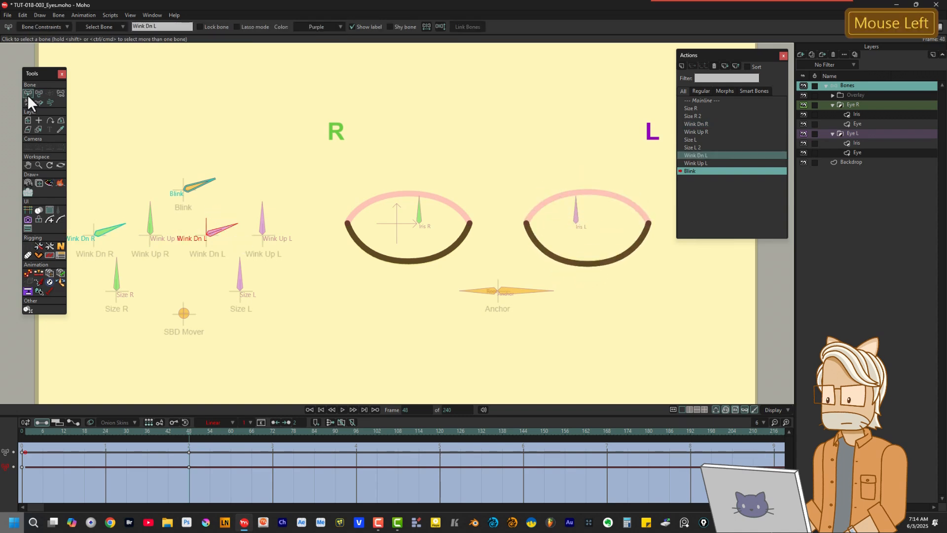
Set the Wink Dn R and Wink Dn L bones' keyframes at frames 1 and 48 of the Blink action to Linear interpolation.
{"action": "left_click", "coordinate": [101, 224], "text": "shift"}
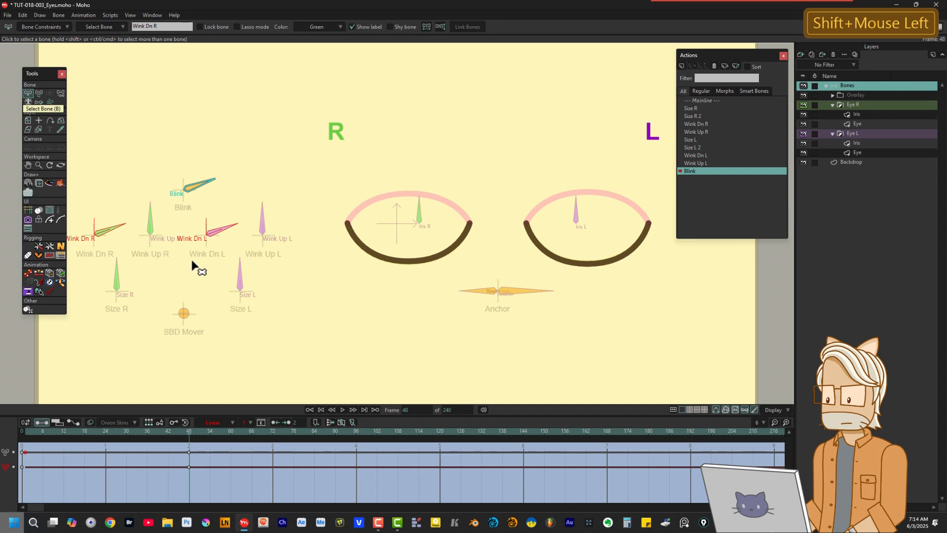
{"action": "left_click", "coordinate": [24, 467]}
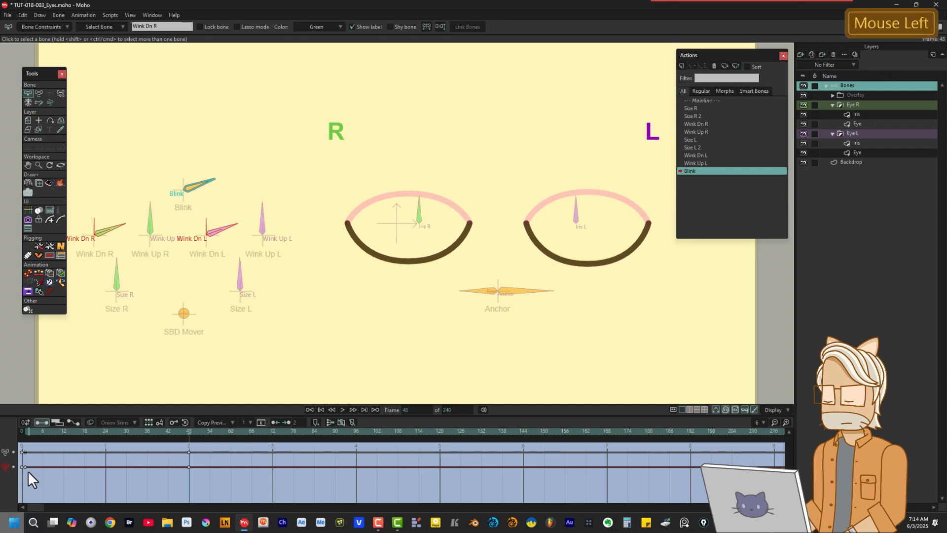
{"action": "left_click_drag", "start_coordinate": [194, 462], "coordinate": [24, 478]}
{"action": "right_click", "coordinate": [25, 469]}
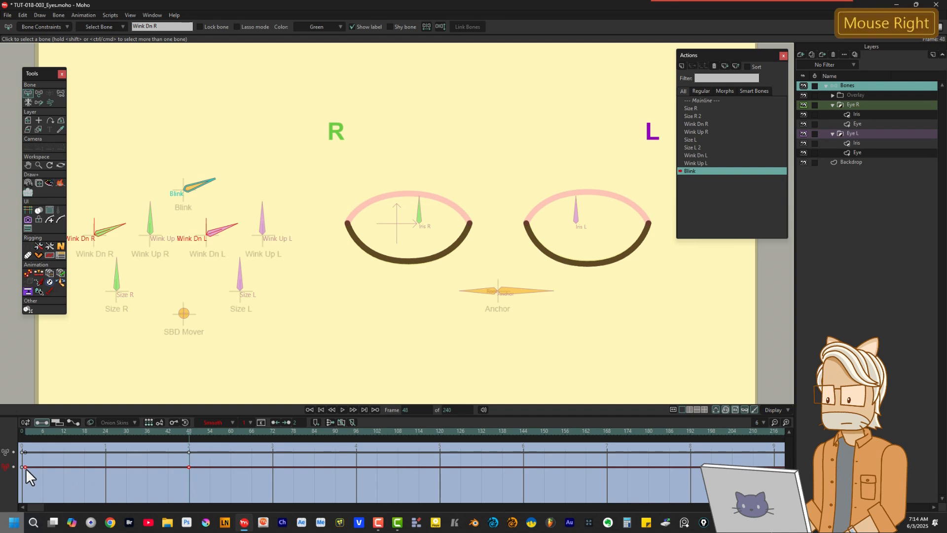
{"action": "left_click", "coordinate": [44, 390]}
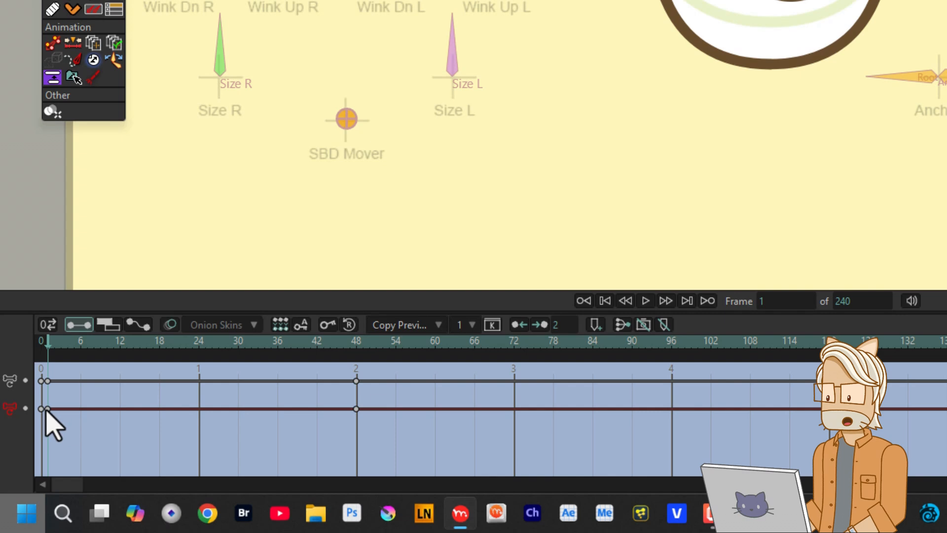
{"action": "right_click", "coordinate": [48, 409]}
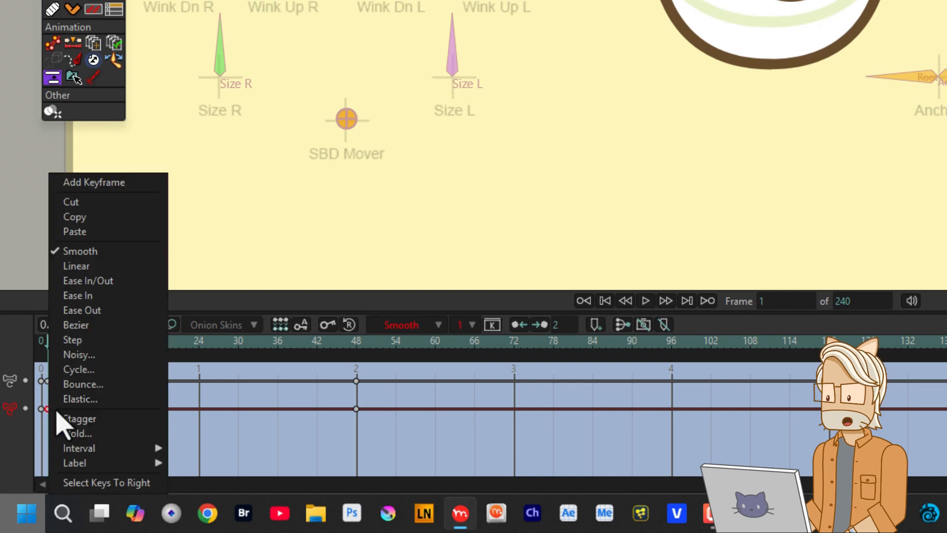
{"action": "left_click", "coordinate": [110, 486]}
{"action": "left_click", "coordinate": [285, 469]}
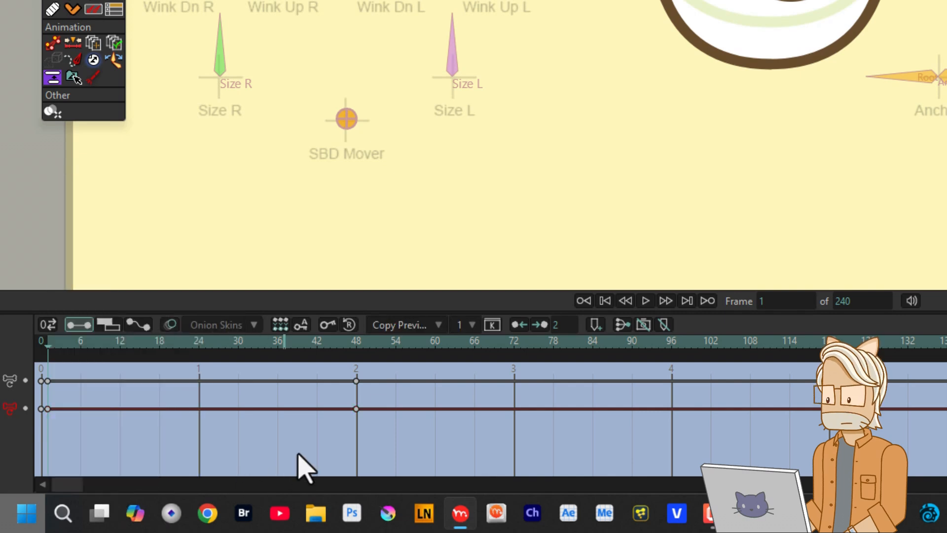
{"action": "left_click_drag", "start_coordinate": [377, 419], "coordinate": [54, 446]}
{"action": "right_click", "coordinate": [56, 423]}
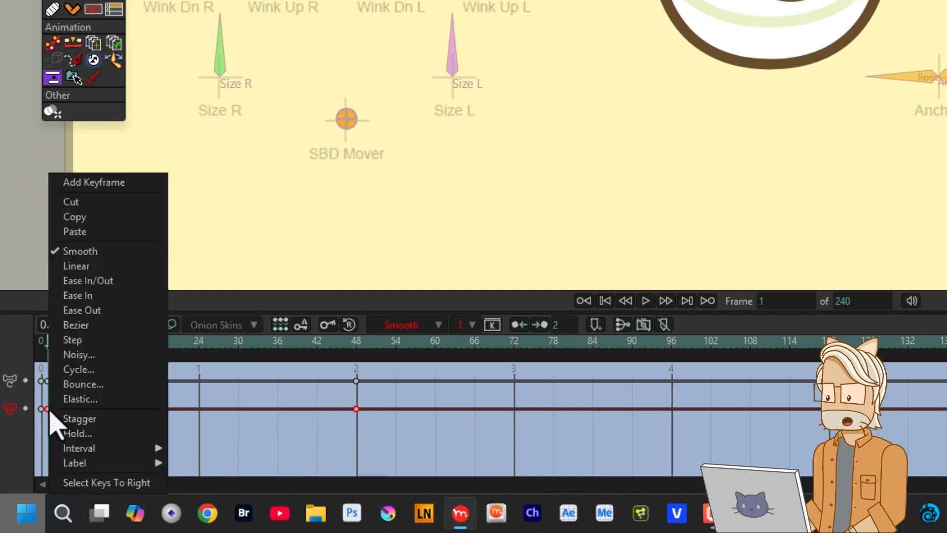
{"action": "left_click", "coordinate": [109, 269]}
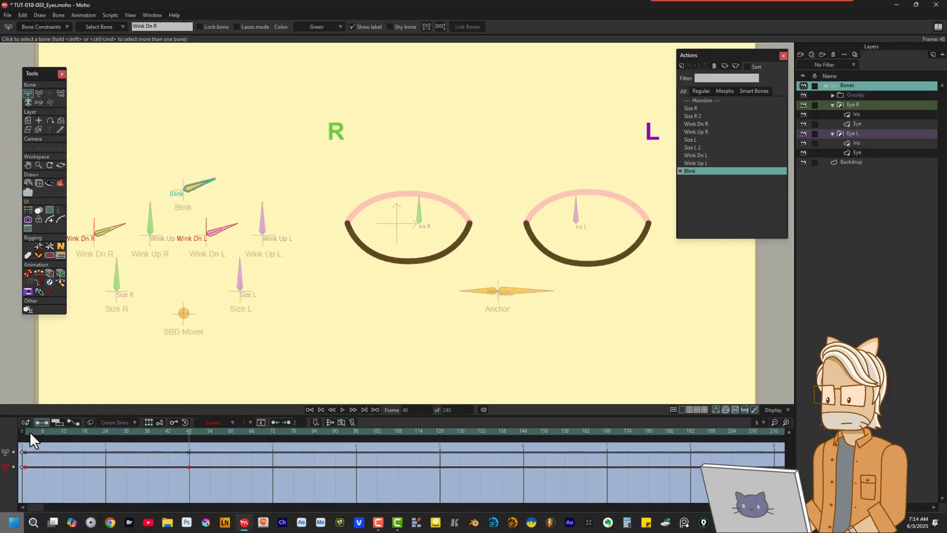
At frame 0, select only the Blink bone and create a second smart bone action for it named Blink 2.
{"action": "mouse_move", "coordinate": [30, 431]}
{"action": "left_mouse_down"}
{"action": "mouse_move", "coordinate": [196, 447]}
{"action": "mouse_move", "coordinate": [16, 432]}
{"action": "left_mouse_up"}
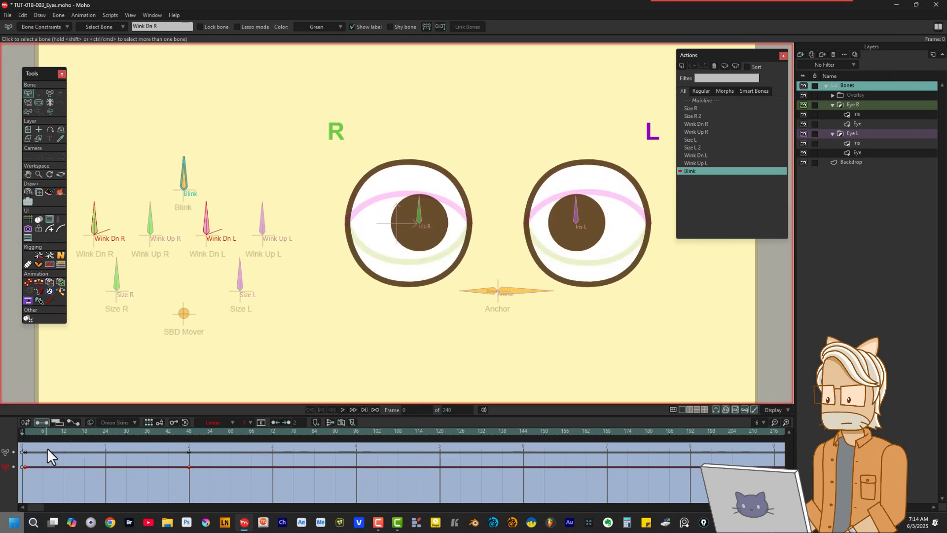
{"action": "left_click", "coordinate": [29, 94]}
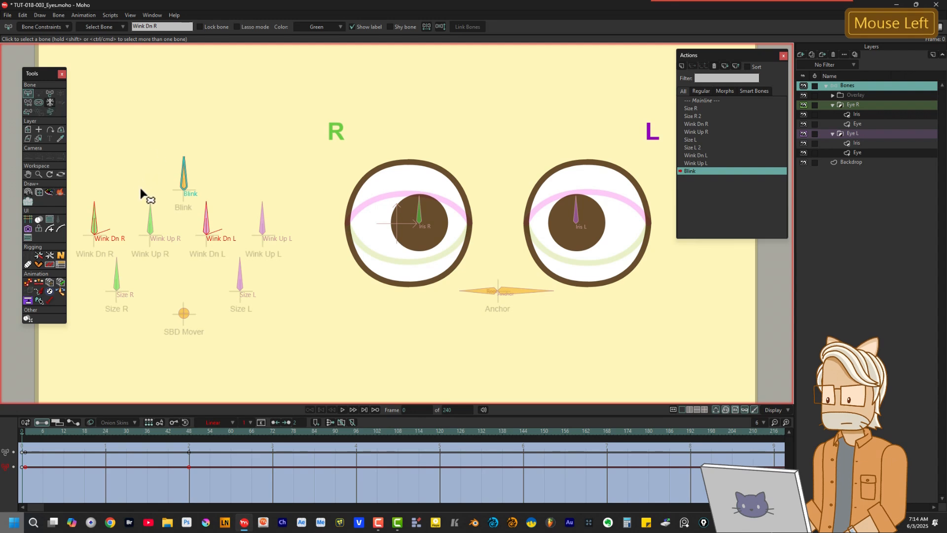
{"action": "left_click_drag", "start_coordinate": [164, 156], "coordinate": [202, 185]}
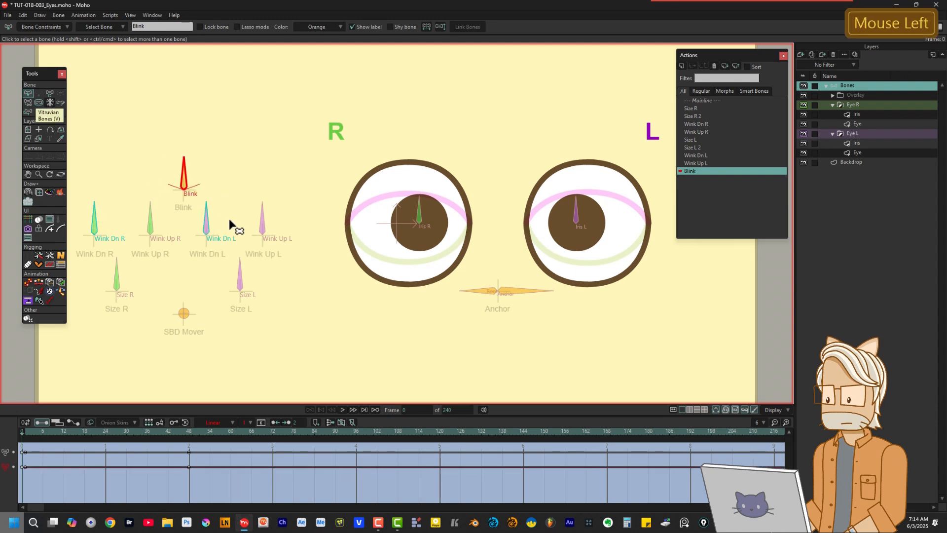
{"action": "left_click", "coordinate": [682, 66]}
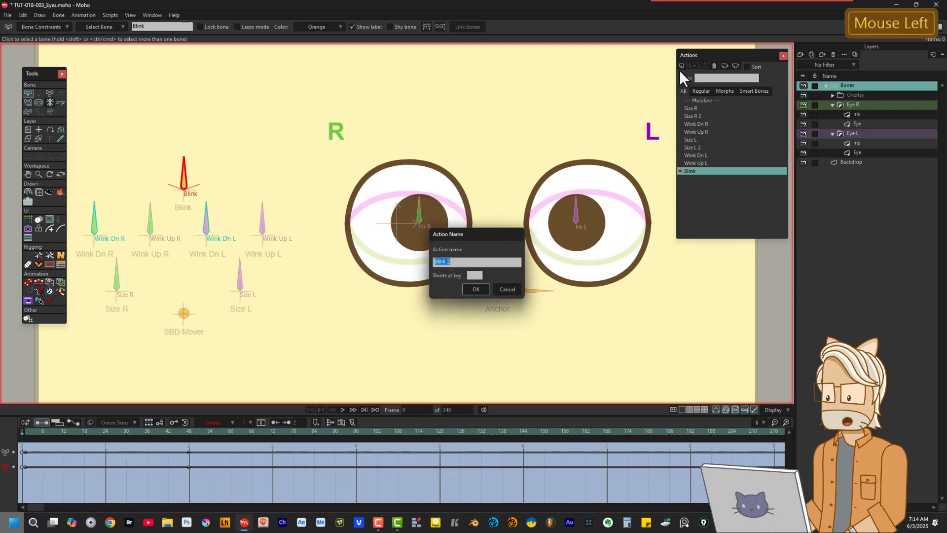
{"action": "left_click", "coordinate": [475, 290]}
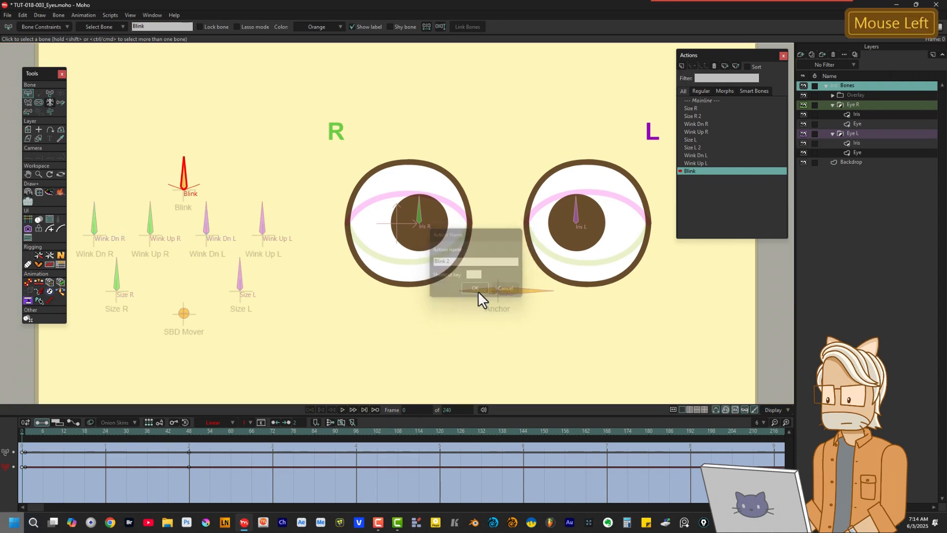
At frame 48 of the Blink 2 action, rotate the Blink bone counterclockwise and the Wink Up R and Wink Up L bones clockwise.
{"action": "left_click", "coordinate": [42, 432]}
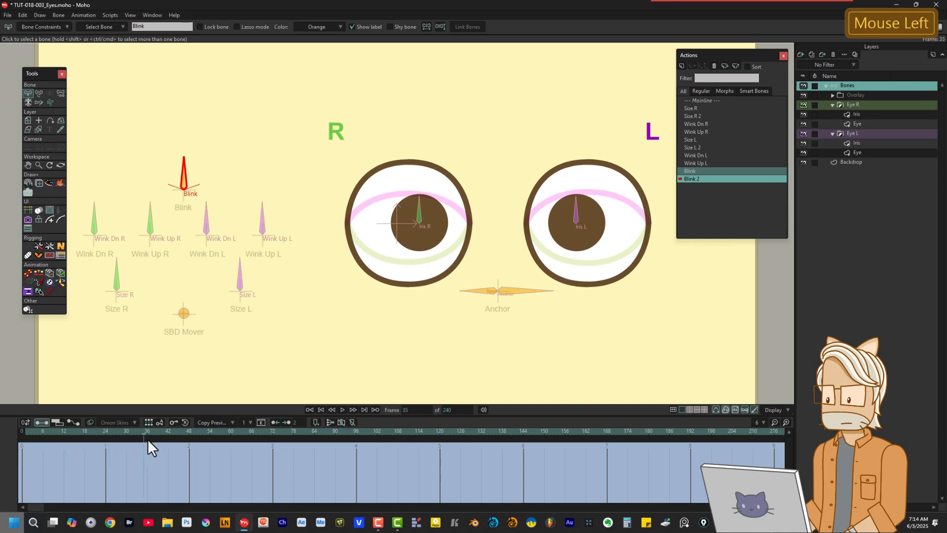
{"action": "left_click_drag", "start_coordinate": [173, 439], "coordinate": [189, 439]}
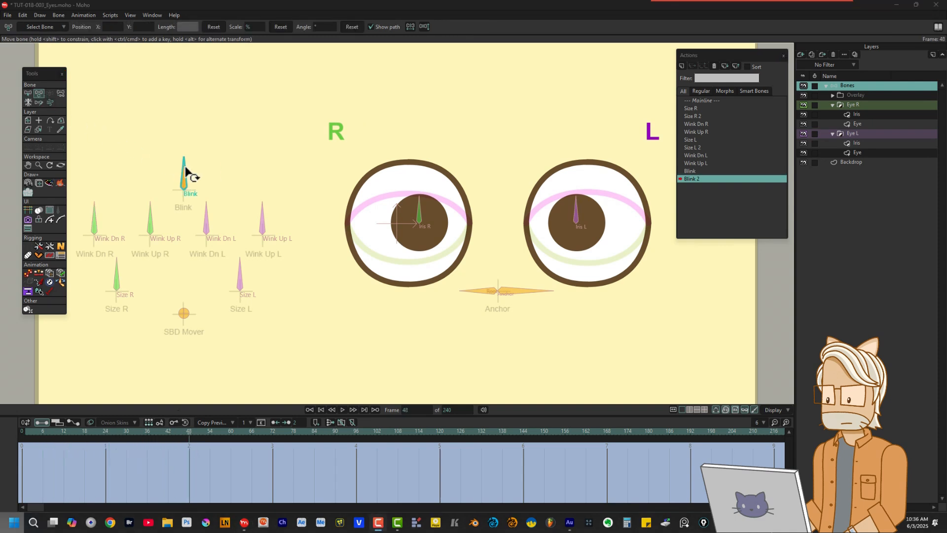
{"action": "left_click_drag", "start_coordinate": [184, 170], "coordinate": [306, 259]}
Set the Wink Up R and Wink Up L bones' keyframes at frames 1 and 48 of Blink 2 to Linear interpolation.
{"action": "left_click_drag", "start_coordinate": [188, 433], "coordinate": [26, 466]}
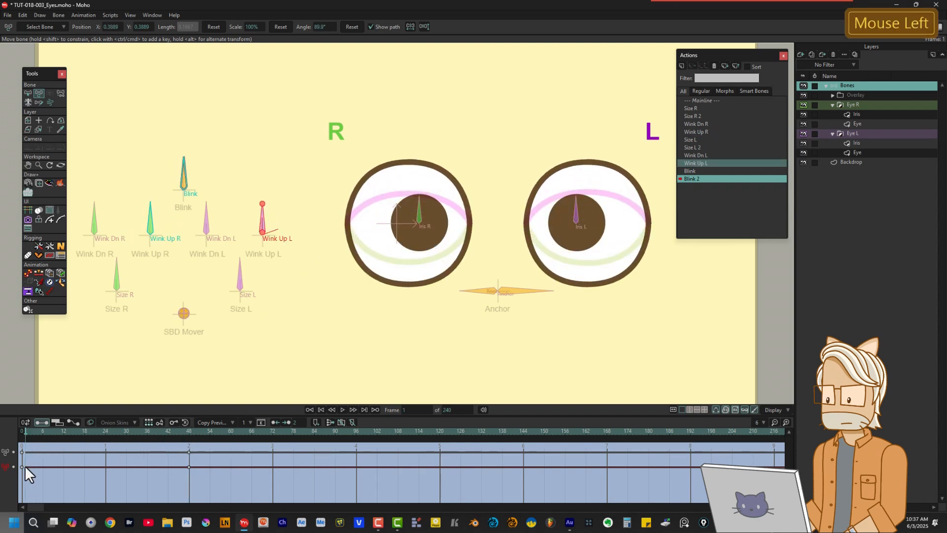
{"action": "right_click", "coordinate": [25, 467]}
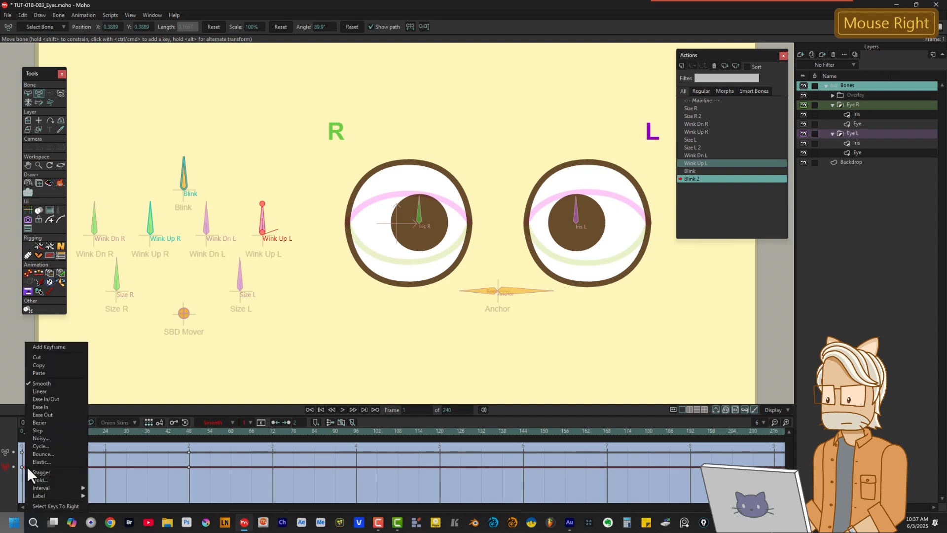
{"action": "left_click", "coordinate": [49, 506]}
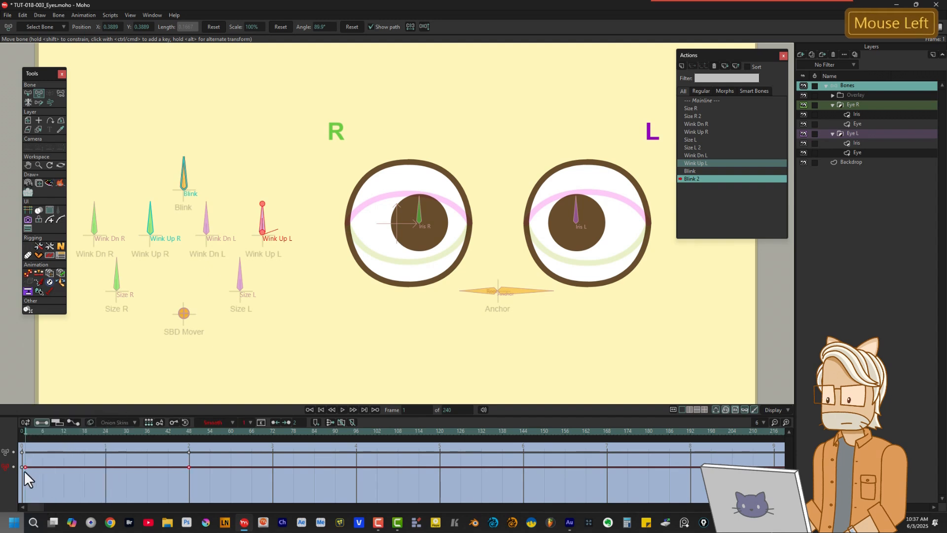
{"action": "right_click", "coordinate": [25, 466]}
{"action": "left_click", "coordinate": [42, 392]}
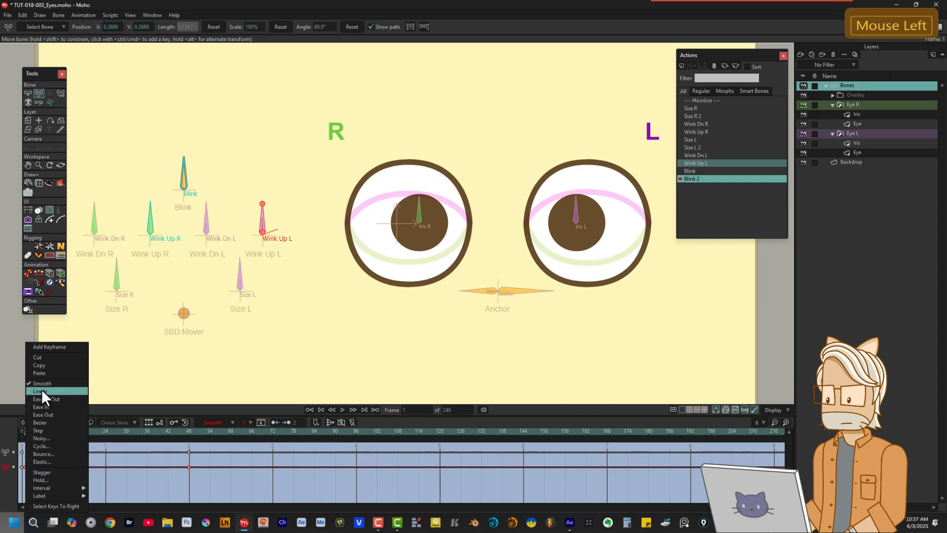
Return to the Mainline and test the Blink dial at frame 24 by rotating it with Manipulate Bones.
{"action": "mouse_move", "coordinate": [27, 431]}
{"action": "left_mouse_down"}
{"action": "mouse_move", "coordinate": [189, 438]}
{"action": "mouse_move", "coordinate": [19, 433]}
{"action": "left_mouse_up"}
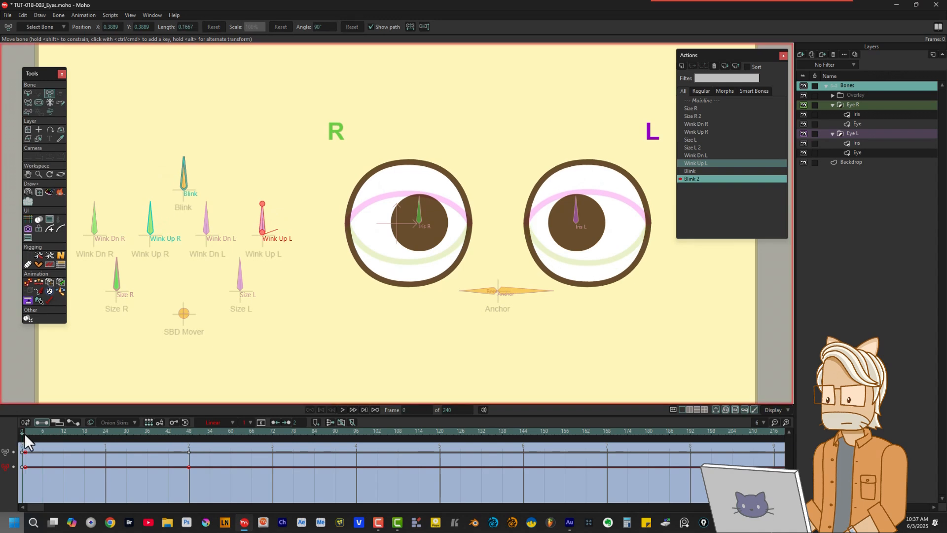
{"action": "left_click", "coordinate": [705, 100]}
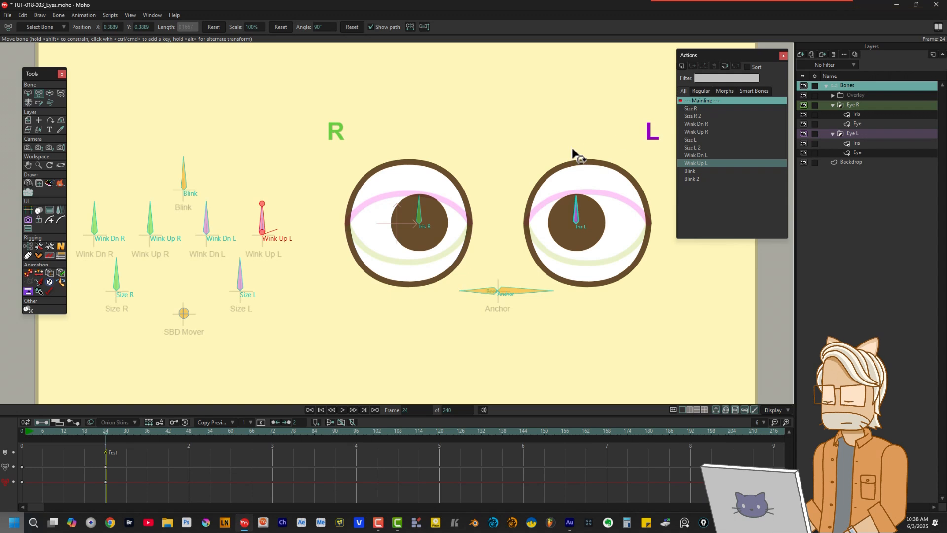
{"action": "left_click", "coordinate": [30, 93]}
{"action": "left_click", "coordinate": [174, 161]}
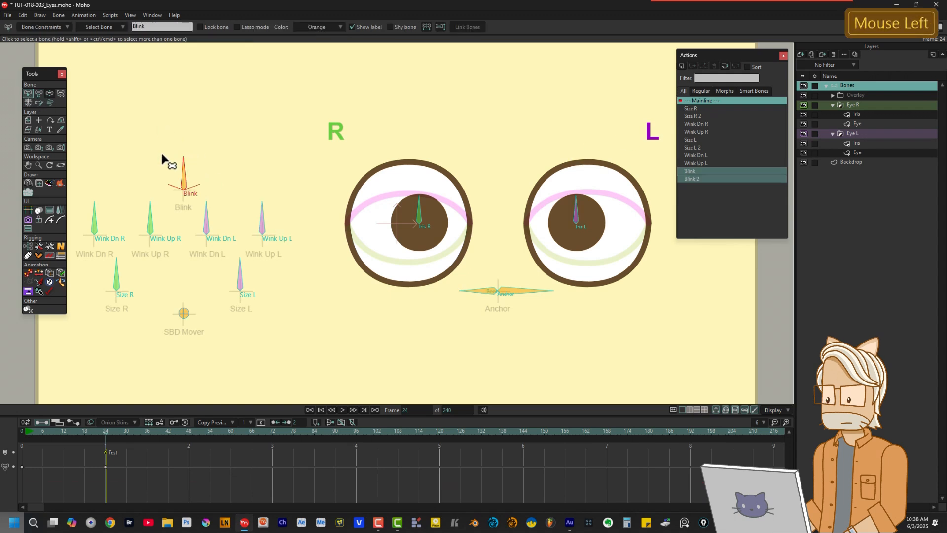
{"action": "left_click", "coordinate": [50, 93]}
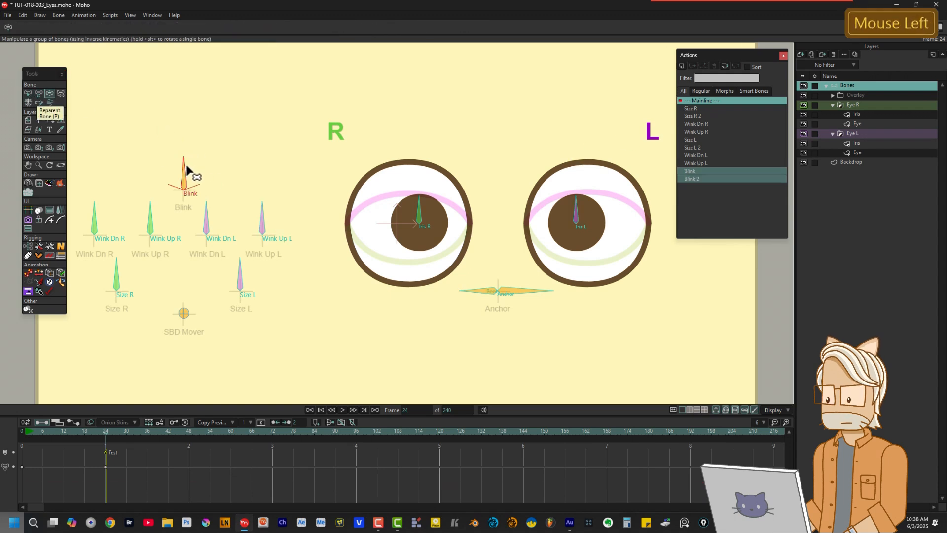
{"action": "left_click_drag", "start_coordinate": [185, 171], "coordinate": [134, 165]}
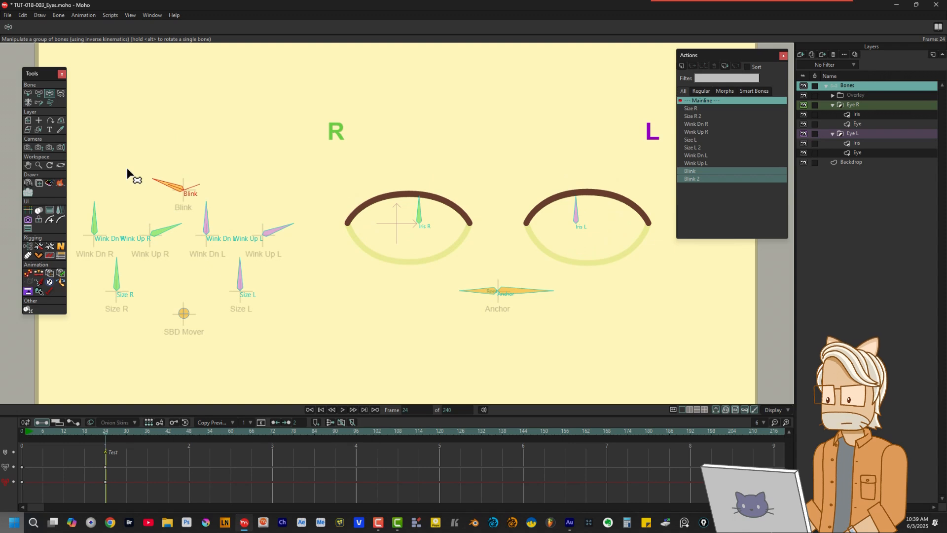
{"action": "left_click_drag", "start_coordinate": [127, 174], "coordinate": [184, 115]}
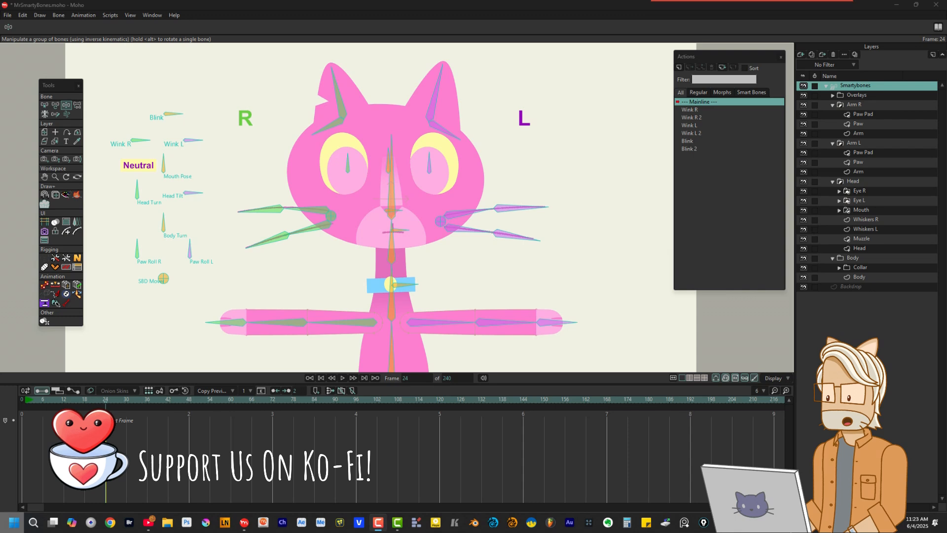
In MrSmartyBones.moho, try rotating both of the cat's arms at test frame 24 with Manipulate Bones.
{"action": "left_click", "coordinate": [475, 454]}
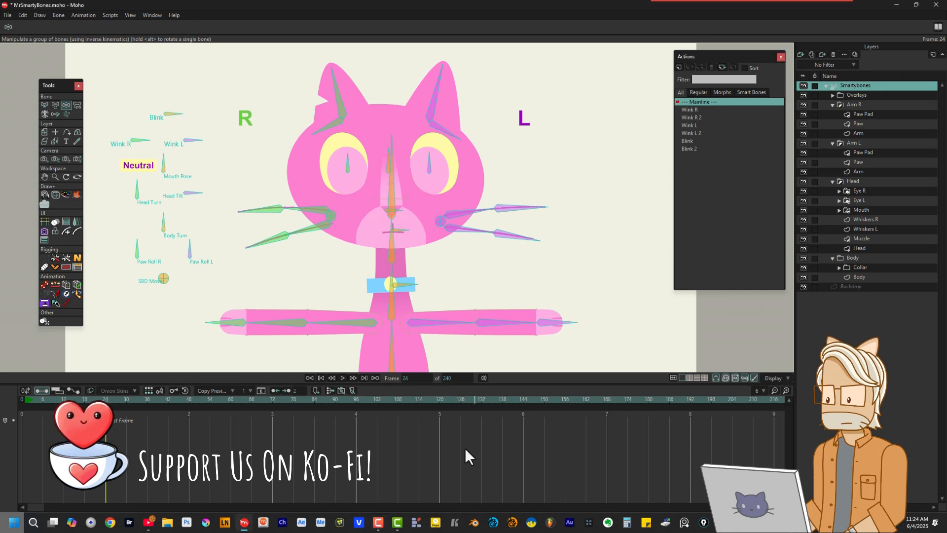
{"action": "left_click_drag", "start_coordinate": [356, 351], "coordinate": [362, 353]}
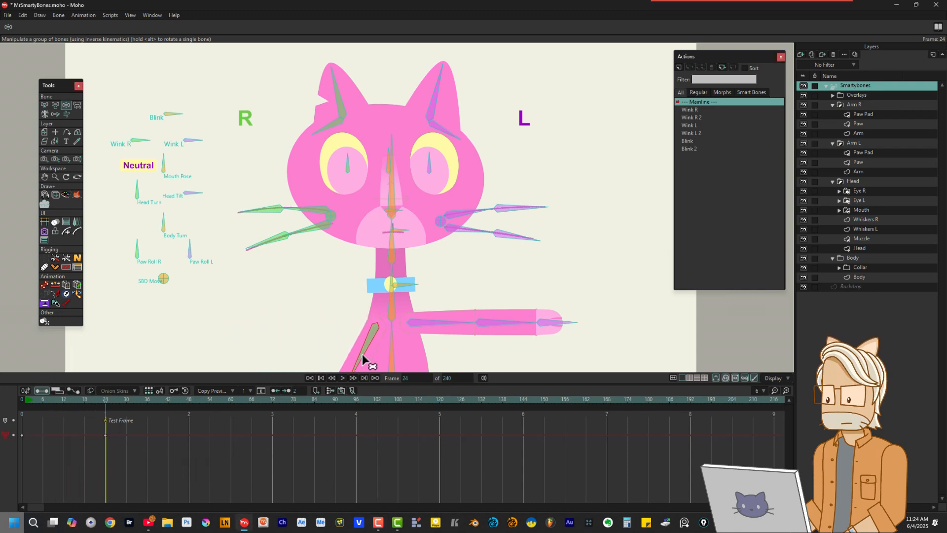
{"action": "left_click_drag", "start_coordinate": [443, 321], "coordinate": [427, 291]}
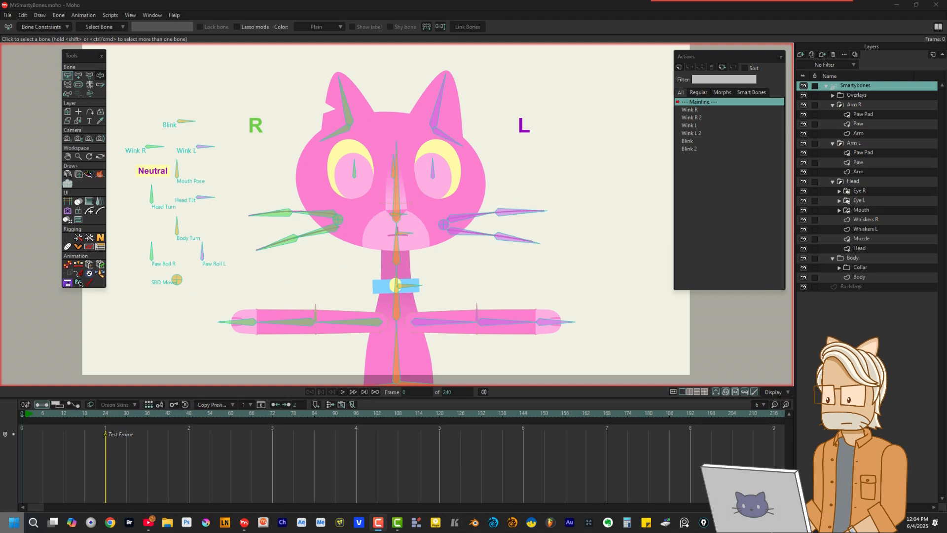
Use Manipulate Bones at frame 0 to try out the cat's Wink and Blink dials.
{"action": "left_click", "coordinate": [100, 75]}
{"action": "left_click_drag", "start_coordinate": [159, 141], "coordinate": [223, 153]}
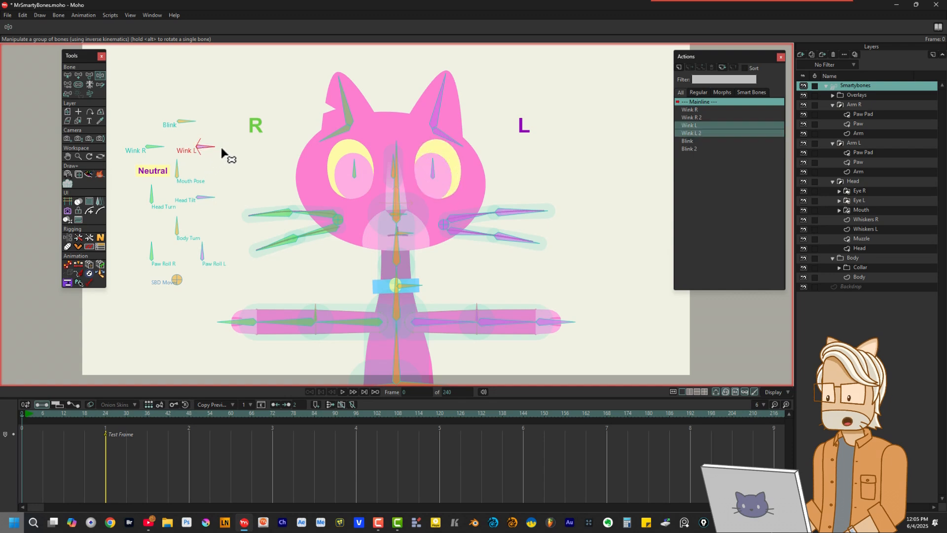
{"action": "left_click_drag", "start_coordinate": [195, 122], "coordinate": [180, 172]}
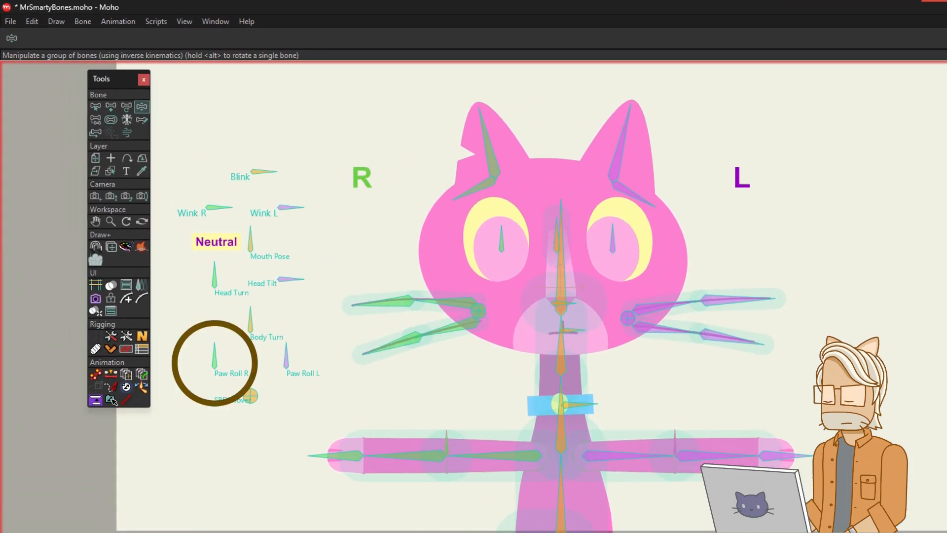
Enable angle constraints for the Paw Roll R bone.
{"action": "left_click", "coordinate": [94, 107]}
{"action": "left_click", "coordinate": [245, 370]}
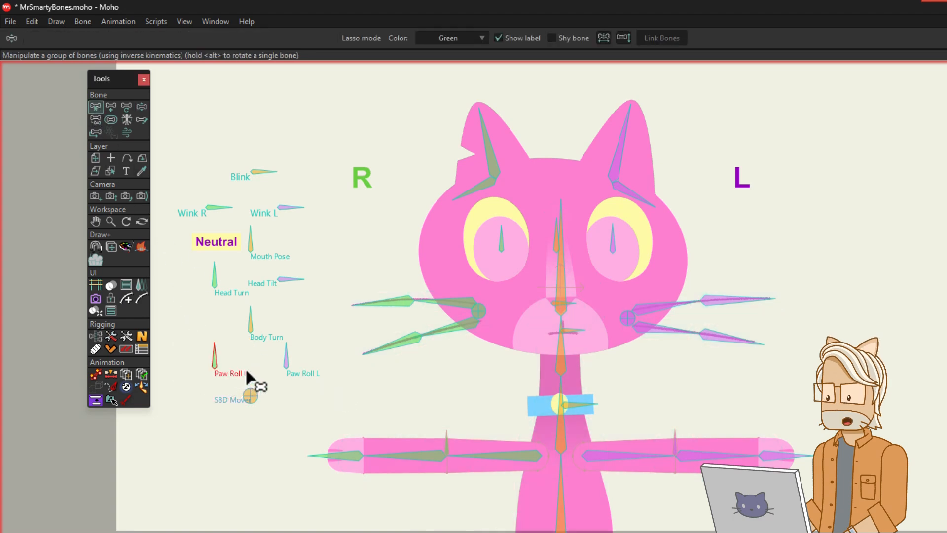
{"action": "left_click", "coordinate": [74, 38]}
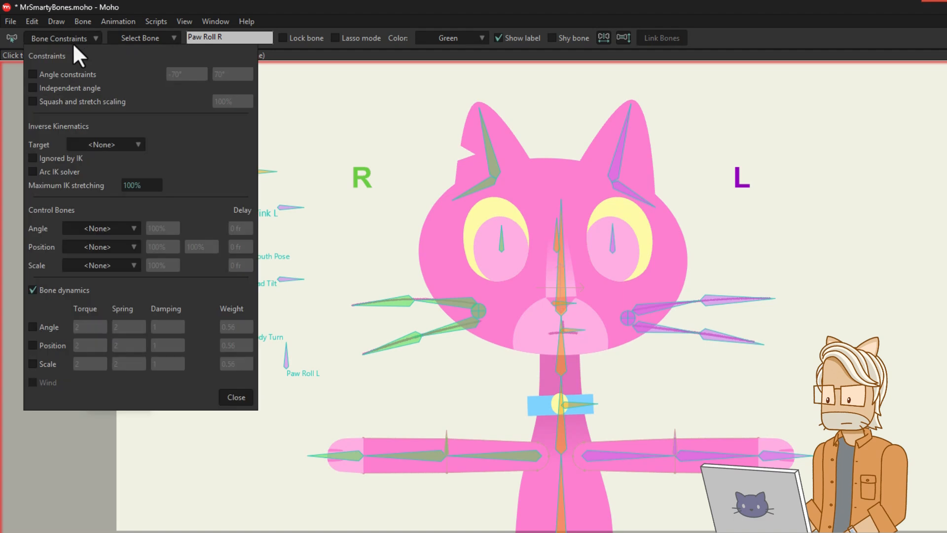
{"action": "left_click", "coordinate": [33, 74]}
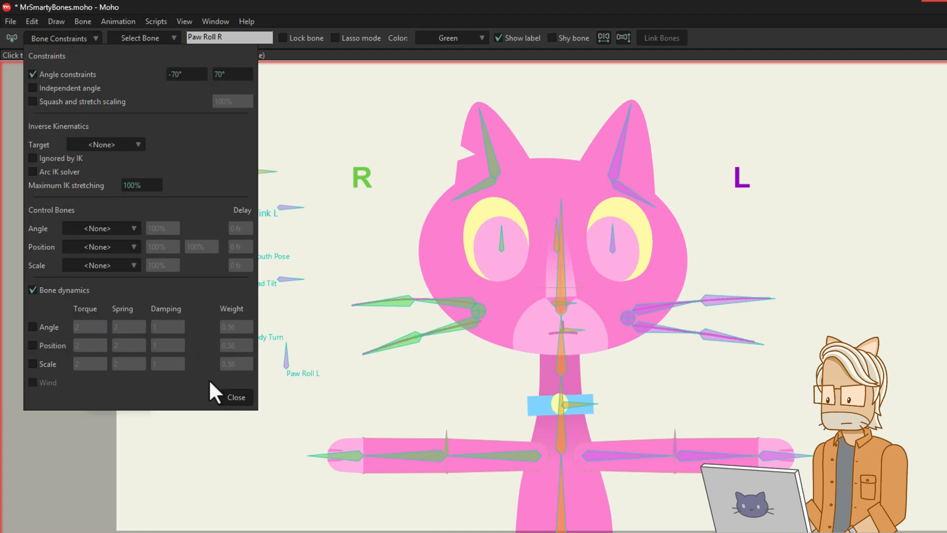
{"action": "left_click", "coordinate": [239, 400]}
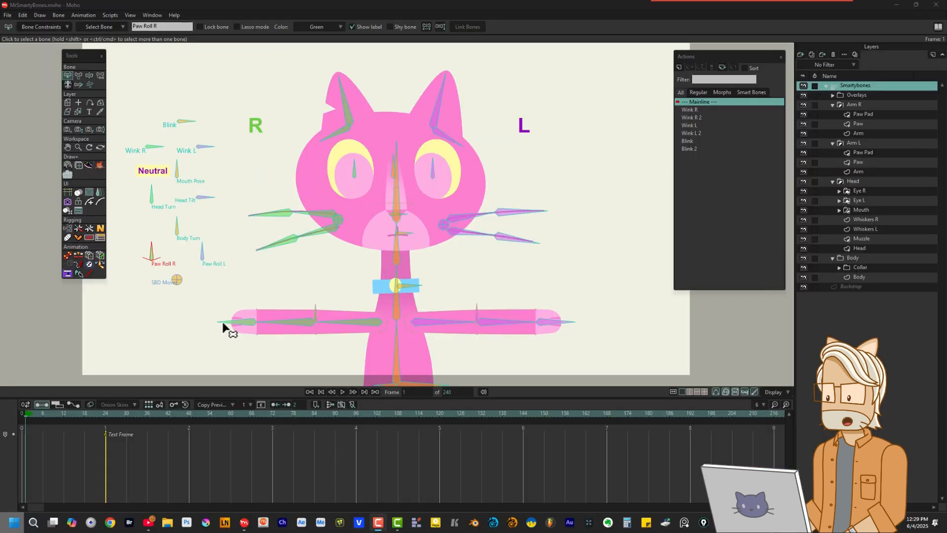
Create the Paw Roll R action and rotate the Paw Roll R bone to 200° at frame 48.
{"action": "left_click", "coordinate": [678, 66]}
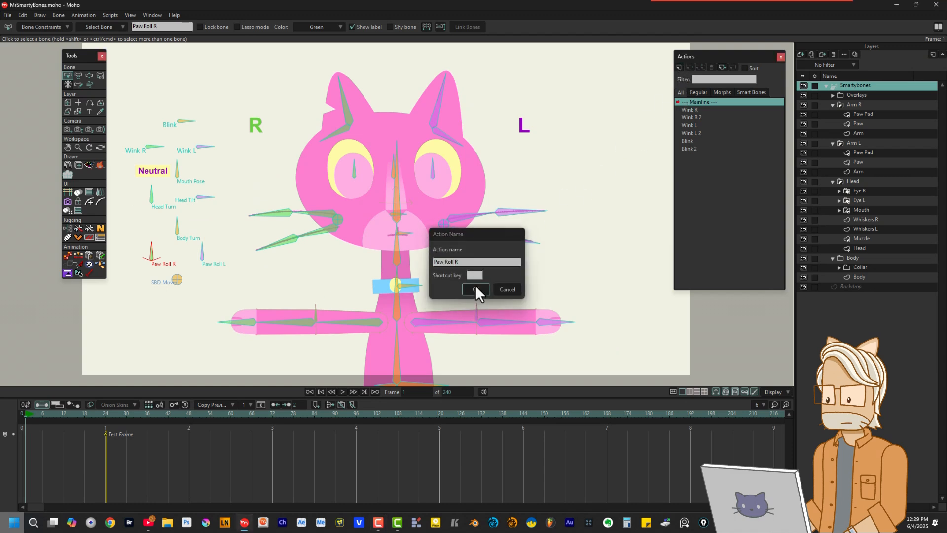
{"action": "left_click", "coordinate": [475, 289]}
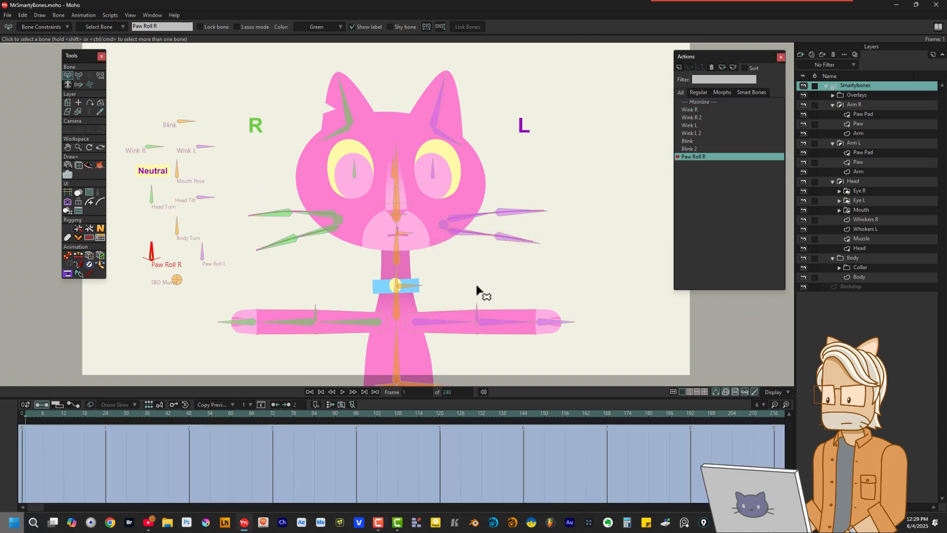
{"action": "left_click", "coordinate": [78, 75]}
{"action": "left_click", "coordinate": [103, 414]}
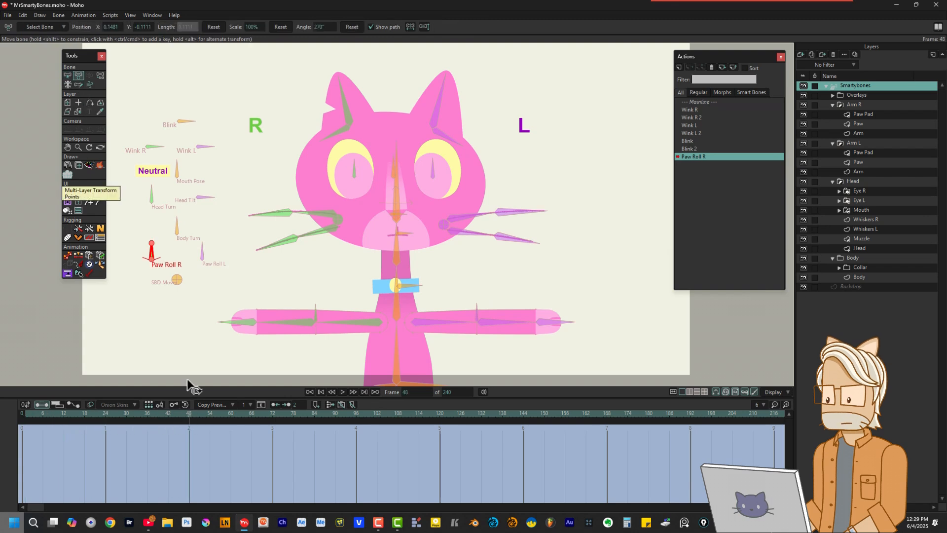
{"action": "left_click", "coordinate": [155, 248], "text": "ctrl"}
{"action": "left_click_drag", "start_coordinate": [178, 270], "coordinate": [172, 276]}
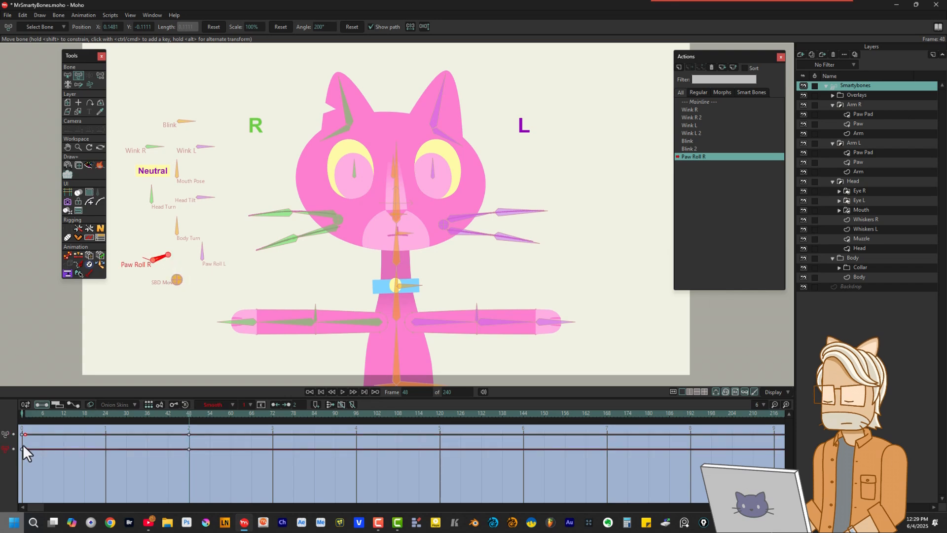
Set the Paw Roll R bone's keyframes at frames 1 and 48 to Linear interpolation.
{"action": "left_click_drag", "start_coordinate": [24, 443], "coordinate": [224, 467]}
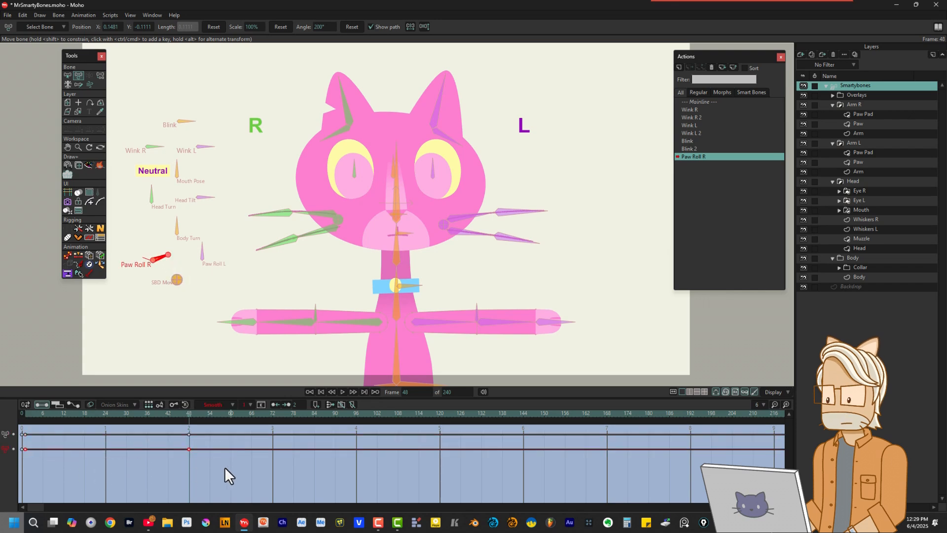
{"action": "right_click", "coordinate": [189, 449]}
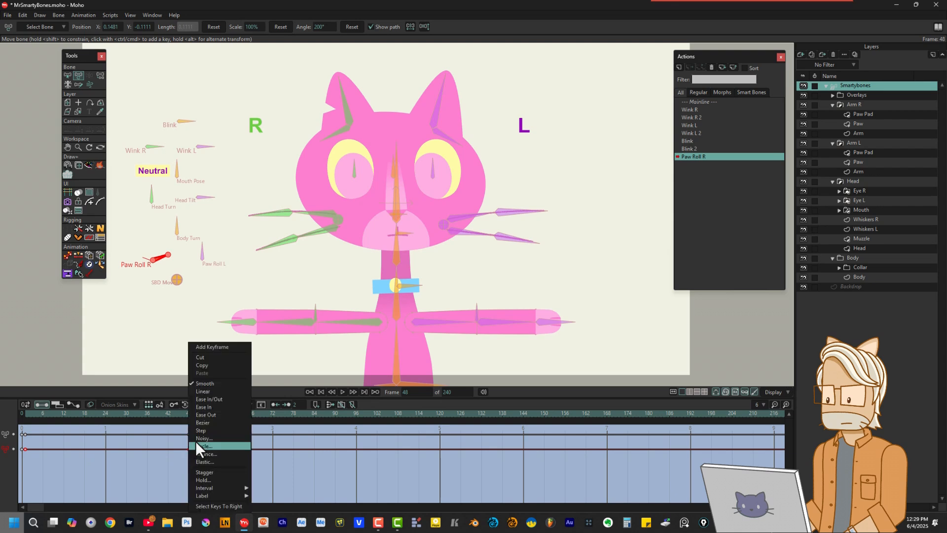
{"action": "left_click", "coordinate": [211, 392]}
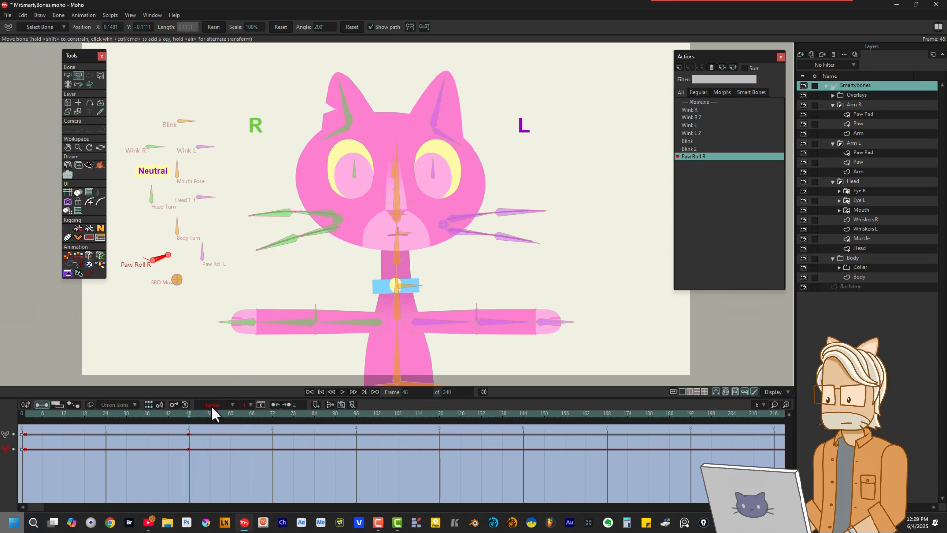
Key Arm R's Paw Pad layer in place at frame 1 and move it down to Y about -0.32 at frame 48.
{"action": "left_click", "coordinate": [863, 114]}
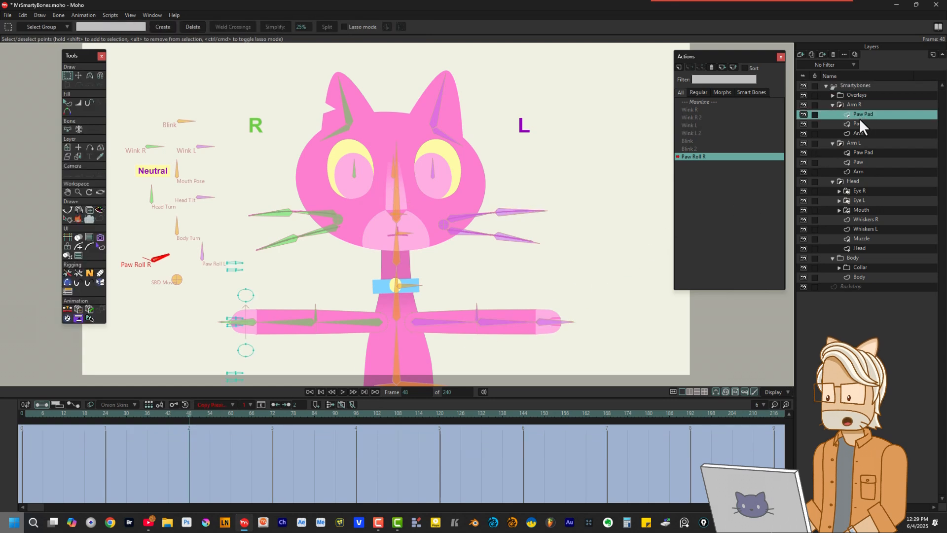
{"action": "left_click", "coordinate": [25, 415]}
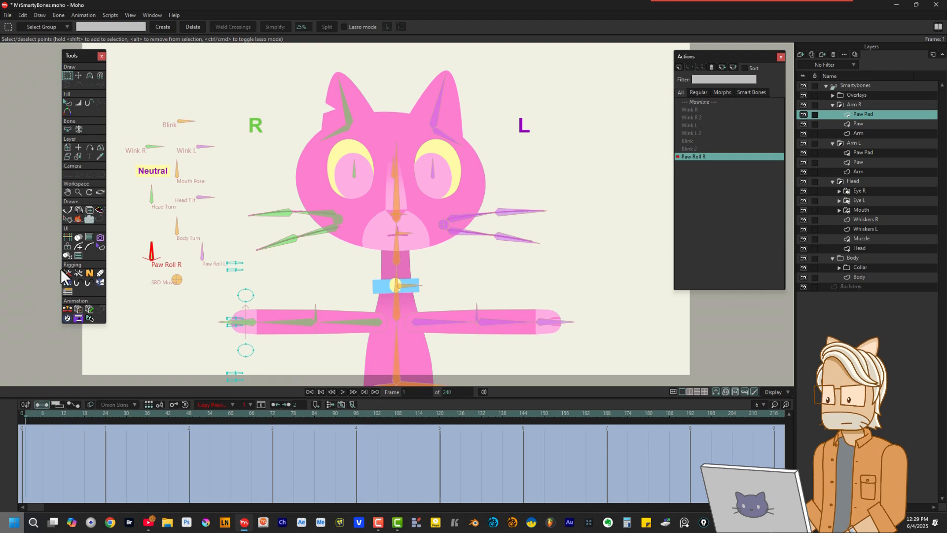
{"action": "left_click", "coordinate": [67, 147]}
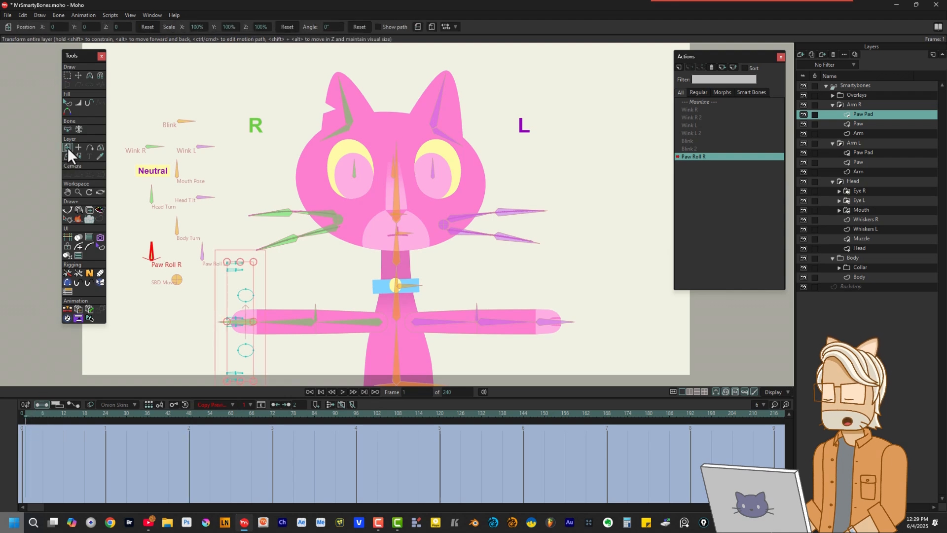
{"action": "left_click", "coordinate": [246, 279]}
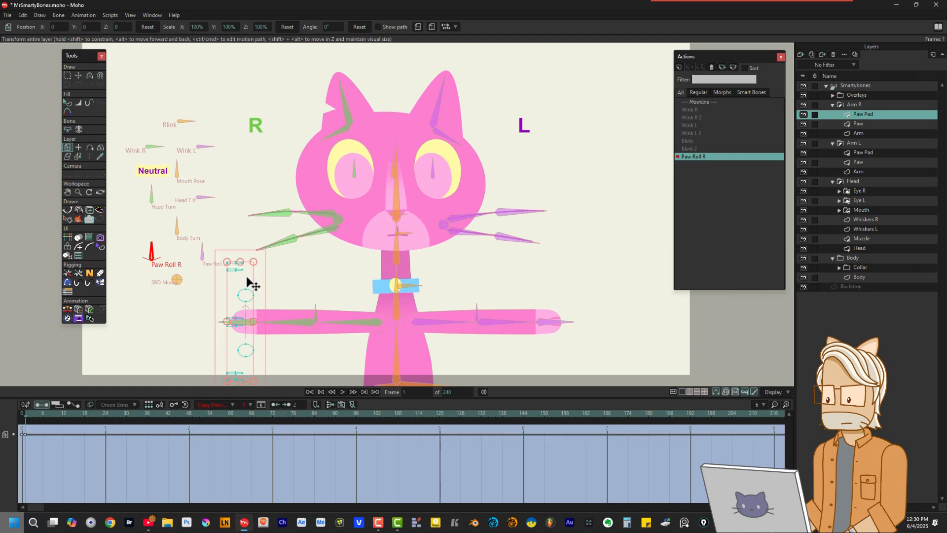
{"action": "left_click", "coordinate": [189, 413]}
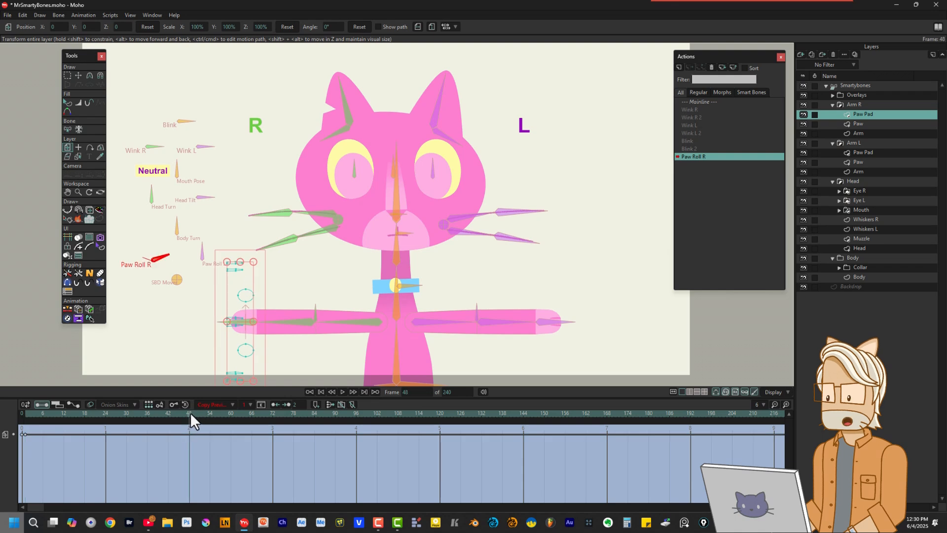
{"action": "left_click_drag", "start_coordinate": [250, 275], "coordinate": [251, 338]}
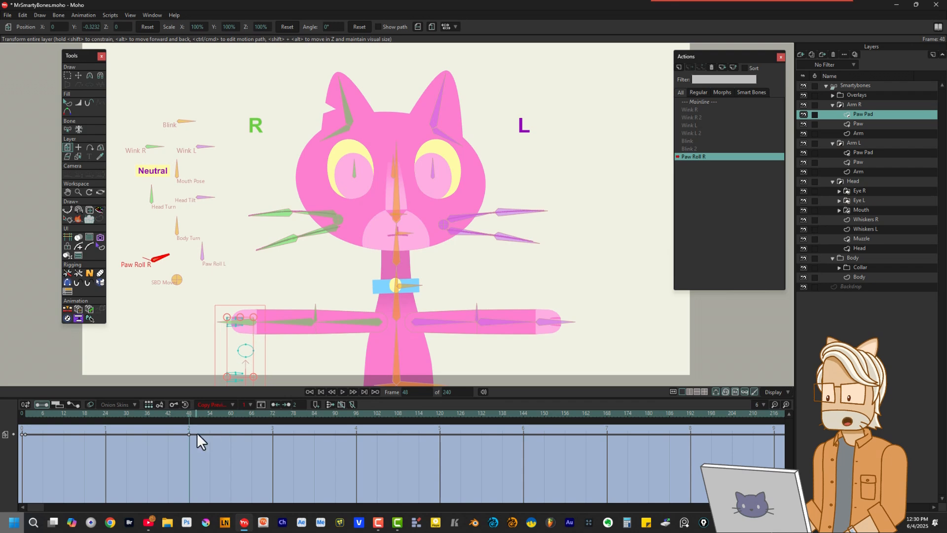
Make the Paw Pad layer's keyframes at frames 1 and 48 Linear in the Paw Roll R action.
{"action": "left_click_drag", "start_coordinate": [198, 430], "coordinate": [24, 443]}
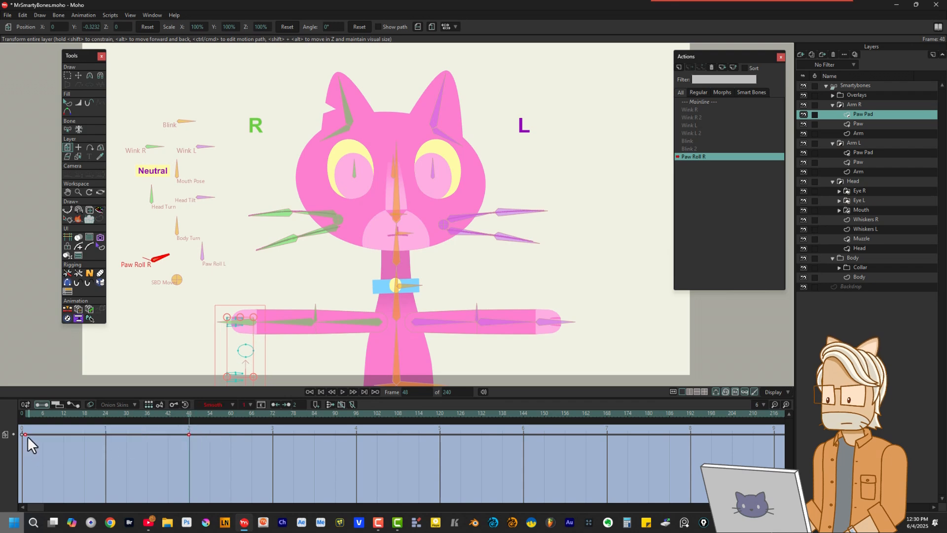
{"action": "right_click", "coordinate": [25, 433]}
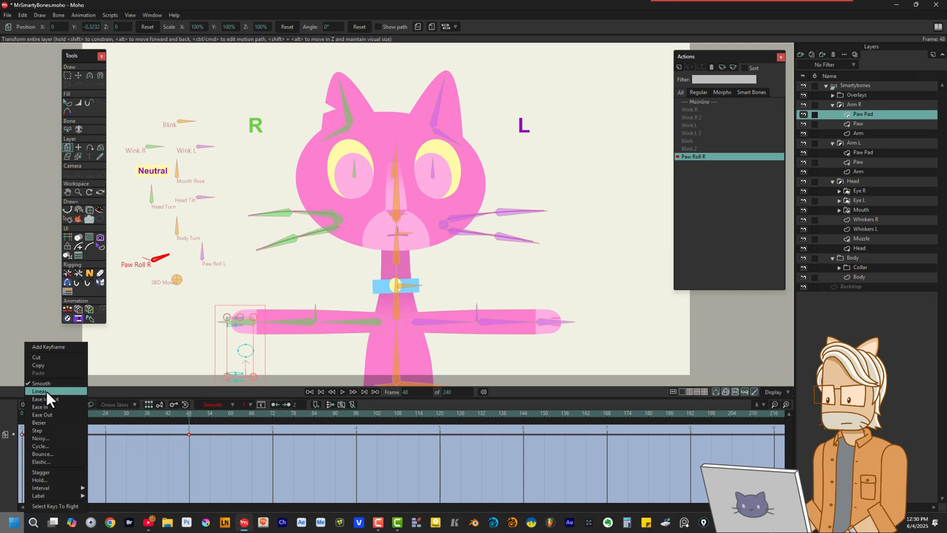
{"action": "left_click", "coordinate": [46, 390]}
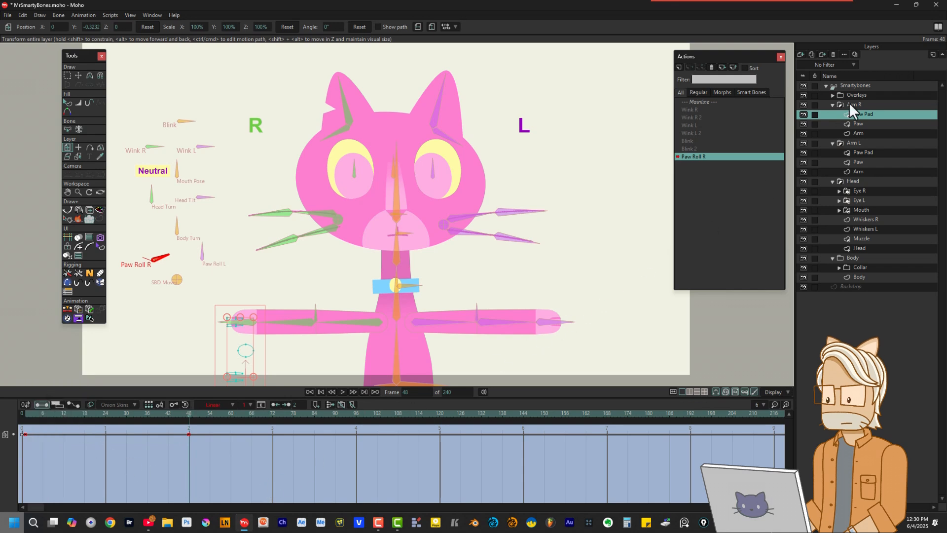
Create the Paw Roll R 2 action on the Smartybones layer and rotate the Paw Roll R bone to 340° at frame 48.
{"action": "left_click", "coordinate": [856, 85]}
{"action": "left_click", "coordinate": [678, 66]}
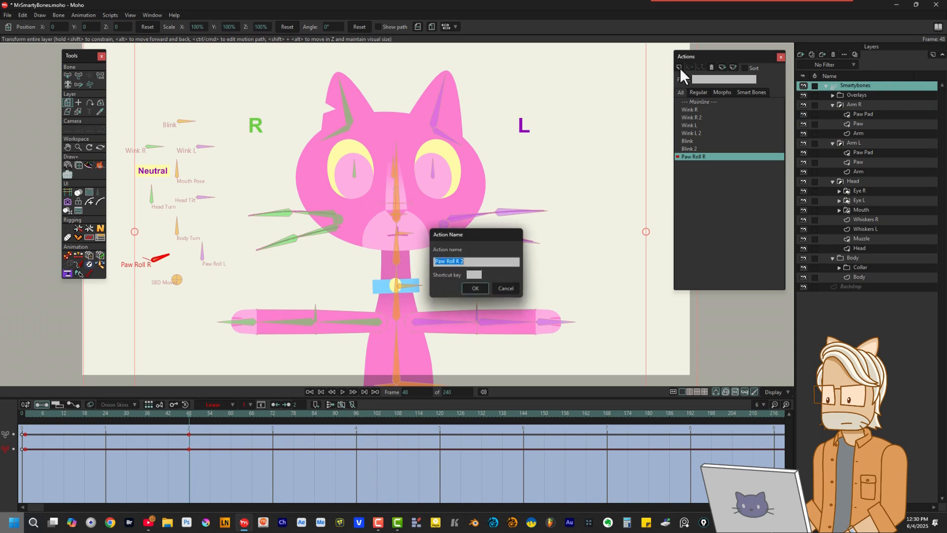
{"action": "left_click", "coordinate": [479, 289]}
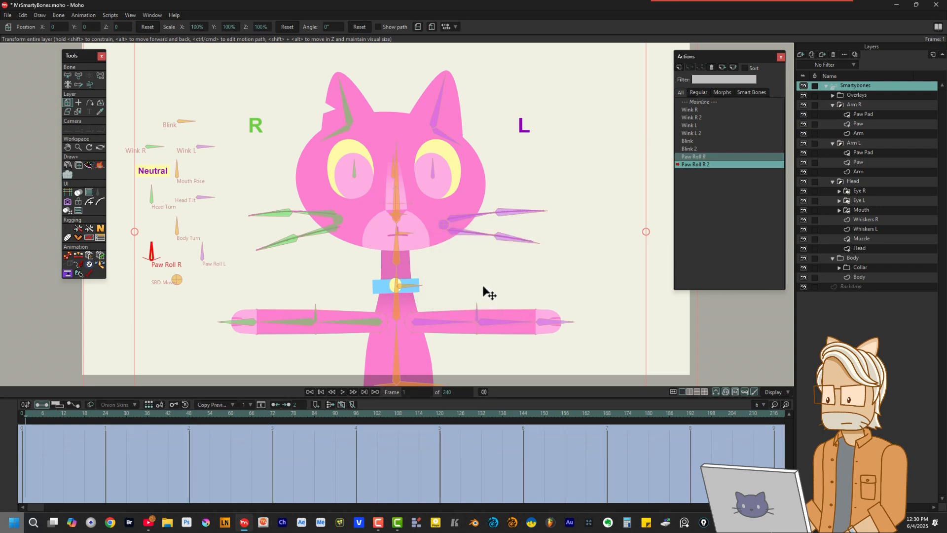
{"action": "left_click", "coordinate": [189, 413]}
{"action": "left_click", "coordinate": [78, 75]}
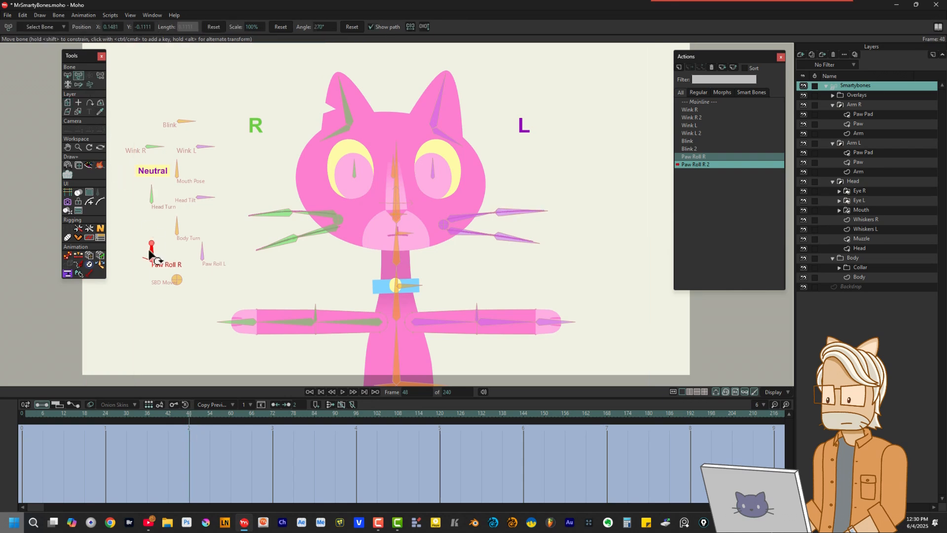
{"action": "left_click_drag", "start_coordinate": [152, 250], "coordinate": [123, 265]}
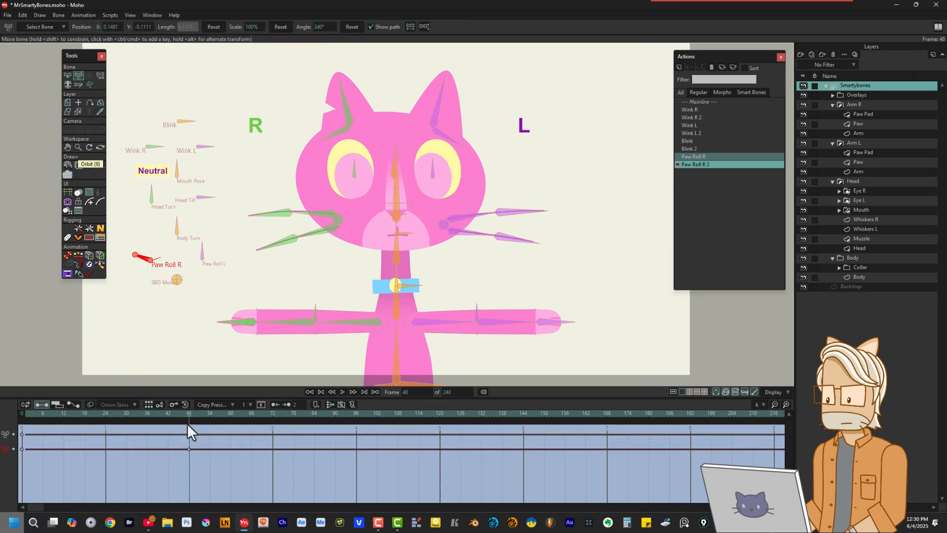
Return to frame 1 of Paw Roll R 2 and set the bone's keyframes through frame 48 to Linear.
{"action": "left_click_drag", "start_coordinate": [189, 416], "coordinate": [34, 412]}
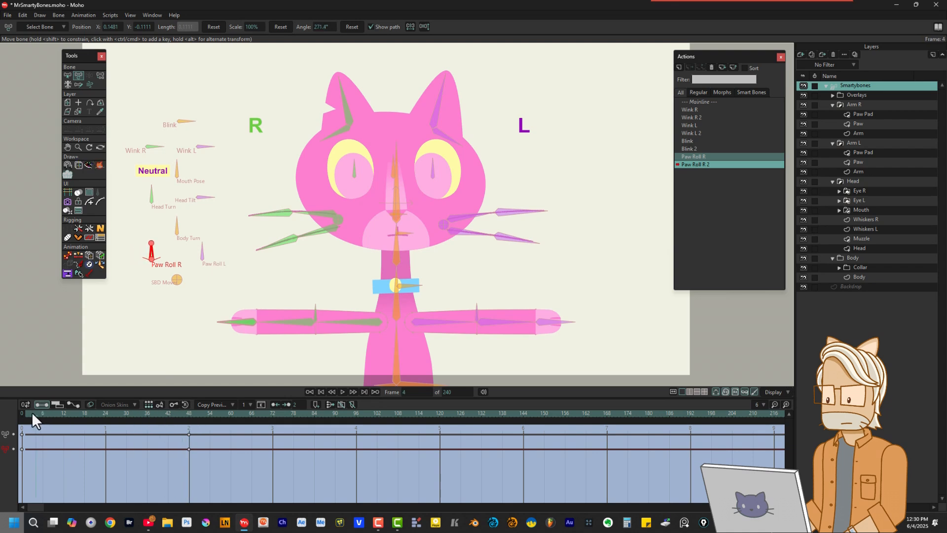
{"action": "left_click", "coordinate": [26, 411]}
{"action": "left_click_drag", "start_coordinate": [24, 443], "coordinate": [203, 458]}
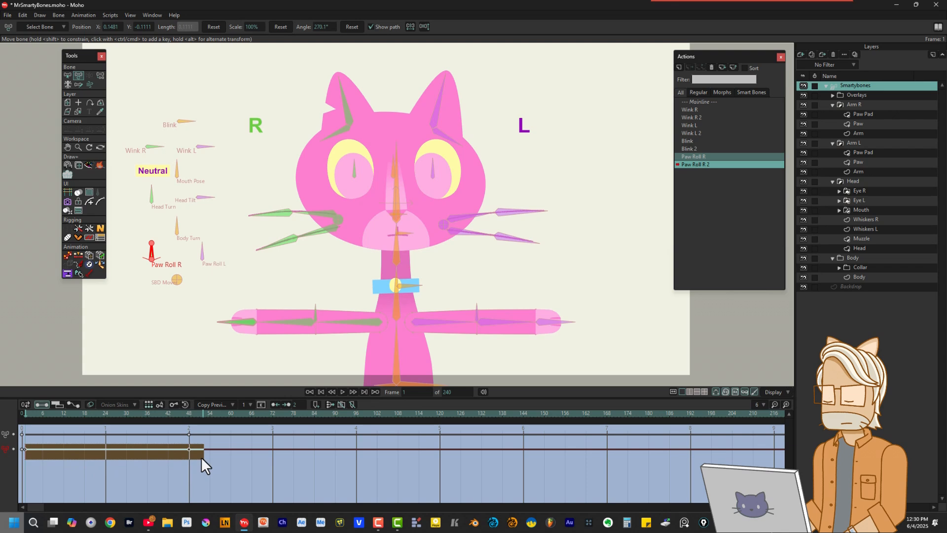
{"action": "right_click", "coordinate": [188, 448]}
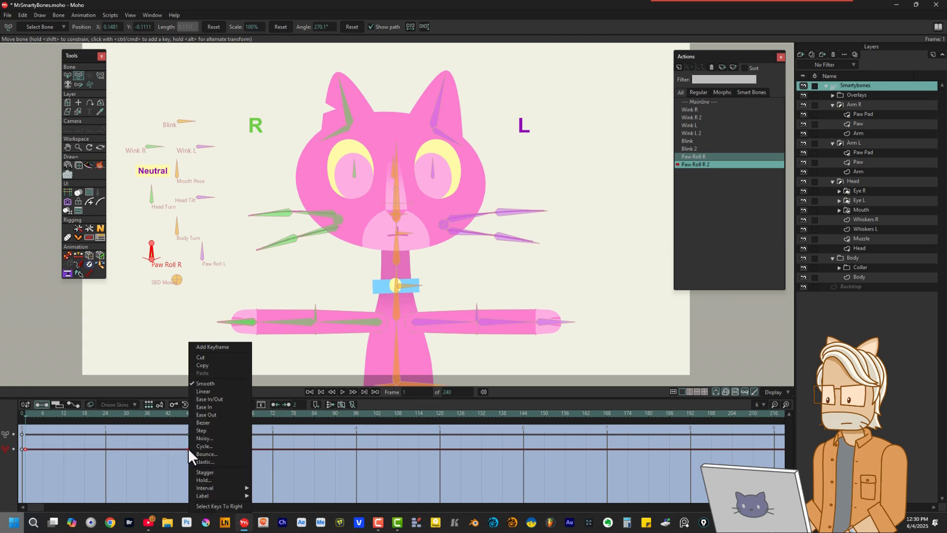
{"action": "left_click", "coordinate": [205, 392]}
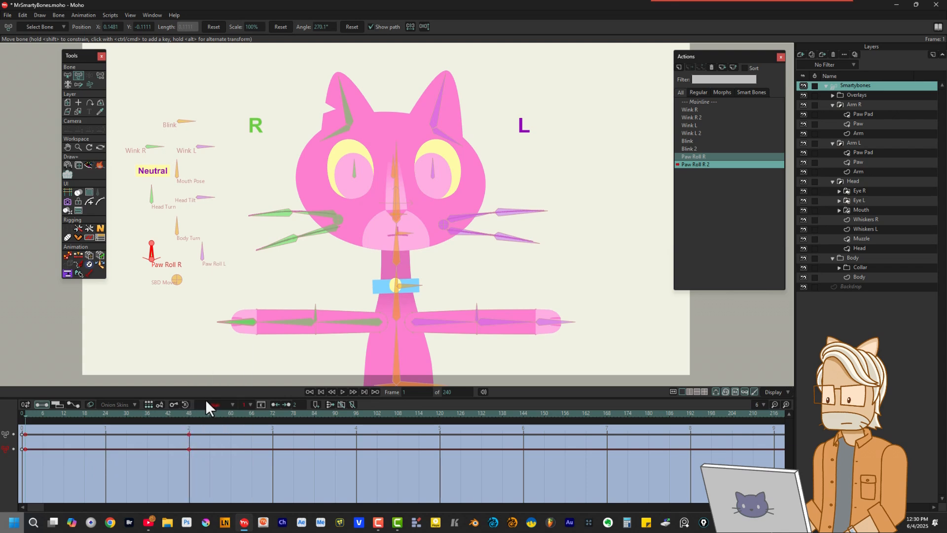
In Paw Roll R 2, key Arm R's Paw Pad layer at frame 1 and move it up to Y about 0.32 at frame 48.
{"action": "left_click", "coordinate": [861, 115]}
{"action": "left_click", "coordinate": [861, 114]}
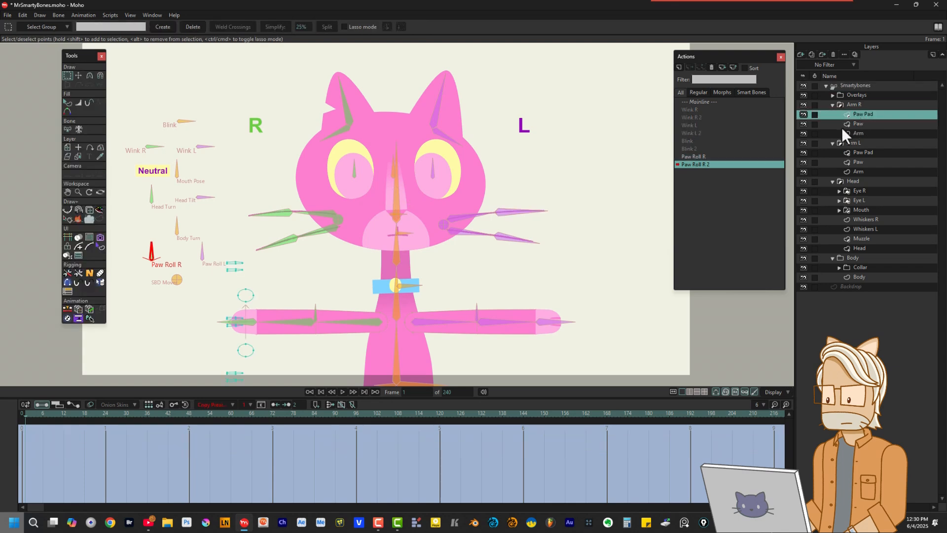
{"action": "left_click", "coordinate": [67, 147]}
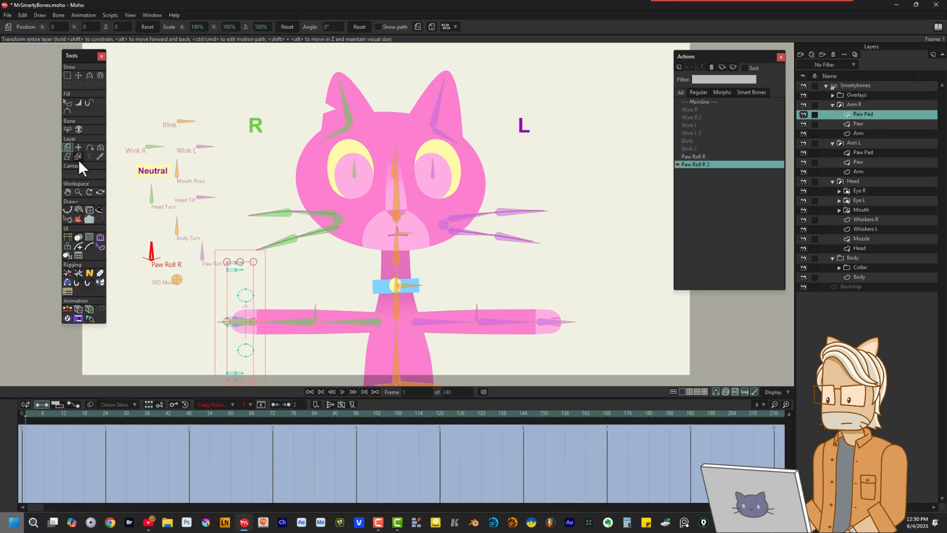
{"action": "left_click_drag", "start_coordinate": [242, 285], "coordinate": [242, 286]}
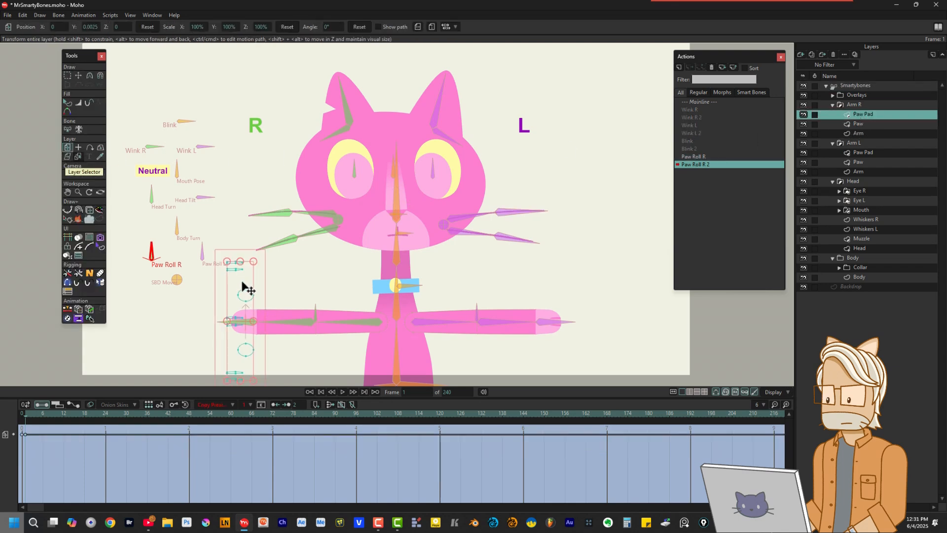
{"action": "left_click", "coordinate": [189, 414]}
{"action": "left_click", "coordinate": [189, 413]}
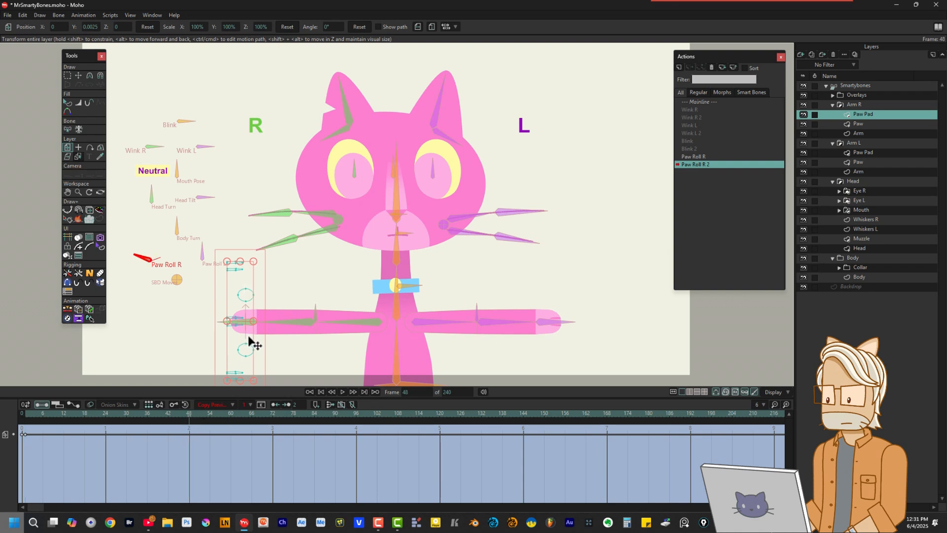
{"action": "left_click_drag", "start_coordinate": [250, 338], "coordinate": [252, 284]}
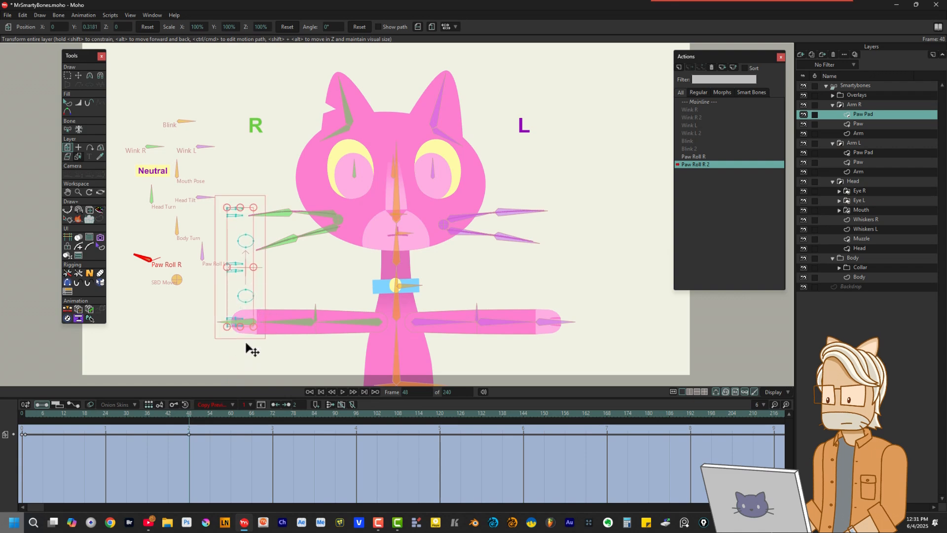
Set the Paw Pad layer's Paw Roll R 2 keyframes at frames 1 and 48 to Linear interpolation.
{"action": "left_click_drag", "start_coordinate": [200, 432], "coordinate": [25, 442]}
{"action": "right_click", "coordinate": [188, 434]}
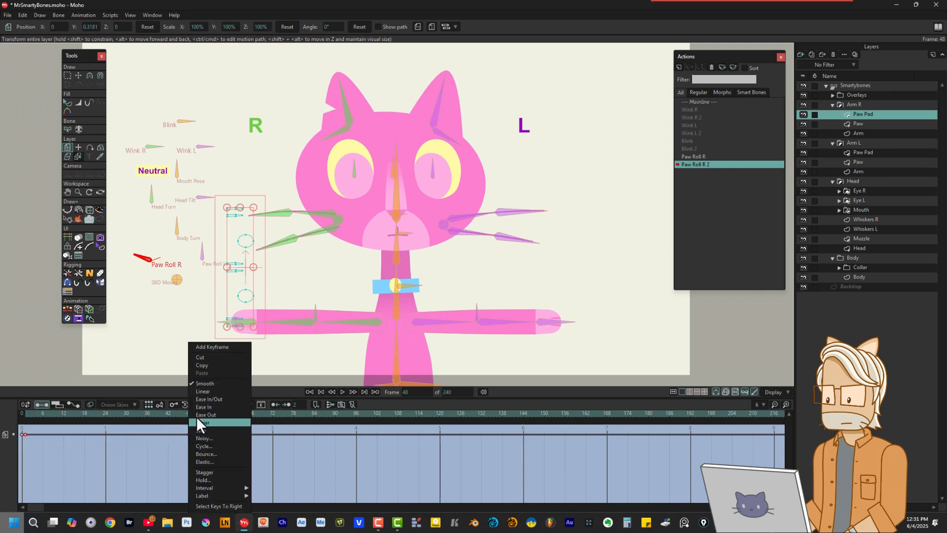
{"action": "left_click", "coordinate": [208, 390]}
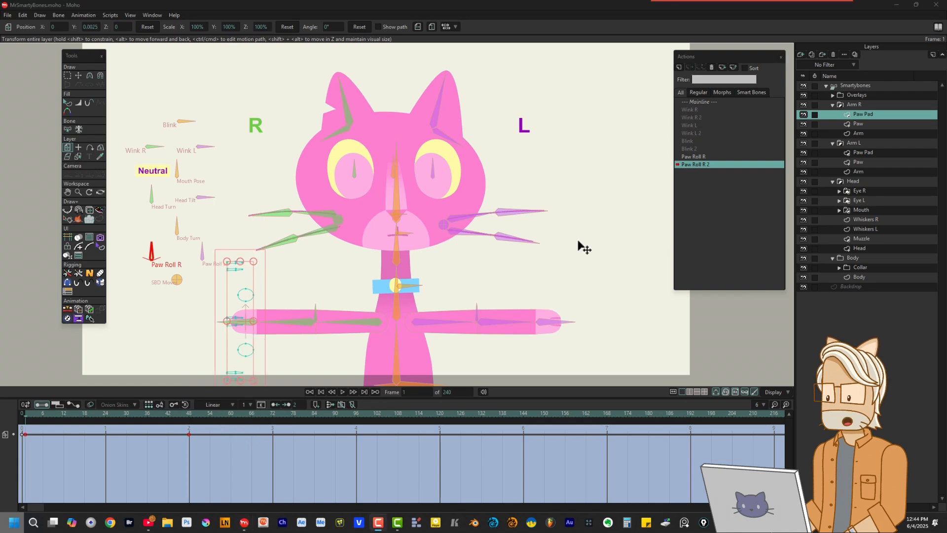
Return to the Mainline at test frame 24, select the Smartybones layer with the bone manipulation tool, and save the file.
{"action": "left_click", "coordinate": [709, 101]}
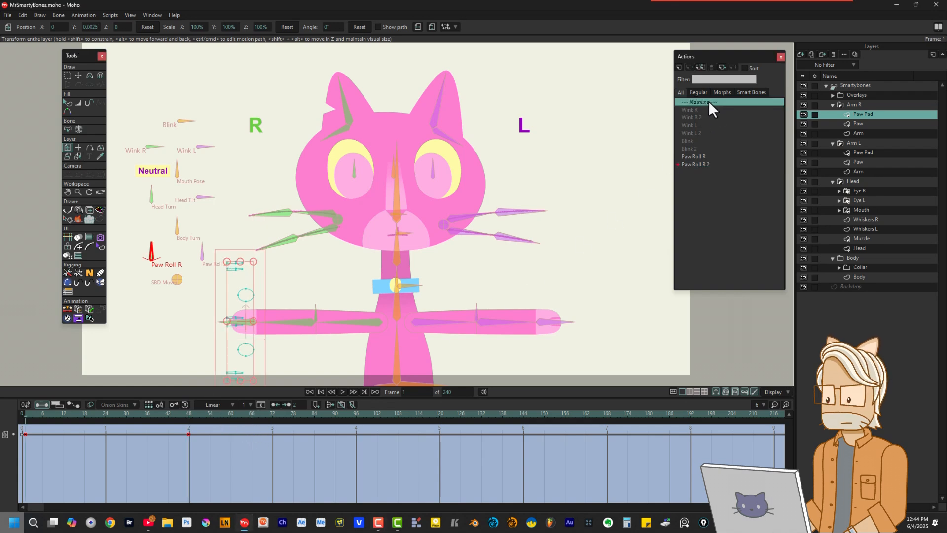
{"action": "double_click", "coordinate": [709, 101]}
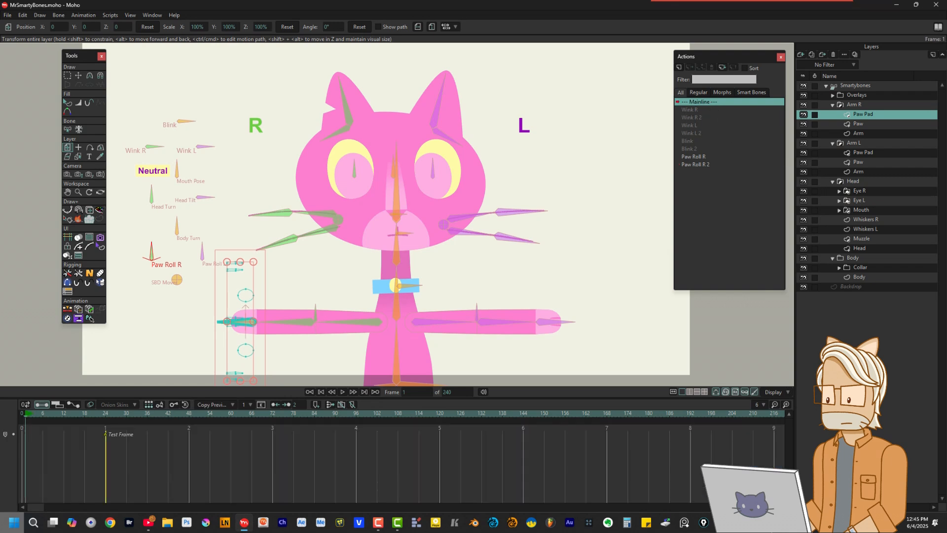
{"action": "left_click", "coordinate": [105, 414]}
{"action": "left_click", "coordinate": [843, 86]}
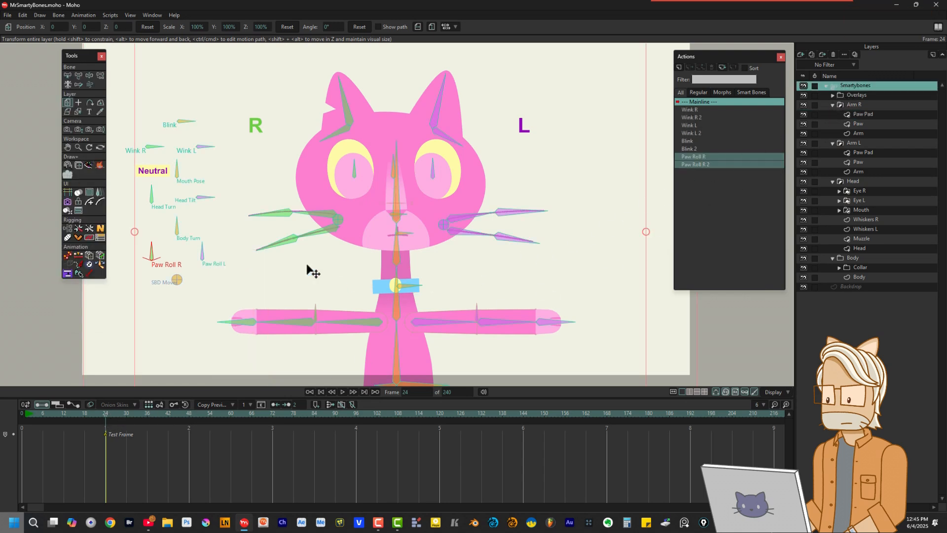
{"action": "left_click", "coordinate": [89, 76]}
{"action": "key", "text": "ctrl+s"}
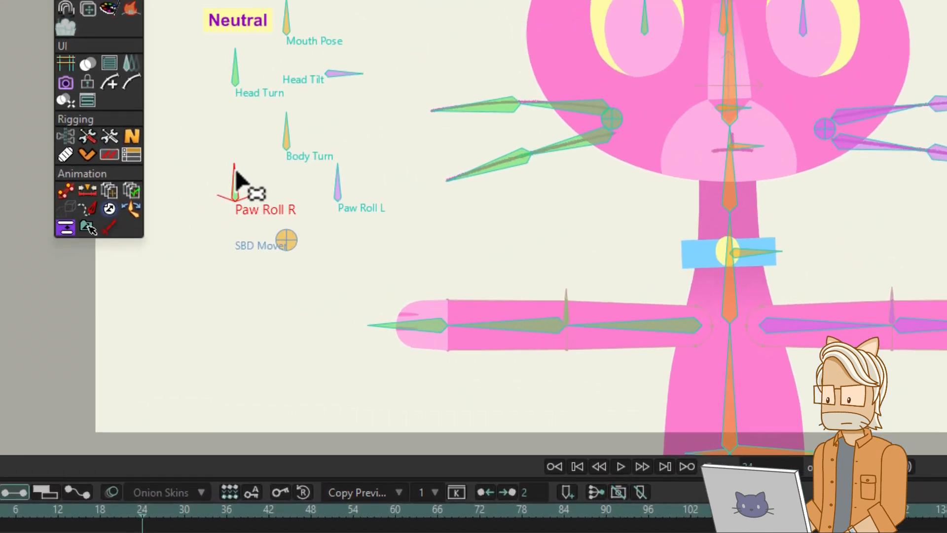
Test the Paw Roll R dial by swinging it at frame 24, undo the move, and toggle between frame 0 and the test frame.
{"action": "left_click_drag", "start_coordinate": [236, 173], "coordinate": [235, 148]}
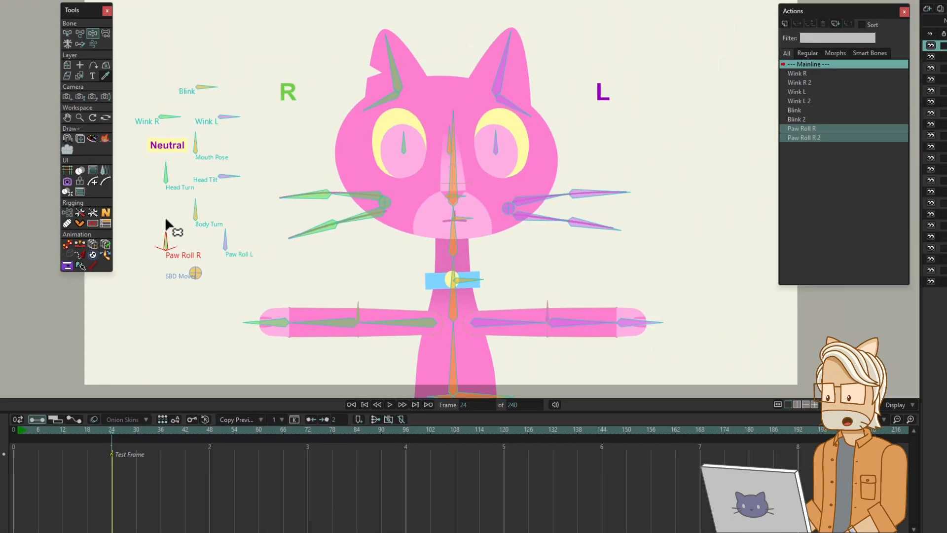
{"action": "key", "text": "ctrl+z"}
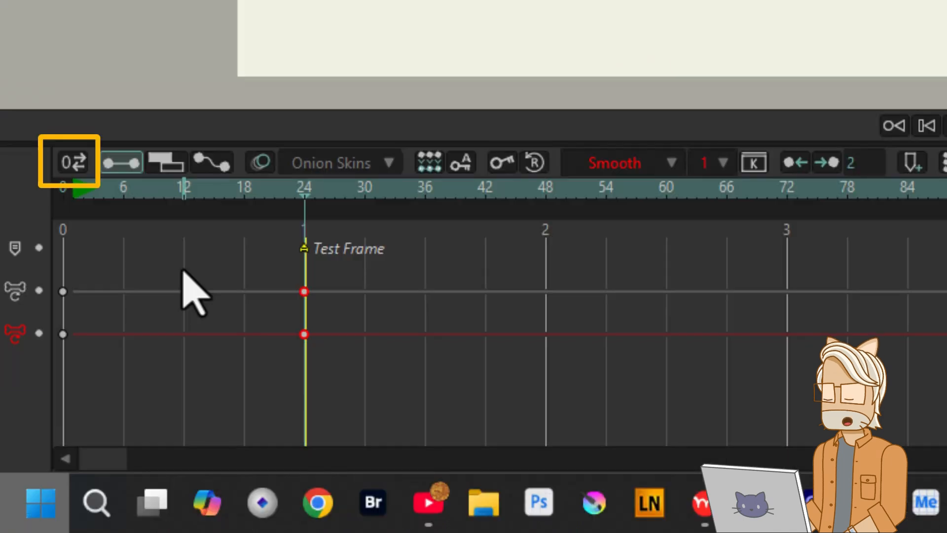
{"action": "left_click", "coordinate": [73, 163]}
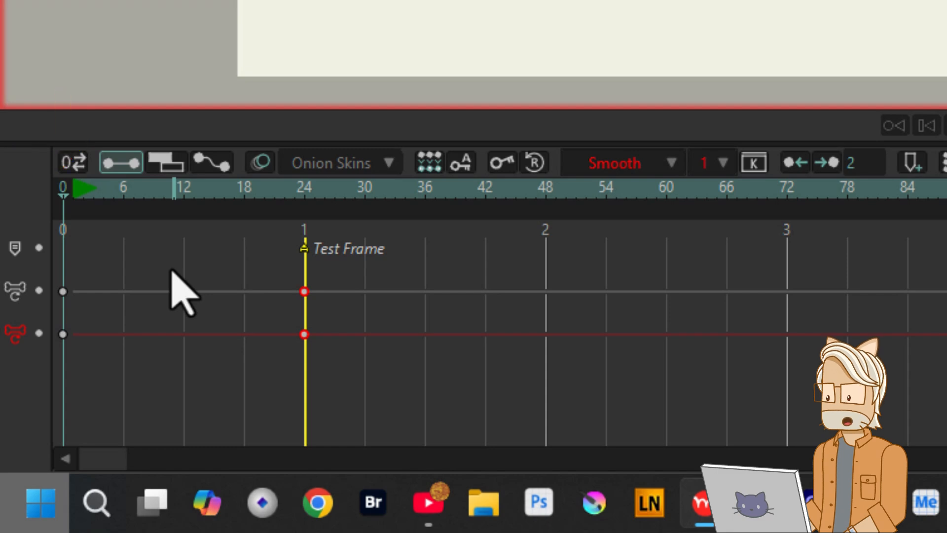
{"action": "left_click", "coordinate": [71, 165]}
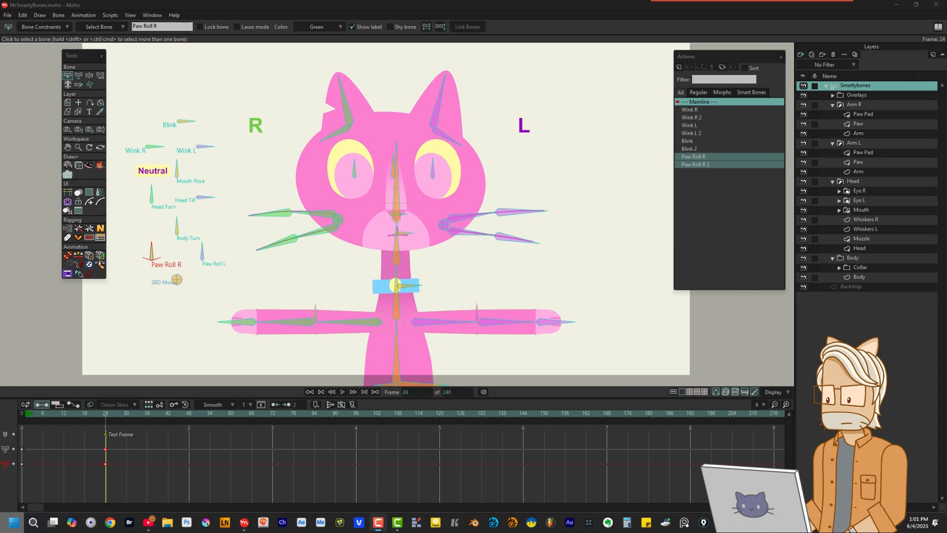
Enable angle constraints on the Paw Roll L bone.
{"action": "left_click", "coordinate": [67, 72]}
{"action": "left_click", "coordinate": [201, 254]}
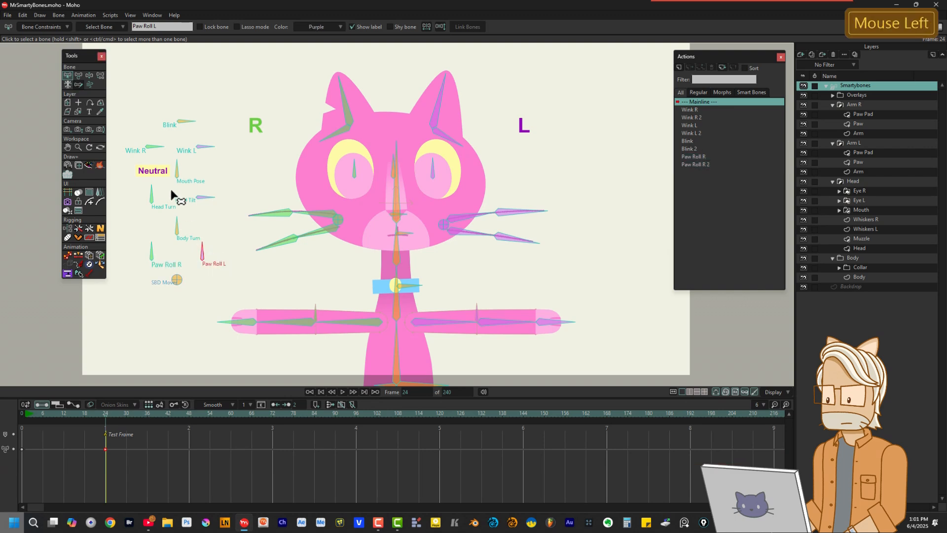
{"action": "left_click", "coordinate": [56, 28]}
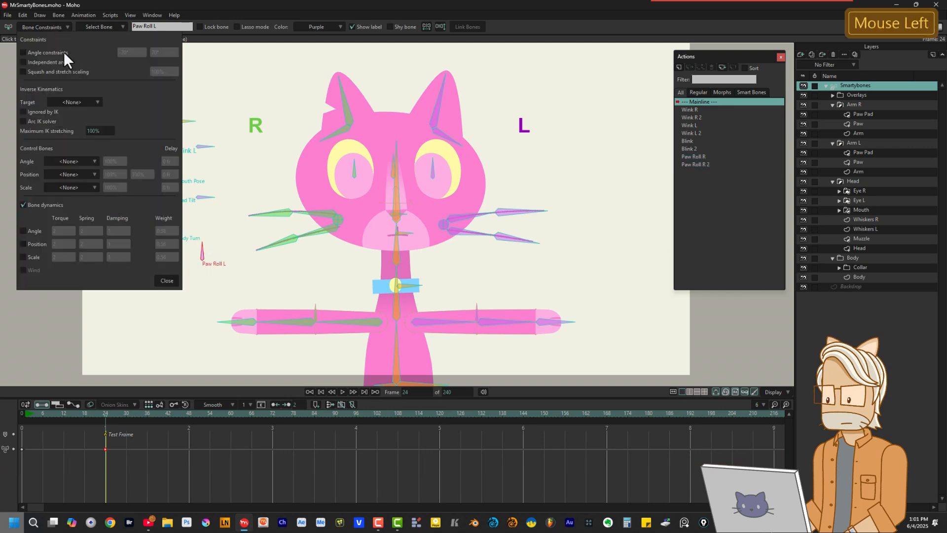
{"action": "left_click", "coordinate": [64, 52]}
{"action": "left_click", "coordinate": [166, 280]}
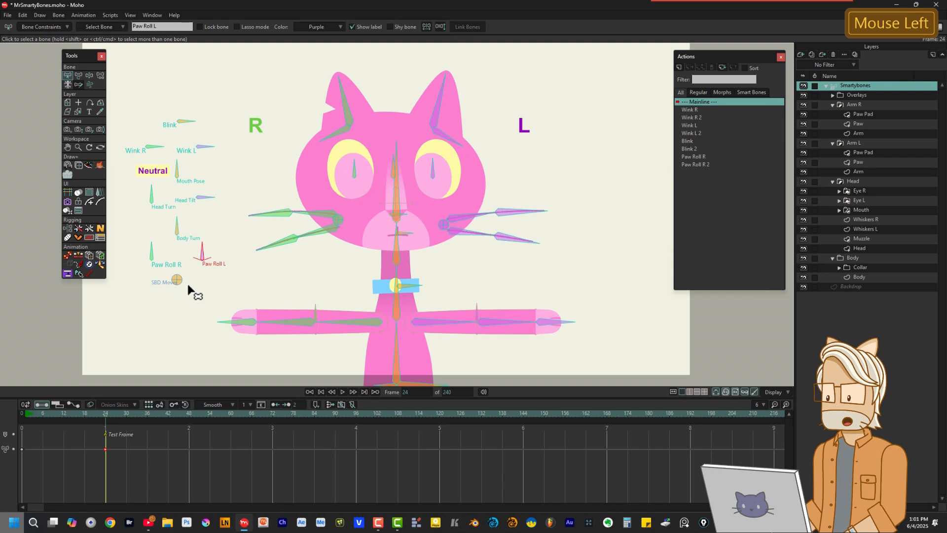
Create the Paw Roll L action and rotate the Paw Roll L bone to 200° at frame 48.
{"action": "left_click", "coordinate": [682, 67]}
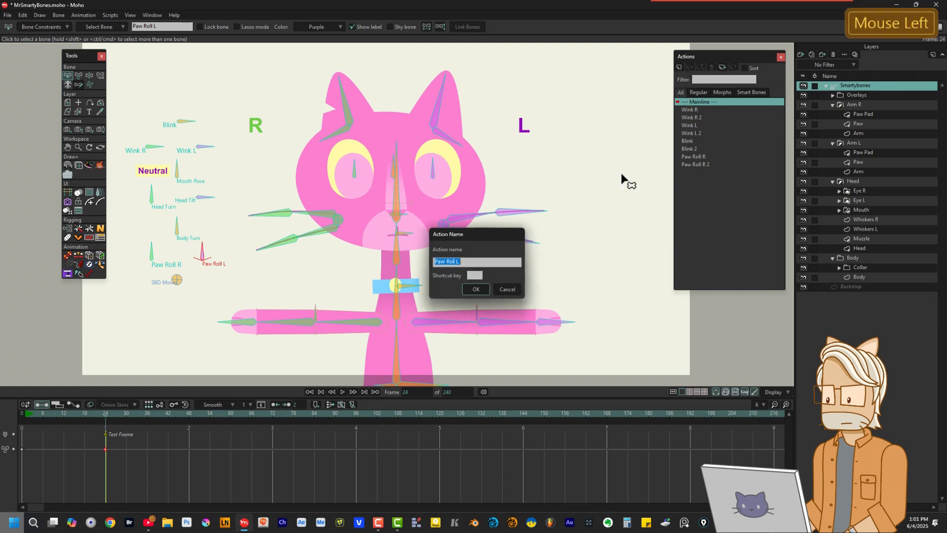
{"action": "left_click", "coordinate": [478, 289]}
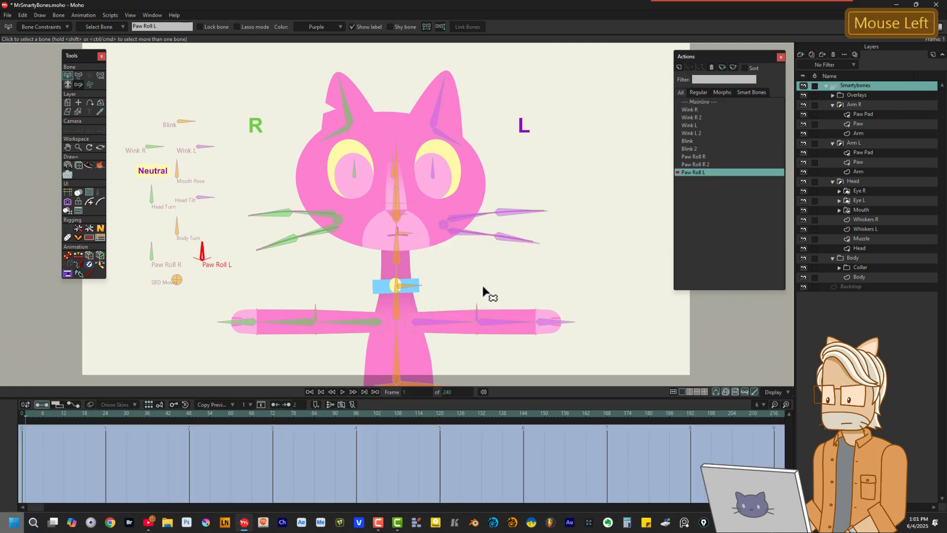
{"action": "left_click", "coordinate": [188, 413]}
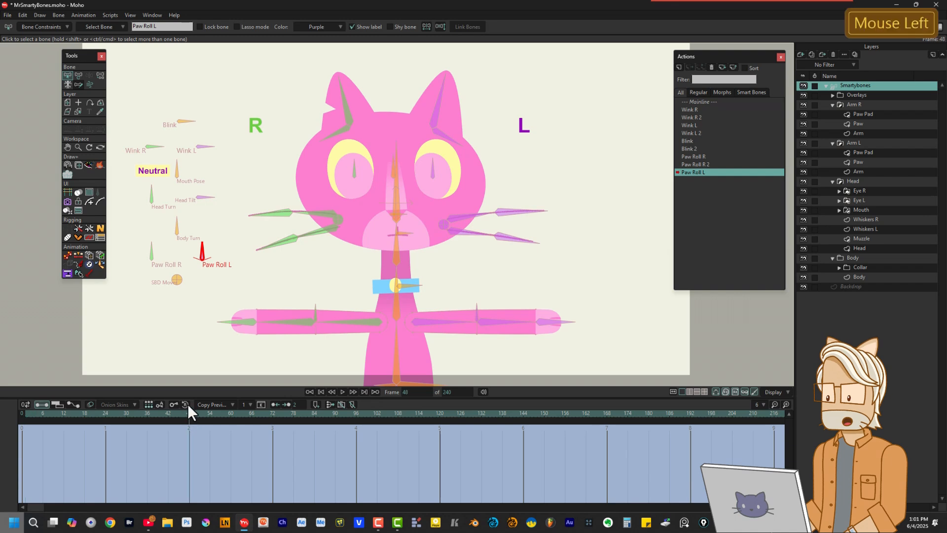
{"action": "left_click", "coordinate": [79, 74]}
{"action": "left_click_drag", "start_coordinate": [204, 249], "coordinate": [235, 276]}
Set the bone's Paw Roll L keyframes at frames 1 and 48 to Linear interpolation.
{"action": "left_click", "coordinate": [25, 449]}
{"action": "left_click_drag", "start_coordinate": [193, 445], "coordinate": [22, 466]}
{"action": "right_click", "coordinate": [25, 448]}
{"action": "left_click", "coordinate": [44, 392]}
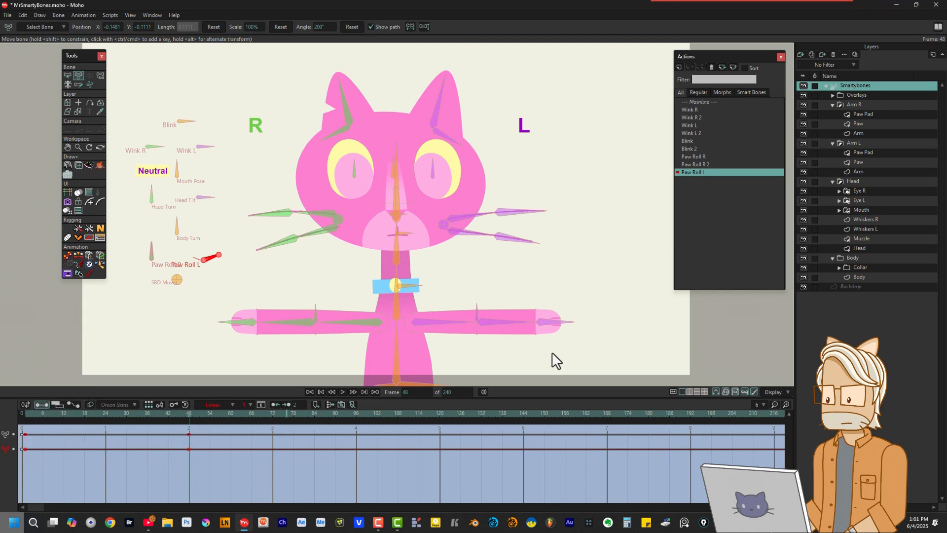
Select Arm L's Paw Pad layer within the Paw Roll L action.
{"action": "left_click", "coordinate": [863, 154]}
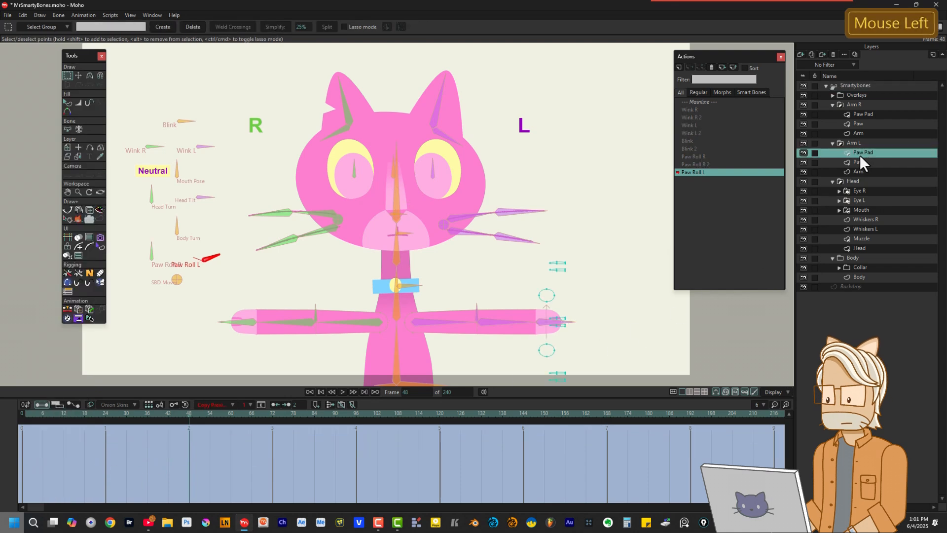
Key the left arm's Paw Pad layer at frame 1 and move it down to Y -0.3232 at frame 48.
{"action": "left_click", "coordinate": [68, 147]}
{"action": "left_click", "coordinate": [26, 414]}
{"action": "left_click", "coordinate": [562, 291]}
{"action": "left_click", "coordinate": [559, 287]}
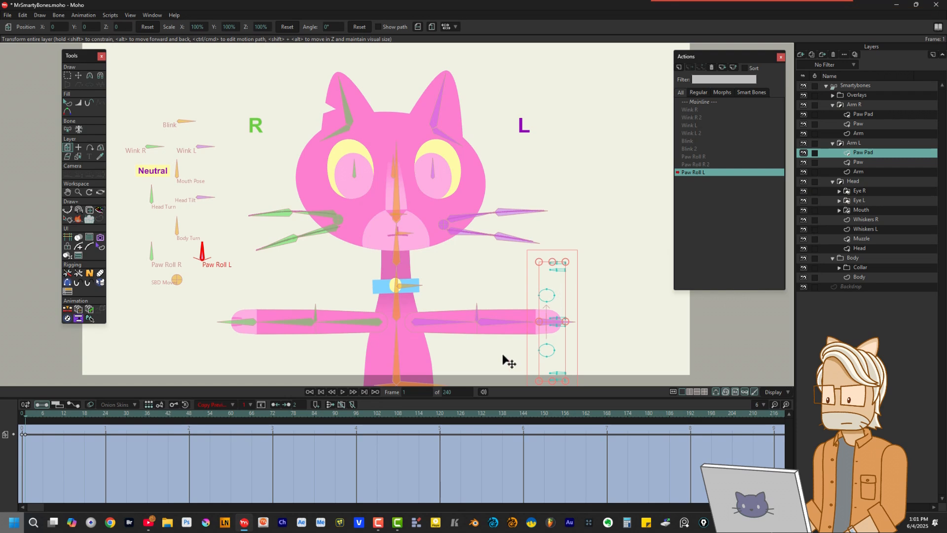
{"action": "left_click", "coordinate": [189, 413]}
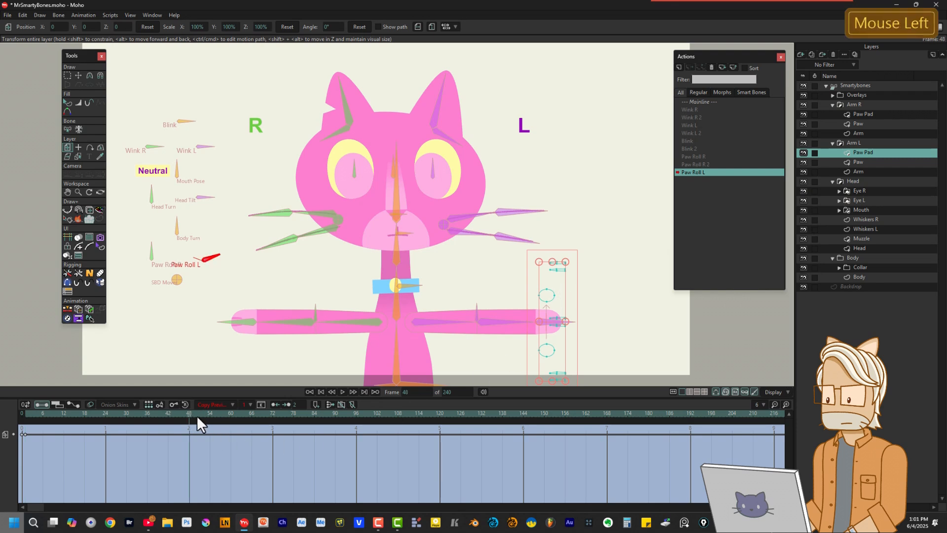
{"action": "left_click_drag", "start_coordinate": [565, 295], "coordinate": [560, 345]}
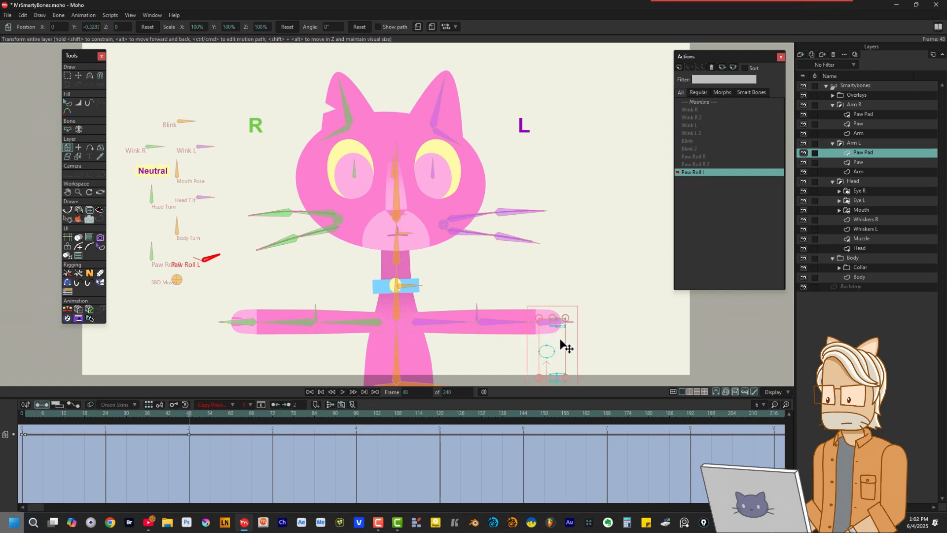
{"action": "key", "text": "ctrl+Up"}
{"action": "key", "text": "ctrl+Down"}
Set the left Paw Pad's keyframes at frames 1 and 48 to Linear interpolation.
{"action": "left_click_drag", "start_coordinate": [200, 435], "coordinate": [30, 451]}
{"action": "right_click", "coordinate": [189, 434]}
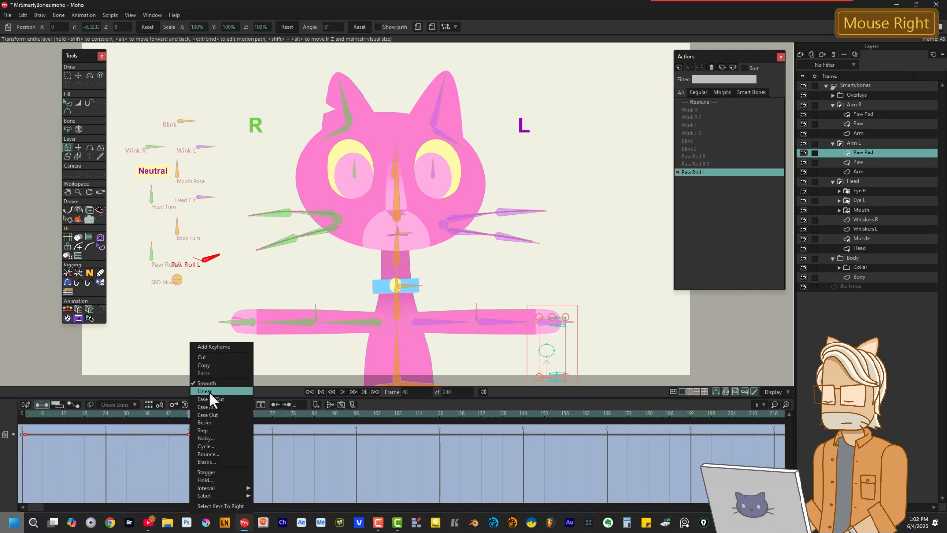
{"action": "left_click", "coordinate": [210, 392]}
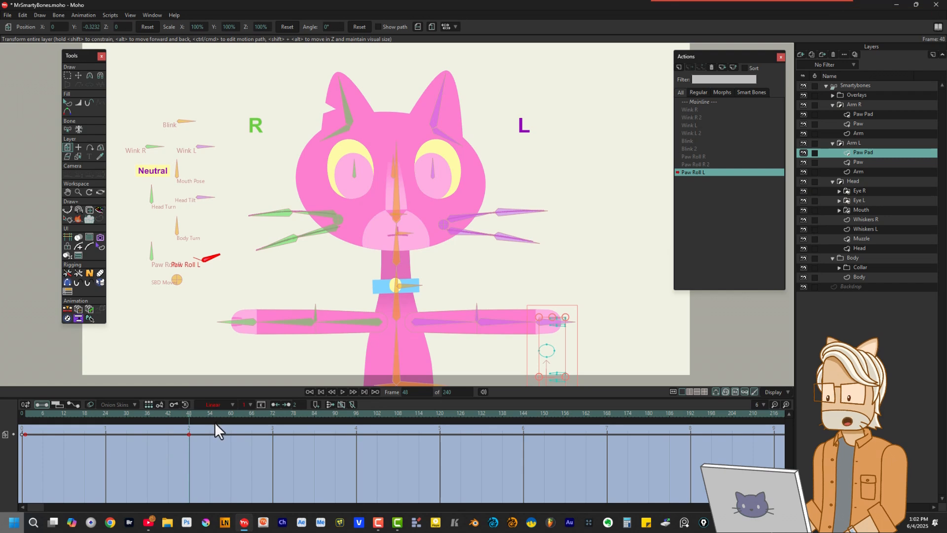
Create a second smart bone action named Paw Roll L 2 on the Smartybones layer.
{"action": "left_click", "coordinate": [680, 65]}
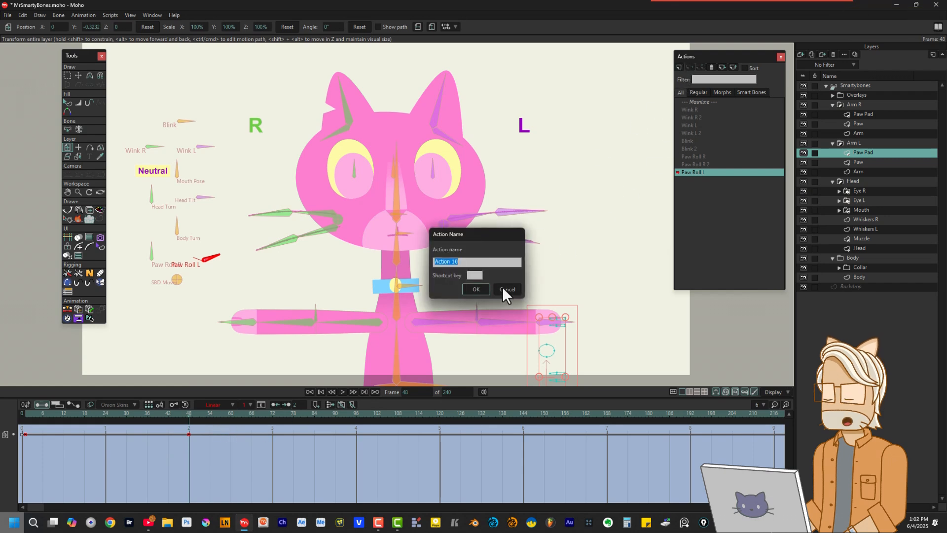
{"action": "left_click", "coordinate": [501, 286]}
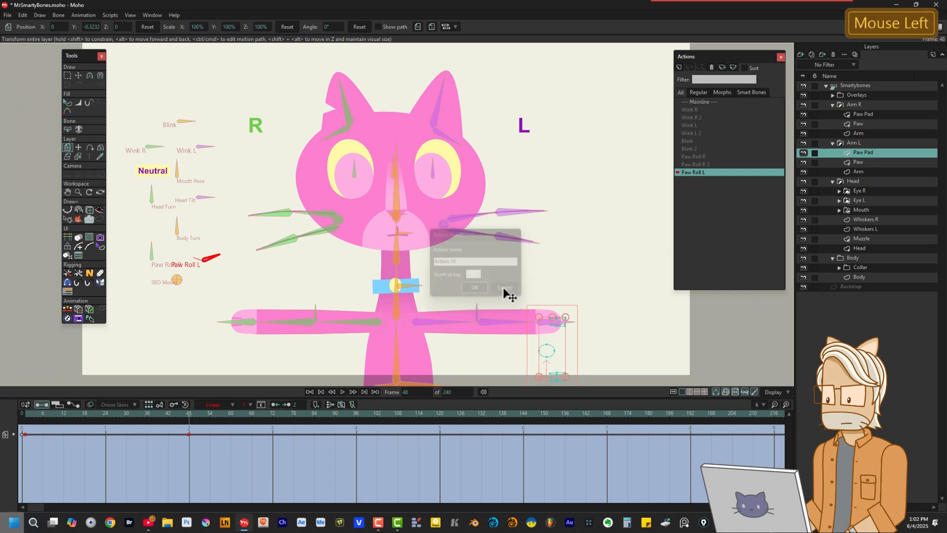
{"action": "left_click", "coordinate": [848, 85]}
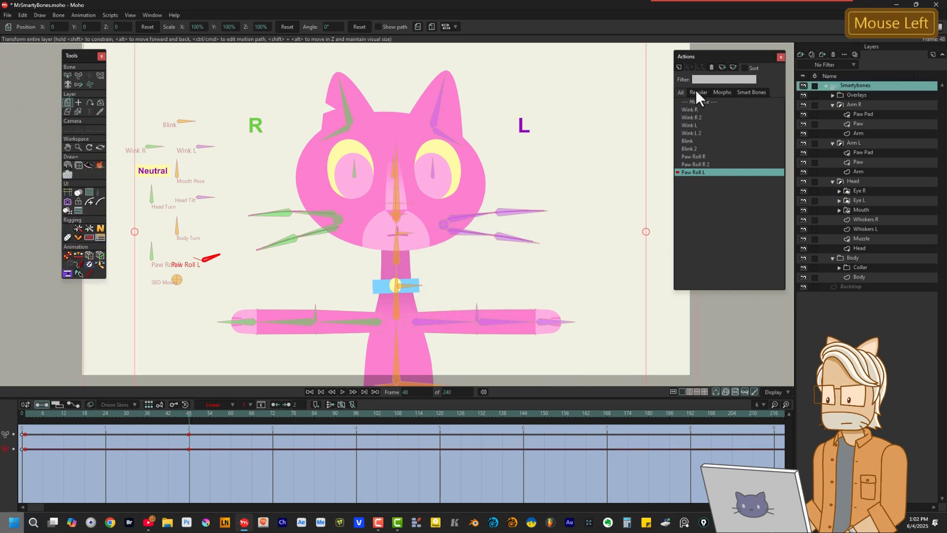
{"action": "left_click", "coordinate": [679, 66]}
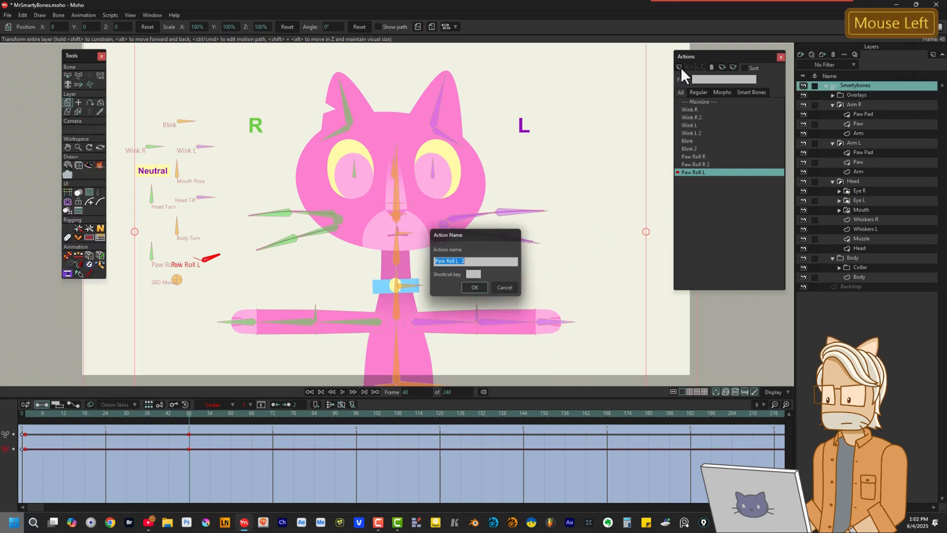
{"action": "left_click", "coordinate": [475, 288]}
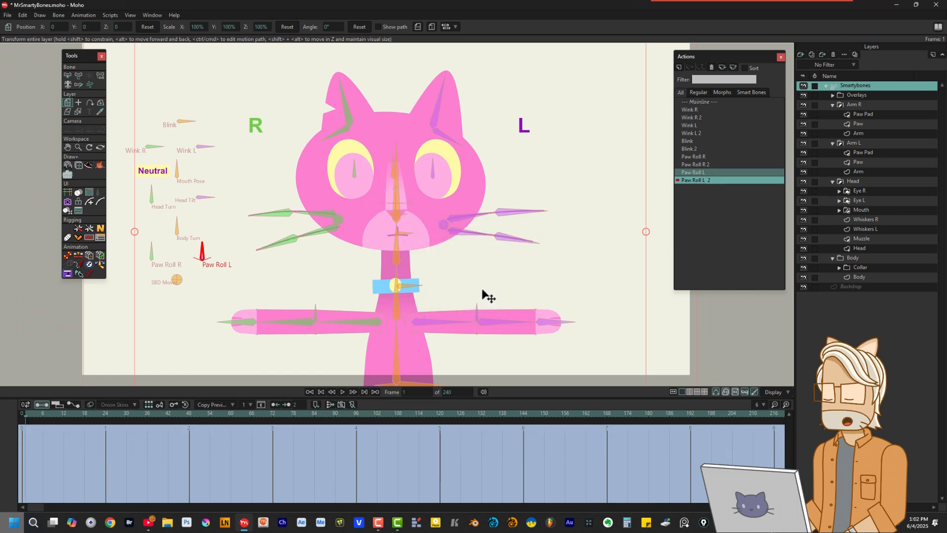
Rotate the Paw Roll L bone to 340° at frame 48 of the Paw Roll L 2 action.
{"action": "left_click", "coordinate": [78, 75]}
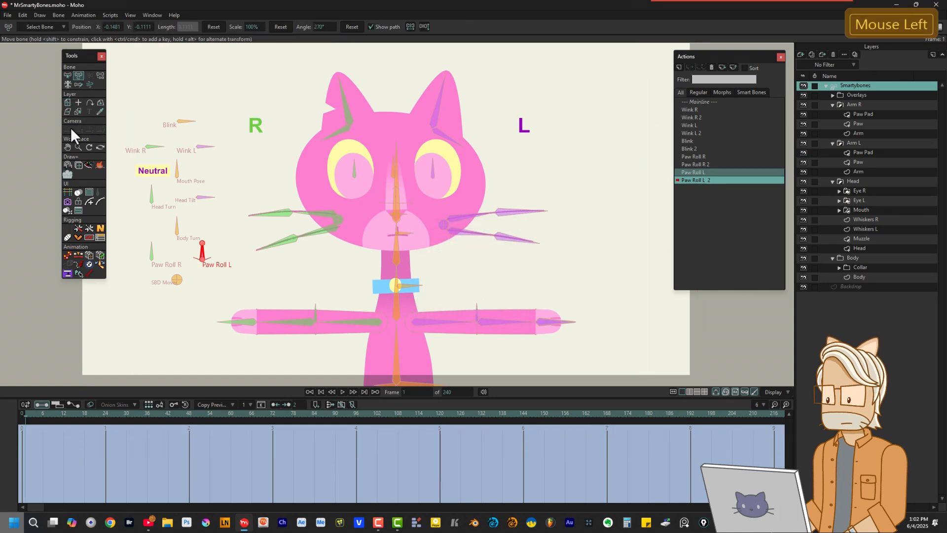
{"action": "left_click_drag", "start_coordinate": [27, 412], "coordinate": [114, 416]}
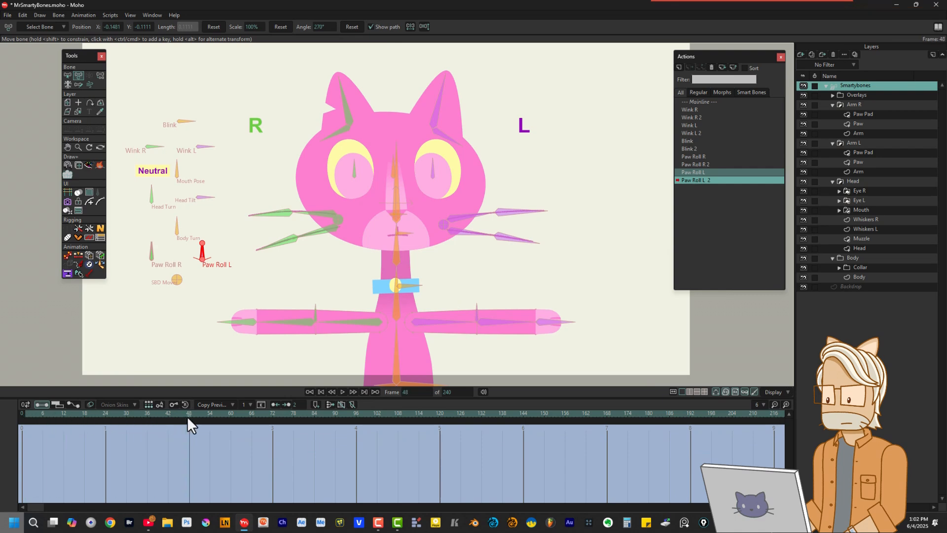
{"action": "left_click_drag", "start_coordinate": [202, 246], "coordinate": [160, 320]}
Key the Paw Roll L bone at frame 1 and set its frame 1 and 48 keyframes to Linear.
{"action": "left_click", "coordinate": [26, 447]}
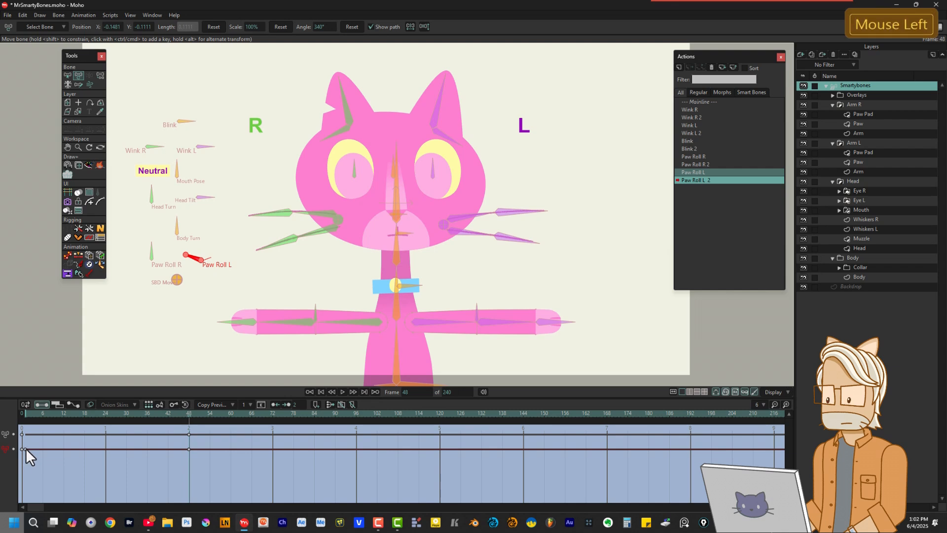
{"action": "left_click_drag", "start_coordinate": [206, 446], "coordinate": [26, 458]}
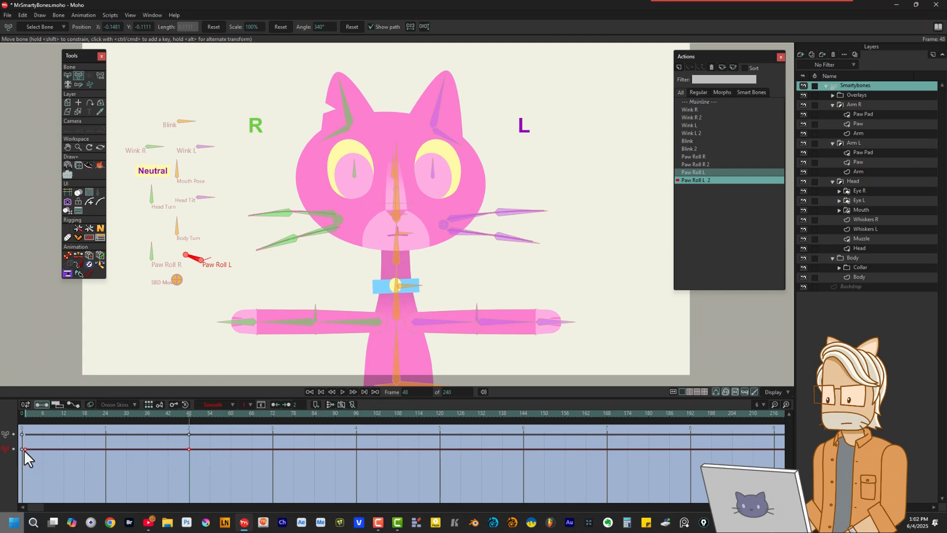
{"action": "right_click", "coordinate": [24, 450]}
{"action": "left_click", "coordinate": [49, 389]}
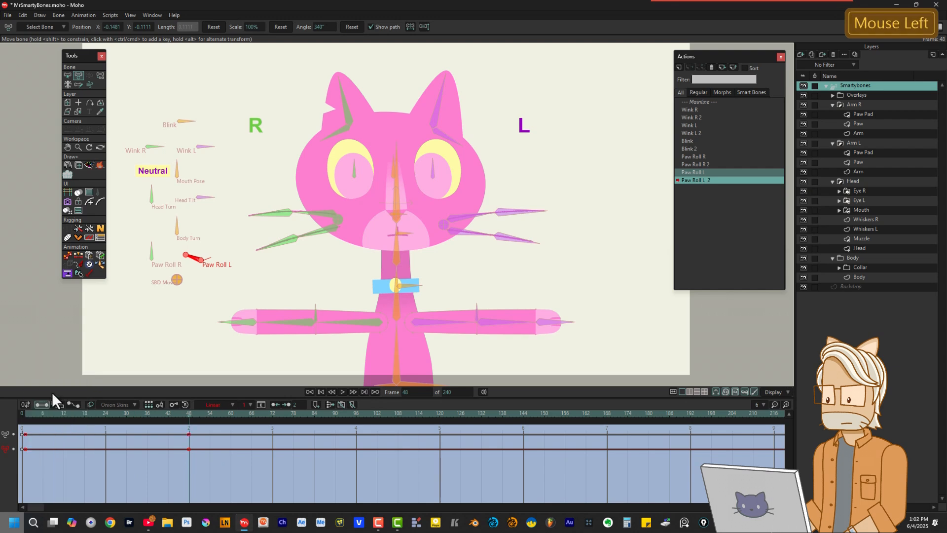
Key the left arm's Paw Pad layer at frame 1 and move it up to Y 0.3181 at frame 48.
{"action": "left_click", "coordinate": [860, 153]}
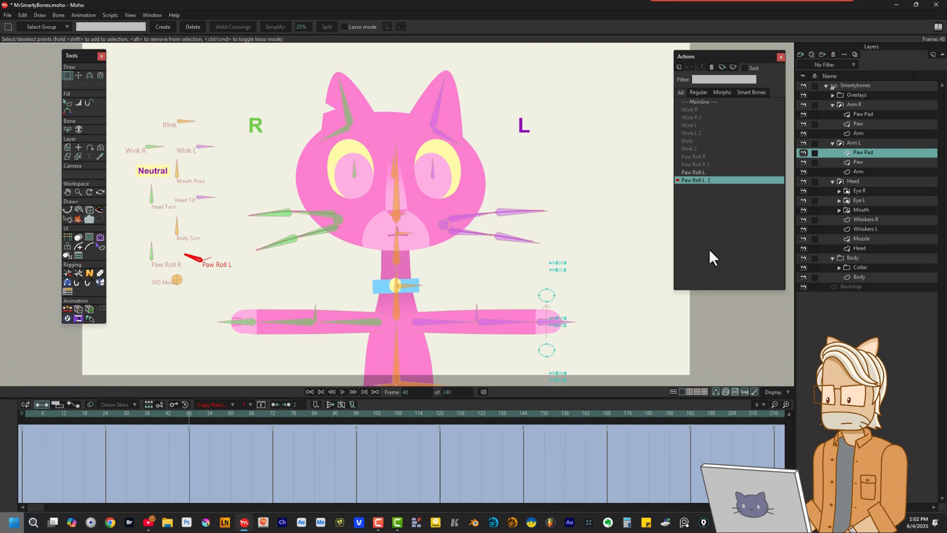
{"action": "left_click", "coordinate": [68, 147]}
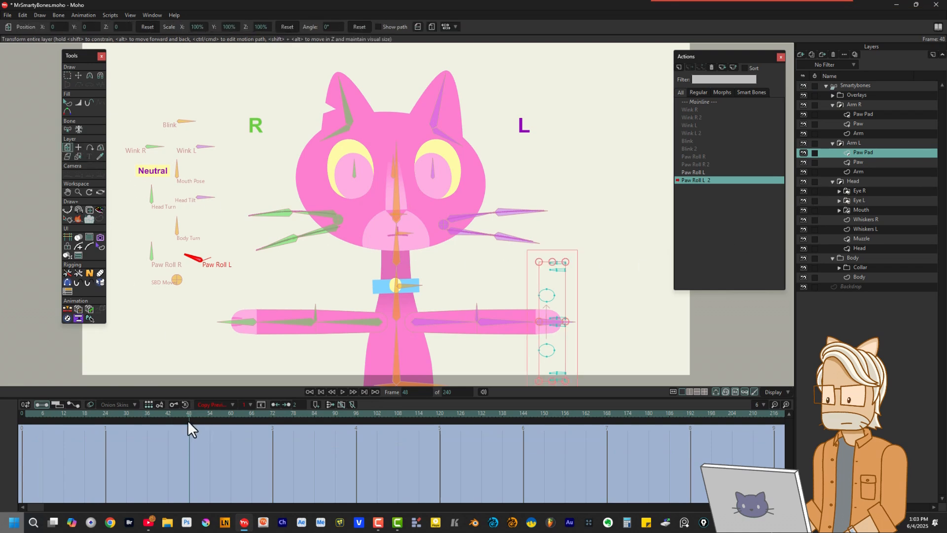
{"action": "left_click_drag", "start_coordinate": [186, 414], "coordinate": [32, 417]}
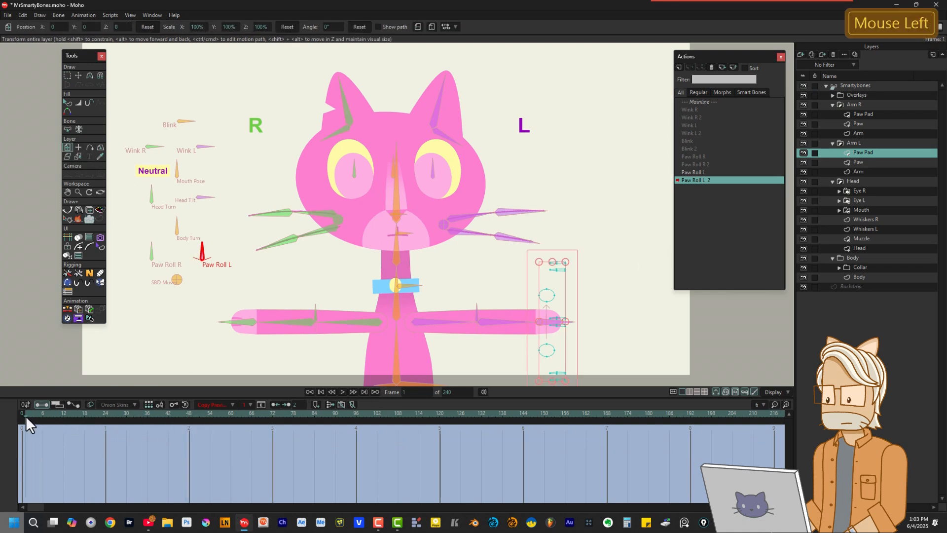
{"action": "left_click", "coordinate": [558, 287]}
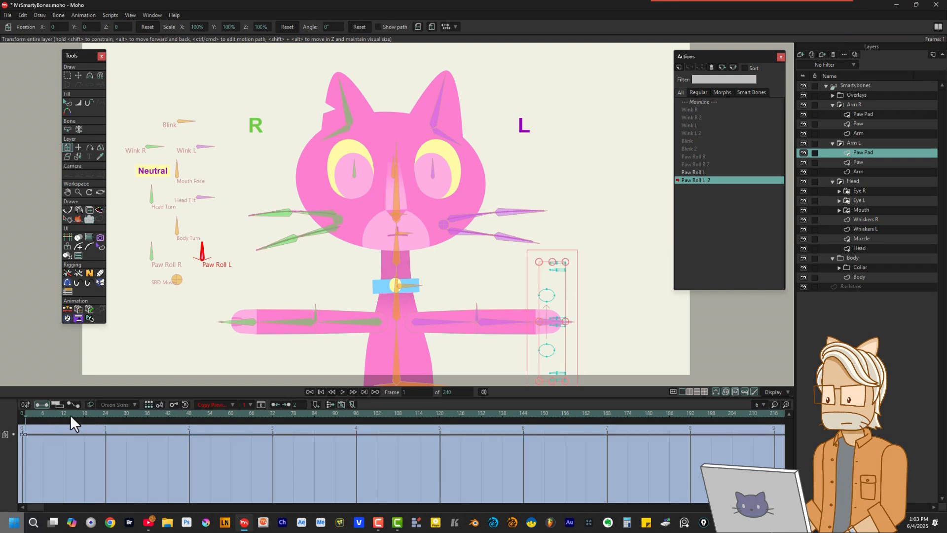
{"action": "left_click_drag", "start_coordinate": [36, 413], "coordinate": [191, 412]}
{"action": "left_click_drag", "start_coordinate": [566, 354], "coordinate": [569, 298]}
Set the Paw Pad keyframes of the Paw Roll L 2 action at frames 1 and 48 to Linear.
{"action": "left_click_drag", "start_coordinate": [207, 430], "coordinate": [25, 451]}
{"action": "right_click", "coordinate": [187, 434]}
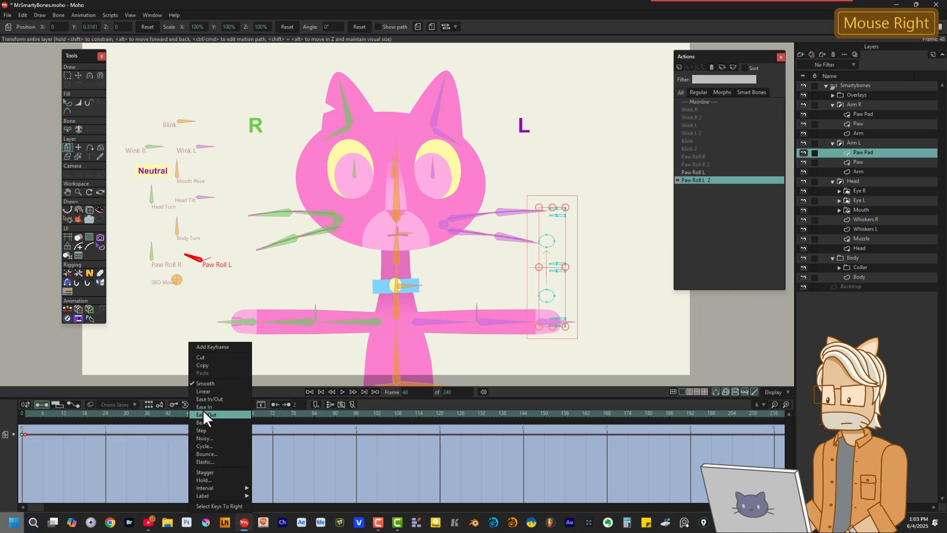
{"action": "left_click", "coordinate": [209, 391]}
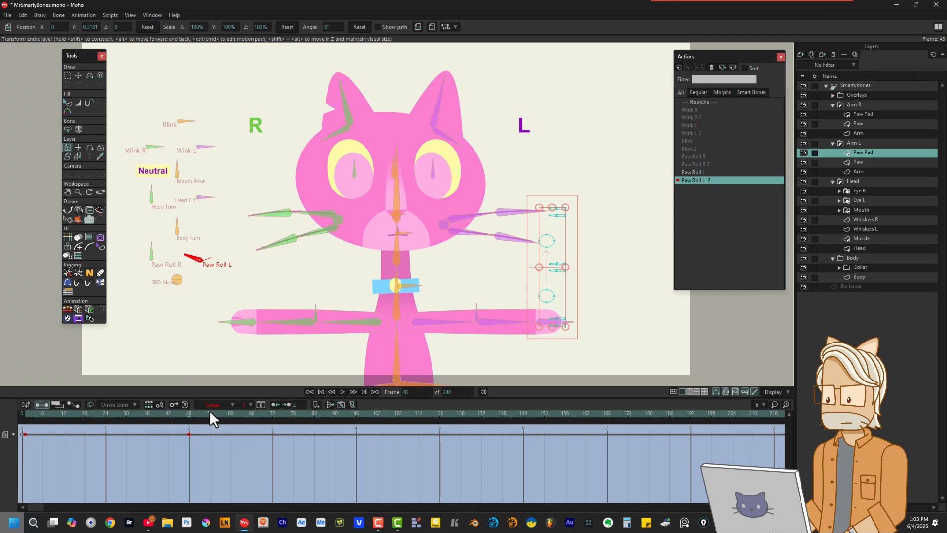
Test the Paw Roll L bone in the Mainline at frame 24 and undo the test rotation.
{"action": "left_click", "coordinate": [704, 100]}
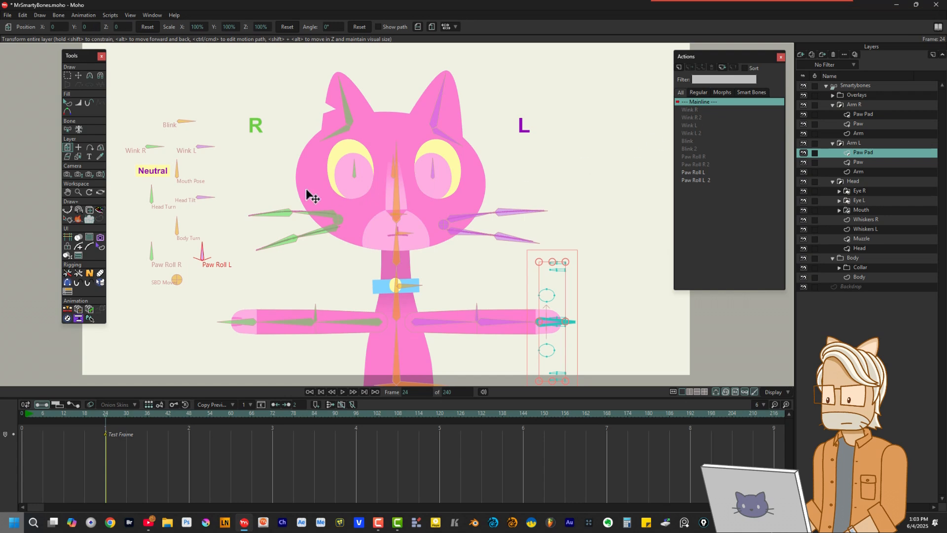
{"action": "left_click", "coordinate": [851, 85]}
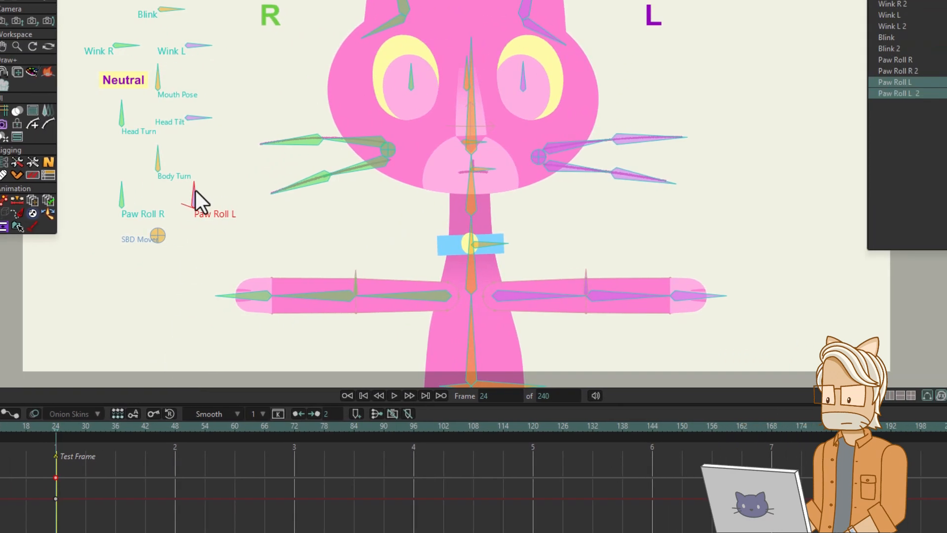
{"action": "mouse_move", "coordinate": [197, 190]}
{"action": "left_mouse_down"}
{"action": "mouse_move", "coordinate": [231, 203]}
{"action": "mouse_move", "coordinate": [212, 182]}
{"action": "mouse_move", "coordinate": [184, 185]}
{"action": "mouse_move", "coordinate": [170, 203]}
{"action": "mouse_move", "coordinate": [194, 182]}
{"action": "left_mouse_up"}
{"action": "key", "text": "ctrl+z"}
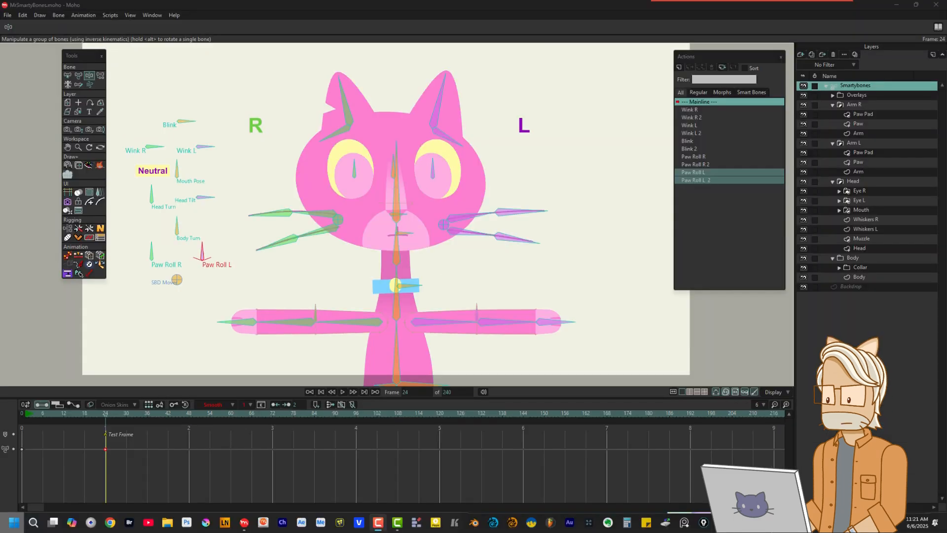
Enable angle constraints on the Body Turn bone.
{"action": "left_click", "coordinate": [68, 75]}
{"action": "left_click", "coordinate": [175, 225]}
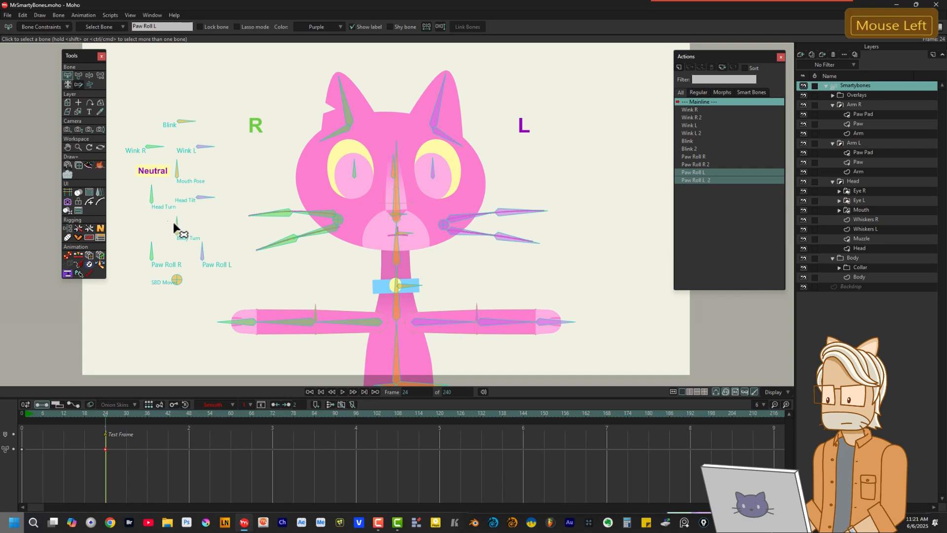
{"action": "left_click", "coordinate": [53, 28]}
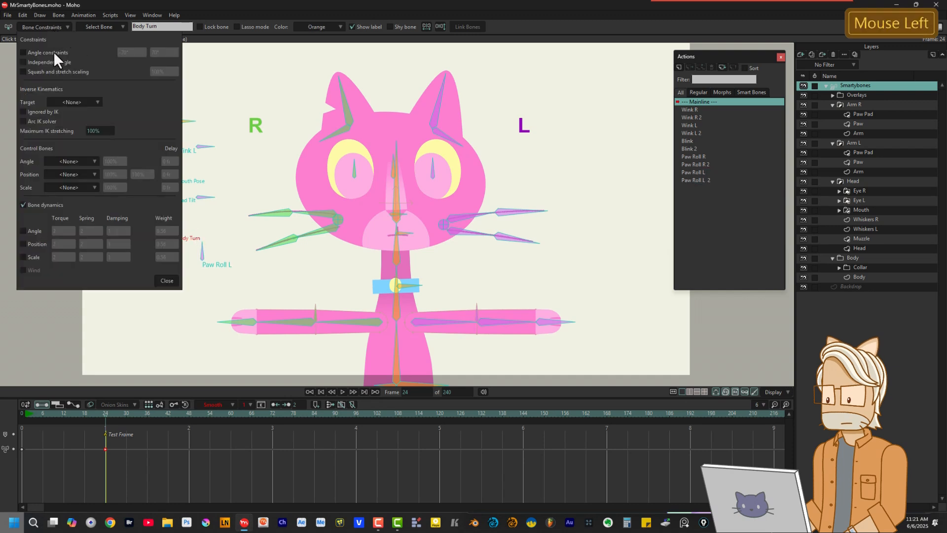
{"action": "left_click", "coordinate": [55, 53]}
{"action": "left_click", "coordinate": [167, 280]}
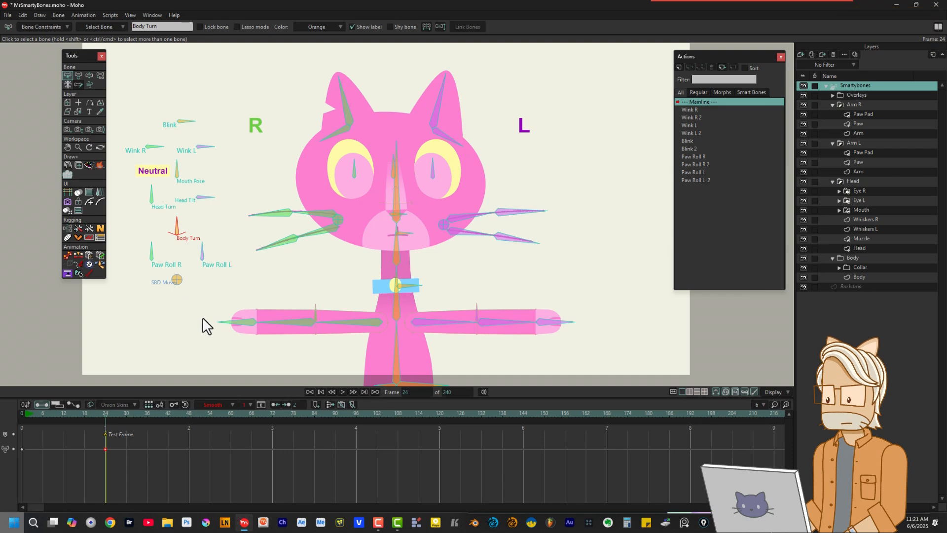
Create a Body Turn action and rotate the Body Turn bone to 200° at frame 48.
{"action": "left_click", "coordinate": [679, 67]}
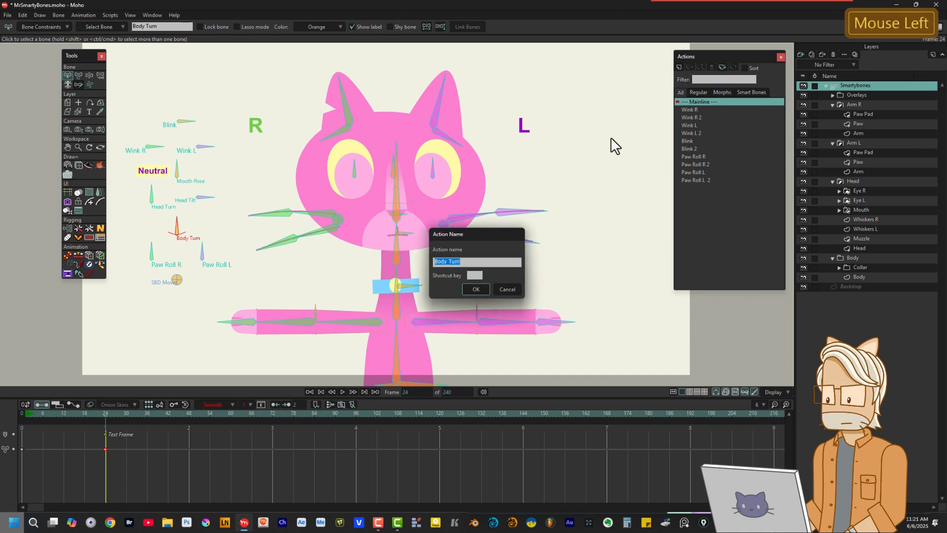
{"action": "left_click", "coordinate": [470, 289]}
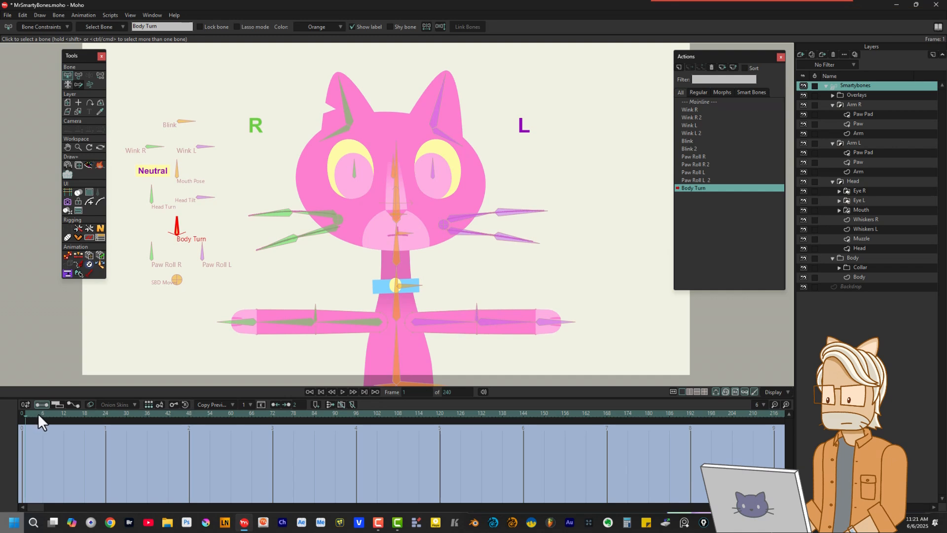
{"action": "left_click", "coordinate": [109, 413]}
{"action": "left_click_drag", "start_coordinate": [176, 413], "coordinate": [190, 414]}
{"action": "left_click", "coordinate": [80, 74]}
{"action": "left_click_drag", "start_coordinate": [178, 221], "coordinate": [212, 248]}
Key the Body Turn bone at frame 1 and set its frame 1 and 48 keyframes to Linear.
{"action": "left_click", "coordinate": [26, 450]}
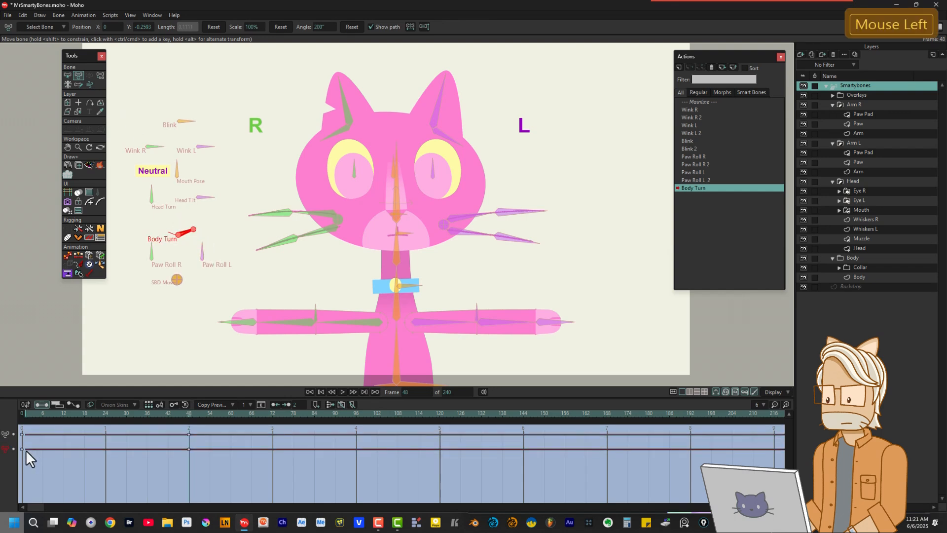
{"action": "left_click_drag", "start_coordinate": [193, 447], "coordinate": [26, 457]}
{"action": "right_click", "coordinate": [25, 449]}
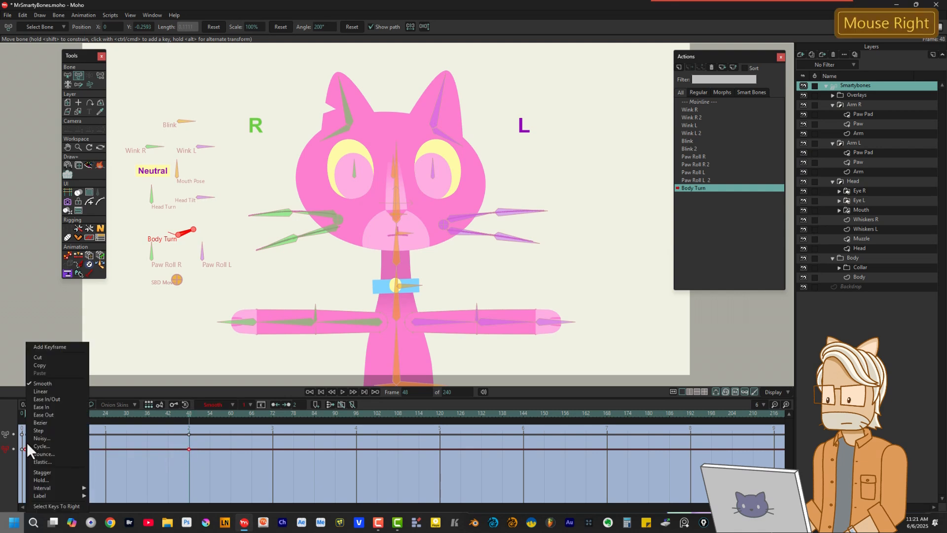
{"action": "left_click", "coordinate": [46, 392]}
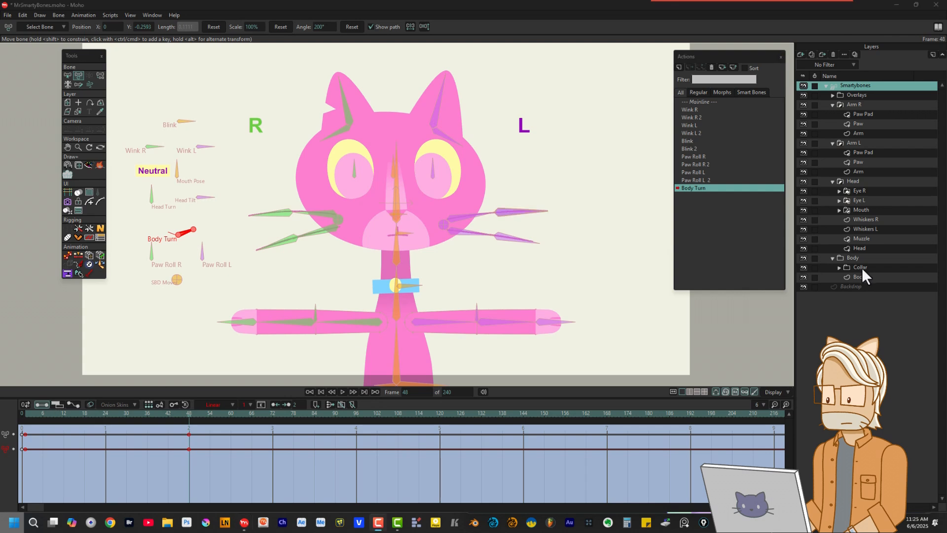
Select the collar's Button layer and key its position at frame 1 of the Body Turn action.
{"action": "left_click", "coordinate": [875, 267]}
{"action": "left_click", "coordinate": [840, 268]}
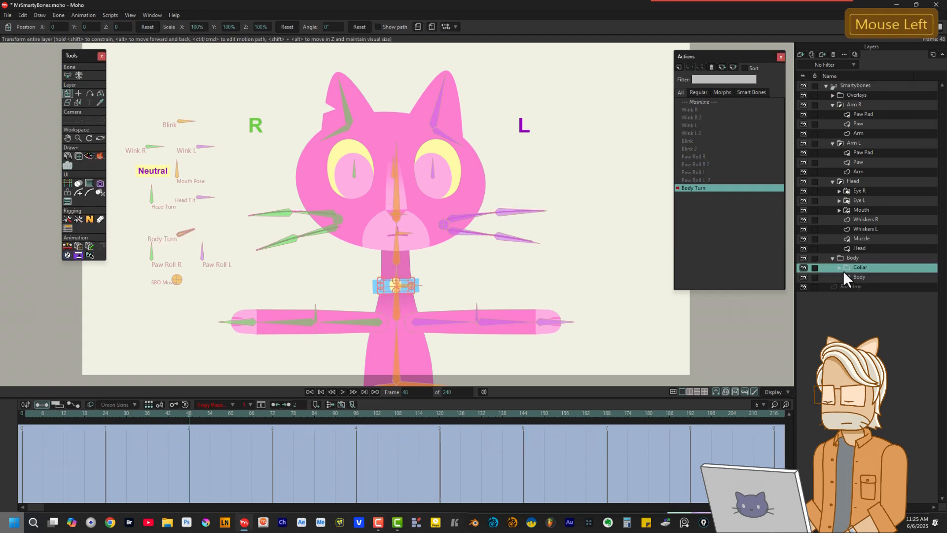
{"action": "left_click", "coordinate": [873, 277]}
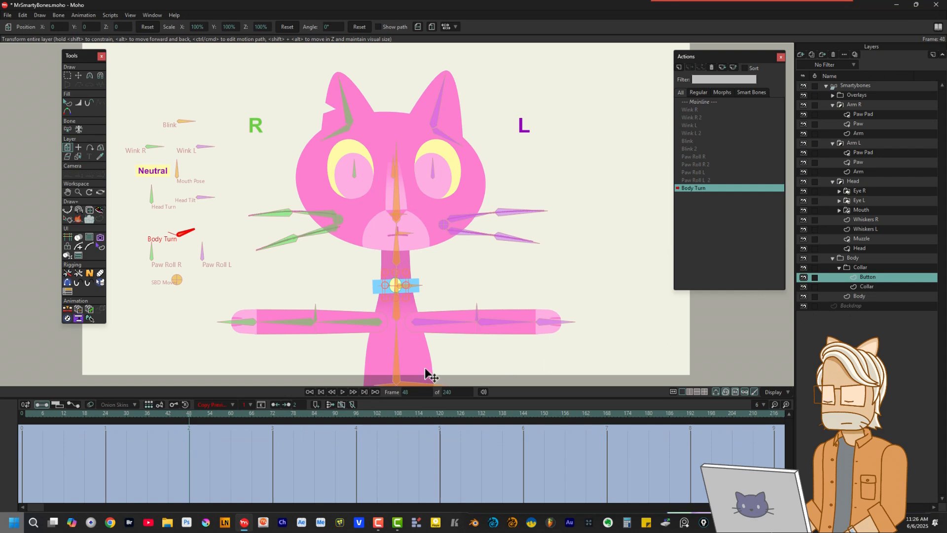
{"action": "left_click", "coordinate": [67, 145]}
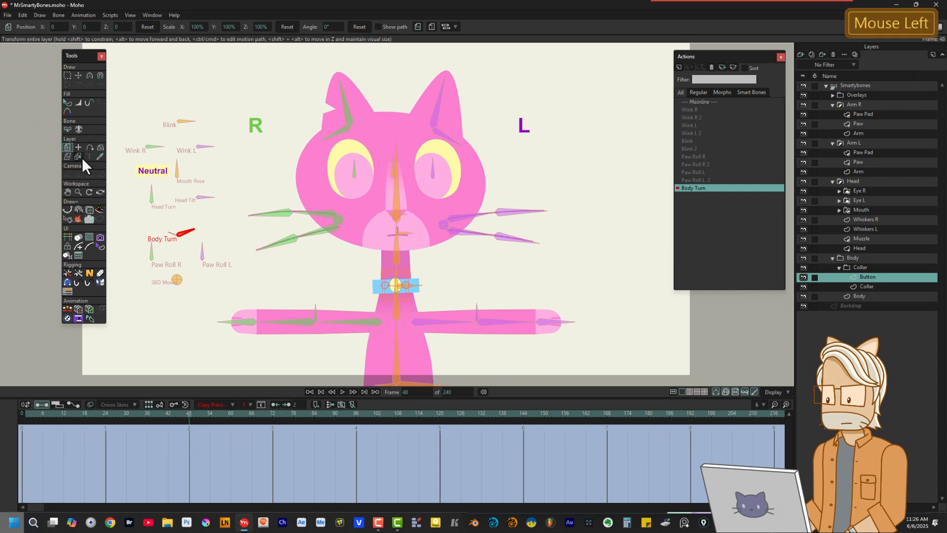
{"action": "left_click", "coordinate": [26, 415]}
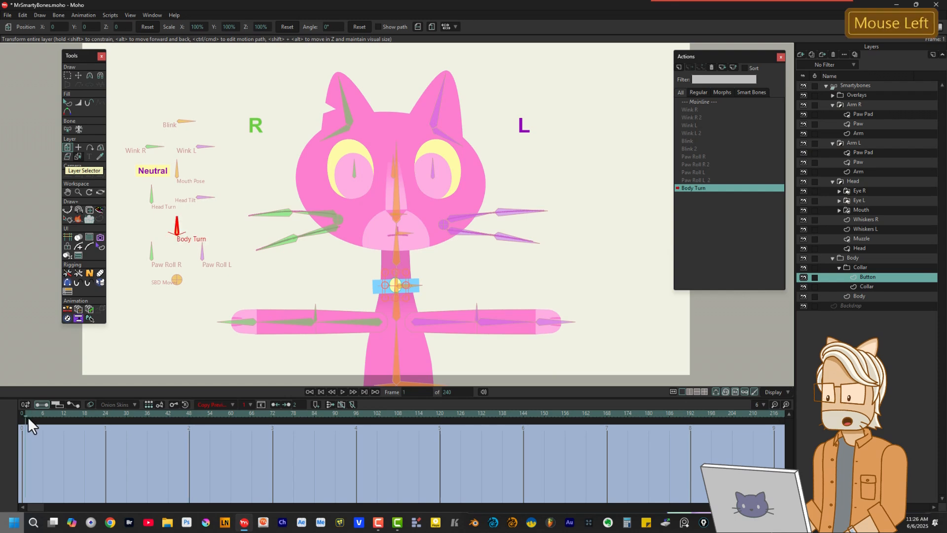
{"action": "left_click", "coordinate": [395, 291]}
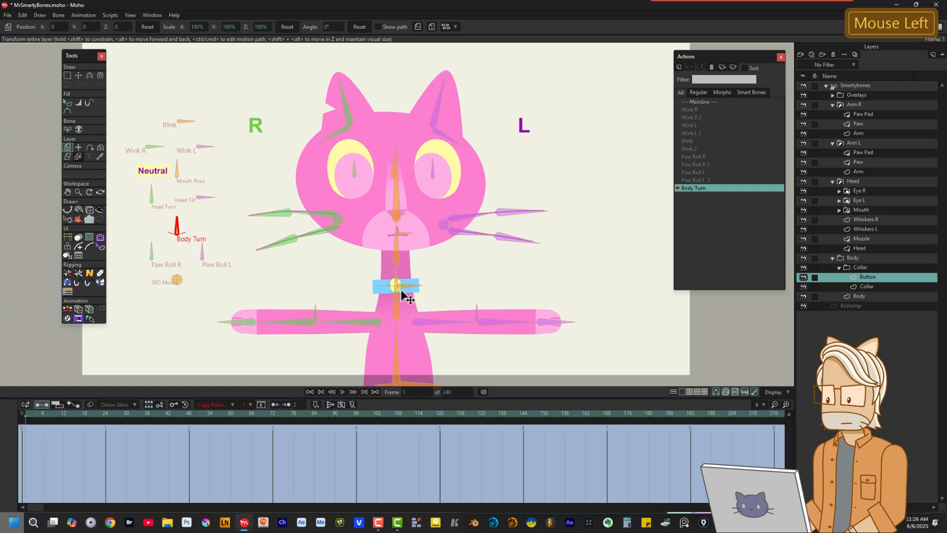
Move the collar button to X 0.1120 at frame 48 and set its frame 1 and 48 keyframes to Linear.
{"action": "left_click_drag", "start_coordinate": [36, 414], "coordinate": [190, 420]}
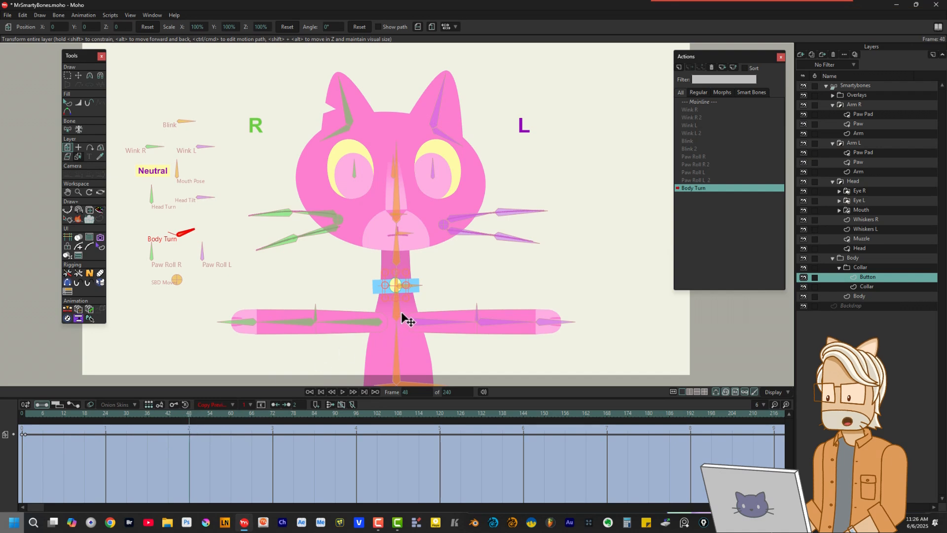
{"action": "left_click", "coordinate": [414, 313], "text": "shift"}
{"action": "left_click_drag", "start_coordinate": [414, 314], "coordinate": [423, 316]}
{"action": "left_click", "coordinate": [420, 315]}
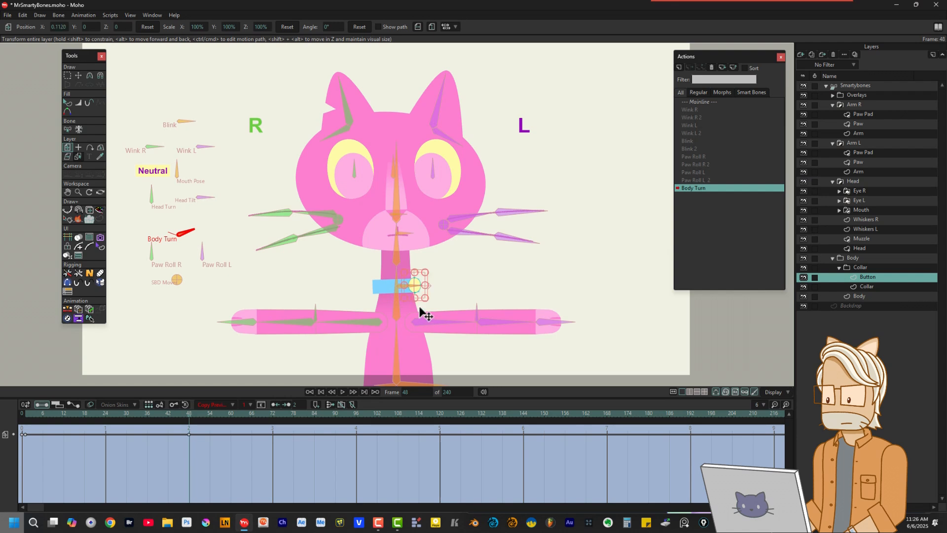
{"action": "left_click_drag", "start_coordinate": [218, 430], "coordinate": [28, 449]}
{"action": "right_click", "coordinate": [188, 434]}
{"action": "left_click", "coordinate": [208, 389]}
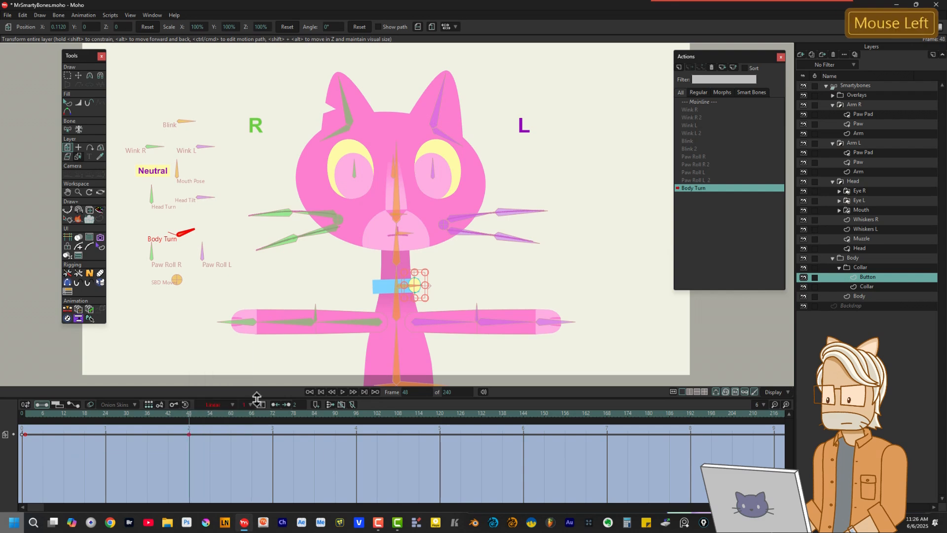
Create a Body Turn 2 action on the Smartybones layer and rotate the Body Turn bone to 340° at frame 48.
{"action": "left_click", "coordinate": [858, 86]}
{"action": "left_click", "coordinate": [679, 67]}
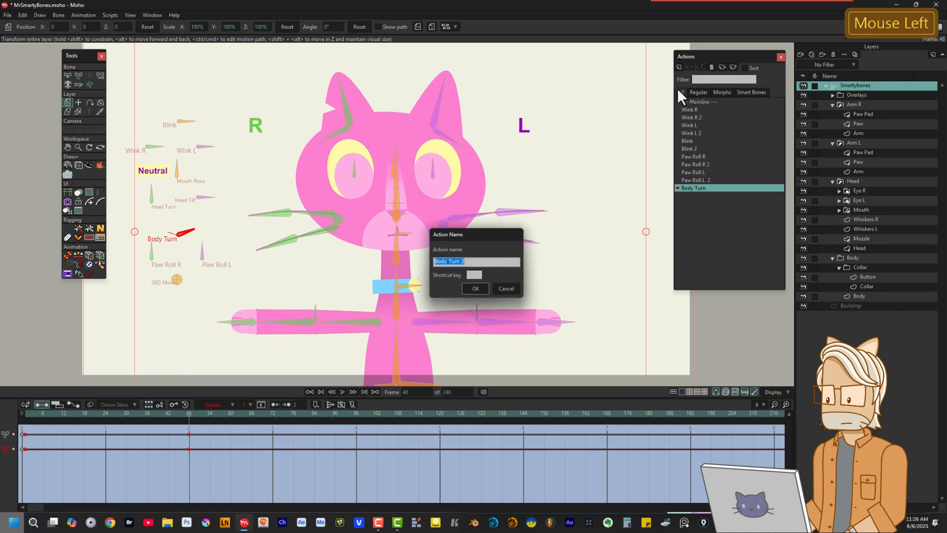
{"action": "left_click", "coordinate": [474, 289]}
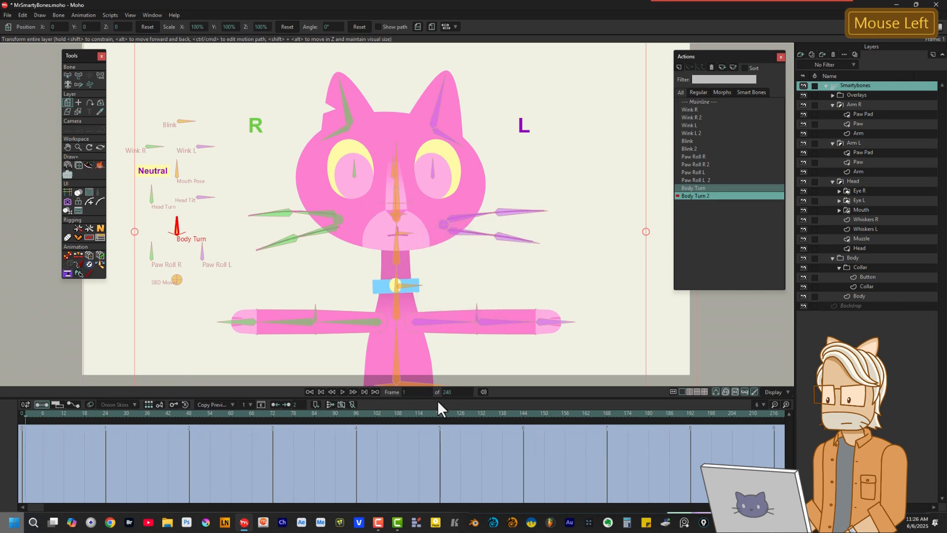
{"action": "left_click", "coordinate": [79, 76]}
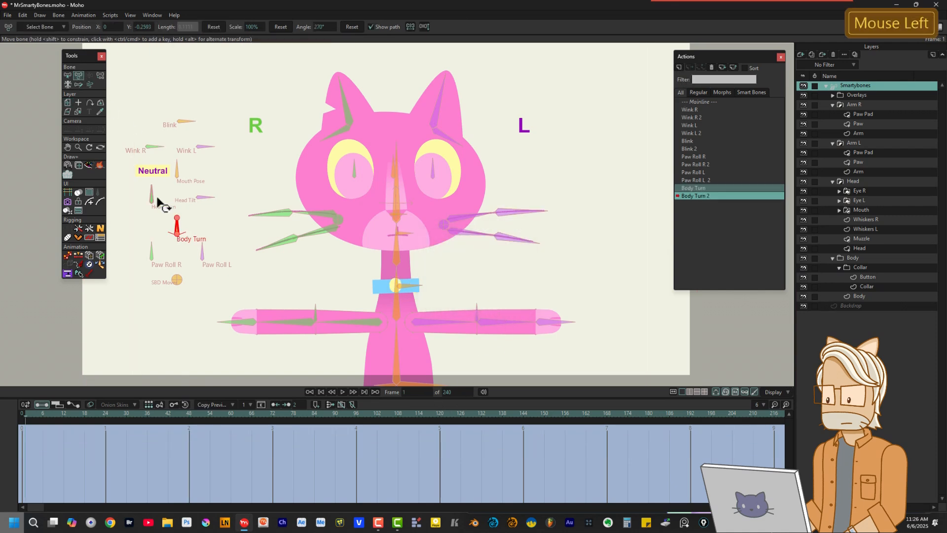
{"action": "left_click", "coordinate": [189, 413]}
{"action": "left_click_drag", "start_coordinate": [179, 227], "coordinate": [143, 251]}
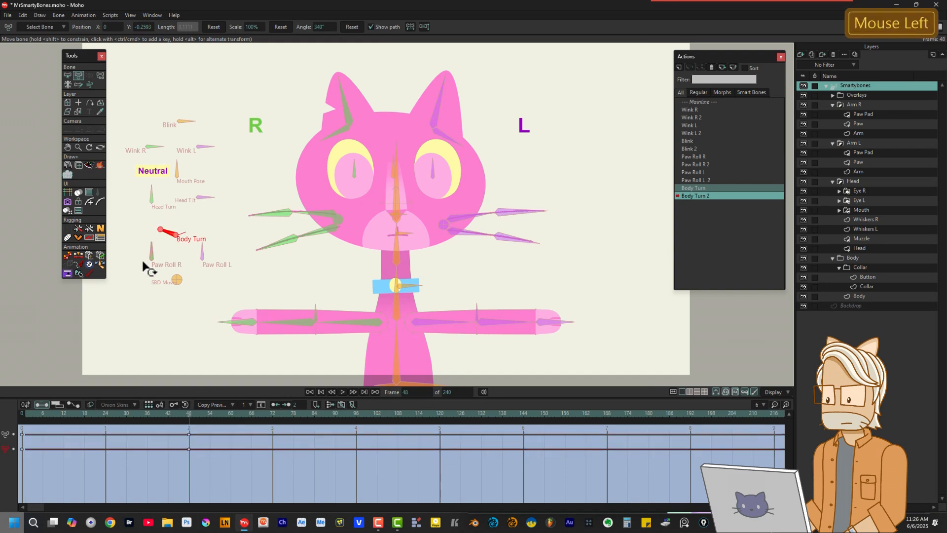
Key the Body Turn bone at frame 1 of Body Turn 2 and set its frame 1 and 48 keyframes to Linear.
{"action": "left_click", "coordinate": [24, 449]}
{"action": "left_click_drag", "start_coordinate": [198, 446], "coordinate": [25, 460]}
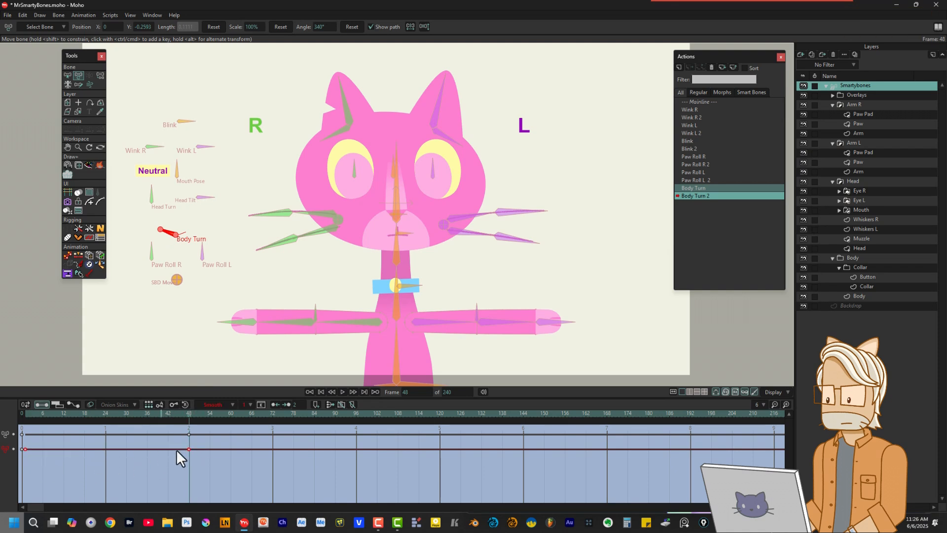
{"action": "right_click", "coordinate": [188, 448]}
{"action": "left_click", "coordinate": [210, 392]}
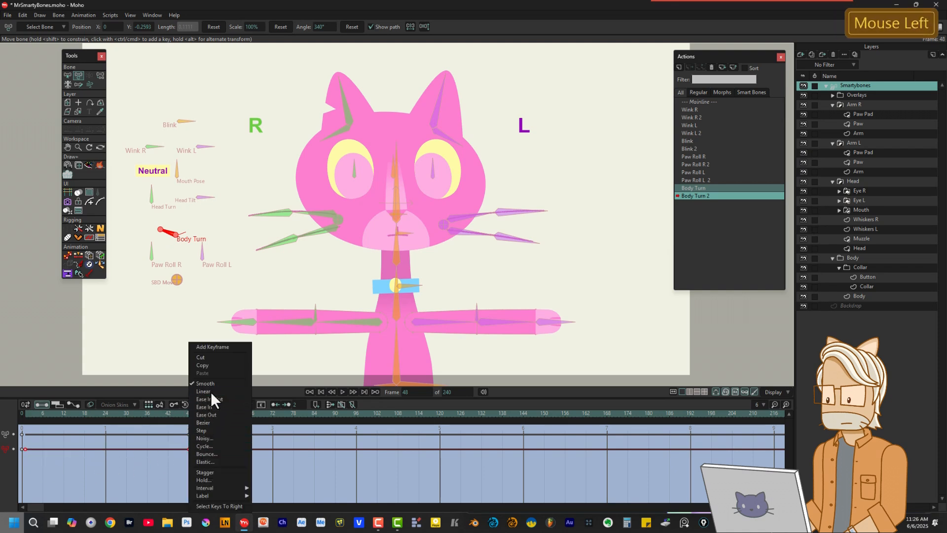
Key the collar's Button layer at frame 1 of Body Turn 2 and move it to X -0.1171 at frame 48.
{"action": "left_click", "coordinate": [67, 101]}
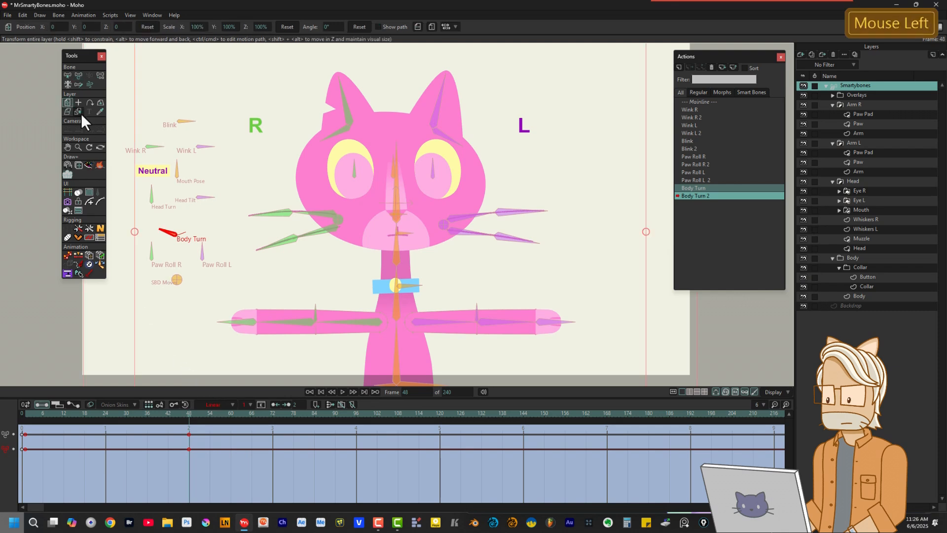
{"action": "left_click", "coordinate": [870, 277]}
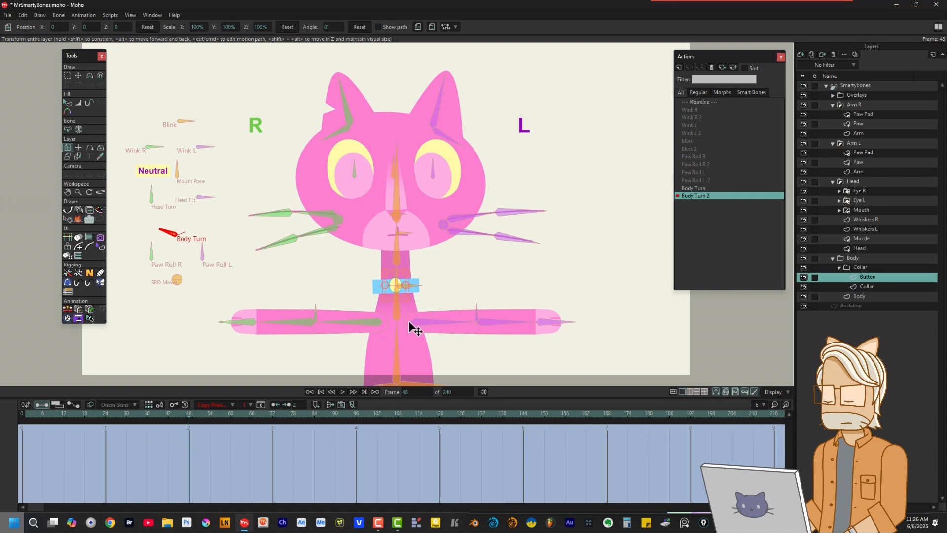
{"action": "left_click", "coordinate": [403, 288]}
{"action": "left_click_drag", "start_coordinate": [188, 434], "coordinate": [25, 456]}
{"action": "left_click_drag", "start_coordinate": [406, 296], "coordinate": [384, 294]}
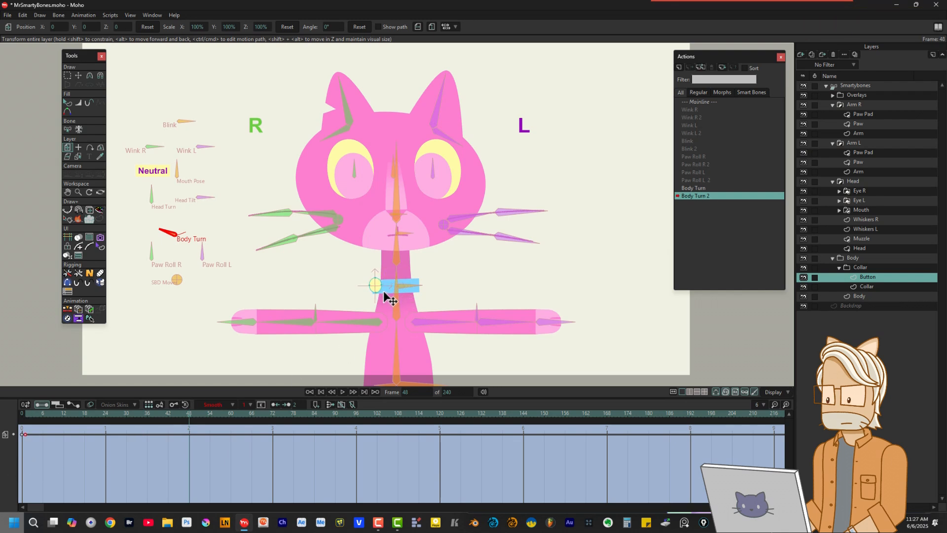
Set the Button layer's frame 1 and 48 keyframes in Body Turn 2 to Linear.
{"action": "left_click_drag", "start_coordinate": [208, 430], "coordinate": [25, 449]}
{"action": "right_click", "coordinate": [188, 435]}
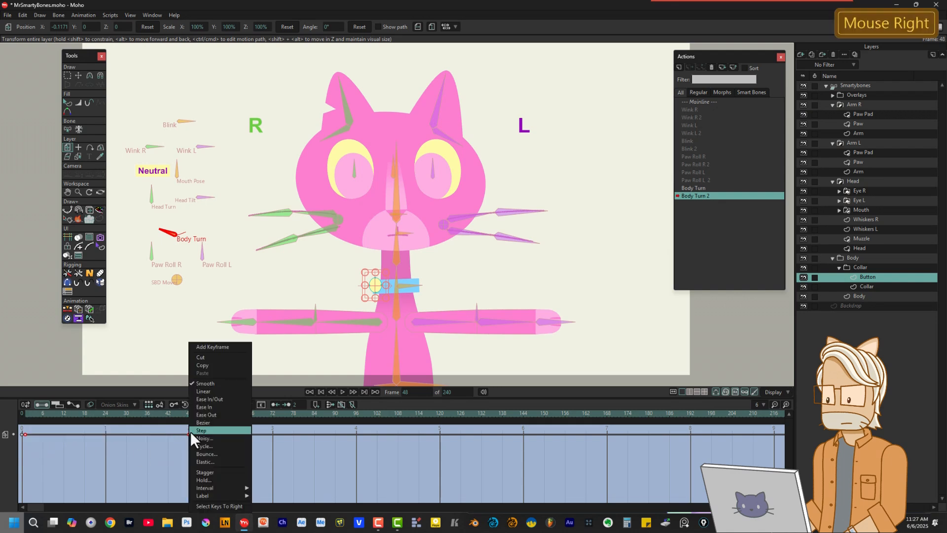
{"action": "left_click", "coordinate": [214, 393]}
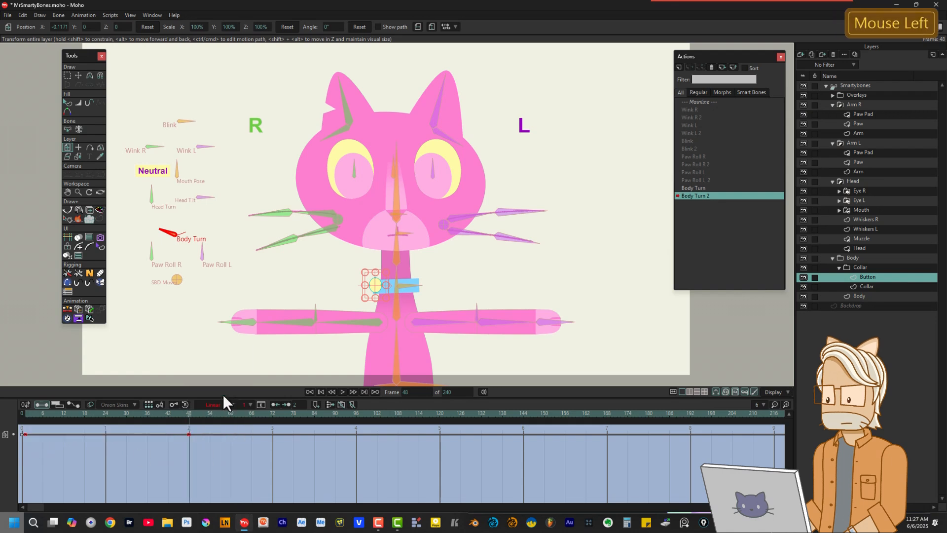
Test the Body Turn bone in the Mainline at frame 24, undo the test rotation and save the file.
{"action": "left_click", "coordinate": [705, 100]}
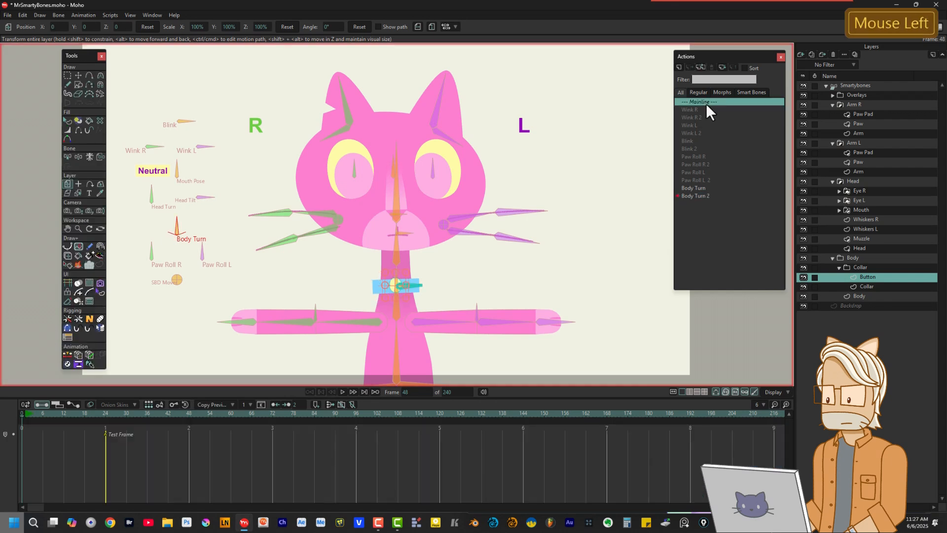
{"action": "left_click", "coordinate": [104, 412]}
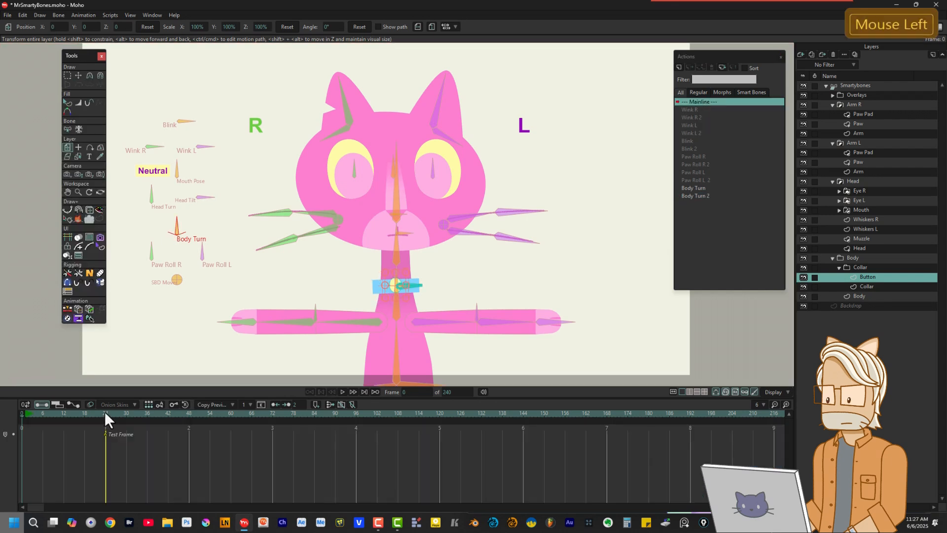
{"action": "left_click", "coordinate": [857, 86]}
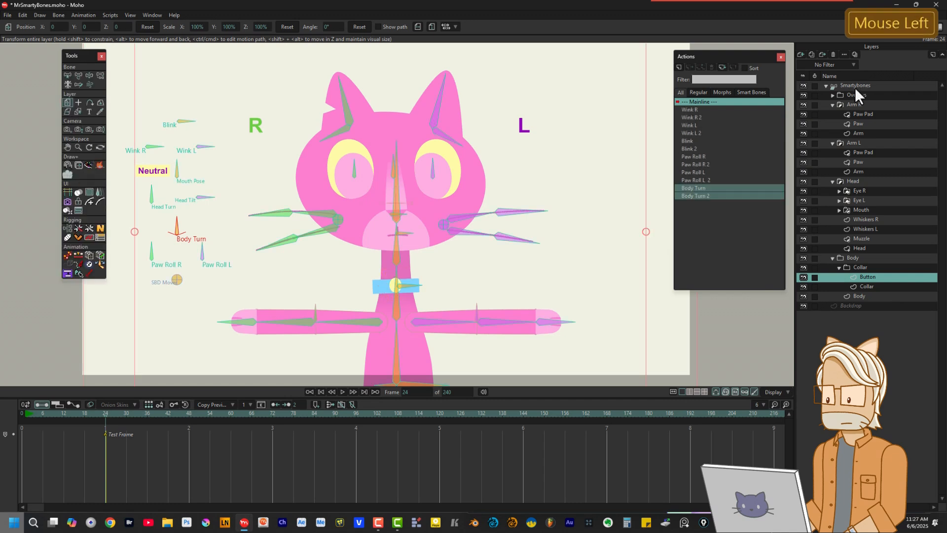
{"action": "left_click", "coordinate": [90, 74]}
{"action": "left_click_drag", "start_coordinate": [177, 221], "coordinate": [126, 237]}
{"action": "key", "text": "ctrl+z"}
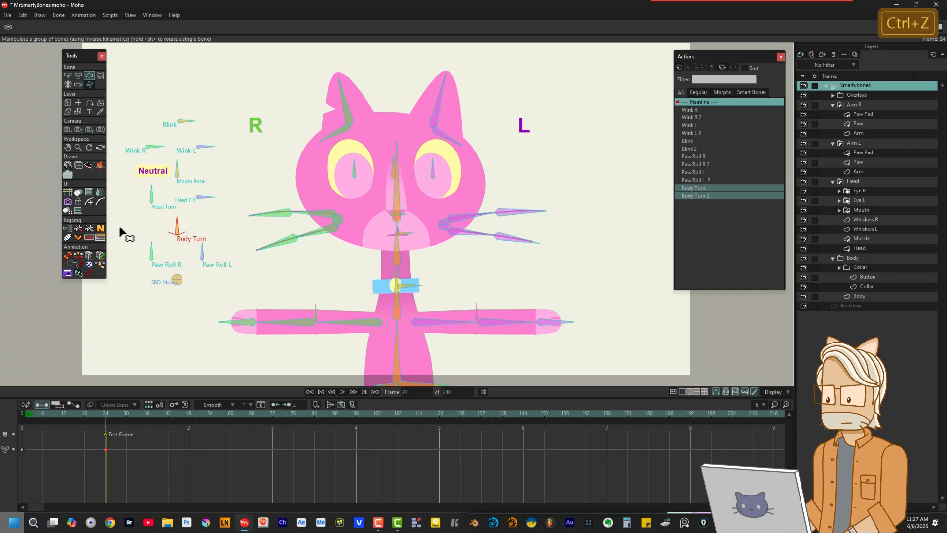
{"action": "key", "text": "ctrl+s"}
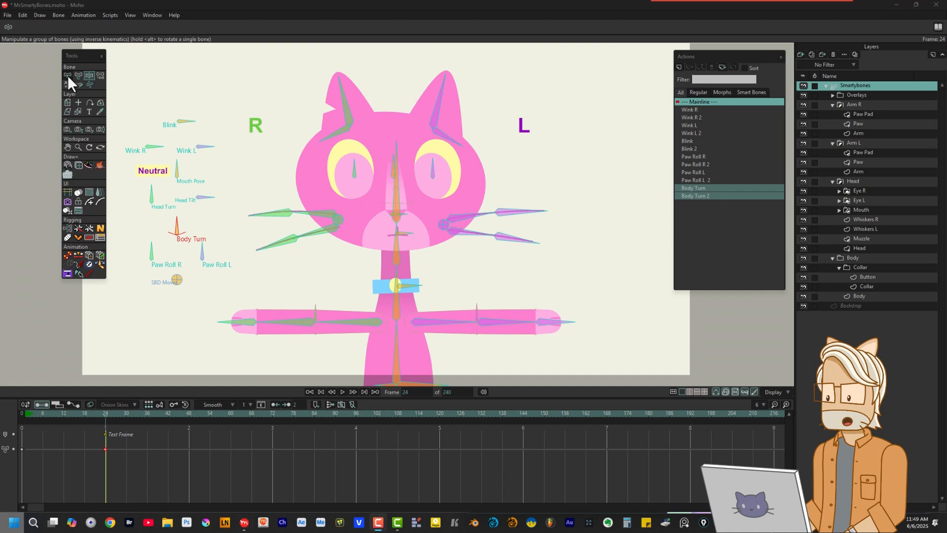
Enable angle constraints on the Head Turn bone.
{"action": "left_click", "coordinate": [67, 75]}
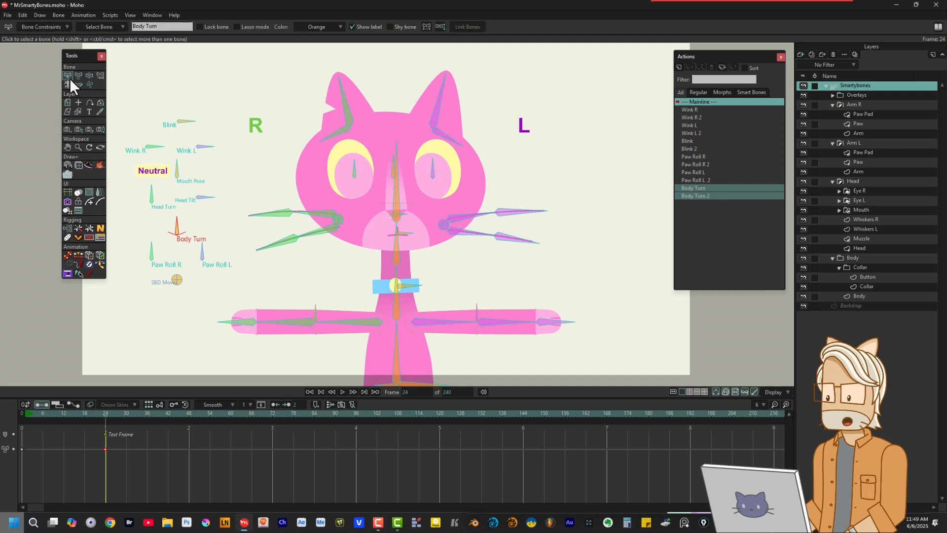
{"action": "left_click", "coordinate": [144, 195]}
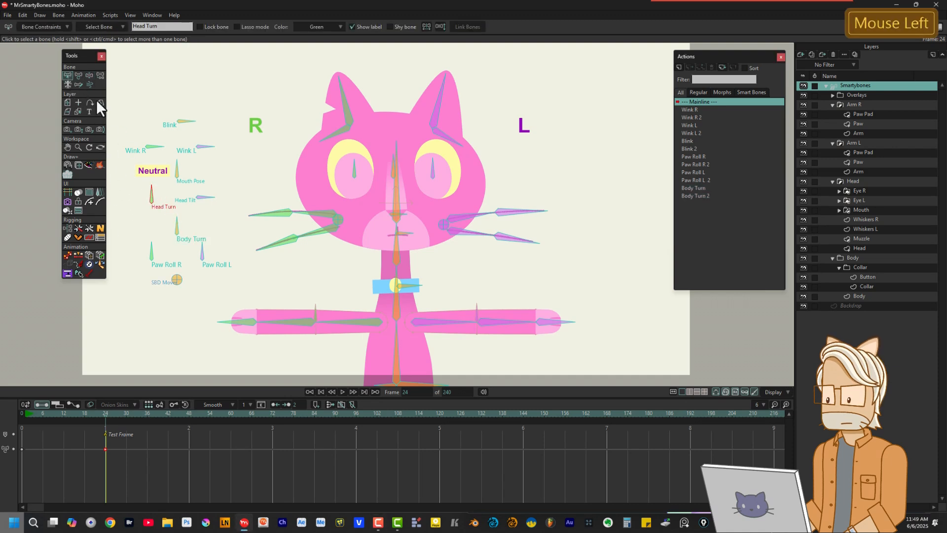
{"action": "left_click", "coordinate": [56, 27]}
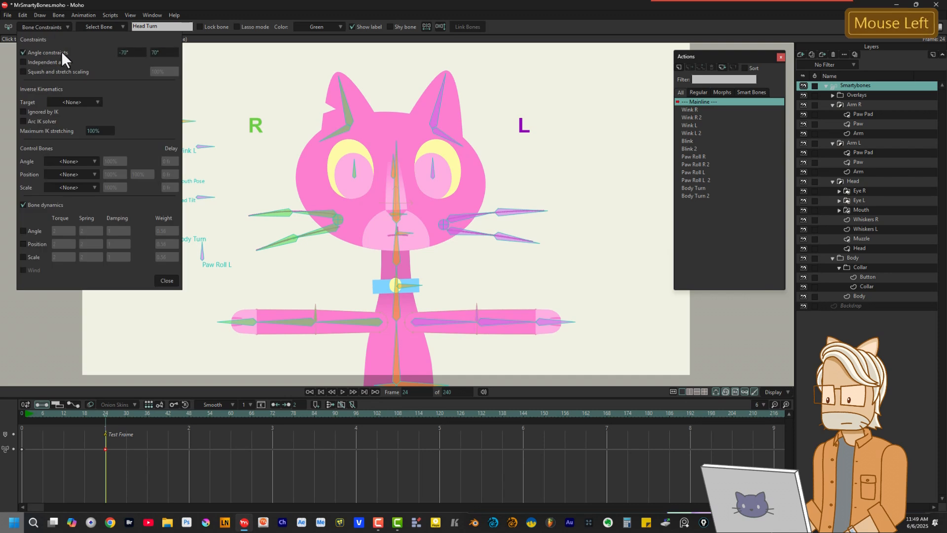
{"action": "left_click", "coordinate": [168, 281]}
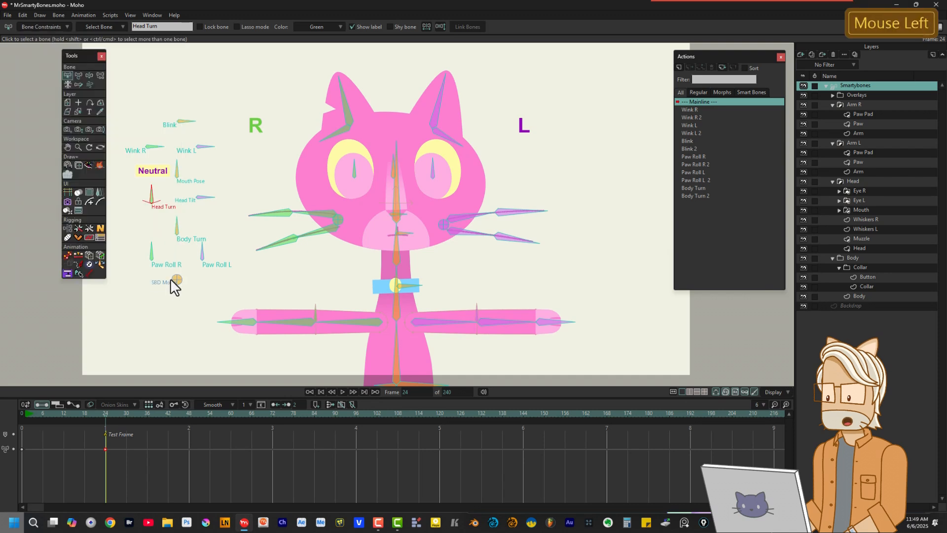
Create a Head Turn action and rotate the Head Turn bone to 200° at frame 48.
{"action": "left_click", "coordinate": [679, 67]}
{"action": "left_click", "coordinate": [477, 289]}
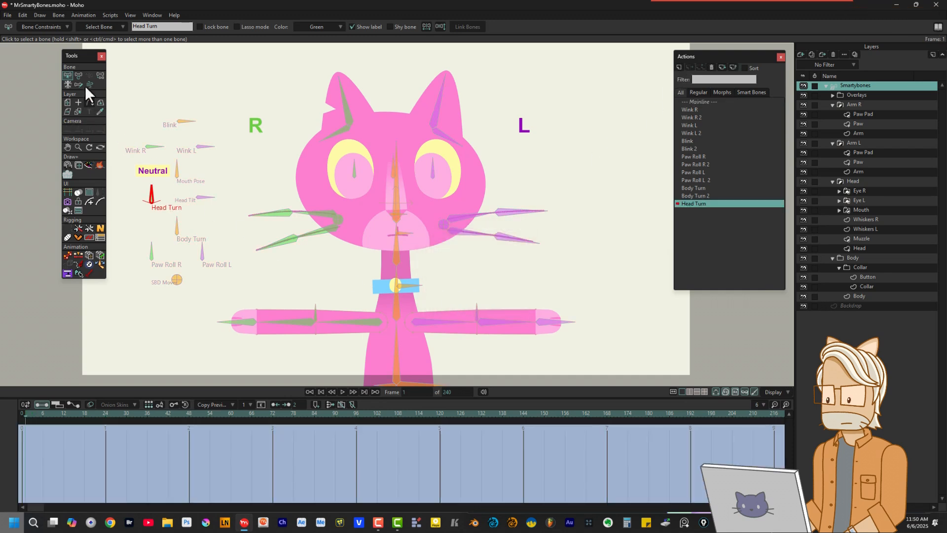
{"action": "left_click", "coordinate": [79, 76]}
{"action": "left_click", "coordinate": [189, 415]}
{"action": "left_click_drag", "start_coordinate": [151, 194], "coordinate": [180, 220]}
Key the Head Turn bone at frame 1 and set its frame 1 and 48 keyframes to Linear.
{"action": "left_click", "coordinate": [25, 449]}
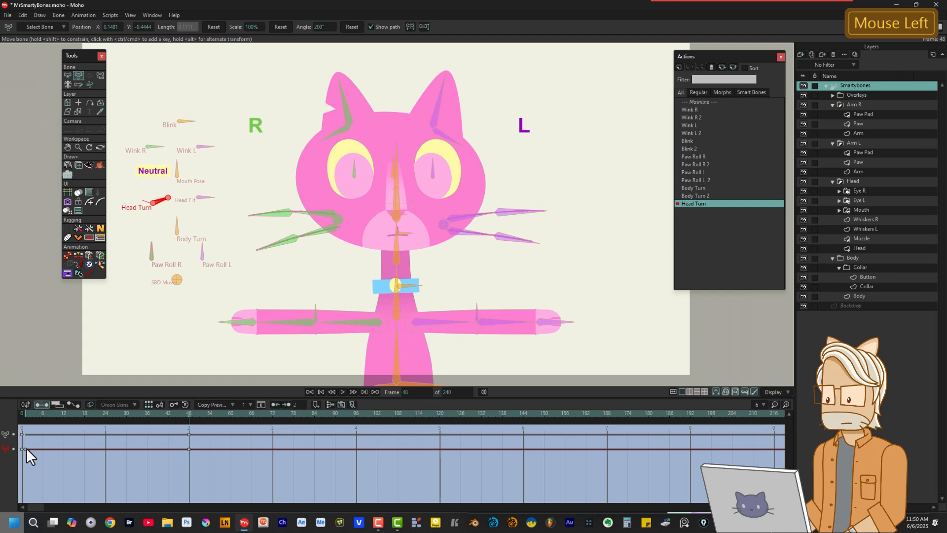
{"action": "left_click_drag", "start_coordinate": [199, 447], "coordinate": [24, 461]}
{"action": "right_click", "coordinate": [189, 448]}
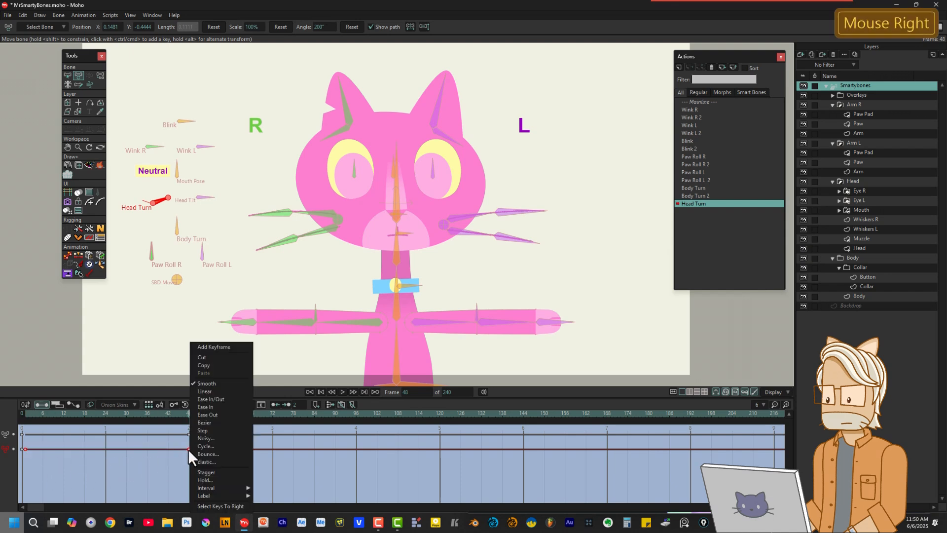
{"action": "left_click", "coordinate": [212, 389]}
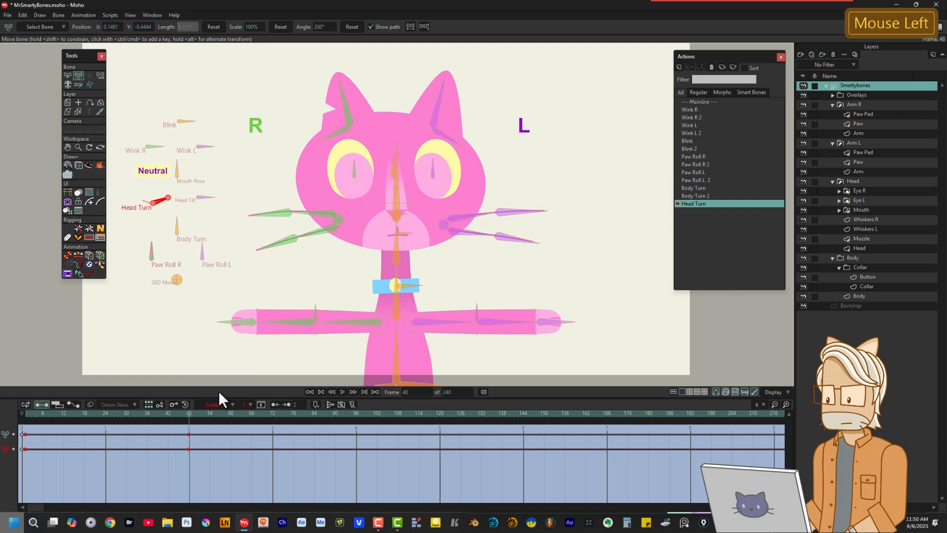
Key the Face bone's position at frame 1 and move it toward the L side at frame 48, to Y about -0.08.
{"action": "left_click", "coordinate": [68, 75]}
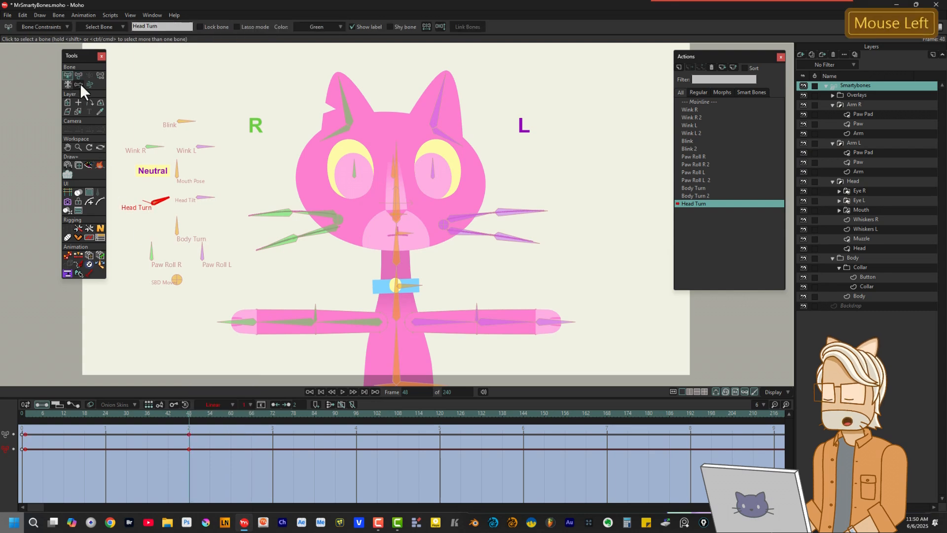
{"action": "left_click", "coordinate": [392, 172]}
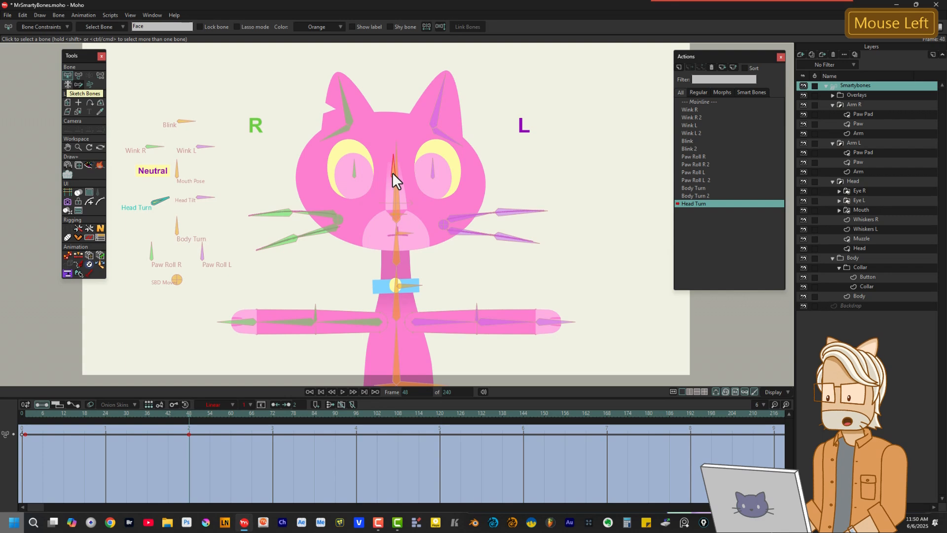
{"action": "left_click", "coordinate": [78, 75]}
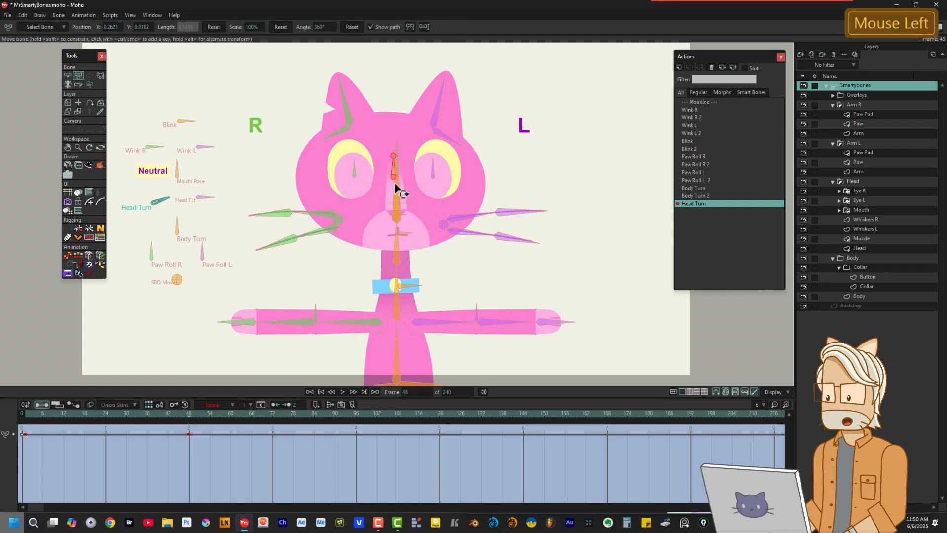
{"action": "left_click_drag", "start_coordinate": [394, 184], "coordinate": [395, 178]}
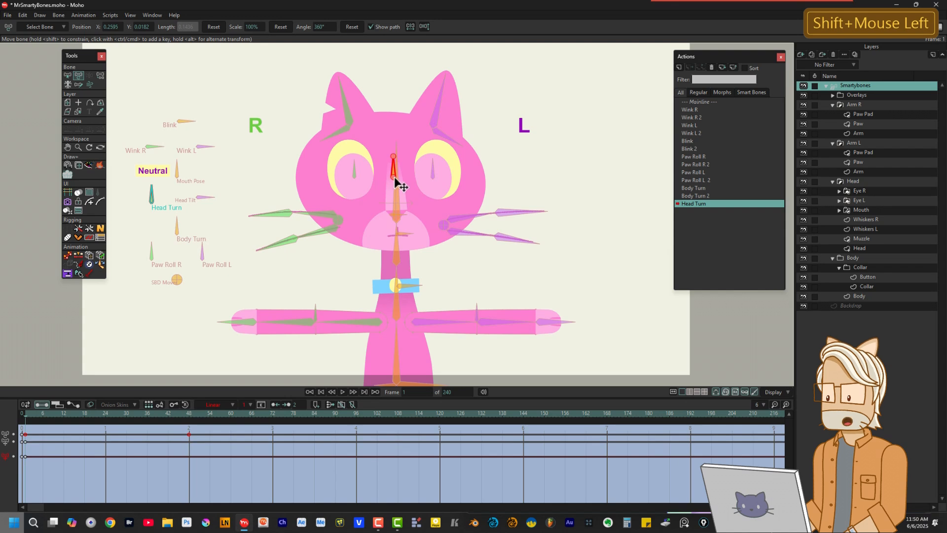
{"action": "left_click_drag", "start_coordinate": [35, 413], "coordinate": [192, 422]}
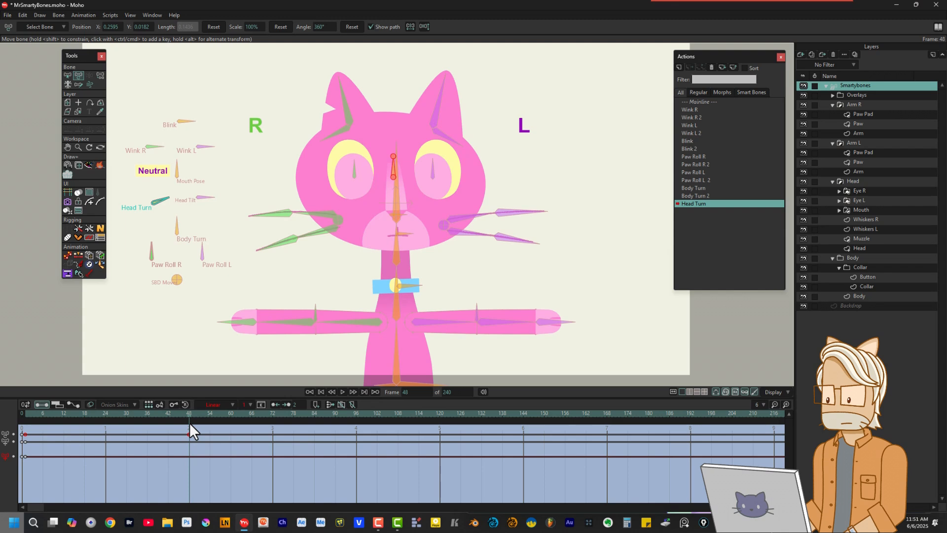
{"action": "left_click_drag", "start_coordinate": [393, 176], "coordinate": [412, 182]}
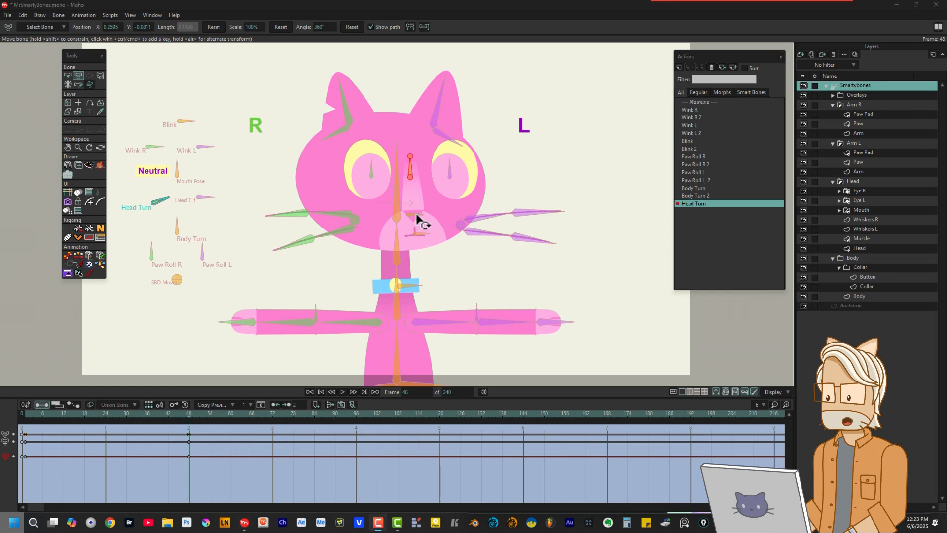
Key the Muzzle bone at frame 1, move it toward the L side to Y about -0.08 at frame 48, and make its keyframes Linear.
{"action": "left_click", "coordinate": [417, 217]}
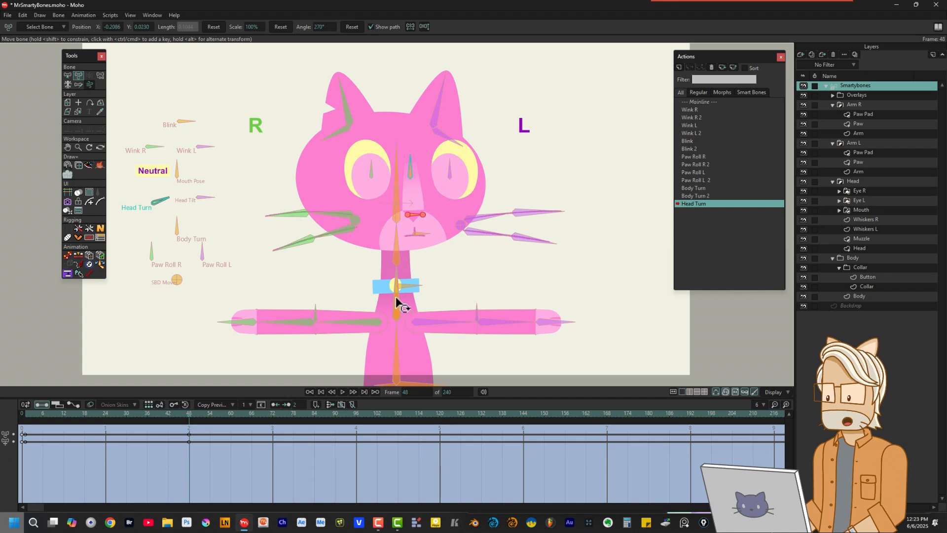
{"action": "left_click", "coordinate": [409, 215]}
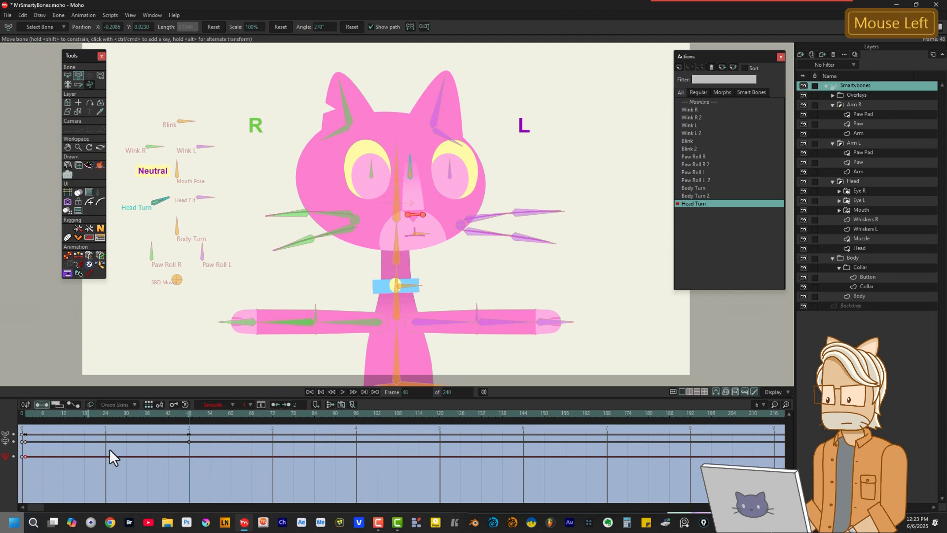
{"action": "left_click_drag", "start_coordinate": [407, 216], "coordinate": [422, 249]}
{"action": "left_click_drag", "start_coordinate": [197, 439], "coordinate": [27, 464]}
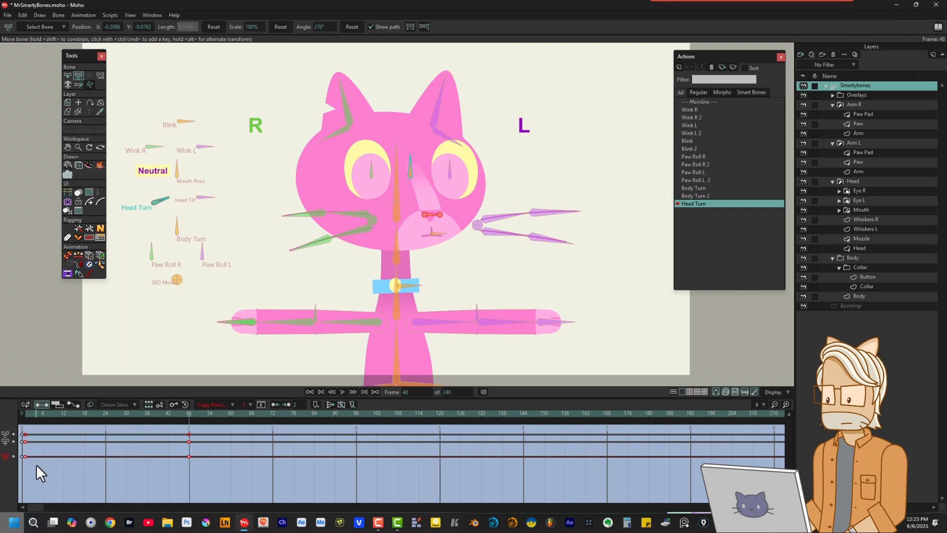
{"action": "right_click", "coordinate": [187, 455]}
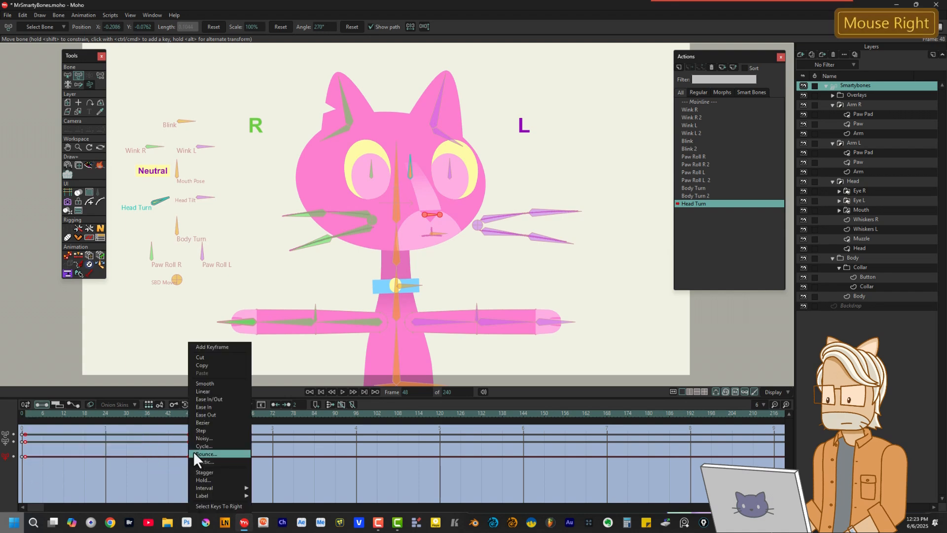
{"action": "left_click", "coordinate": [208, 391]}
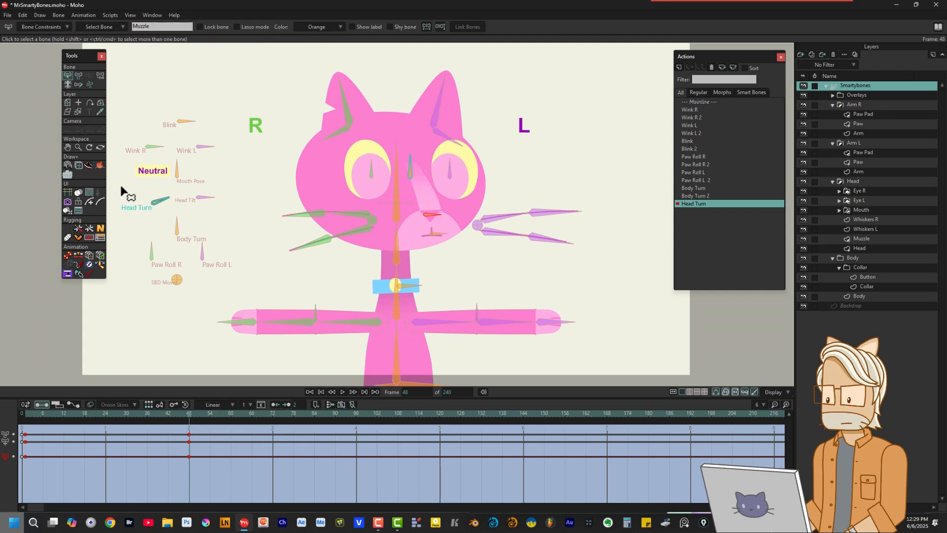
Select both lower ear bones and add a position keyframe for them at frame 1.
{"action": "left_click", "coordinate": [70, 74]}
{"action": "left_click", "coordinate": [346, 140]}
{"action": "left_click", "coordinate": [450, 135], "text": "shift"}
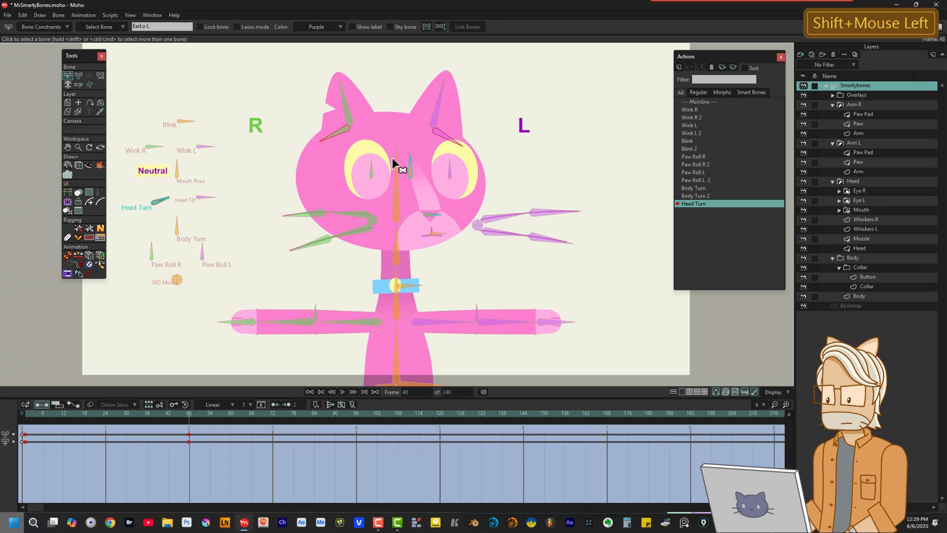
{"action": "left_click", "coordinate": [79, 76]}
{"action": "left_click", "coordinate": [433, 130], "text": "shift"}
{"action": "left_click", "coordinate": [189, 456]}
{"action": "left_click_drag", "start_coordinate": [188, 457], "coordinate": [19, 465]}
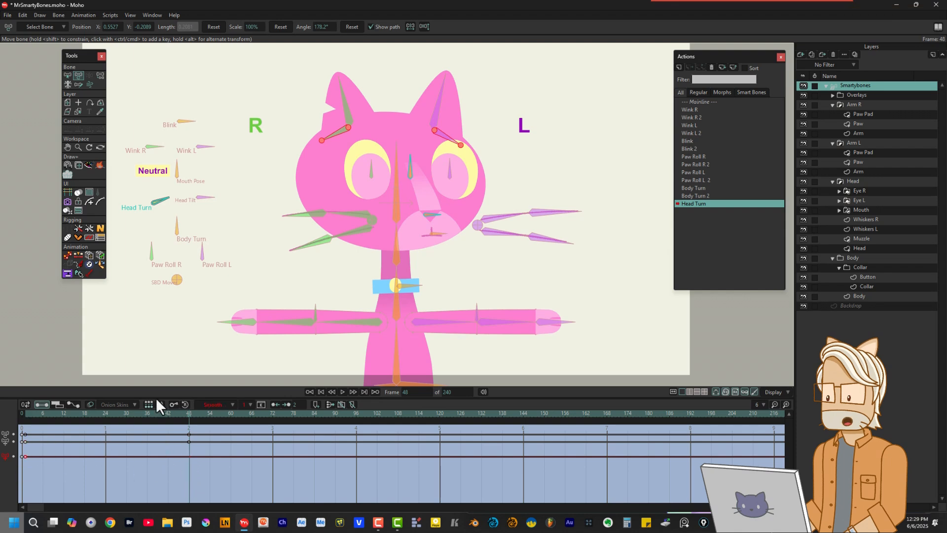
Shift both lower ear bones slightly toward the R side at frame 48, make their keyframes Linear, and preview the head turn.
{"action": "left_click", "coordinate": [434, 131], "text": "shift"}
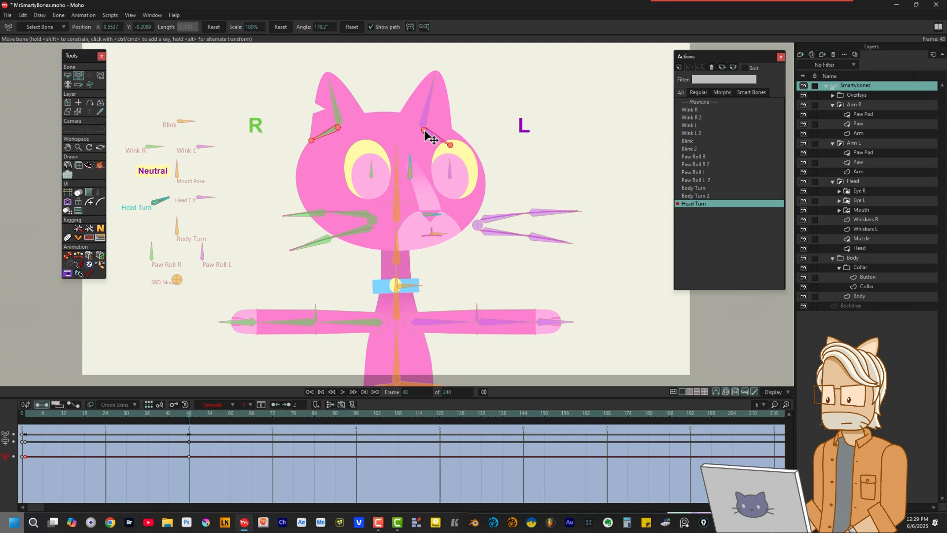
{"action": "left_click_drag", "start_coordinate": [200, 432], "coordinate": [26, 463]}
{"action": "right_click", "coordinate": [189, 456]}
{"action": "left_click", "coordinate": [209, 392]}
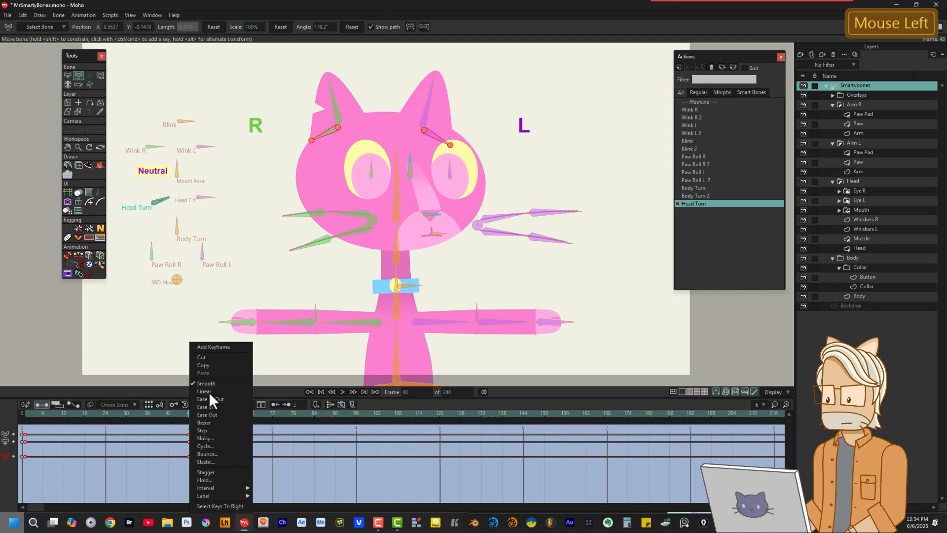
{"action": "left_click_drag", "start_coordinate": [184, 416], "coordinate": [83, 419]}
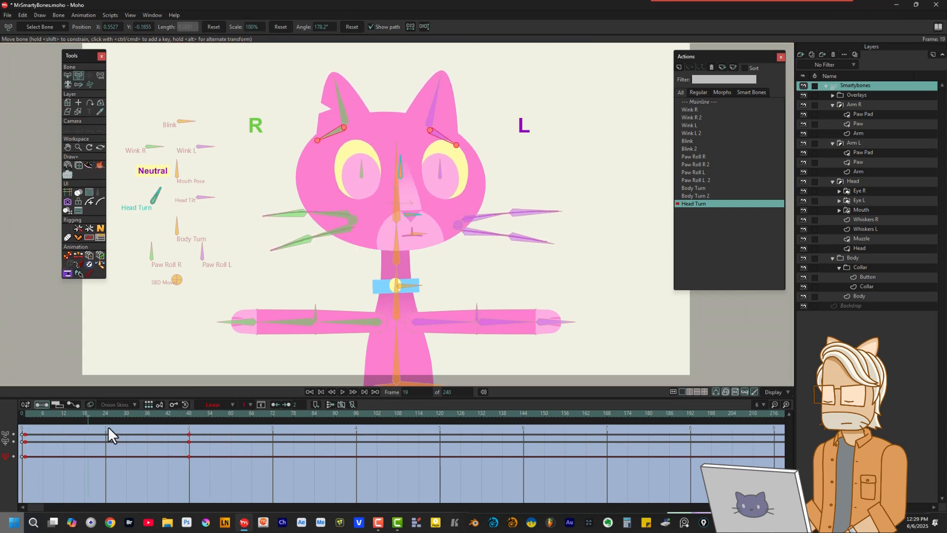
{"action": "left_click_drag", "start_coordinate": [108, 426], "coordinate": [190, 427]}
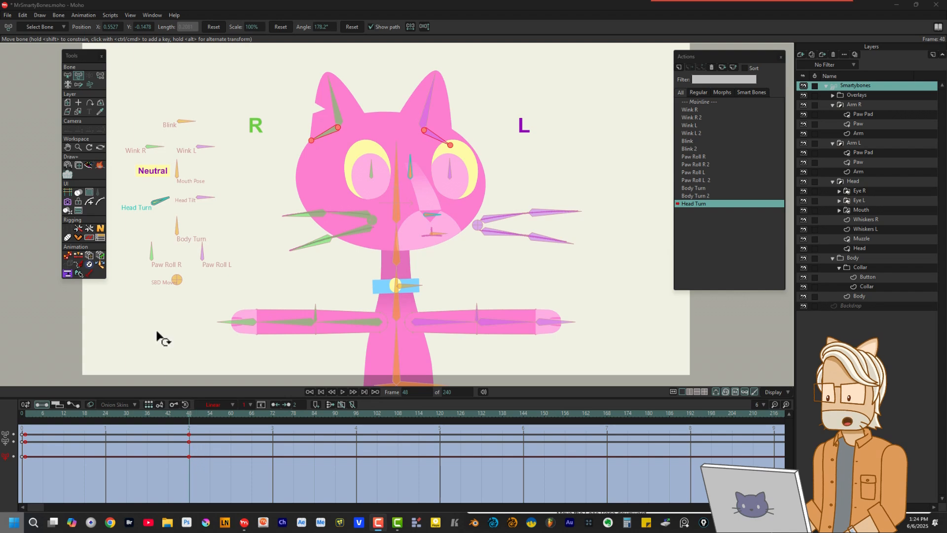
Create a second smart bone action, Head Turn 2, for the Head Turn bone.
{"action": "left_click", "coordinate": [66, 74]}
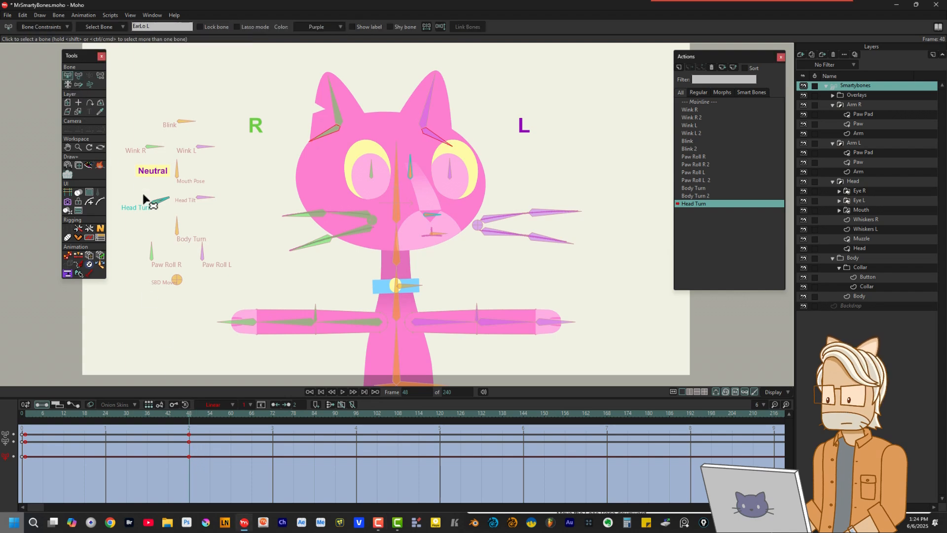
{"action": "left_click", "coordinate": [157, 202]}
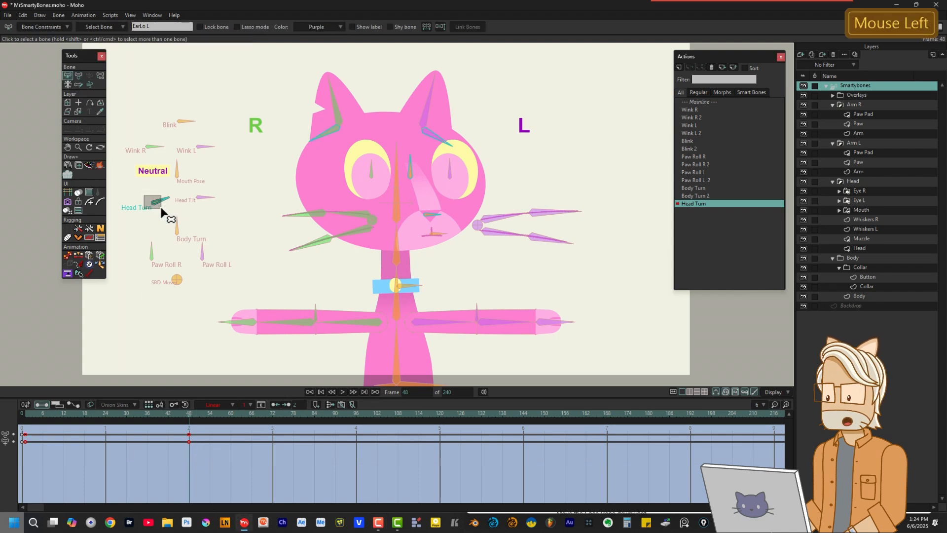
{"action": "left_click", "coordinate": [679, 67]}
{"action": "left_click", "coordinate": [476, 289]}
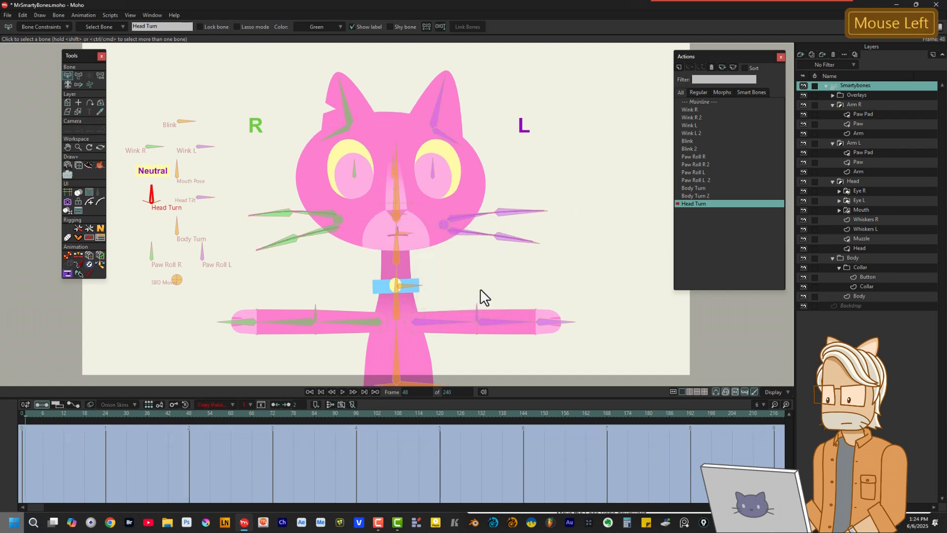
Rotate the Head Turn bone to 340° at frame 48, key it at frame 1, and set both keyframes to Linear.
{"action": "left_click", "coordinate": [78, 76]}
{"action": "left_click", "coordinate": [189, 414]}
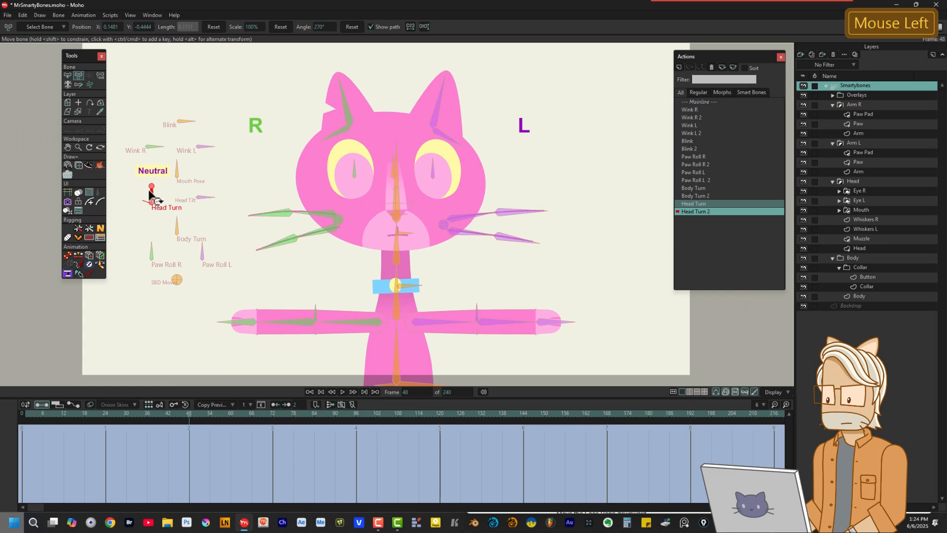
{"action": "left_click_drag", "start_coordinate": [152, 198], "coordinate": [126, 215]}
{"action": "left_click", "coordinate": [25, 449]}
{"action": "left_click_drag", "start_coordinate": [138, 460], "coordinate": [24, 459]}
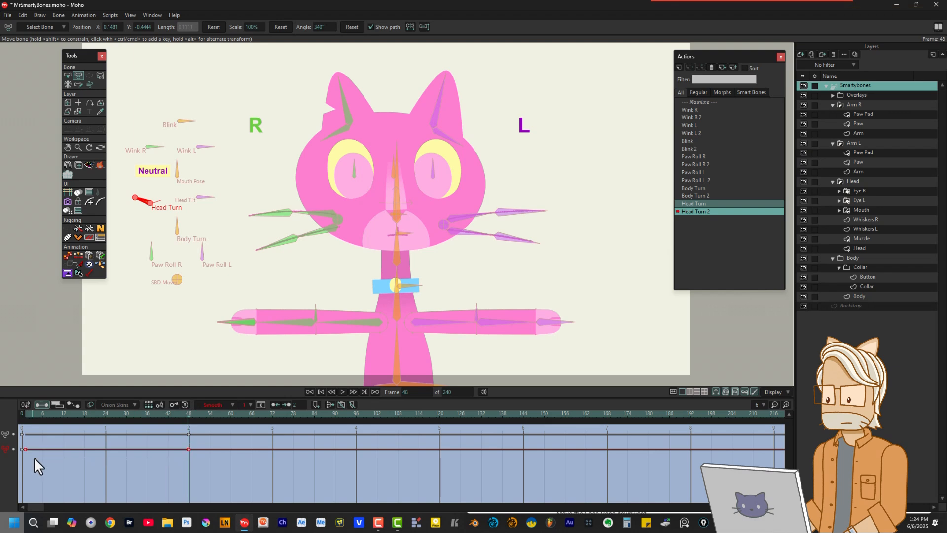
{"action": "right_click", "coordinate": [191, 449]}
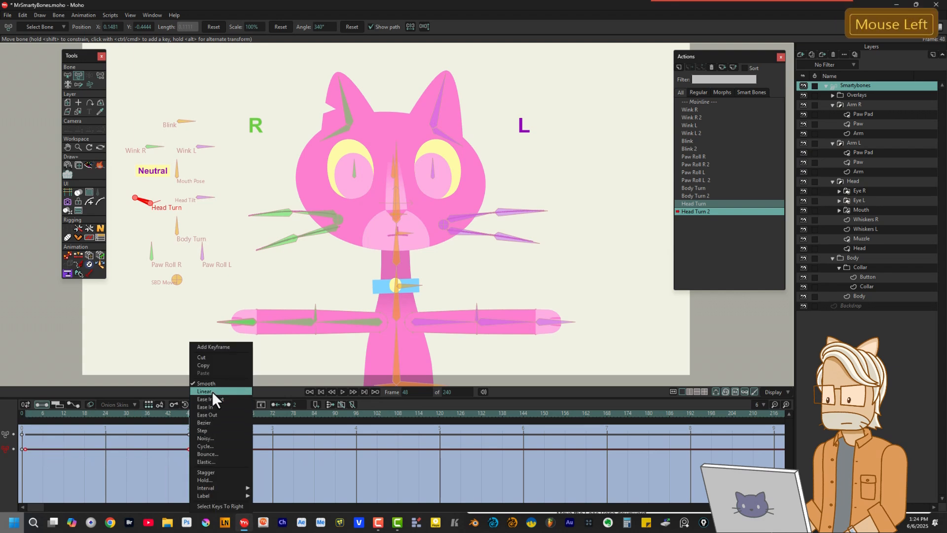
{"action": "left_click", "coordinate": [204, 390]}
Select the Face bone in the Head Turn 2 action and add a position keyframe at frame 1.
{"action": "left_click", "coordinate": [68, 75]}
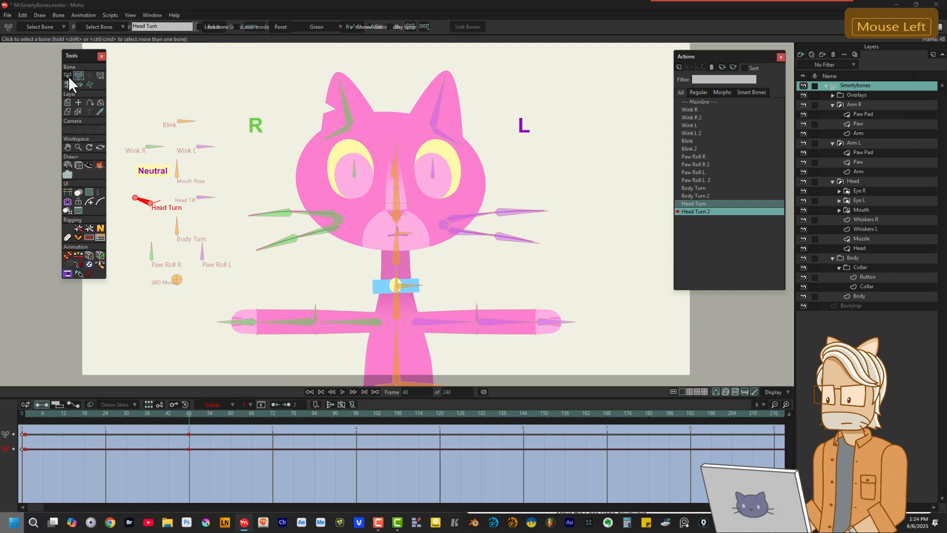
{"action": "left_click", "coordinate": [392, 173]}
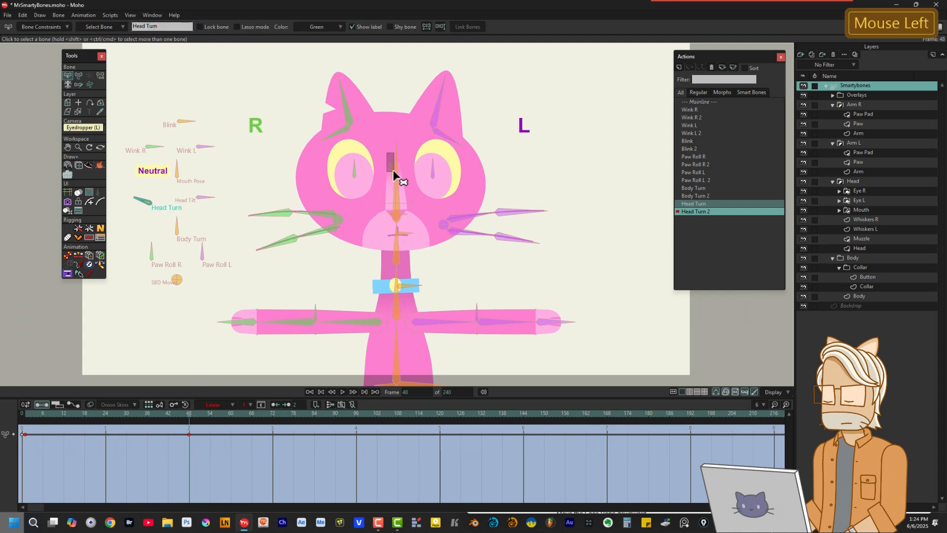
{"action": "left_click", "coordinate": [393, 170]}
{"action": "left_click", "coordinate": [81, 77]}
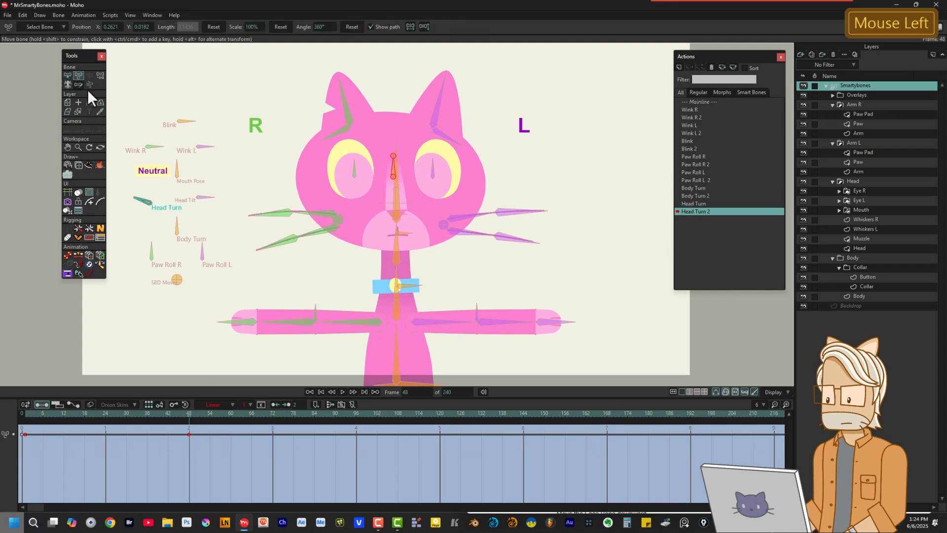
{"action": "left_click", "coordinate": [395, 184], "text": "shift"}
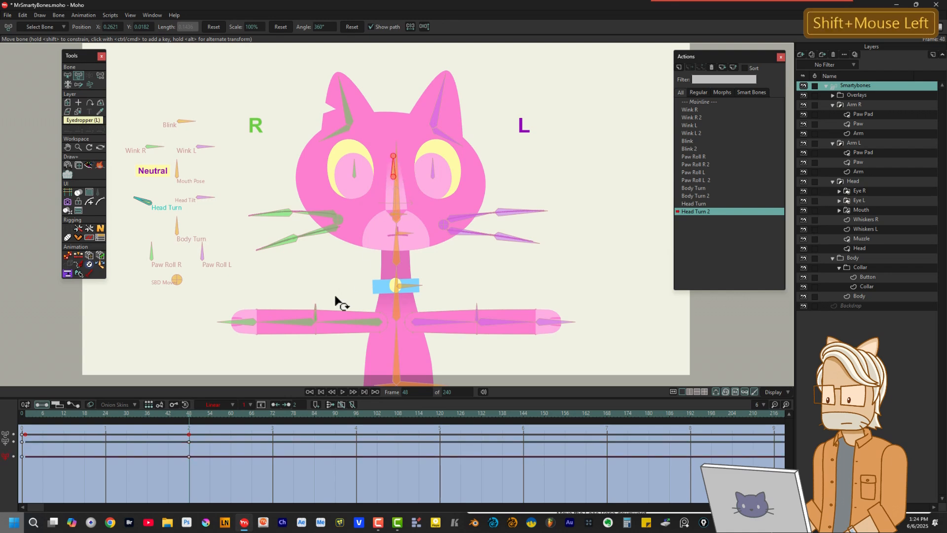
{"action": "left_click_drag", "start_coordinate": [189, 456], "coordinate": [46, 464]}
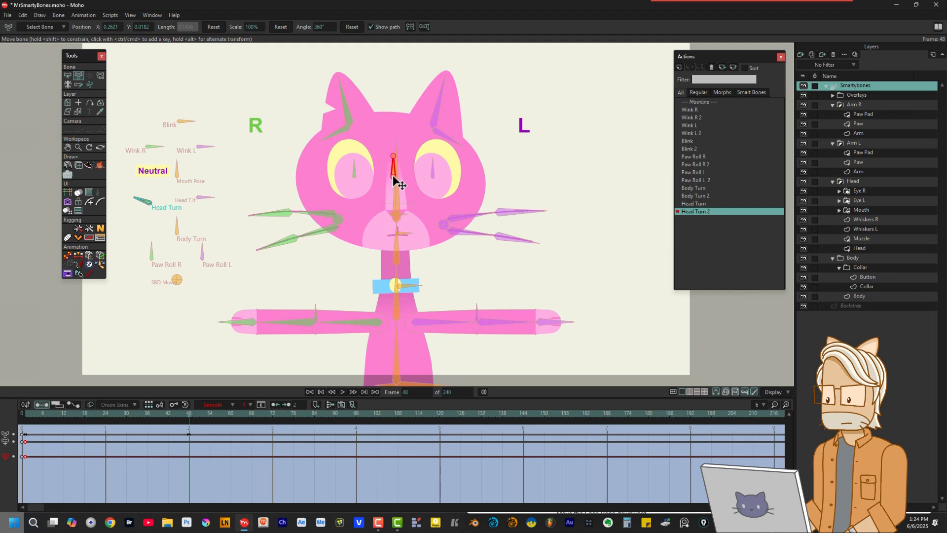
Move the Face bone toward the R side at frame 48, to Y about 0.16, and make its keyframes Linear.
{"action": "left_click_drag", "start_coordinate": [395, 183], "coordinate": [369, 187]}
{"action": "left_click", "coordinate": [371, 186]}
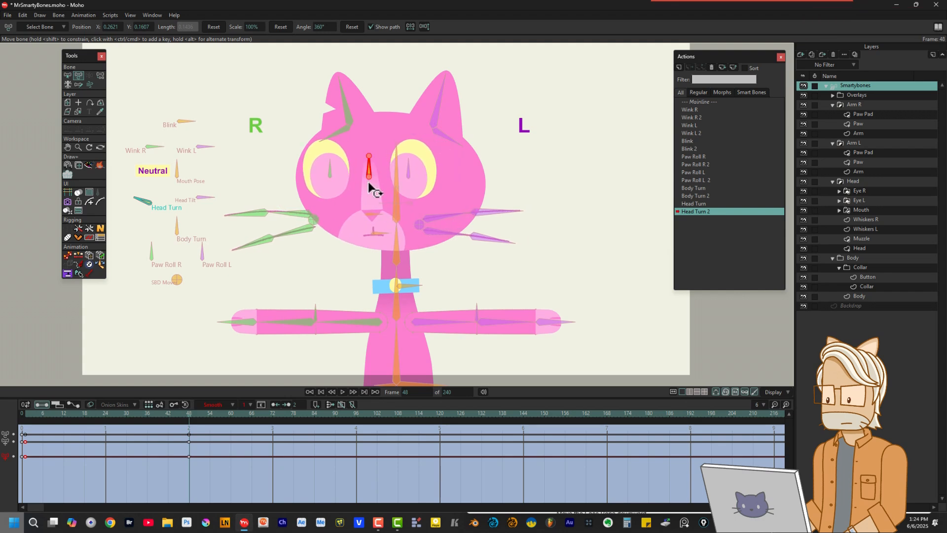
{"action": "left_click_drag", "start_coordinate": [198, 432], "coordinate": [24, 465]}
{"action": "right_click", "coordinate": [188, 456]}
{"action": "left_click", "coordinate": [205, 390]}
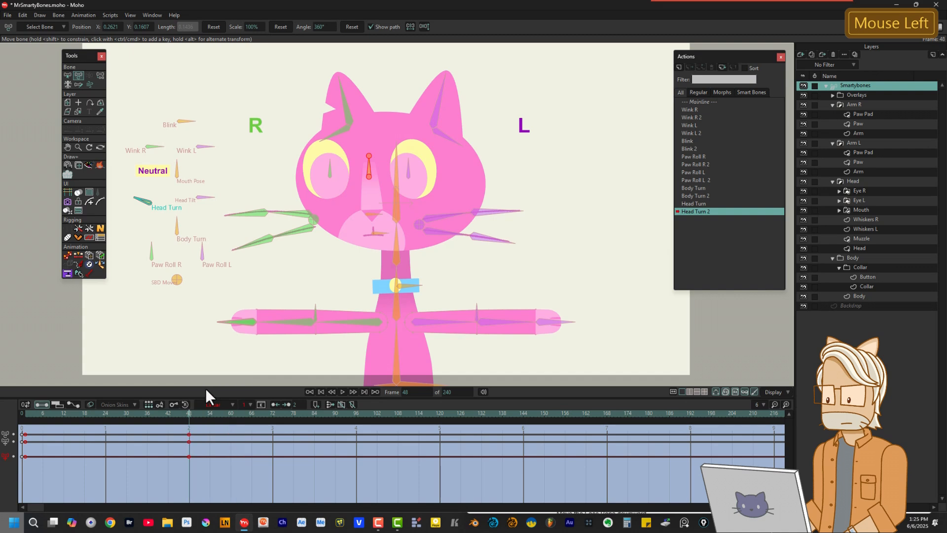
Select the Muzzle bone in the Head Turn 2 action and add a position keyframe at frame 1.
{"action": "left_click", "coordinate": [67, 75]}
{"action": "left_click", "coordinate": [375, 214]}
{"action": "left_click", "coordinate": [78, 75]}
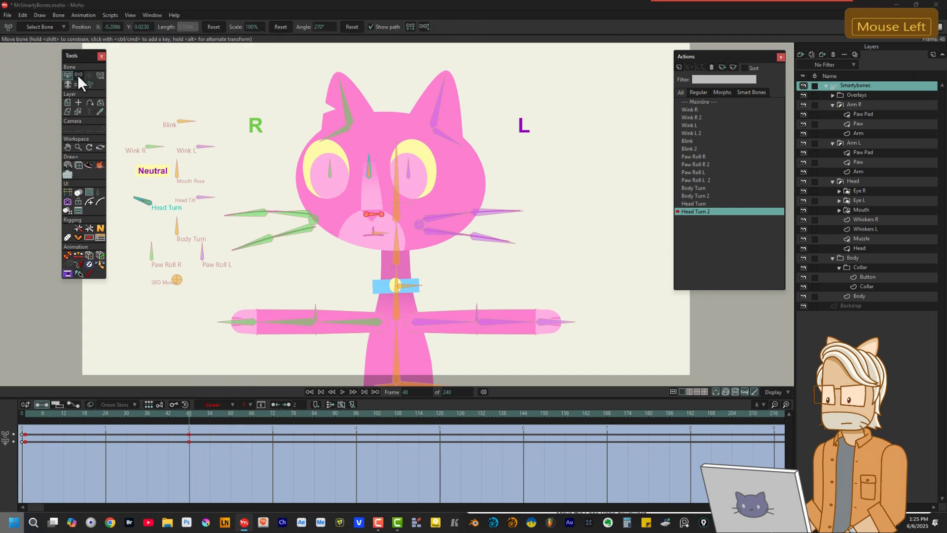
{"action": "left_click", "coordinate": [370, 215], "text": "shift"}
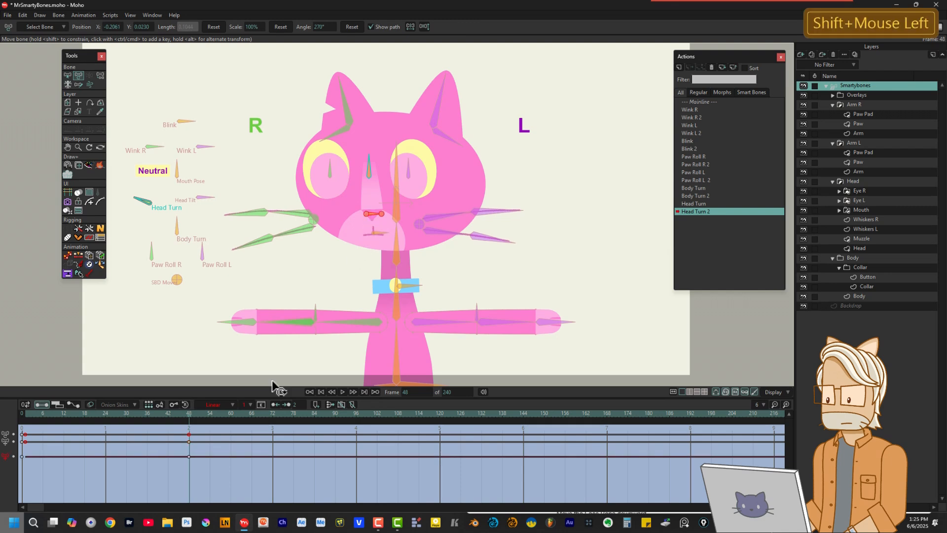
{"action": "left_click_drag", "start_coordinate": [189, 457], "coordinate": [15, 475]}
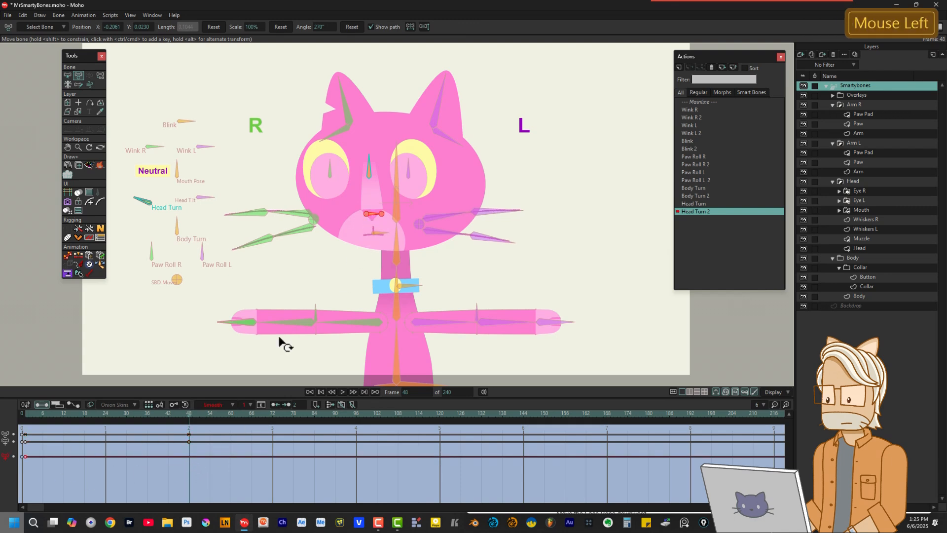
Move the Muzzle bone toward the R side at frame 48, to Y about 0.14, and make its keyframes Linear.
{"action": "left_click_drag", "start_coordinate": [370, 218], "coordinate": [343, 216]}
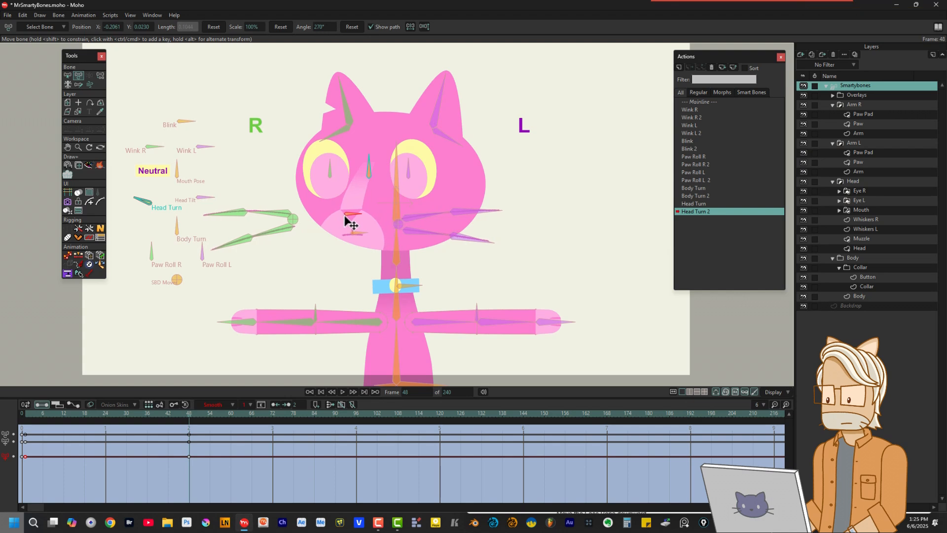
{"action": "left_click_drag", "start_coordinate": [200, 431], "coordinate": [25, 463]}
{"action": "right_click", "coordinate": [188, 459]}
{"action": "left_click", "coordinate": [205, 393]}
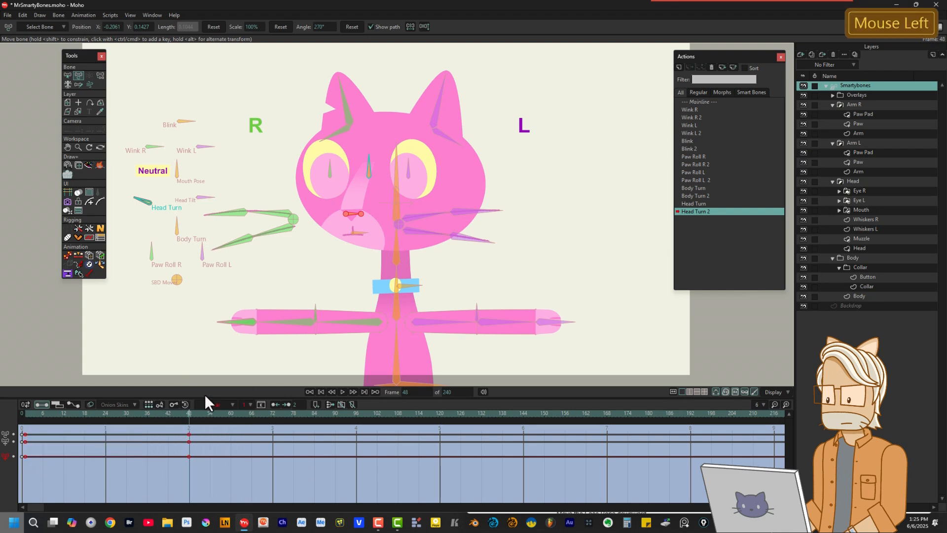
Select the lower bones of both ears in the Head Turn 2 action and add a position keyframe at frame 1.
{"action": "left_click", "coordinate": [68, 75]}
{"action": "left_click", "coordinate": [342, 148]}
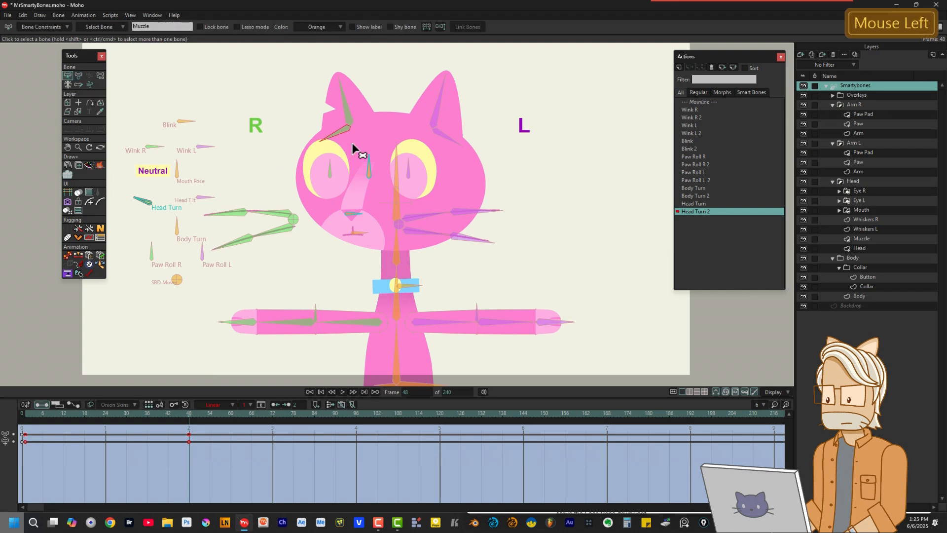
{"action": "left_click", "coordinate": [445, 140], "text": "shift"}
{"action": "left_click", "coordinate": [78, 76]}
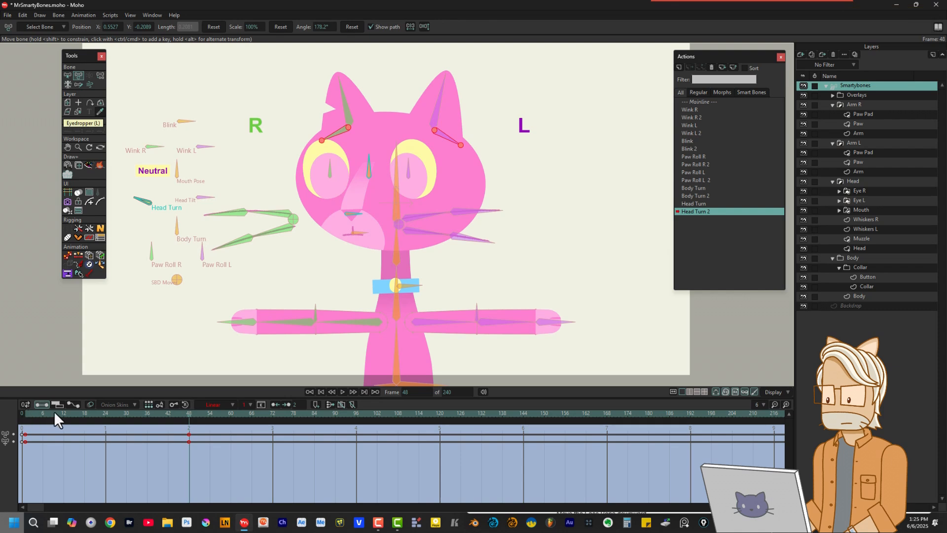
{"action": "left_click", "coordinate": [437, 134], "text": "shift"}
{"action": "left_click", "coordinate": [186, 466]}
{"action": "left_click_drag", "start_coordinate": [187, 457], "coordinate": [22, 475]}
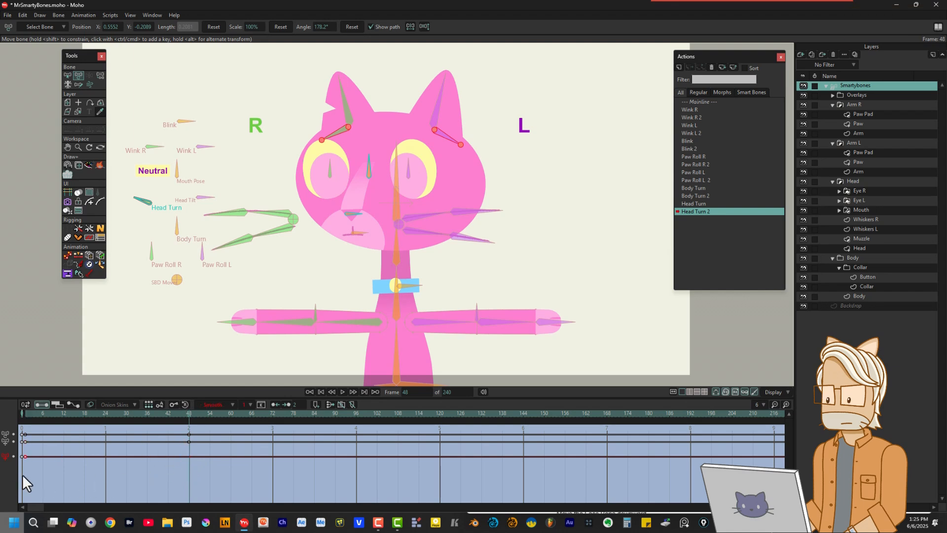
Move both ear bones toward the L side at frame 48, to Y about -0.25, and make the keyframes Linear.
{"action": "left_click_drag", "start_coordinate": [437, 134], "coordinate": [449, 148]}
{"action": "left_click_drag", "start_coordinate": [203, 434], "coordinate": [29, 466]}
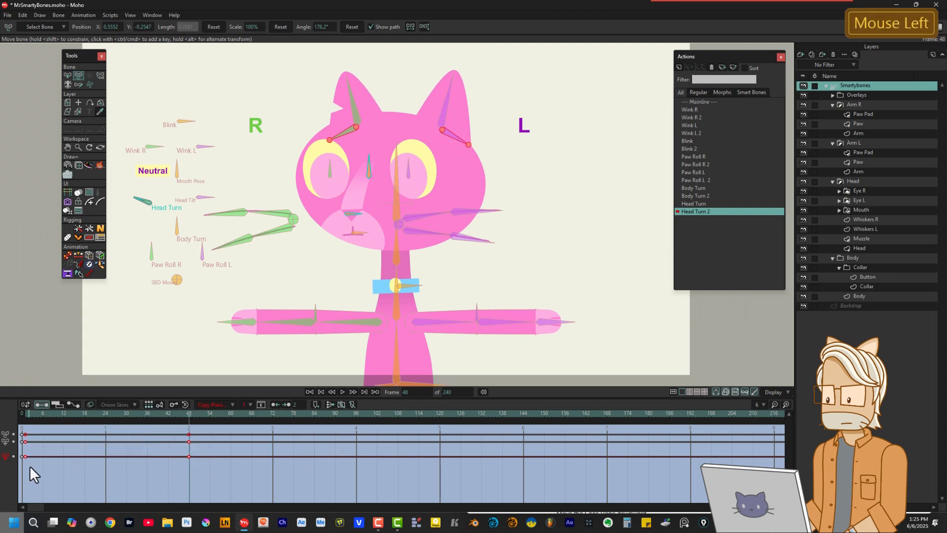
{"action": "right_click", "coordinate": [189, 456]}
{"action": "left_click", "coordinate": [212, 391]}
Return to the Mainline, rotate the Head Turn bone to test the turn, and undo the rotation.
{"action": "left_click", "coordinate": [702, 101]}
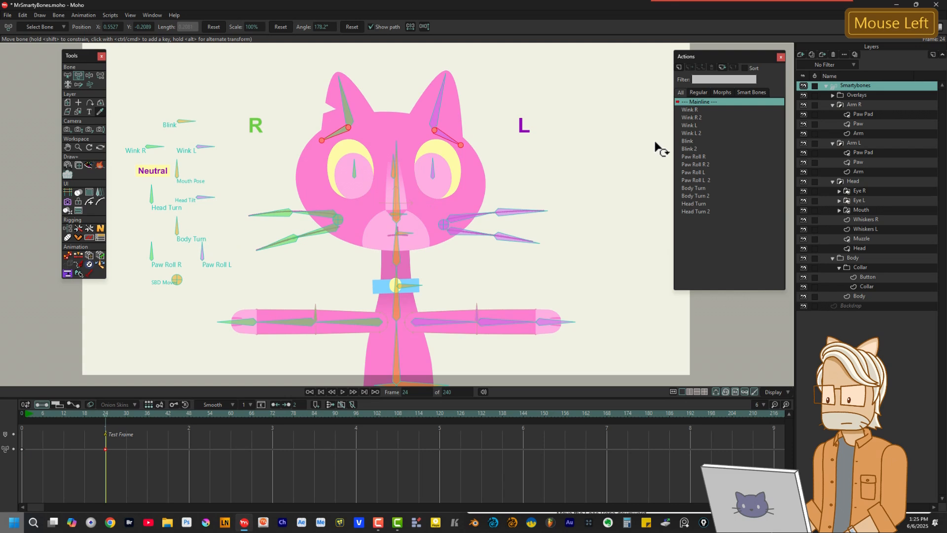
{"action": "left_click", "coordinate": [89, 76]}
{"action": "left_click_drag", "start_coordinate": [153, 192], "coordinate": [195, 203]}
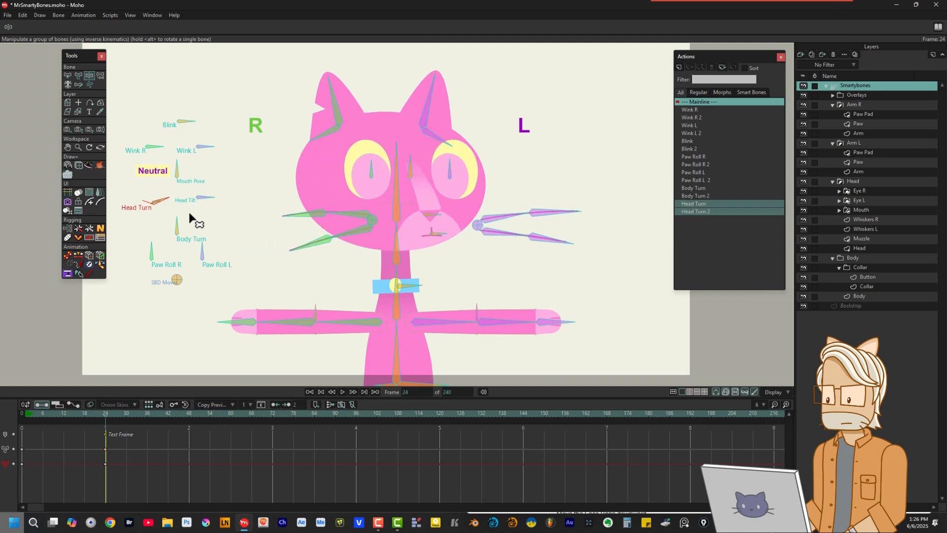
{"action": "key", "text": "ctrl+z"}
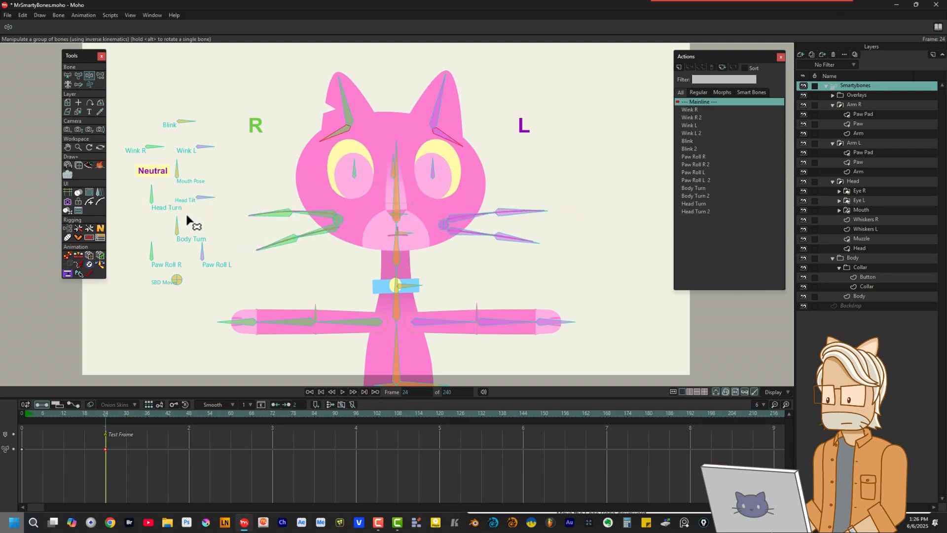
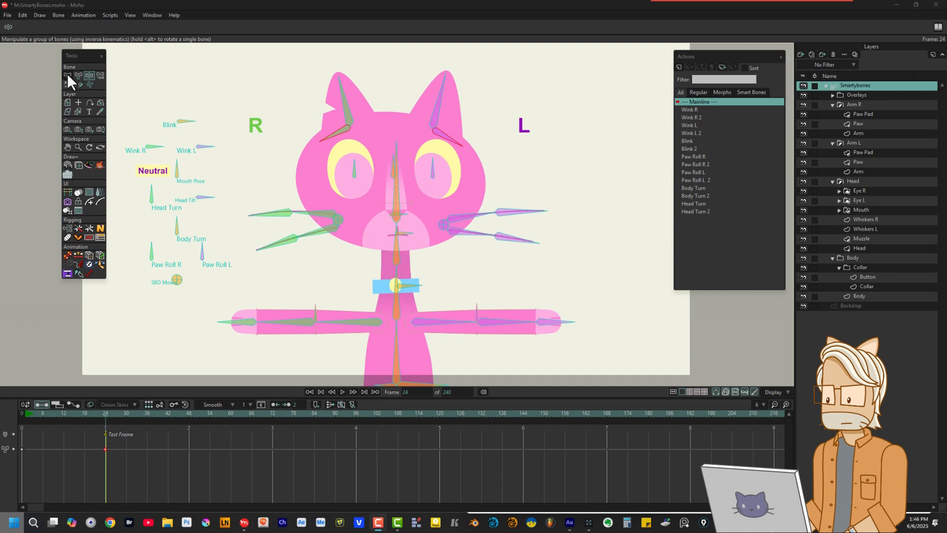
Select the Head Tilt bone and enable its angle constraints.
{"action": "left_click", "coordinate": [68, 74]}
{"action": "left_click", "coordinate": [210, 197]}
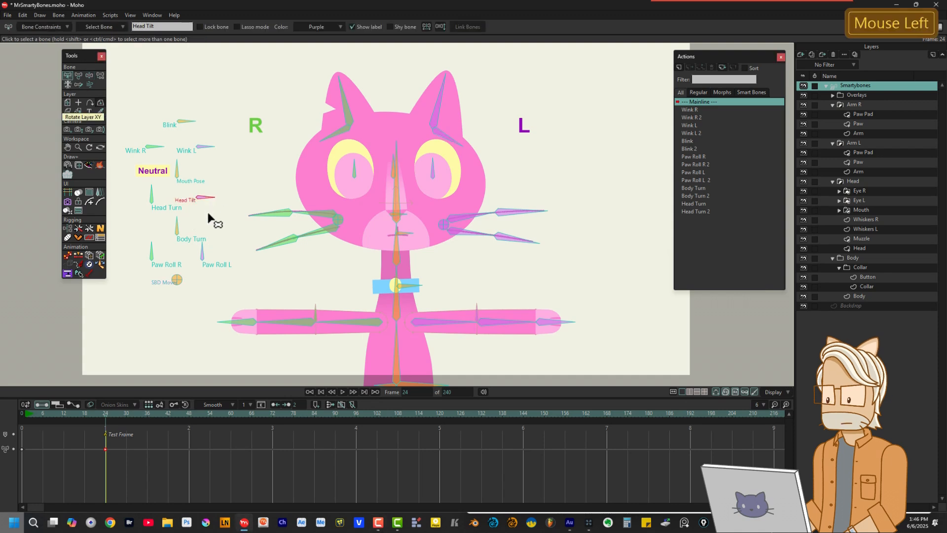
{"action": "left_click", "coordinate": [53, 27]}
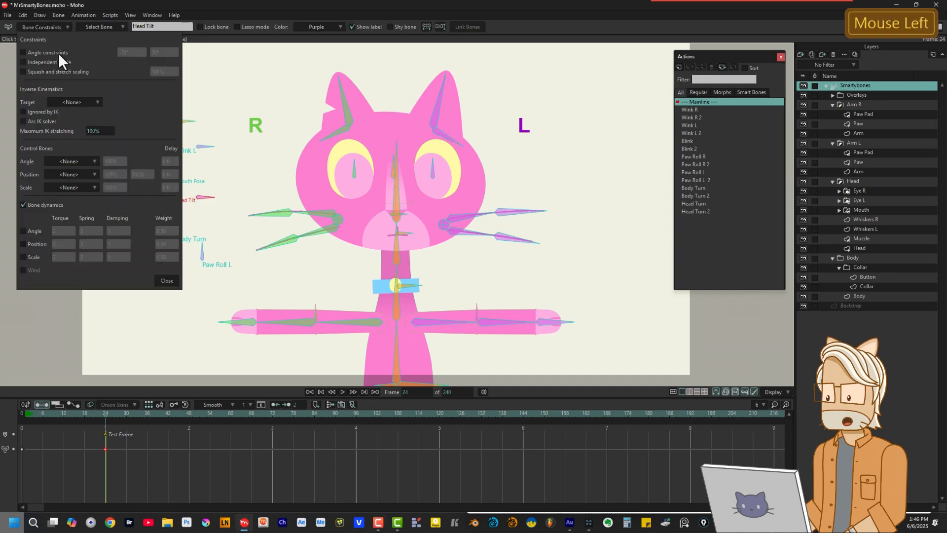
{"action": "left_click", "coordinate": [168, 279]}
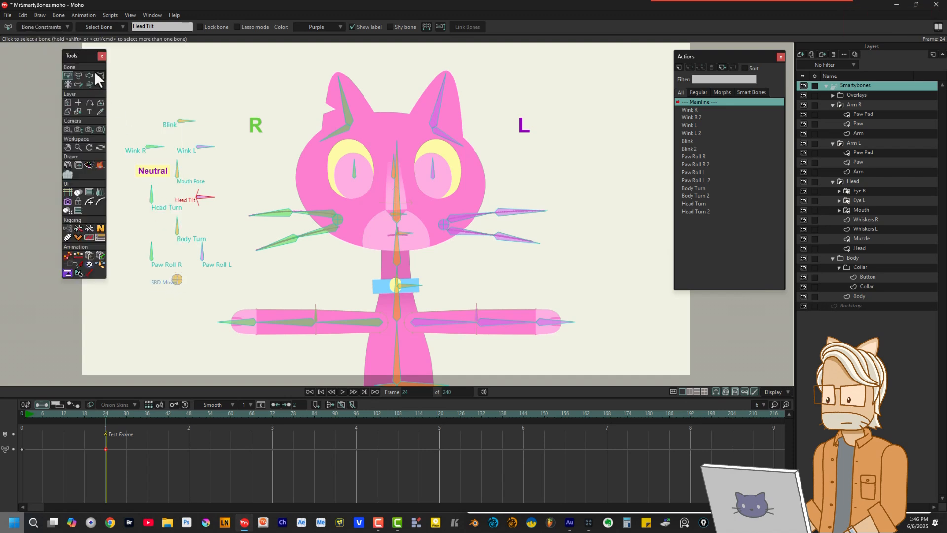
Create a smart bone action for the Head Tilt bone.
{"action": "left_click", "coordinate": [79, 75]}
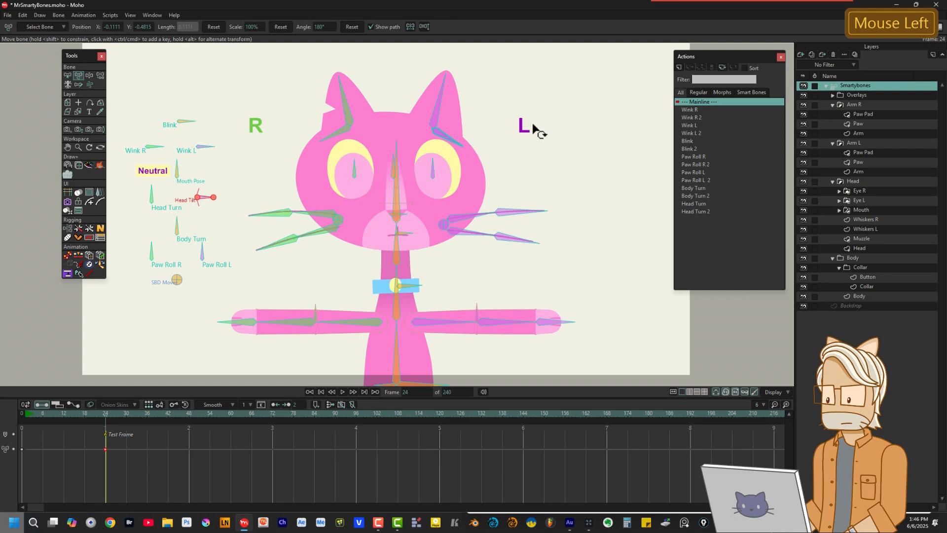
{"action": "left_click", "coordinate": [679, 66]}
{"action": "left_click", "coordinate": [476, 289]}
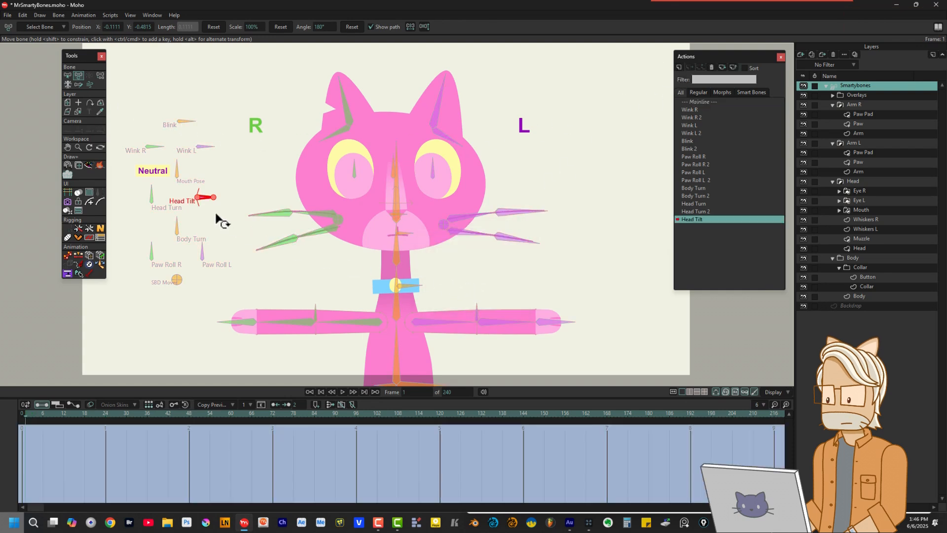
Rotate the Head Tilt bone to 250° at frame 48, key its starting angle at frame 1, and make the keyframes Linear.
{"action": "left_click", "coordinate": [190, 412]}
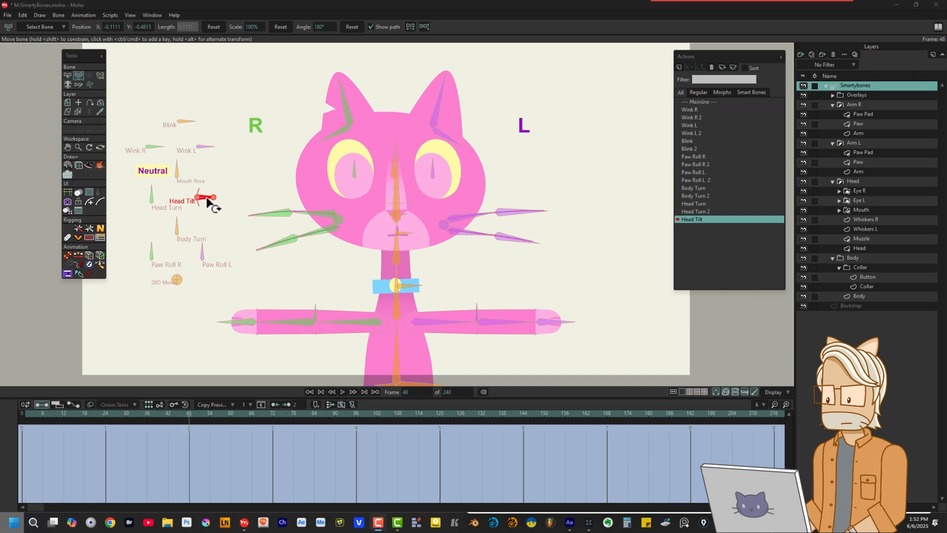
{"action": "left_click_drag", "start_coordinate": [208, 198], "coordinate": [198, 170]}
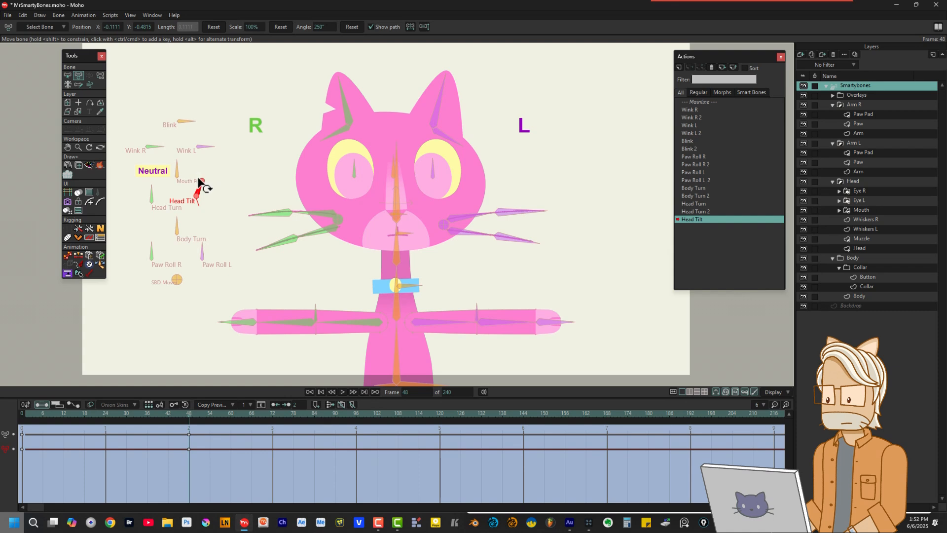
{"action": "left_click", "coordinate": [25, 415]}
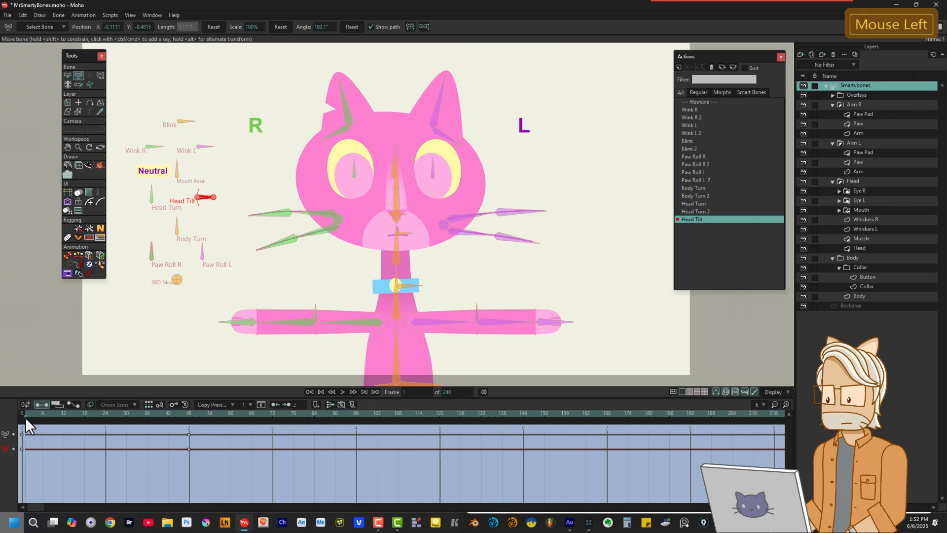
{"action": "double_click", "coordinate": [25, 447]}
{"action": "left_click_drag", "start_coordinate": [187, 447], "coordinate": [25, 455]}
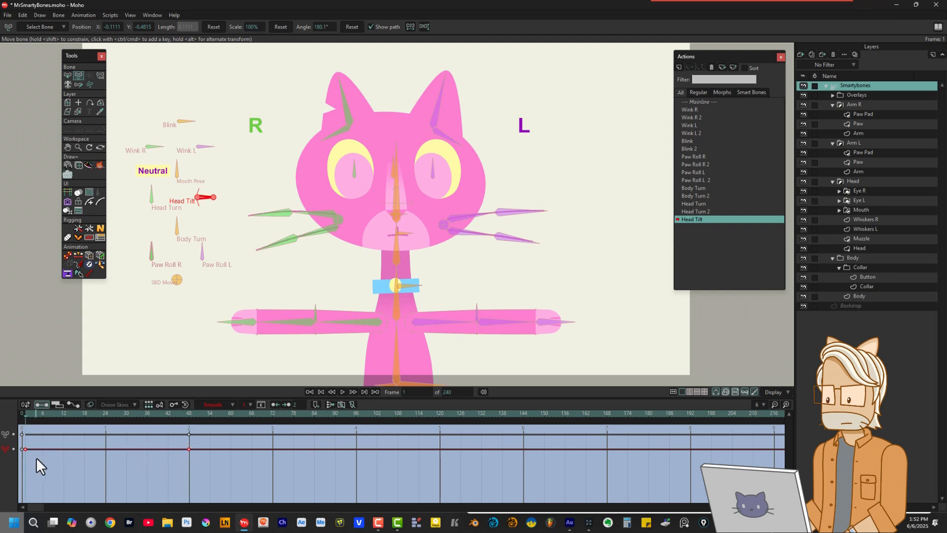
{"action": "right_click", "coordinate": [188, 449]}
{"action": "left_click", "coordinate": [211, 389]}
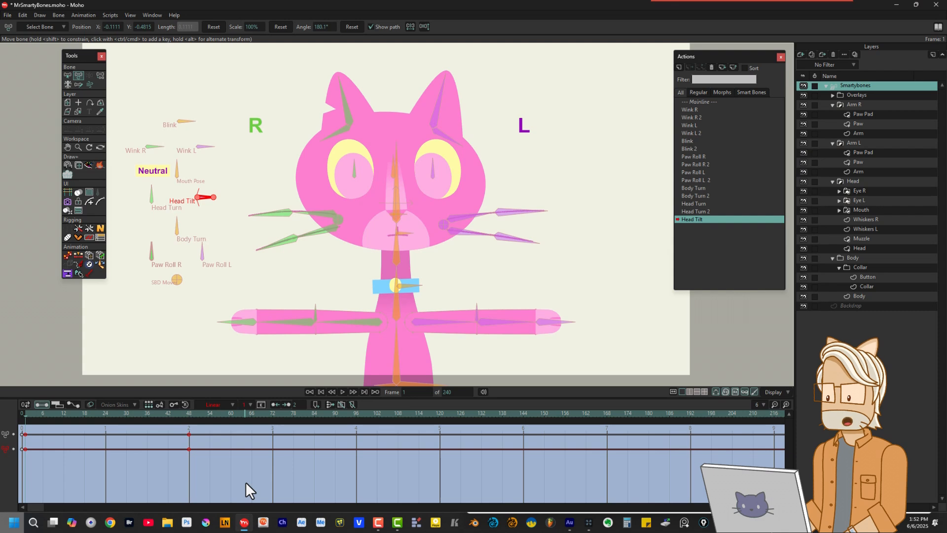
Key the Face bone's position at frame 1 of the Head Tilt action, and raise it at frame 48 to X about 0.35.
{"action": "left_click", "coordinate": [68, 75]}
{"action": "left_click", "coordinate": [389, 174]}
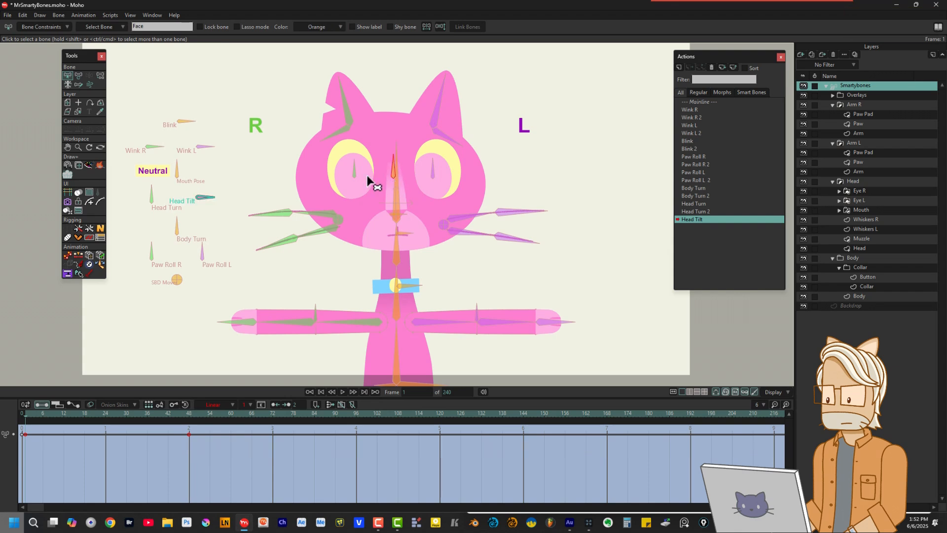
{"action": "left_click", "coordinate": [78, 75]}
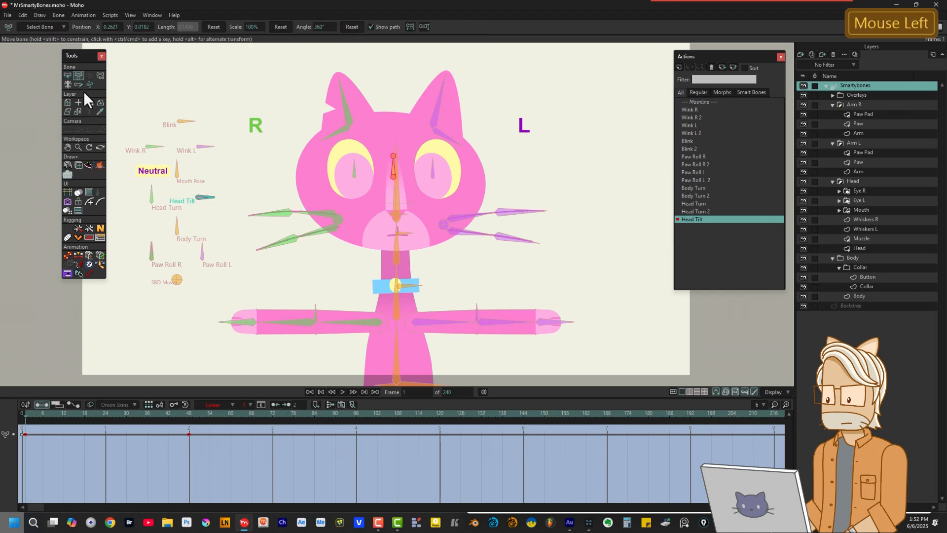
{"action": "left_click", "coordinate": [393, 178], "text": "shift"}
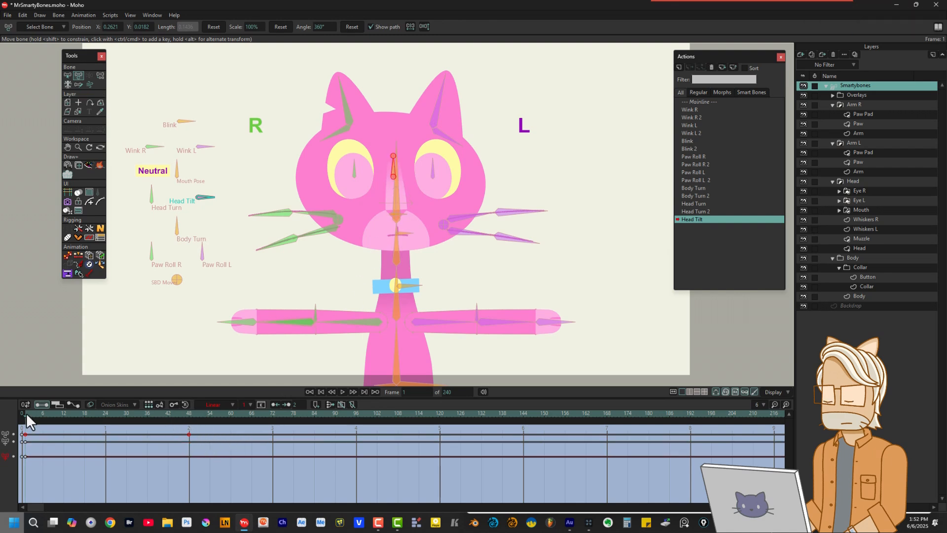
{"action": "left_click_drag", "start_coordinate": [26, 412], "coordinate": [157, 414]}
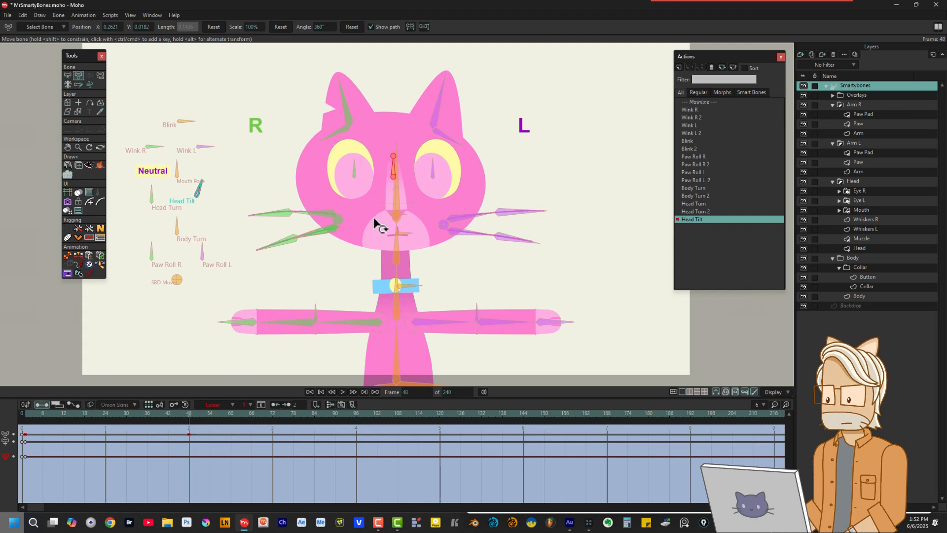
{"action": "left_click_drag", "start_coordinate": [395, 176], "coordinate": [395, 164]}
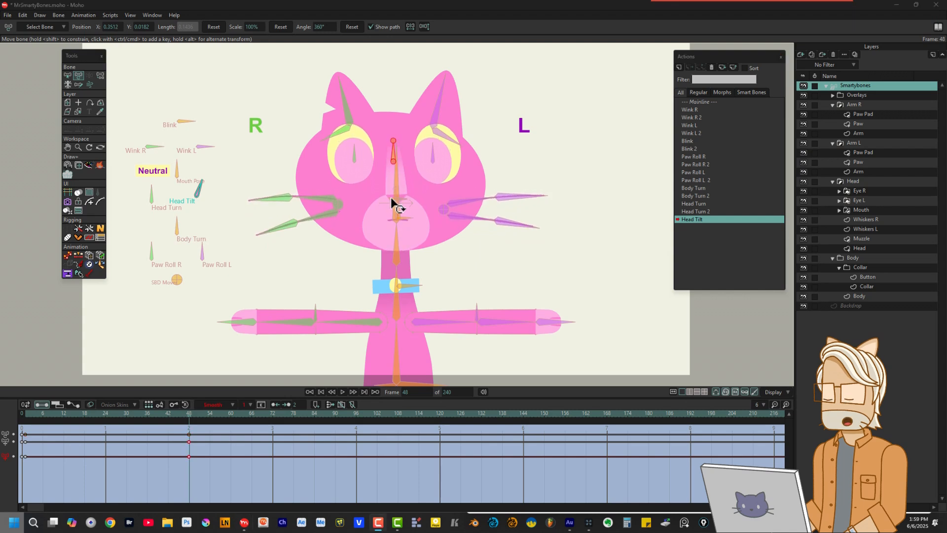
Select the Muzzle bone in the Head Tilt action and add a position keyframe at frame 1.
{"action": "left_click", "coordinate": [390, 199]}
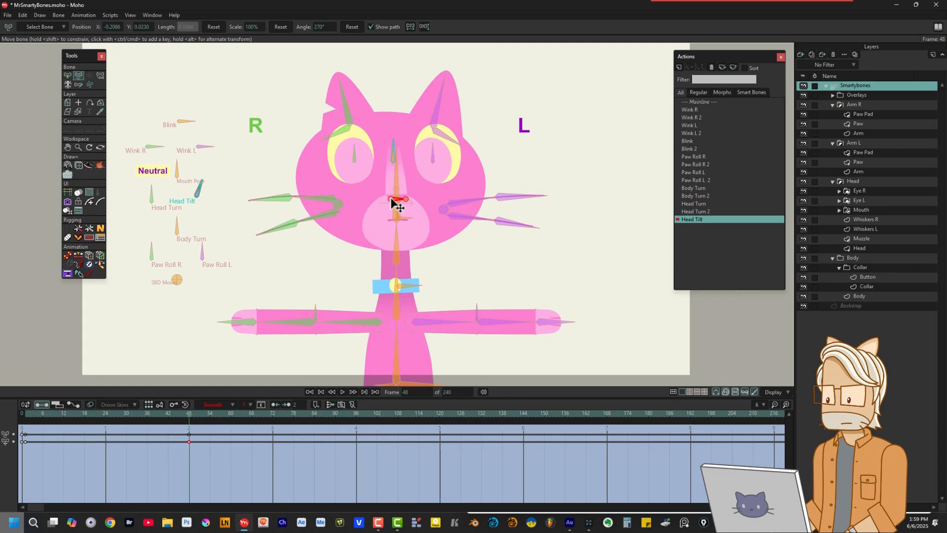
{"action": "left_click", "coordinate": [390, 199], "text": "shift"}
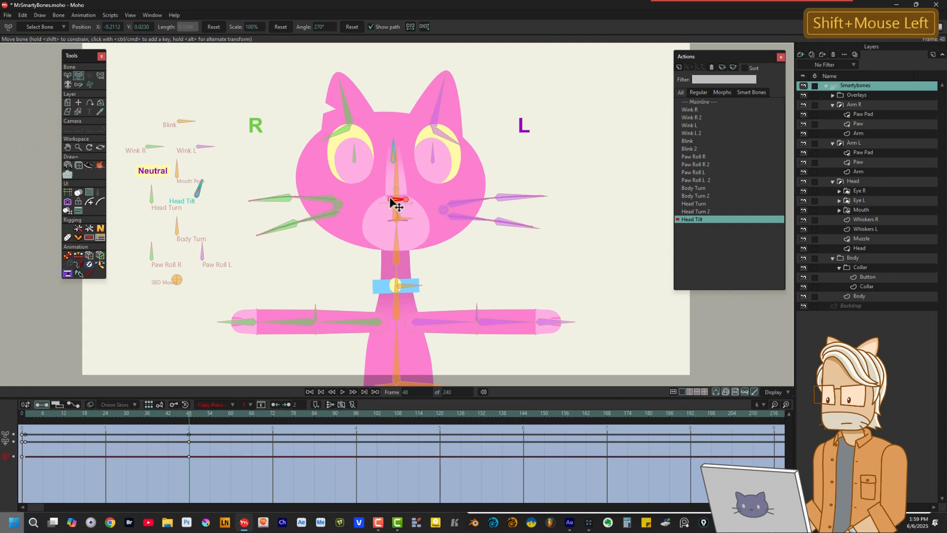
{"action": "left_click", "coordinate": [191, 457]}
{"action": "left_click_drag", "start_coordinate": [185, 464], "coordinate": [184, 465]}
{"action": "left_click", "coordinate": [189, 456]}
{"action": "left_click_drag", "start_coordinate": [51, 473], "coordinate": [10, 475]}
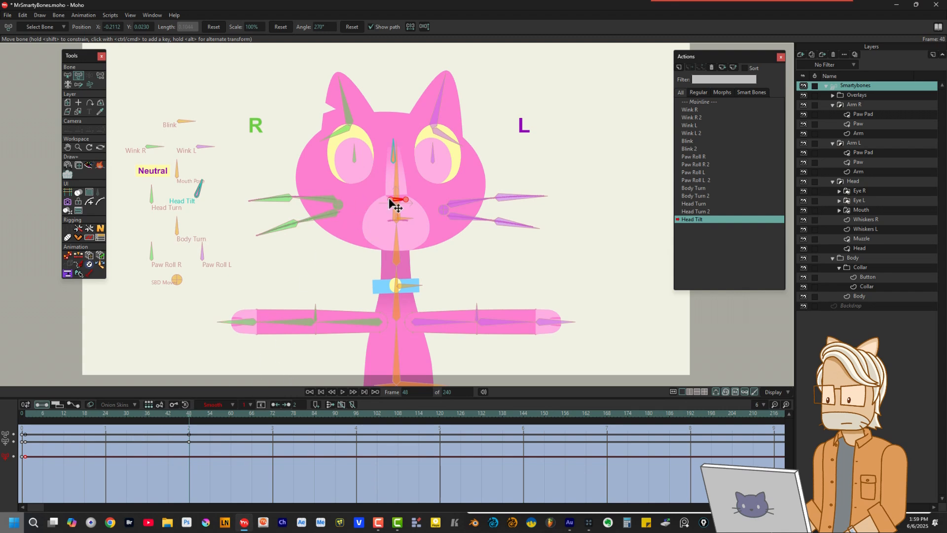
Raise the Muzzle bone at frame 48 to X about -0.07, and make the action's keyframes Linear.
{"action": "left_click_drag", "start_coordinate": [393, 202], "coordinate": [394, 176]}
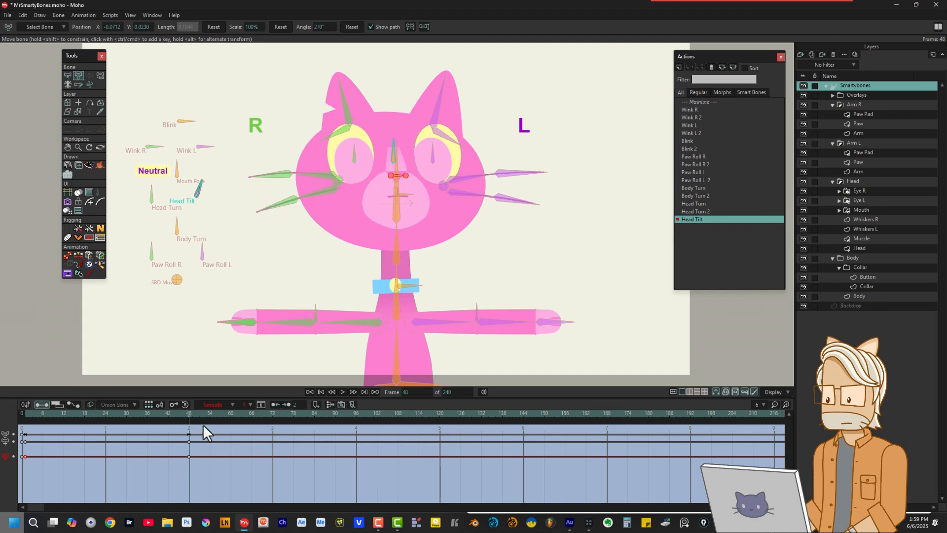
{"action": "left_click_drag", "start_coordinate": [203, 429], "coordinate": [24, 471]}
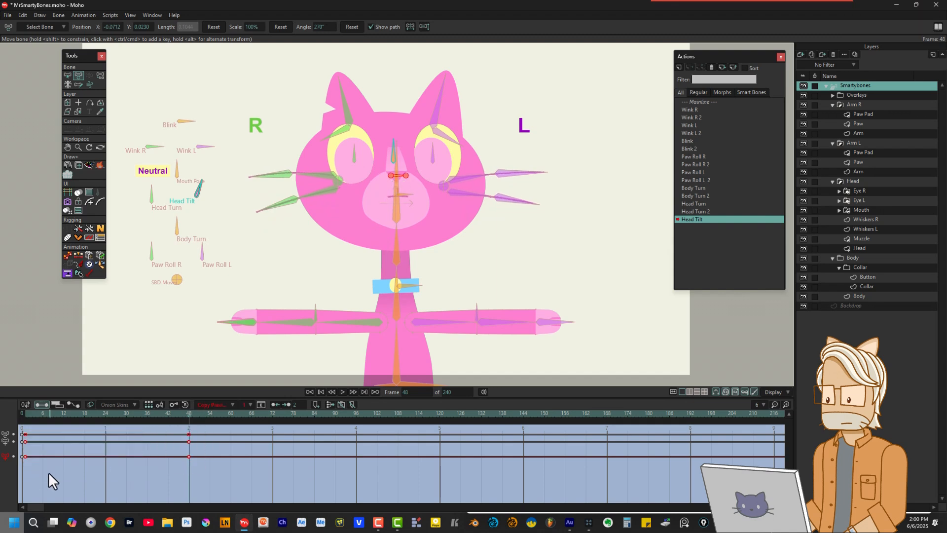
{"action": "right_click", "coordinate": [189, 455]}
{"action": "left_click", "coordinate": [220, 389]}
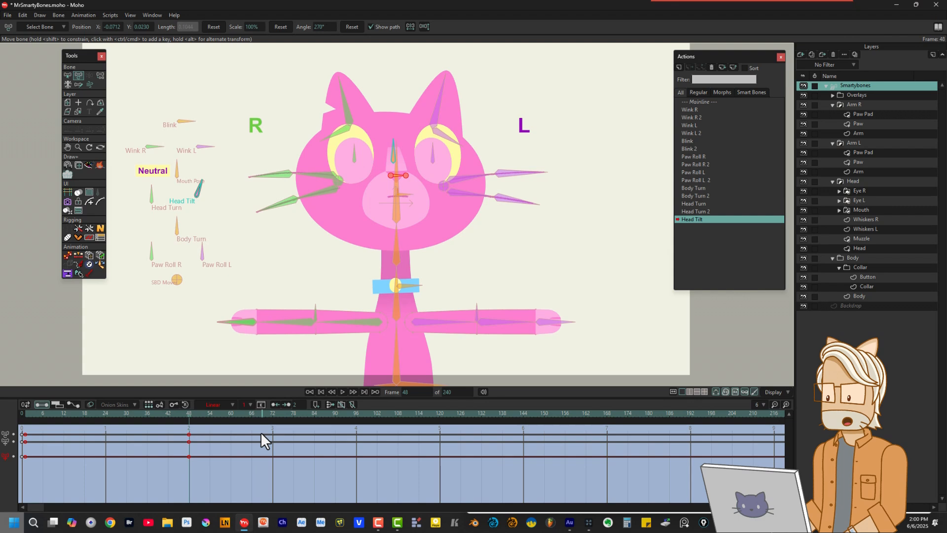
Select the lower bones of both ears in the Head Tilt action and add a position keyframe at frame 1.
{"action": "left_click", "coordinate": [193, 414]}
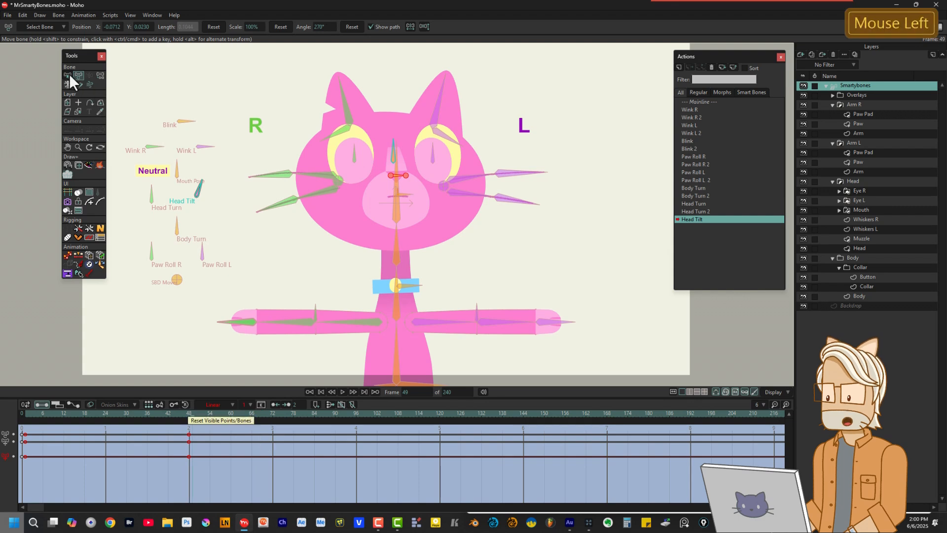
{"action": "left_click", "coordinate": [70, 75]}
{"action": "left_click", "coordinate": [322, 131]}
{"action": "left_click", "coordinate": [451, 147], "text": "shift"}
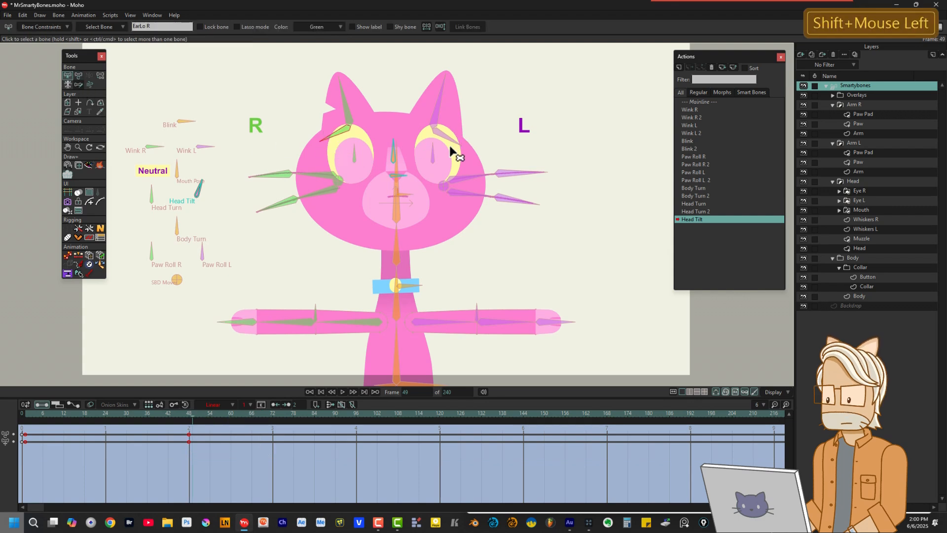
{"action": "left_click", "coordinate": [78, 75]}
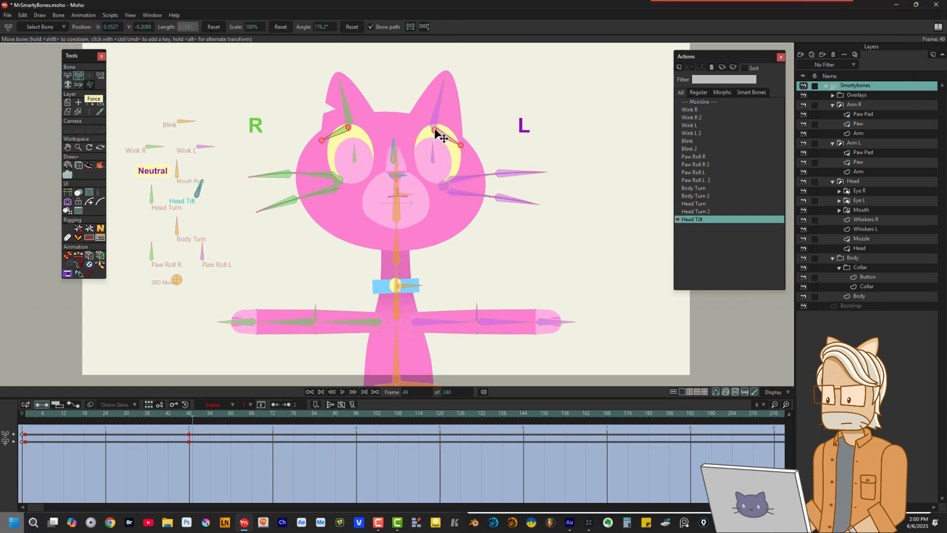
{"action": "left_click_drag", "start_coordinate": [441, 137], "coordinate": [438, 131]}
{"action": "left_click", "coordinate": [193, 458]}
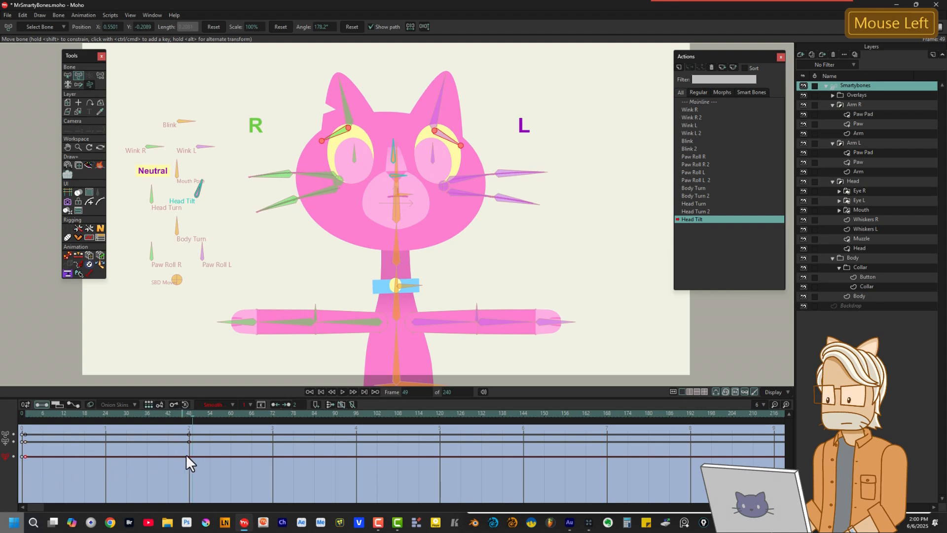
Lower both lower ear bones at frame 48 of the Head Tilt action to X about 0.46, and make the keyframes Linear.
{"action": "left_click", "coordinate": [187, 413]}
{"action": "left_click_drag", "start_coordinate": [435, 131], "coordinate": [432, 146]}
{"action": "left_click_drag", "start_coordinate": [191, 428], "coordinate": [27, 460]}
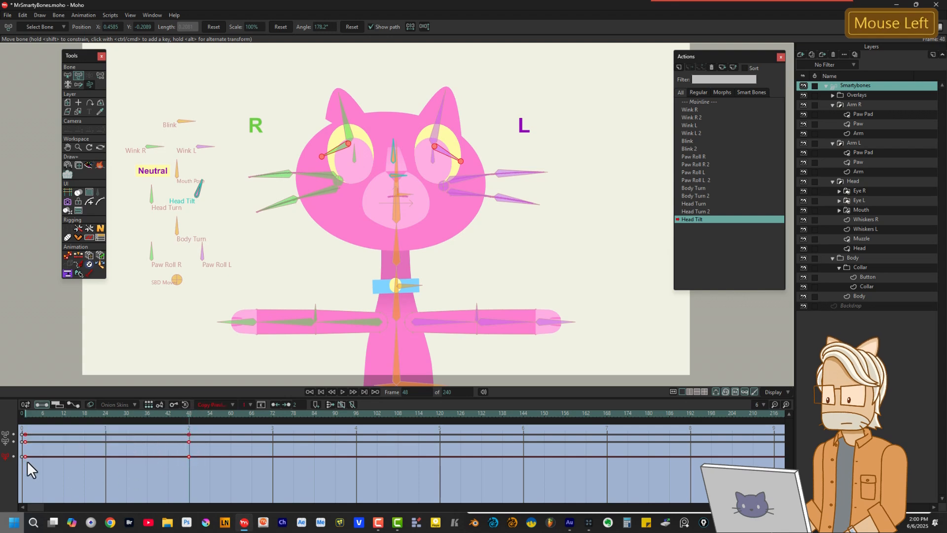
{"action": "right_click", "coordinate": [188, 457]}
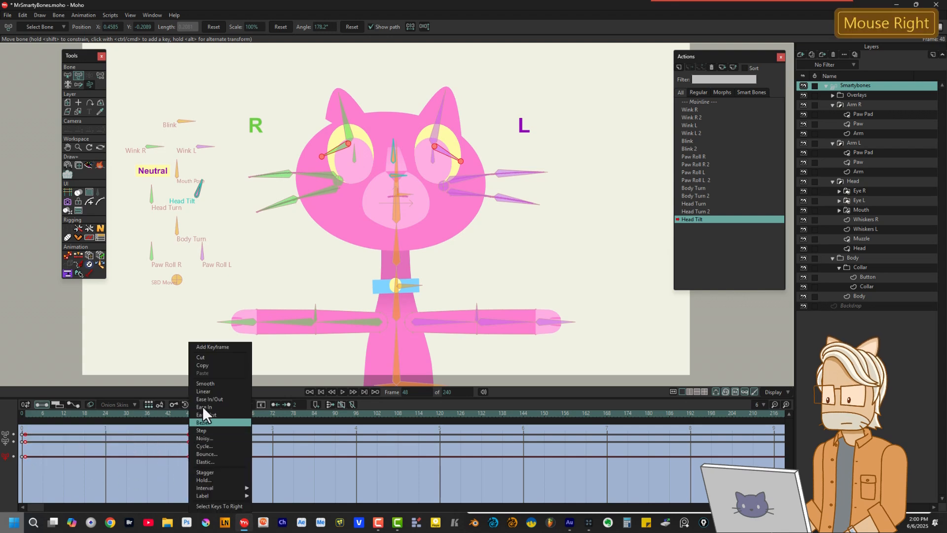
{"action": "left_click", "coordinate": [210, 391]}
{"action": "left_click", "coordinate": [183, 414]}
{"action": "mouse_move", "coordinate": [179, 414]}
{"action": "left_mouse_down"}
{"action": "mouse_move", "coordinate": [26, 413]}
{"action": "mouse_move", "coordinate": [187, 428]}
{"action": "left_mouse_up"}
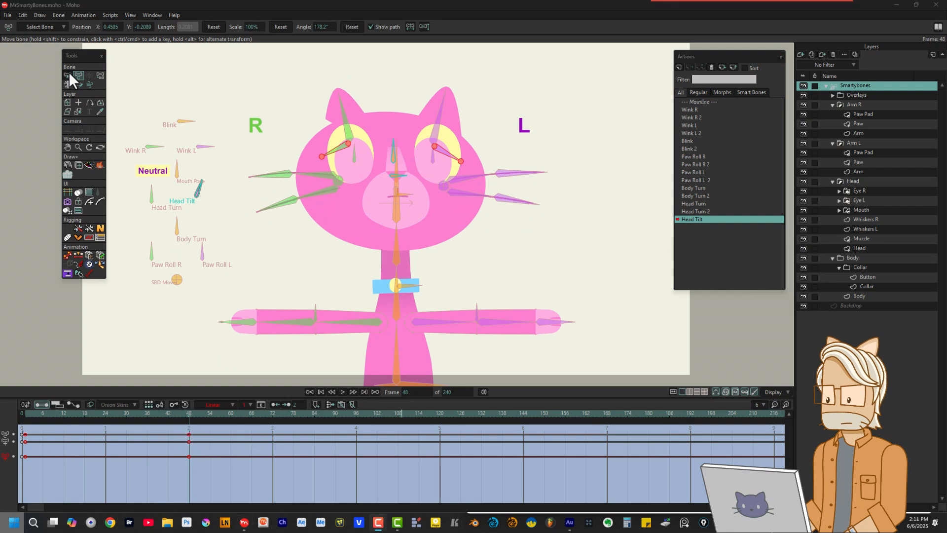
Select the Head Tilt control bone and create its second smart bone action, Head Tilt 2.
{"action": "left_click", "coordinate": [67, 75]}
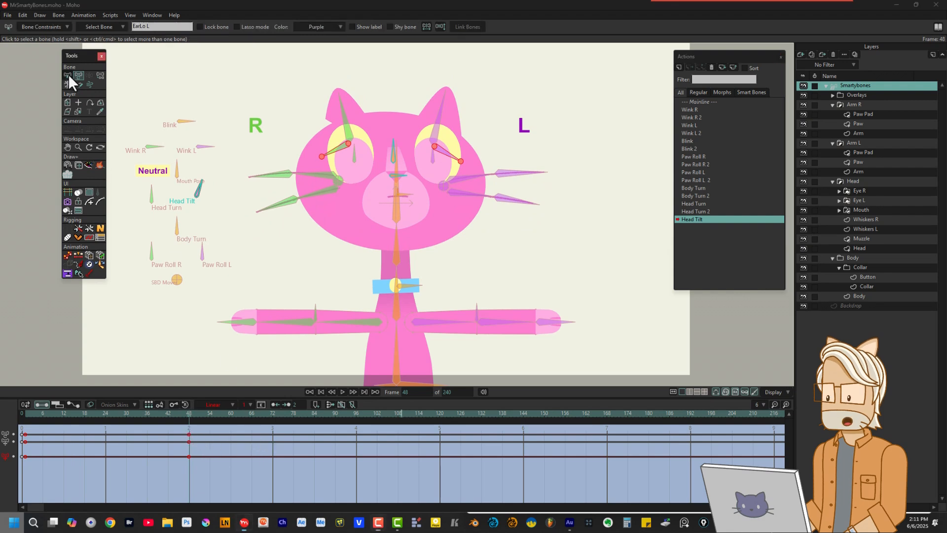
{"action": "left_click", "coordinate": [208, 203]}
{"action": "left_click", "coordinate": [206, 199]}
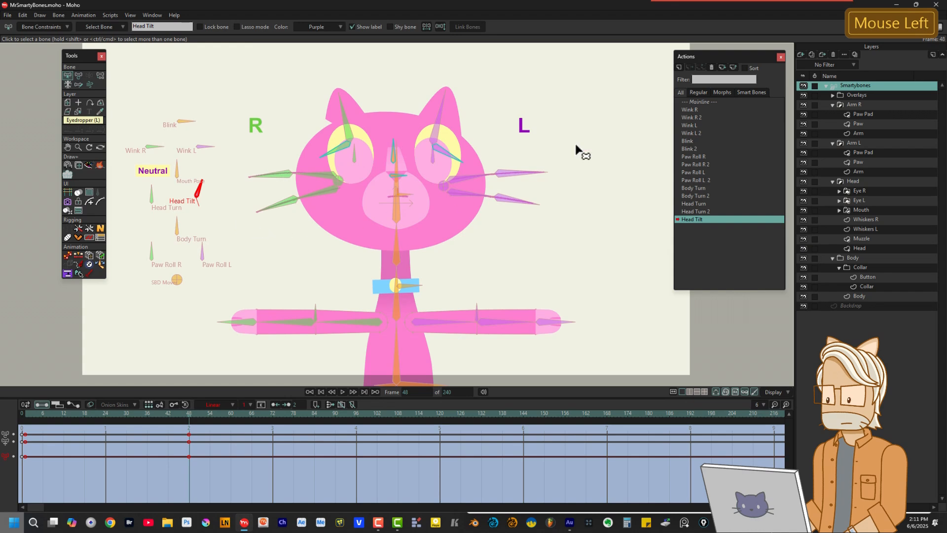
{"action": "left_click", "coordinate": [679, 67]}
{"action": "left_click", "coordinate": [476, 289]}
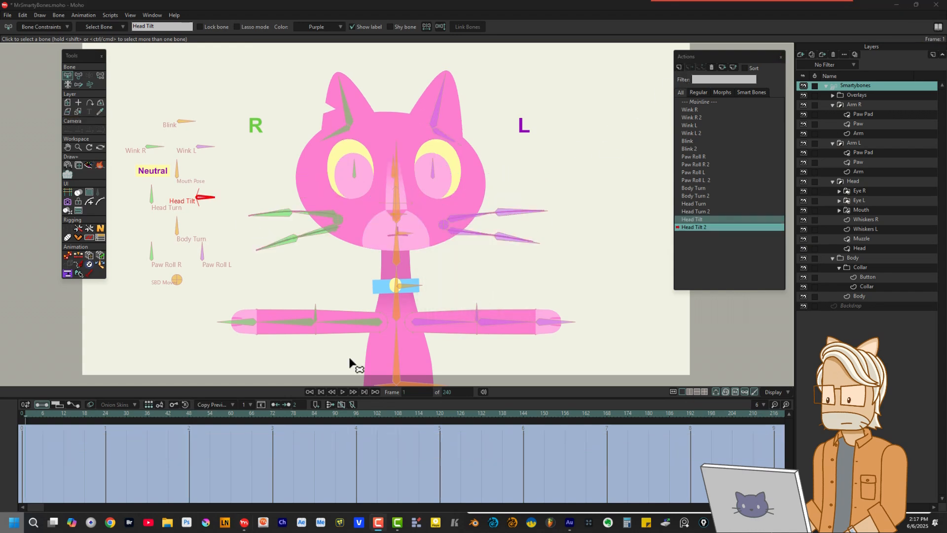
Rotate the Head Tilt control bone downward to 110° at frame 48 of Head Tilt 2, and make its keyframes Linear.
{"action": "left_click", "coordinate": [108, 417]}
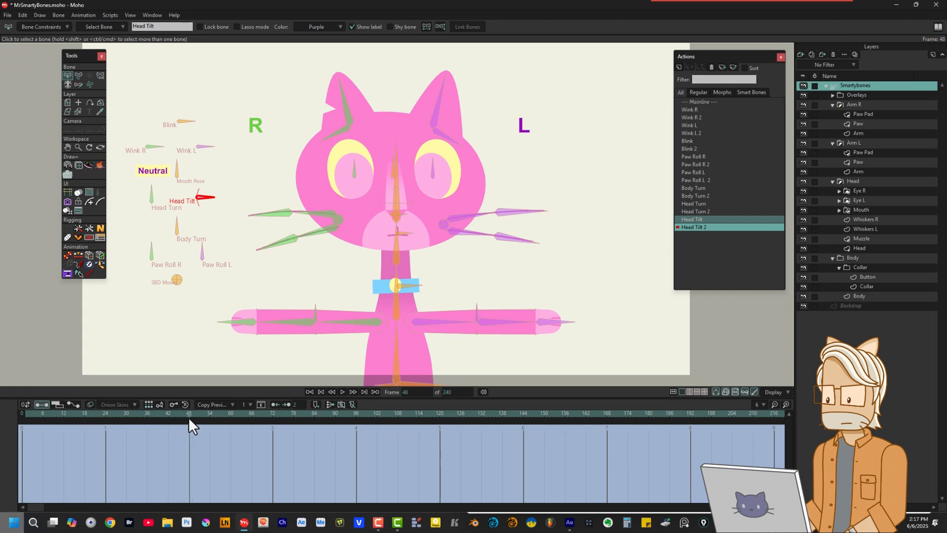
{"action": "left_click", "coordinate": [79, 76]}
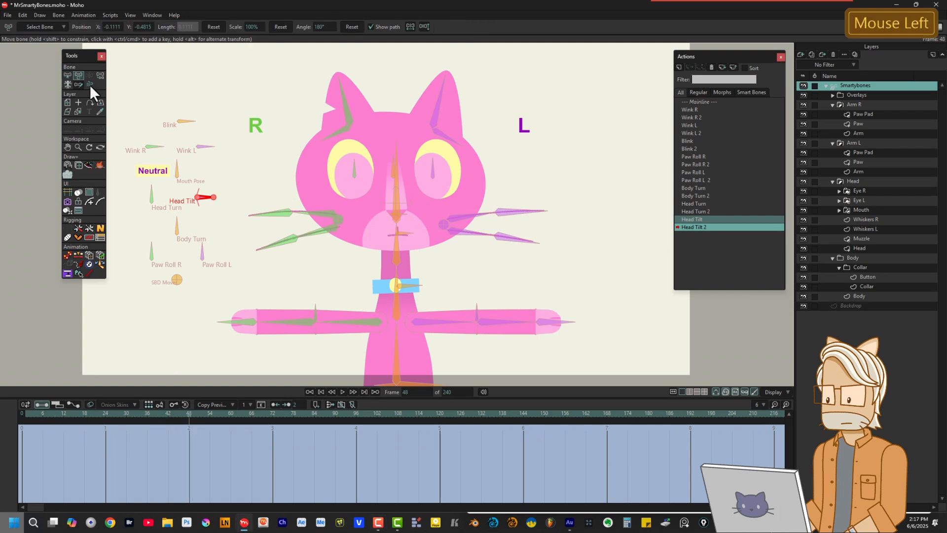
{"action": "left_click_drag", "start_coordinate": [212, 203], "coordinate": [191, 246]}
{"action": "left_click_drag", "start_coordinate": [23, 449], "coordinate": [28, 455]}
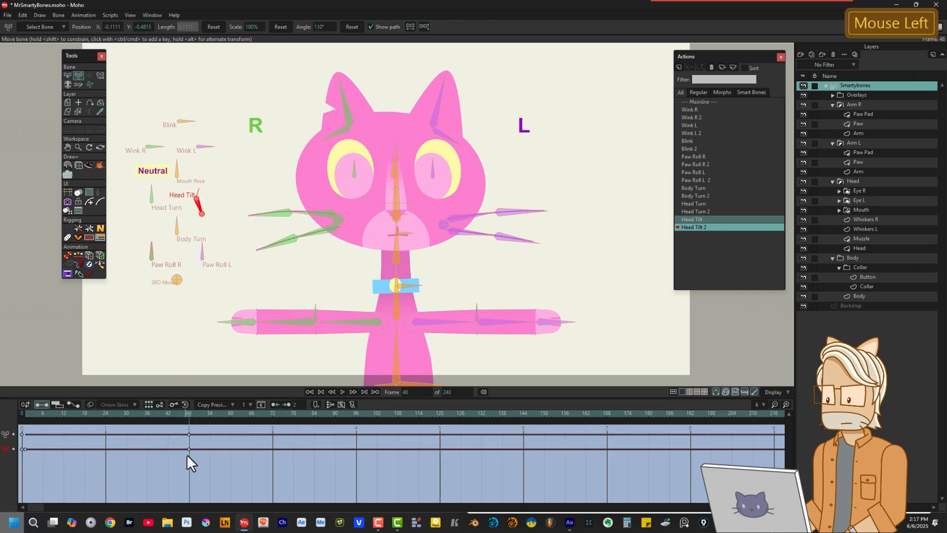
{"action": "left_click_drag", "start_coordinate": [190, 448], "coordinate": [25, 456]}
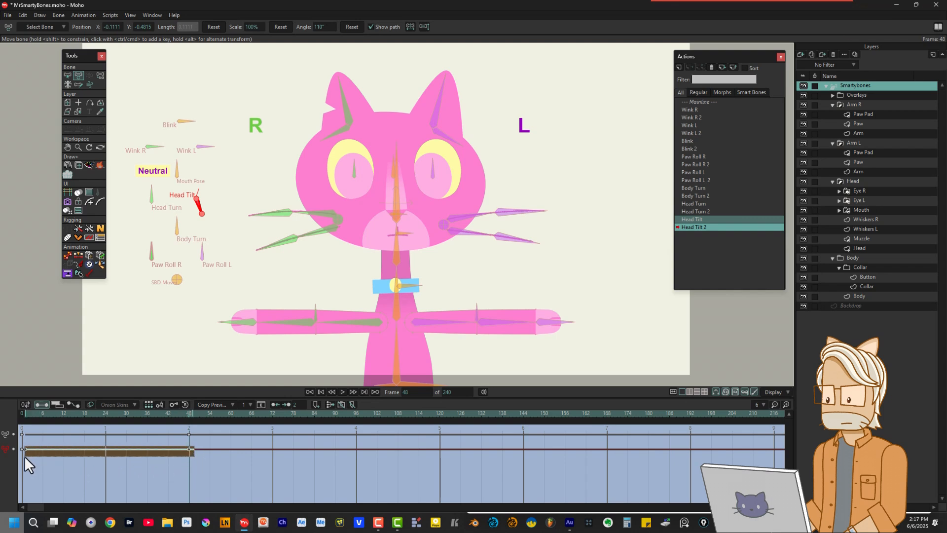
{"action": "right_click", "coordinate": [188, 449]}
{"action": "left_click", "coordinate": [211, 392]}
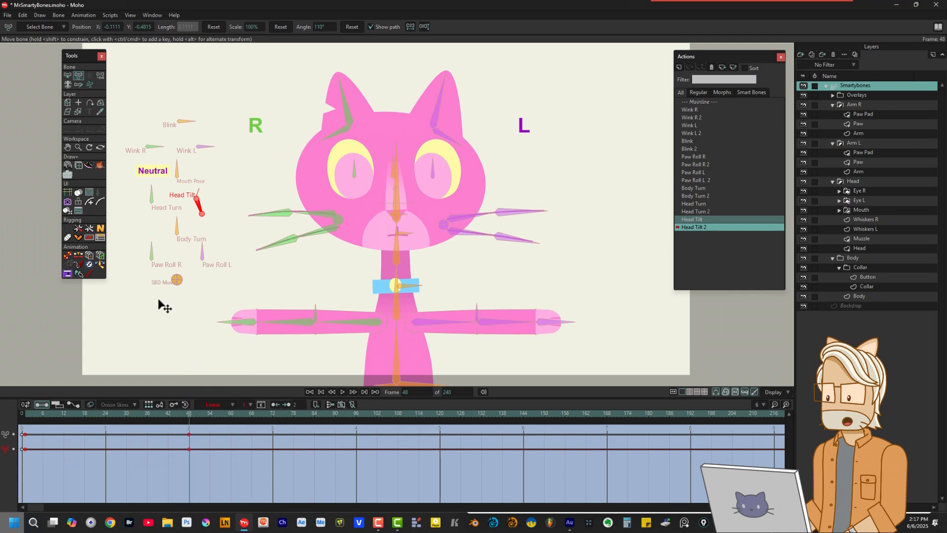
Select the Face bone in the Head Tilt 2 action and key its unchanged position at frame 1.
{"action": "left_click", "coordinate": [67, 75]}
{"action": "left_click", "coordinate": [390, 162]}
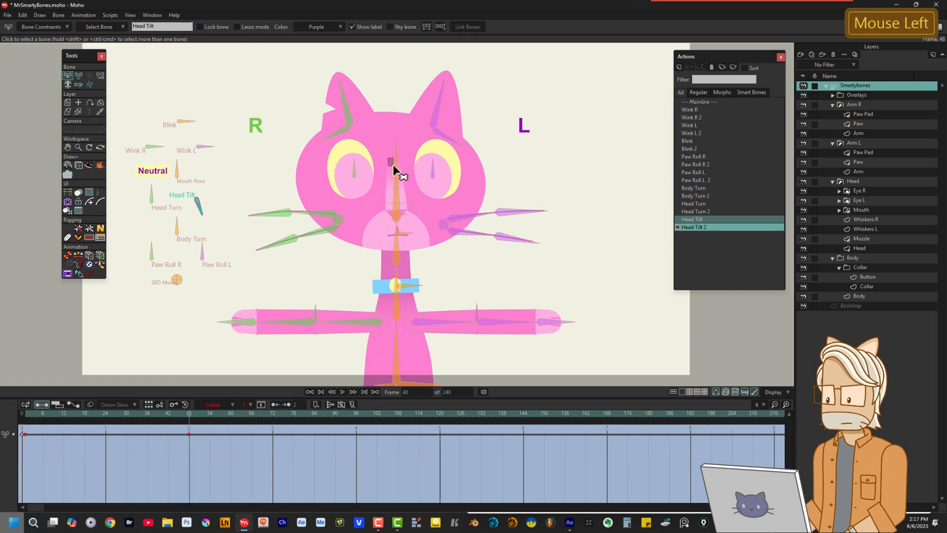
{"action": "left_click", "coordinate": [394, 166]}
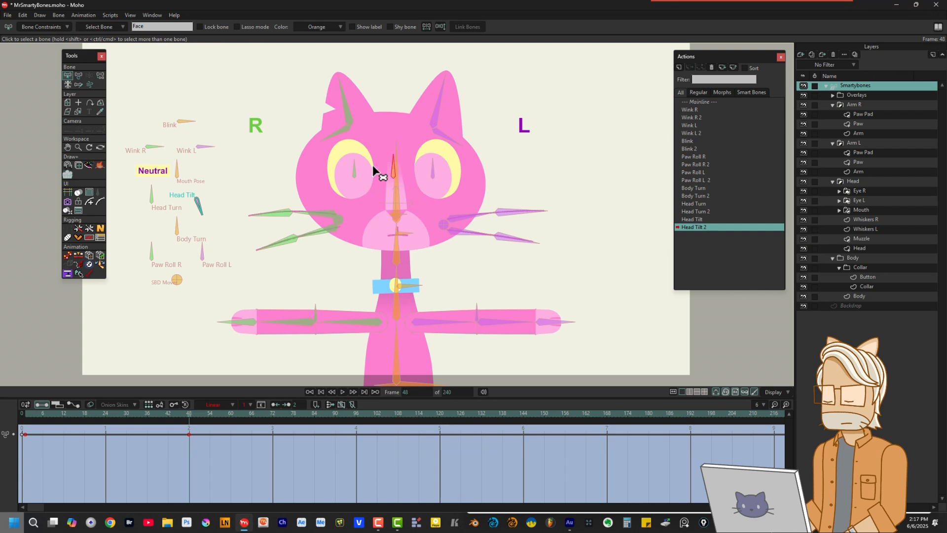
{"action": "left_click", "coordinate": [78, 75]}
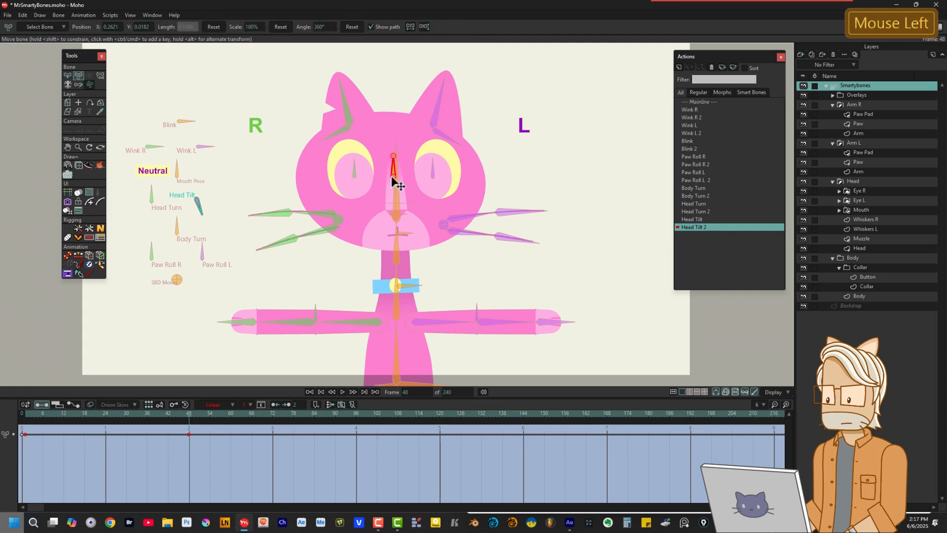
{"action": "left_click_drag", "start_coordinate": [395, 180], "coordinate": [396, 181]}
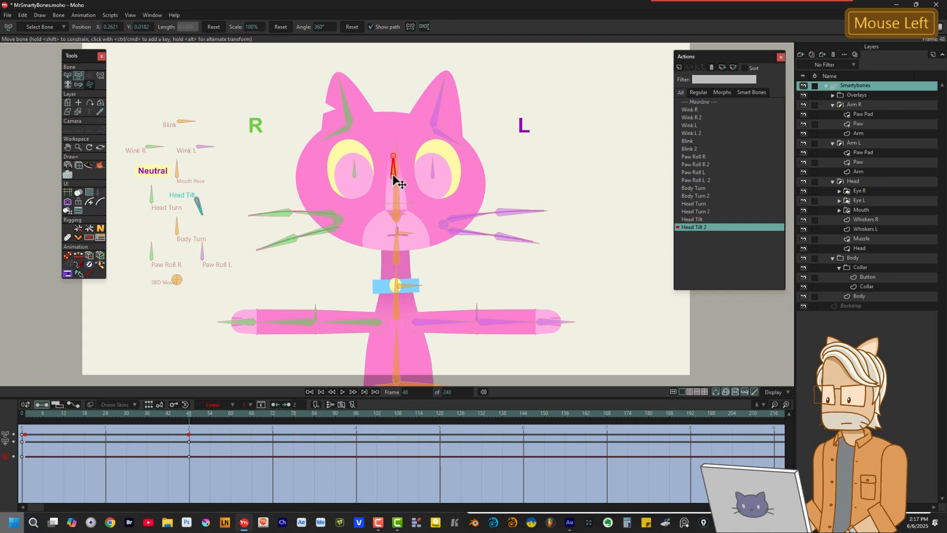
{"action": "left_click", "coordinate": [189, 457]}
{"action": "left_click_drag", "start_coordinate": [43, 474], "coordinate": [16, 477]}
Lower the Face bone at frame 48 of Head Tilt 2 to X about 0.19, and make the action's keyframes Linear.
{"action": "left_click_drag", "start_coordinate": [394, 179], "coordinate": [394, 188]}
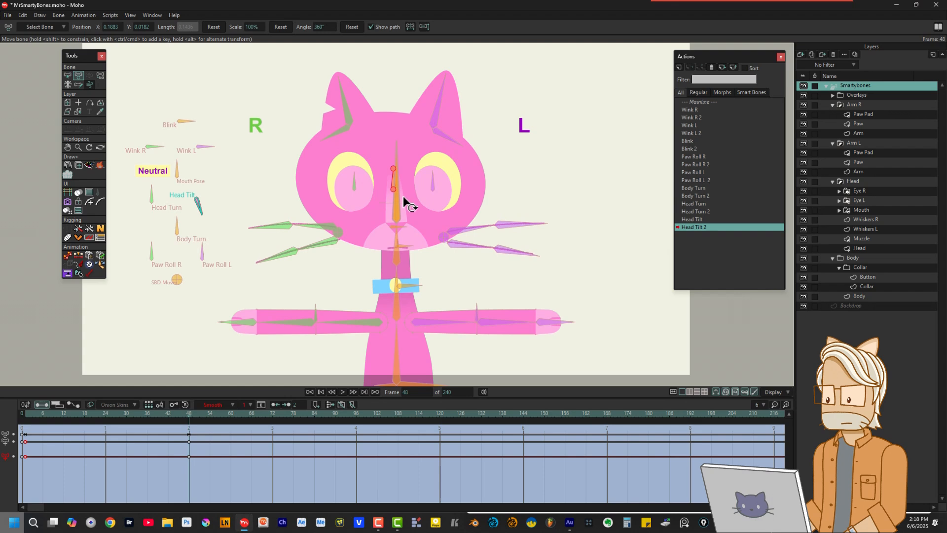
{"action": "left_click_drag", "start_coordinate": [209, 431], "coordinate": [25, 466]}
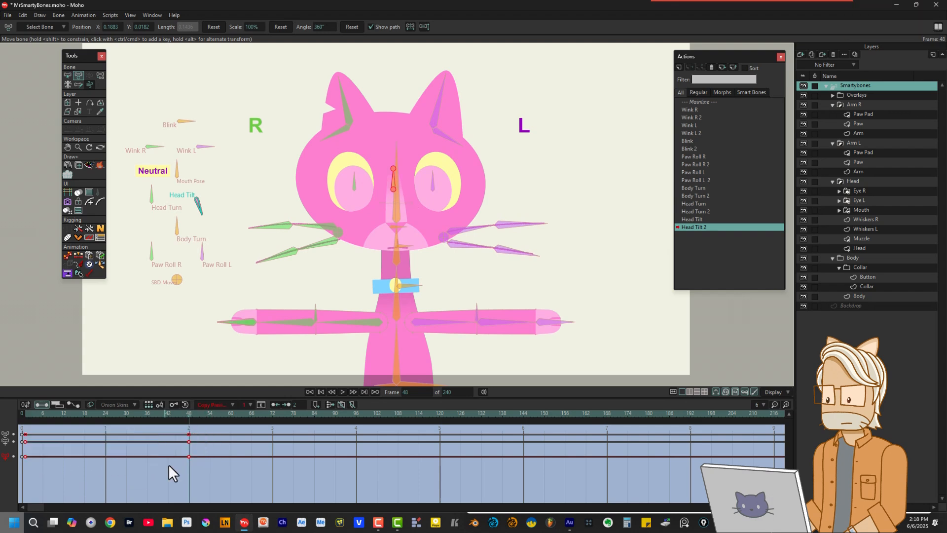
{"action": "right_click", "coordinate": [188, 456]}
{"action": "left_click", "coordinate": [217, 388]}
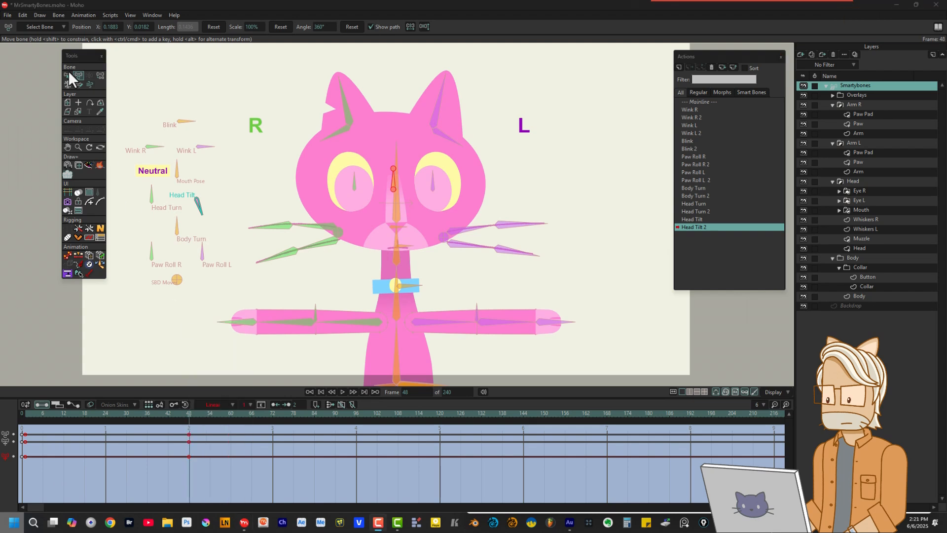
Select the lower bones of both ears in the Head Tilt 2 action and add a position keyframe at frame 1.
{"action": "left_click", "coordinate": [69, 73]}
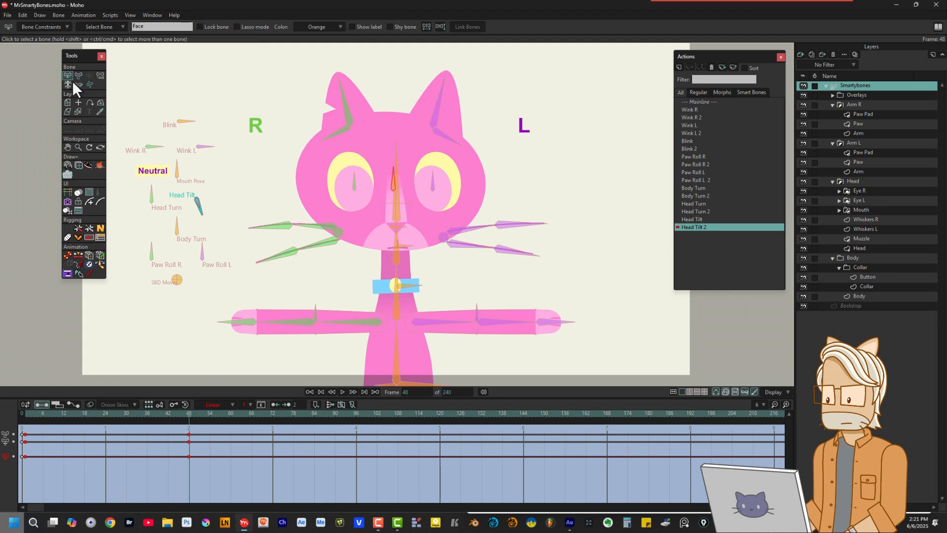
{"action": "left_click", "coordinate": [328, 138]}
{"action": "left_click", "coordinate": [456, 140], "text": "shift"}
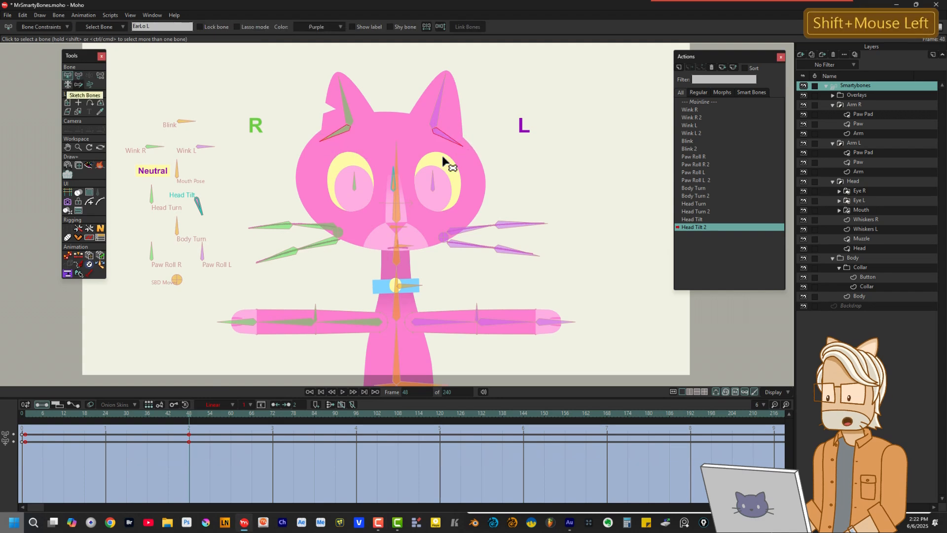
{"action": "left_click_drag", "start_coordinate": [186, 415], "coordinate": [25, 415]}
{"action": "left_click", "coordinate": [80, 77]}
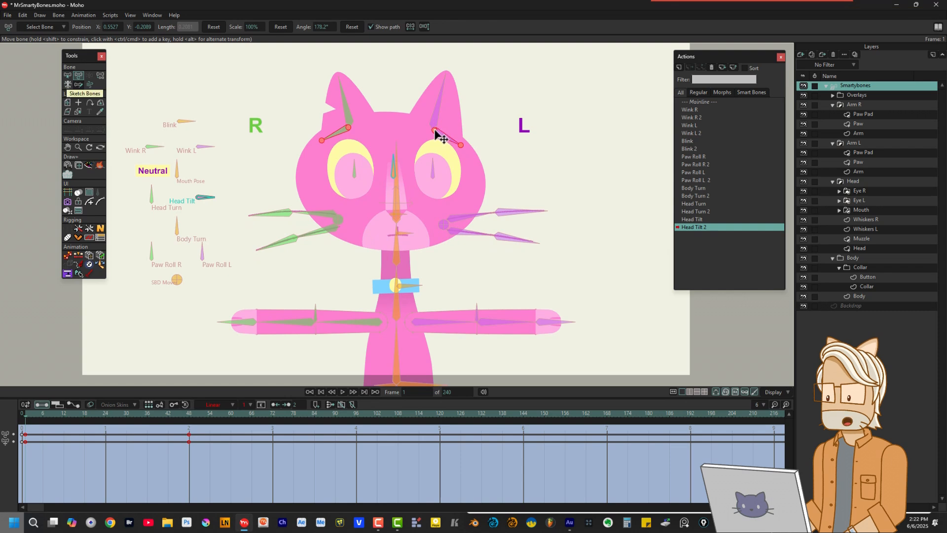
{"action": "left_click_drag", "start_coordinate": [435, 131], "coordinate": [435, 133]}
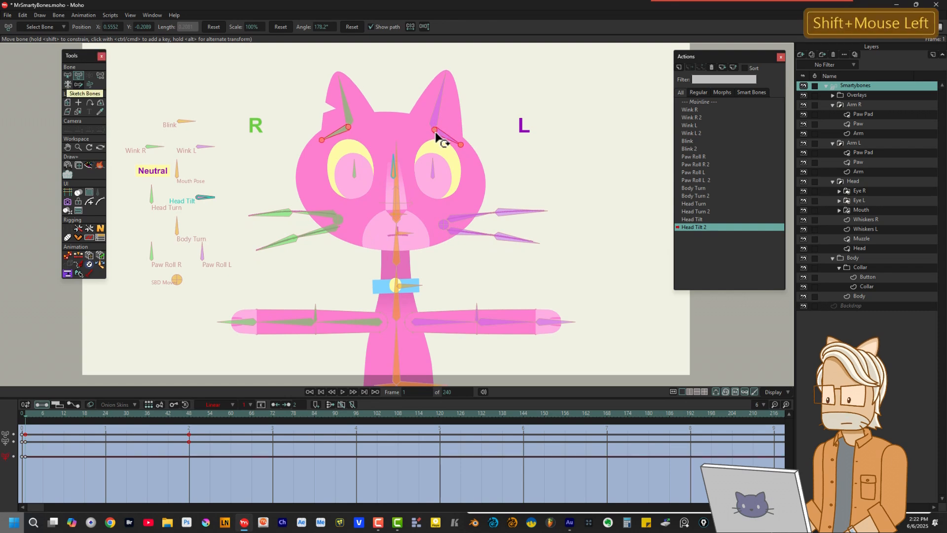
Raise both lower ear bones to X about 0.58 at frame 24, and lower them to X about 0.53 at frame 48.
{"action": "left_click", "coordinate": [105, 415]}
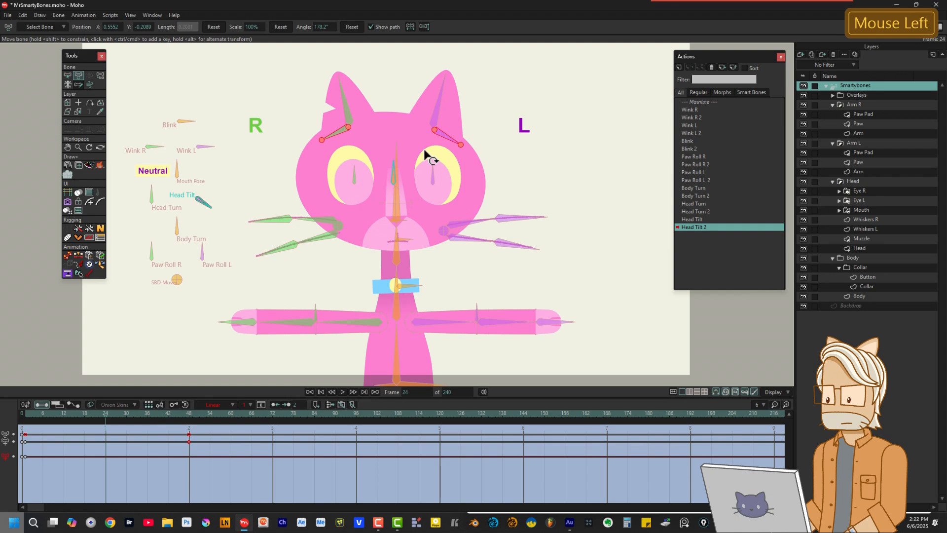
{"action": "left_click_drag", "start_coordinate": [436, 132], "coordinate": [435, 126]}
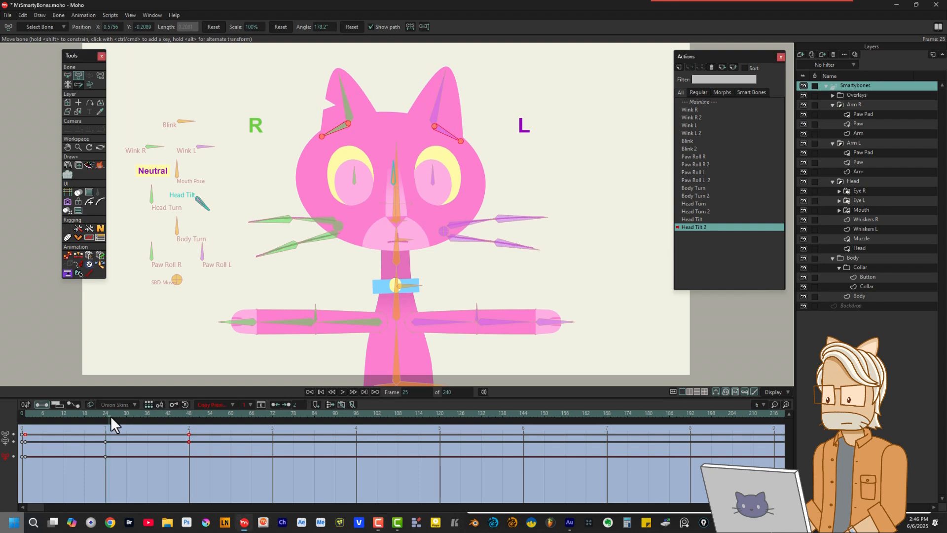
{"action": "left_click_drag", "start_coordinate": [110, 416], "coordinate": [184, 419]}
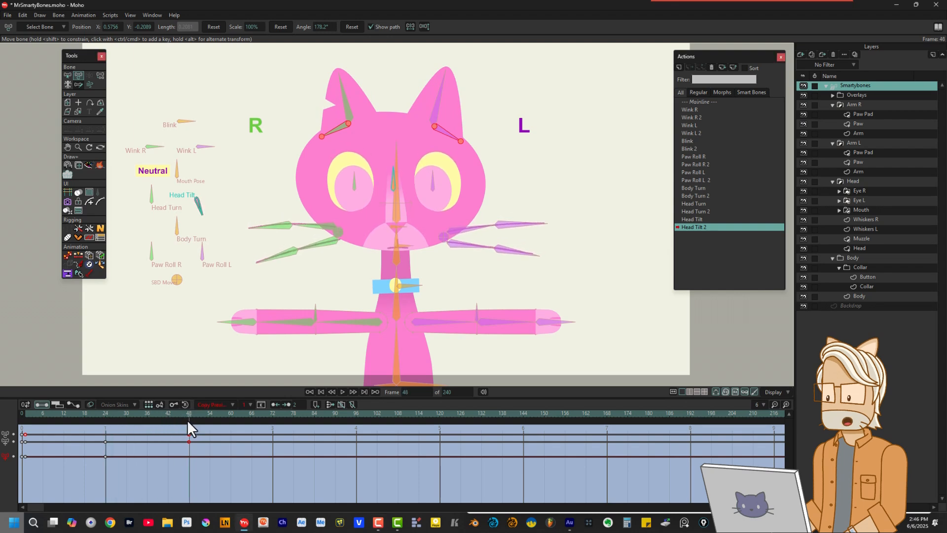
{"action": "left_click_drag", "start_coordinate": [436, 131], "coordinate": [436, 138]}
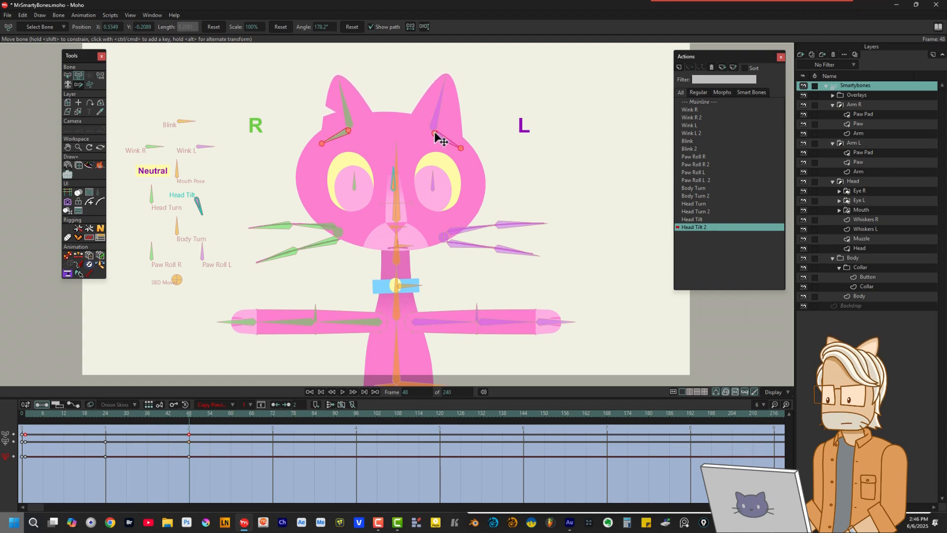
Make all keyframes of the Head Tilt 2 action Linear and save the project.
{"action": "left_click_drag", "start_coordinate": [208, 430], "coordinate": [27, 458]}
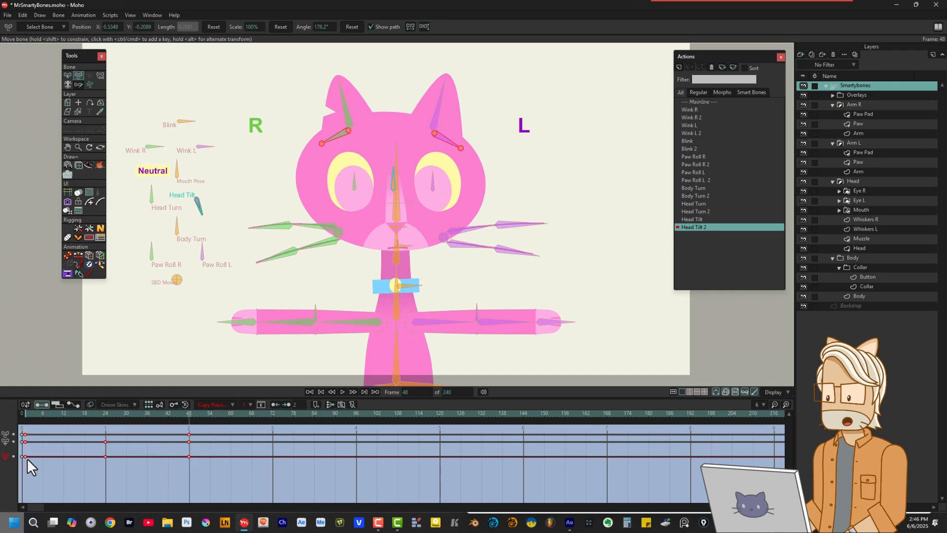
{"action": "right_click", "coordinate": [190, 456]}
{"action": "left_click", "coordinate": [214, 391]}
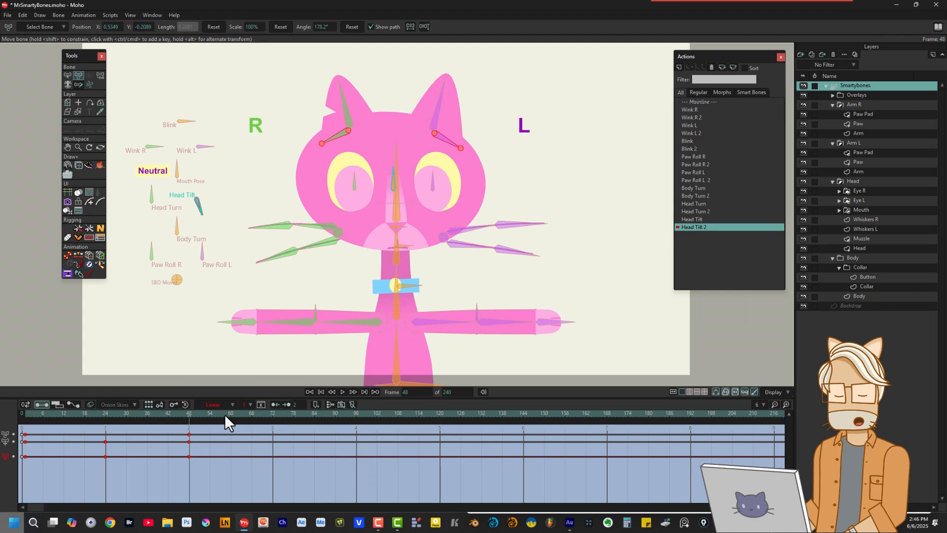
{"action": "key", "text": "ctrl+s"}
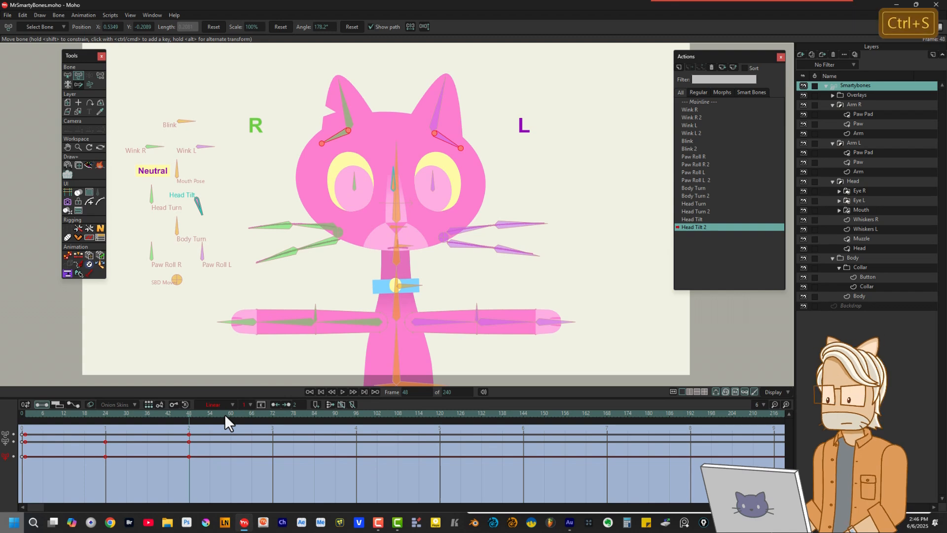
Return to the Mainline and test the Head Tilt and Head Turn control bones, undoing each test pose.
{"action": "left_click", "coordinate": [706, 101]}
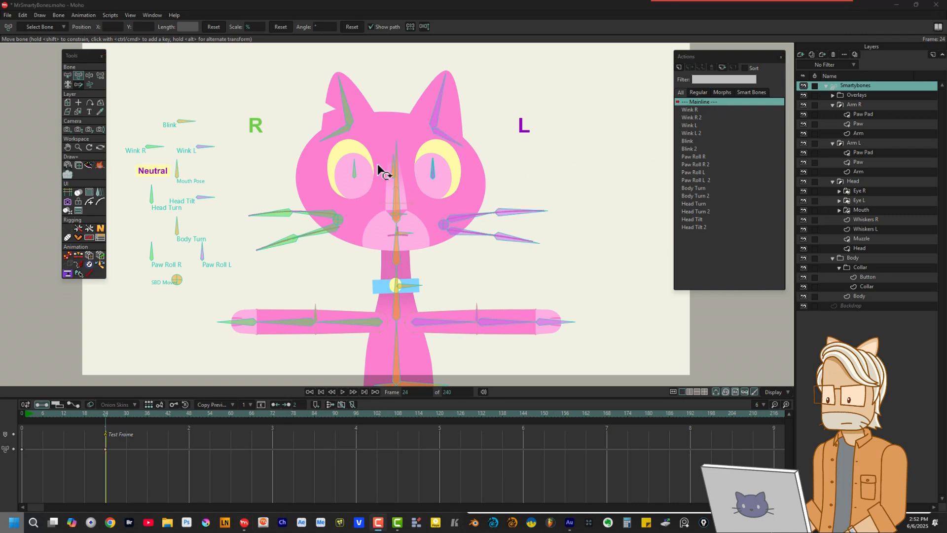
{"action": "left_click", "coordinate": [89, 75]}
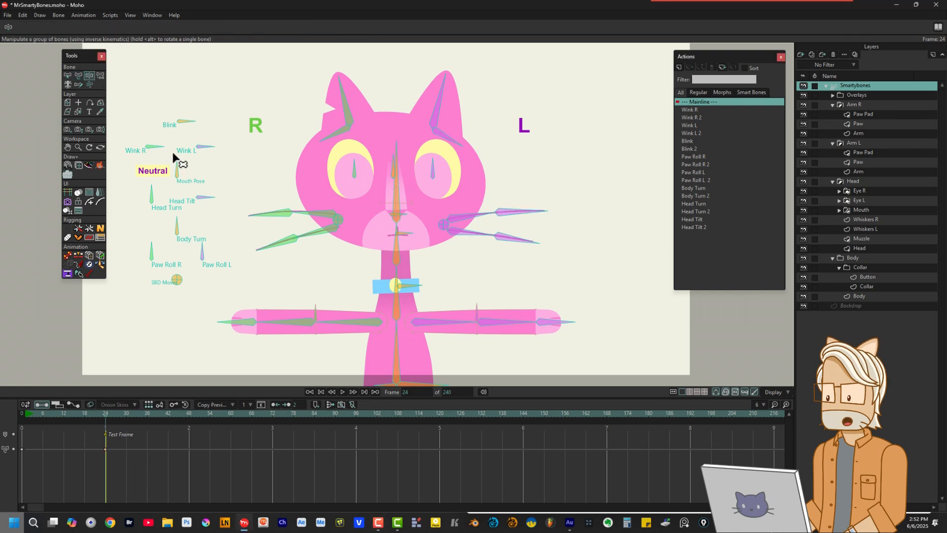
{"action": "key", "text": "ctrl+z"}
{"action": "mouse_move", "coordinate": [211, 200]}
{"action": "left_mouse_down"}
{"action": "mouse_move", "coordinate": [220, 209]}
{"action": "mouse_move", "coordinate": [219, 182]}
{"action": "mouse_move", "coordinate": [218, 207]}
{"action": "left_mouse_up"}
{"action": "key", "text": "ctrl+z"}
{"action": "left_click_drag", "start_coordinate": [152, 195], "coordinate": [166, 213]}
{"action": "key", "text": "ctrl+z"}
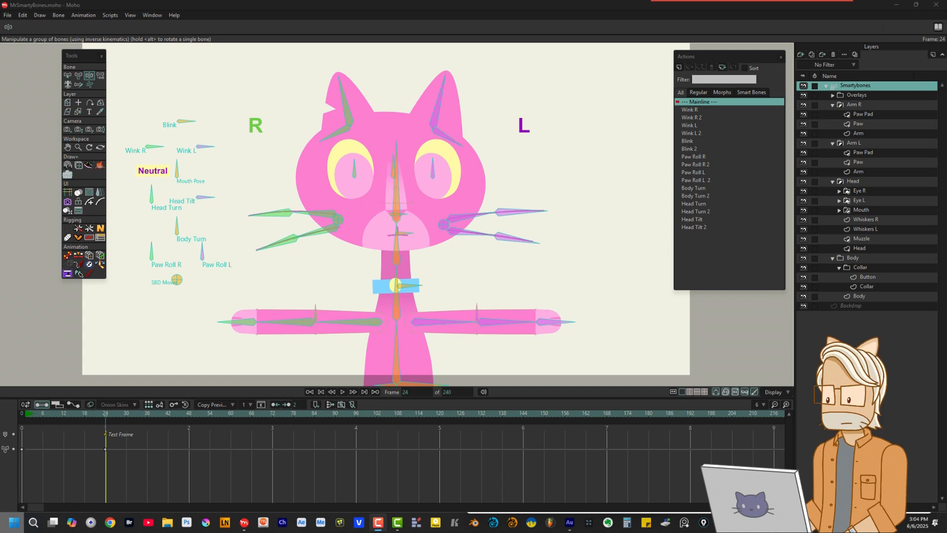
Open the Switch Selection window and select the Mouth switch layer to show its mouth shapes.
{"action": "left_click", "coordinate": [155, 16]}
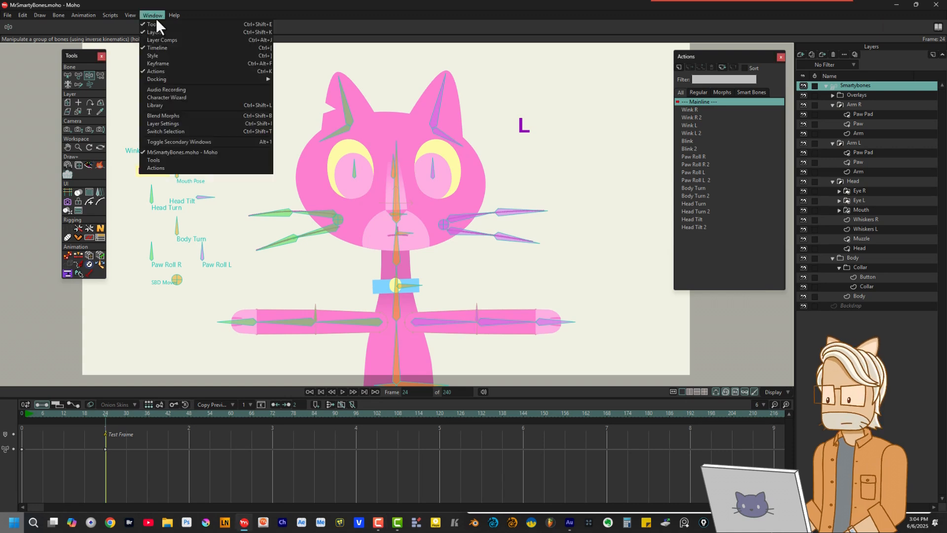
{"action": "left_click", "coordinate": [178, 132]}
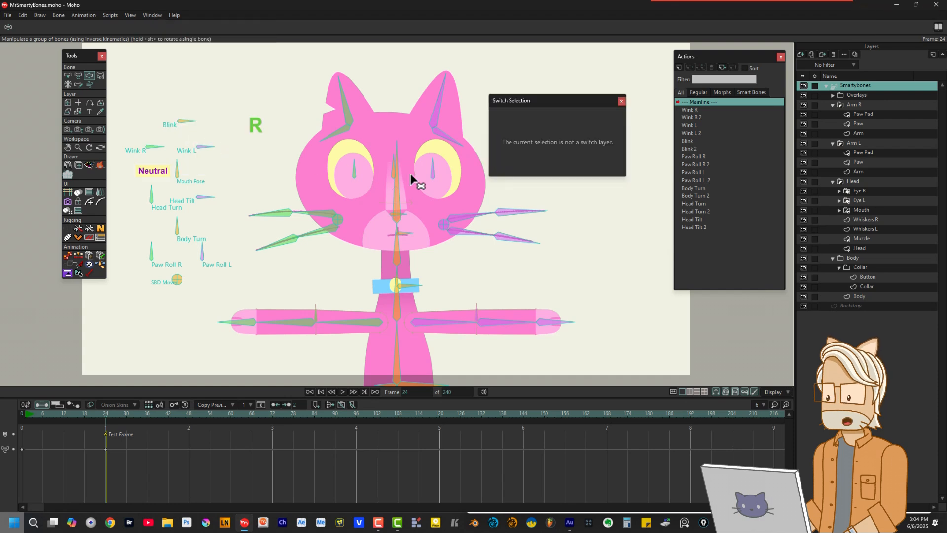
{"action": "left_click", "coordinate": [861, 209]}
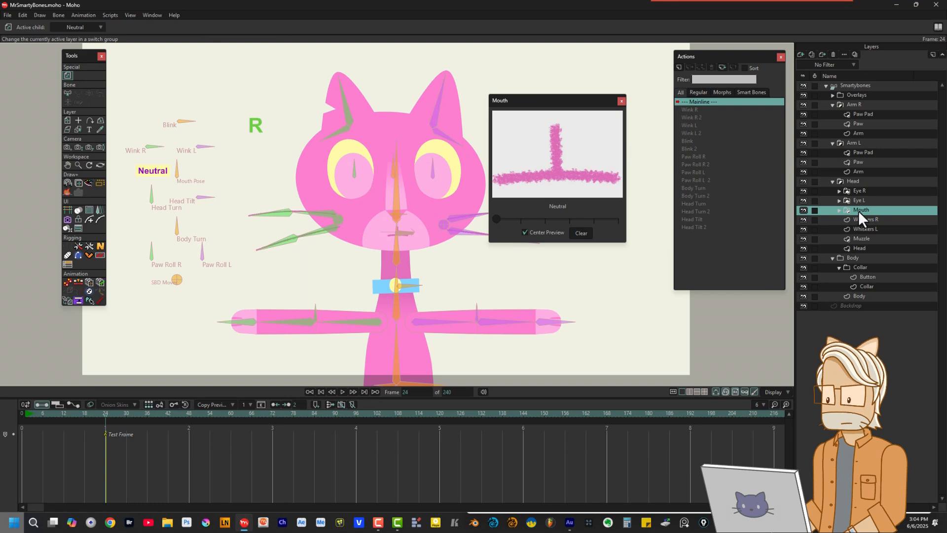
Close the mouth switch window and limit the Mouth Pose bone's angle constraints to -90° and 0°.
{"action": "left_click", "coordinate": [621, 101]}
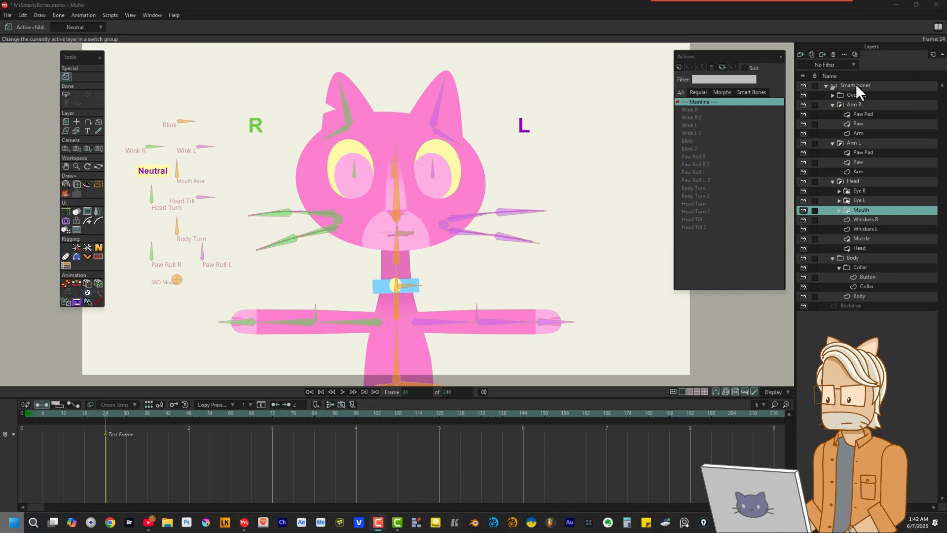
{"action": "left_click", "coordinate": [856, 85]}
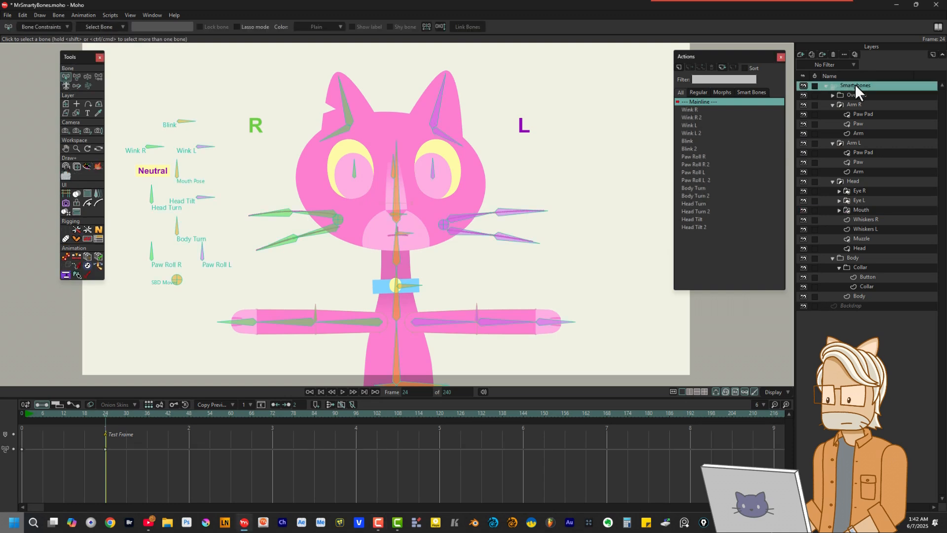
{"action": "left_click", "coordinate": [182, 165]}
{"action": "left_click", "coordinate": [174, 170]}
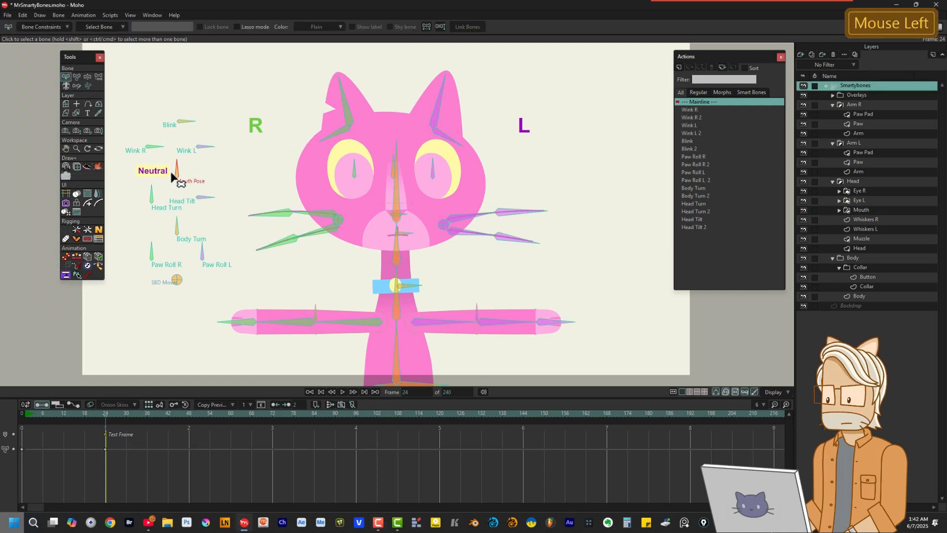
{"action": "left_click", "coordinate": [42, 26]}
{"action": "left_click", "coordinate": [24, 52]}
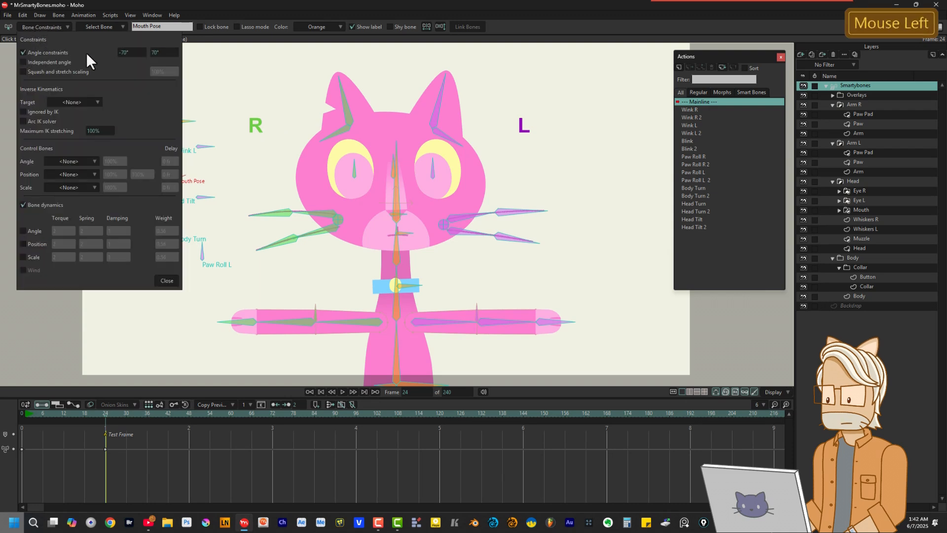
{"action": "left_click", "coordinate": [129, 52]}
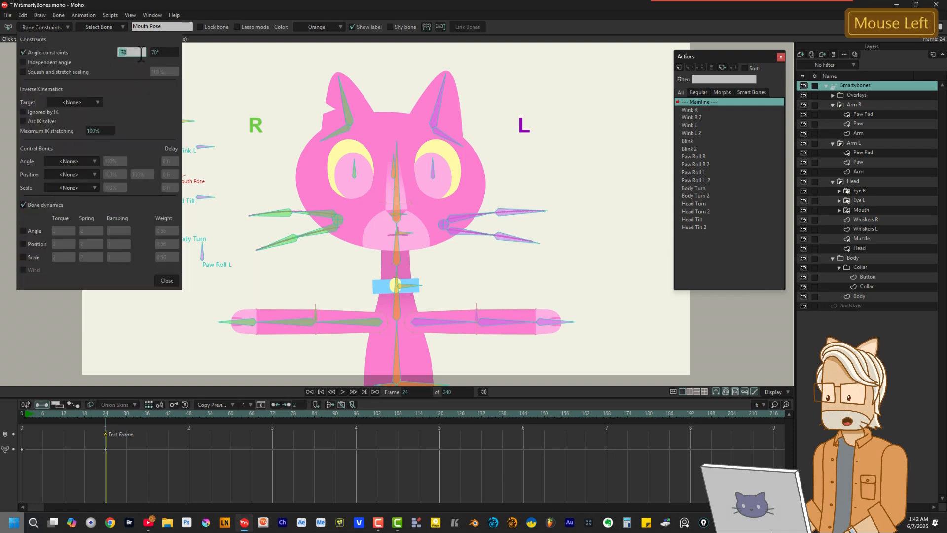
{"action": "type", "text": "-90"}
{"action": "key", "text": "Tab"}
{"action": "type", "text": "0"}
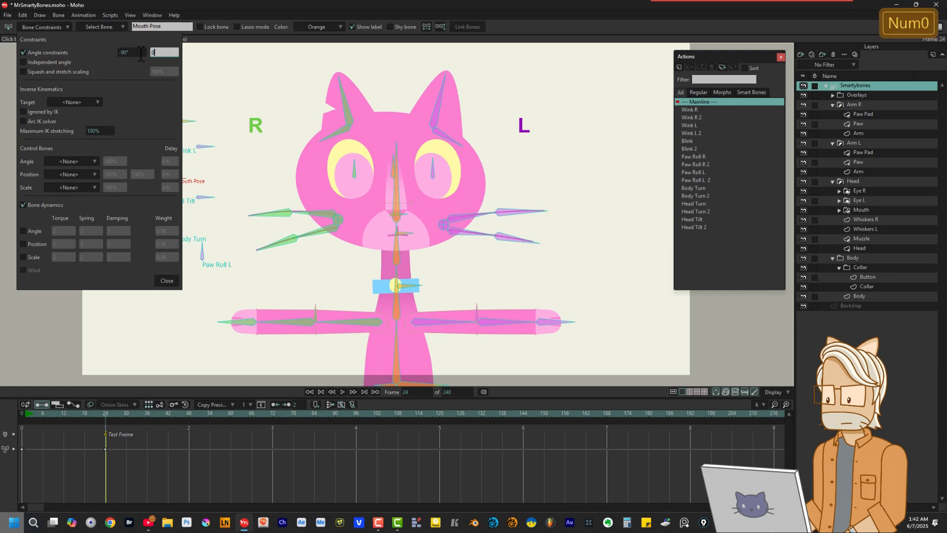
{"action": "key", "text": "Return"}
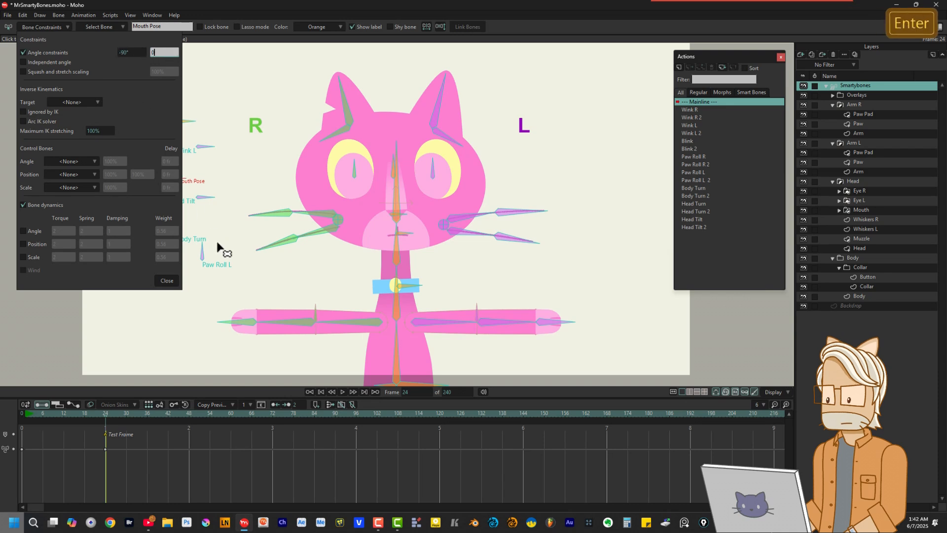
{"action": "left_click", "coordinate": [163, 284]}
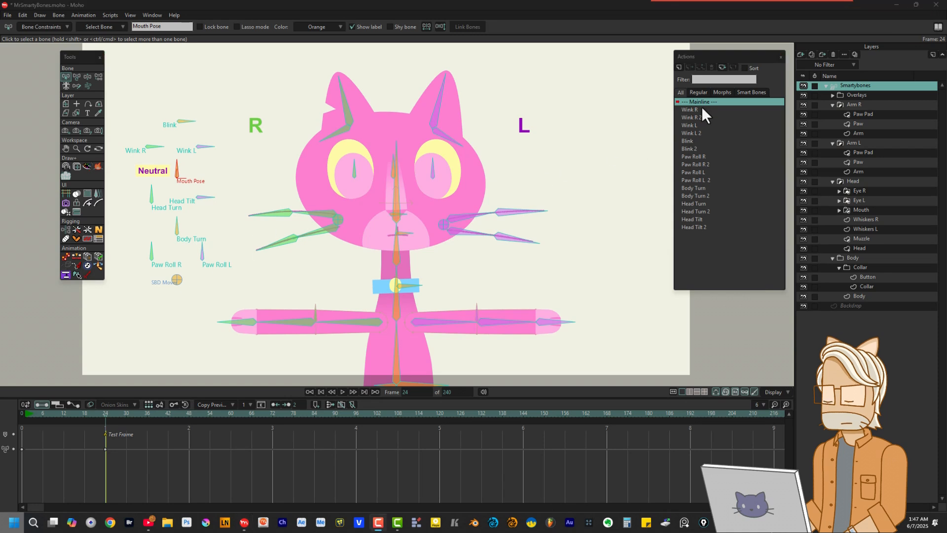
Create a Mouth Pose smart bone action and rotate the Mouth Pose bone clockwise to 180° at frame 48.
{"action": "left_click", "coordinate": [678, 67]}
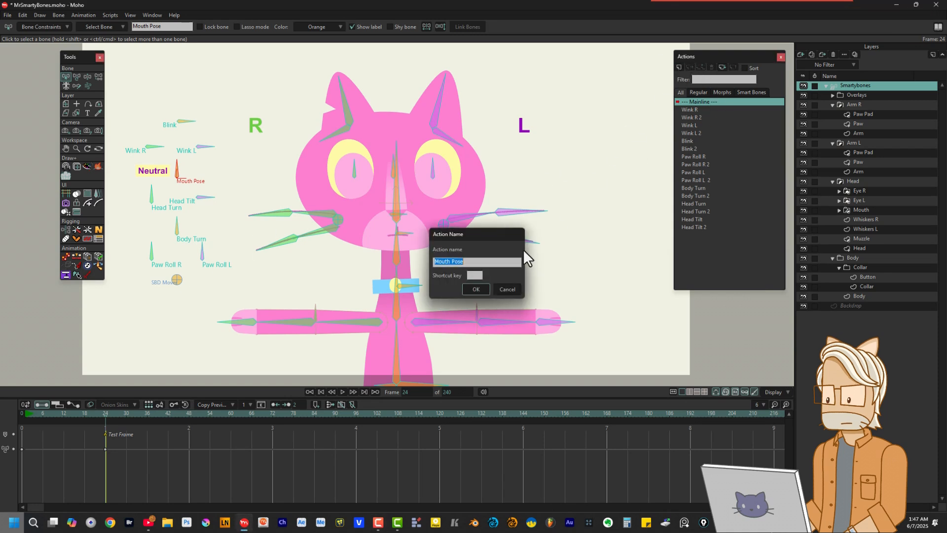
{"action": "left_click", "coordinate": [480, 292]}
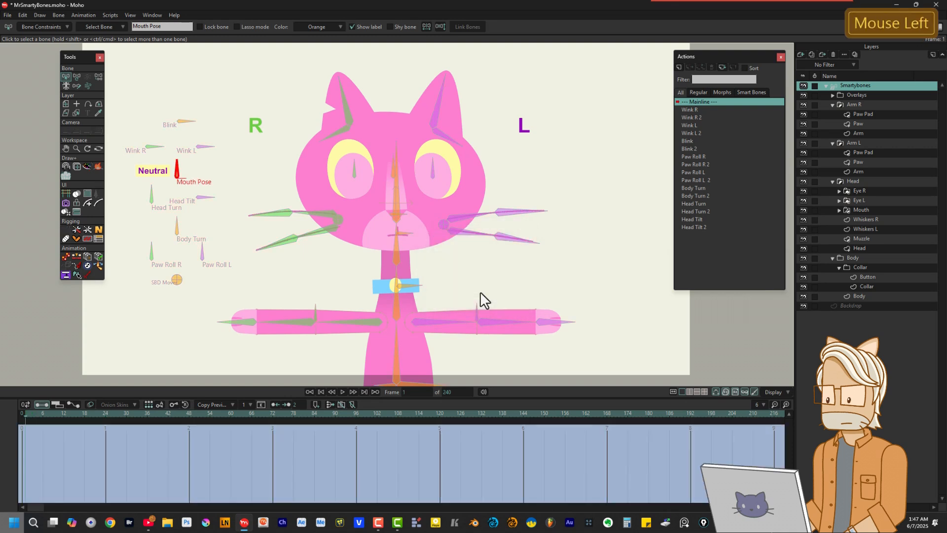
{"action": "left_click", "coordinate": [188, 412]}
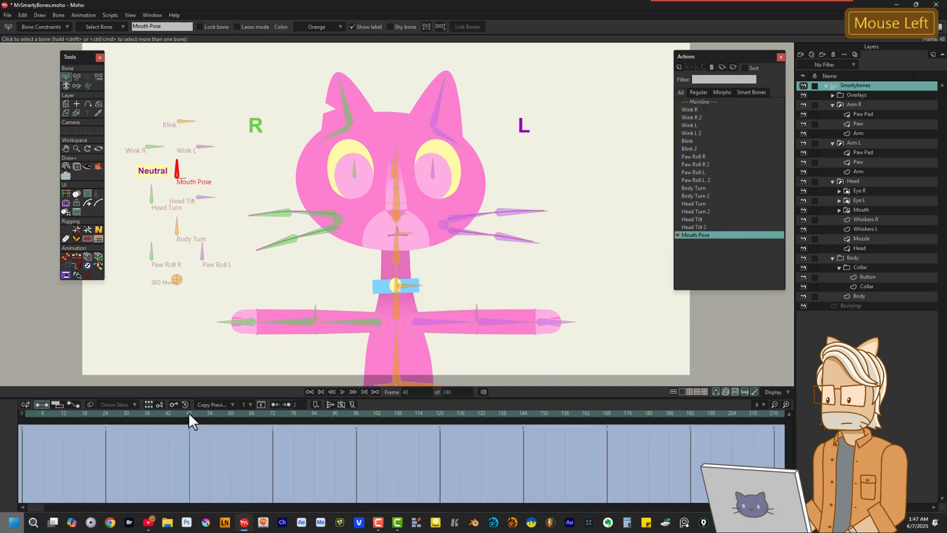
{"action": "left_click", "coordinate": [76, 76]}
{"action": "left_click_drag", "start_coordinate": [178, 167], "coordinate": [188, 175]}
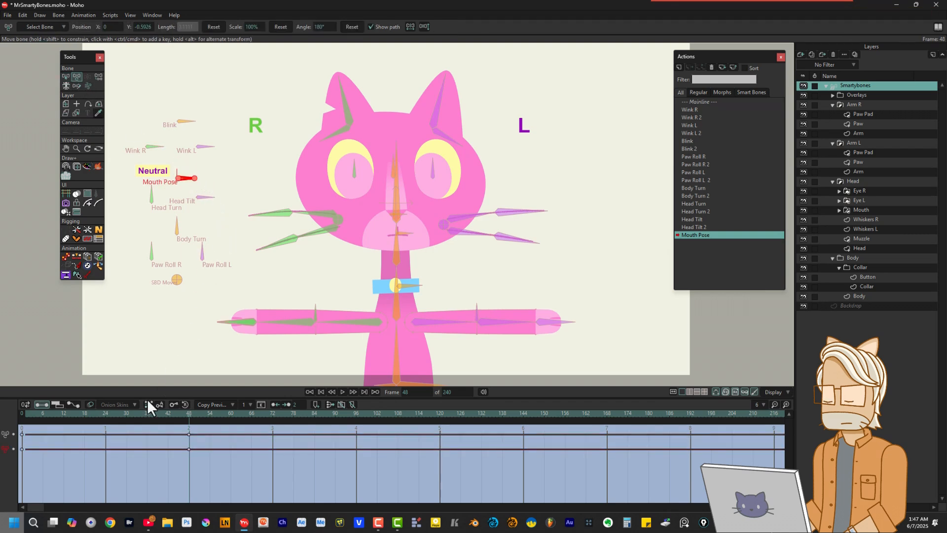
Make the Mouth Pose bone's keyframes at frames 1 and 48 Linear, and set its frame 0 angle keyframe to Step.
{"action": "left_click", "coordinate": [24, 448]}
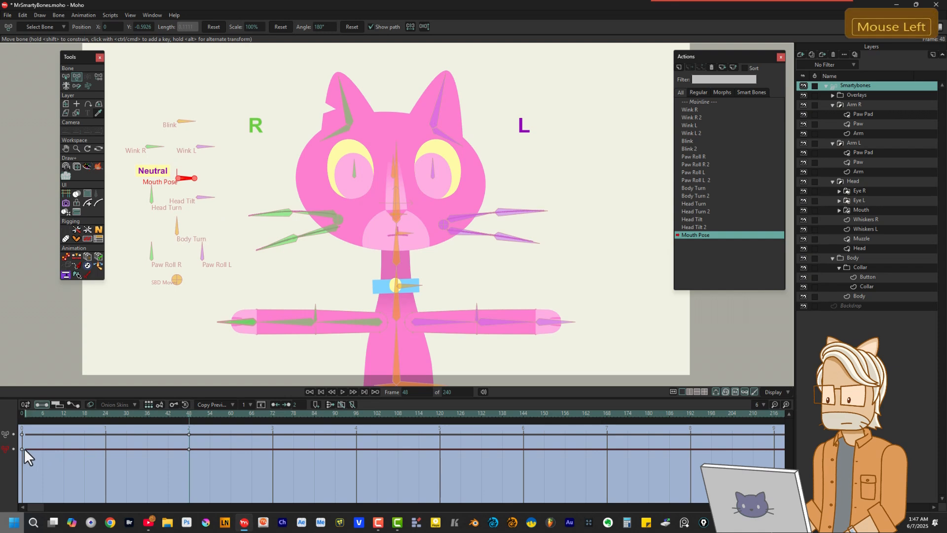
{"action": "left_click_drag", "start_coordinate": [138, 463], "coordinate": [24, 456]}
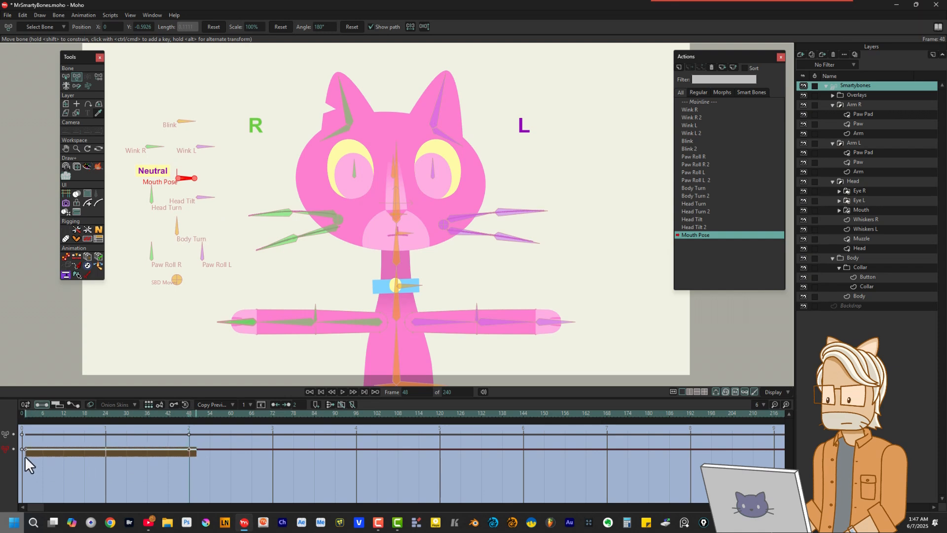
{"action": "right_click", "coordinate": [188, 448]}
{"action": "left_click", "coordinate": [208, 392]}
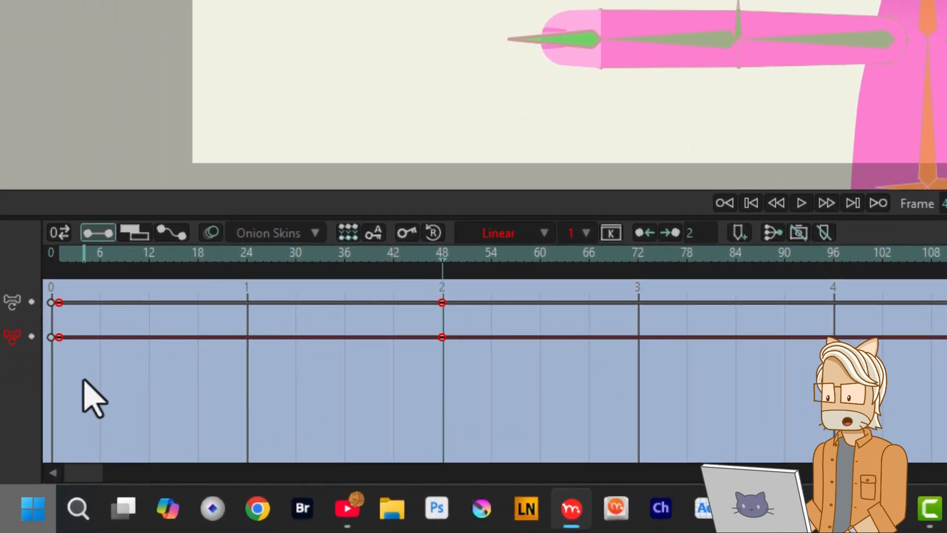
{"action": "left_click", "coordinate": [39, 462]}
{"action": "left_click", "coordinate": [51, 337]}
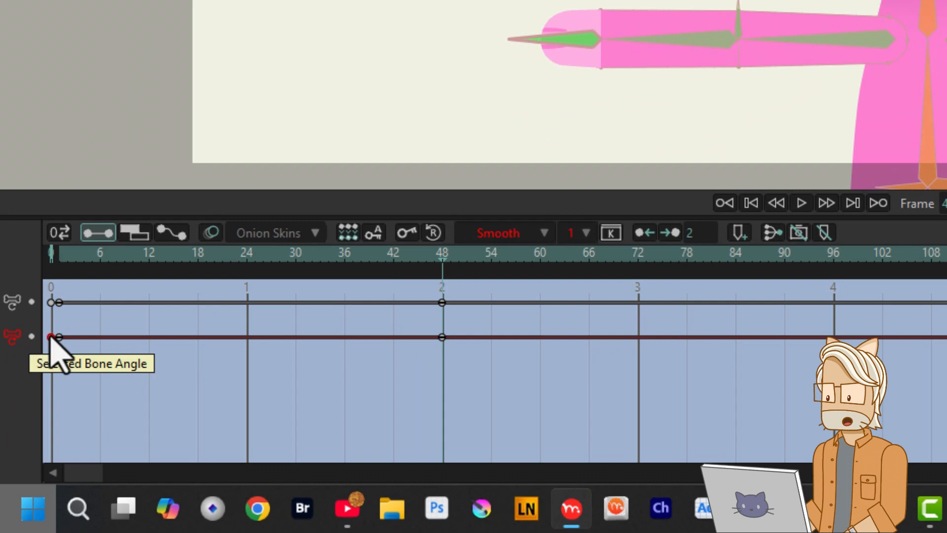
{"action": "right_click", "coordinate": [50, 338]}
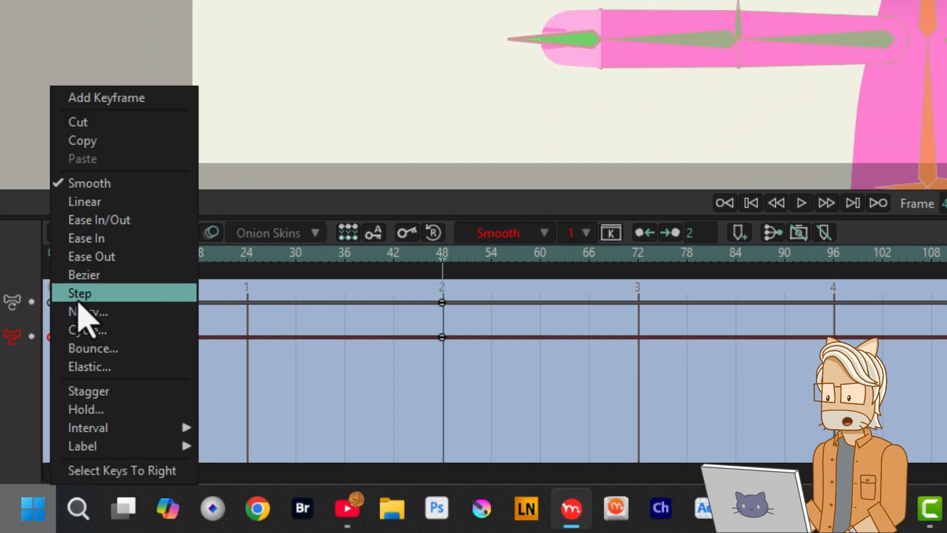
{"action": "left_click", "coordinate": [81, 296]}
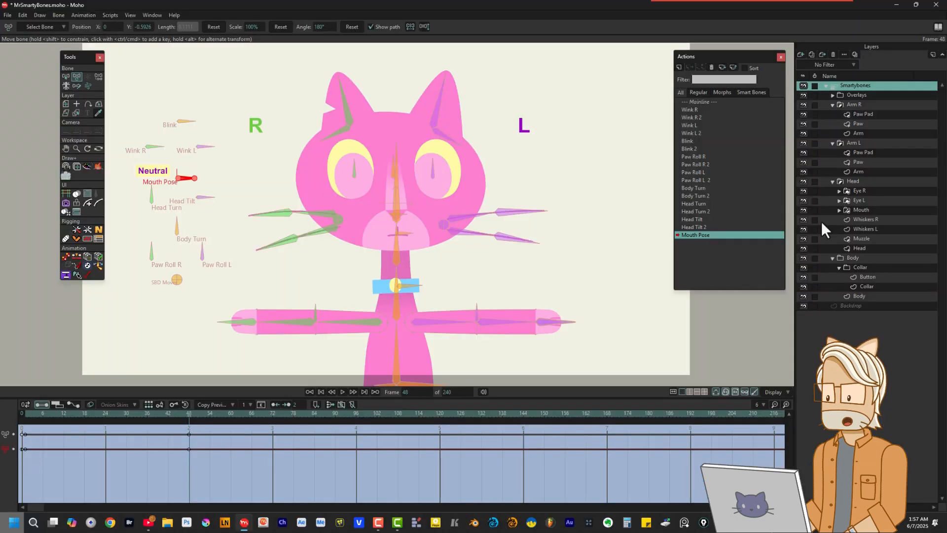
Key the Mouth switch layer to Neutral at frame 1 of the Mouth Pose action.
{"action": "left_click", "coordinate": [862, 211]}
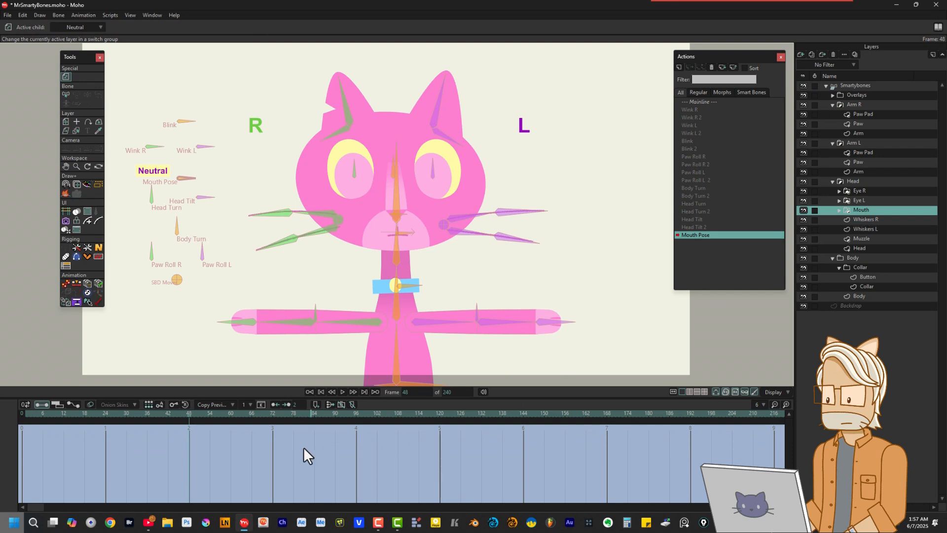
{"action": "left_click_drag", "start_coordinate": [190, 411], "coordinate": [26, 416]}
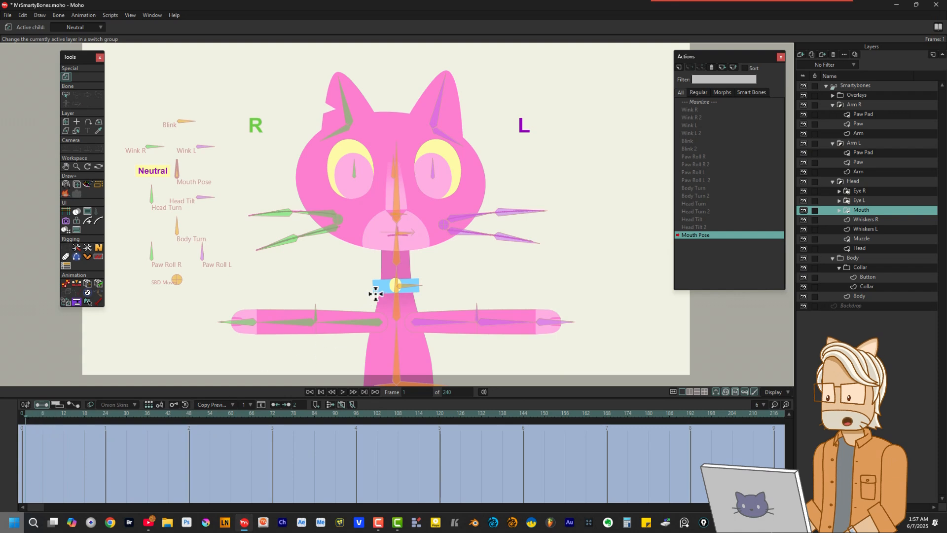
{"action": "right_click", "coordinate": [405, 236], "text": "ctrl+alt"}
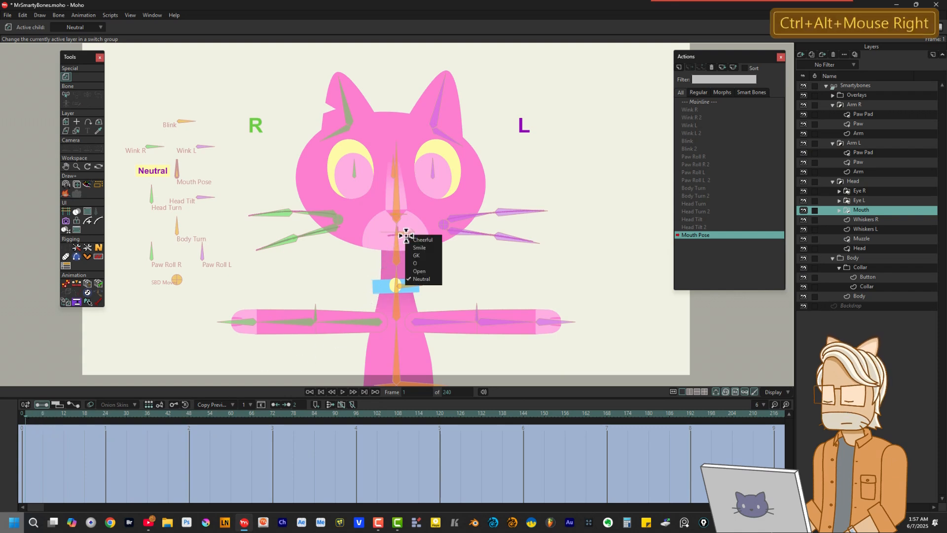
{"action": "left_click", "coordinate": [420, 279]}
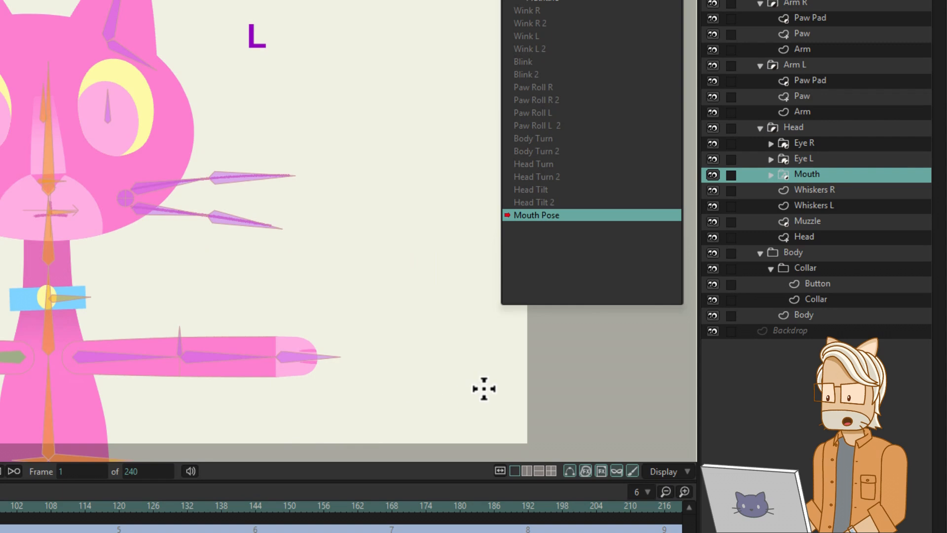
Expand the Mouth group to inspect its mouth shape layers and the Neutral layer, and collapse it again.
{"action": "left_click", "coordinate": [773, 173]}
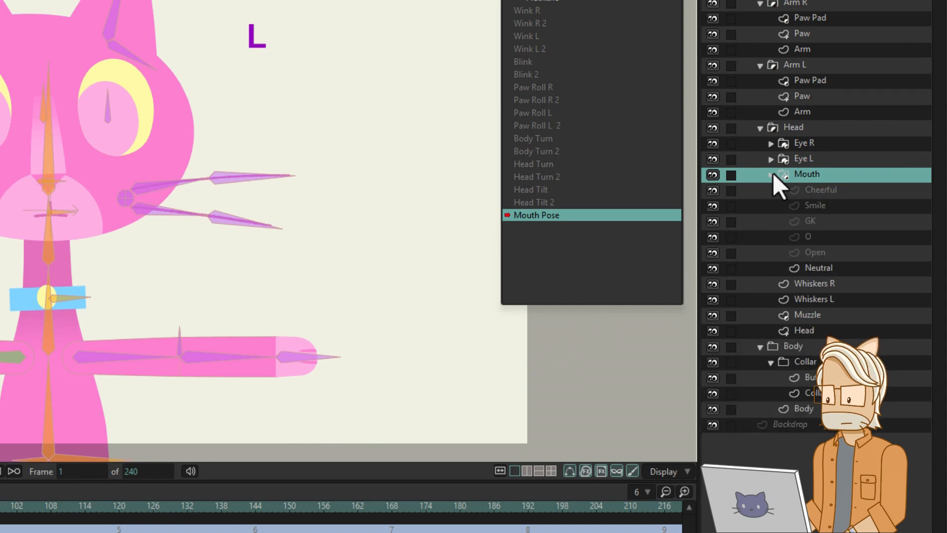
{"action": "left_click", "coordinate": [853, 267]}
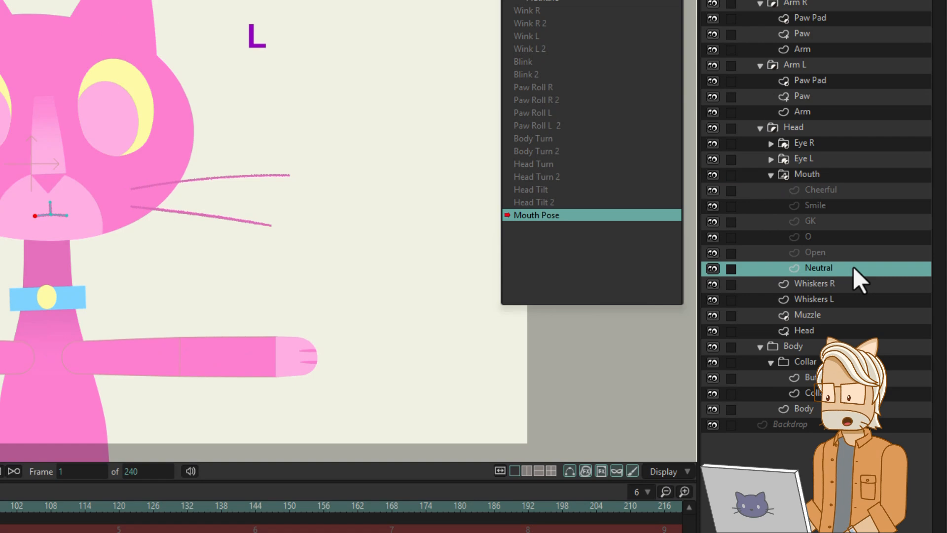
{"action": "left_click", "coordinate": [771, 176]}
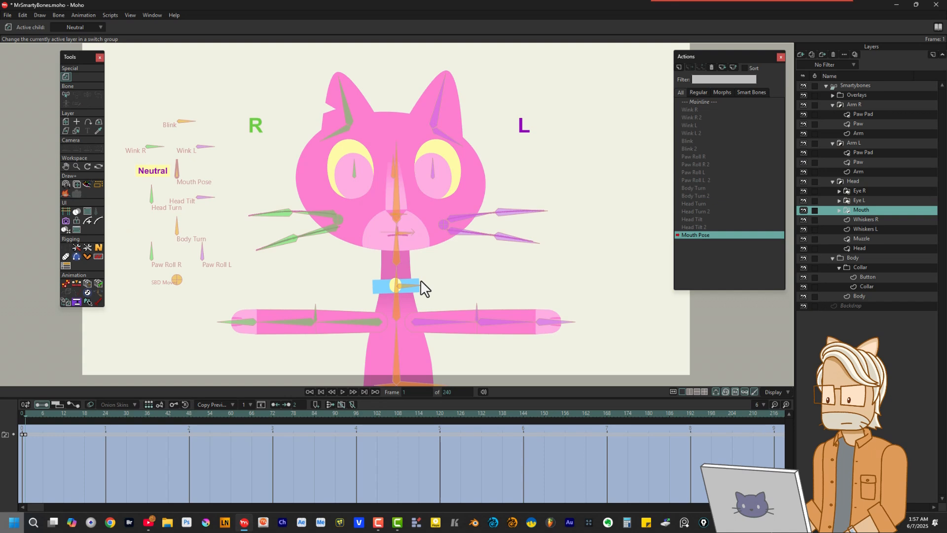
Switch the mouth to Open at frame 2 and to O at frame 3 of the Mouth Pose action.
{"action": "key", "text": "Right"}
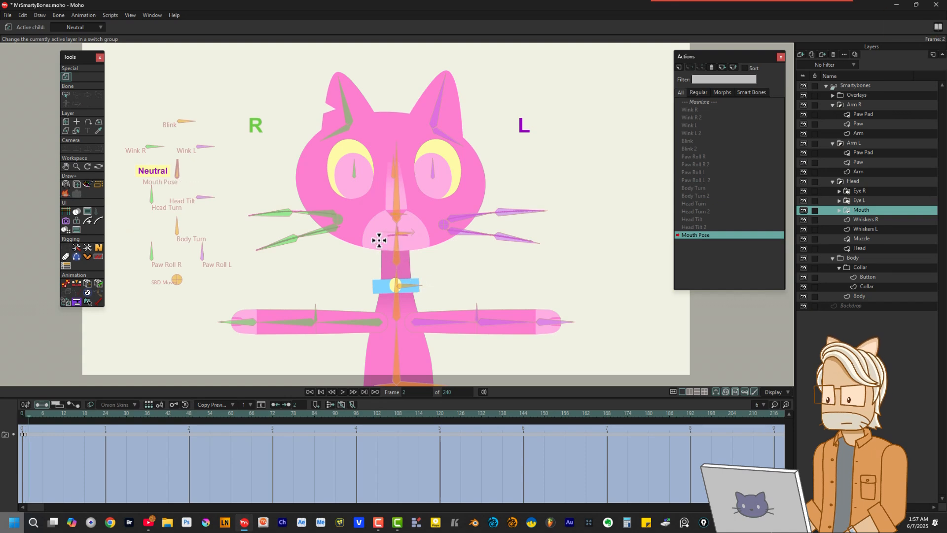
{"action": "right_click", "coordinate": [406, 236], "text": "ctrl+alt"}
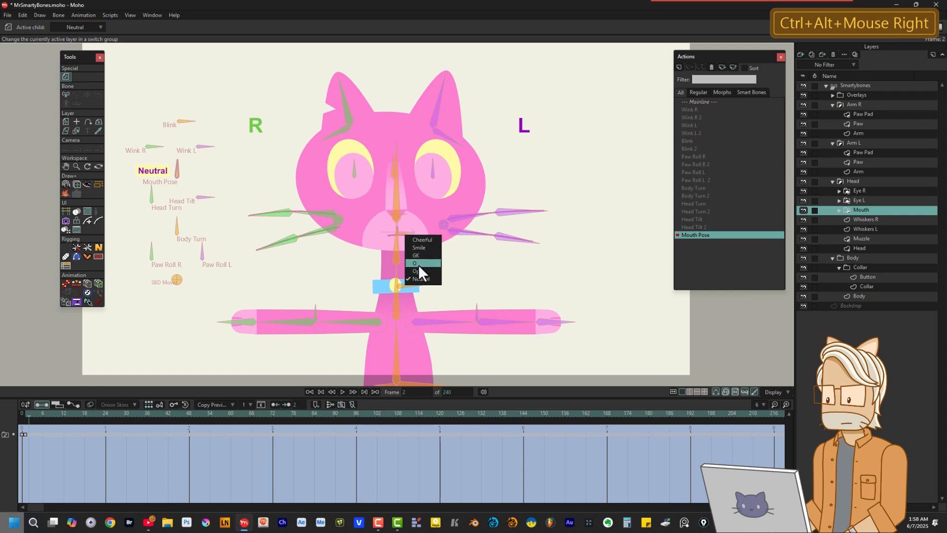
{"action": "left_click", "coordinate": [418, 268], "text": "ctrl+alt"}
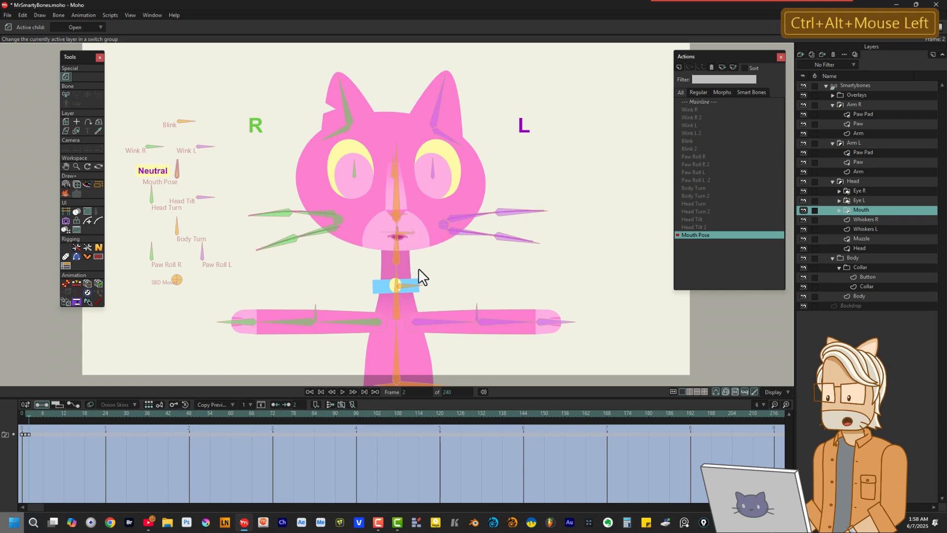
{"action": "key", "text": "Right"}
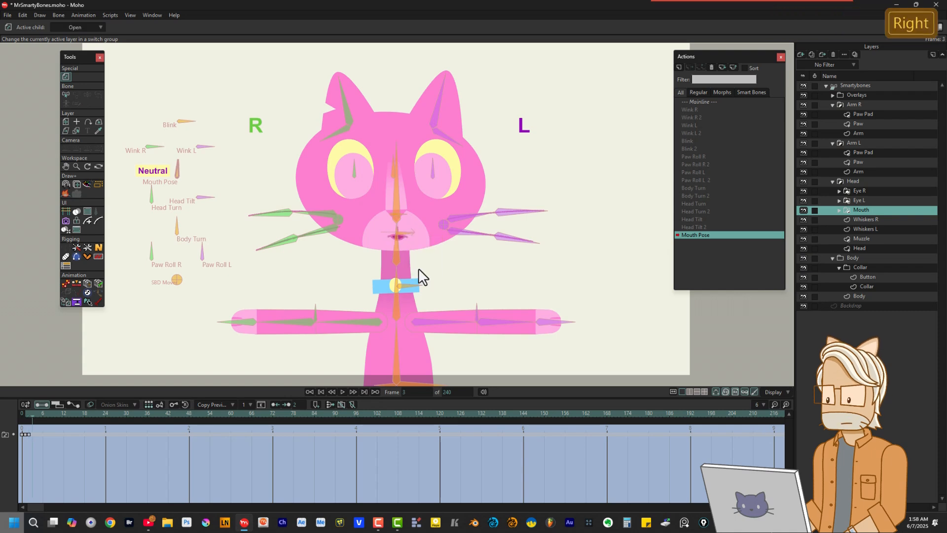
{"action": "right_click", "coordinate": [405, 236], "text": "ctrl+alt"}
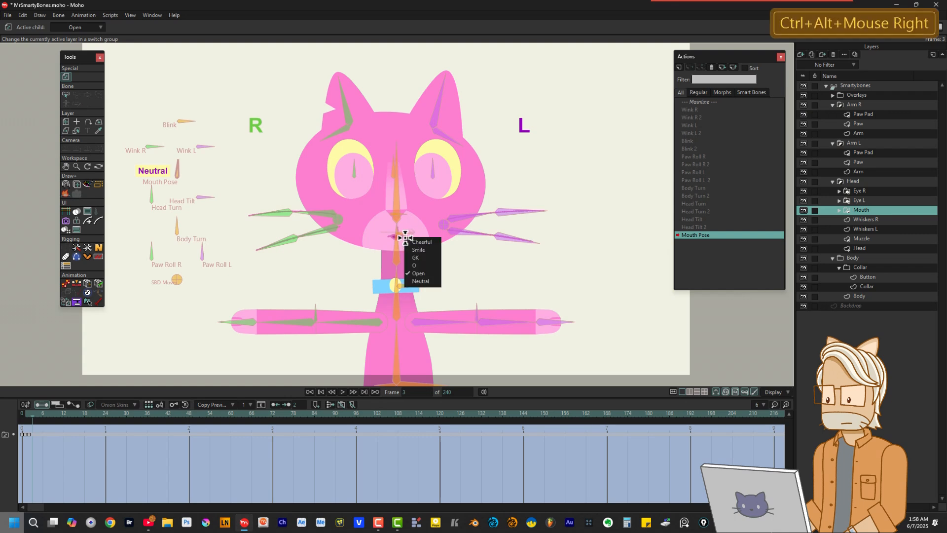
{"action": "left_click", "coordinate": [422, 265]}
Switch the mouth to GK at frame 4 and to Smile at frame 5 of the Mouth Pose action.
{"action": "key", "text": "Right"}
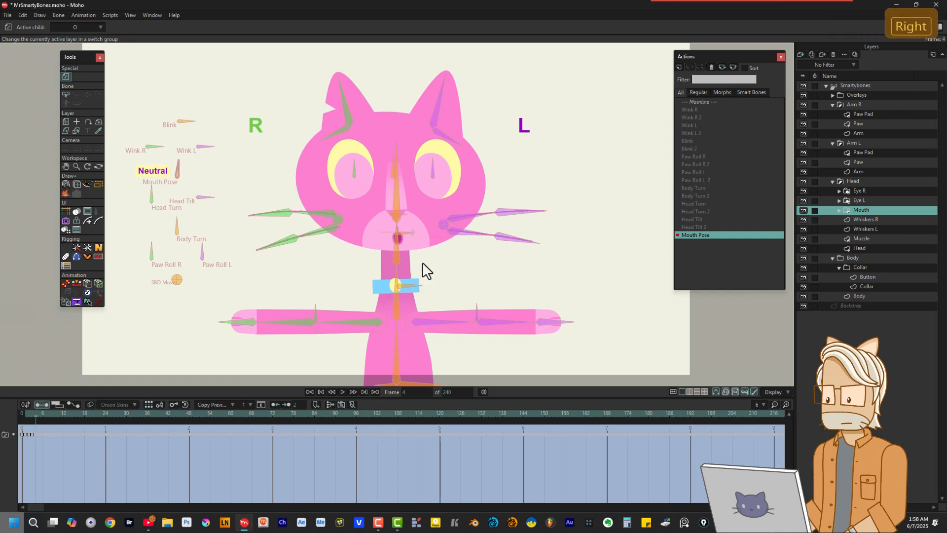
{"action": "right_click", "coordinate": [398, 239], "text": "ctrl+alt"}
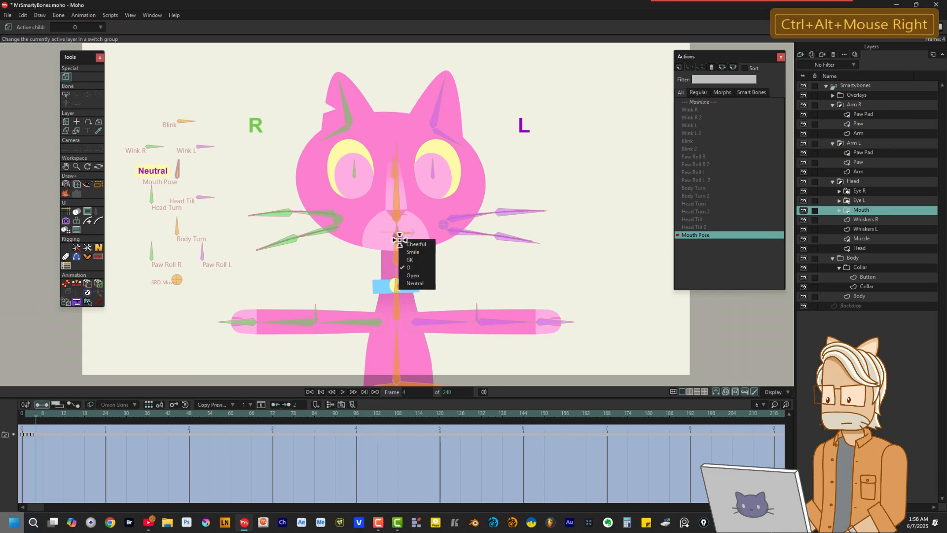
{"action": "left_click", "coordinate": [409, 258]}
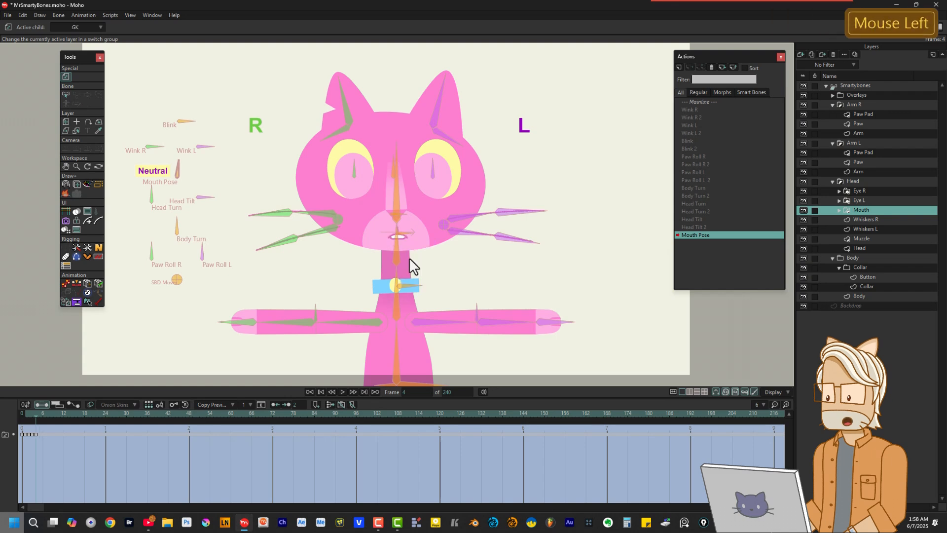
{"action": "key", "text": "Right"}
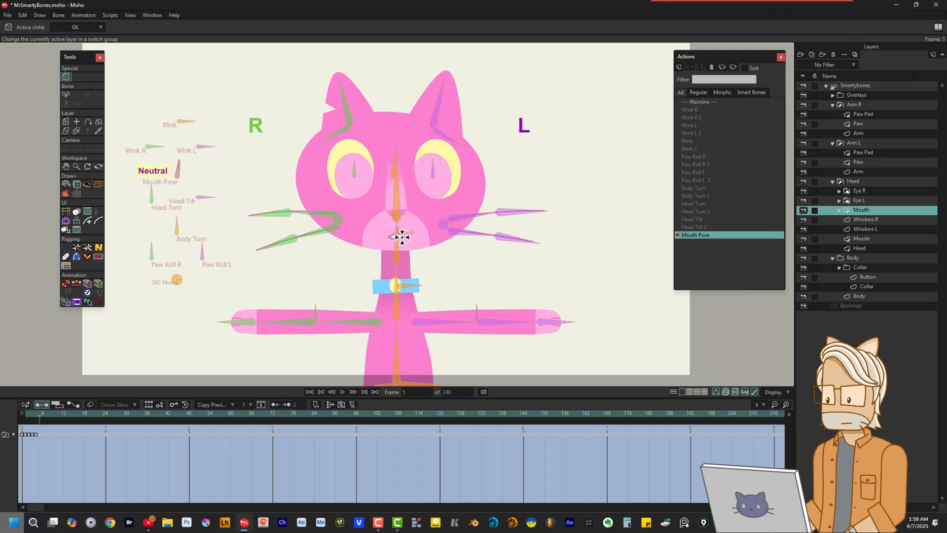
{"action": "right_click", "coordinate": [402, 237], "text": "ctrl+alt"}
{"action": "left_click", "coordinate": [411, 249]}
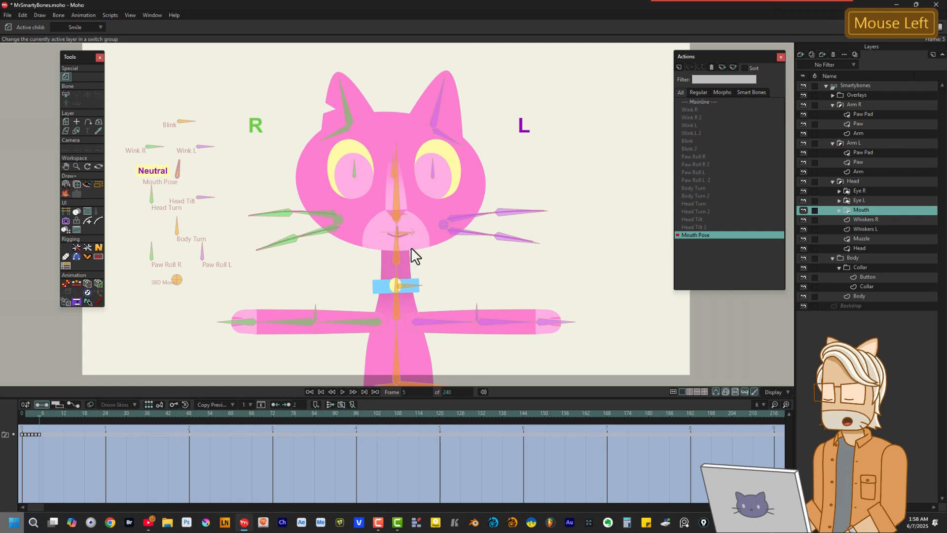
Switch the mouth to Cheerful at frame 6 of the Mouth Pose action.
{"action": "key", "text": "Right"}
{"action": "right_click", "coordinate": [404, 233], "text": "ctrl+alt"}
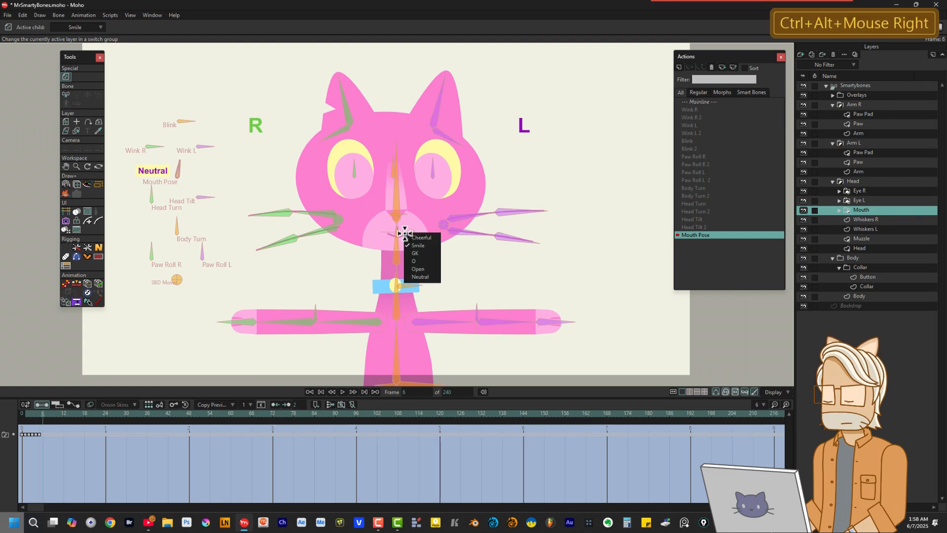
{"action": "left_click", "coordinate": [413, 237]}
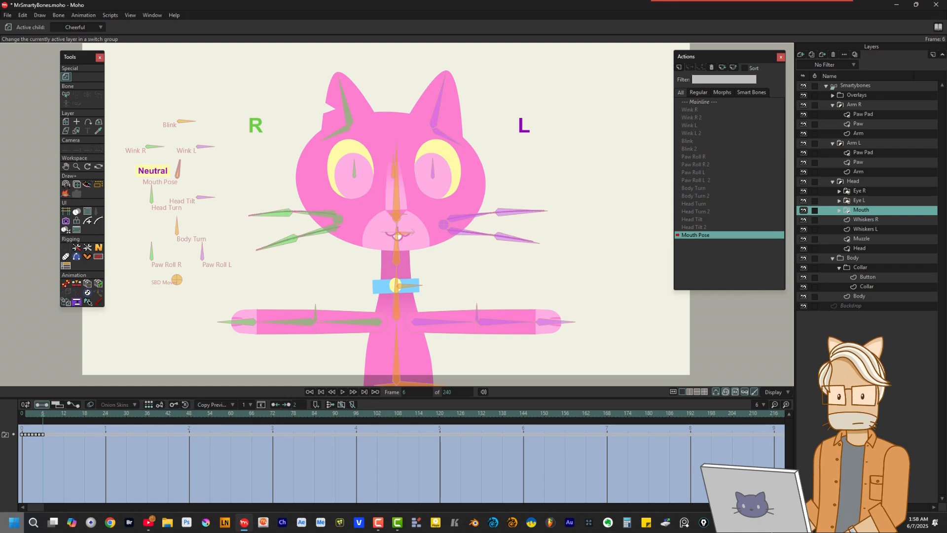
Show the Mouth and Smartybones channels together in the timeline and move the control bone's end keyframe to frame 7.
{"action": "left_click", "coordinate": [814, 210]}
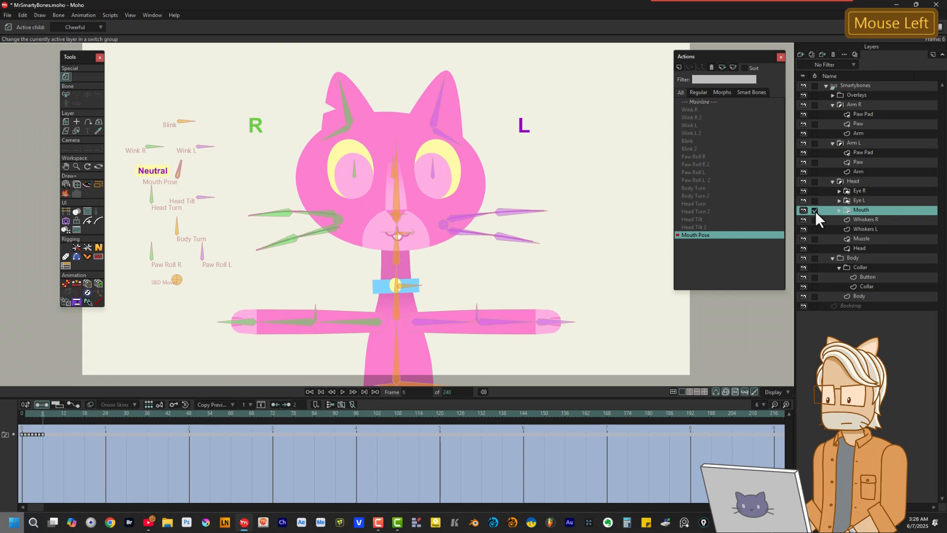
{"action": "left_click", "coordinate": [814, 85]}
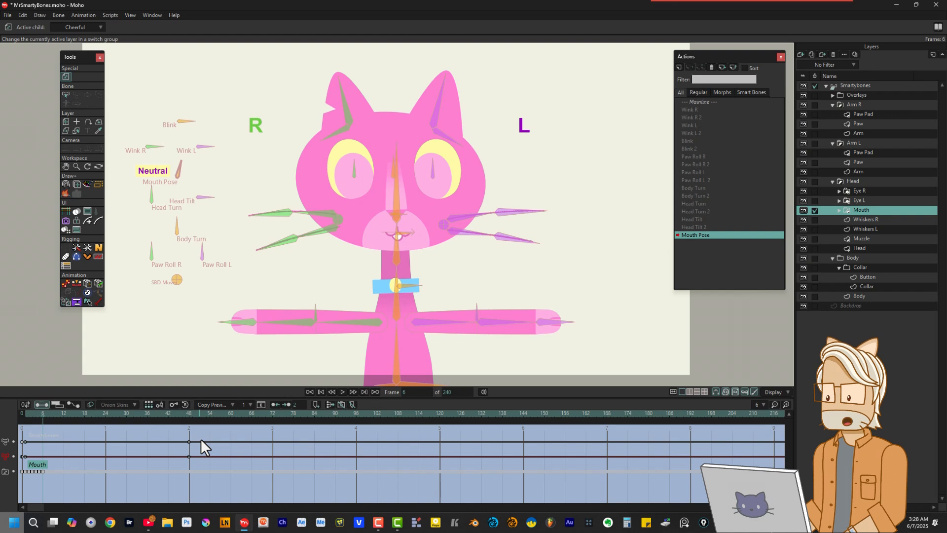
{"action": "left_click_drag", "start_coordinate": [202, 435], "coordinate": [49, 459]}
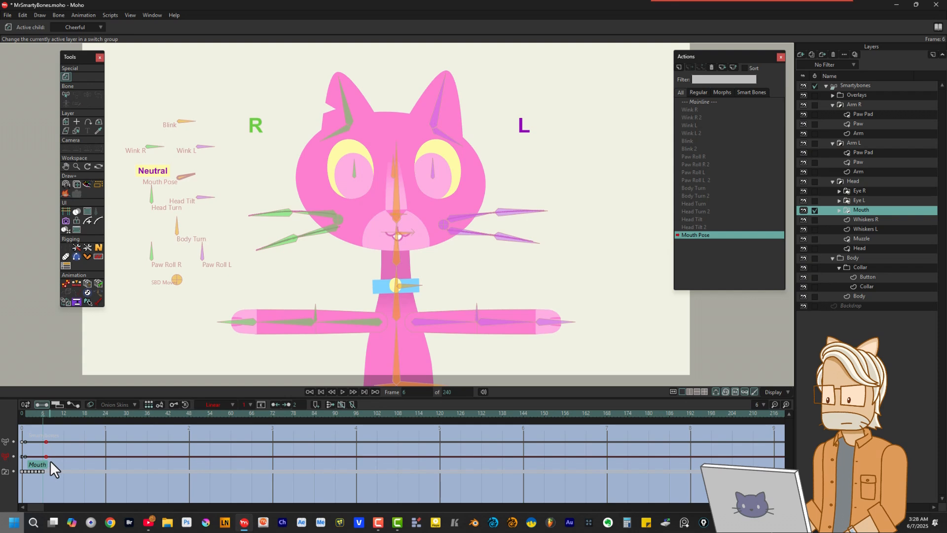
{"action": "left_click", "coordinate": [49, 460]}
Try deleting the Mouth Pose bone's key at frame 1, and set the key there to Linear interpolation.
{"action": "left_click", "coordinate": [25, 454]}
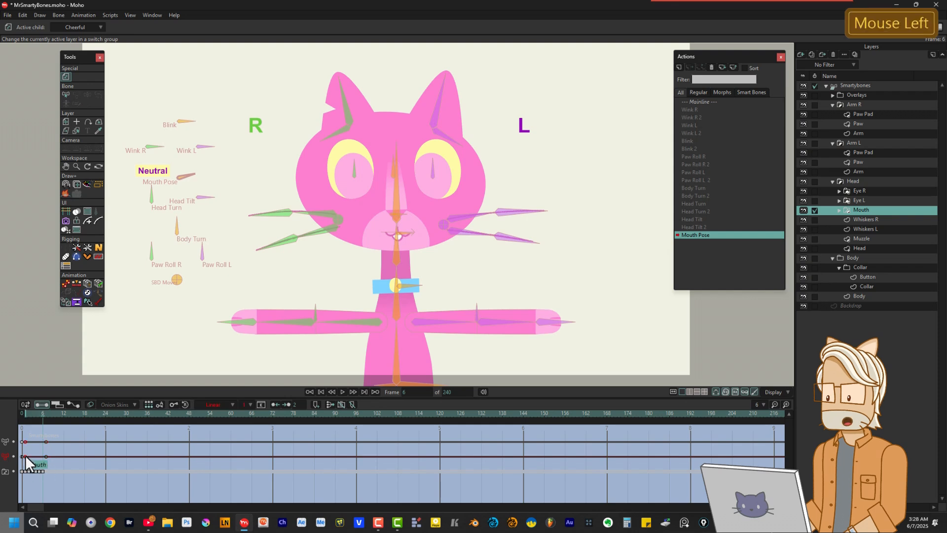
{"action": "key", "text": "Delete"}
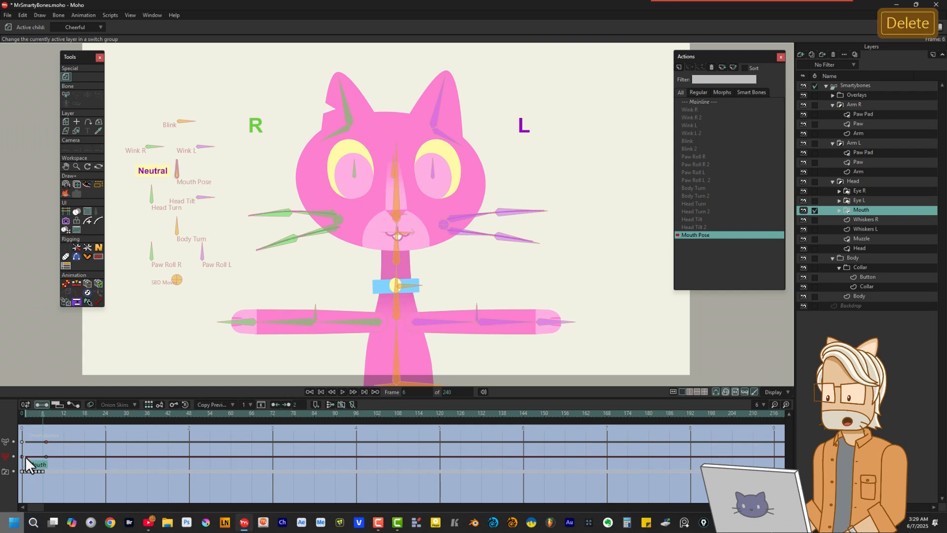
{"action": "left_click", "coordinate": [25, 456]}
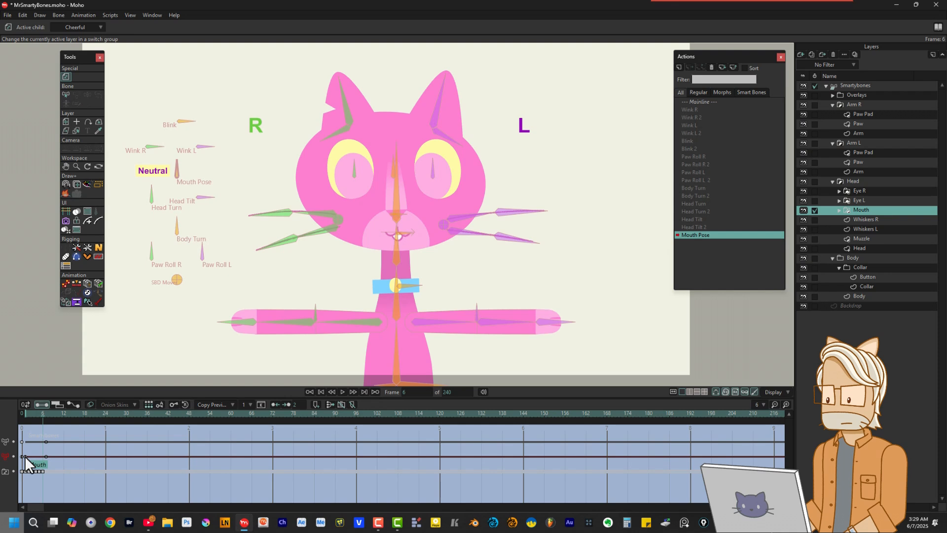
{"action": "left_click", "coordinate": [24, 455]}
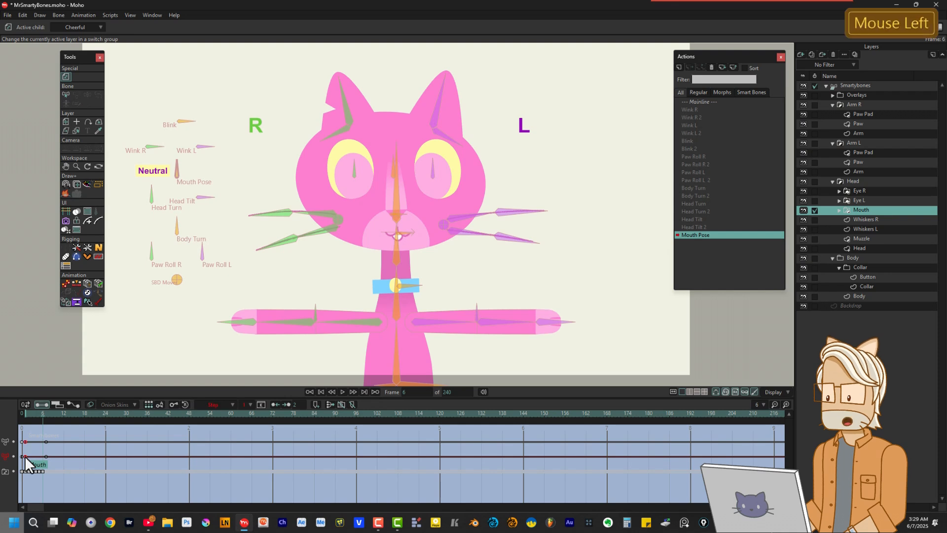
{"action": "right_click", "coordinate": [25, 456]}
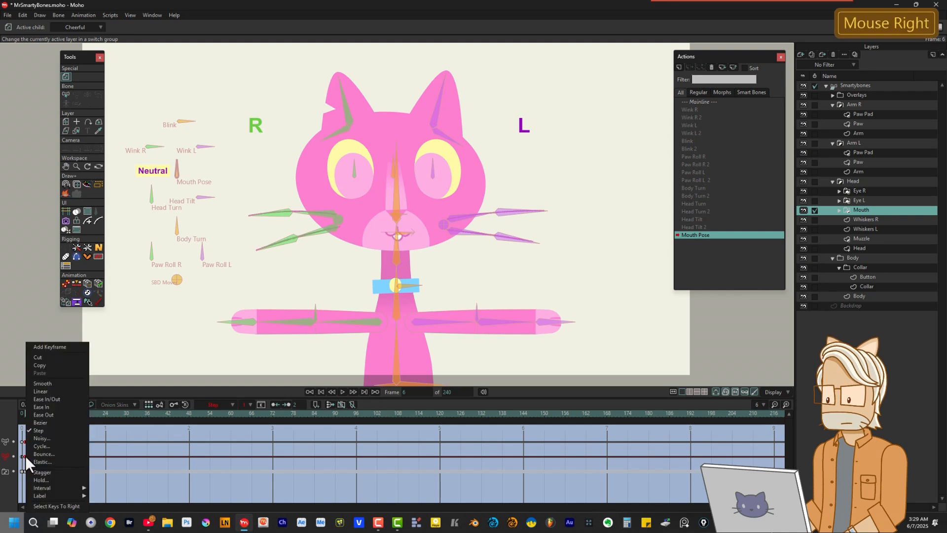
{"action": "left_click", "coordinate": [46, 392]}
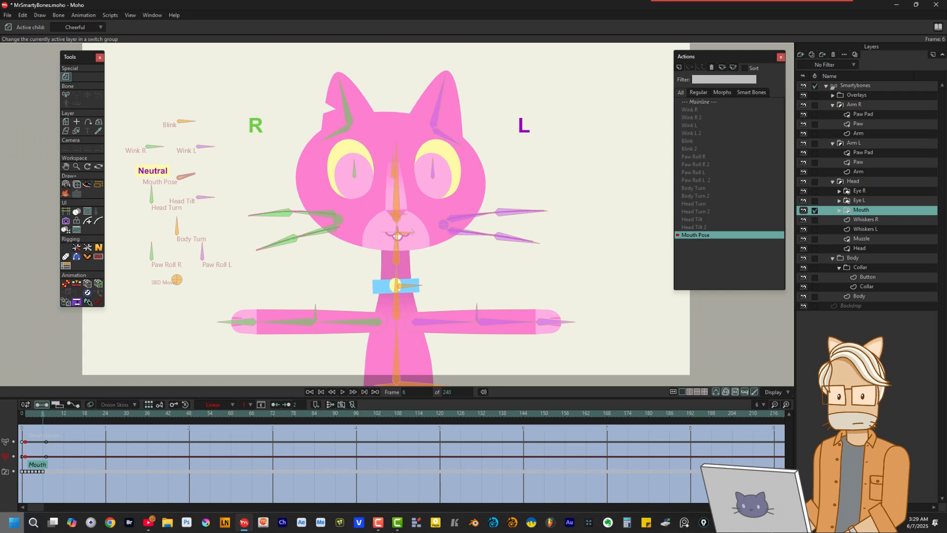
Return to the Mainline animation and stop showing the Smartybones and Mouth channels together in the timeline.
{"action": "key", "text": "b"}
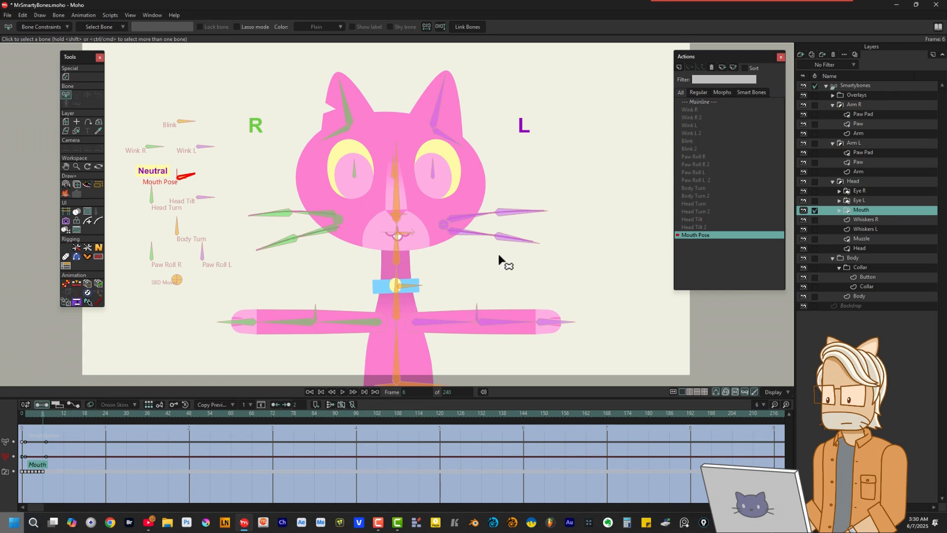
{"action": "left_click", "coordinate": [706, 102]}
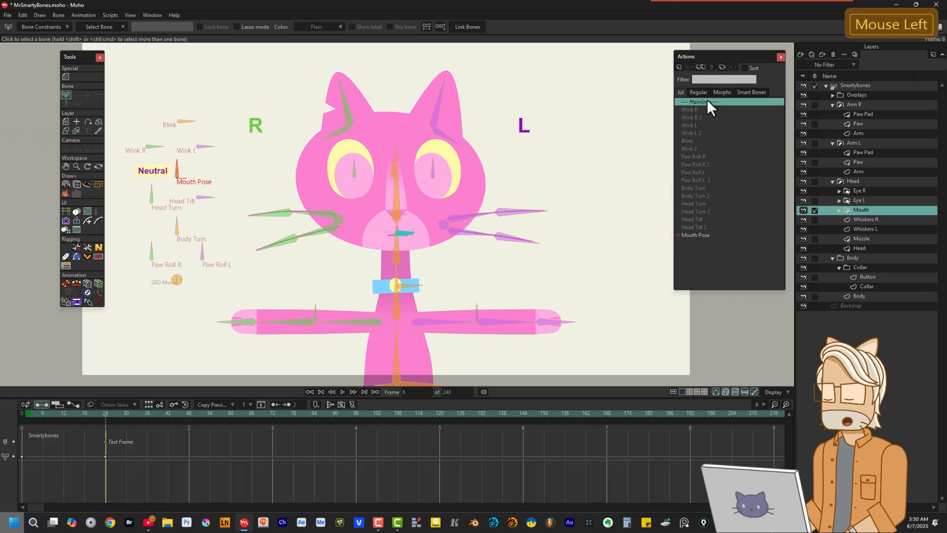
{"action": "left_click", "coordinate": [815, 84]}
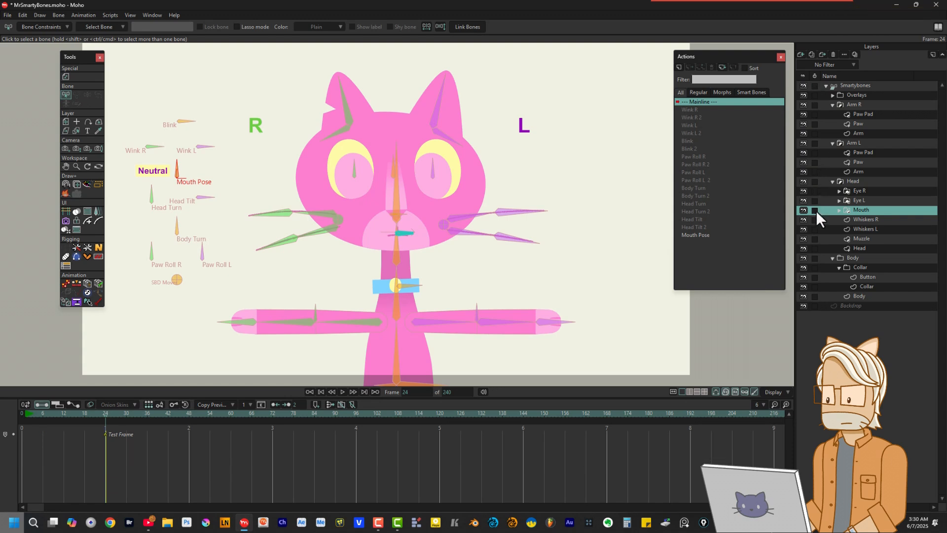
Rotate the Mouth Pose control bone on the Smartybones layer with Manipulate Bones to test the mouth switching.
{"action": "left_click", "coordinate": [867, 84]}
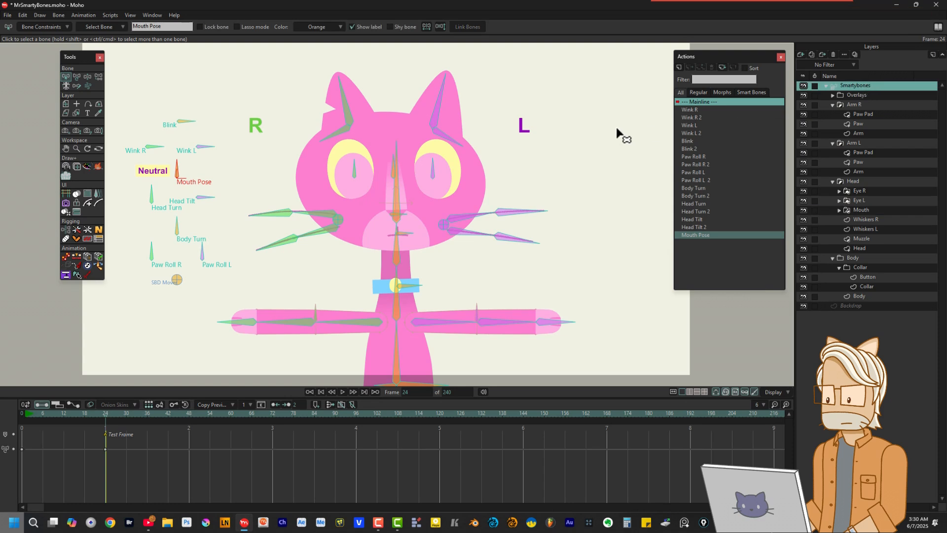
{"action": "left_click", "coordinate": [88, 77]}
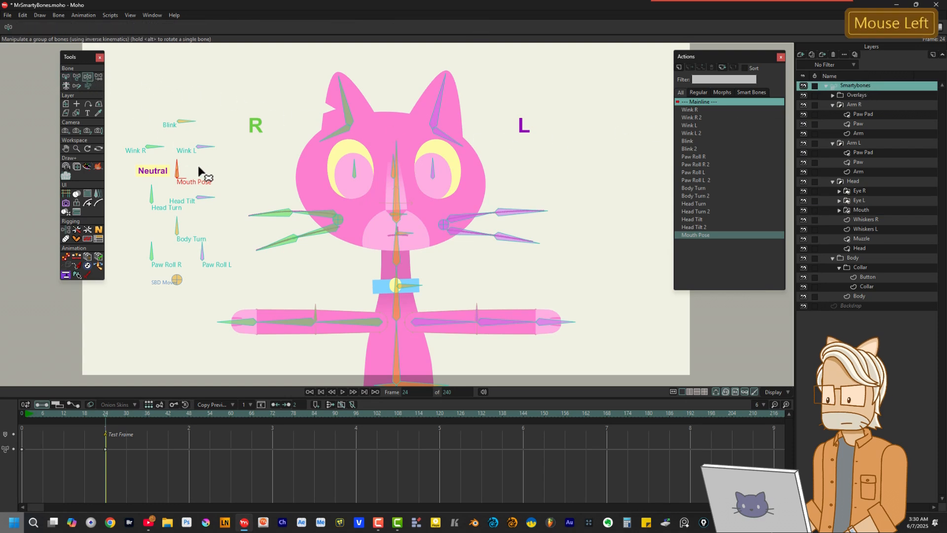
{"action": "left_click_drag", "start_coordinate": [179, 164], "coordinate": [178, 143]}
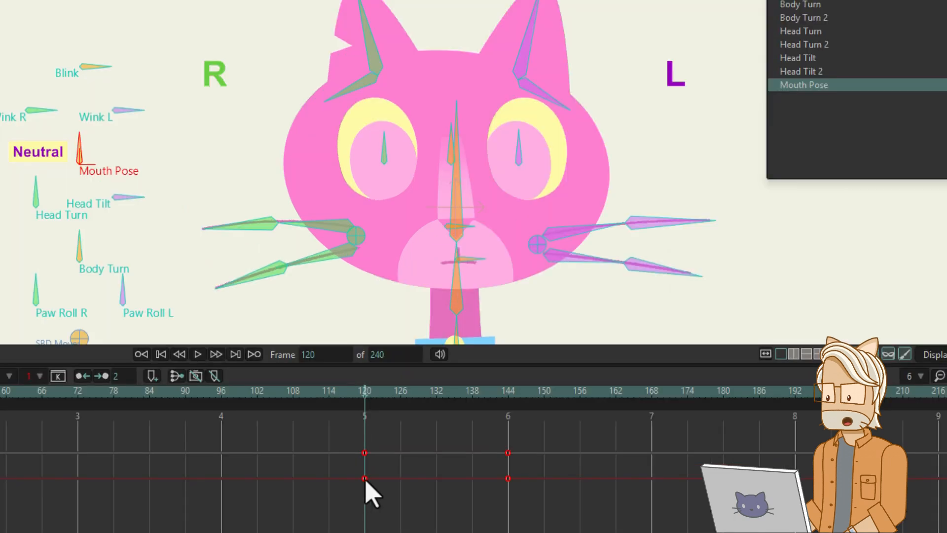
Set the Mouth Pose bone keys at frames 120 and 144 to Smooth interpolation and scrub around them.
{"action": "right_click", "coordinate": [365, 479]}
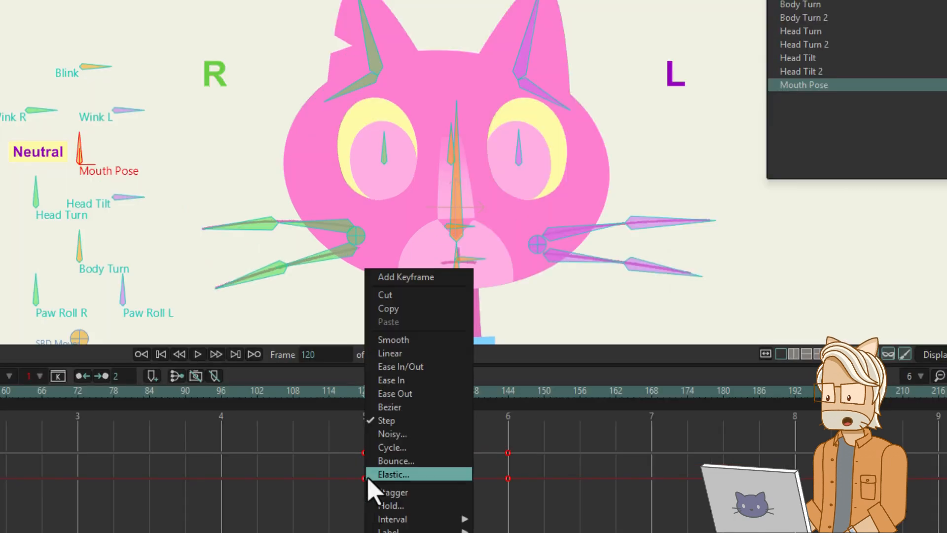
{"action": "left_click", "coordinate": [396, 339]}
{"action": "left_click", "coordinate": [356, 393]}
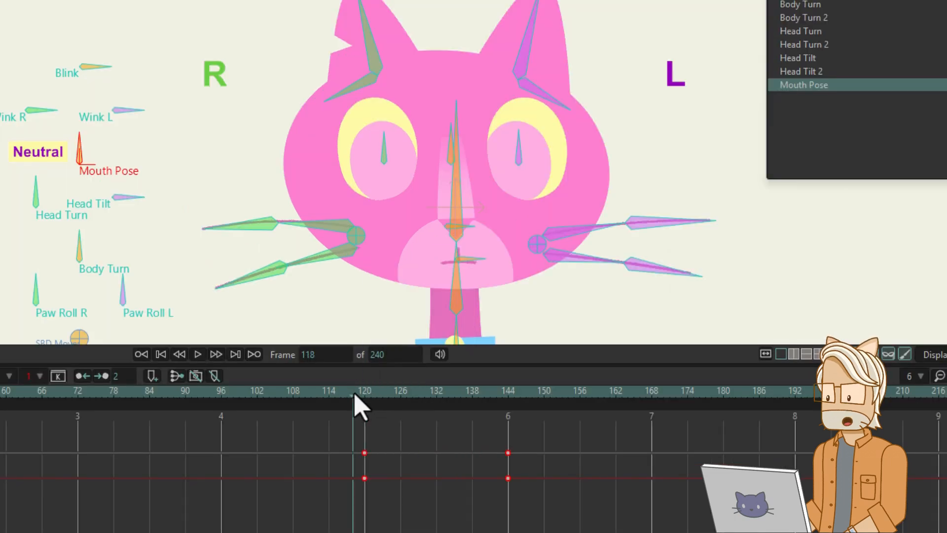
{"action": "left_click_drag", "start_coordinate": [357, 395], "coordinate": [350, 420]}
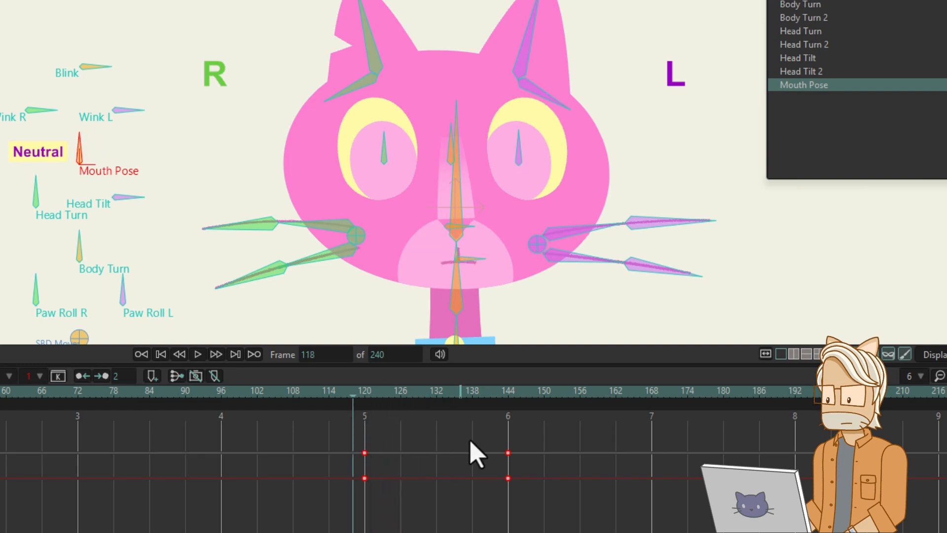
Set the Mouth Pose bone keys at frames 120 and 144 back to Step interpolation.
{"action": "left_click_drag", "start_coordinate": [521, 442], "coordinate": [363, 476]}
{"action": "right_click", "coordinate": [364, 477]}
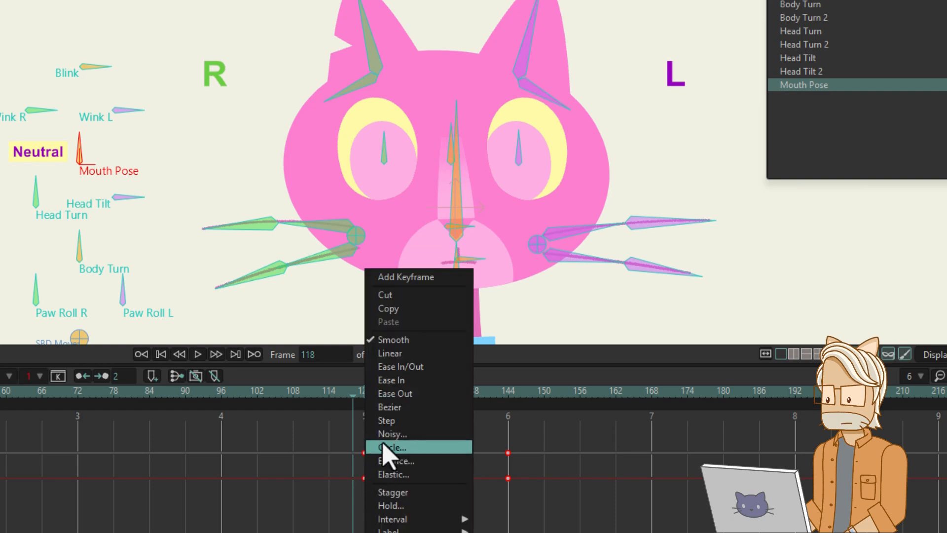
{"action": "left_click", "coordinate": [389, 422]}
Rotate the Mouth Pose bone to different mouth shapes at frames 129 and 136, and scrub through the keys to check them.
{"action": "left_click_drag", "start_coordinate": [357, 399], "coordinate": [420, 420]}
{"action": "left_click_drag", "start_coordinate": [83, 143], "coordinate": [112, 168]}
{"action": "left_click_drag", "start_coordinate": [425, 414], "coordinate": [458, 410]}
{"action": "left_click", "coordinate": [109, 165]}
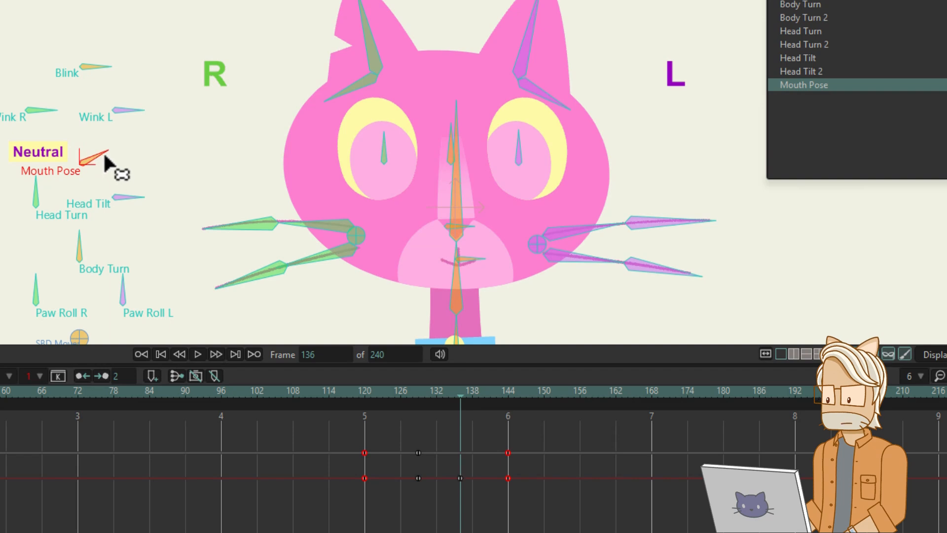
{"action": "left_click_drag", "start_coordinate": [108, 165], "coordinate": [103, 150]}
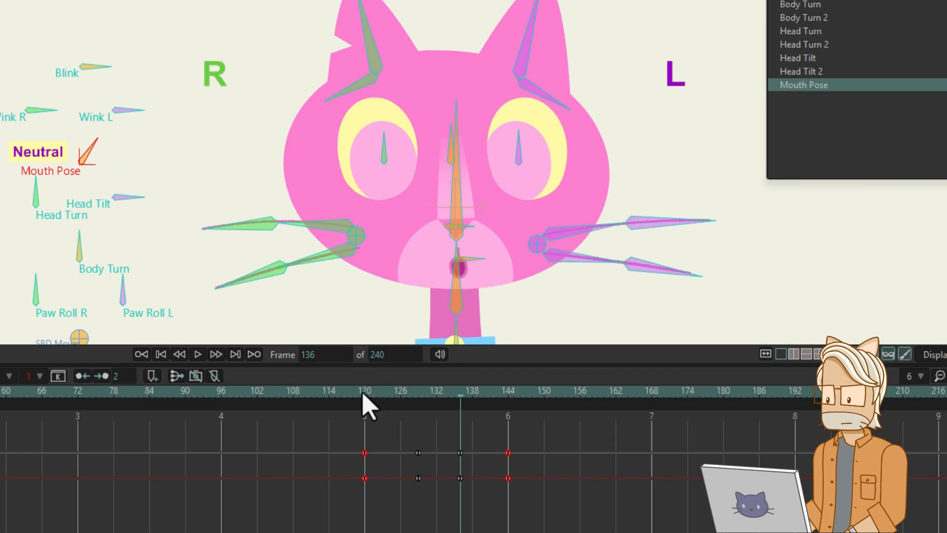
{"action": "left_click_drag", "start_coordinate": [444, 408], "coordinate": [380, 409]}
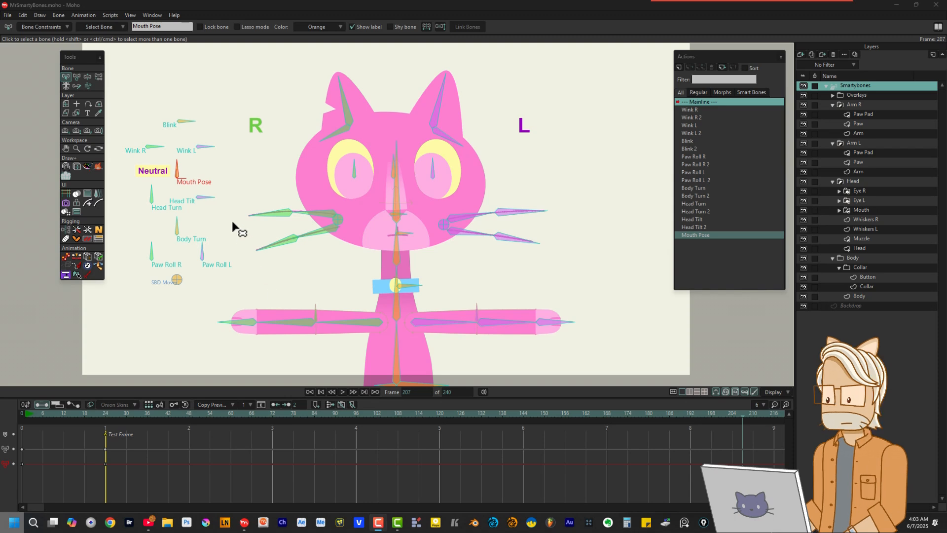
Open the Mouth Pose action and copy all of the Mouth layer's switch keyframes.
{"action": "left_click", "coordinate": [189, 170]}
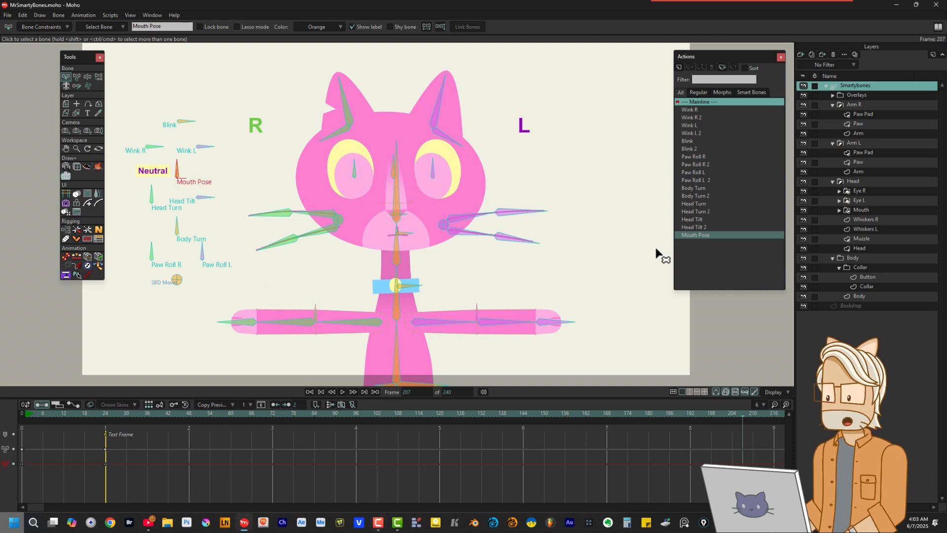
{"action": "double_click", "coordinate": [697, 233]}
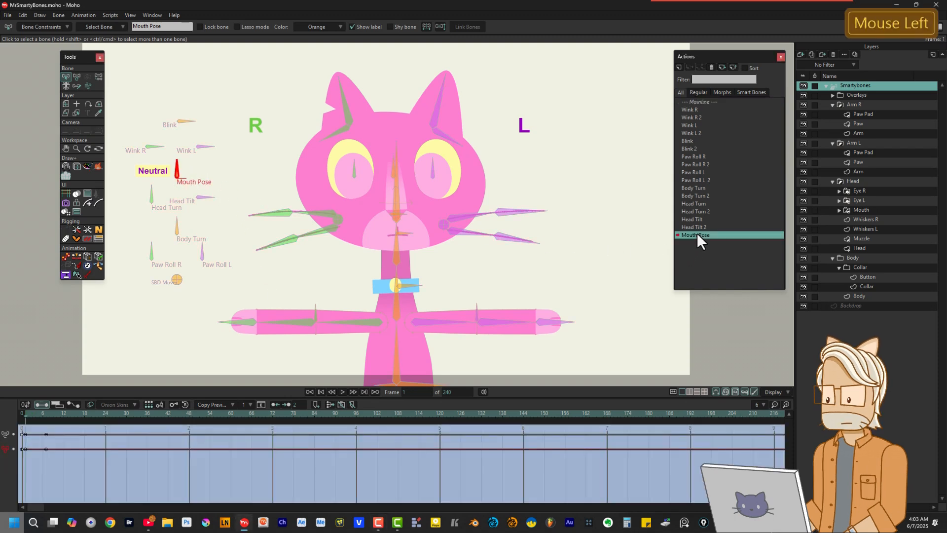
{"action": "left_click", "coordinate": [868, 209]}
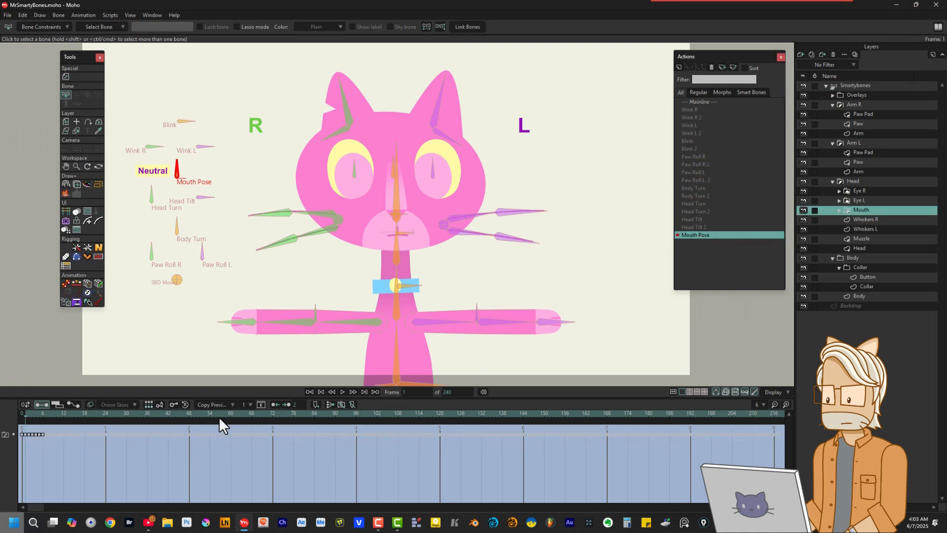
{"action": "left_click_drag", "start_coordinate": [19, 441], "coordinate": [51, 436]}
{"action": "key", "text": "ctrl+c"}
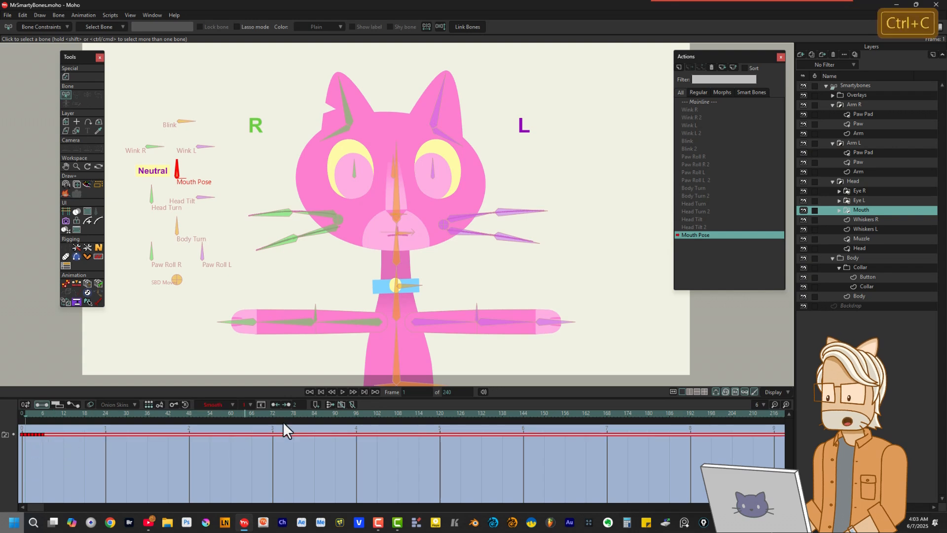
Paste the switch keyframes onto the Mouth Labels layer at frame 0 of the Mouth Pose action, and scrub to frame 6 to check the labels.
{"action": "left_click", "coordinate": [831, 95]}
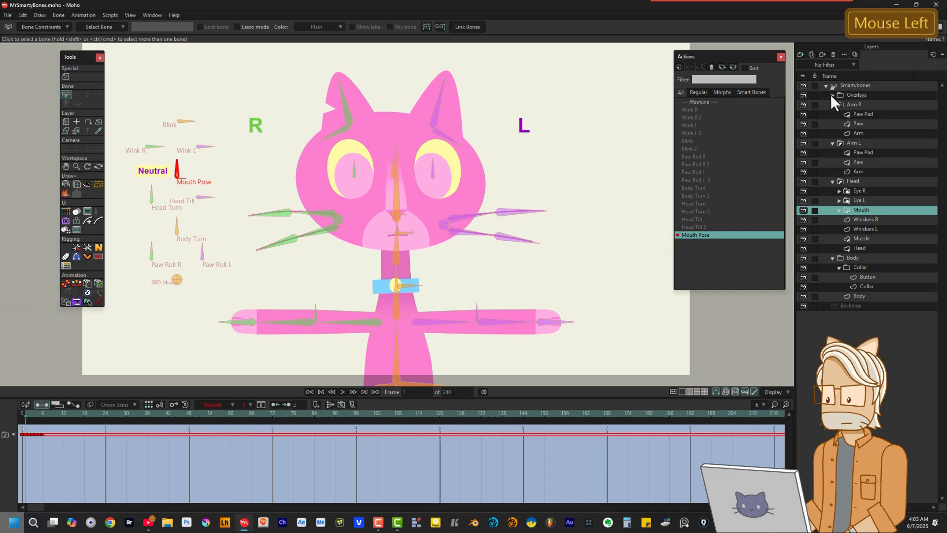
{"action": "left_click", "coordinate": [868, 125]}
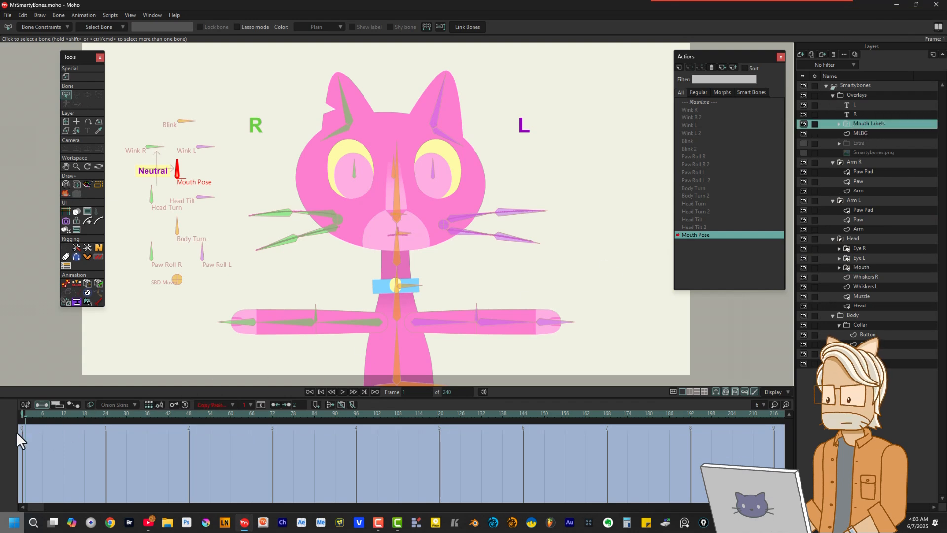
{"action": "left_click", "coordinate": [24, 415]}
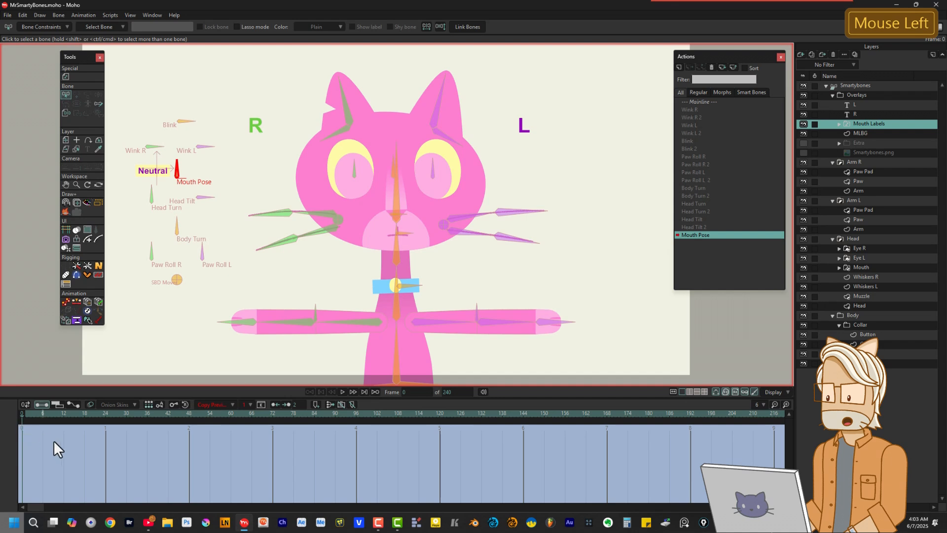
{"action": "key", "text": "ctrl+v"}
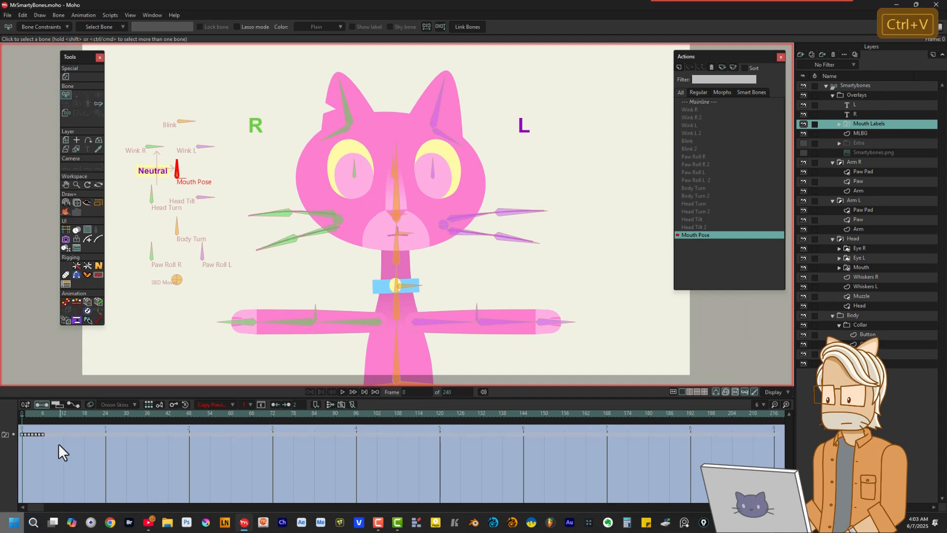
{"action": "left_click", "coordinate": [30, 413]}
{"action": "left_click_drag", "start_coordinate": [30, 413], "coordinate": [43, 416]}
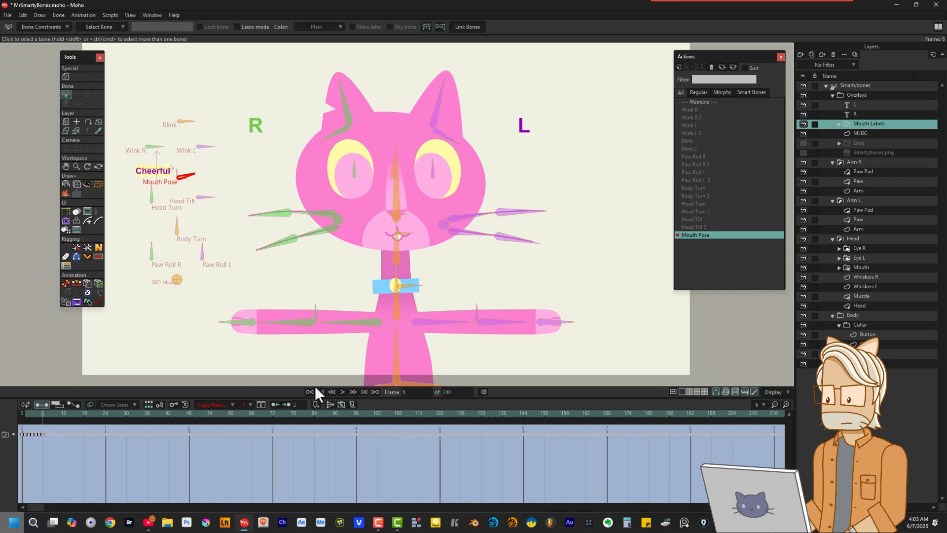
Return to the mainline, make Smartybones the active layer, and rotate the Mouth Pose bone to test the mouth shapes.
{"action": "left_click", "coordinate": [711, 101]}
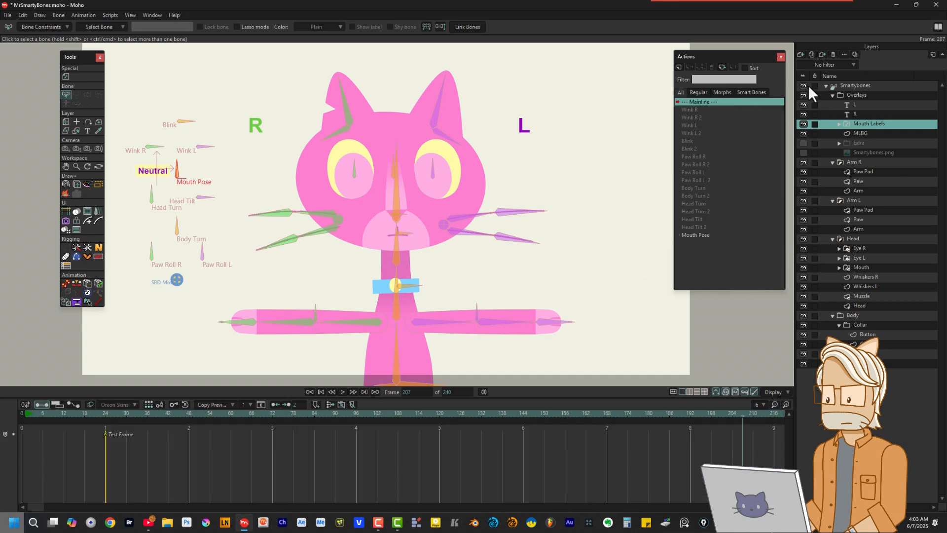
{"action": "left_click", "coordinate": [833, 84]}
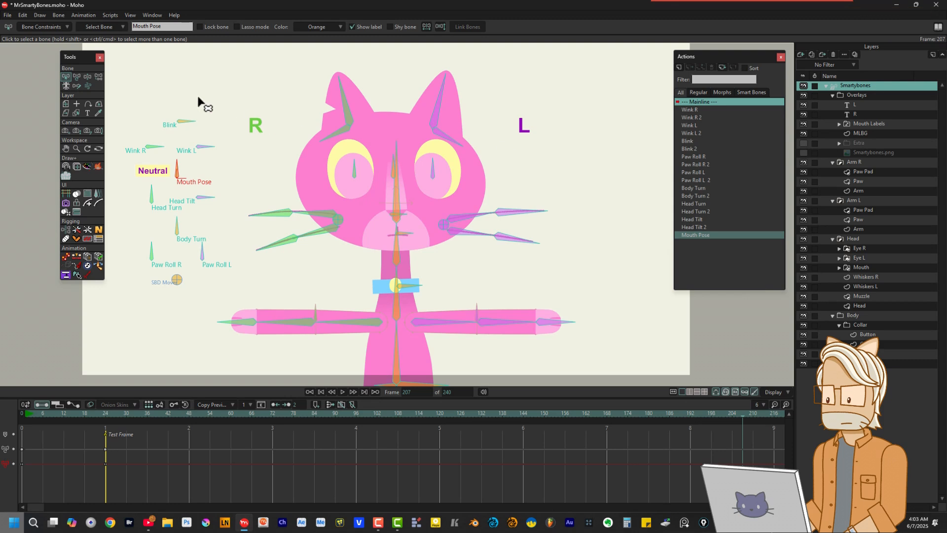
{"action": "left_click", "coordinate": [88, 76]}
{"action": "left_click_drag", "start_coordinate": [179, 164], "coordinate": [219, 189]}
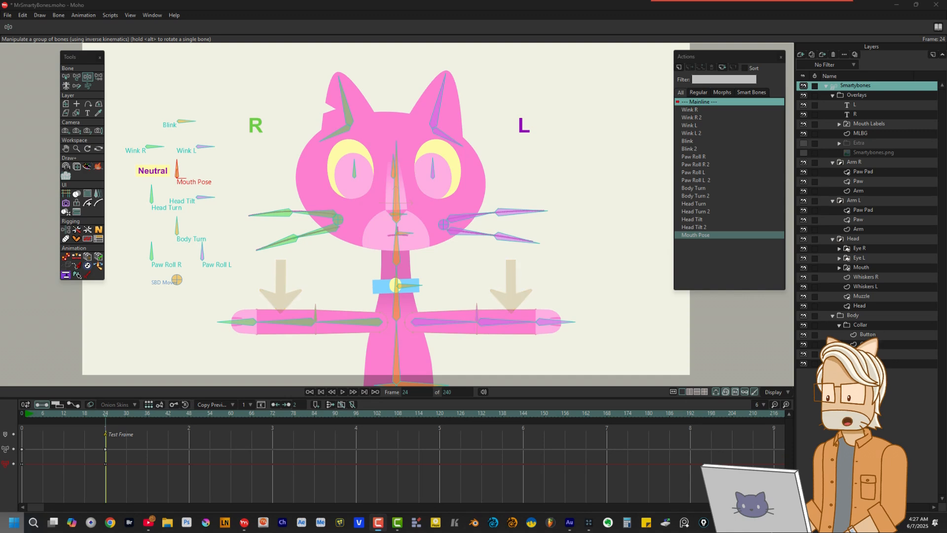
Delete the bone keyframes at the Test Frame marker and stay on frame 24.
{"action": "left_click_drag", "start_coordinate": [158, 439], "coordinate": [94, 478]}
{"action": "key", "text": "Delete"}
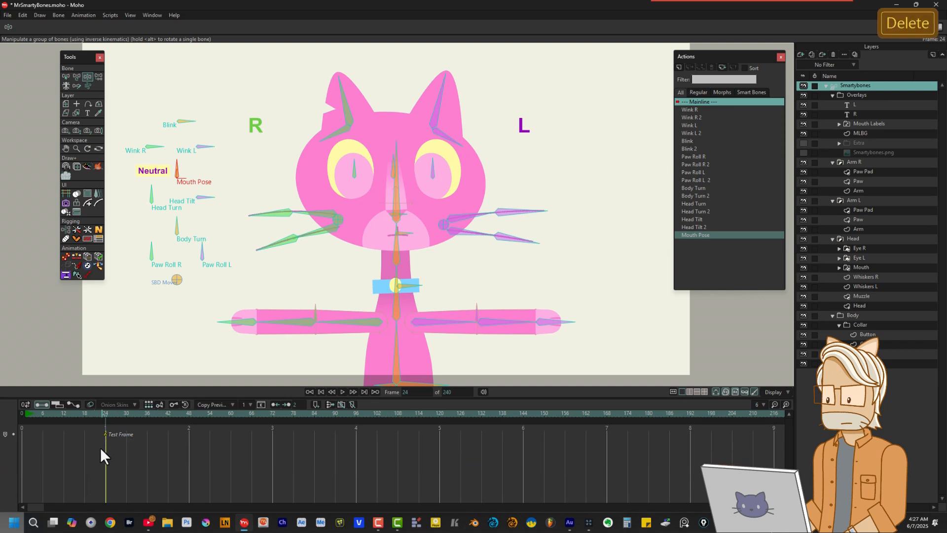
{"action": "left_click", "coordinate": [104, 416]}
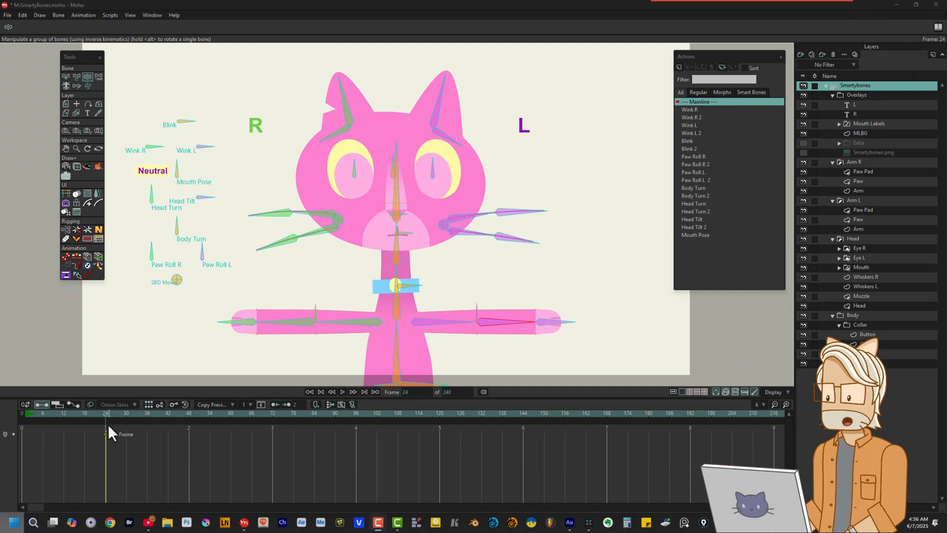
Bend both of the cat's forearms upward at frame 24 with the Manipulate Bones tool and save the project.
{"action": "left_click_drag", "start_coordinate": [280, 329], "coordinate": [350, 281]}
{"action": "left_click_drag", "start_coordinate": [511, 322], "coordinate": [452, 282]}
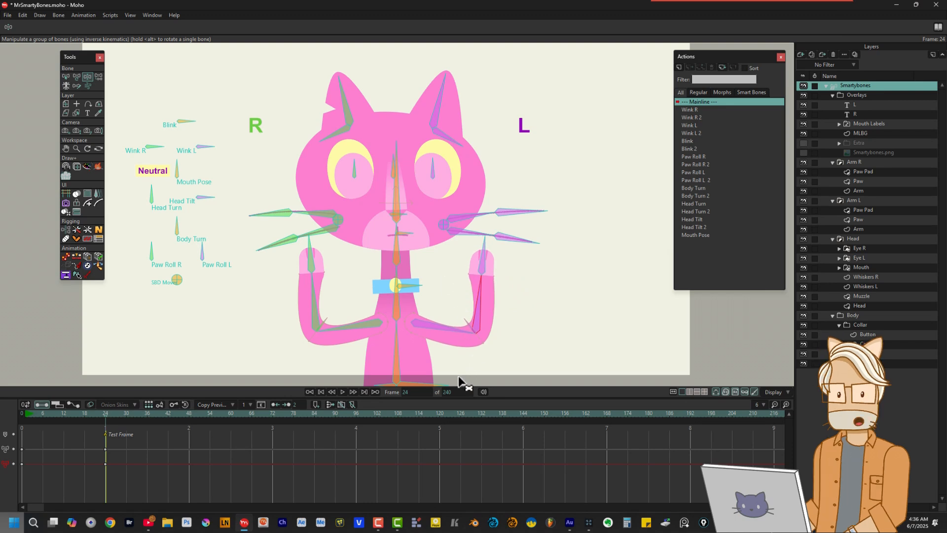
{"action": "key", "text": "ctrl+s"}
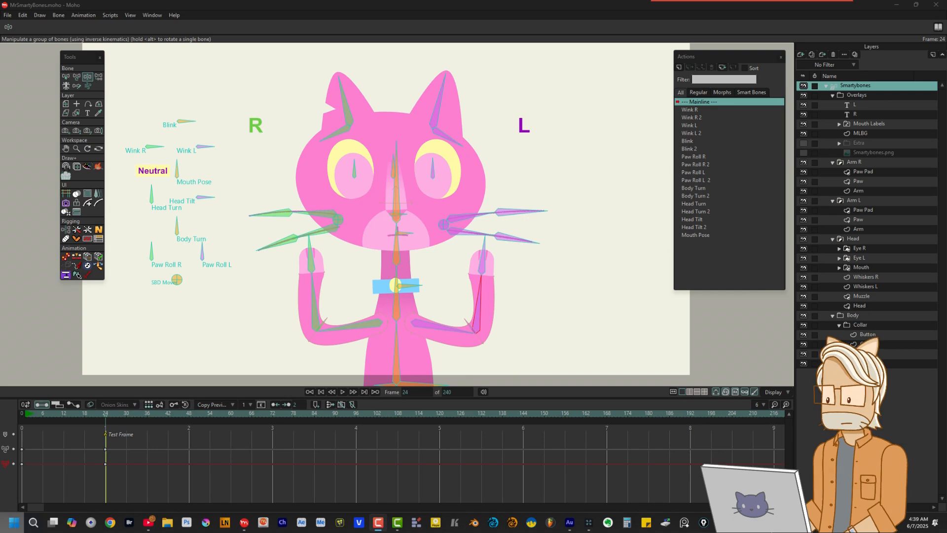
Create a smart bone action named ArmLo R for the cat's right forearm bone.
{"action": "left_click", "coordinate": [312, 292]}
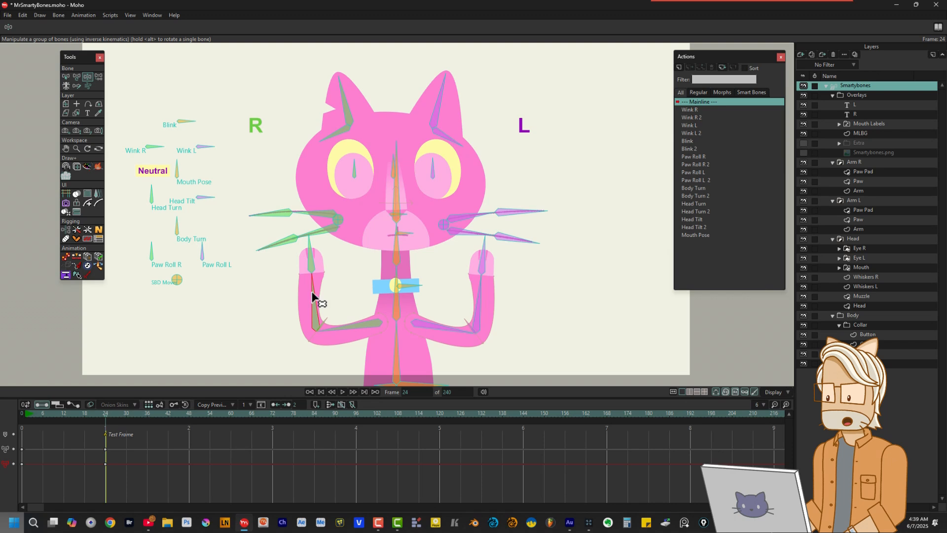
{"action": "left_click", "coordinate": [680, 64]}
{"action": "left_click", "coordinate": [476, 289]}
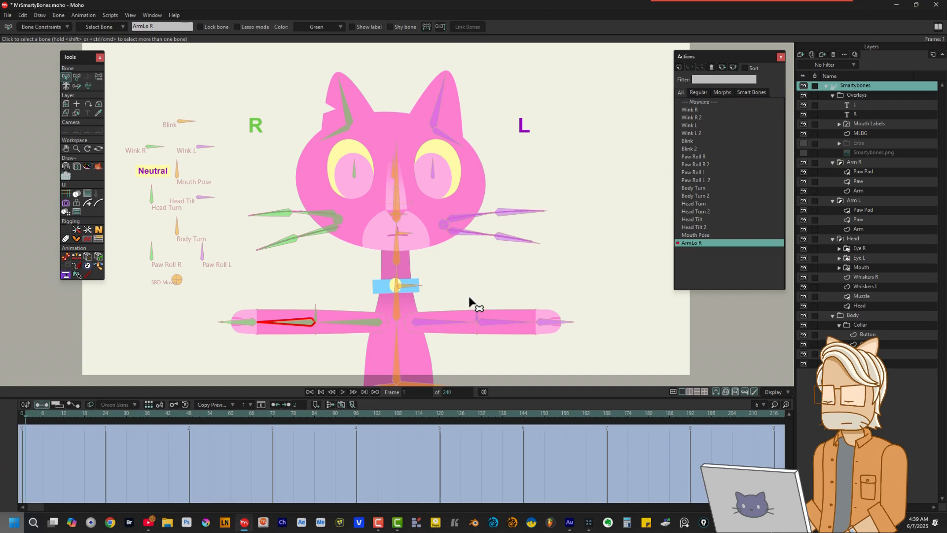
At frame 48 of the ArmLo R action, rotate the forearm bone upward to an angle of about 255.1°.
{"action": "left_click", "coordinate": [188, 414]}
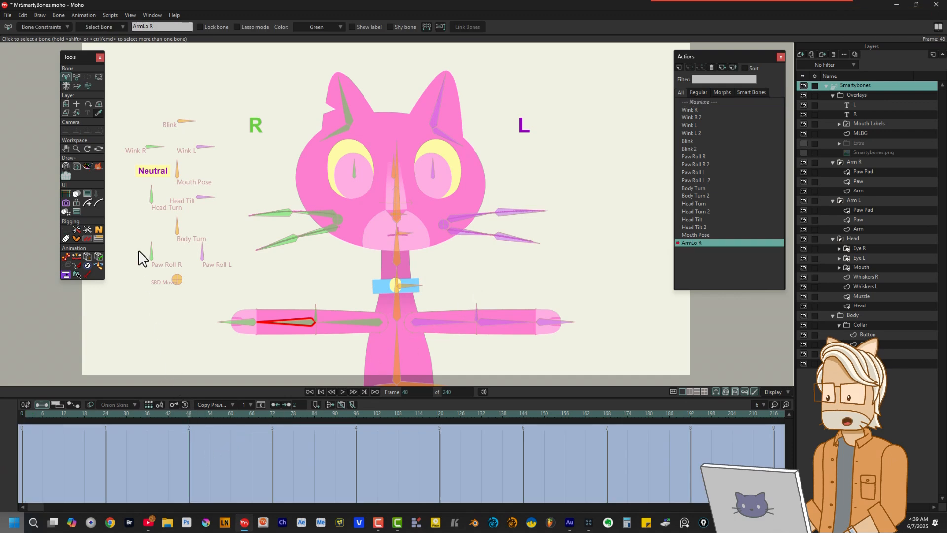
{"action": "left_click", "coordinate": [77, 77]}
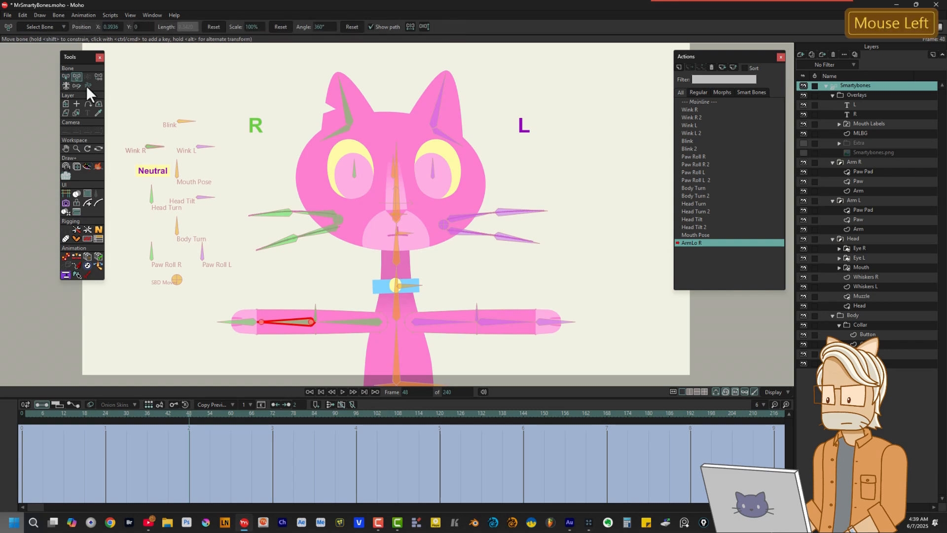
{"action": "left_click_drag", "start_coordinate": [276, 326], "coordinate": [335, 270]}
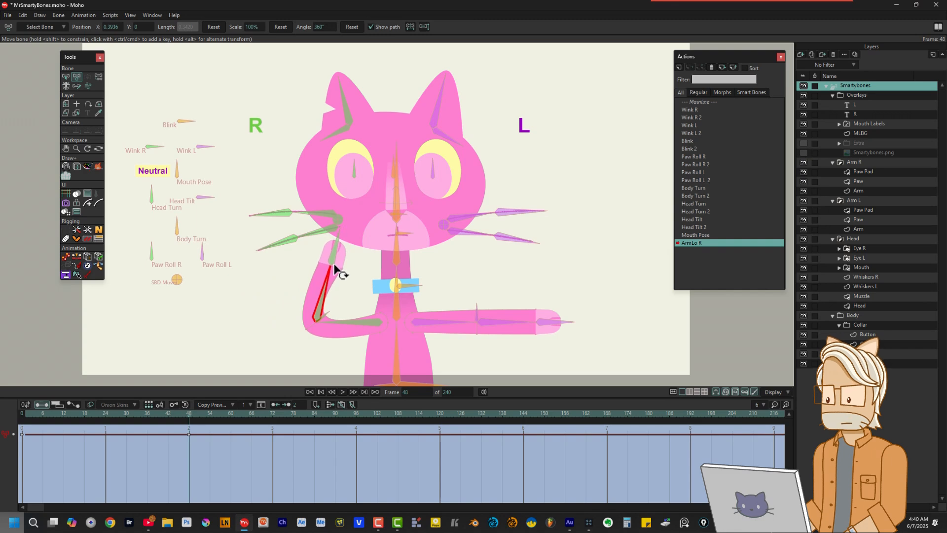
{"action": "left_click_drag", "start_coordinate": [335, 270], "coordinate": [334, 270]}
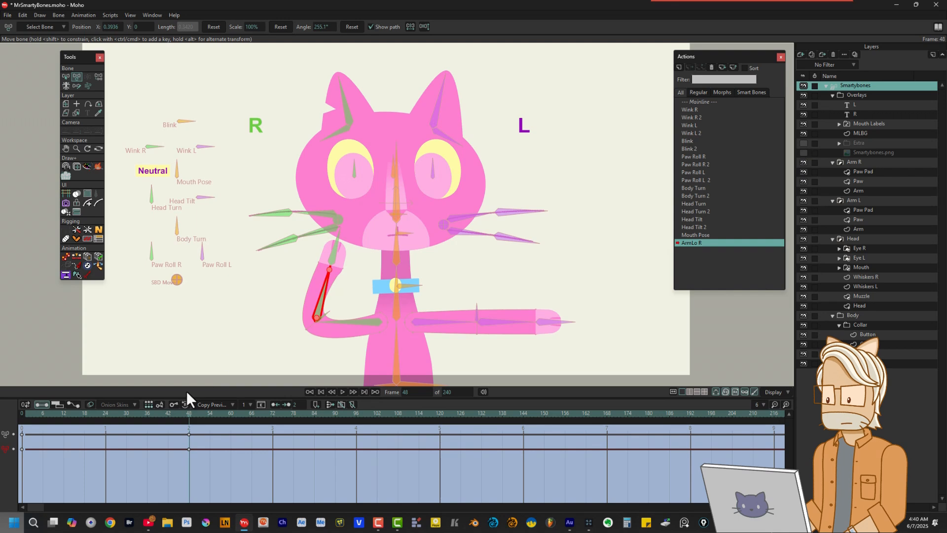
Add a forearm bone key at frame 1 and set the keys at frames 1 and 48 to Linear interpolation.
{"action": "left_click", "coordinate": [25, 447]}
{"action": "left_click_drag", "start_coordinate": [196, 441], "coordinate": [25, 454]}
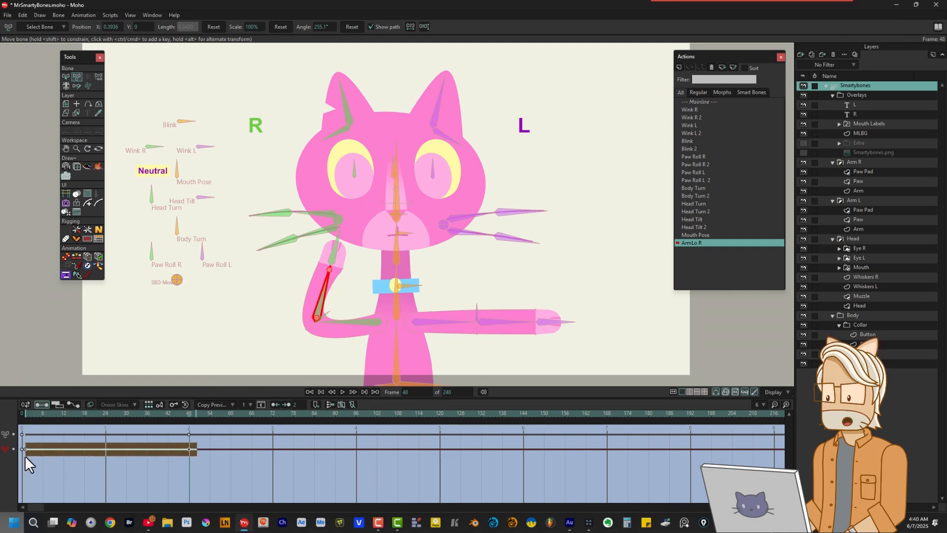
{"action": "right_click", "coordinate": [26, 448]}
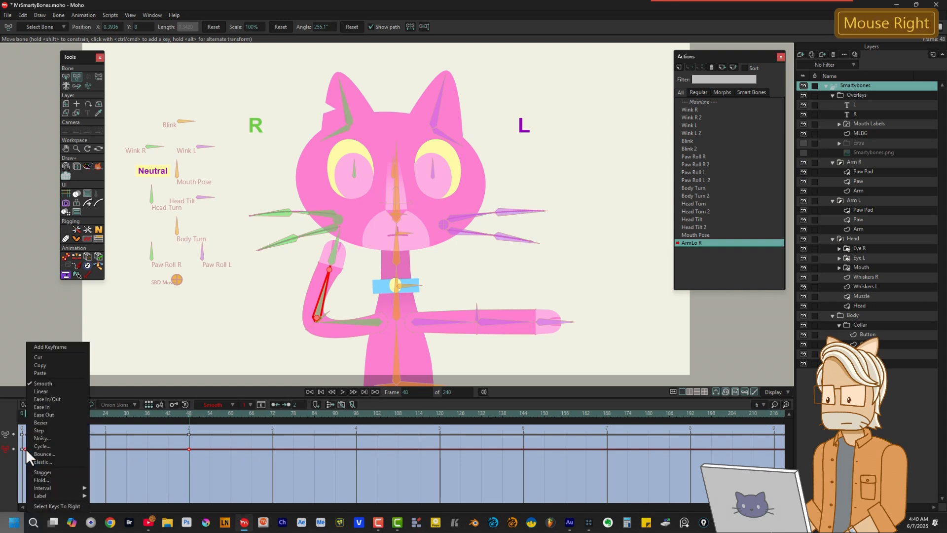
{"action": "left_click", "coordinate": [46, 392]}
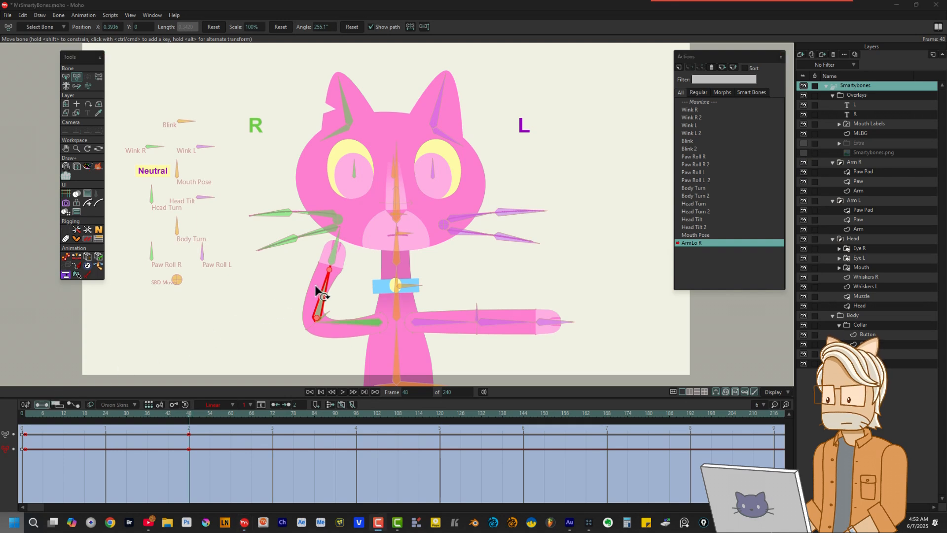
On the Arm layer inside Arm R, key the elbow points at frame 1 with smooth curvature of 0.30.
{"action": "right_click", "coordinate": [312, 288], "text": "alt"}
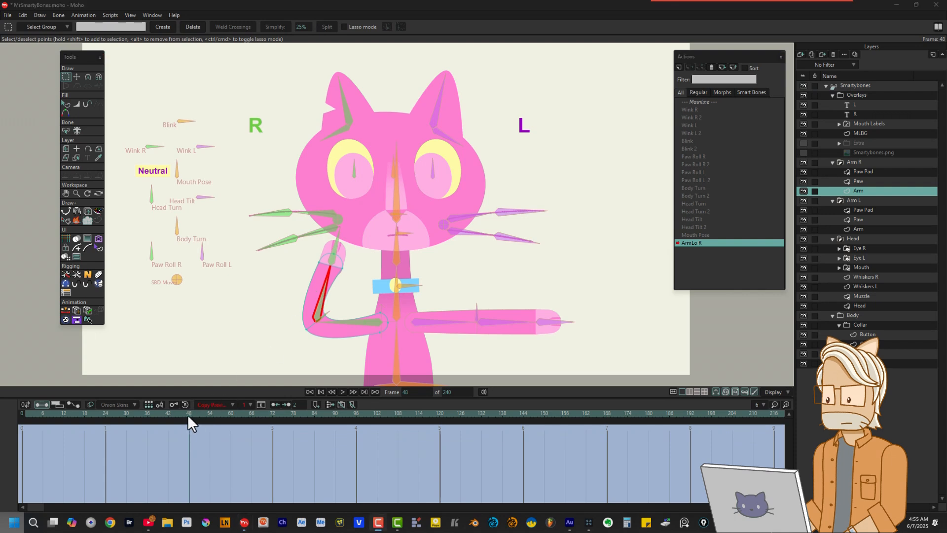
{"action": "left_click_drag", "start_coordinate": [187, 414], "coordinate": [25, 418]}
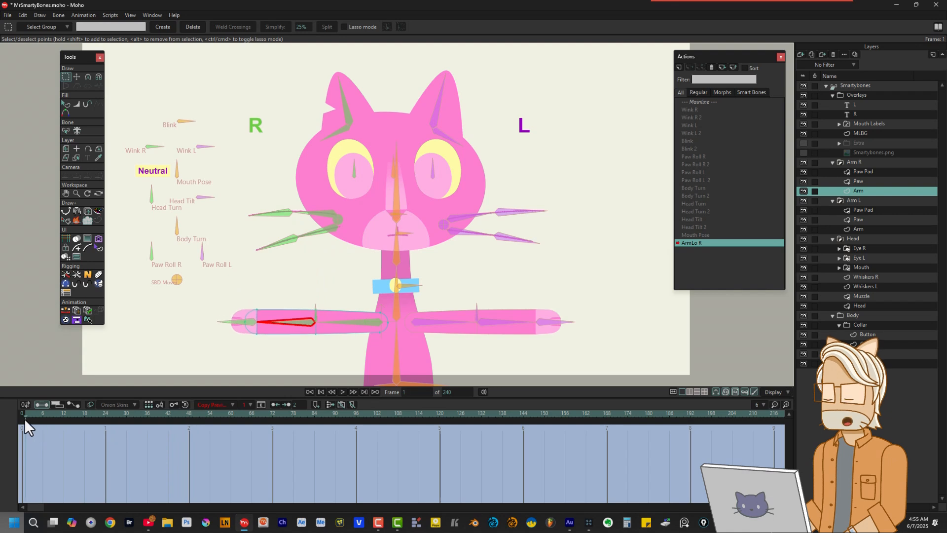
{"action": "left_click", "coordinate": [87, 77]}
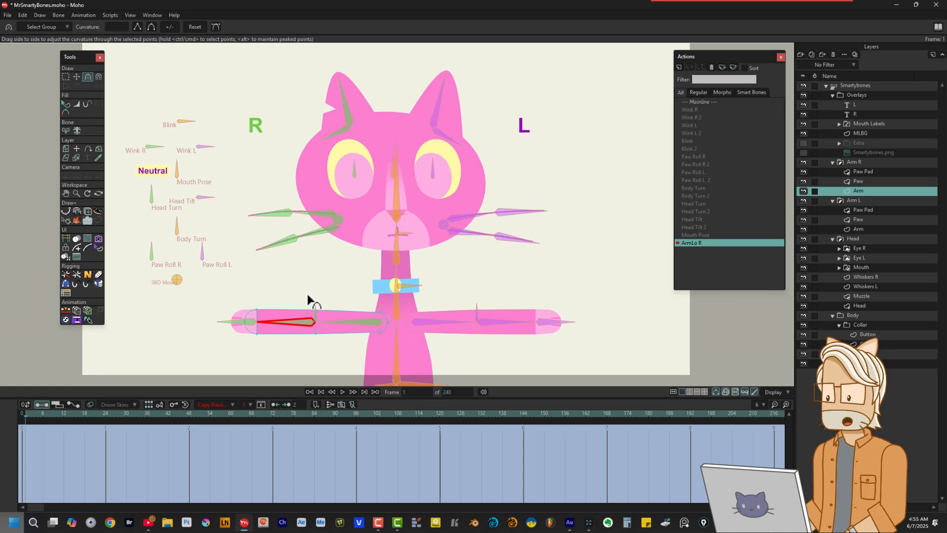
{"action": "left_click", "coordinate": [313, 320], "text": "ctrl"}
{"action": "left_click_drag", "start_coordinate": [314, 320], "coordinate": [331, 344]}
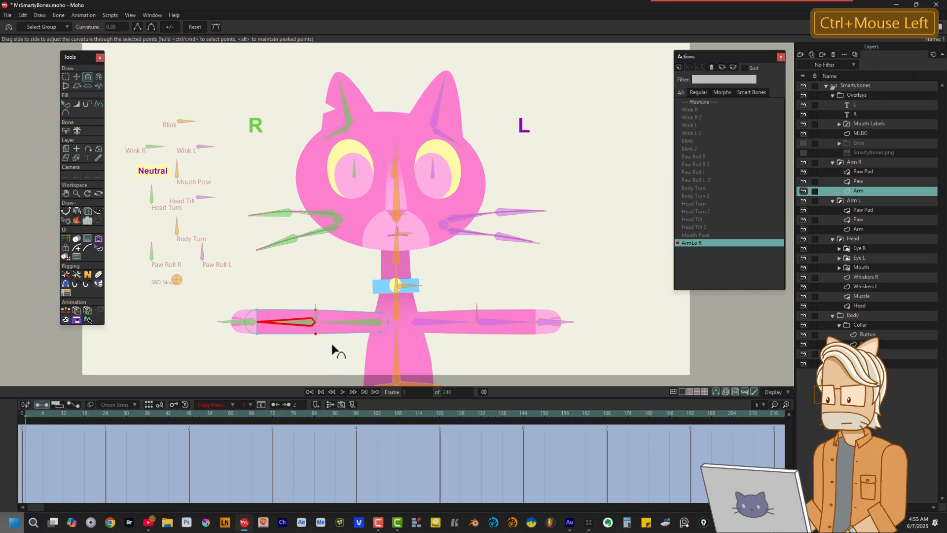
{"action": "left_click", "coordinate": [150, 27]}
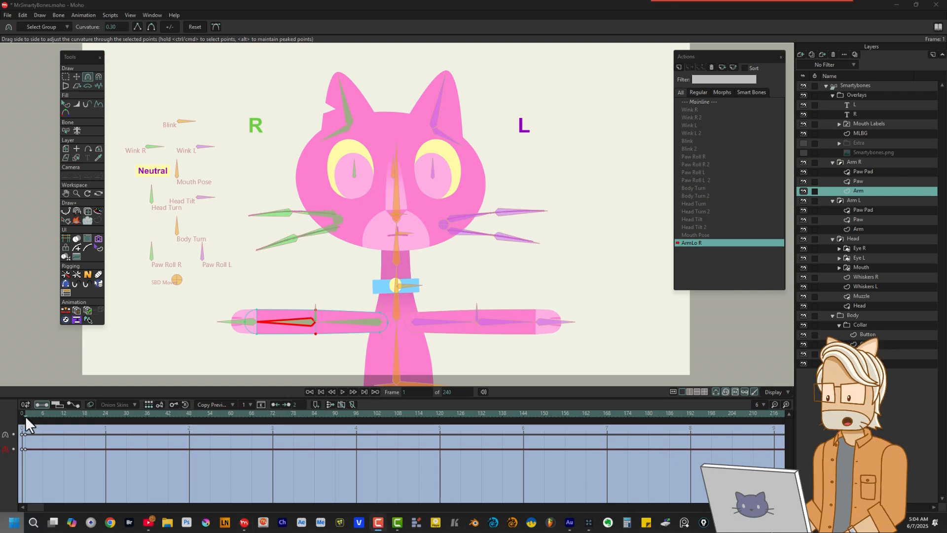
At frame 24 of the ArmLo R action, peak the inner elbow point by setting its curvature to 0.
{"action": "left_click_drag", "start_coordinate": [25, 415], "coordinate": [106, 422]}
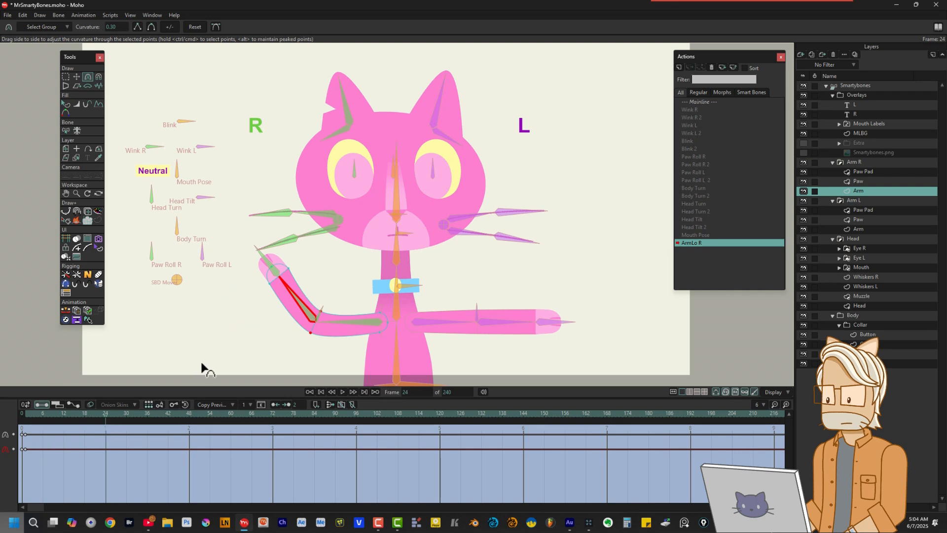
{"action": "left_click", "coordinate": [249, 324], "text": "ctrl"}
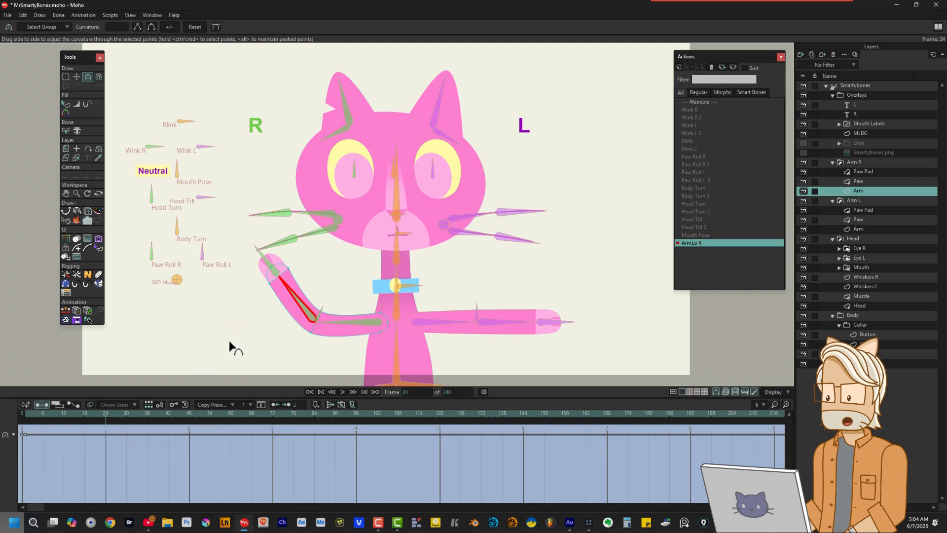
{"action": "left_click_drag", "start_coordinate": [313, 292], "coordinate": [331, 324]}
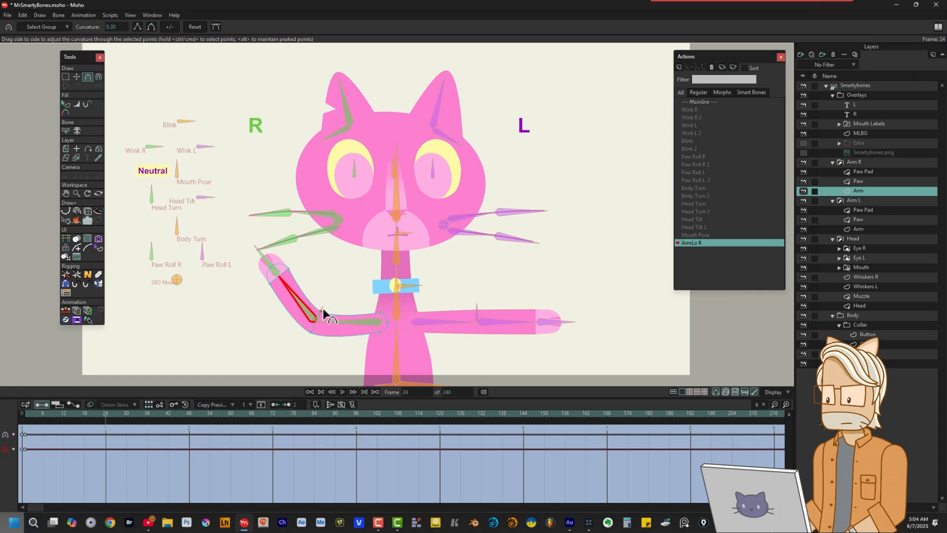
{"action": "left_click", "coordinate": [137, 29]}
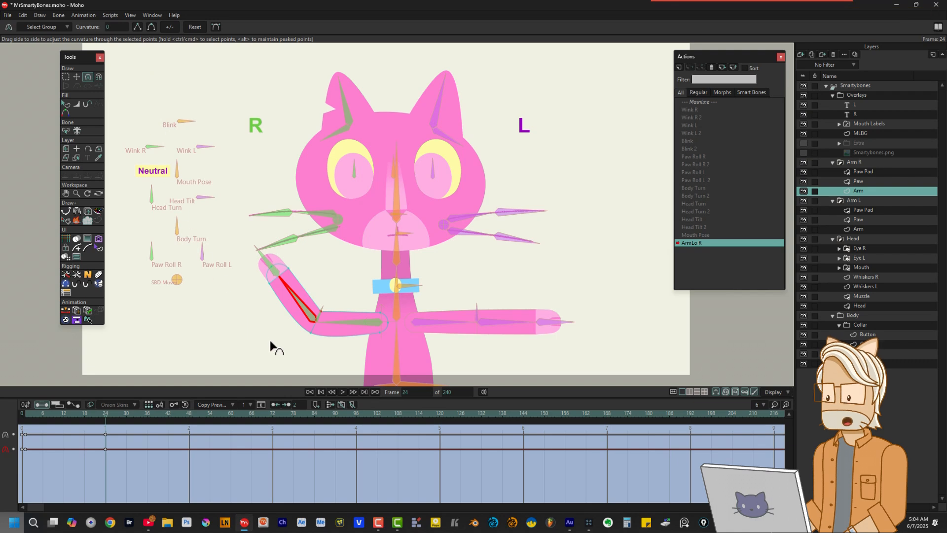
Adjust the outer elbow point's curvature to about 0.2243 and move the frame 24 curvature keys to frame 12.
{"action": "left_click", "coordinate": [311, 333]}
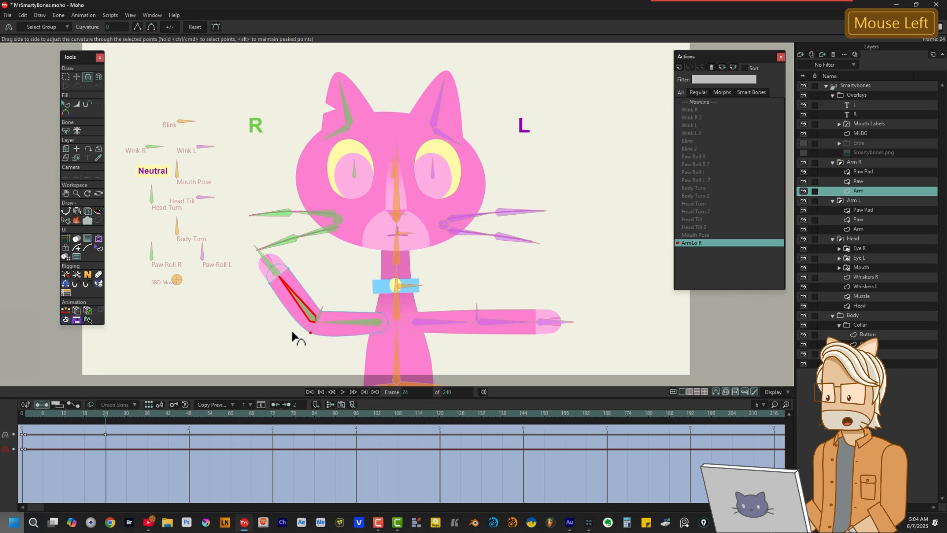
{"action": "left_click_drag", "start_coordinate": [251, 333], "coordinate": [275, 355]}
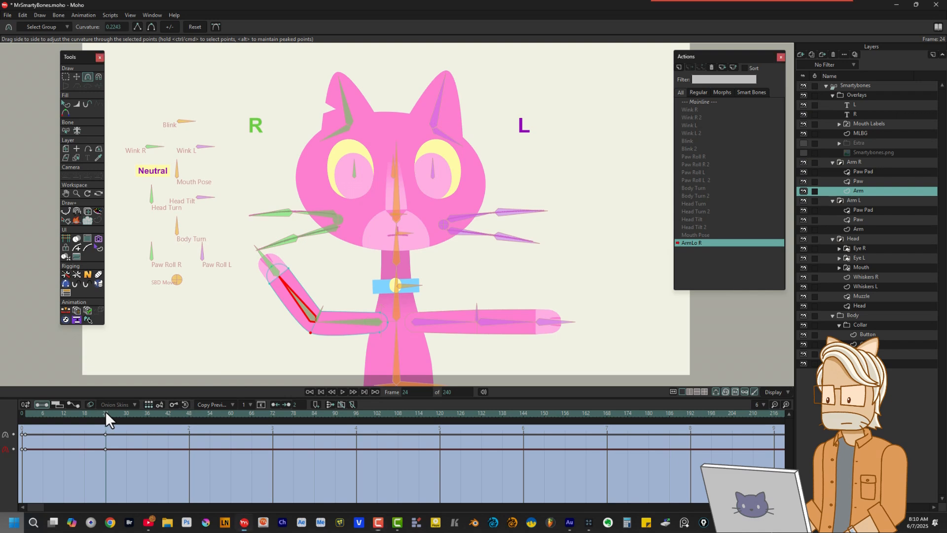
{"action": "left_click_drag", "start_coordinate": [105, 411], "coordinate": [63, 450]}
At frame 48, adjust the outer elbow point's curvature to round the fully bent elbow.
{"action": "left_click_drag", "start_coordinate": [105, 413], "coordinate": [188, 422]}
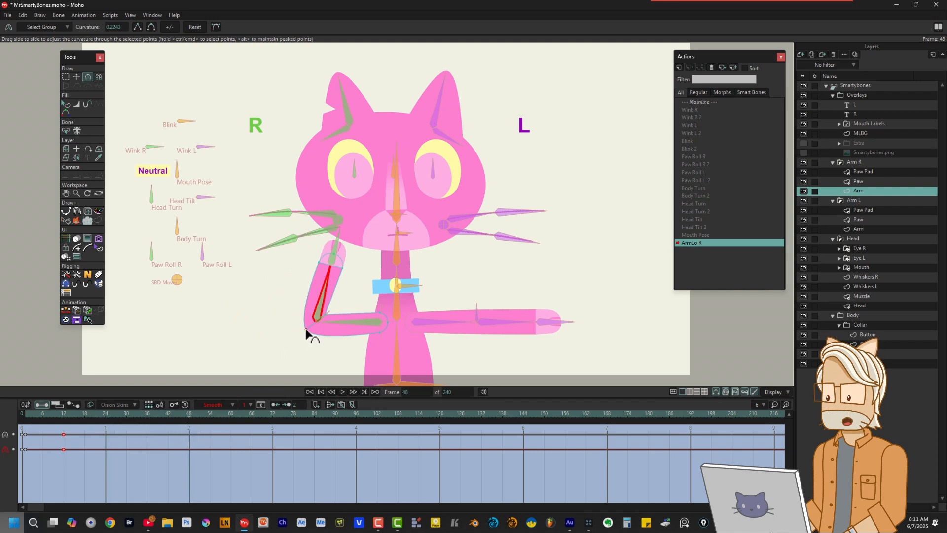
{"action": "mouse_move", "coordinate": [305, 329]}
{"action": "left_mouse_down"}
{"action": "mouse_move", "coordinate": [338, 348]}
{"action": "mouse_move", "coordinate": [310, 327]}
{"action": "left_mouse_up"}
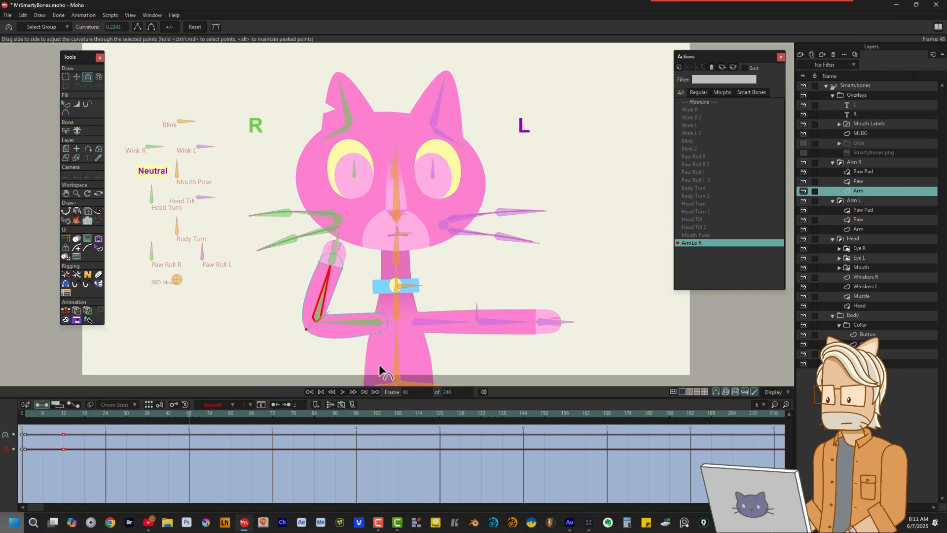
{"action": "right_click", "coordinate": [339, 364]}
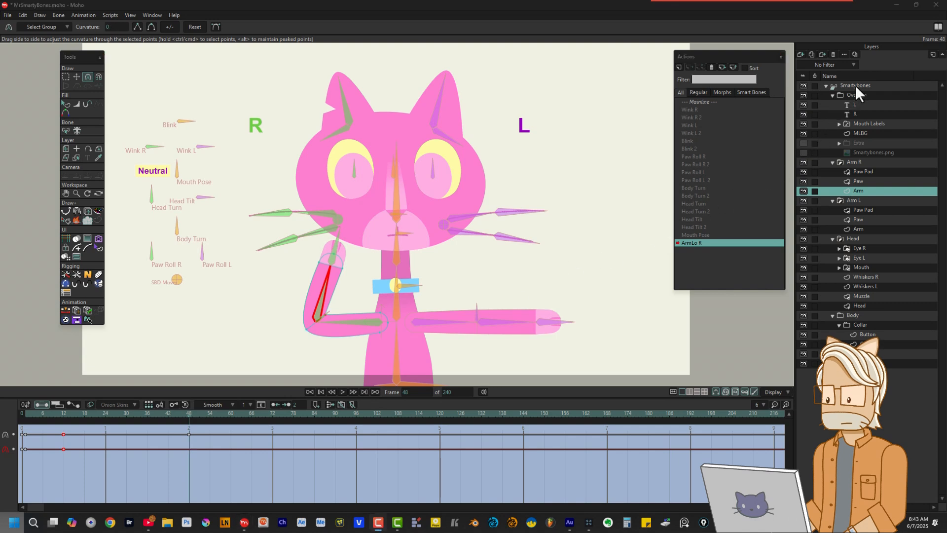
Reselect the Smartybones layer and create a second smart bone action named ArmLo R 2 for the right forearm bone.
{"action": "left_click", "coordinate": [856, 84]}
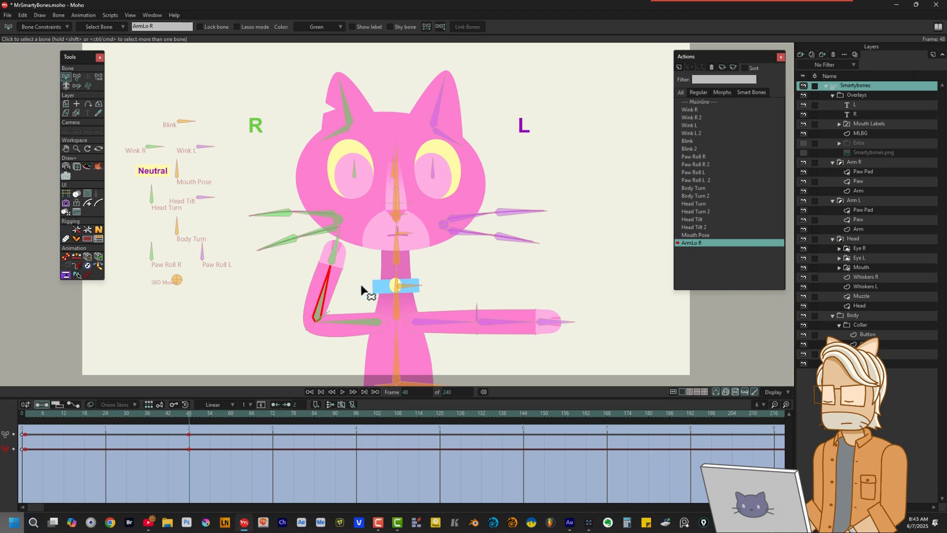
{"action": "left_click", "coordinate": [679, 67]}
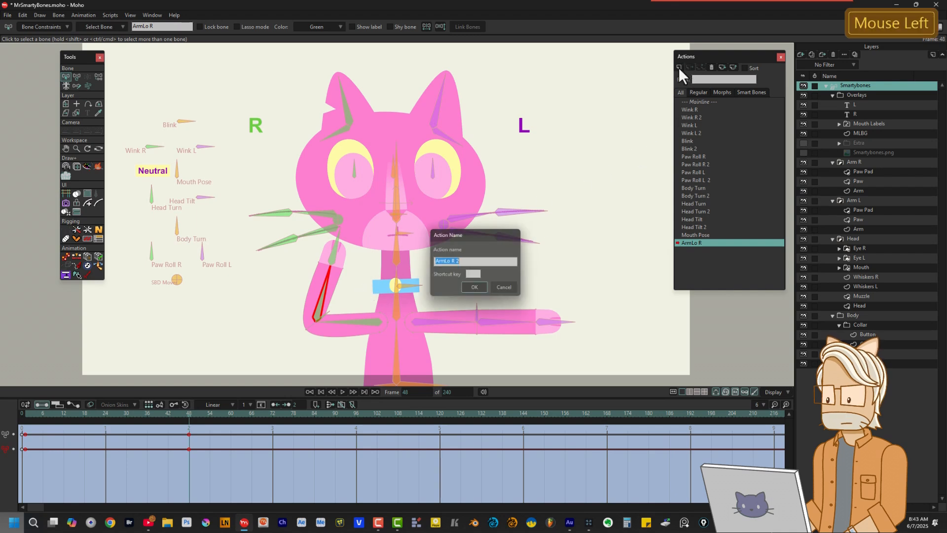
{"action": "left_click", "coordinate": [476, 294]}
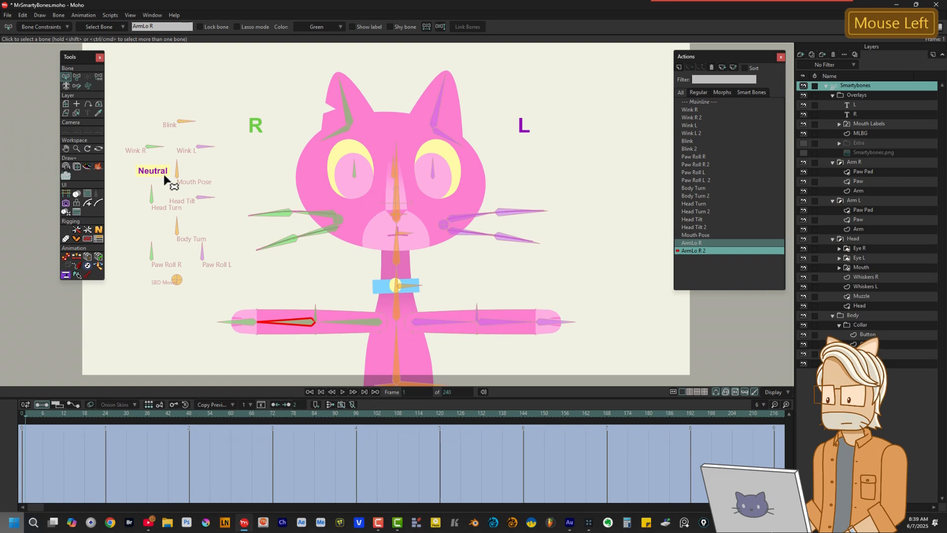
At frame 48 of the ArmLo R 2 action, rotate the right forearm bone straight down to an angle of about 454.7°.
{"action": "left_click", "coordinate": [77, 77]}
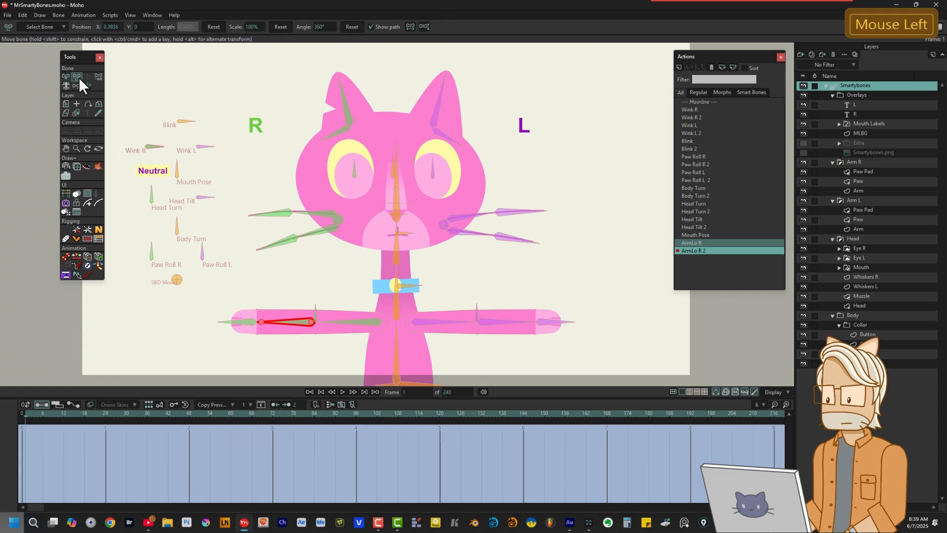
{"action": "left_click", "coordinate": [189, 415]}
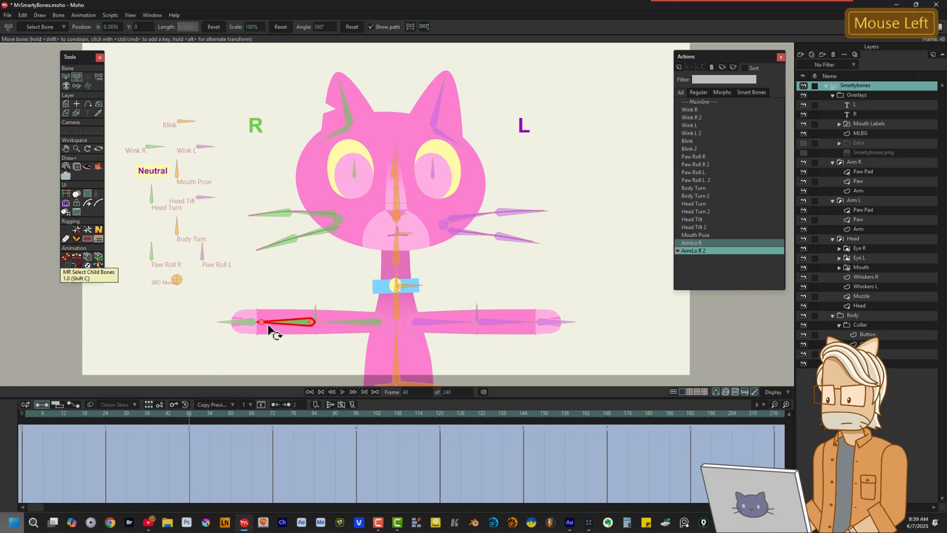
{"action": "left_click_drag", "start_coordinate": [274, 325], "coordinate": [323, 377]}
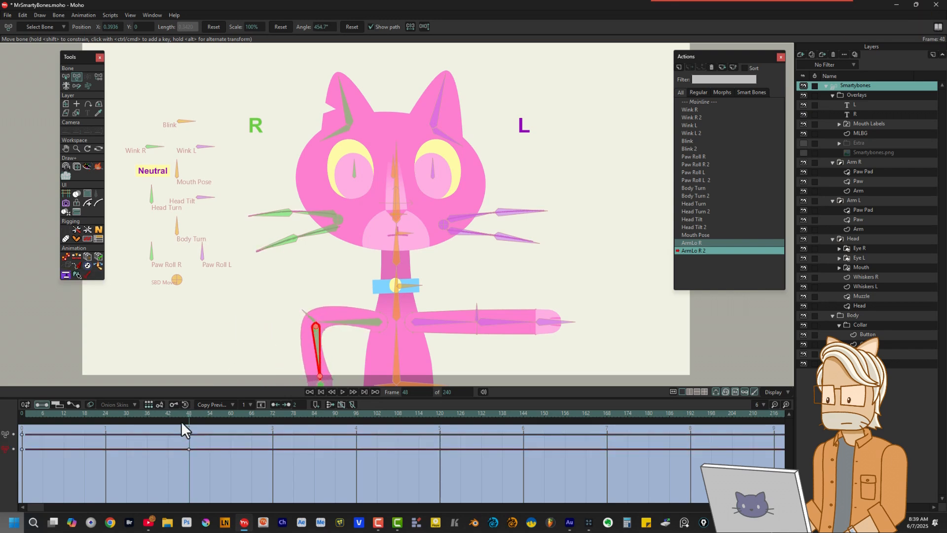
Key the right forearm bone's rotation at frame 1 and set its frame 1 and frame 48 keys to Linear interpolation.
{"action": "left_click_drag", "start_coordinate": [182, 417], "coordinate": [27, 422]}
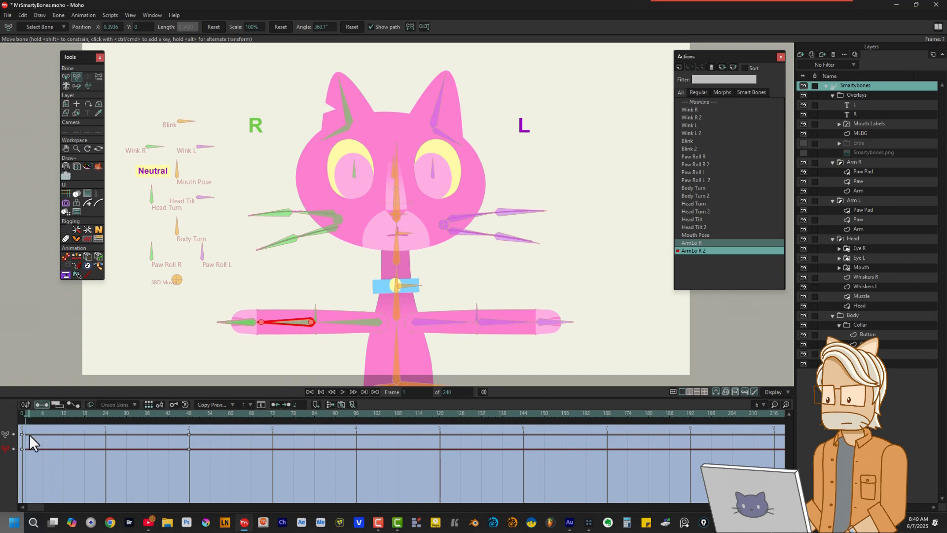
{"action": "left_click", "coordinate": [25, 446]}
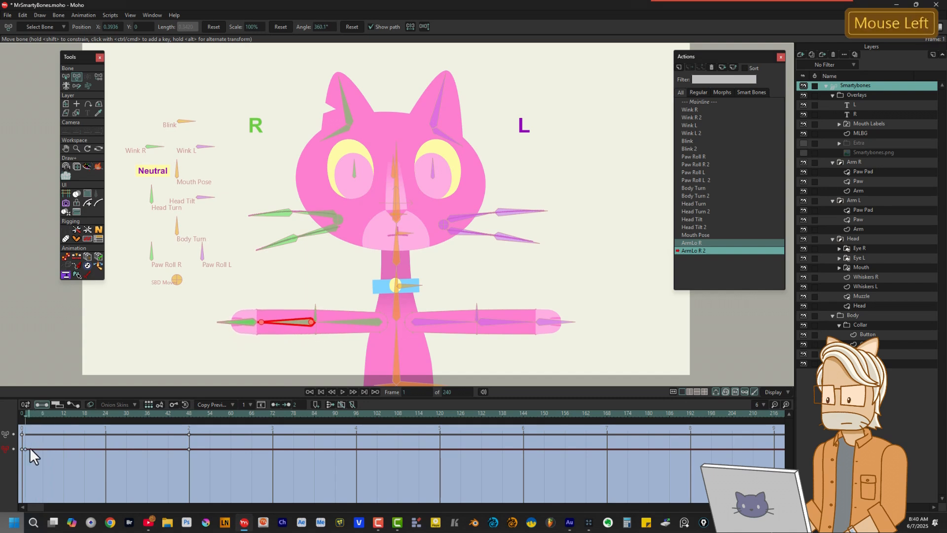
{"action": "left_click_drag", "start_coordinate": [205, 445], "coordinate": [26, 456]}
{"action": "right_click", "coordinate": [25, 448]}
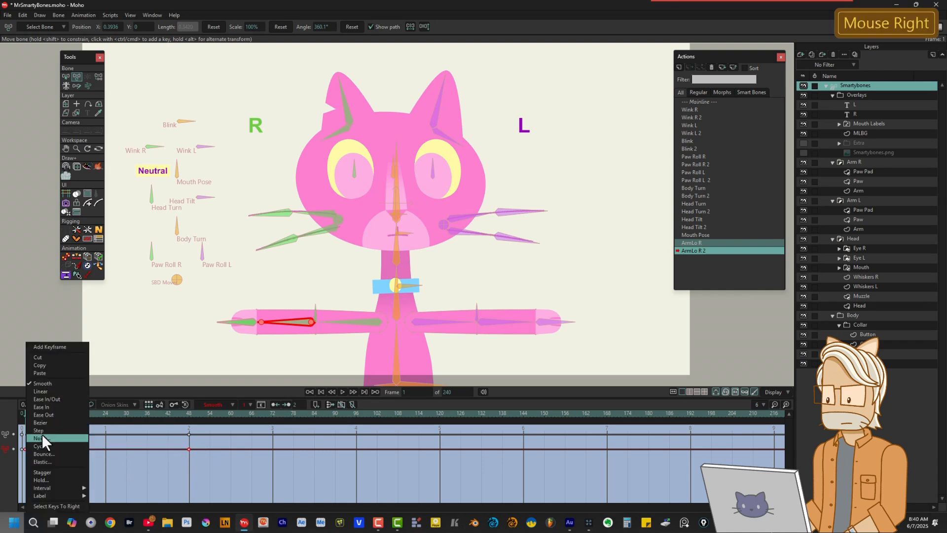
{"action": "left_click", "coordinate": [60, 393]}
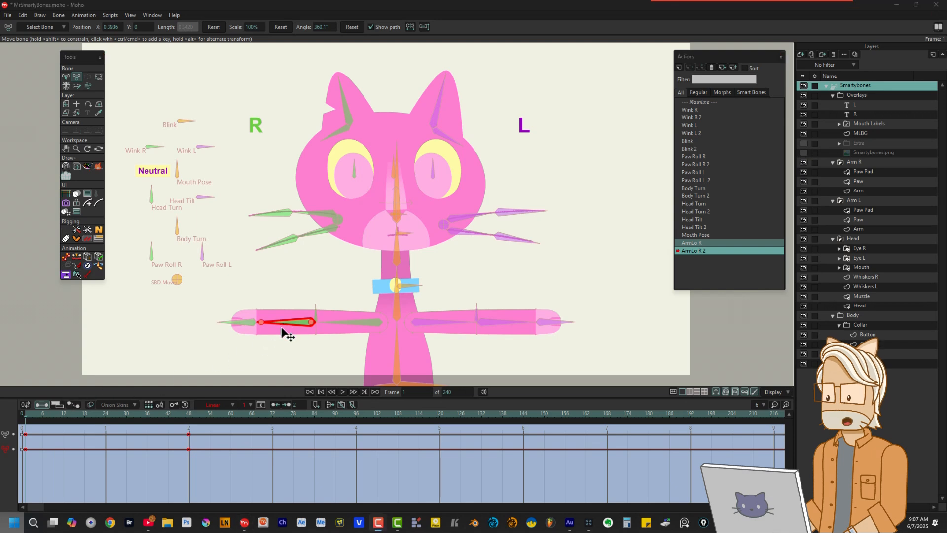
On the right arm's vector layer, select both elbow points and key their curvature at 0.30 on frame 1.
{"action": "right_click", "coordinate": [281, 332], "text": "alt"}
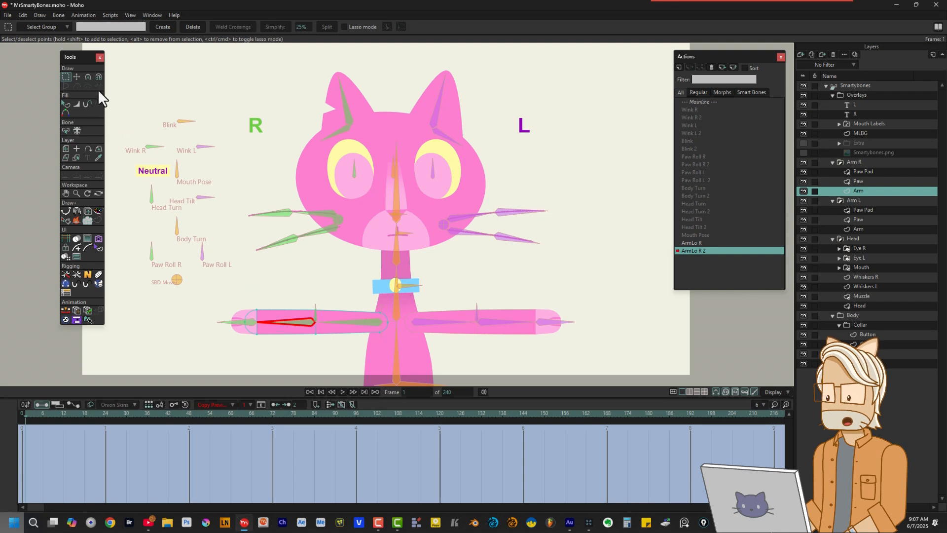
{"action": "left_click", "coordinate": [88, 76]}
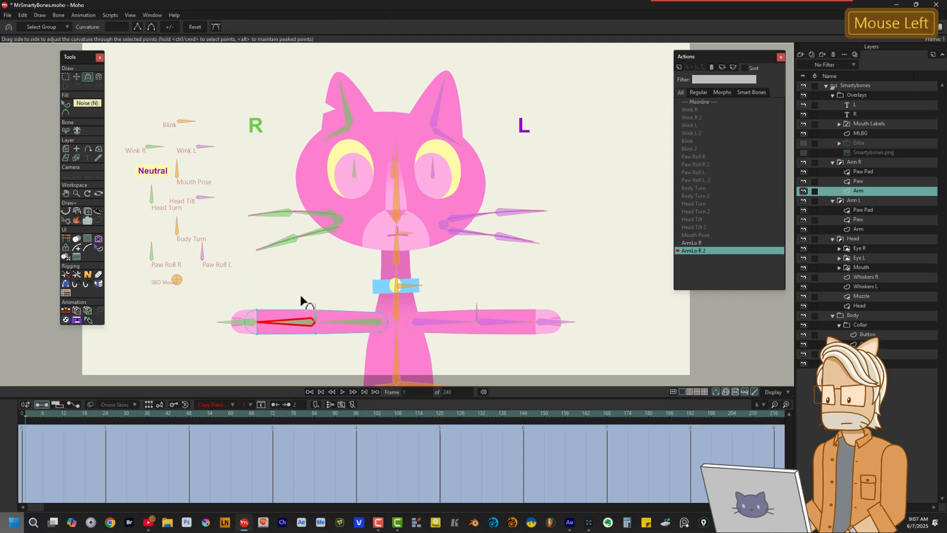
{"action": "left_click_drag", "start_coordinate": [302, 297], "coordinate": [340, 359]}
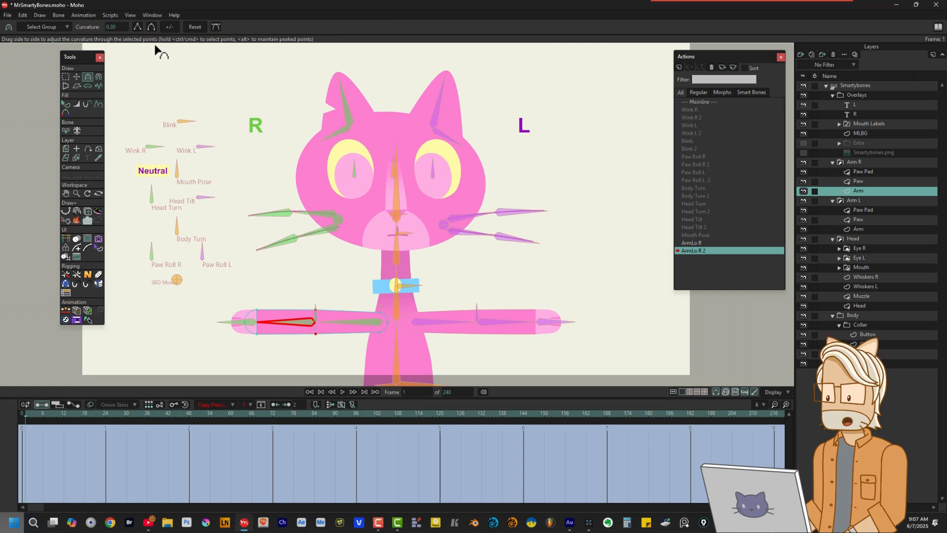
{"action": "left_click", "coordinate": [151, 28]}
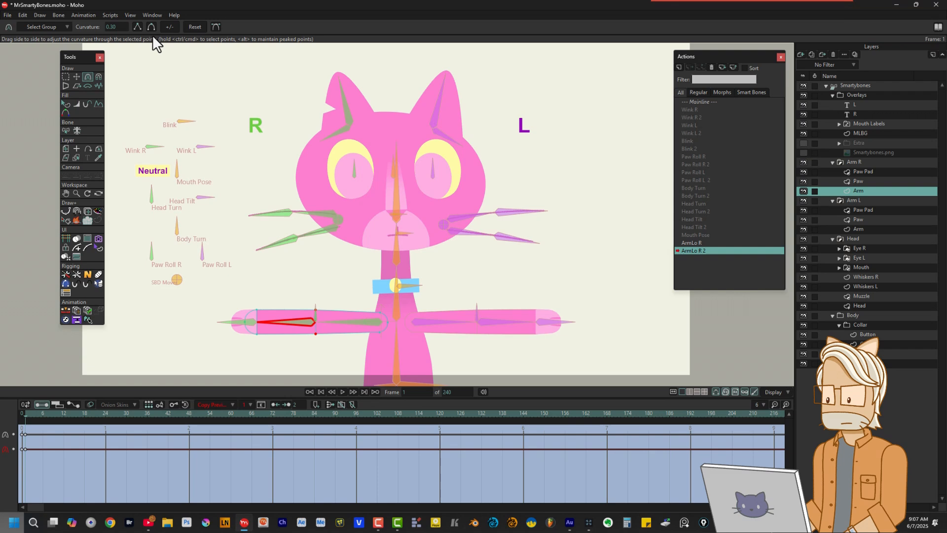
At frame 12, peak the right arm's inner (lower) elbow point by setting its curvature to 0.
{"action": "left_click_drag", "start_coordinate": [38, 416], "coordinate": [63, 416]}
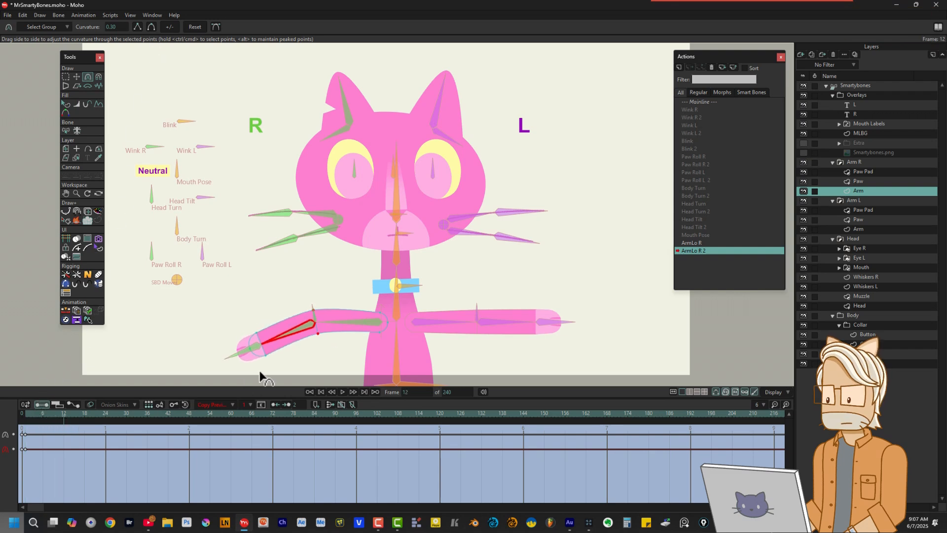
{"action": "left_click", "coordinate": [319, 363], "text": "ctrl"}
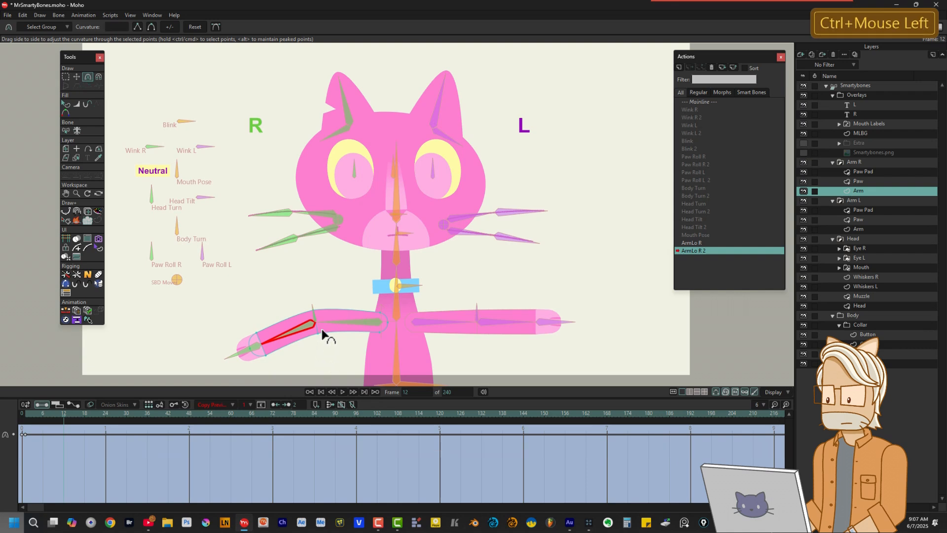
{"action": "left_click", "coordinate": [319, 344], "text": "ctrl"}
{"action": "left_click", "coordinate": [138, 26]}
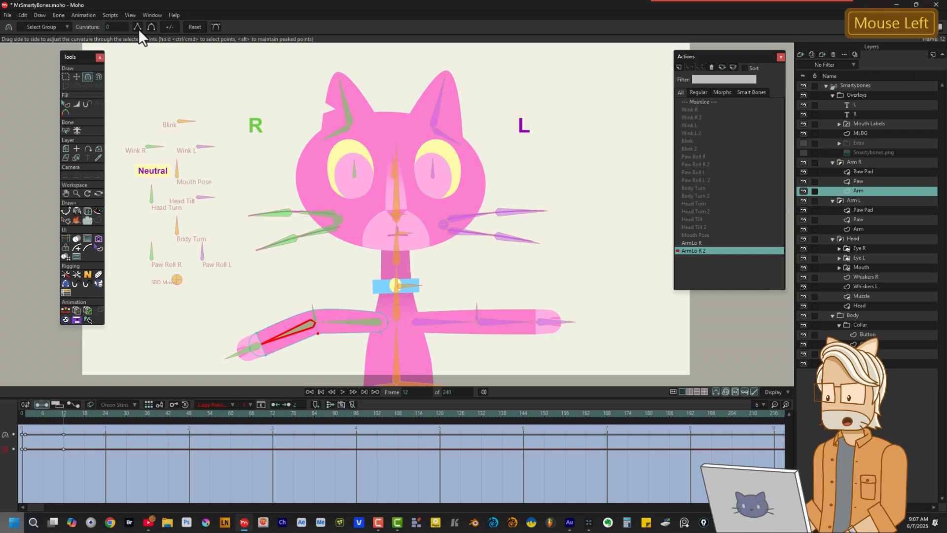
Adjust the right arm's outer (upper) elbow point curvature to about 0.2704 at frame 12 and 0.30 at frame 48.
{"action": "left_click", "coordinate": [313, 312]}
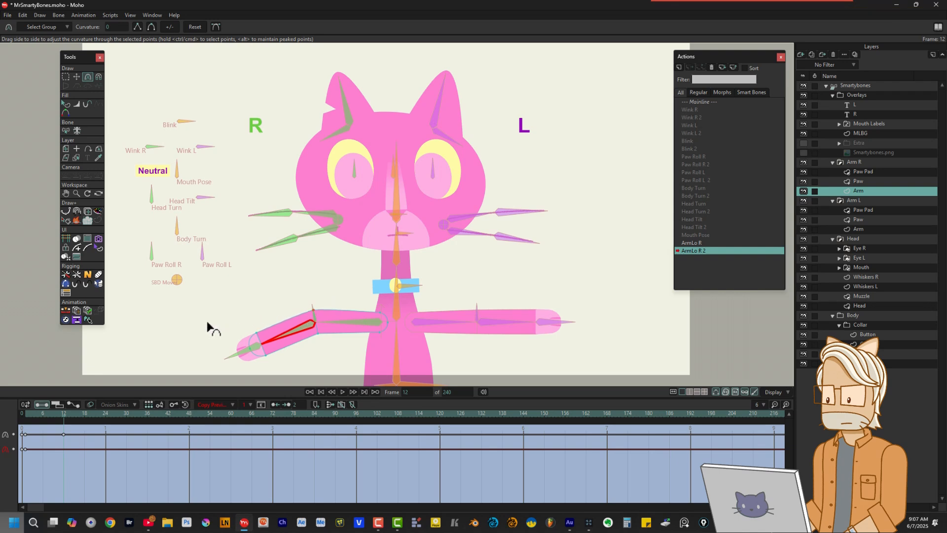
{"action": "left_click_drag", "start_coordinate": [291, 330], "coordinate": [298, 333]}
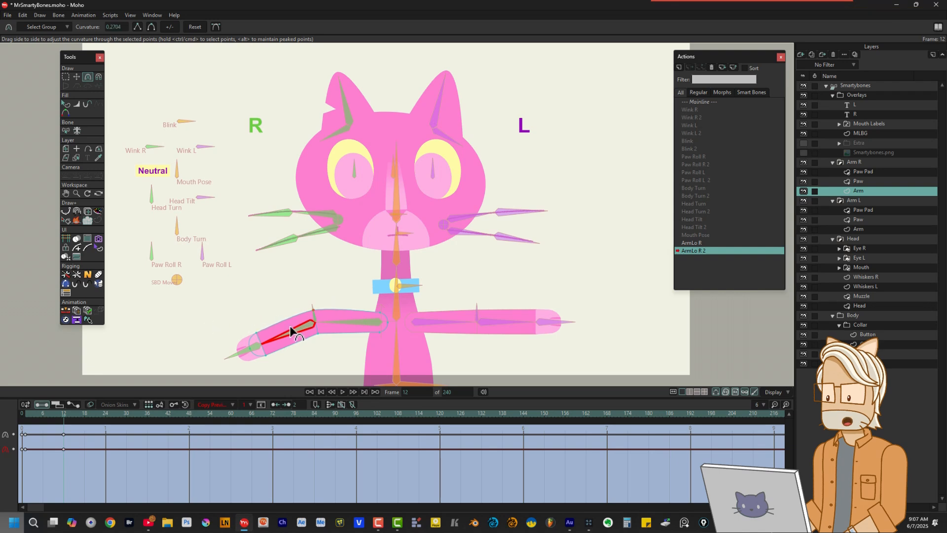
{"action": "left_click_drag", "start_coordinate": [64, 415], "coordinate": [189, 416]}
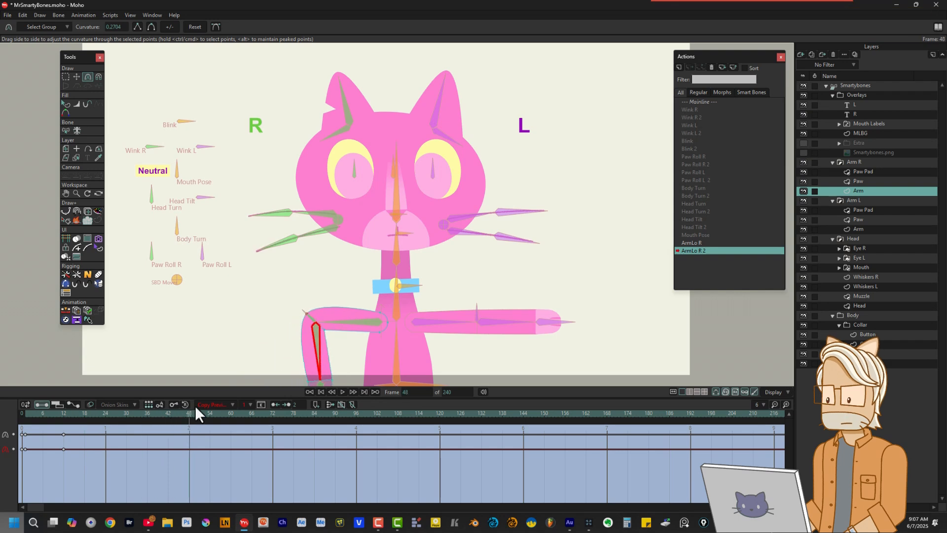
{"action": "left_click_drag", "start_coordinate": [305, 314], "coordinate": [330, 316]}
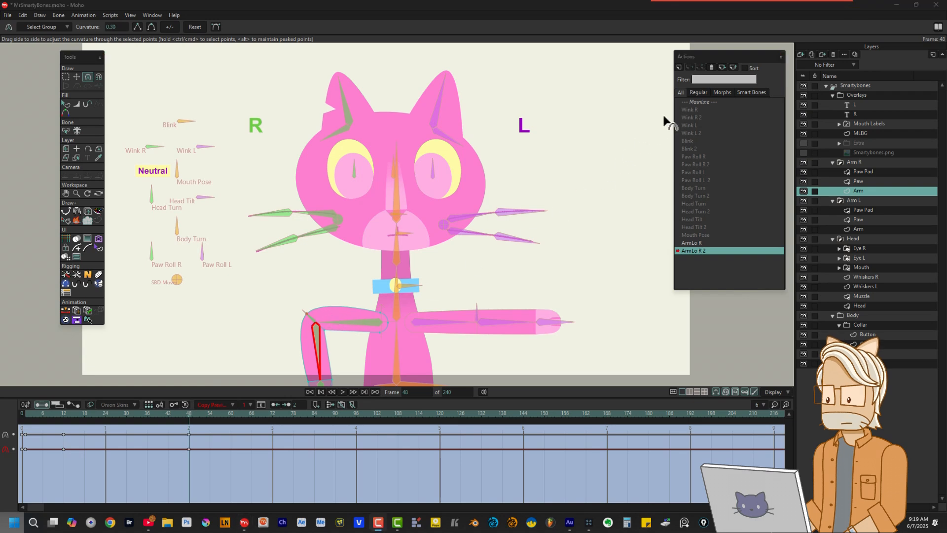
Return to the Mainline on the Smartybones layer and test the right elbow's bend with the Manipulate Bones tool.
{"action": "left_click", "coordinate": [697, 100]}
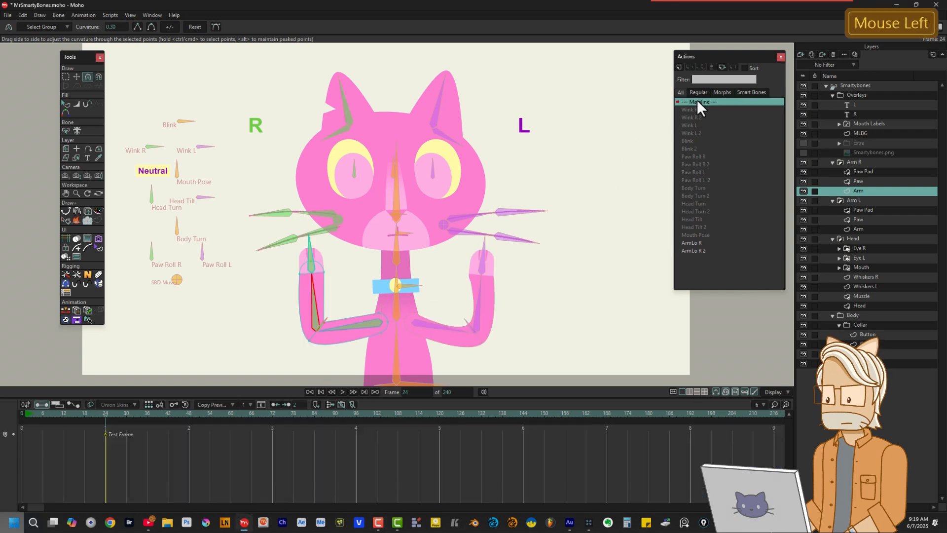
{"action": "left_click", "coordinate": [845, 85]}
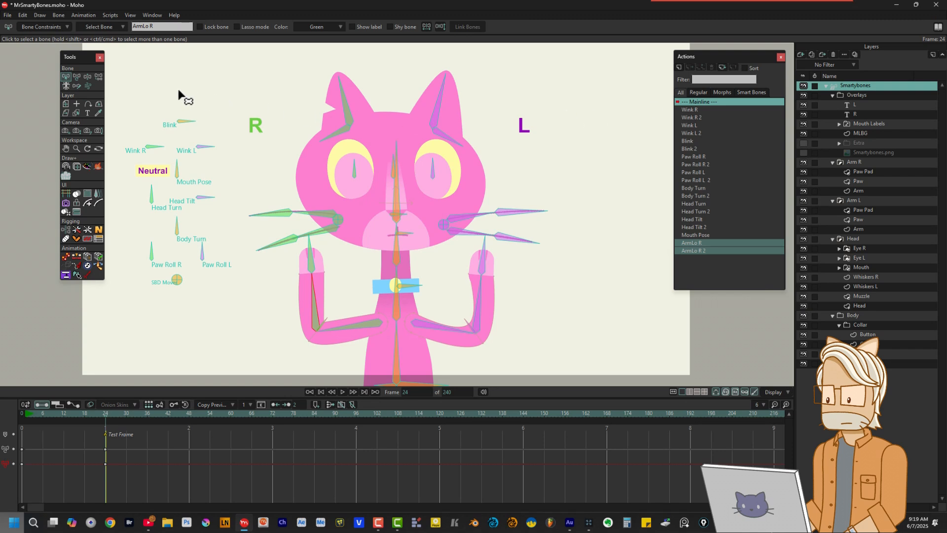
{"action": "left_click", "coordinate": [88, 76]}
{"action": "mouse_move", "coordinate": [313, 282]}
{"action": "left_mouse_down"}
{"action": "mouse_move", "coordinate": [298, 299]}
{"action": "mouse_move", "coordinate": [279, 366]}
{"action": "mouse_move", "coordinate": [344, 389]}
{"action": "mouse_move", "coordinate": [270, 359]}
{"action": "mouse_move", "coordinate": [291, 278]}
{"action": "mouse_move", "coordinate": [323, 274]}
{"action": "mouse_move", "coordinate": [277, 277]}
{"action": "mouse_move", "coordinate": [287, 369]}
{"action": "mouse_move", "coordinate": [340, 381]}
{"action": "mouse_move", "coordinate": [327, 382]}
{"action": "mouse_move", "coordinate": [268, 315]}
{"action": "mouse_move", "coordinate": [299, 276]}
{"action": "mouse_move", "coordinate": [312, 279]}
{"action": "left_mouse_up"}
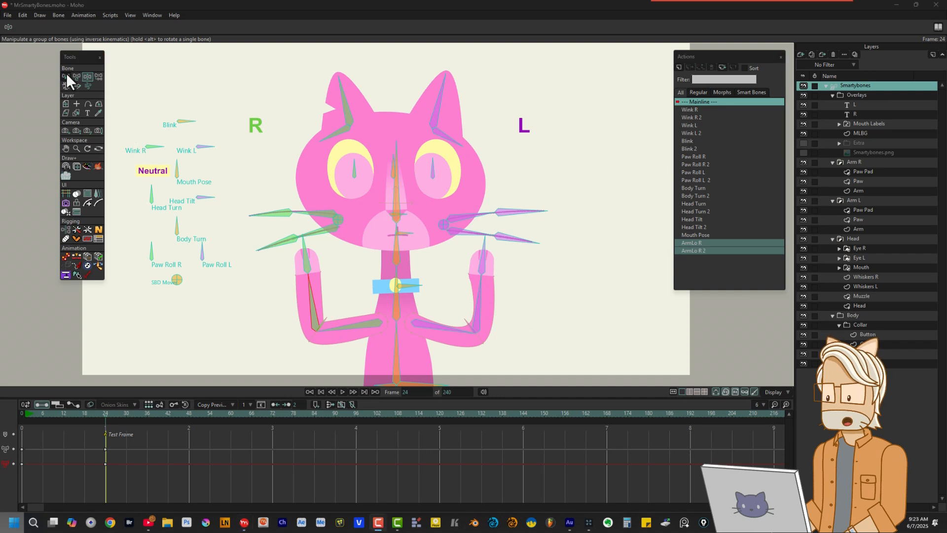
Select the left forearm bone and create a smart bone action named ArmLo L for it.
{"action": "left_click", "coordinate": [66, 75]}
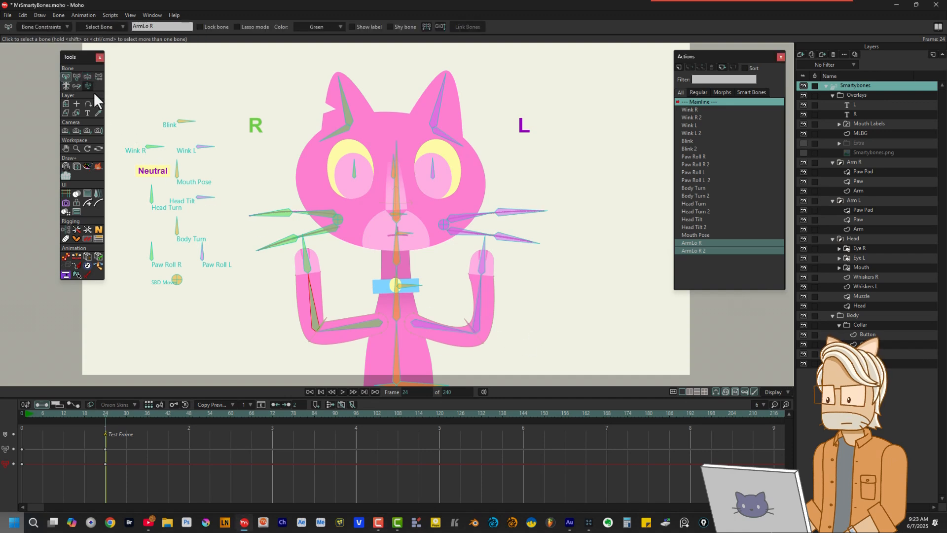
{"action": "left_click", "coordinate": [473, 303], "text": "alt"}
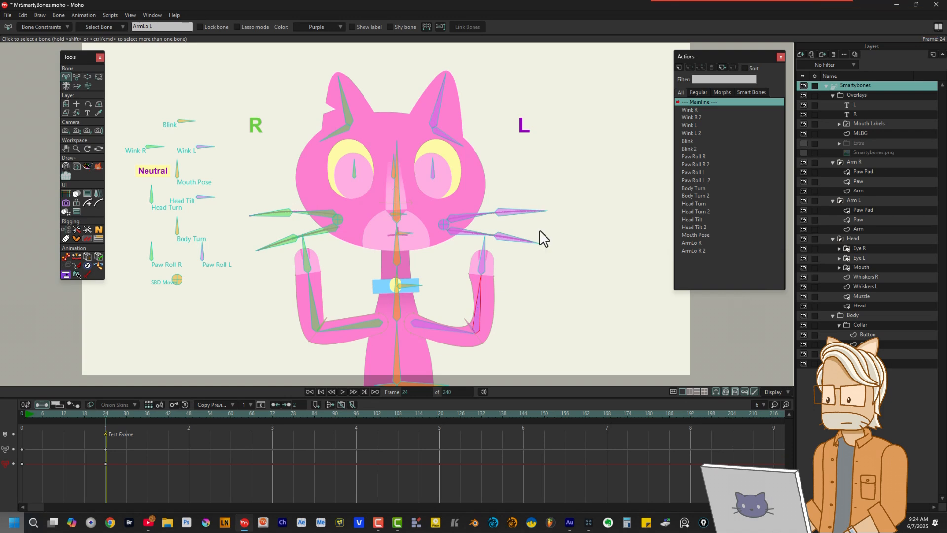
{"action": "left_click", "coordinate": [679, 67]}
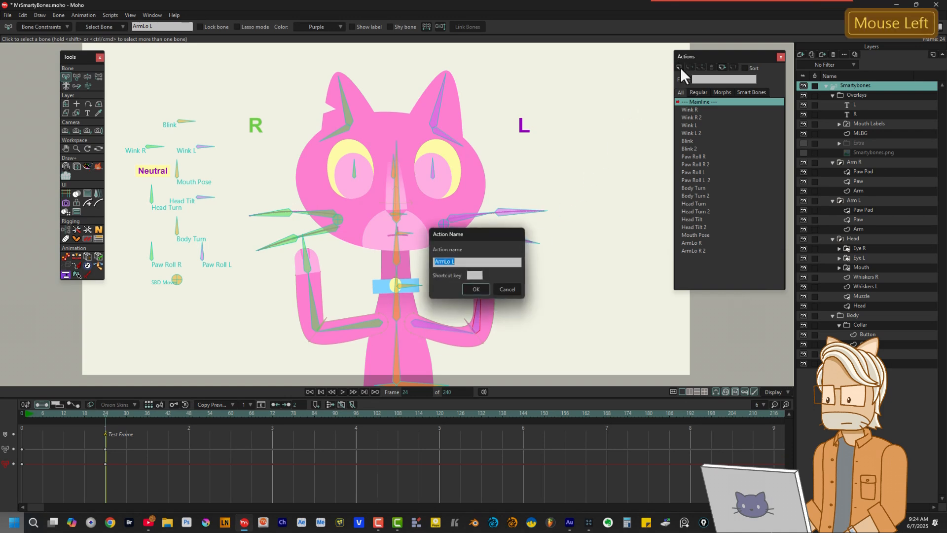
{"action": "left_click", "coordinate": [482, 286]}
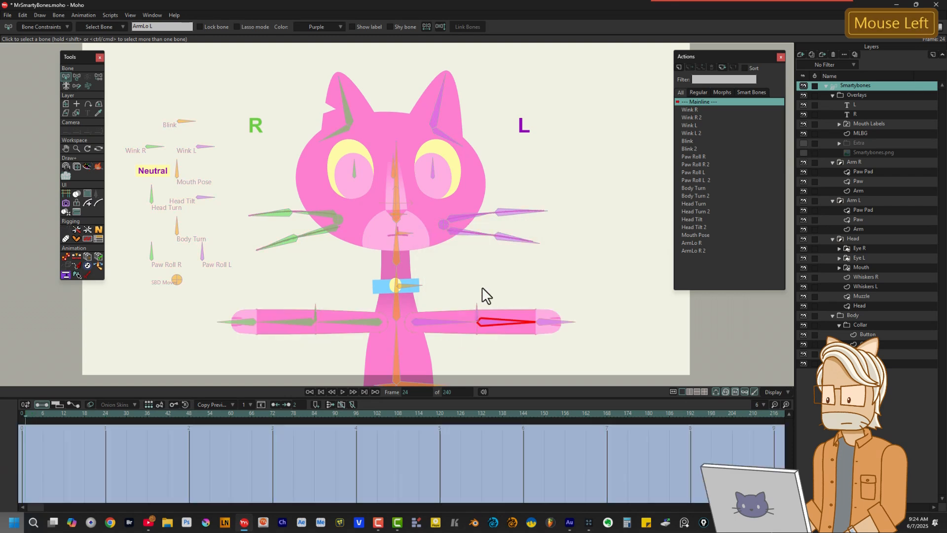
At frame 48 of the ArmLo L action, rotate the left forearm bone upward to an angle of about 453.3°.
{"action": "left_click", "coordinate": [77, 77]}
{"action": "left_click", "coordinate": [189, 413]}
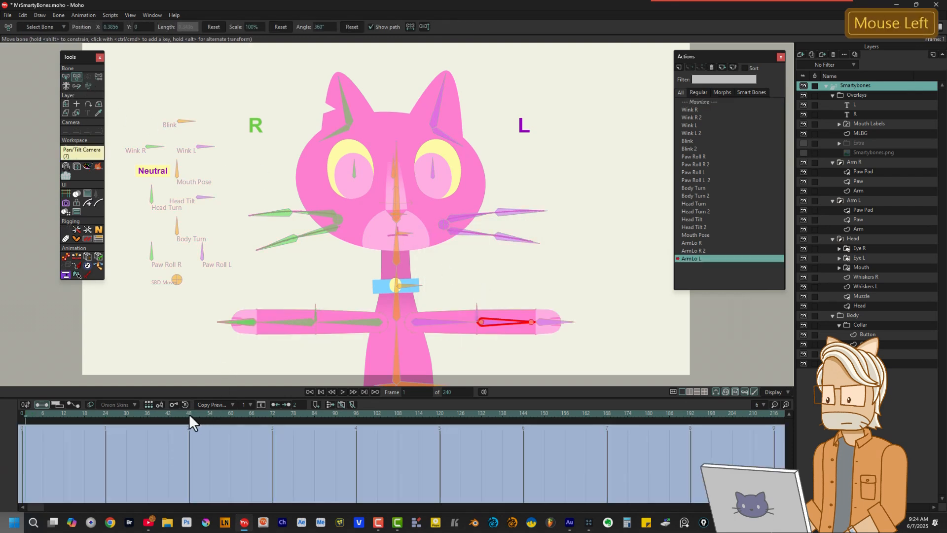
{"action": "left_click_drag", "start_coordinate": [516, 322], "coordinate": [473, 286]}
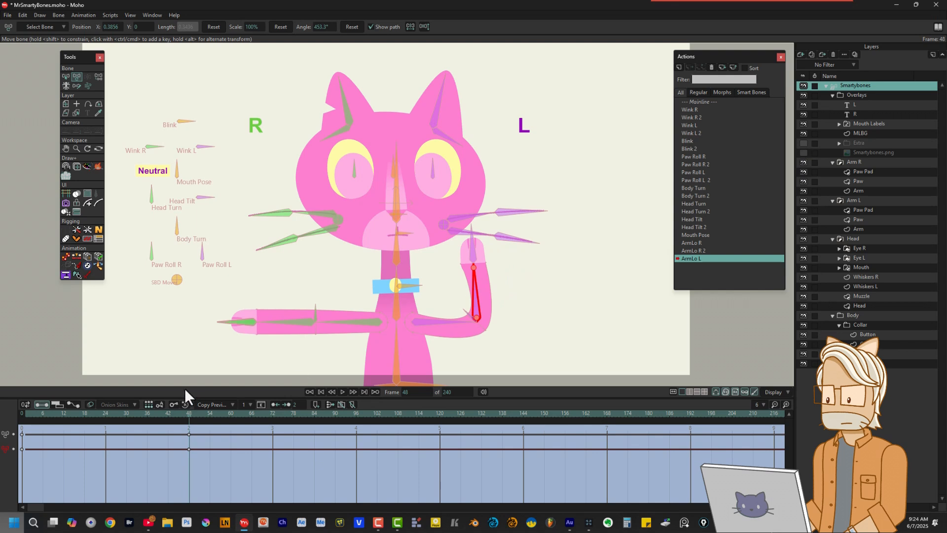
Key the left forearm bone's rotation at frame 1 and set its frame 1 and frame 48 keys to Linear interpolation.
{"action": "left_click", "coordinate": [25, 448]}
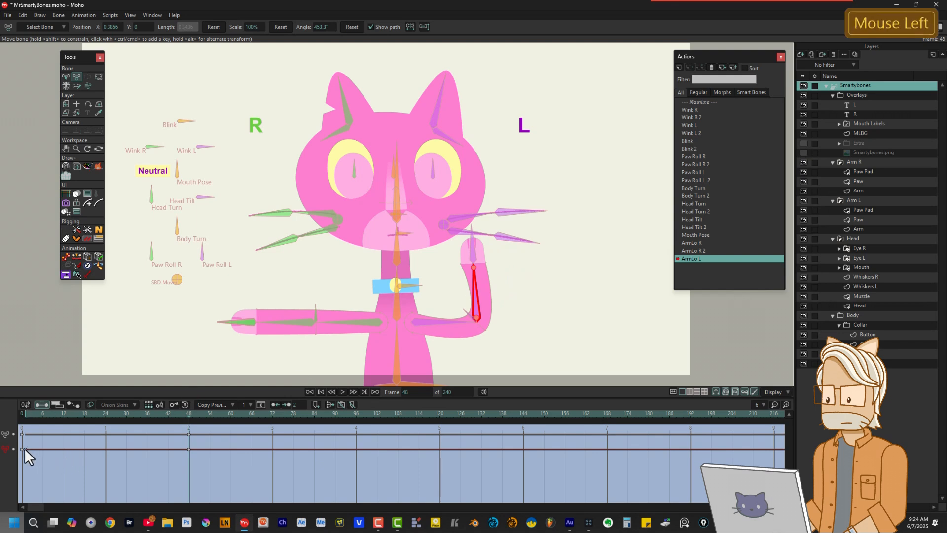
{"action": "left_click_drag", "start_coordinate": [190, 445], "coordinate": [24, 460]}
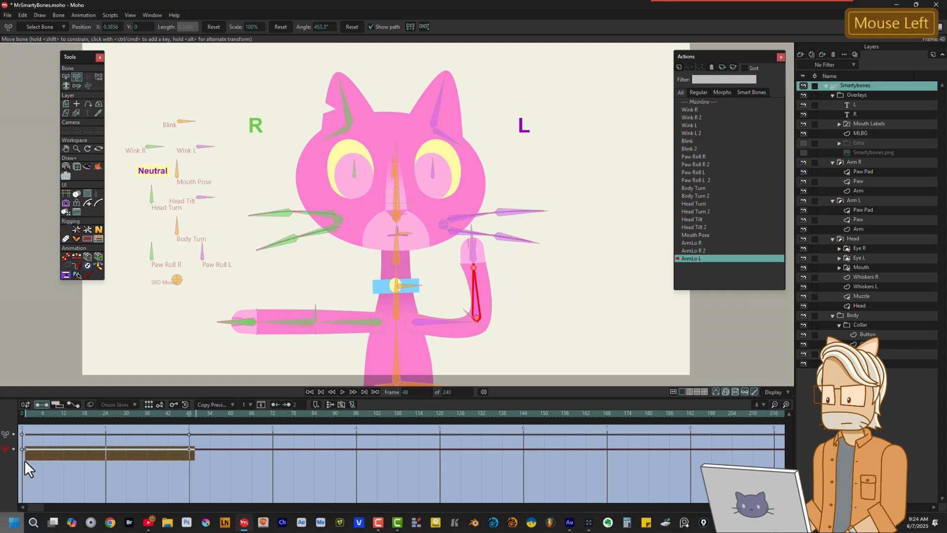
{"action": "right_click", "coordinate": [188, 449]}
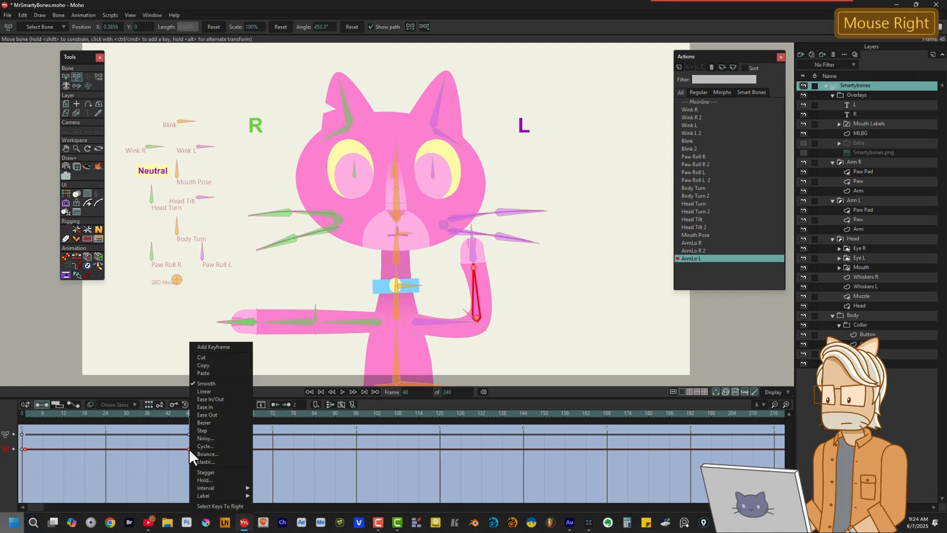
{"action": "left_click", "coordinate": [211, 392]}
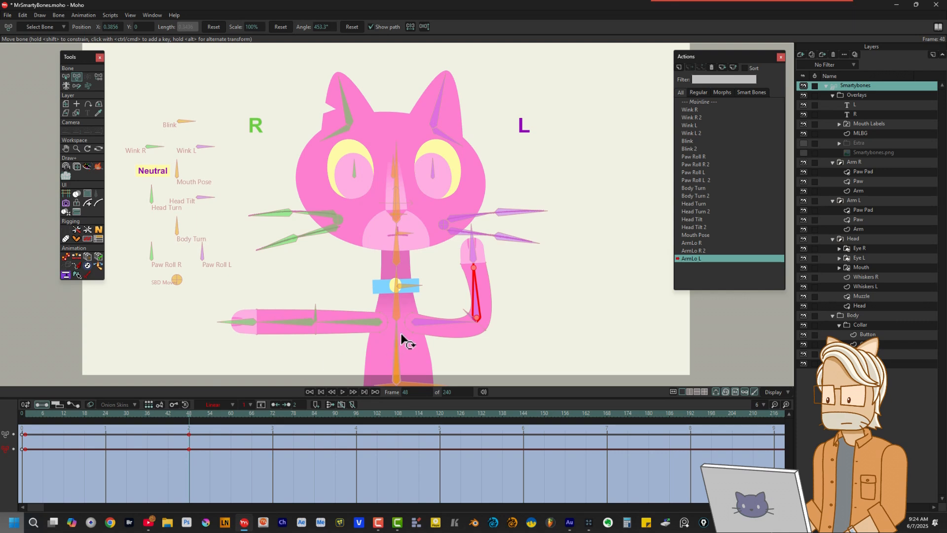
On Arm L's Arm layer, key the elbow's upper and lower points at frame 1 as smooth with 0.30 curvature.
{"action": "right_click", "coordinate": [487, 296], "text": "alt"}
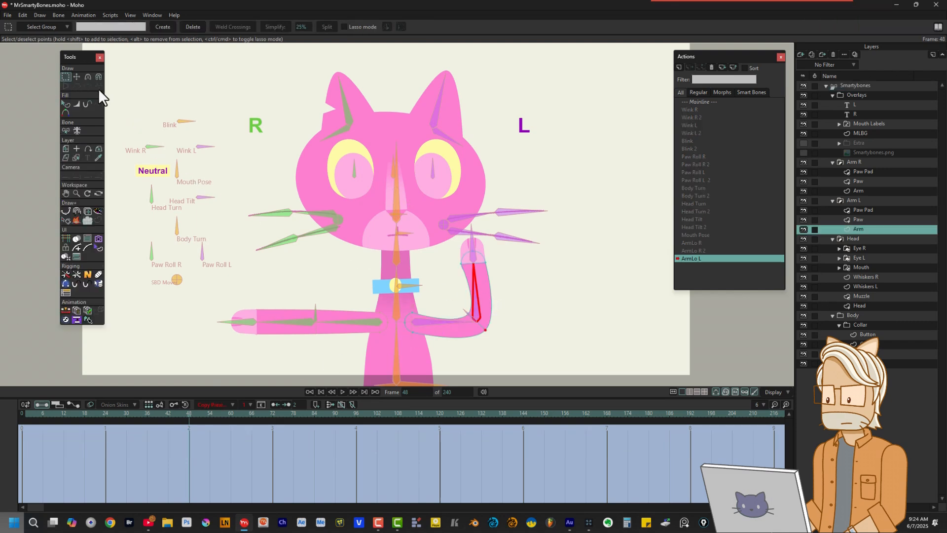
{"action": "left_click", "coordinate": [88, 77]}
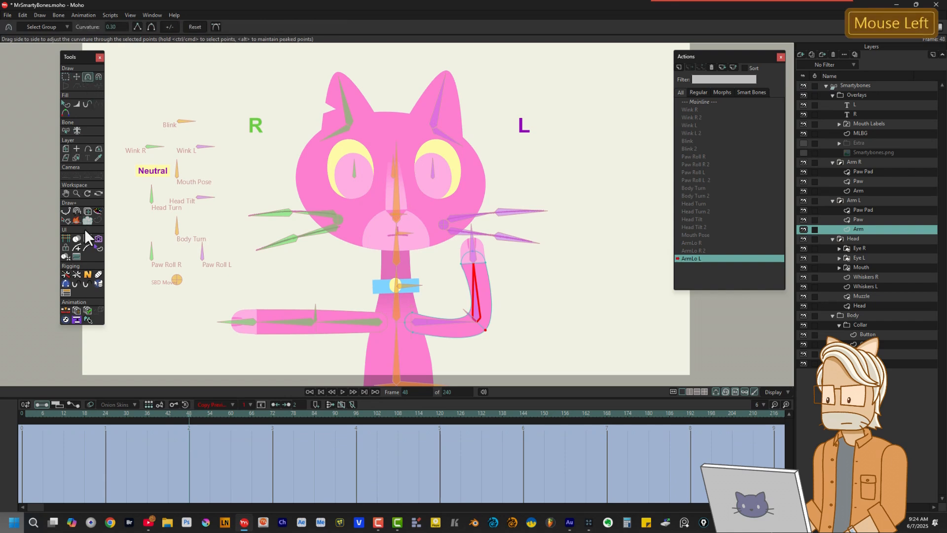
{"action": "left_click", "coordinate": [25, 415]}
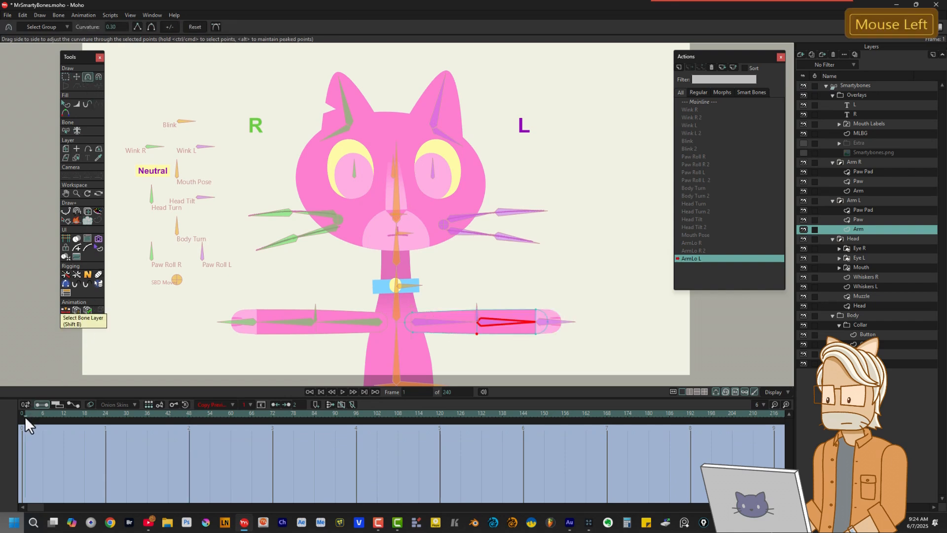
{"action": "left_click_drag", "start_coordinate": [464, 293], "coordinate": [503, 368], "text": "ctrl"}
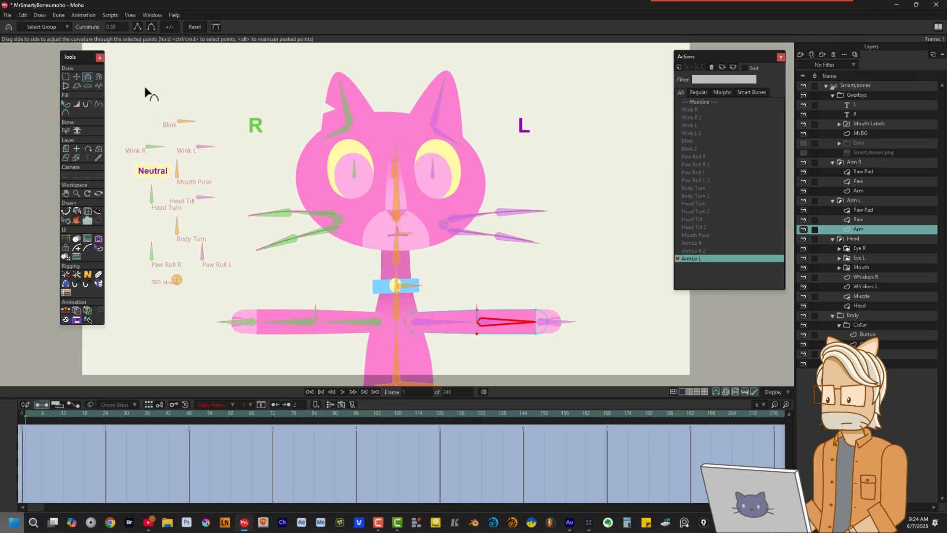
{"action": "left_click", "coordinate": [151, 28]}
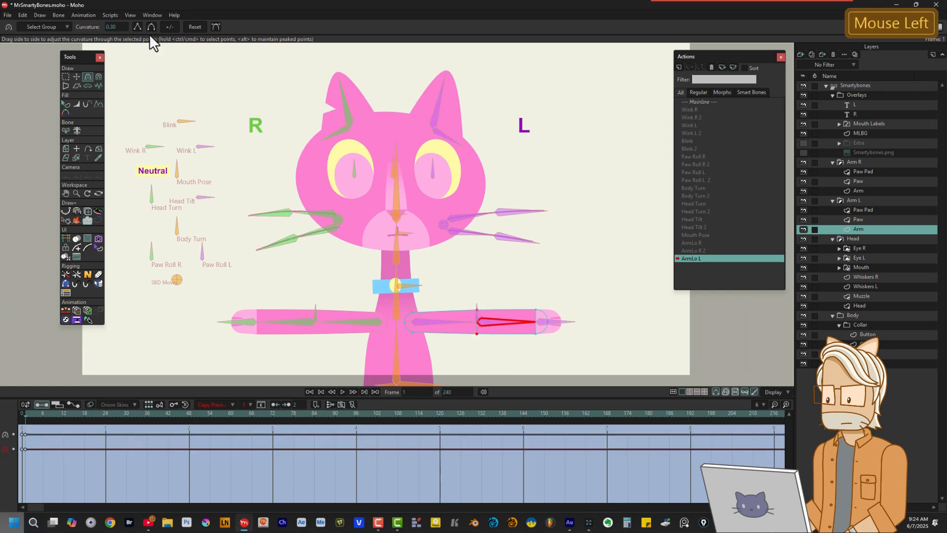
Peak the left elbow's inner upper point at frame 12 and adjust the outer lower point's curvature at frames 12 and 48, to about 0.24 at 48.
{"action": "left_click", "coordinate": [64, 412]}
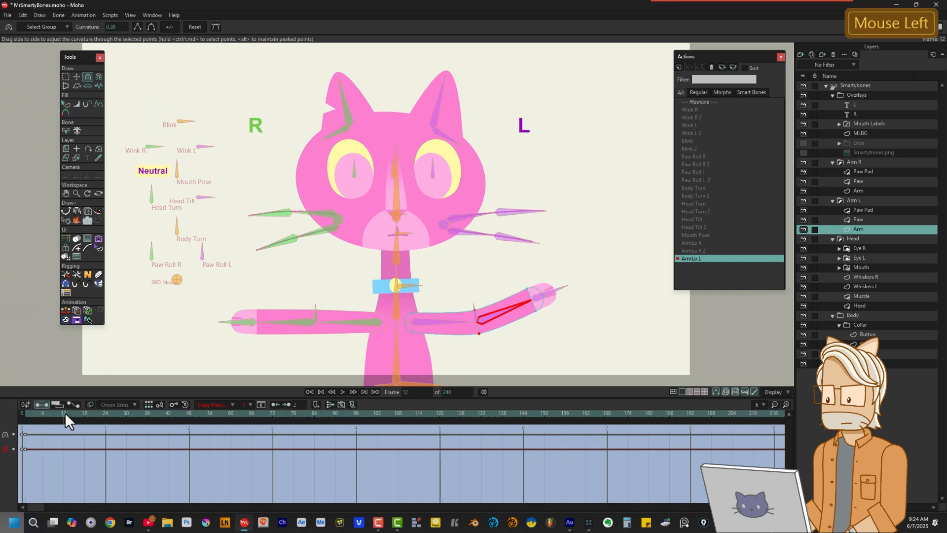
{"action": "left_click", "coordinate": [481, 298], "text": "ctrl"}
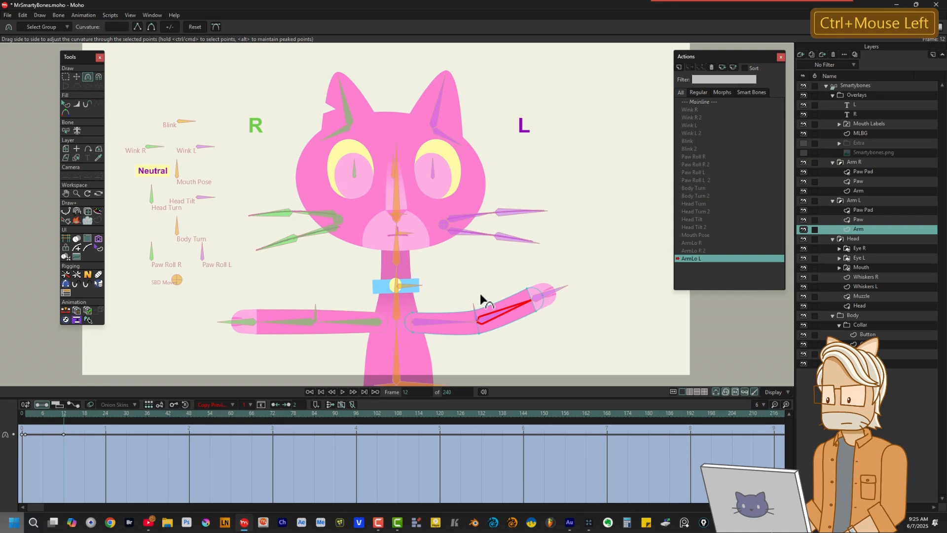
{"action": "left_click", "coordinate": [470, 318]}
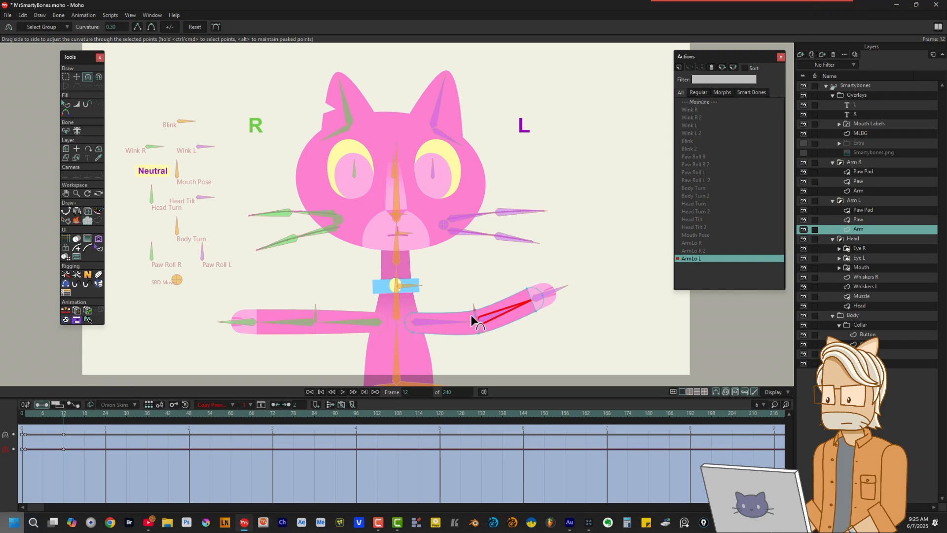
{"action": "left_click", "coordinate": [137, 27]}
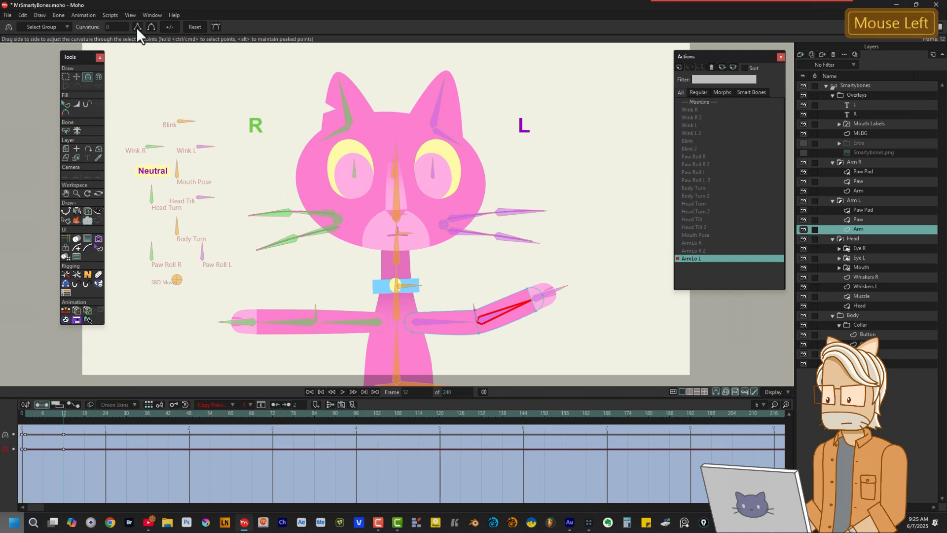
{"action": "left_click", "coordinate": [480, 337]}
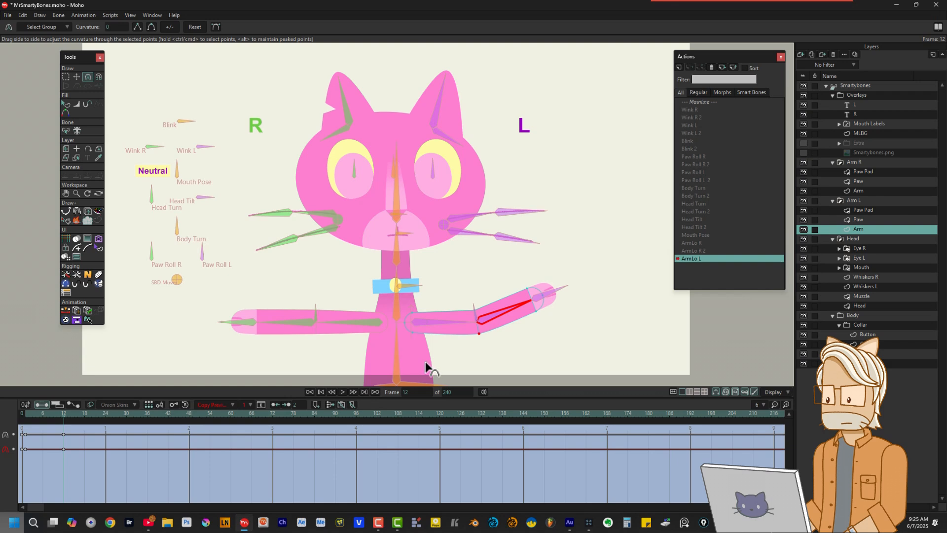
{"action": "left_click", "coordinate": [187, 416]}
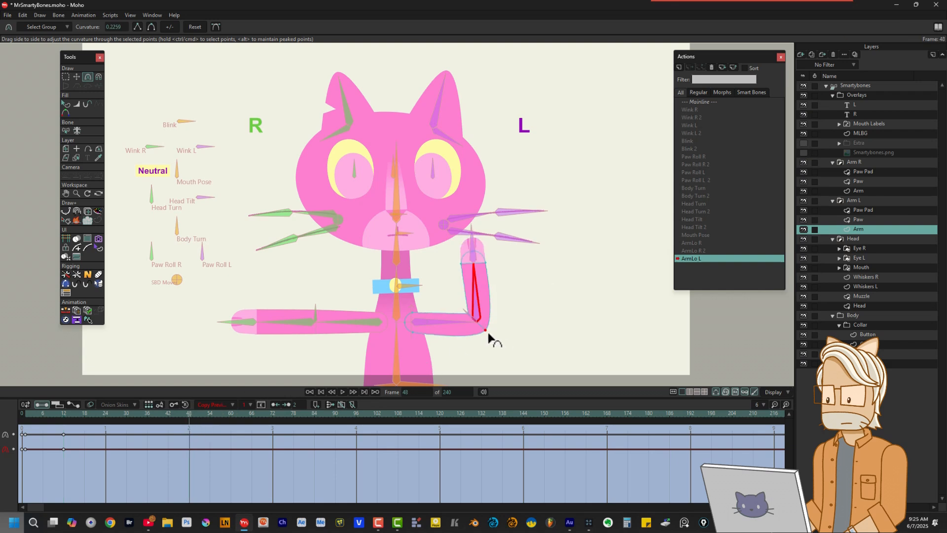
{"action": "mouse_move", "coordinate": [486, 334]}
{"action": "left_mouse_down"}
{"action": "mouse_move", "coordinate": [520, 327]}
{"action": "mouse_move", "coordinate": [481, 340]}
{"action": "mouse_move", "coordinate": [497, 343]}
{"action": "left_mouse_up"}
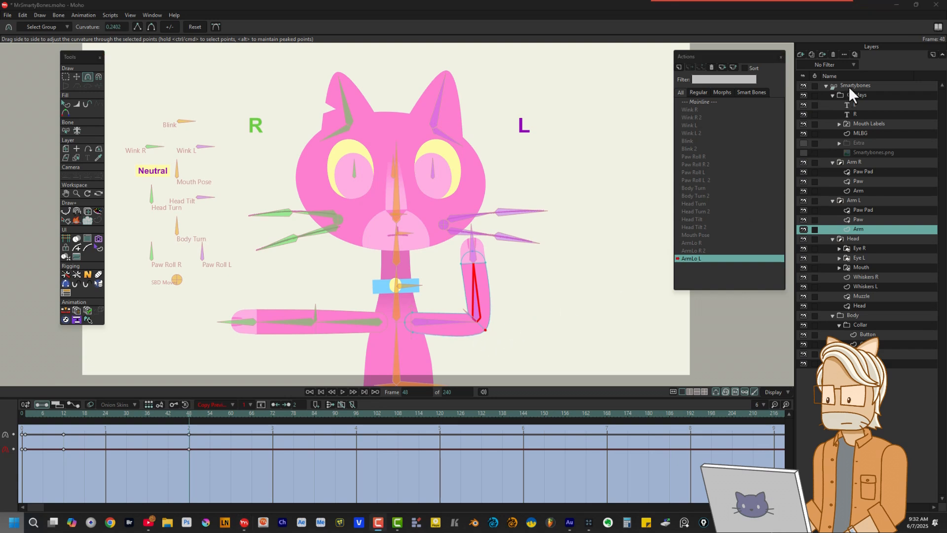
Create a second smart bone action named ArmLo L 2 for the left forearm bone on the Smartybones layer.
{"action": "left_click", "coordinate": [848, 86]}
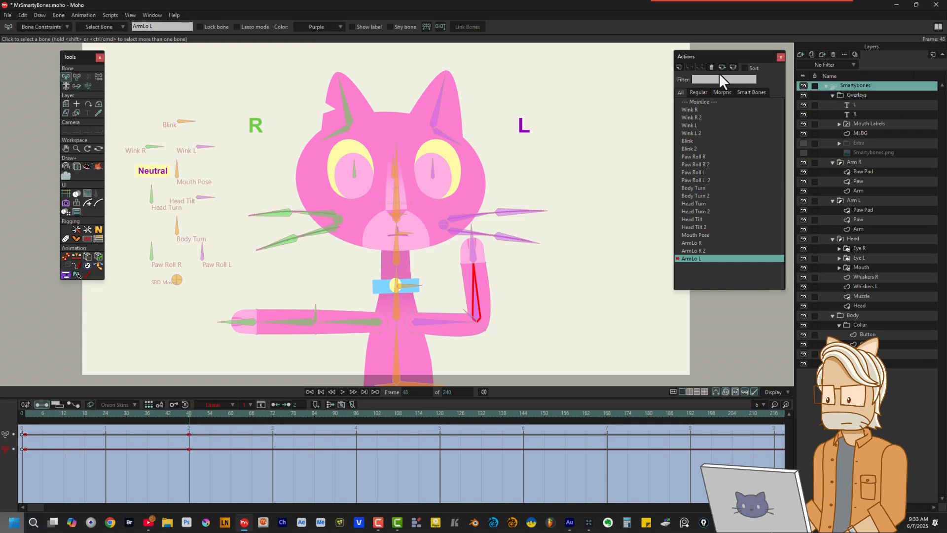
{"action": "left_click", "coordinate": [680, 67]}
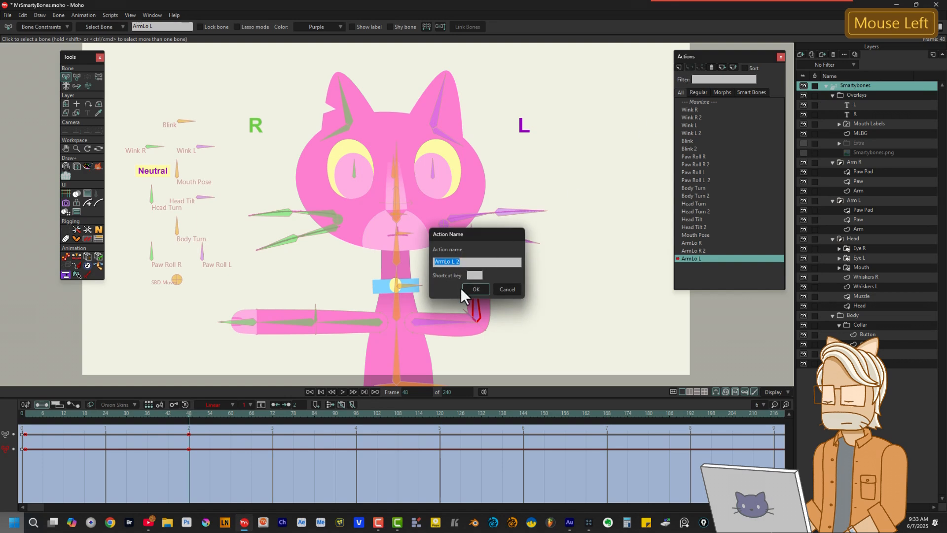
{"action": "left_click", "coordinate": [473, 288]}
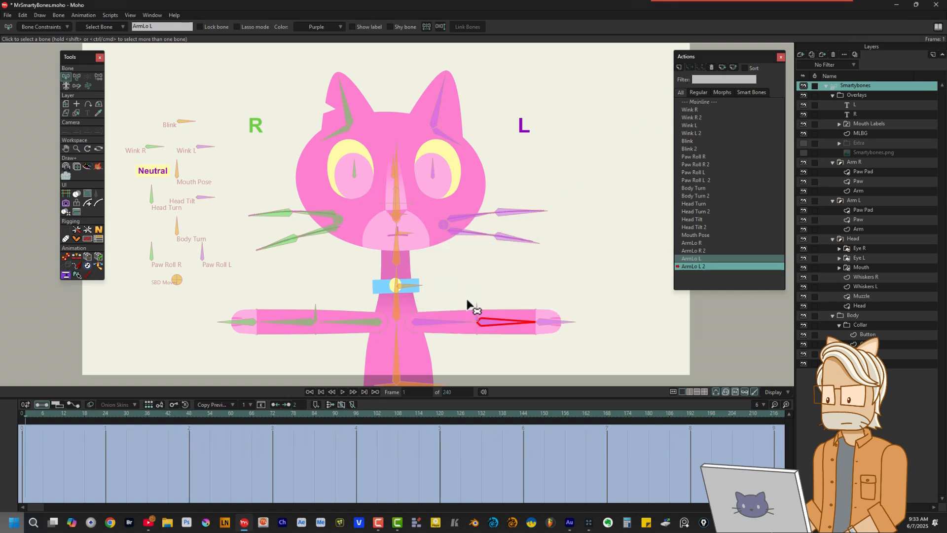
At frame 48 of the ArmLo L 2 action, rotate the left forearm bone downward to an angle of about 267.9°.
{"action": "left_click", "coordinate": [77, 77]}
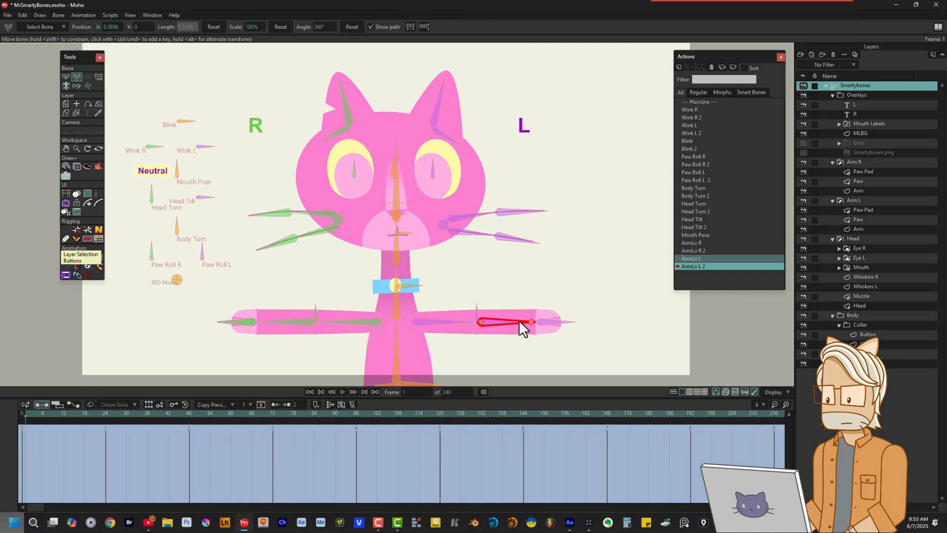
{"action": "left_click", "coordinate": [519, 321]}
{"action": "left_click_drag", "start_coordinate": [519, 324], "coordinate": [477, 379]}
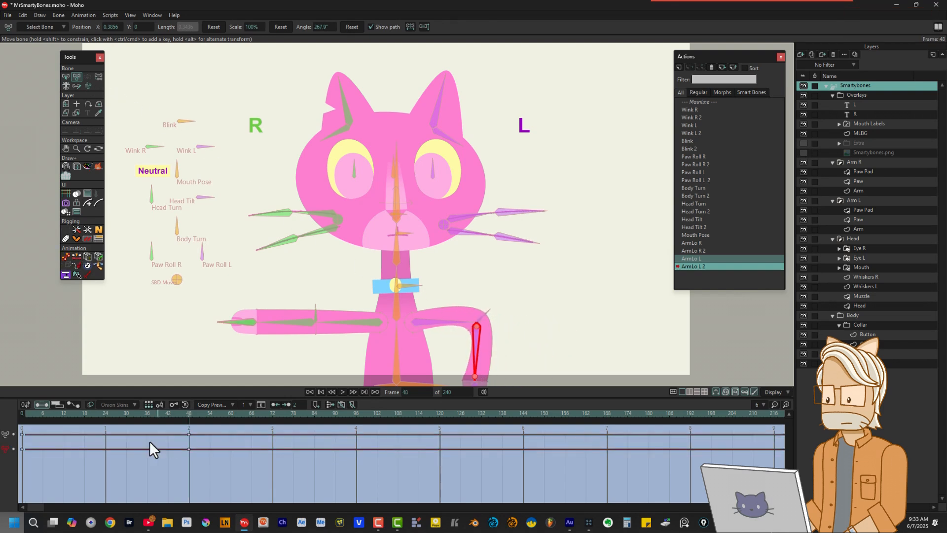
Key the left forearm bone's rotation at frame 1 of ArmLo L 2 and set its frame 1 and 48 keys to Linear interpolation.
{"action": "left_click", "coordinate": [25, 413]}
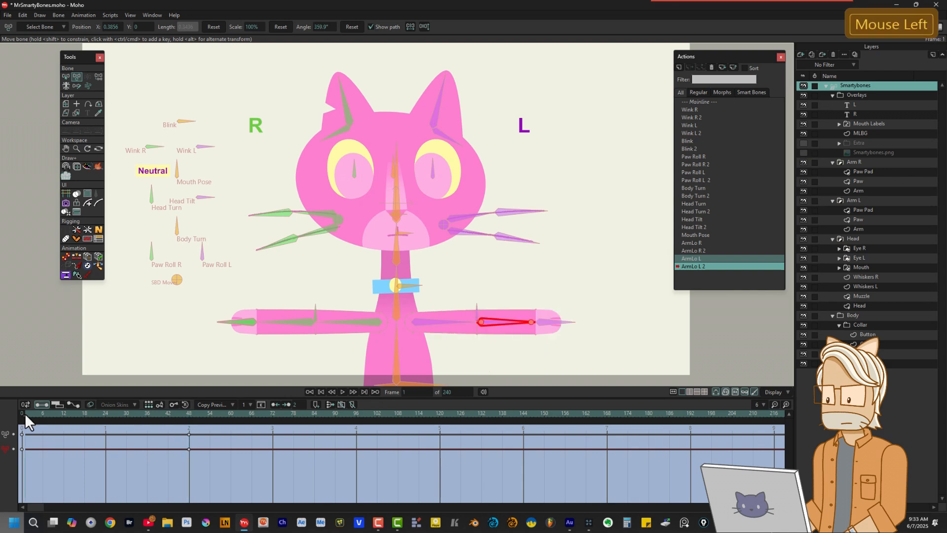
{"action": "left_click", "coordinate": [25, 448]}
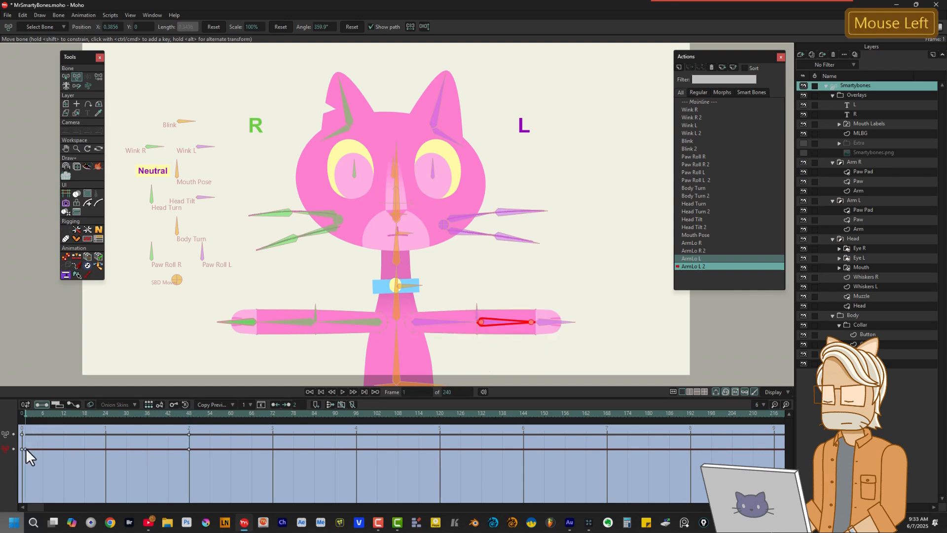
{"action": "left_click_drag", "start_coordinate": [195, 444], "coordinate": [25, 467]}
{"action": "right_click", "coordinate": [26, 449]}
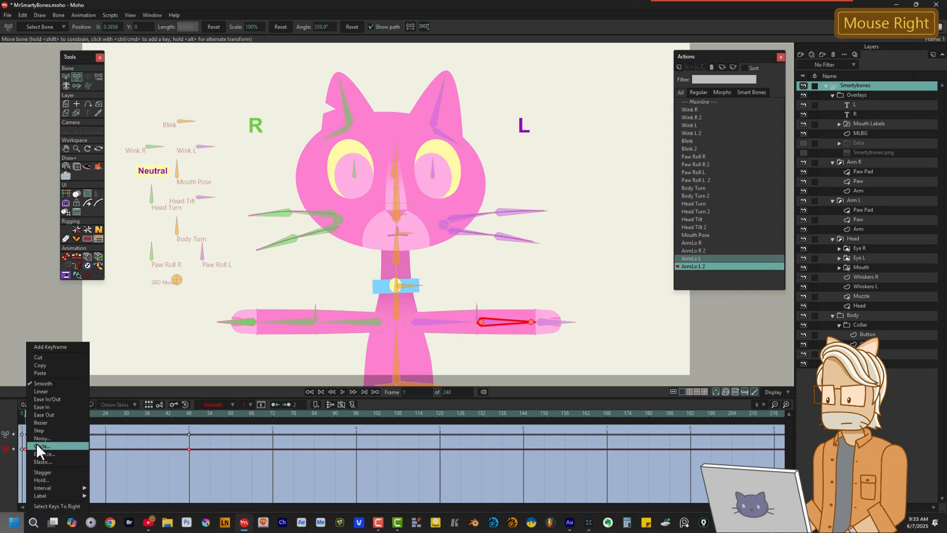
{"action": "left_click", "coordinate": [52, 390]}
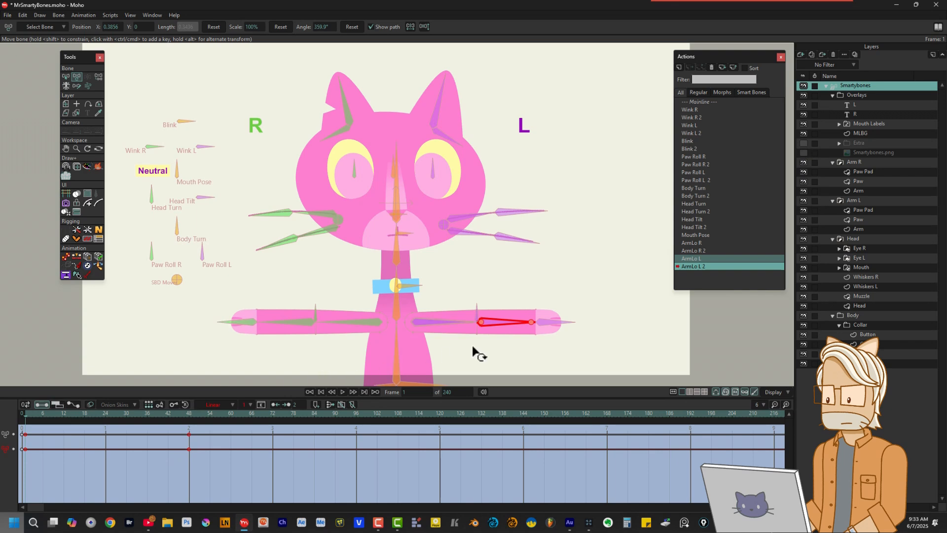
In ArmLo L 2, key both elbow points of Arm L's Arm layer at frame 1 as smooth with 0.30 curvature.
{"action": "right_click", "coordinate": [495, 331], "text": "alt"}
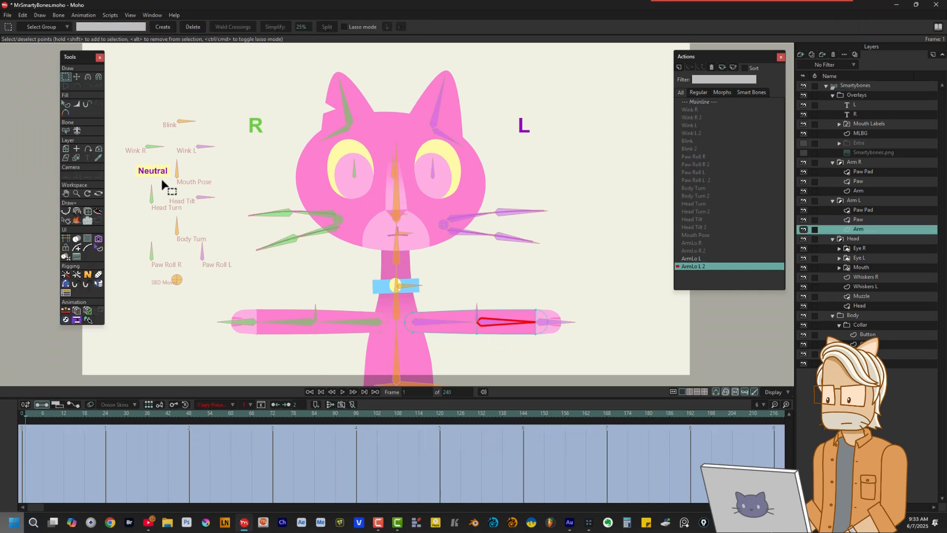
{"action": "left_click", "coordinate": [88, 78]}
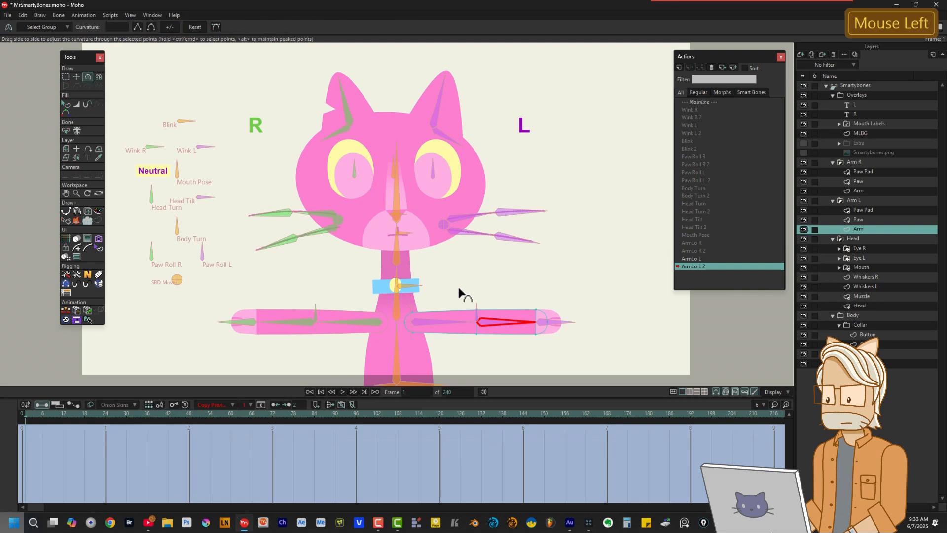
{"action": "left_click_drag", "start_coordinate": [465, 302], "coordinate": [504, 355]}
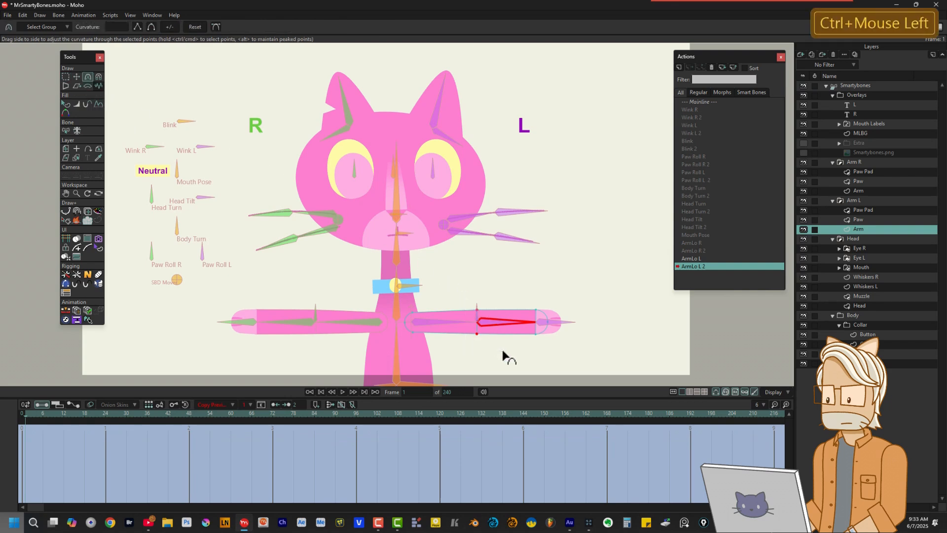
{"action": "left_click", "coordinate": [152, 27]}
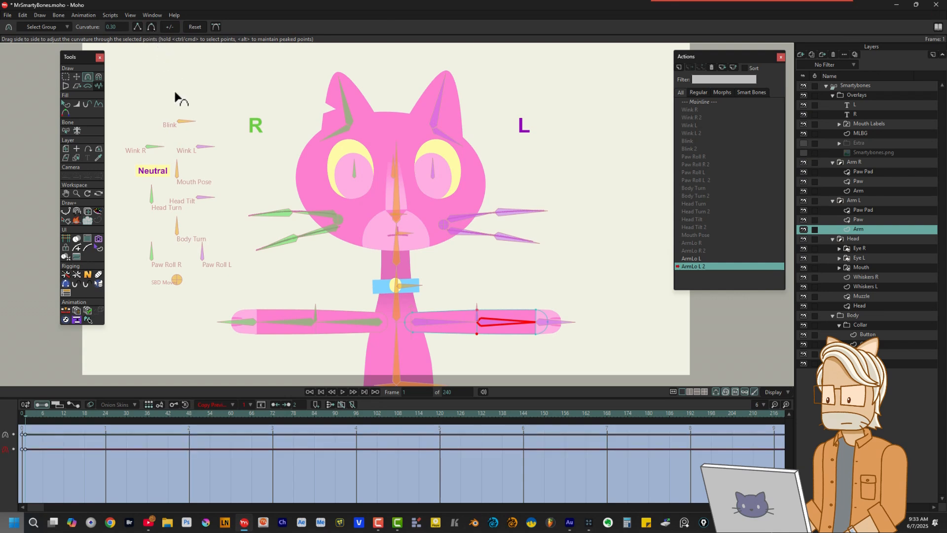
Peak the elbow's inner lower point at frame 12 and set the outer upper point's curvature to about 0.23 there and 0.27 at frame 48.
{"action": "left_click", "coordinate": [64, 412]}
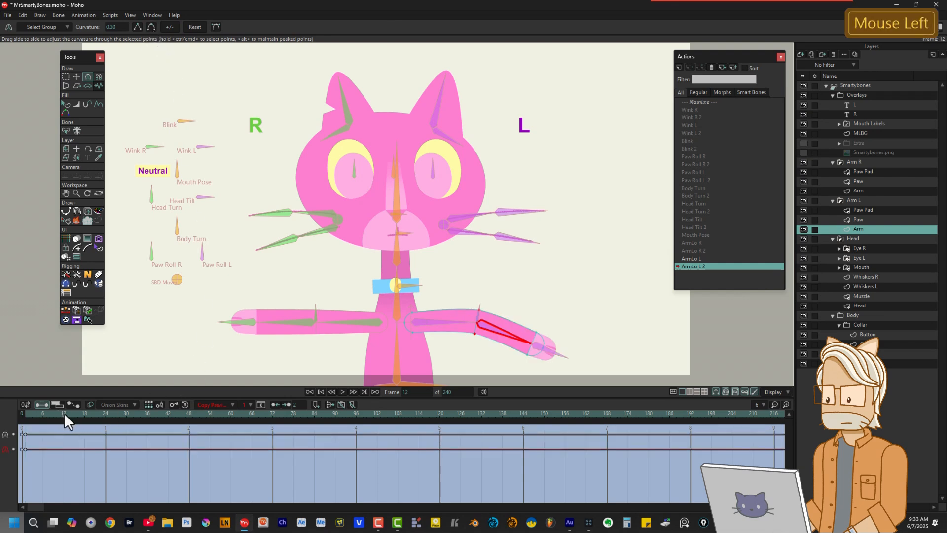
{"action": "left_click", "coordinate": [493, 298], "text": "ctrl"}
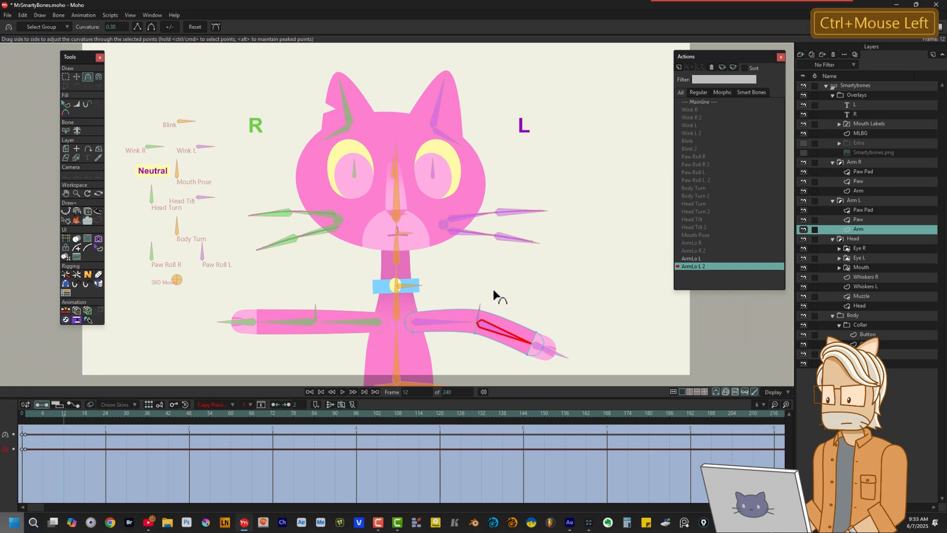
{"action": "left_click", "coordinate": [474, 335], "text": "ctrl"}
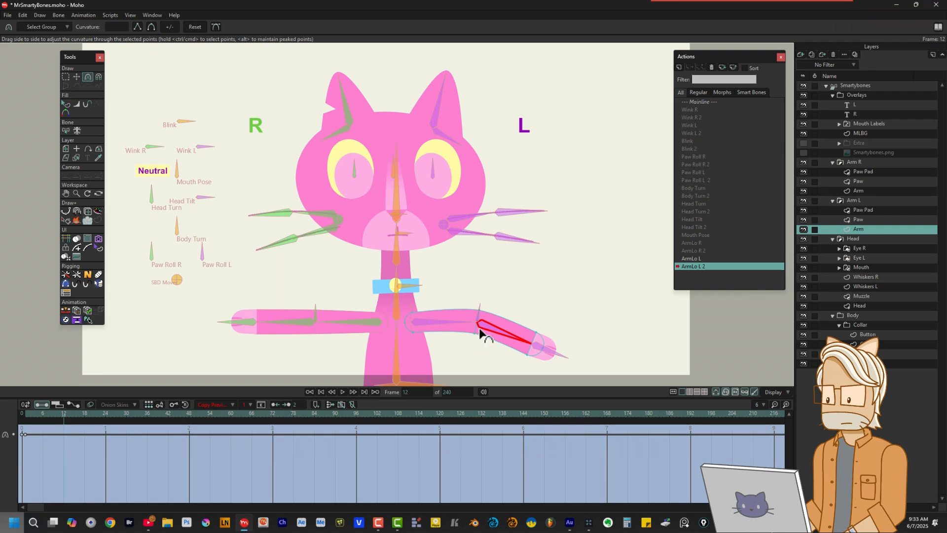
{"action": "left_click", "coordinate": [469, 341], "text": "ctrl"}
{"action": "left_click", "coordinate": [138, 27]}
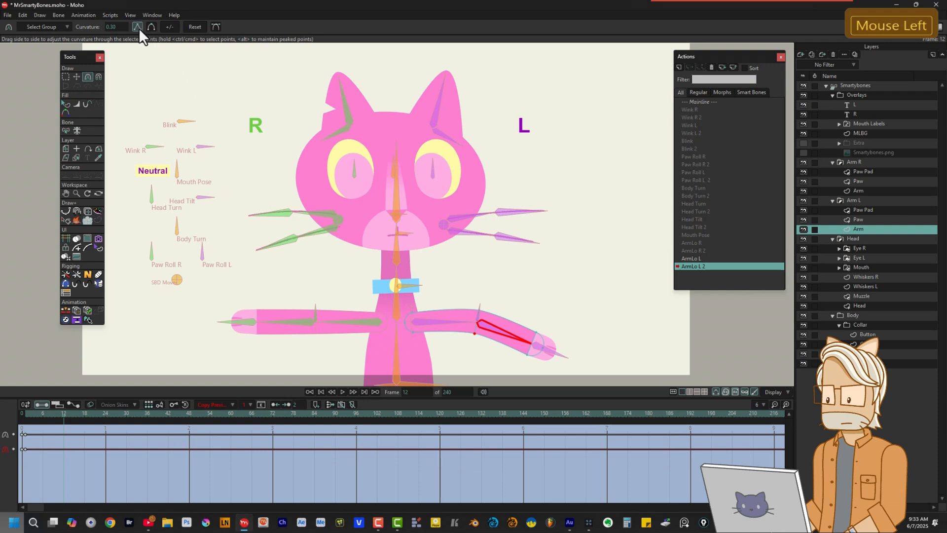
{"action": "left_click", "coordinate": [479, 315]}
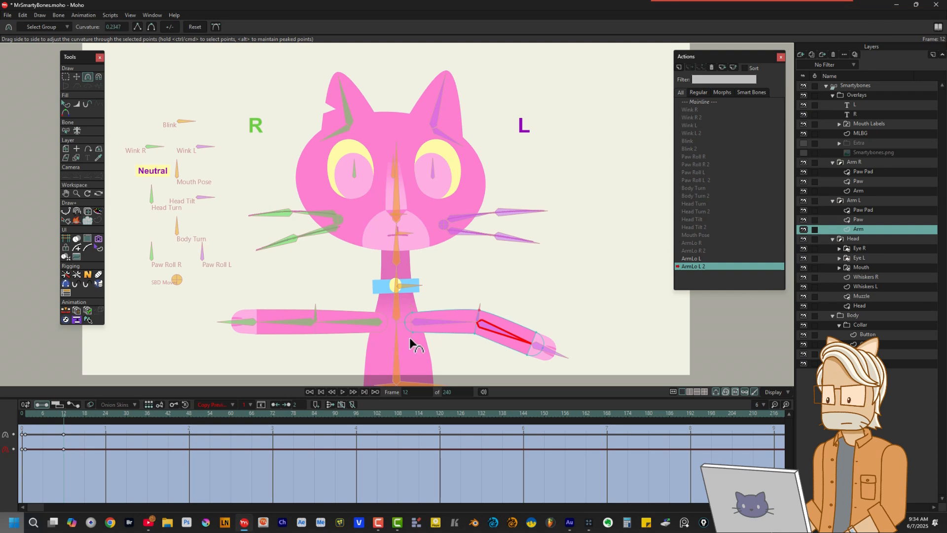
{"action": "left_click", "coordinate": [187, 412]}
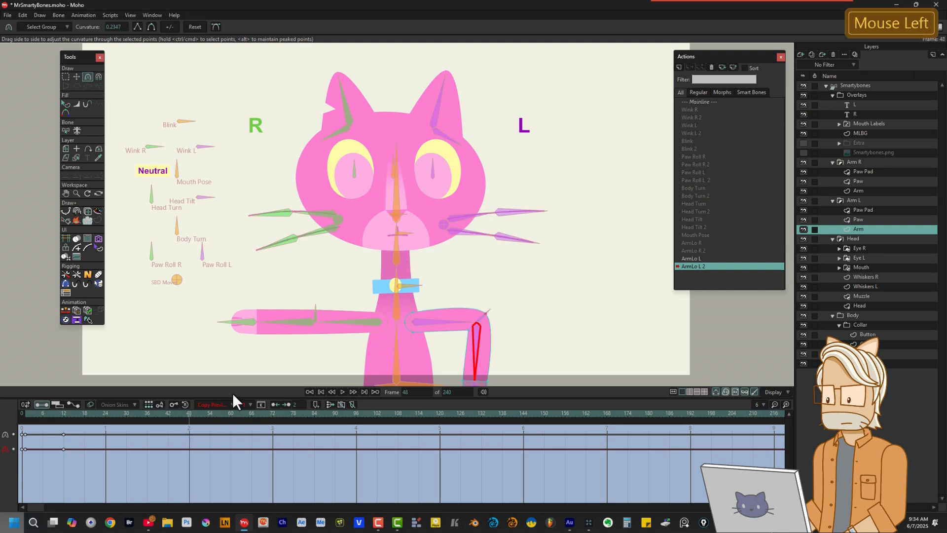
{"action": "left_click_drag", "start_coordinate": [487, 314], "coordinate": [512, 323]}
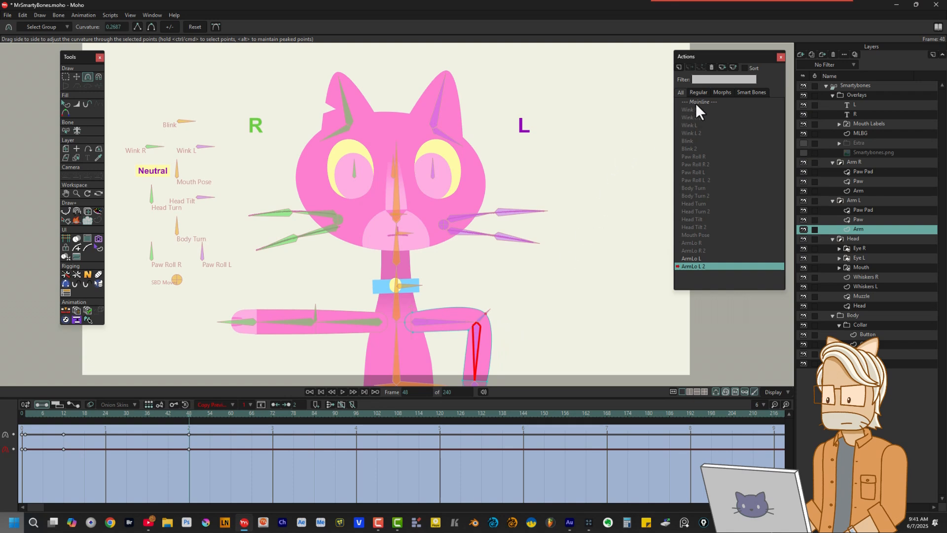
On the Mainline at frame 48, select the Smartybones layer and rotate both forearm bones down to test the elbow bends.
{"action": "double_click", "coordinate": [695, 102]}
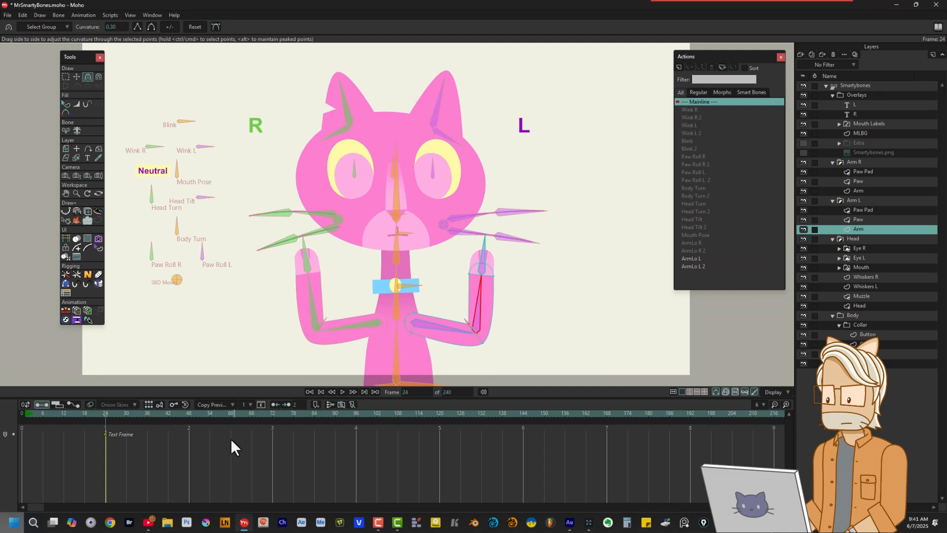
{"action": "left_click_drag", "start_coordinate": [101, 413], "coordinate": [191, 414]}
{"action": "left_click", "coordinate": [845, 88]}
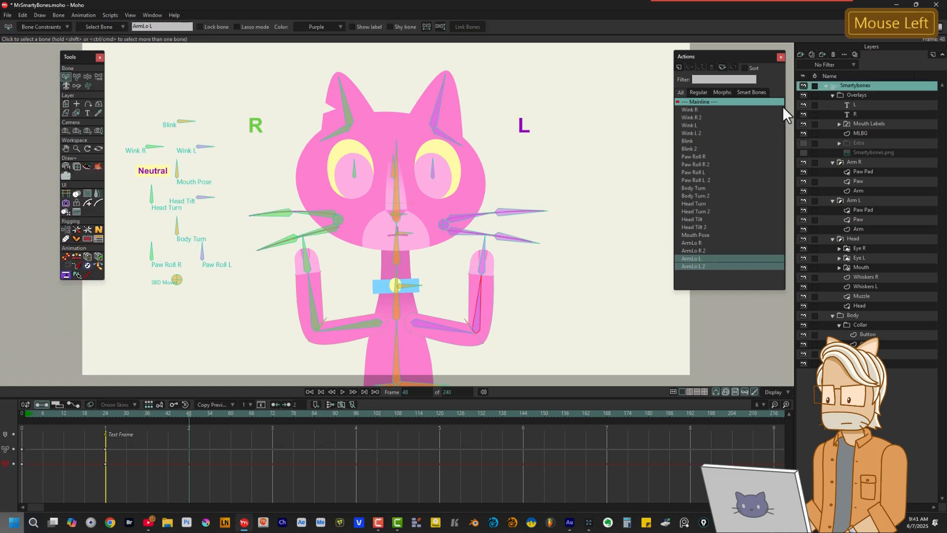
{"action": "left_click", "coordinate": [87, 78]}
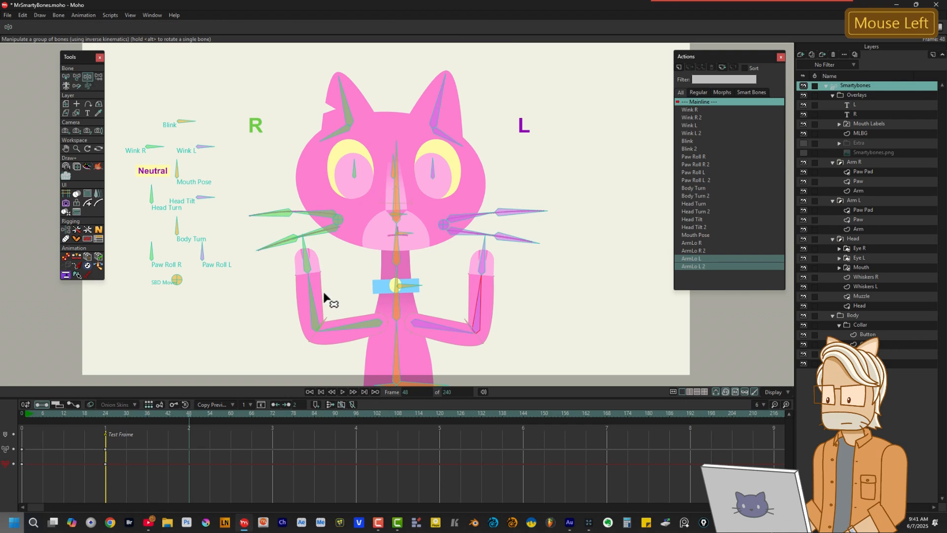
{"action": "left_click_drag", "start_coordinate": [311, 291], "coordinate": [335, 369], "text": "alt"}
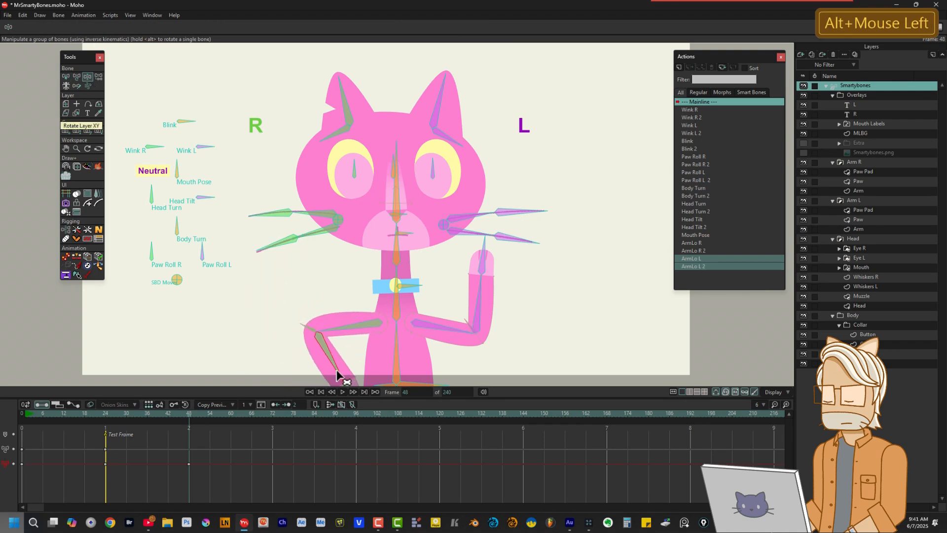
{"action": "left_click", "coordinate": [487, 299], "text": "alt"}
{"action": "left_click_drag", "start_coordinate": [487, 299], "coordinate": [457, 377]}
Raise both upper arm bones slightly and angle both forearms inward at frame 48, and scrub the timeline back to check the elbows.
{"action": "left_click_drag", "start_coordinate": [355, 332], "coordinate": [351, 319], "text": "alt"}
{"action": "left_click", "coordinate": [455, 330], "text": "alt"}
{"action": "left_click_drag", "start_coordinate": [453, 327], "coordinate": [454, 315], "text": "alt"}
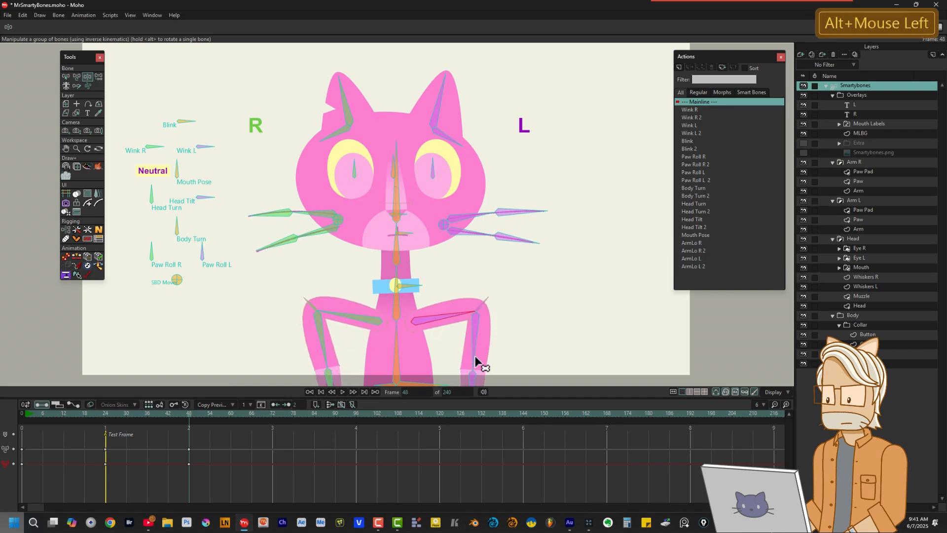
{"action": "left_click_drag", "start_coordinate": [475, 356], "coordinate": [463, 357], "text": "alt"}
{"action": "left_click_drag", "start_coordinate": [321, 350], "coordinate": [330, 352], "text": "alt"}
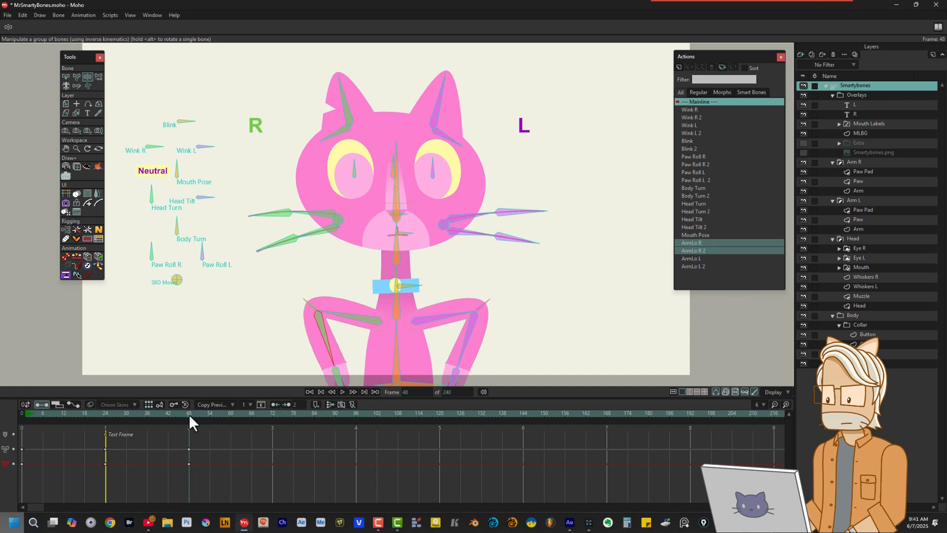
{"action": "left_click_drag", "start_coordinate": [185, 415], "coordinate": [101, 449]}
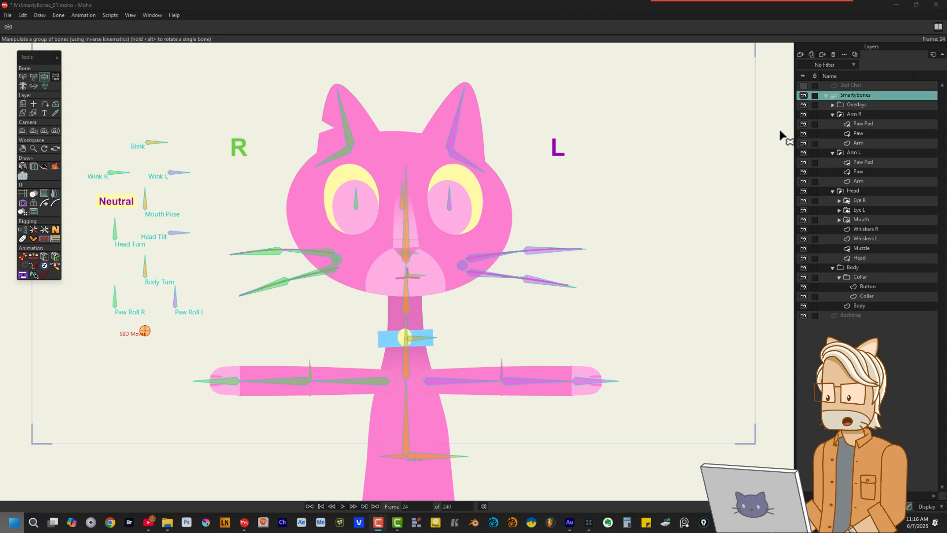
With the 2nd Char layer shown temporarily, move the smart bone dials to the cat's L side using the SBD Mover bone.
{"action": "left_click", "coordinate": [803, 85]}
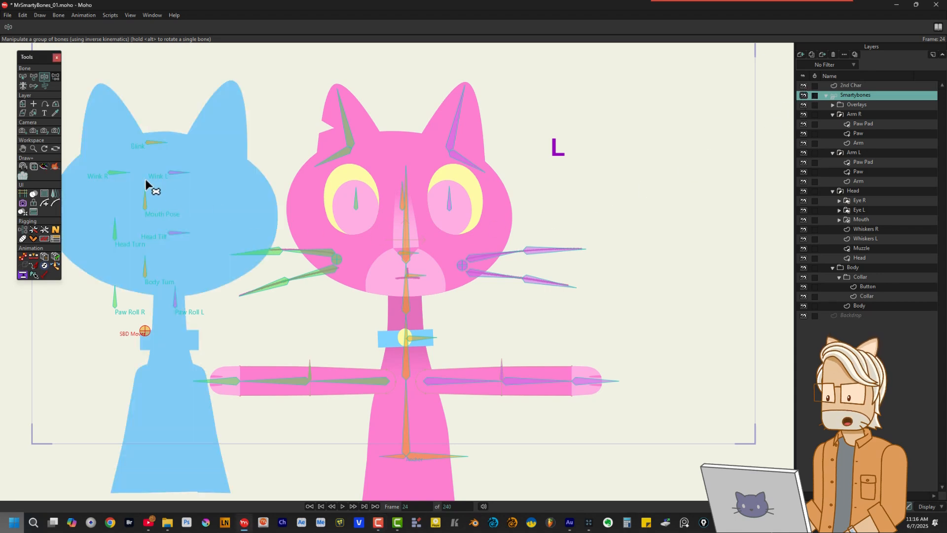
{"action": "left_click", "coordinate": [33, 77]}
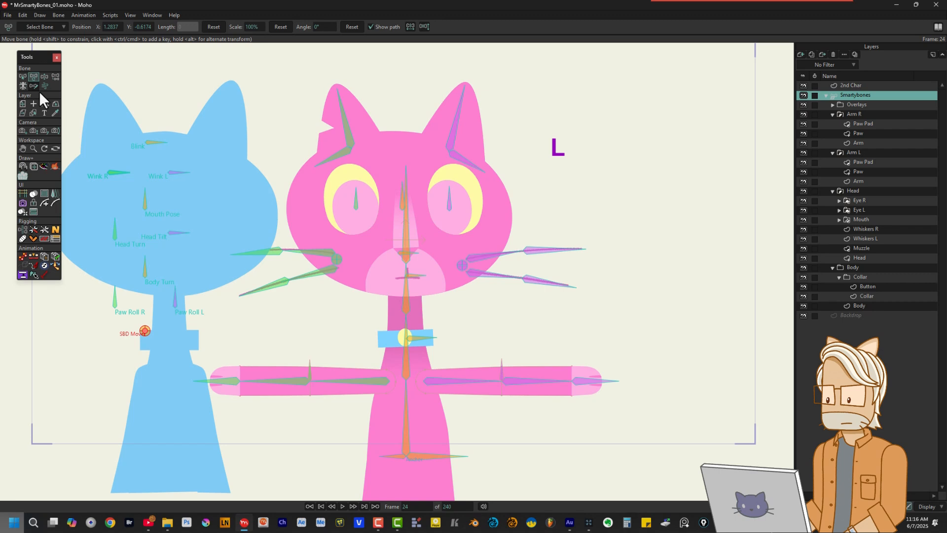
{"action": "left_click", "coordinate": [146, 332]}
{"action": "left_click_drag", "start_coordinate": [146, 332], "coordinate": [668, 323]}
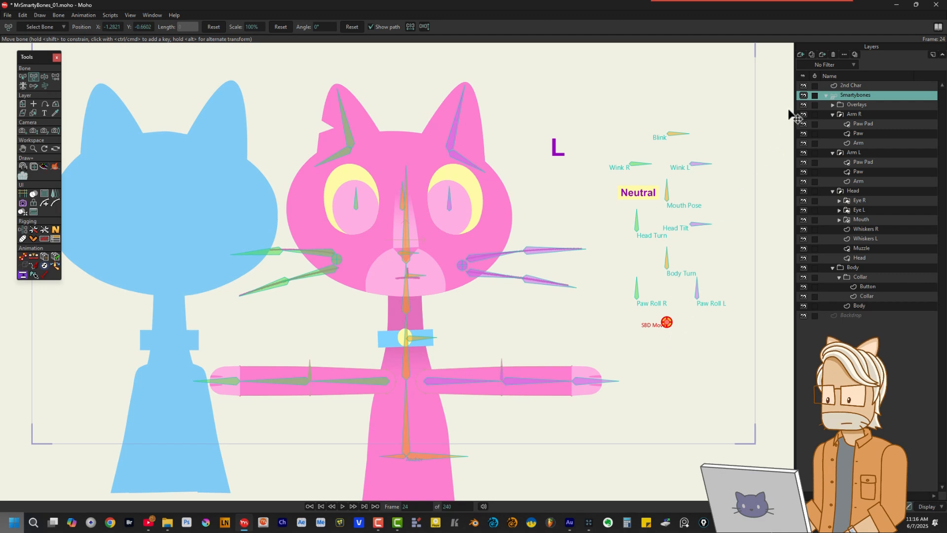
{"action": "left_click", "coordinate": [803, 86]}
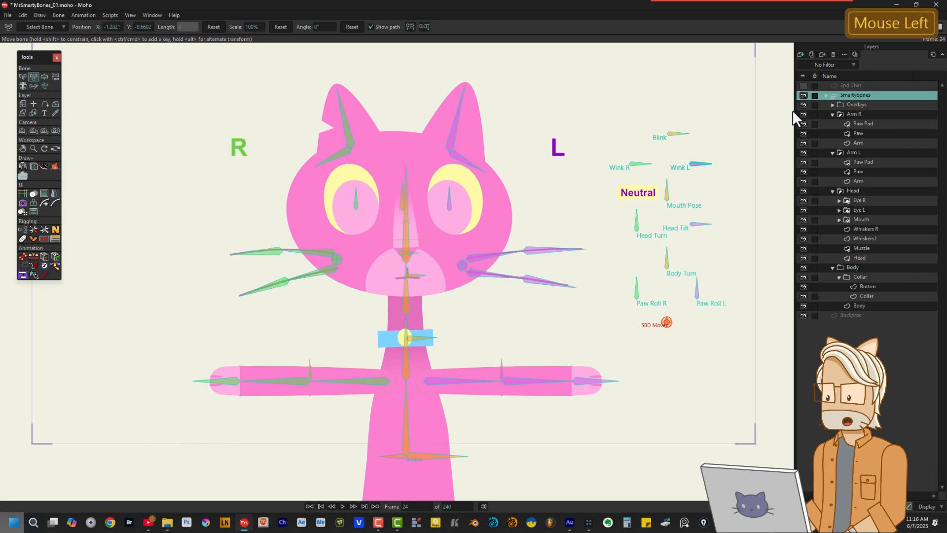
Try tilting the whole cat by rotating the horizontal bone at the base of its spine, and undo the rotation.
{"action": "left_click", "coordinate": [414, 457]}
{"action": "left_click_drag", "start_coordinate": [414, 457], "coordinate": [452, 477]}
{"action": "key", "text": "ctrl+z"}
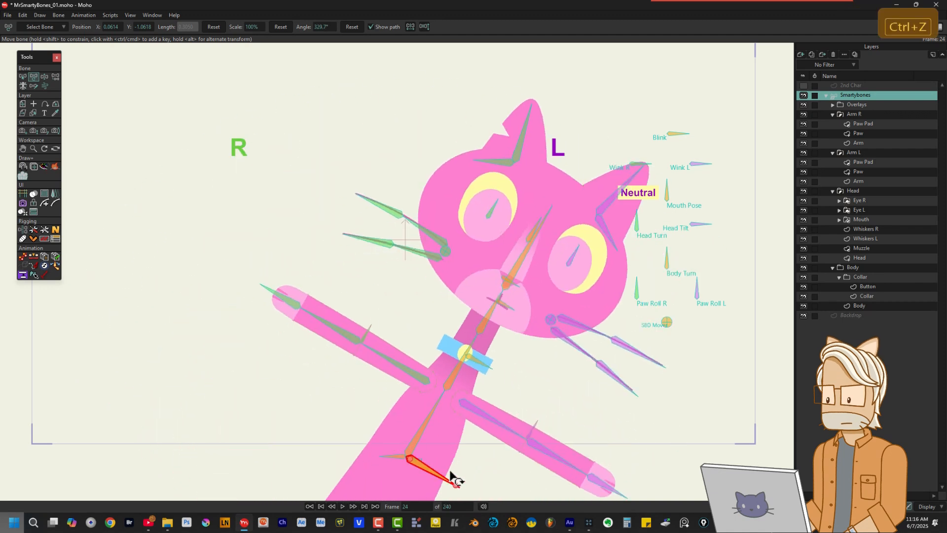
{"action": "key", "text": "ctrl+z"}
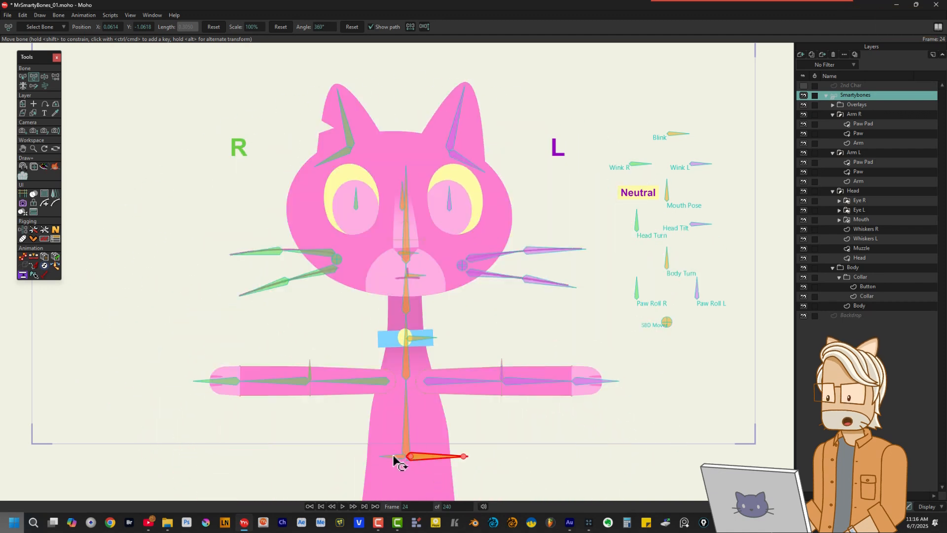
Mark the Anchor, Elbow R and Elbow L bones together as shy bones to hide them.
{"action": "left_click", "coordinate": [395, 461]}
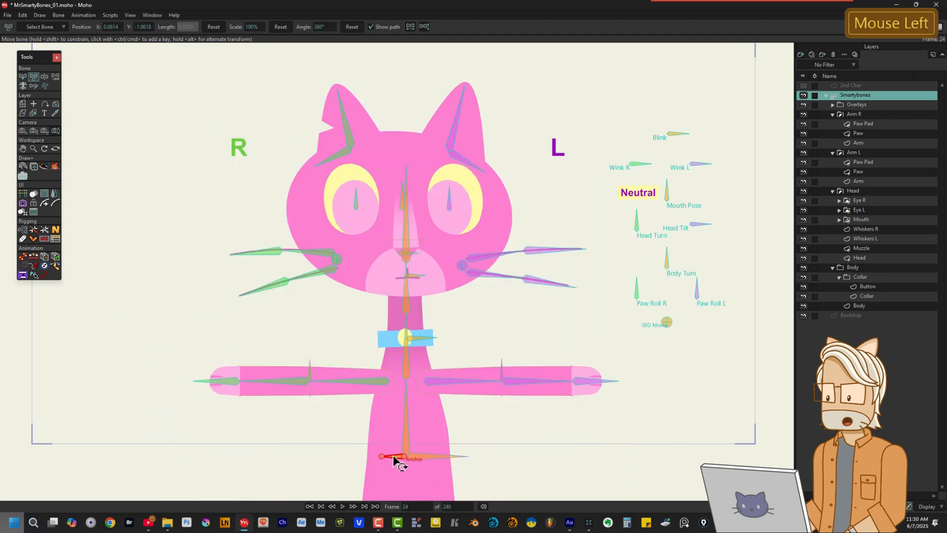
{"action": "left_click", "coordinate": [24, 77]}
{"action": "left_click", "coordinate": [48, 26]}
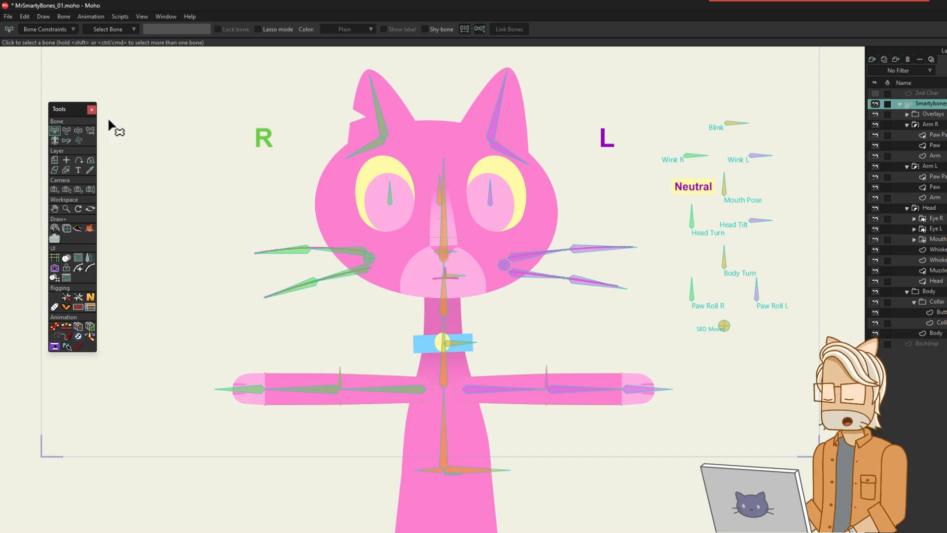
{"action": "left_click", "coordinate": [425, 492]}
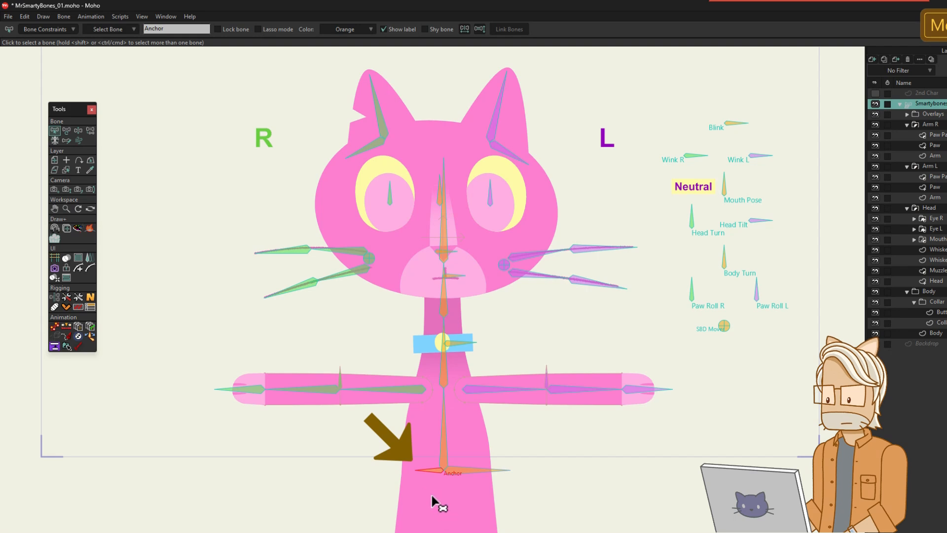
{"action": "left_click", "coordinate": [352, 368], "text": "shift"}
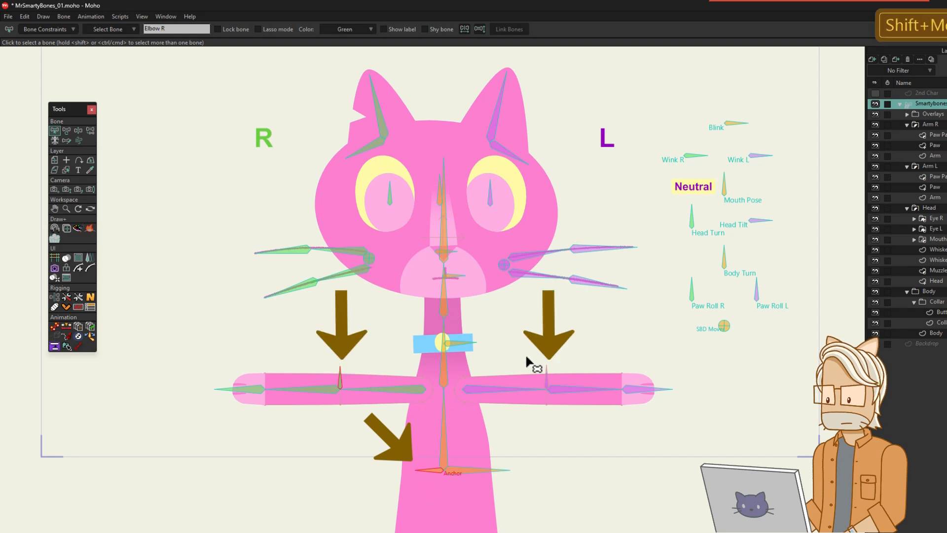
{"action": "left_click", "coordinate": [558, 373], "text": "shift"}
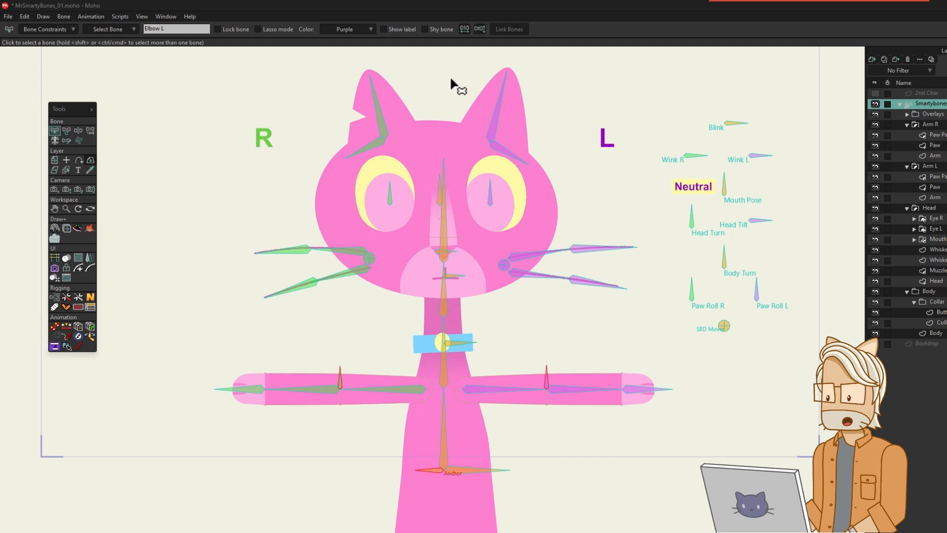
{"action": "left_click", "coordinate": [424, 29]}
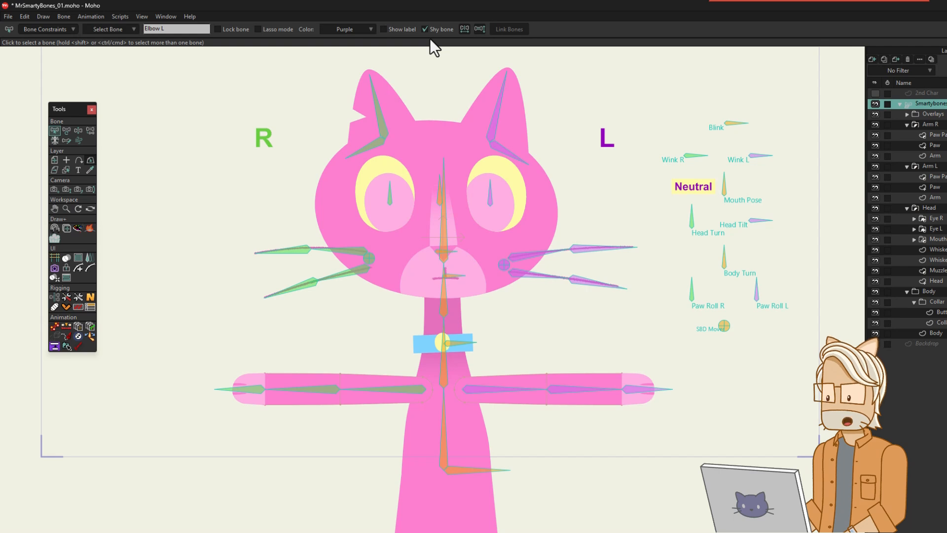
Toggle the visibility of the shy bones to show them, and toggle it again to hide them.
{"action": "left_click", "coordinate": [433, 52]}
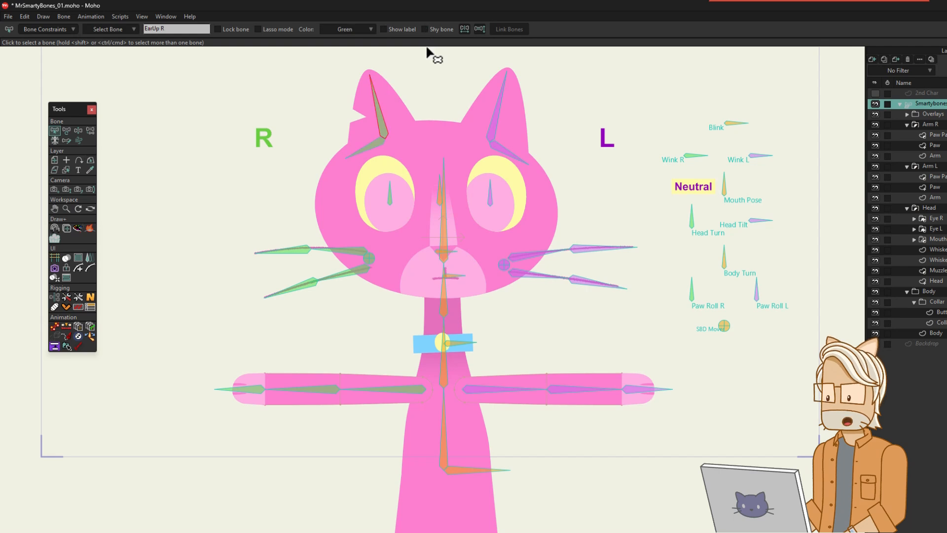
{"action": "left_click", "coordinate": [65, 15]}
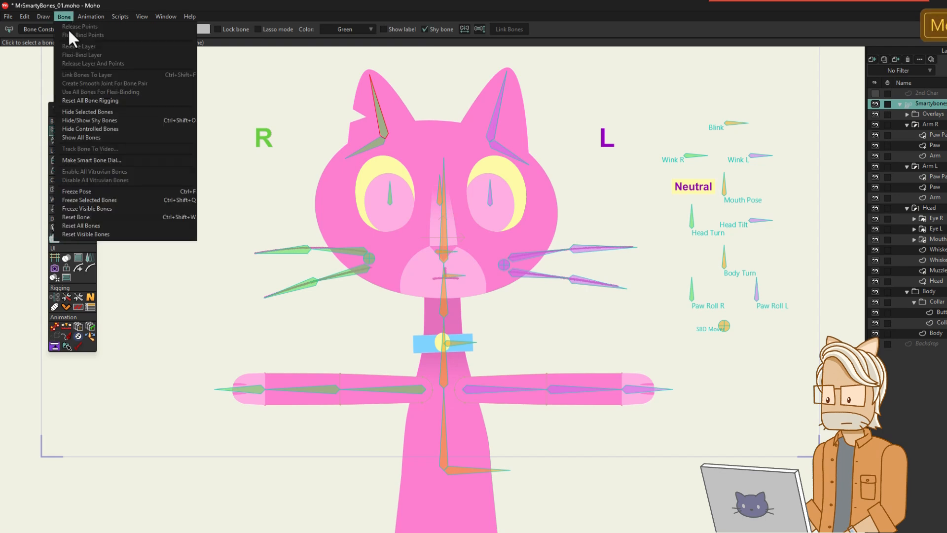
{"action": "left_click", "coordinate": [157, 120]}
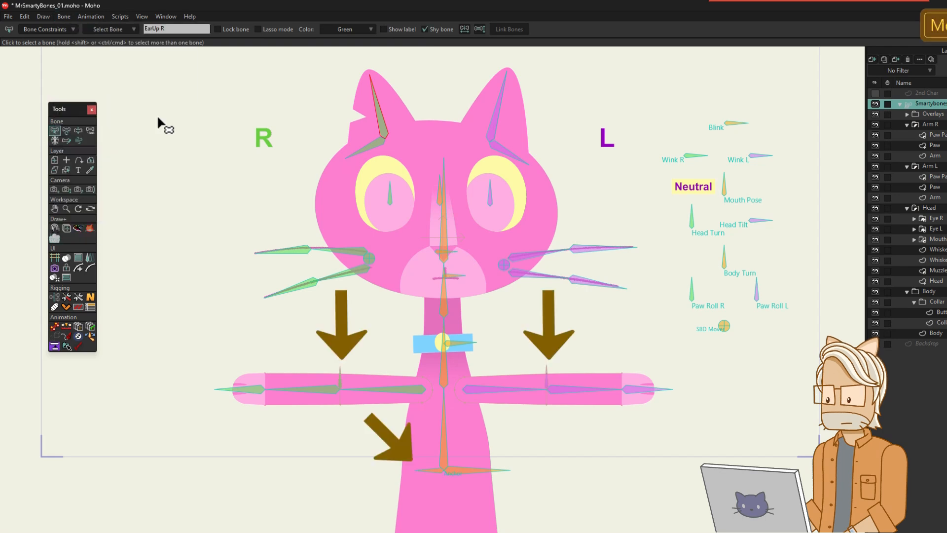
{"action": "left_click", "coordinate": [64, 14]}
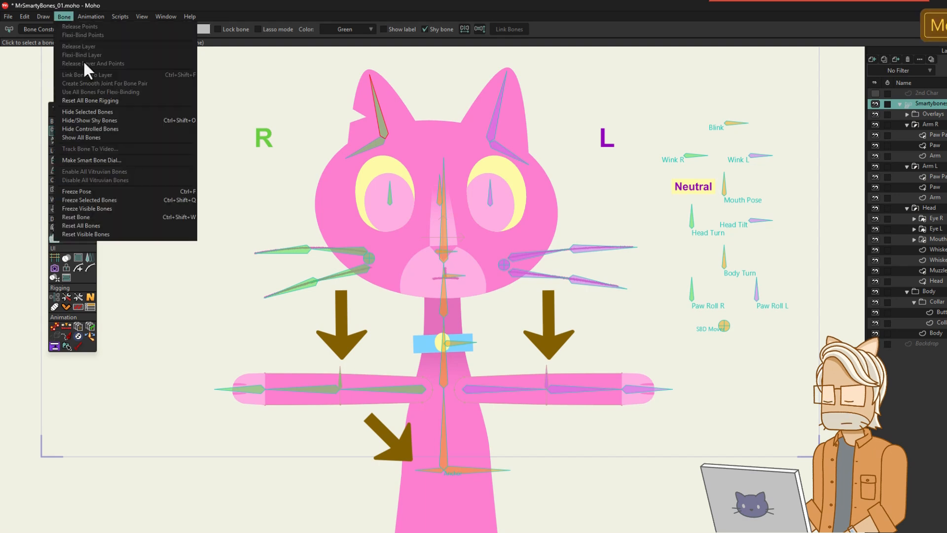
{"action": "left_click", "coordinate": [138, 119]}
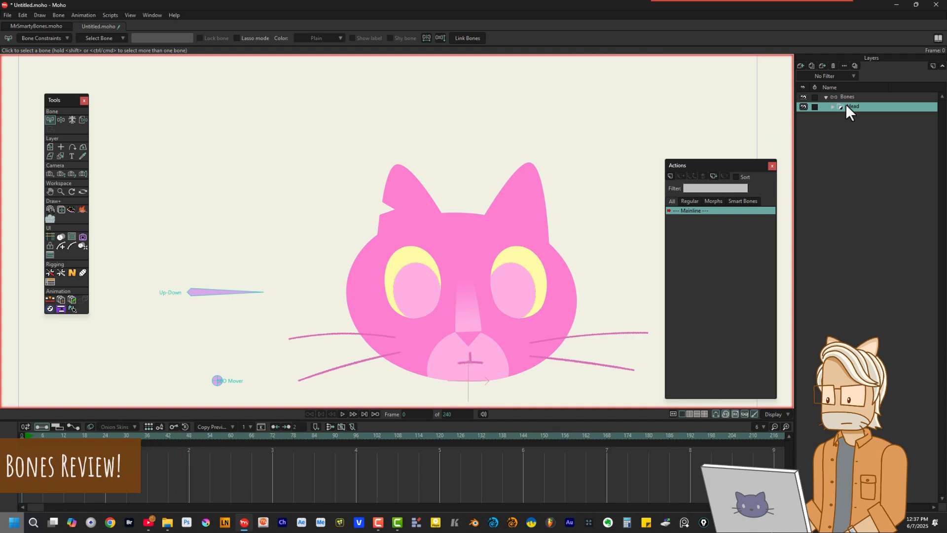
In the untitled review file, select the Up-Down bone in the Bones layer and create a smart bone action named Up-Down.
{"action": "left_click", "coordinate": [862, 96]}
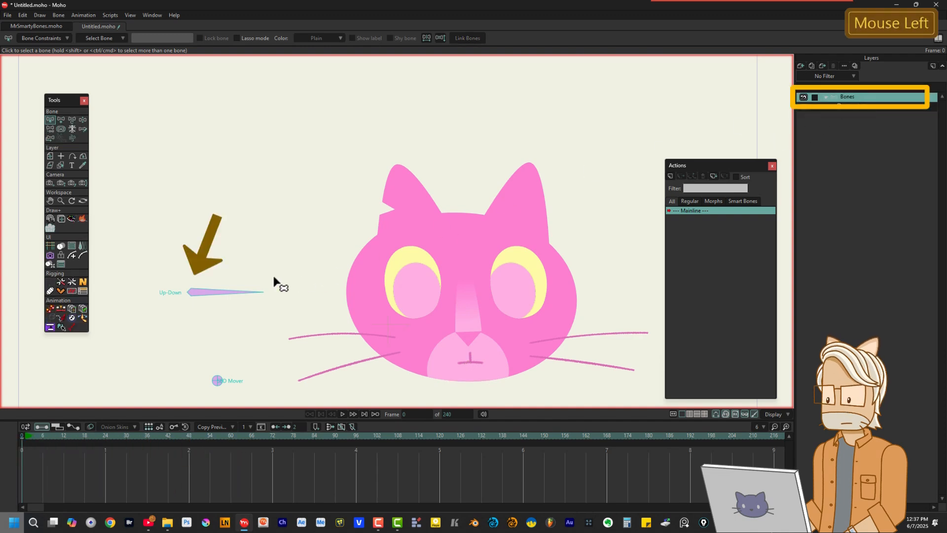
{"action": "left_click", "coordinate": [233, 321]}
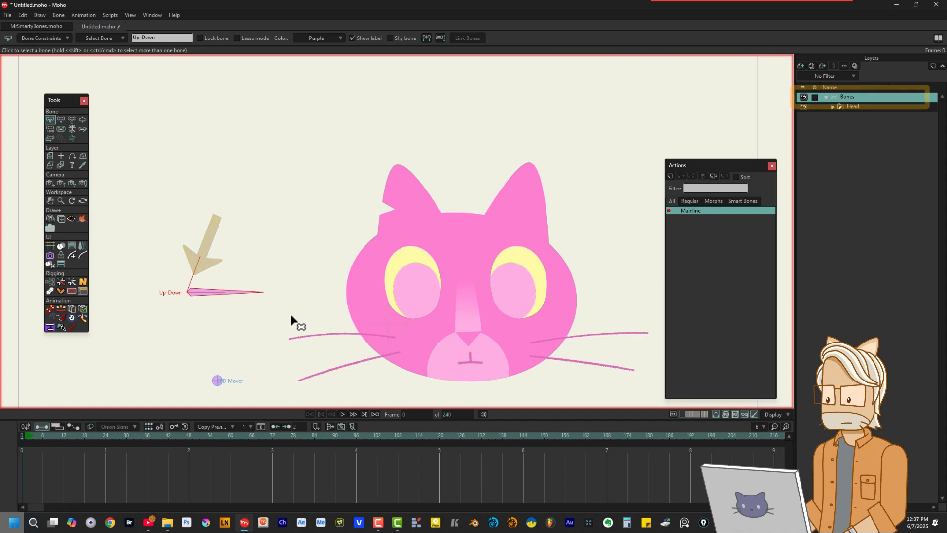
{"action": "left_click", "coordinate": [671, 175]}
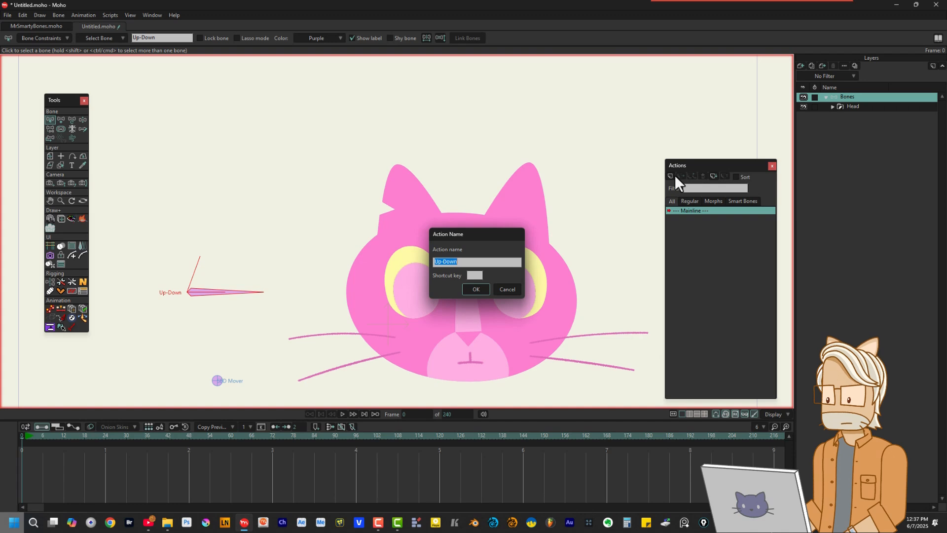
{"action": "left_click", "coordinate": [476, 289]}
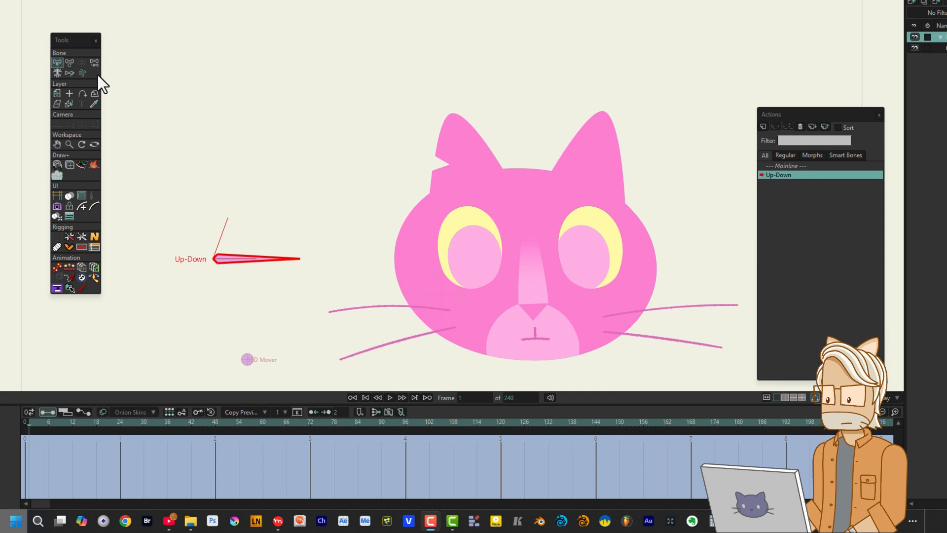
At frame 48 of the Up-Down action, rotate the Up-Down bone upward to its upper angle constraint.
{"action": "left_click", "coordinate": [69, 63]}
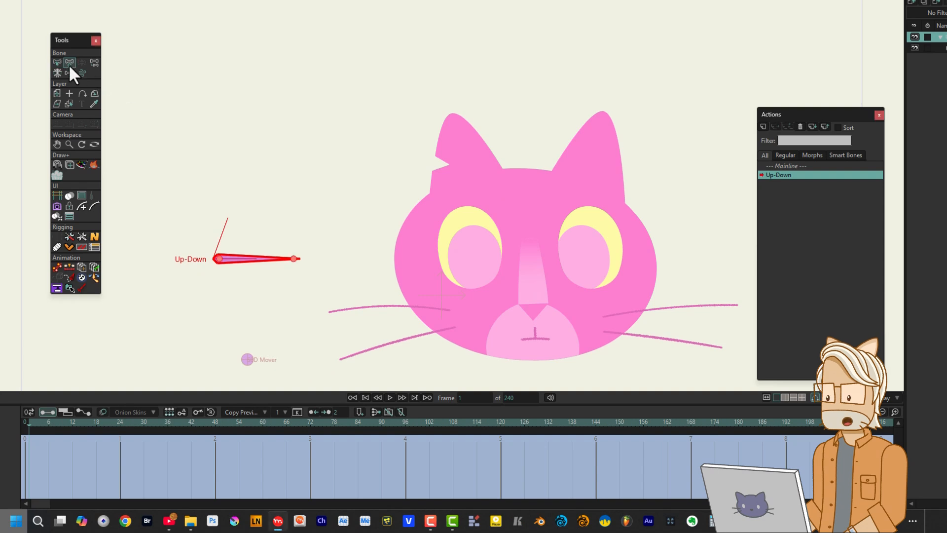
{"action": "left_click", "coordinate": [215, 420]}
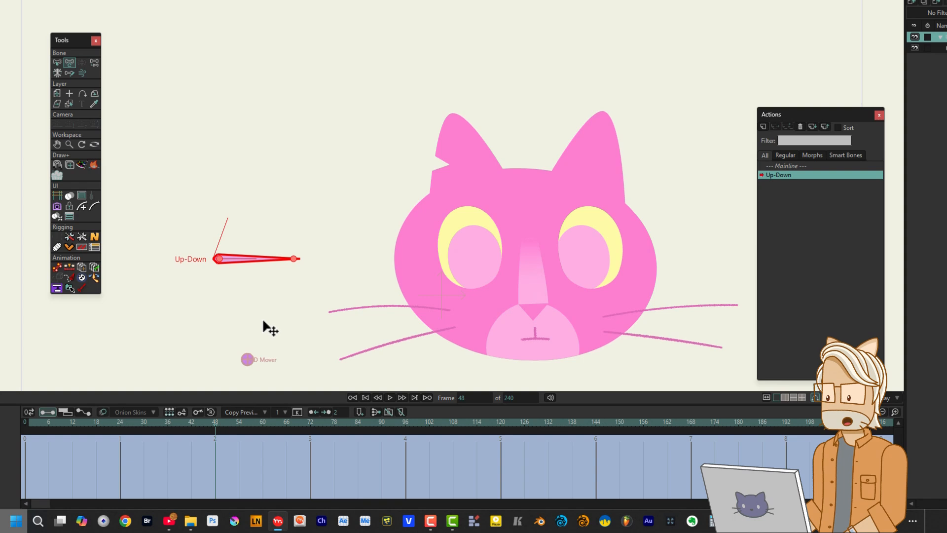
{"action": "left_click_drag", "start_coordinate": [285, 259], "coordinate": [229, 167]}
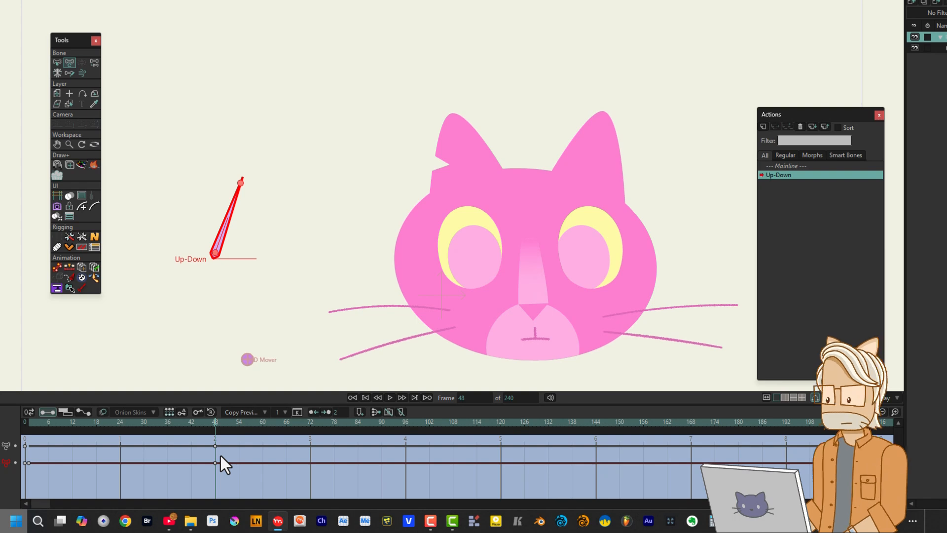
Set the Up-Down bone's keyframes at frames 1 and 48 to Linear interpolation.
{"action": "left_click_drag", "start_coordinate": [230, 455], "coordinate": [28, 472]}
{"action": "right_click", "coordinate": [28, 462]}
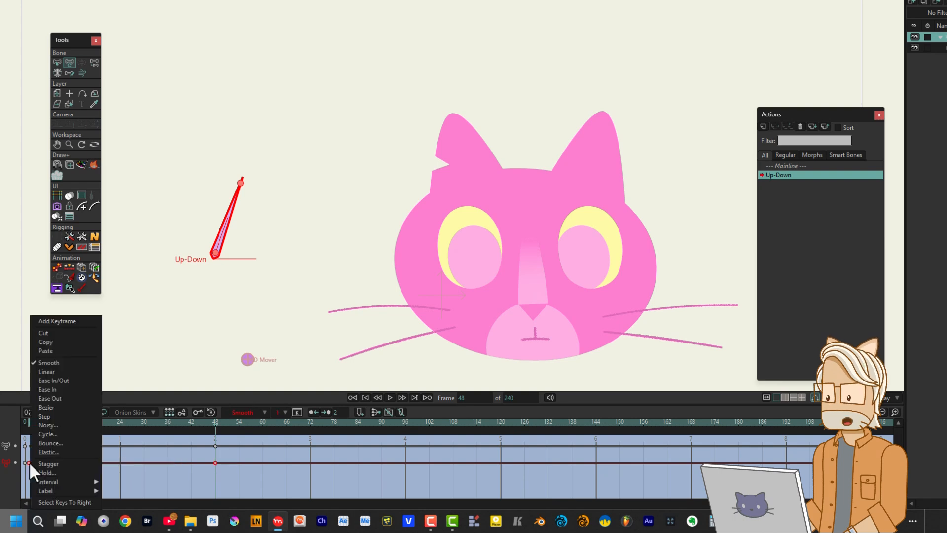
{"action": "left_click", "coordinate": [72, 371]}
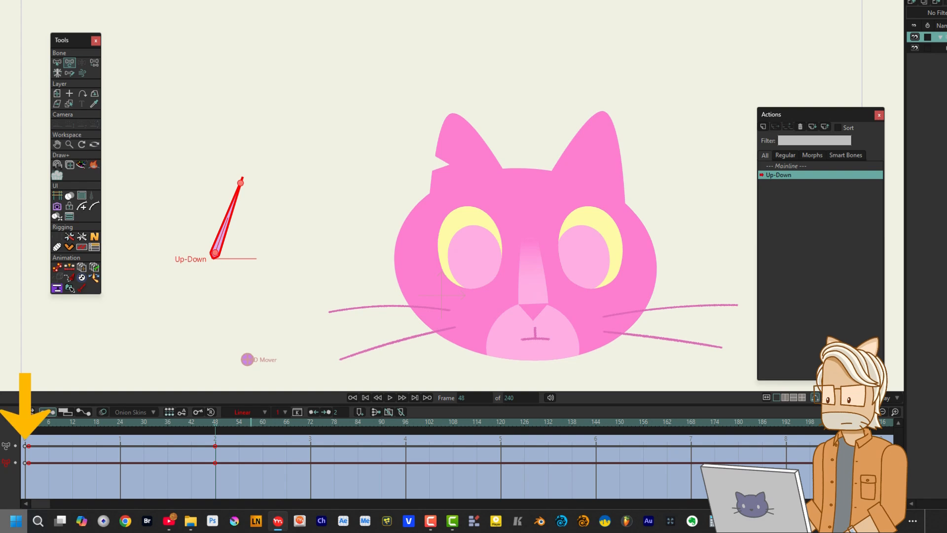
In the Up-Down action, raise the Head layer at frame 48 with Transform Layer to a Y position of about 0.4693.
{"action": "left_click", "coordinate": [794, 164]}
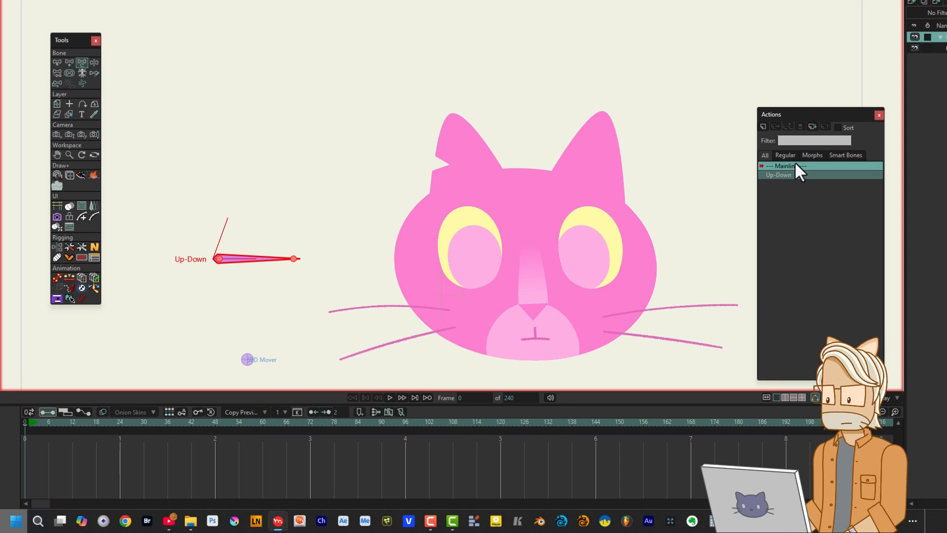
{"action": "left_click", "coordinate": [771, 173]}
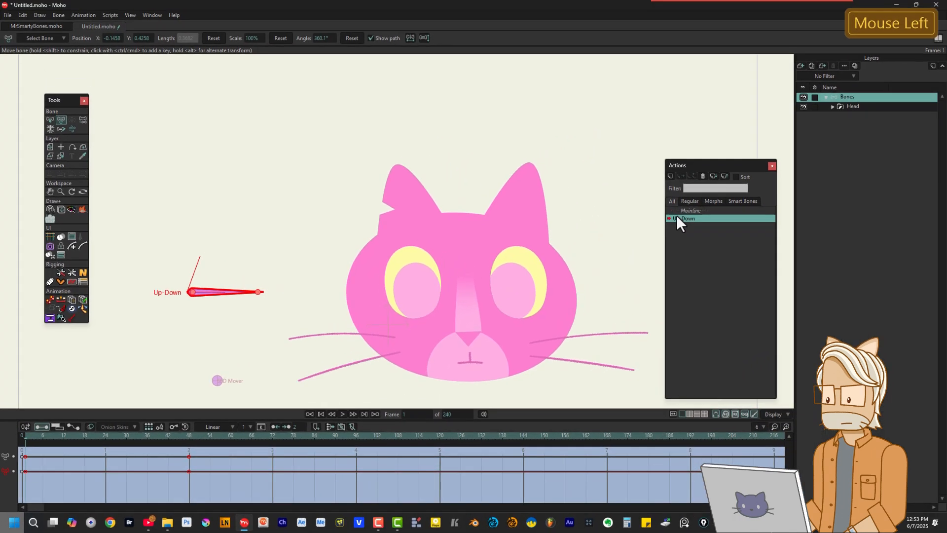
{"action": "left_click", "coordinate": [865, 108]}
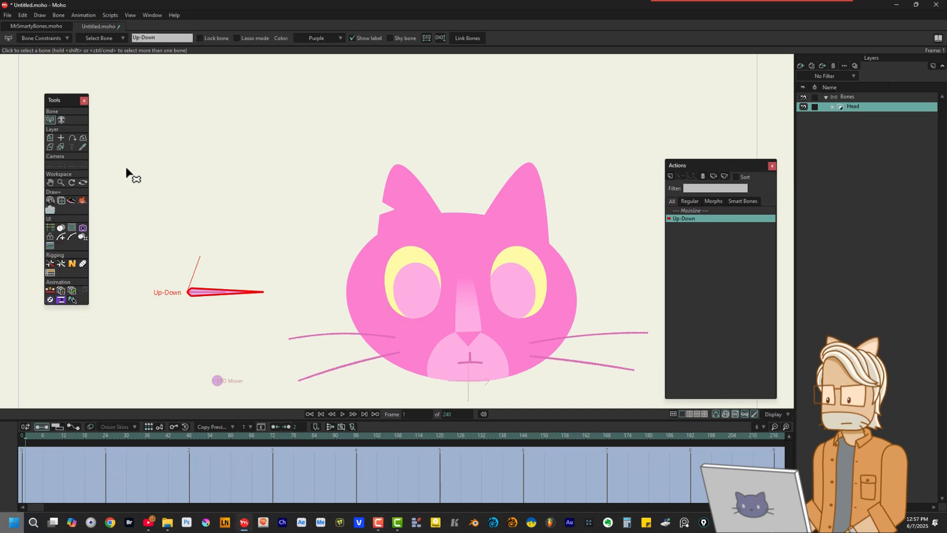
{"action": "left_click", "coordinate": [51, 137]}
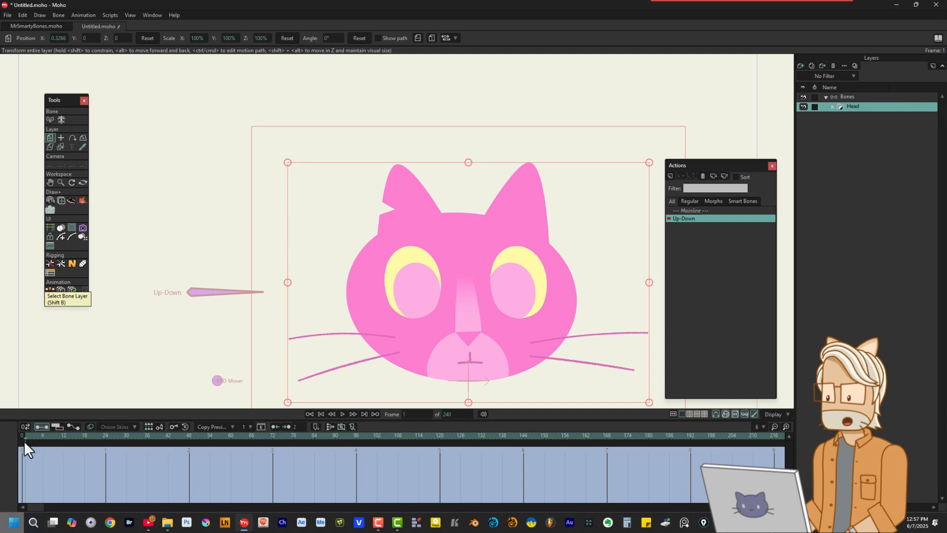
{"action": "left_click", "coordinate": [413, 292]}
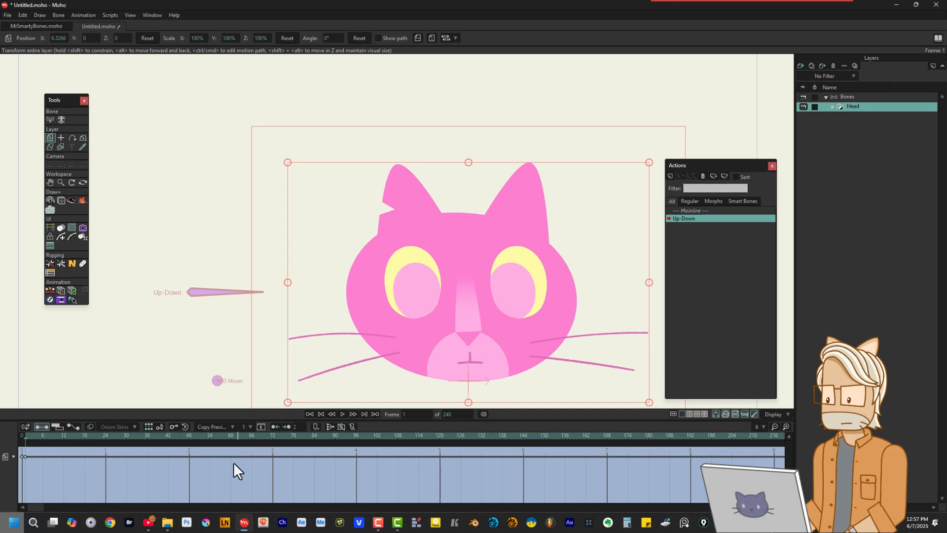
{"action": "left_click", "coordinate": [189, 435]}
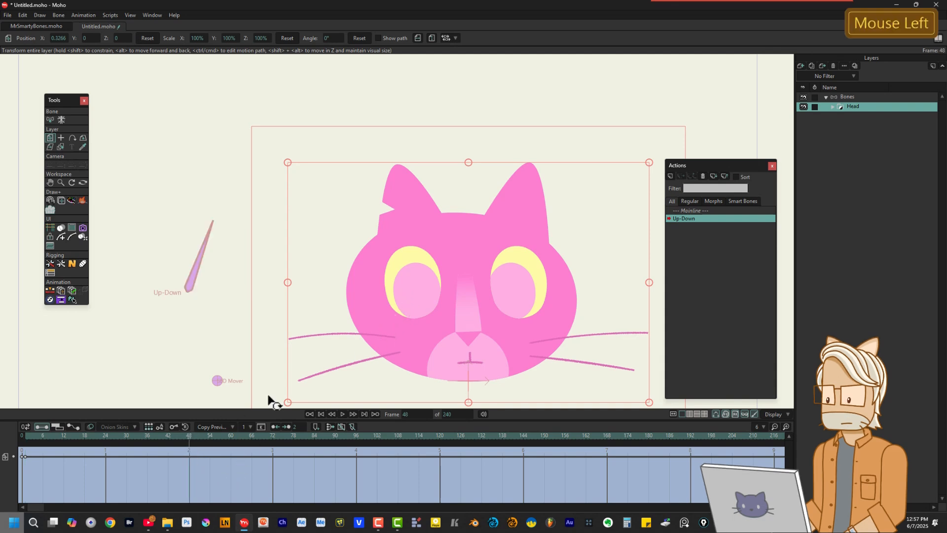
{"action": "left_click", "coordinate": [425, 327], "text": "shift"}
{"action": "left_click_drag", "start_coordinate": [424, 327], "coordinate": [424, 229]}
Set the Head layer's keyframes at frames 1 and 48 to Linear interpolation and scrub the timeline to check the motion.
{"action": "left_click_drag", "start_coordinate": [206, 461], "coordinate": [25, 468]}
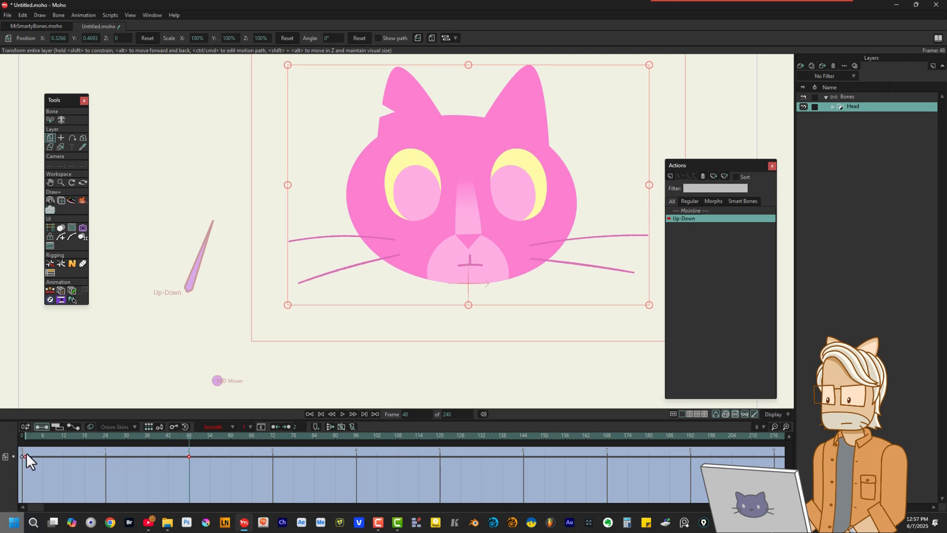
{"action": "right_click", "coordinate": [25, 455]}
{"action": "left_click", "coordinate": [58, 390]}
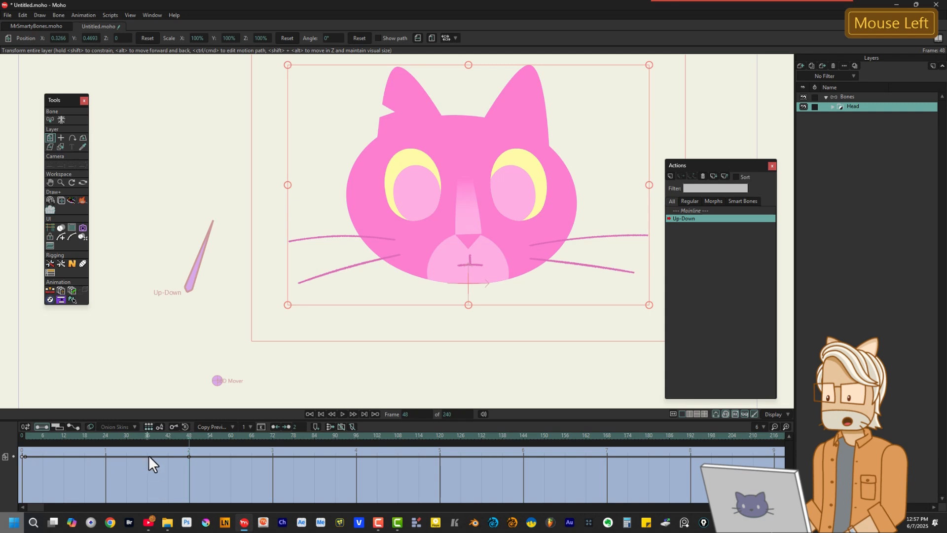
{"action": "left_click_drag", "start_coordinate": [194, 432], "coordinate": [214, 444]}
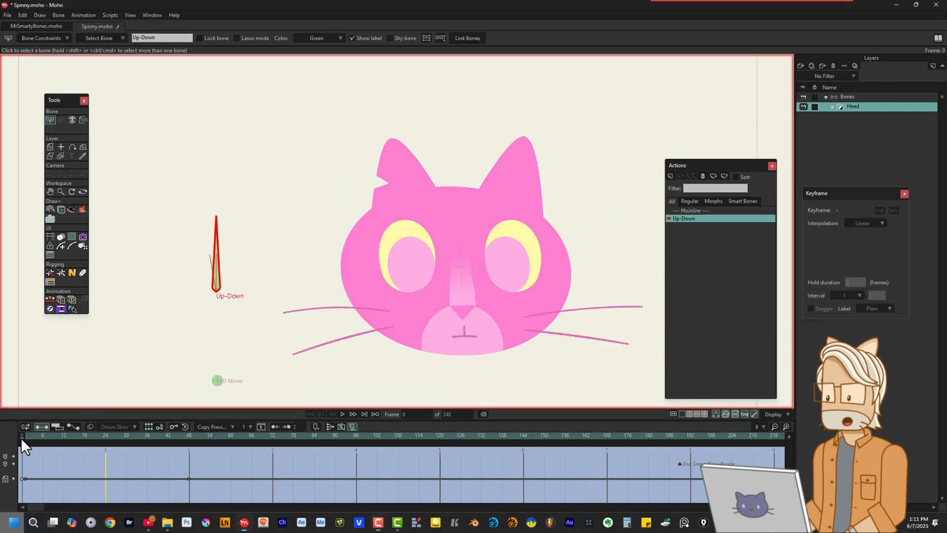
In the Spinny file's Up-Down action, set the Head layer's frame 48 keyframe to Cycle with Absolute 2 and scrub through the loop.
{"action": "left_click_drag", "start_coordinate": [21, 437], "coordinate": [3, 481]}
{"action": "right_click", "coordinate": [189, 478]}
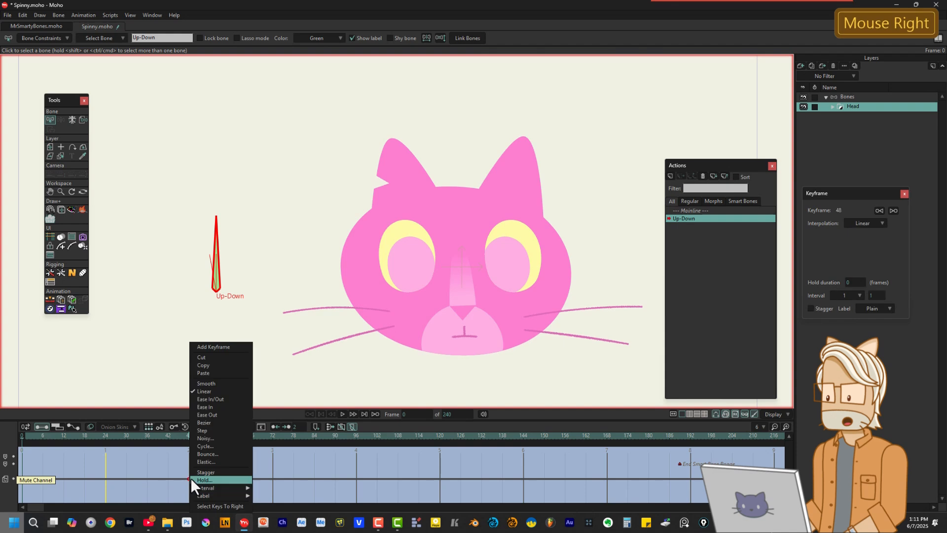
{"action": "left_click", "coordinate": [205, 445]}
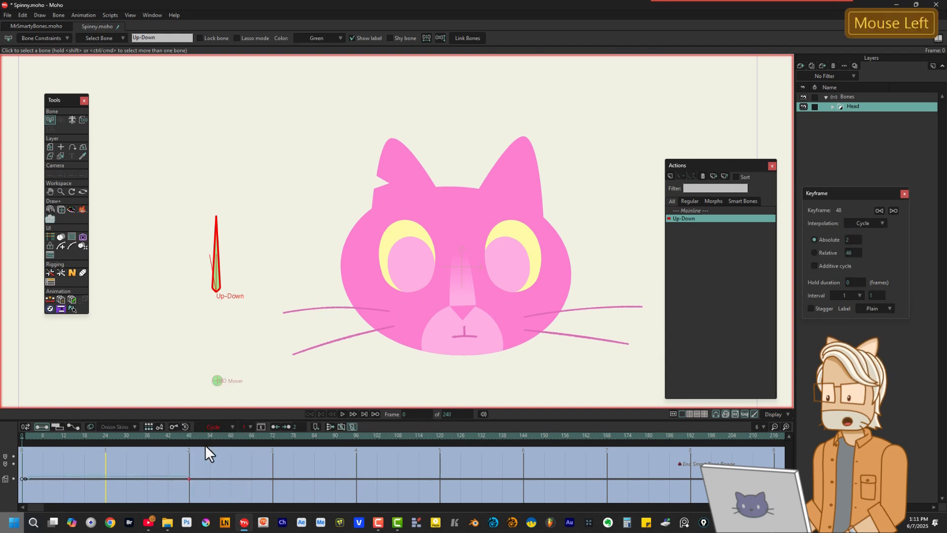
{"action": "left_click_drag", "start_coordinate": [60, 437], "coordinate": [465, 434]}
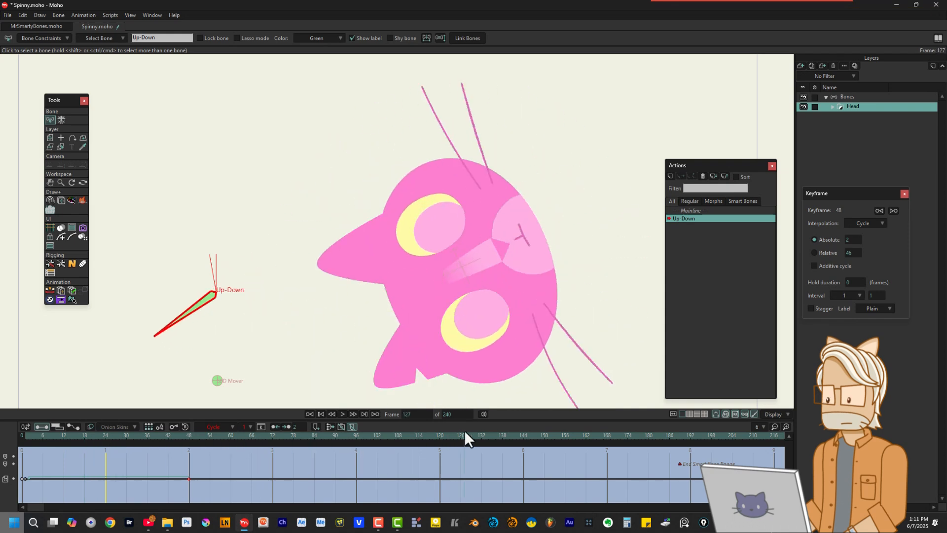
Return to the Mainline, select the Bones layer and rotate the Up-Down bone at frame 24 to test the cycling action.
{"action": "left_click", "coordinate": [689, 209]}
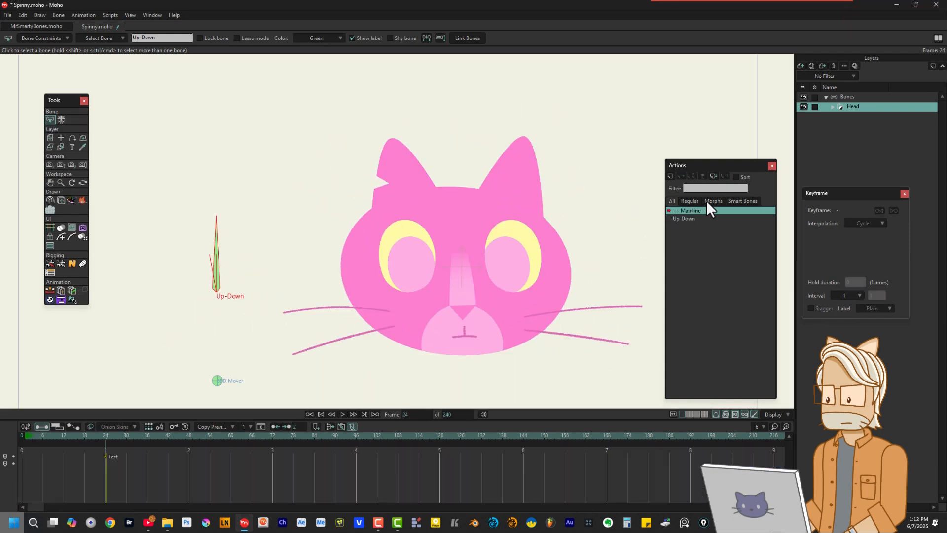
{"action": "left_click", "coordinate": [853, 96]}
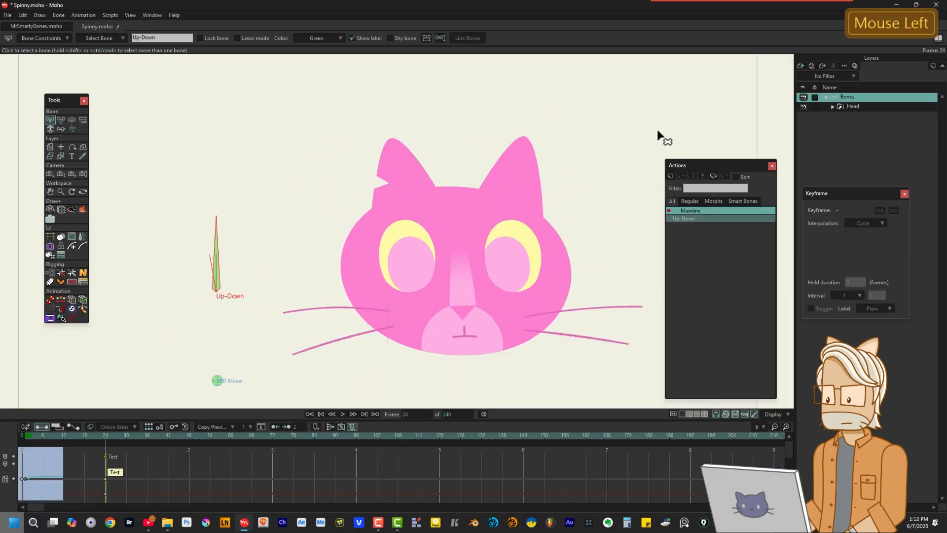
{"action": "left_click", "coordinate": [63, 120]}
{"action": "mouse_move", "coordinate": [225, 238]}
{"action": "left_mouse_down"}
{"action": "mouse_move", "coordinate": [243, 245]}
{"action": "mouse_move", "coordinate": [253, 317]}
{"action": "mouse_move", "coordinate": [216, 349]}
{"action": "mouse_move", "coordinate": [156, 318]}
{"action": "mouse_move", "coordinate": [158, 256]}
{"action": "mouse_move", "coordinate": [213, 224]}
{"action": "left_mouse_up"}
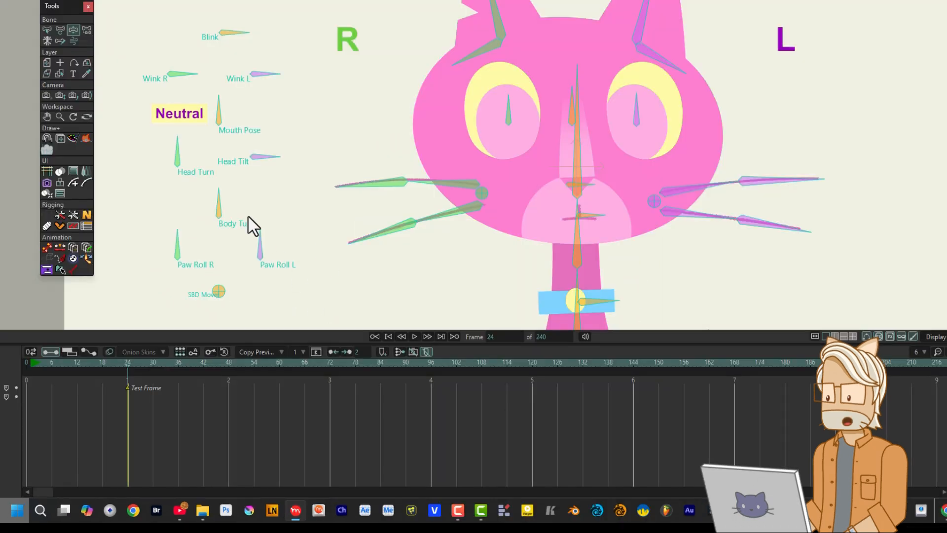
In the full cat rig, swing the Head Turn bone toward the R side at frame 24 and rotate the Mouth Pose bone.
{"action": "left_click_drag", "start_coordinate": [181, 147], "coordinate": [130, 142]}
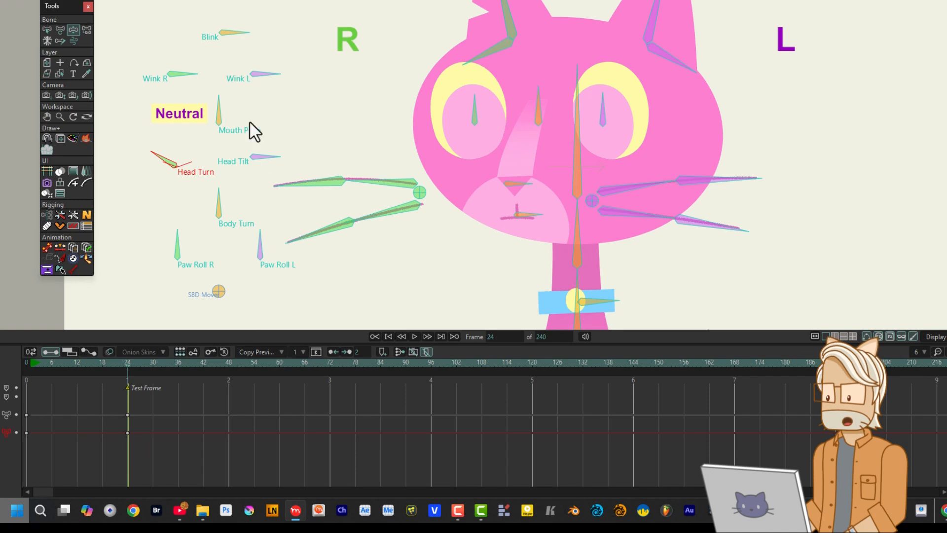
{"action": "left_click", "coordinate": [220, 103]}
{"action": "left_click_drag", "start_coordinate": [220, 102], "coordinate": [250, 127]}
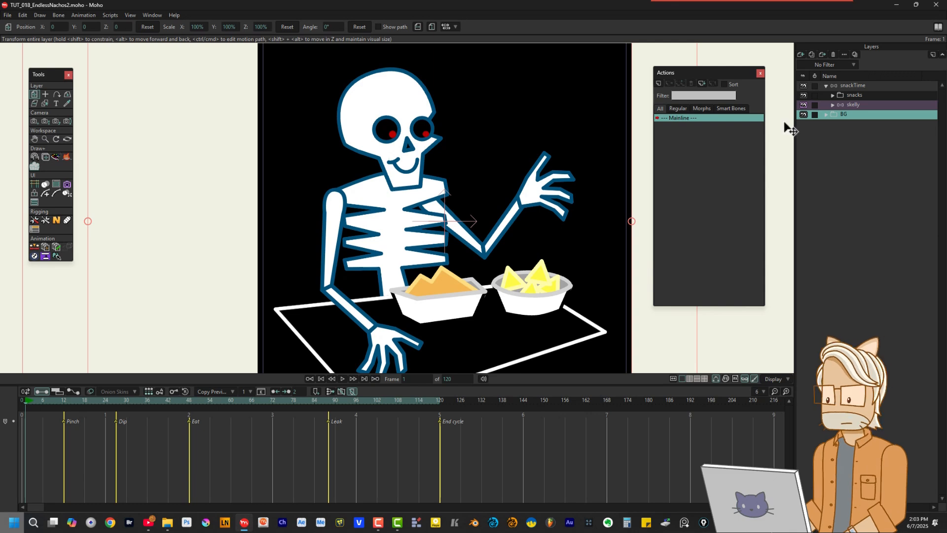
In TUT_018_EndlessNachos2, compare the smart bones of the snackTime and skelly layers and examine their keyframes on the timeline.
{"action": "left_click", "coordinate": [857, 87]}
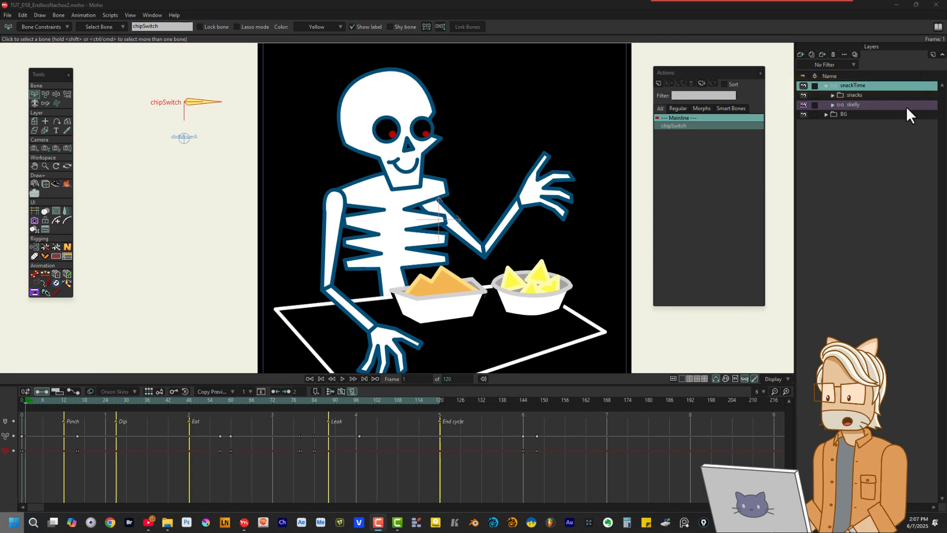
{"action": "left_click", "coordinate": [907, 105]}
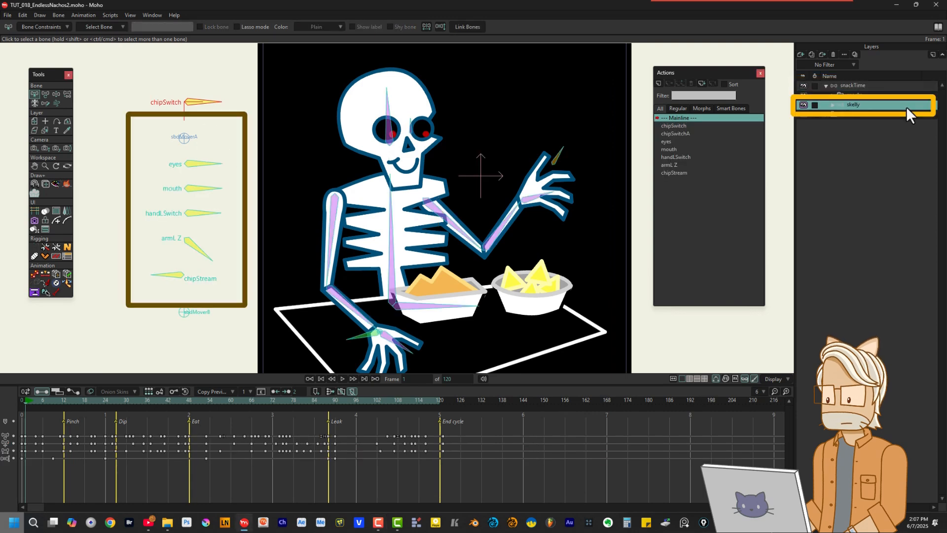
{"action": "left_click", "coordinate": [857, 85]}
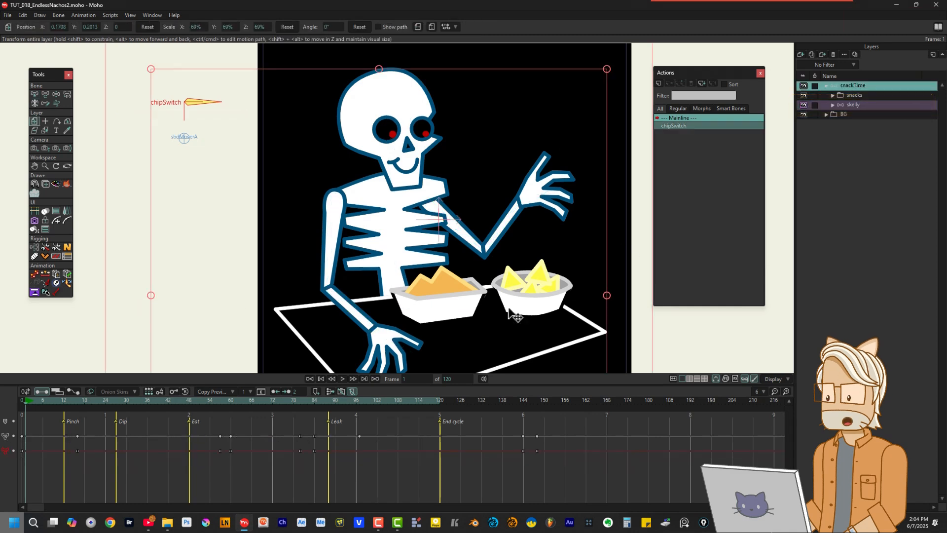
{"action": "mouse_move", "coordinate": [31, 399]}
{"action": "left_mouse_down"}
{"action": "mouse_move", "coordinate": [551, 414]}
{"action": "mouse_move", "coordinate": [26, 404]}
{"action": "left_mouse_up"}
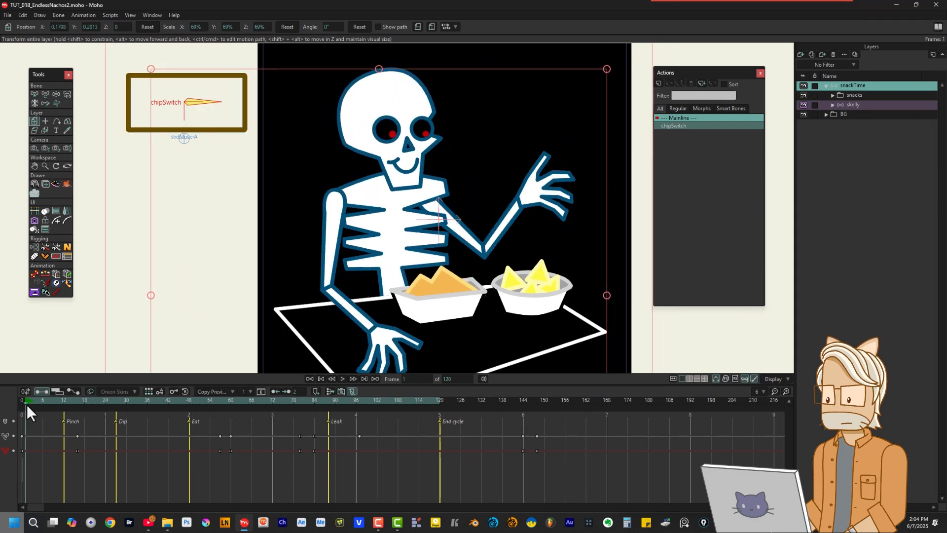
{"action": "left_click", "coordinate": [871, 105]}
{"action": "key", "text": "b"}
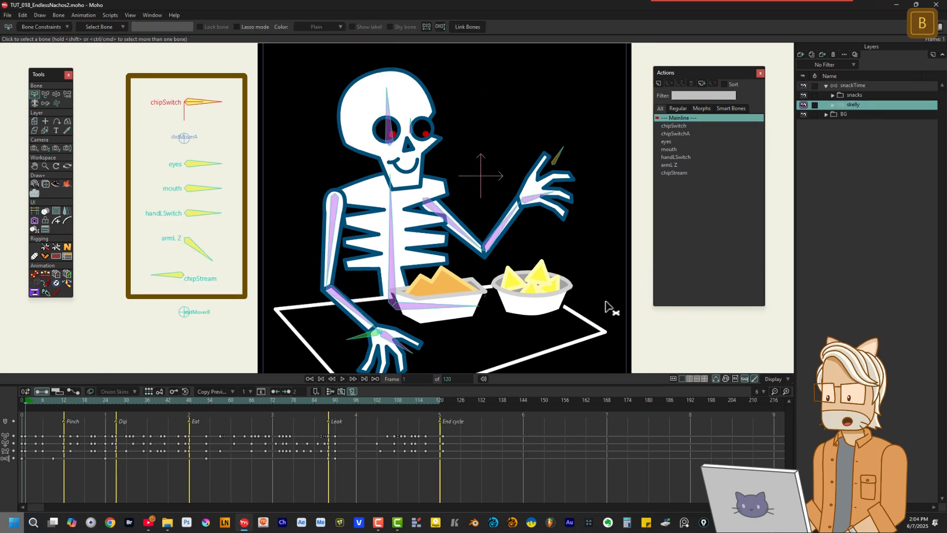
{"action": "left_click", "coordinate": [28, 399]}
{"action": "left_click_drag", "start_coordinate": [27, 398], "coordinate": [26, 436]}
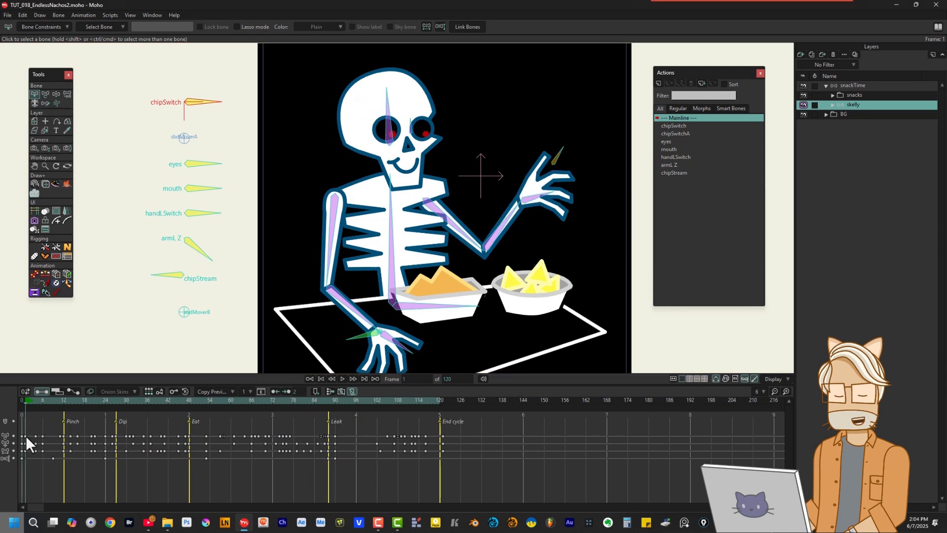